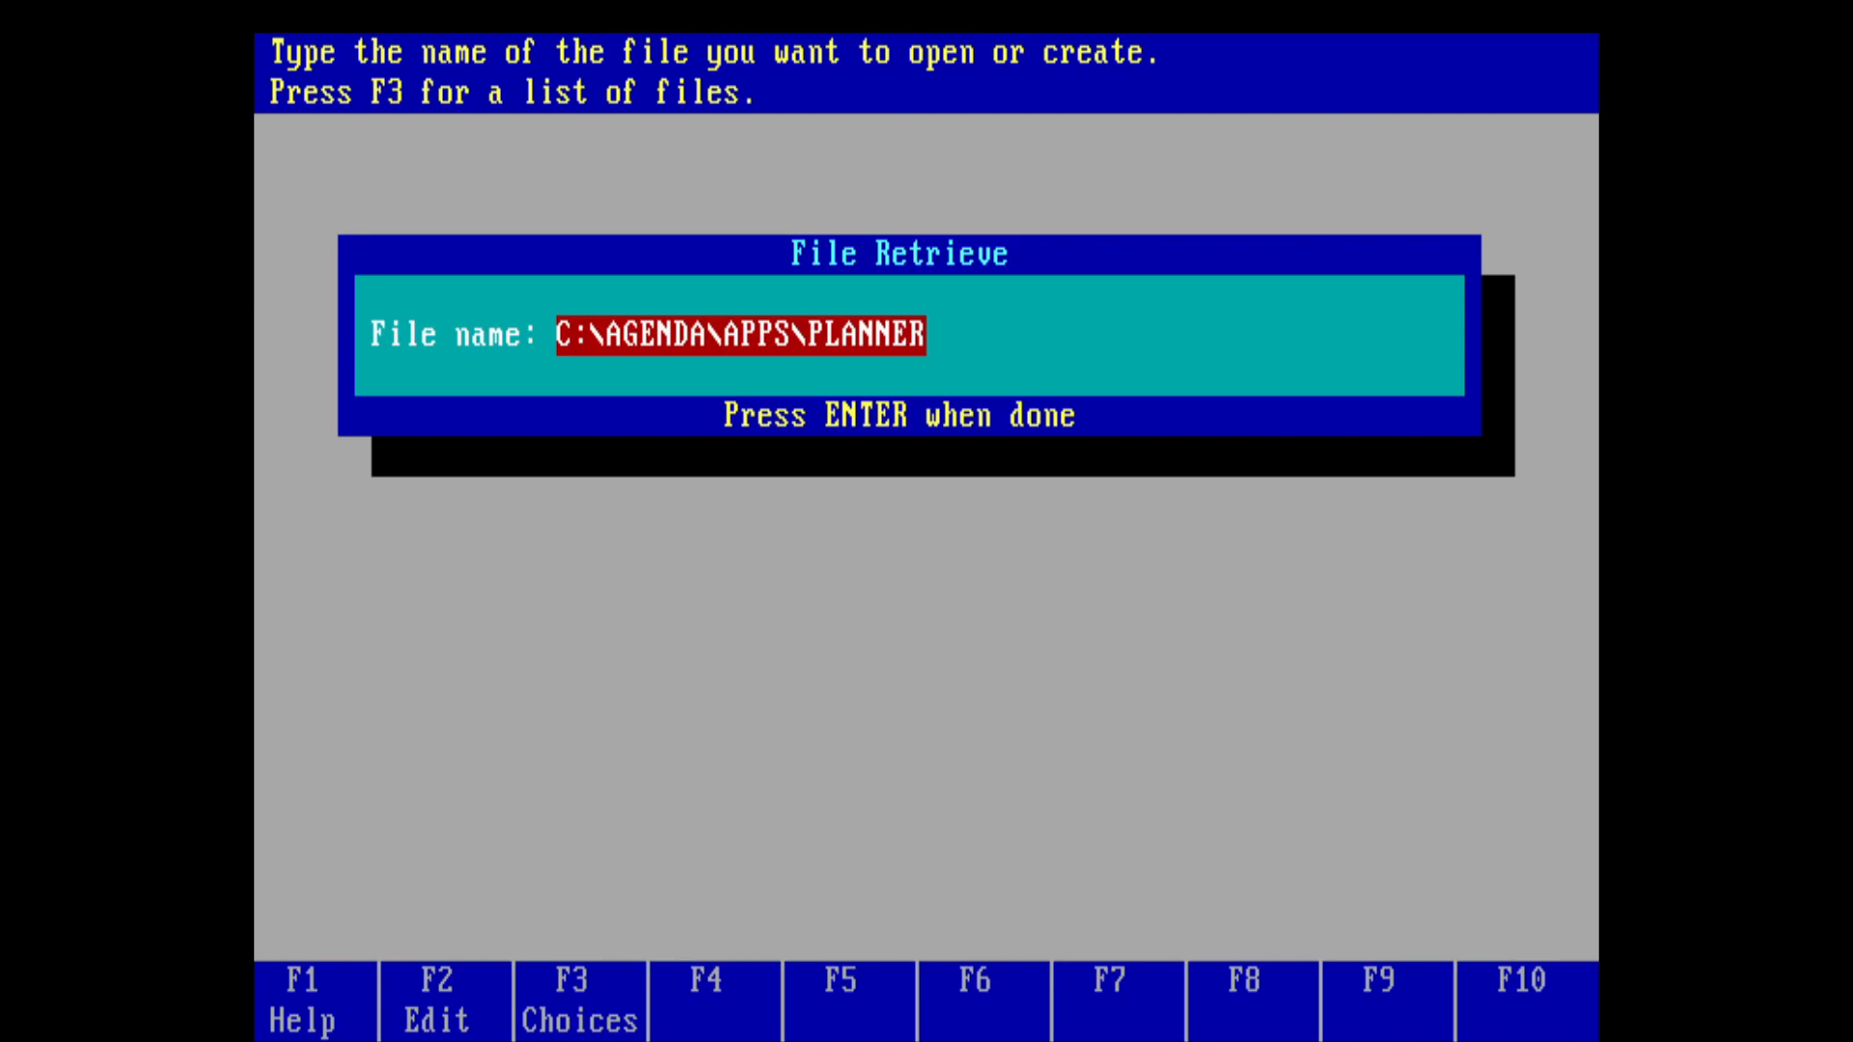
Step: Look through the list of existing files in the C:\AGENDA\APPS directory without retrieving one
{"action": "key", "text": "F3"}
{"action": "key", "text": "Down"}
{"action": "key", "text": "Down"}
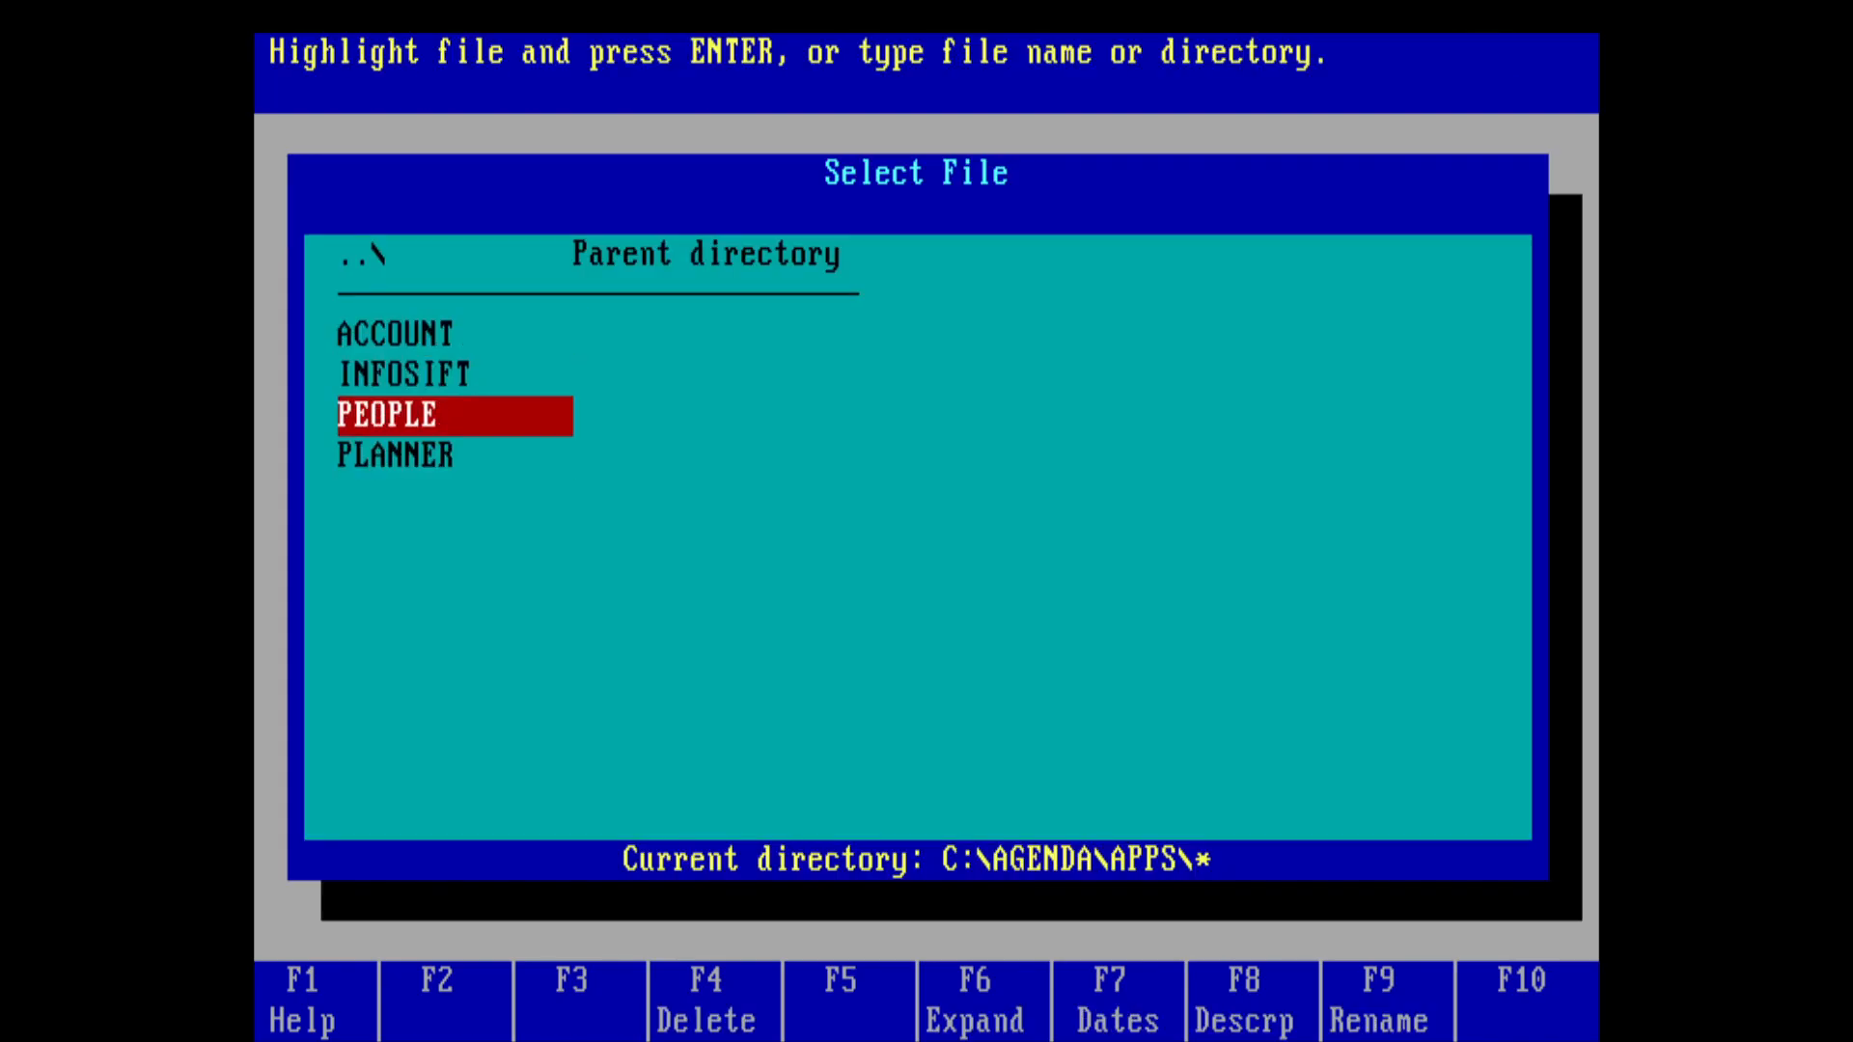
{"action": "key", "text": "Up"}
{"action": "key", "text": "Up"}
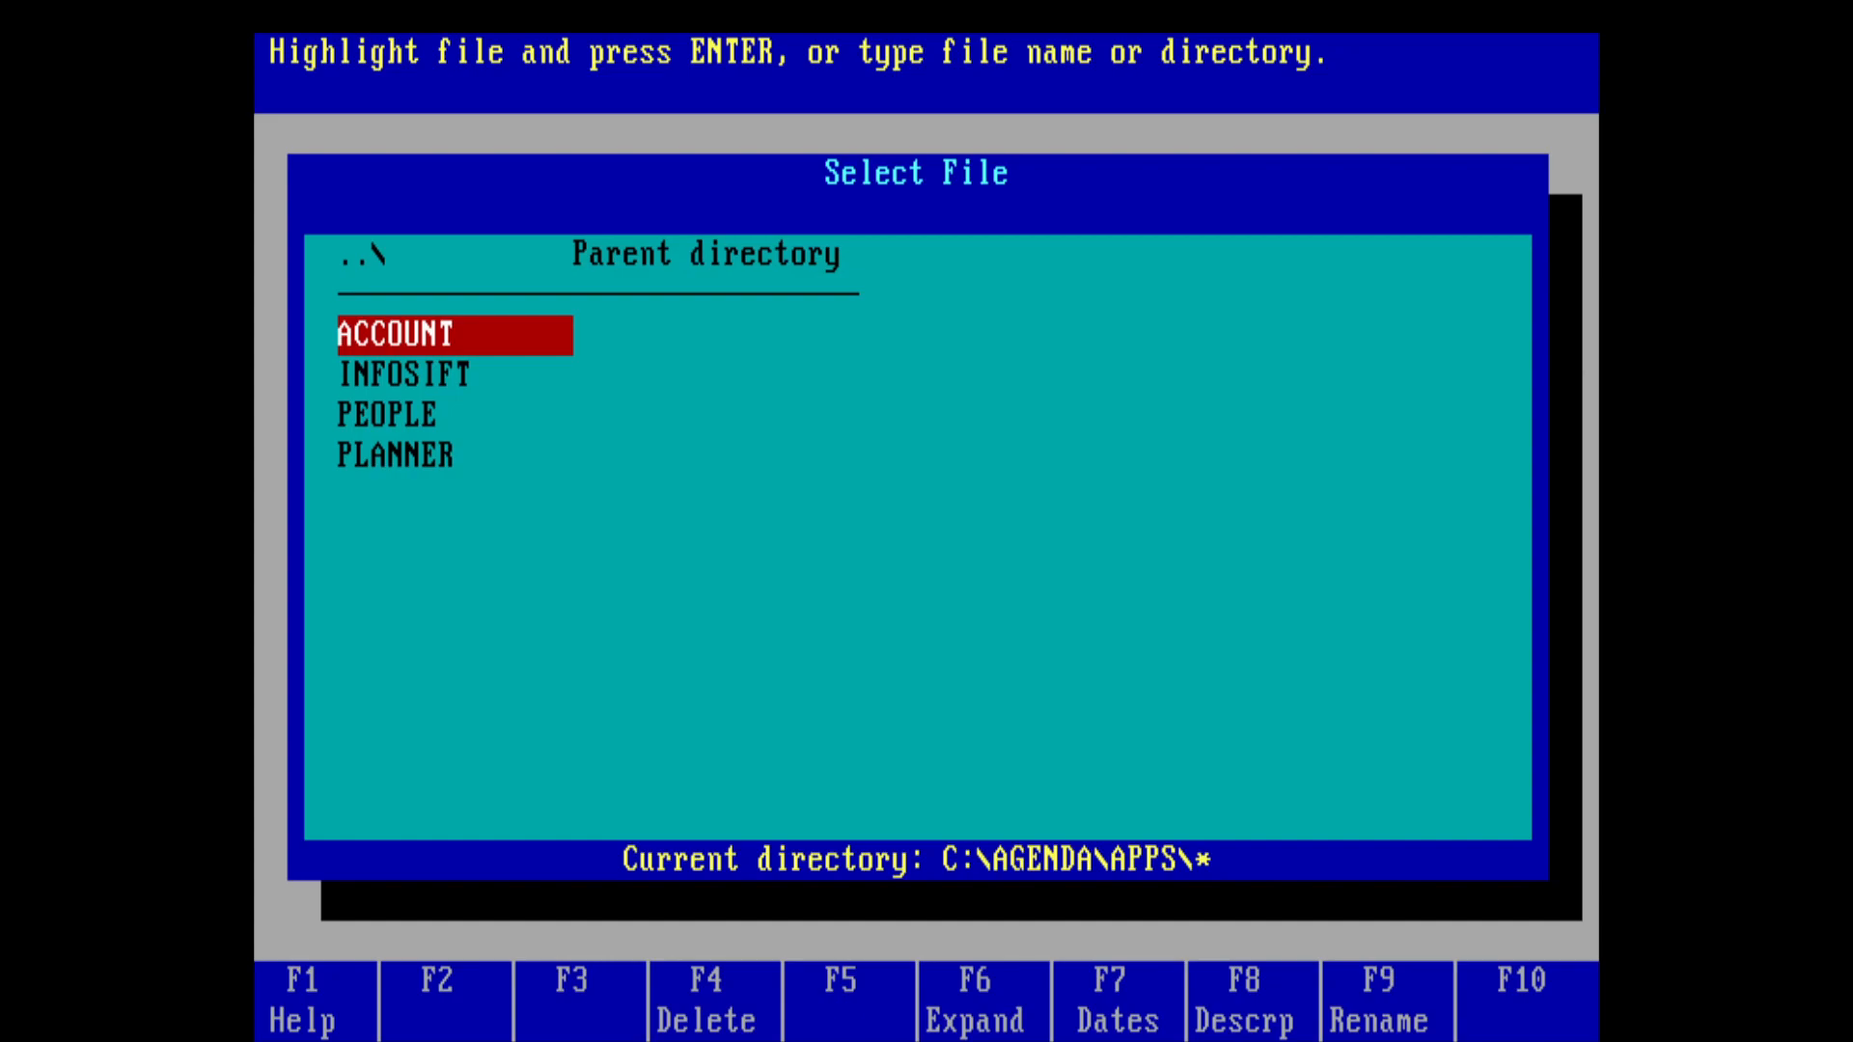
{"action": "key", "text": "Down"}
{"action": "key", "text": "Down"}
{"action": "key", "text": "Down"}
{"action": "key", "text": "Up"}
{"action": "key", "text": "Up"}
{"action": "key", "text": "Up"}
{"action": "key", "text": "Down"}
{"action": "key", "text": "Down"}
{"action": "key", "text": "Down"}
{"action": "key", "text": "Up"}
{"action": "key", "text": "Up"}
{"action": "key", "text": "Up"}
{"action": "key", "text": "Down"}
{"action": "key", "text": "Down"}
{"action": "key", "text": "Down"}
{"action": "key", "text": "Up"}
{"action": "key", "text": "Up"}
{"action": "key", "text": "Up"}
{"action": "key", "text": "Down"}
{"action": "key", "text": "Down"}
{"action": "key", "text": "Down"}
{"action": "key", "text": "Up"}
{"action": "key", "text": "Up"}
{"action": "key", "text": "Up"}
{"action": "key", "text": "Down"}
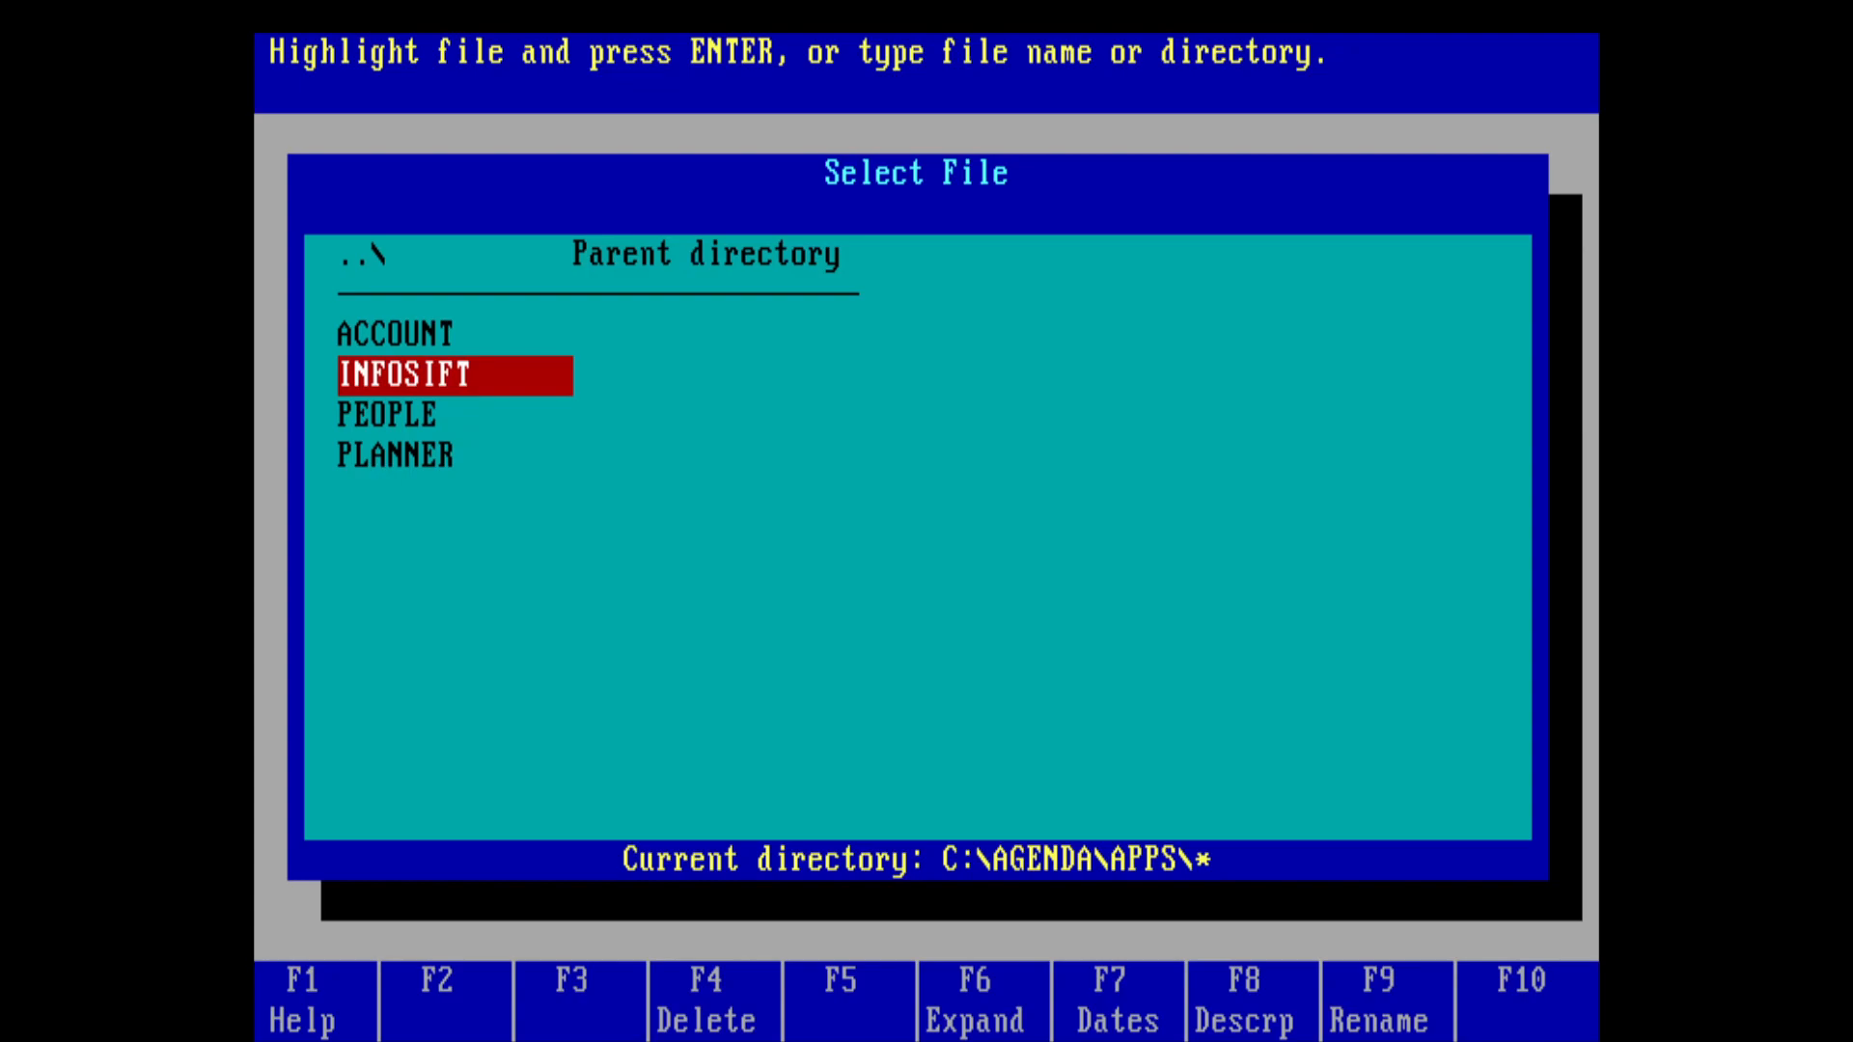
{"action": "key", "text": "Down"}
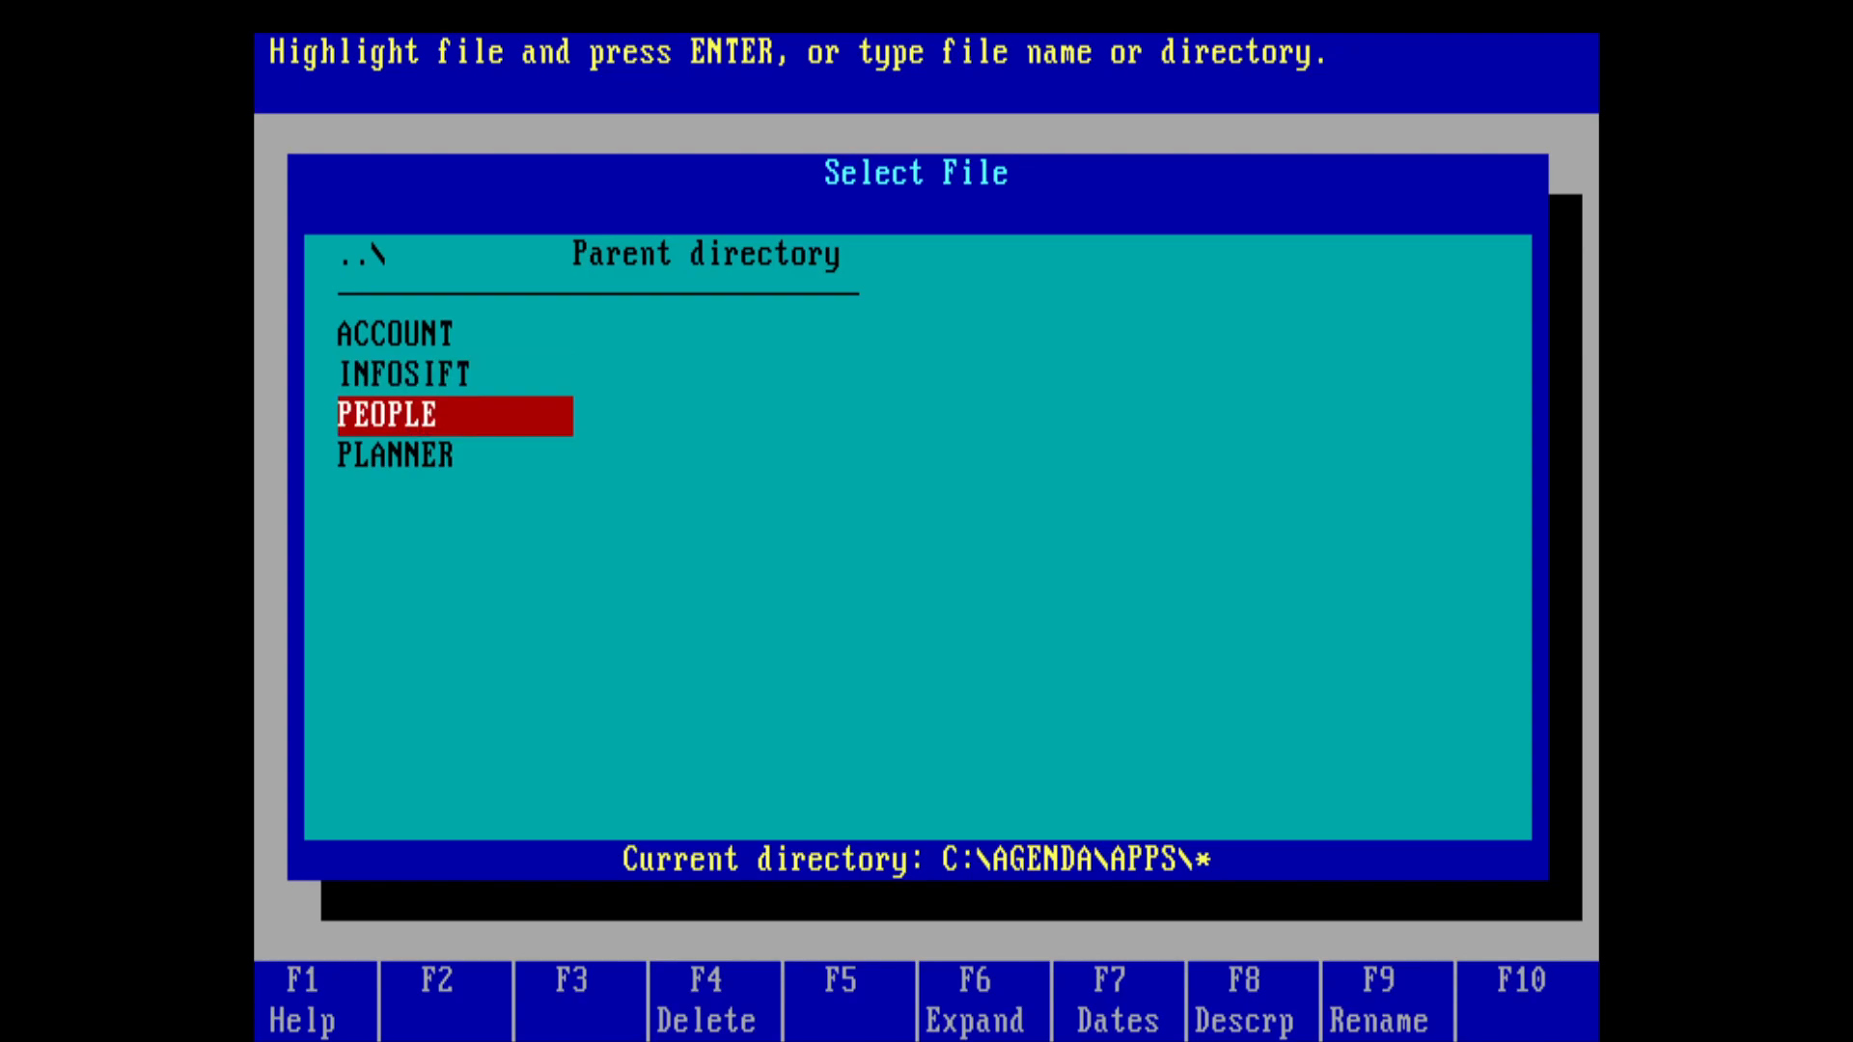
{"action": "key", "text": "Down"}
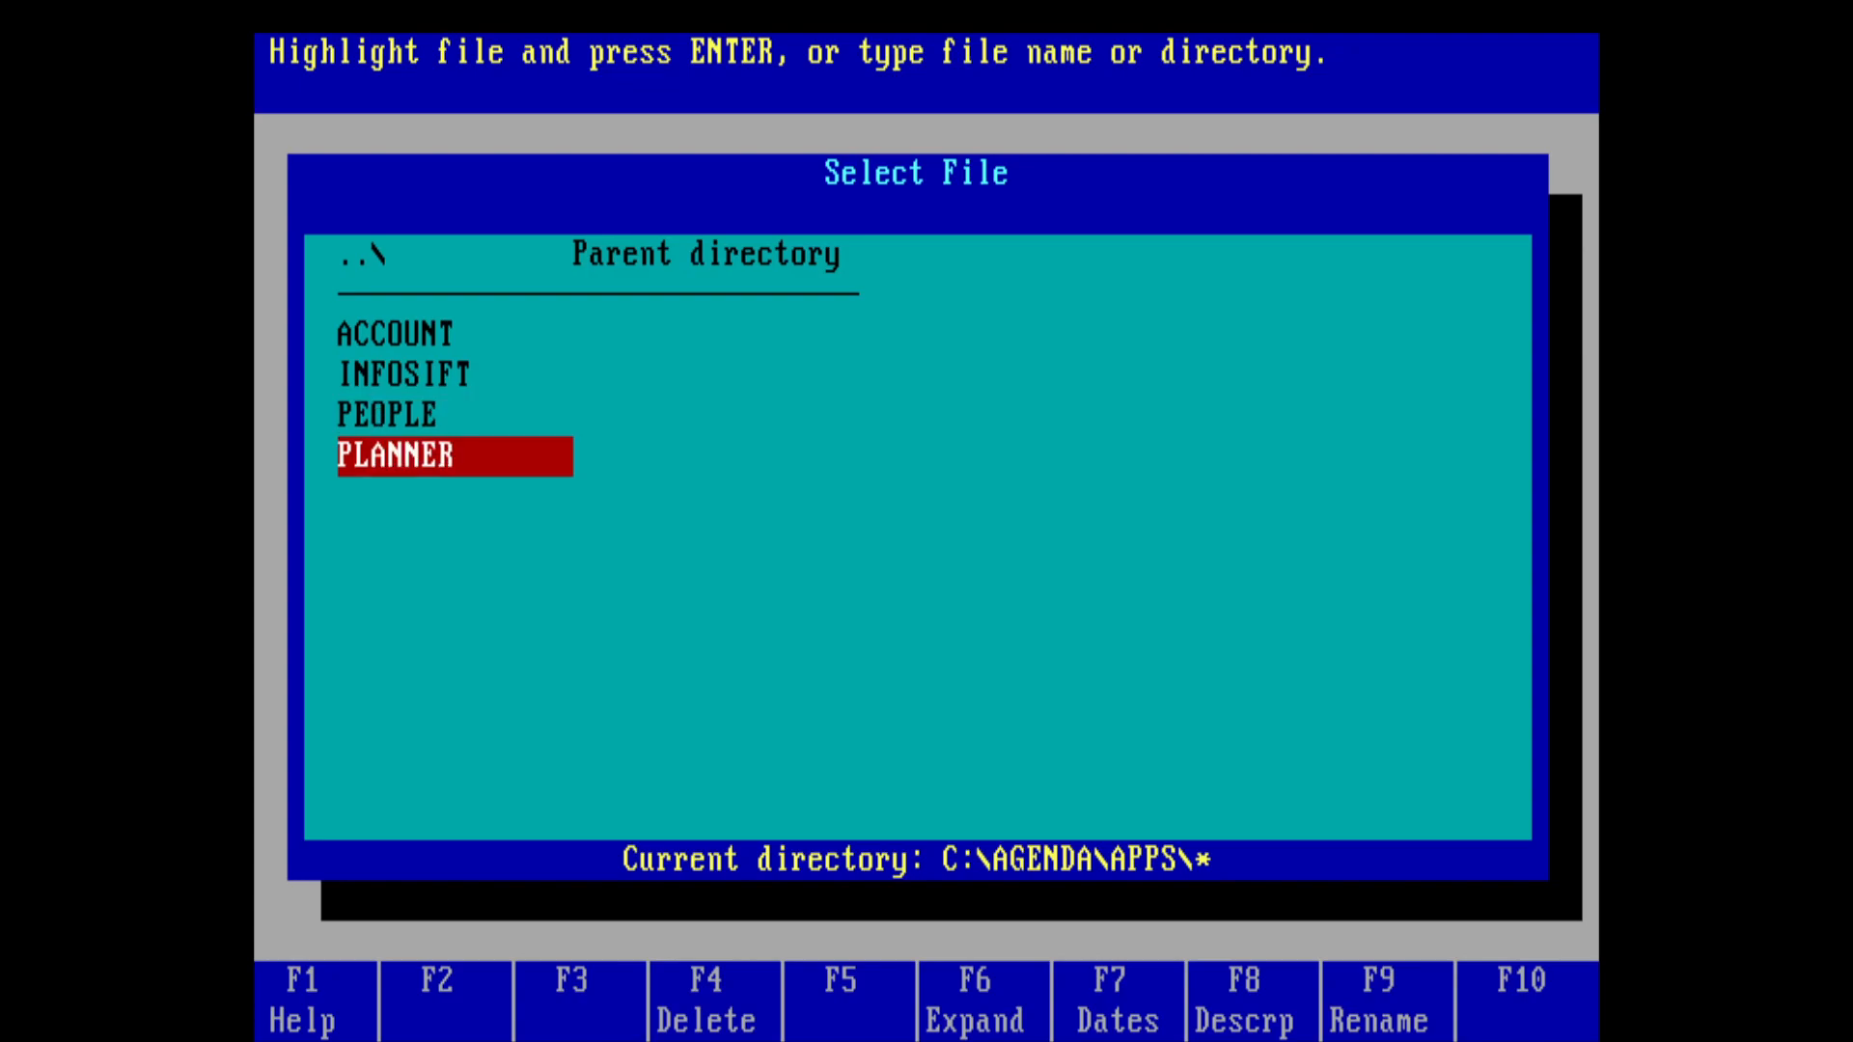
{"action": "key", "text": "Up"}
{"action": "key", "text": "Up"}
{"action": "key", "text": "Up"}
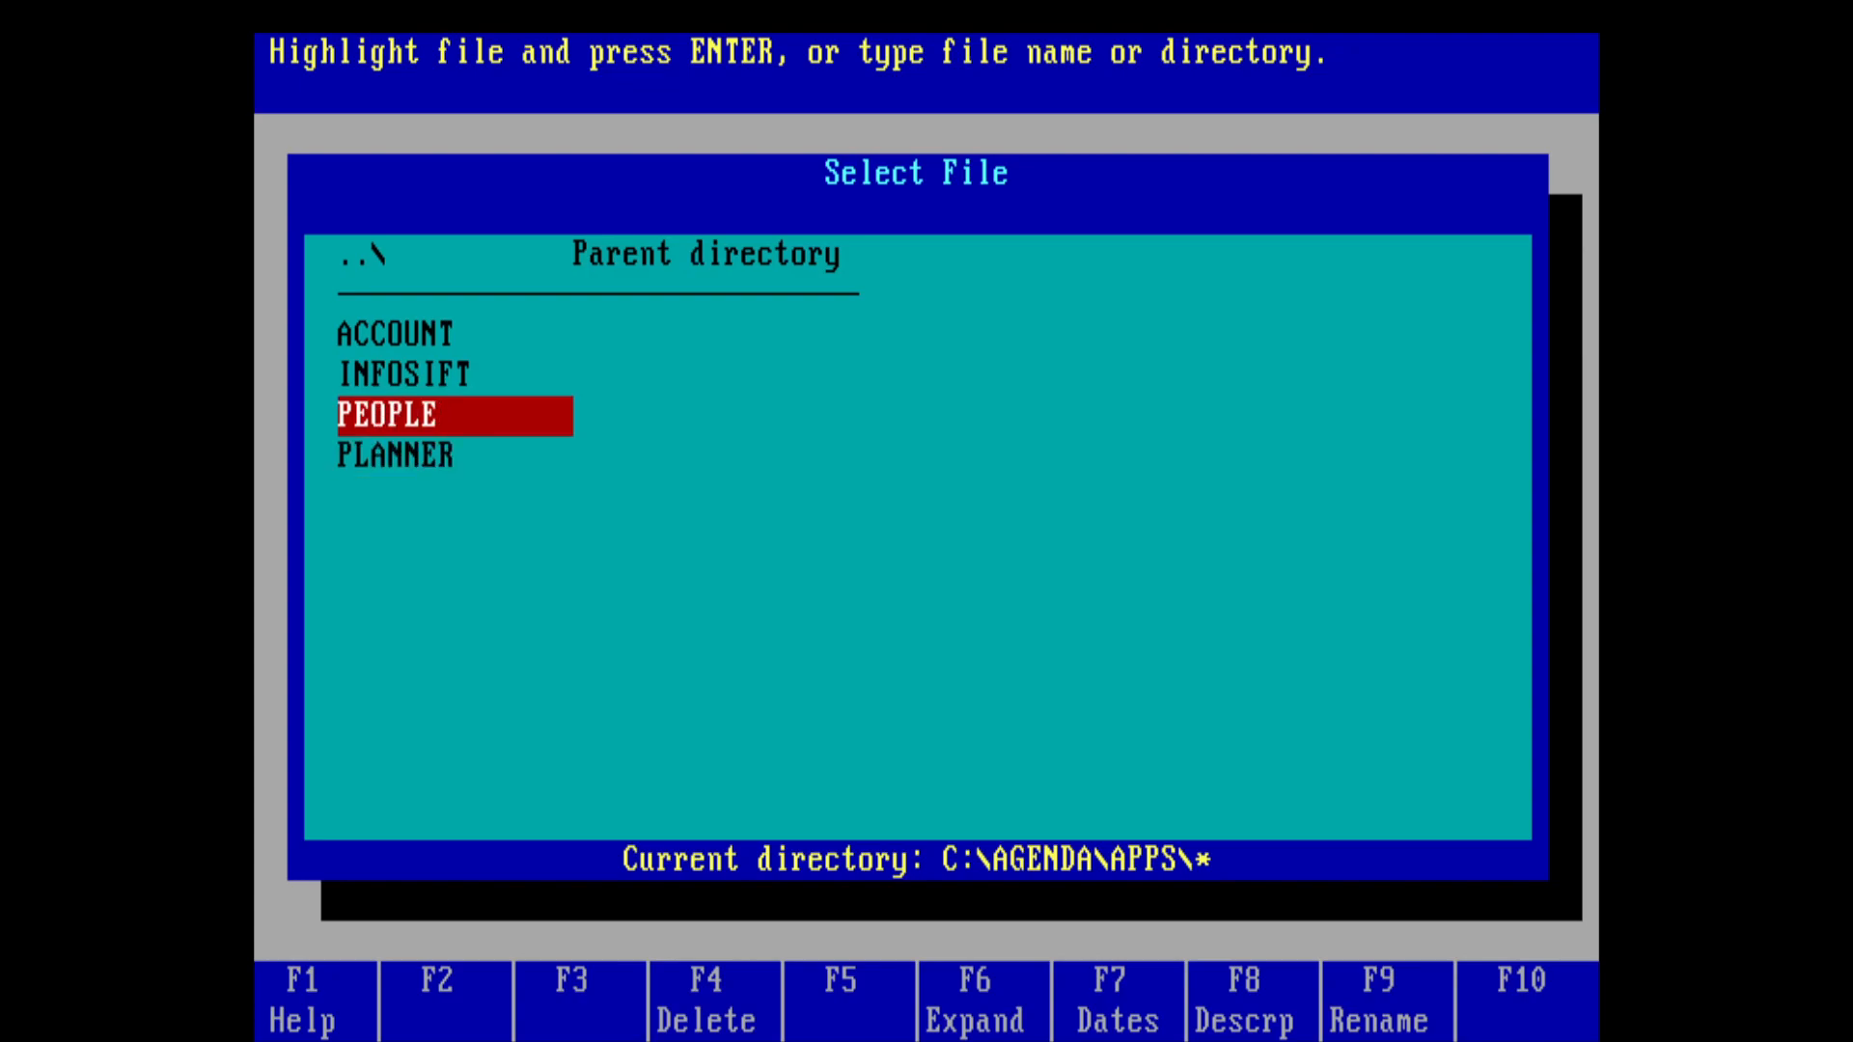
{"action": "key", "text": "Down"}
{"action": "key", "text": "Down"}
{"action": "key", "text": "Down"}
{"action": "key", "text": "Up"}
{"action": "key", "text": "Up"}
{"action": "key", "text": "Up"}
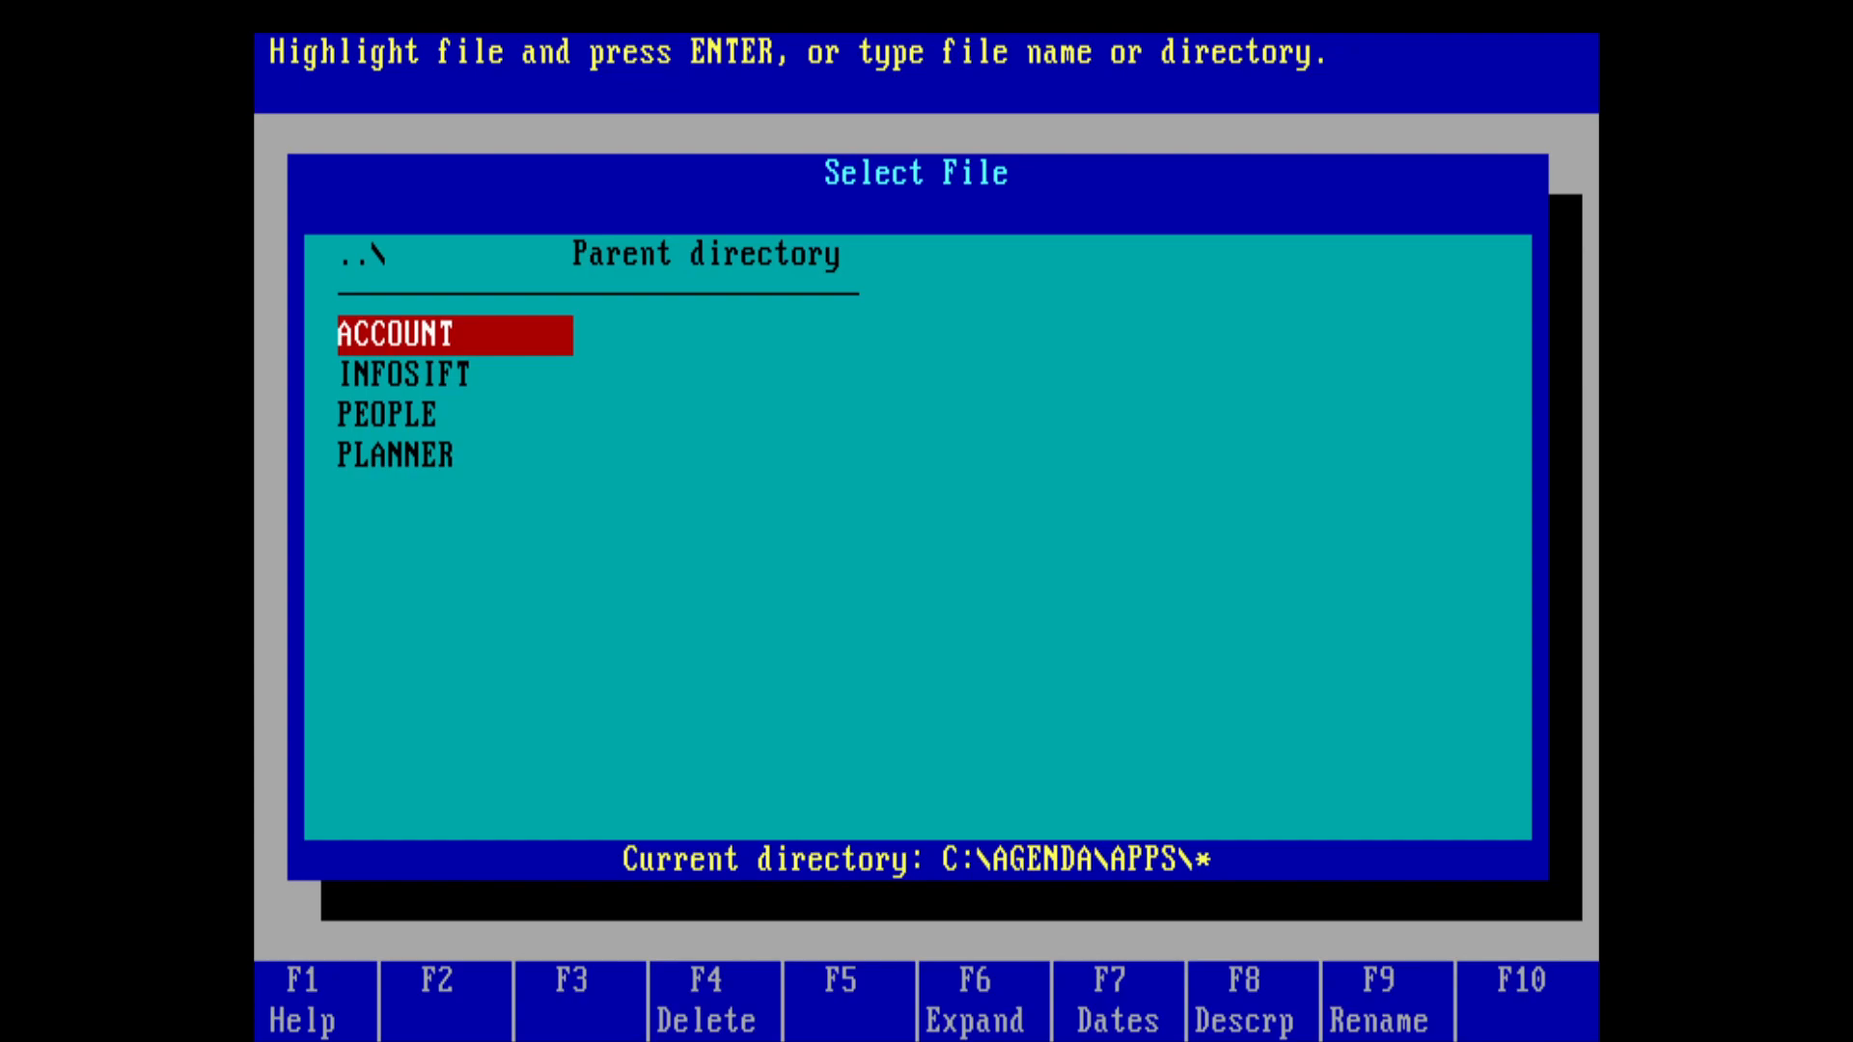
{"action": "key", "text": "Up"}
{"action": "key", "text": "Escape"}
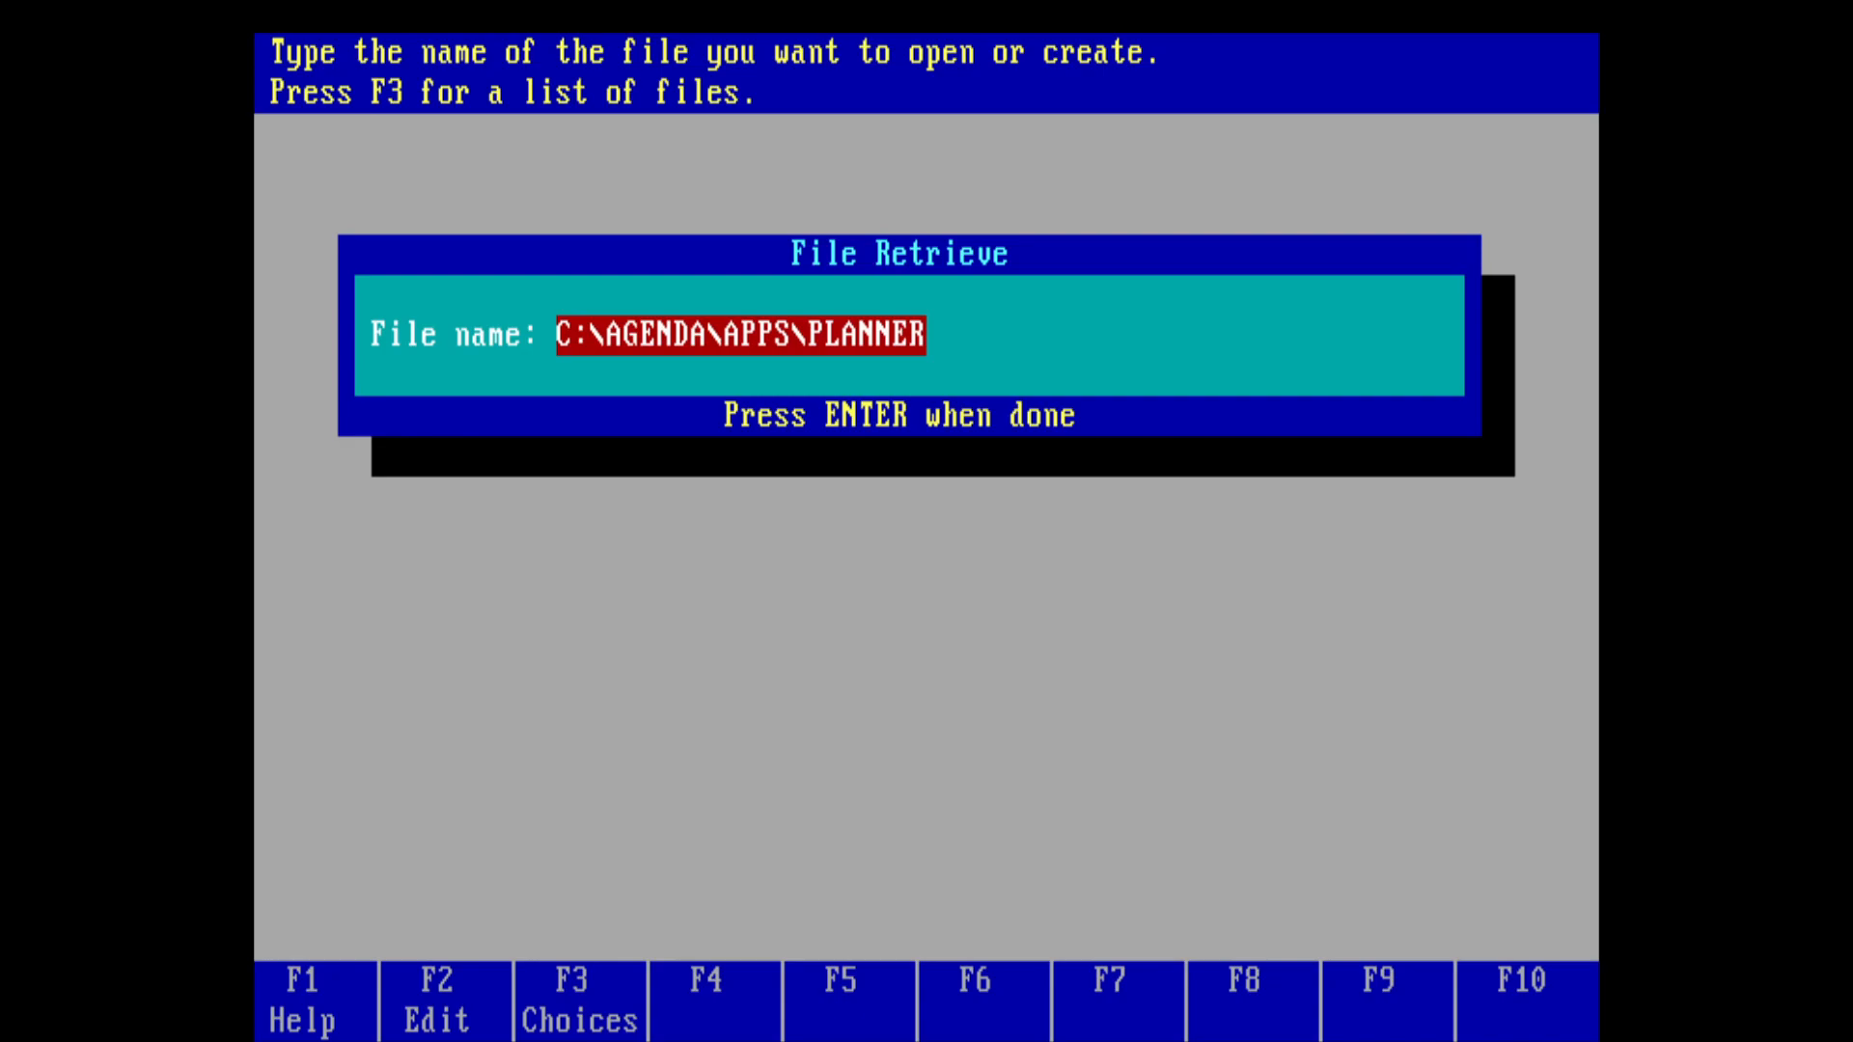
Step: Create a new file c:\agenda\test with the description "Test Data" and no password
{"action": "type", "text": "c:\\"}
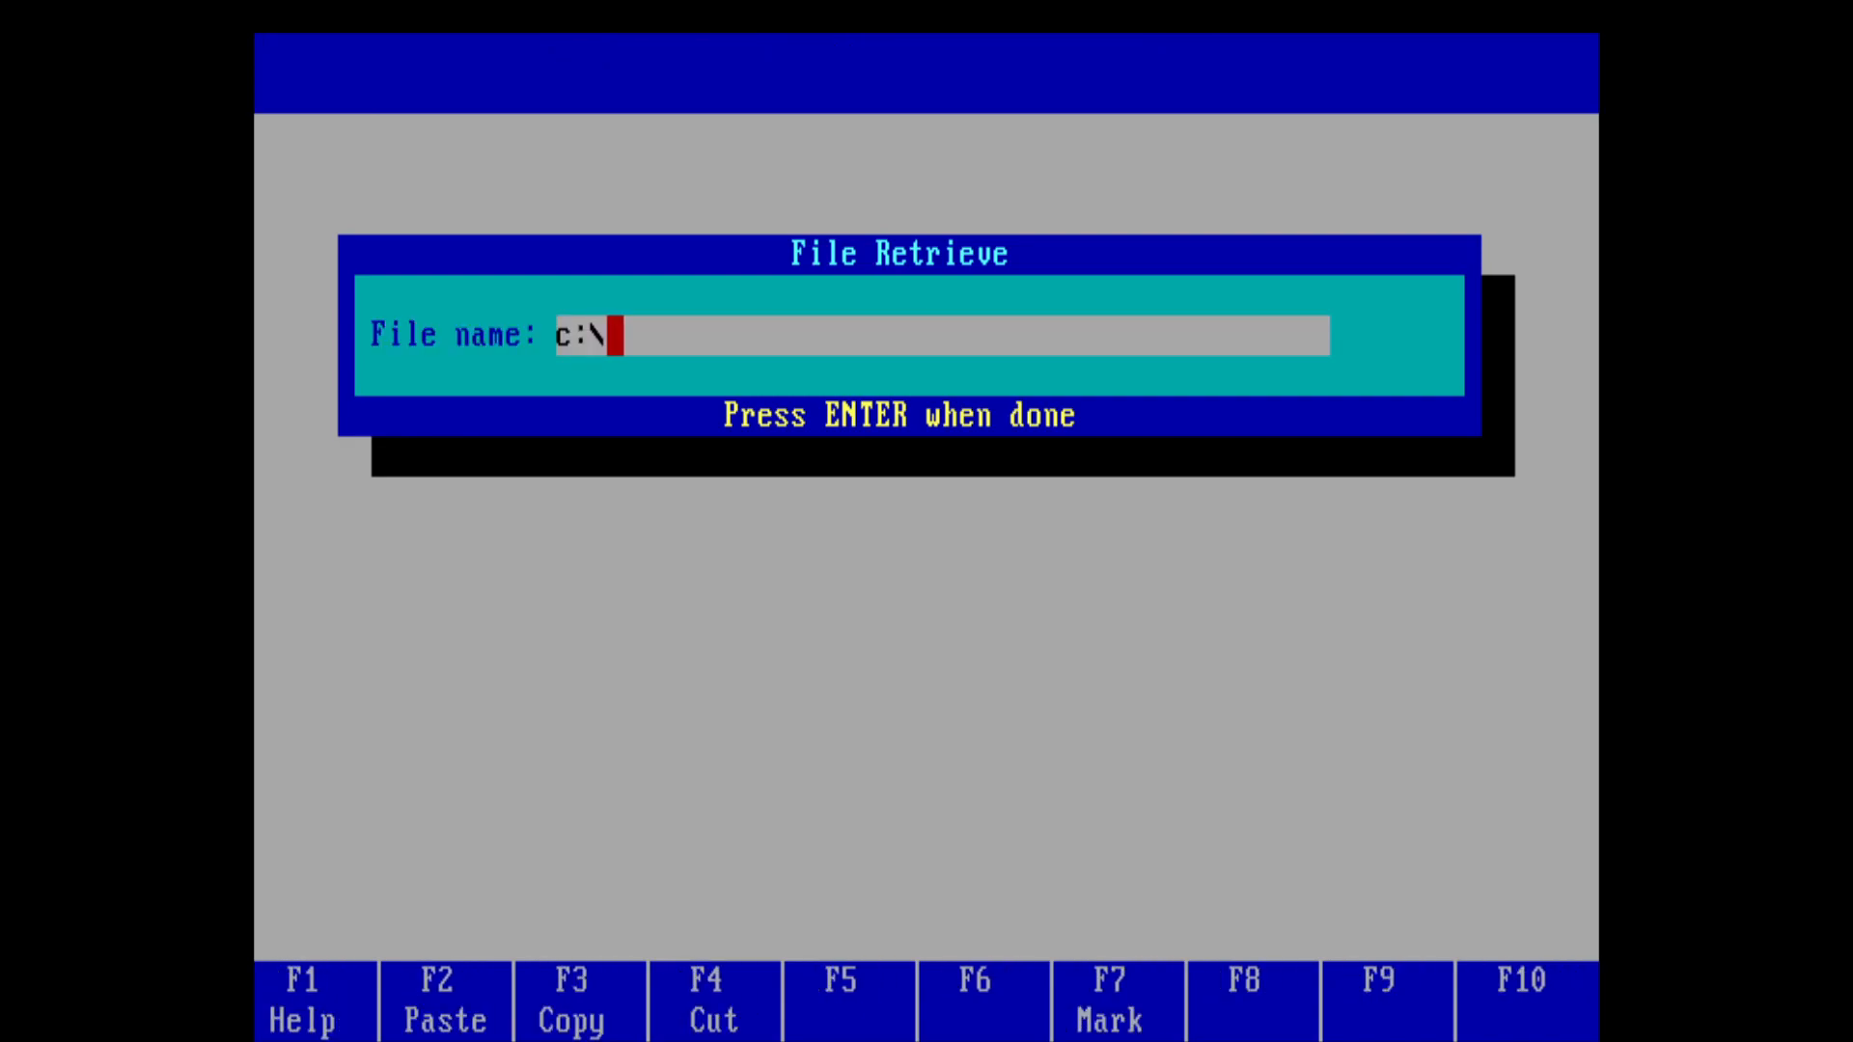
{"action": "type", "text": "agenda"}
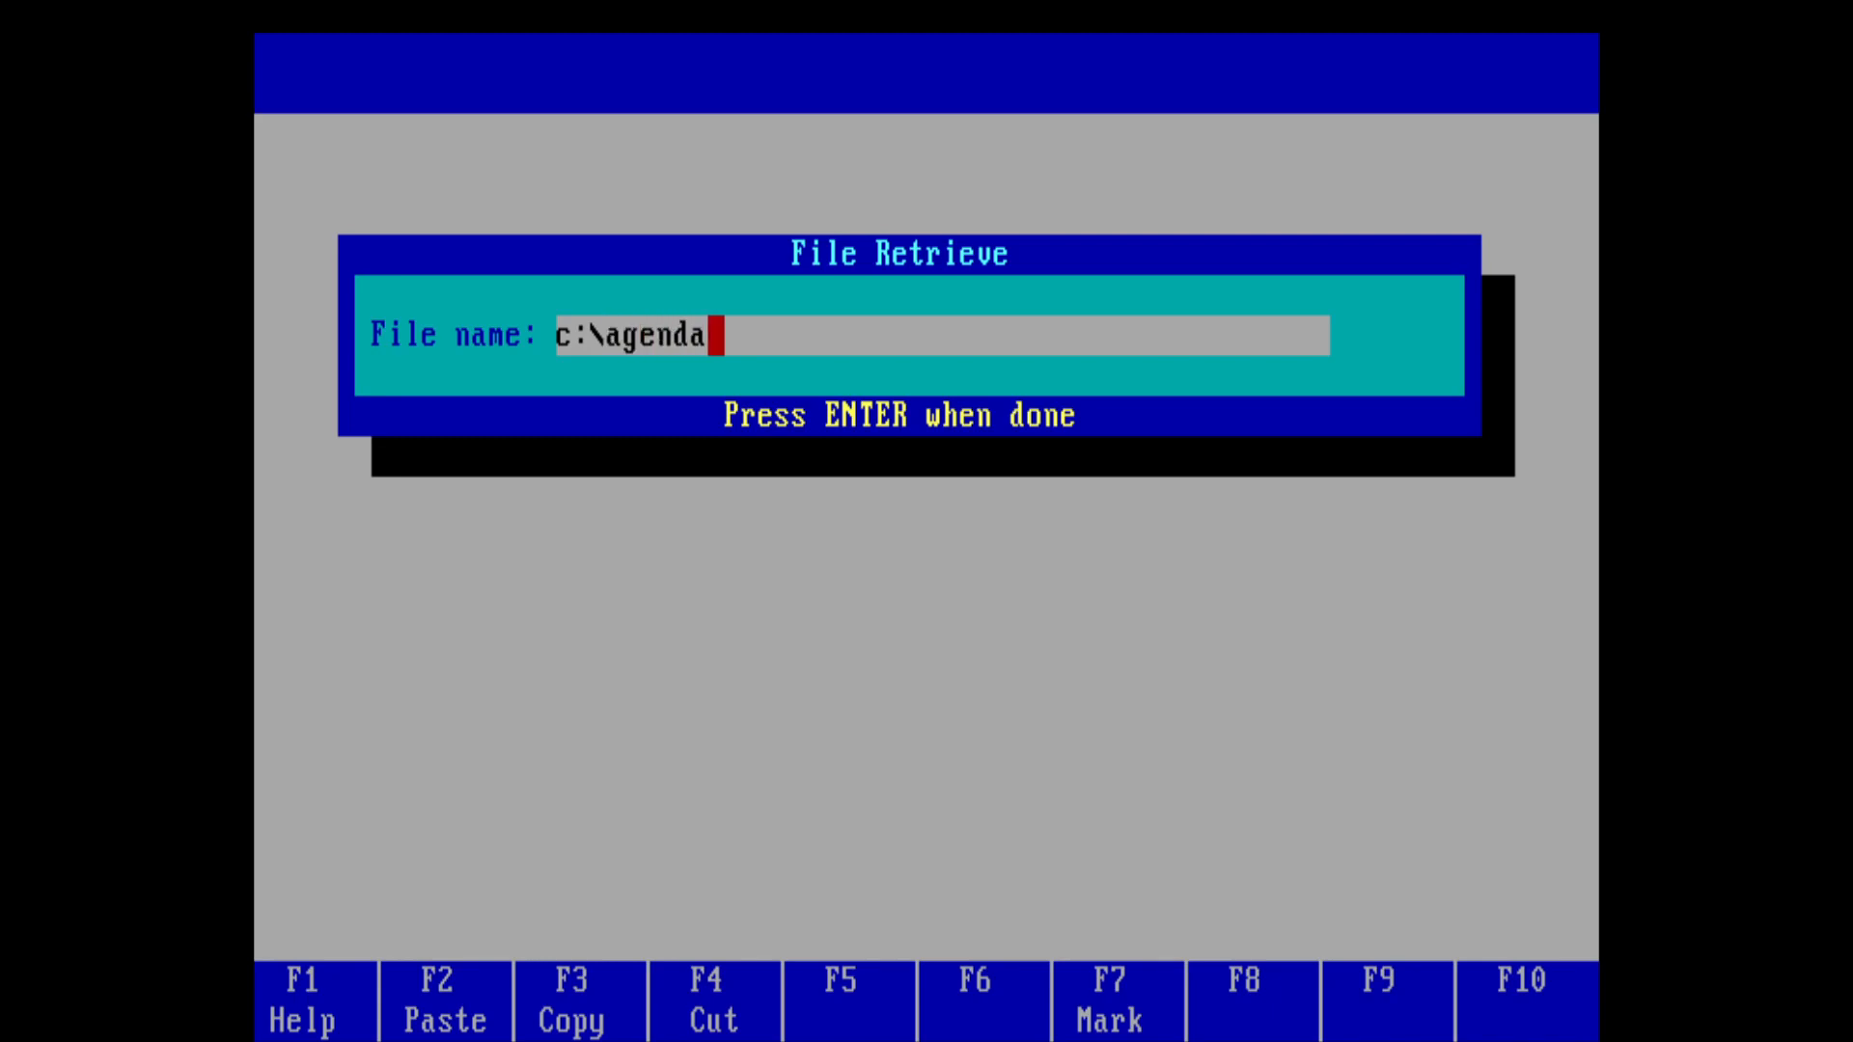
{"action": "key", "text": "alt"}
{"action": "type", "text": "\\test"}
{"action": "key", "text": "Return"}
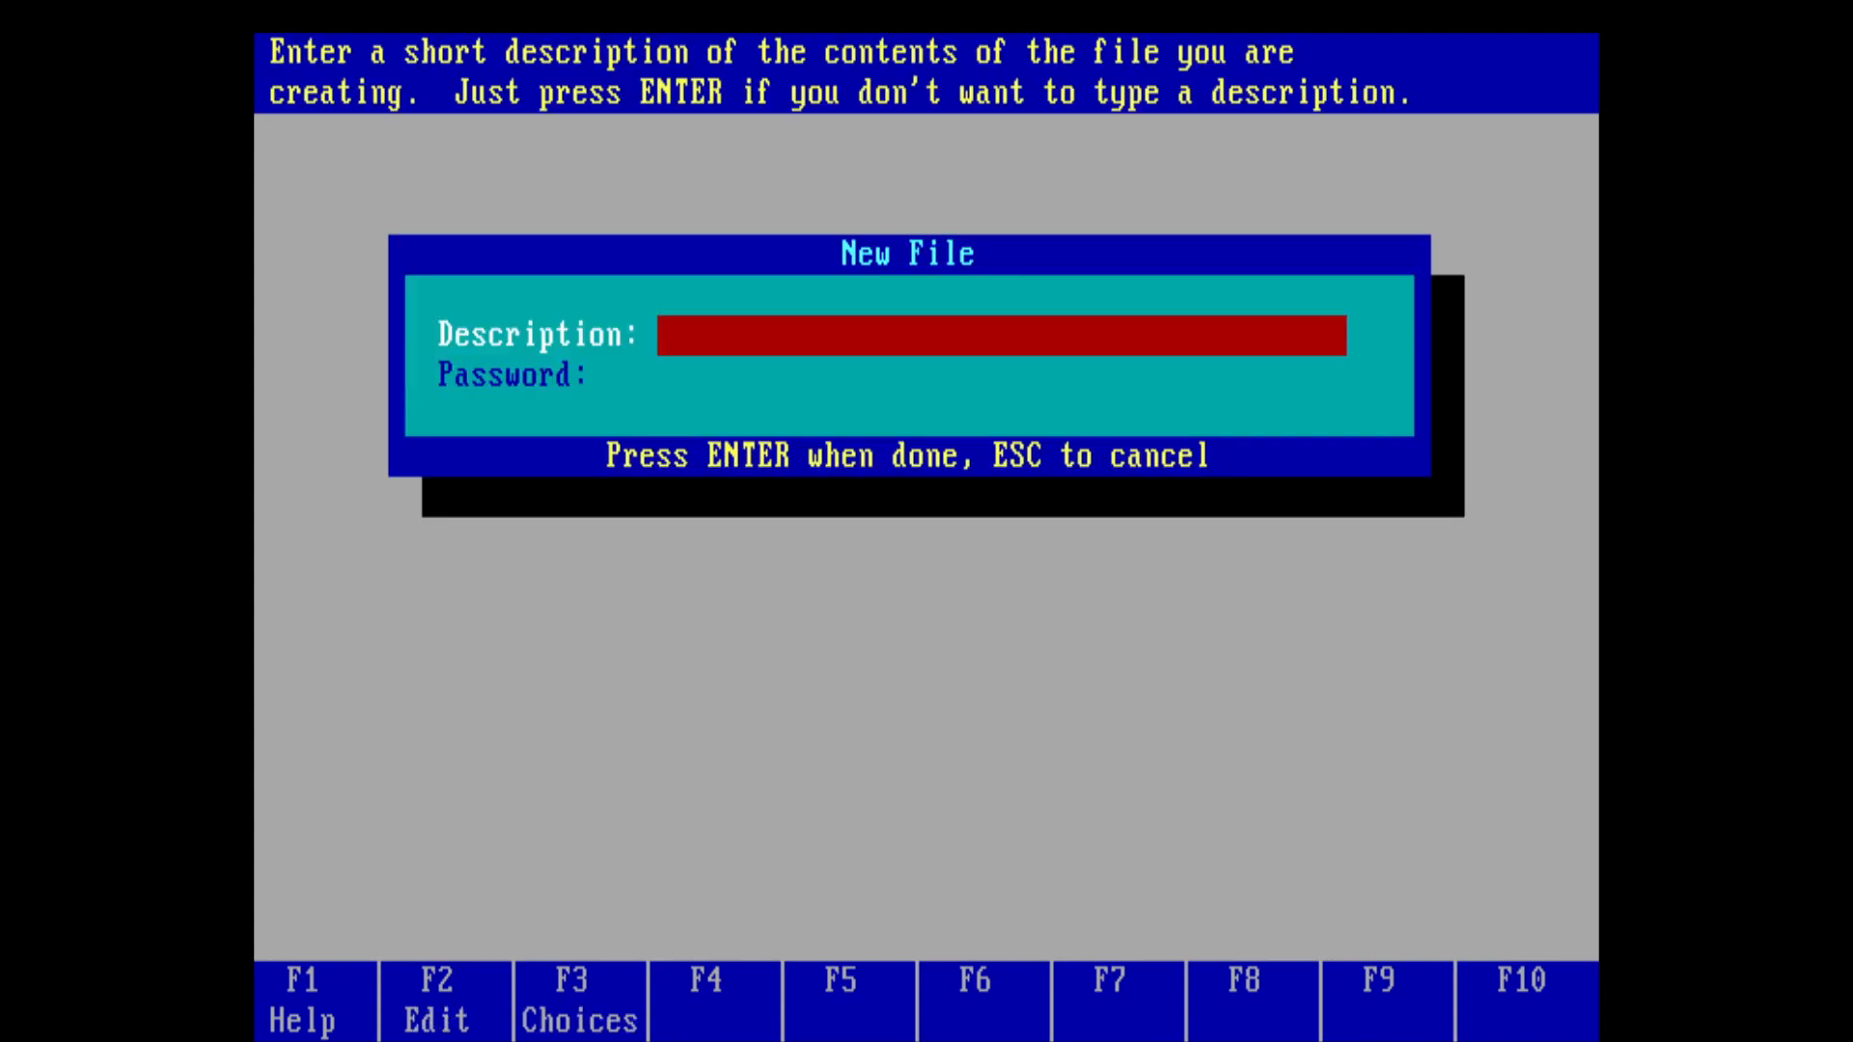
{"action": "type", "text": "Test"}
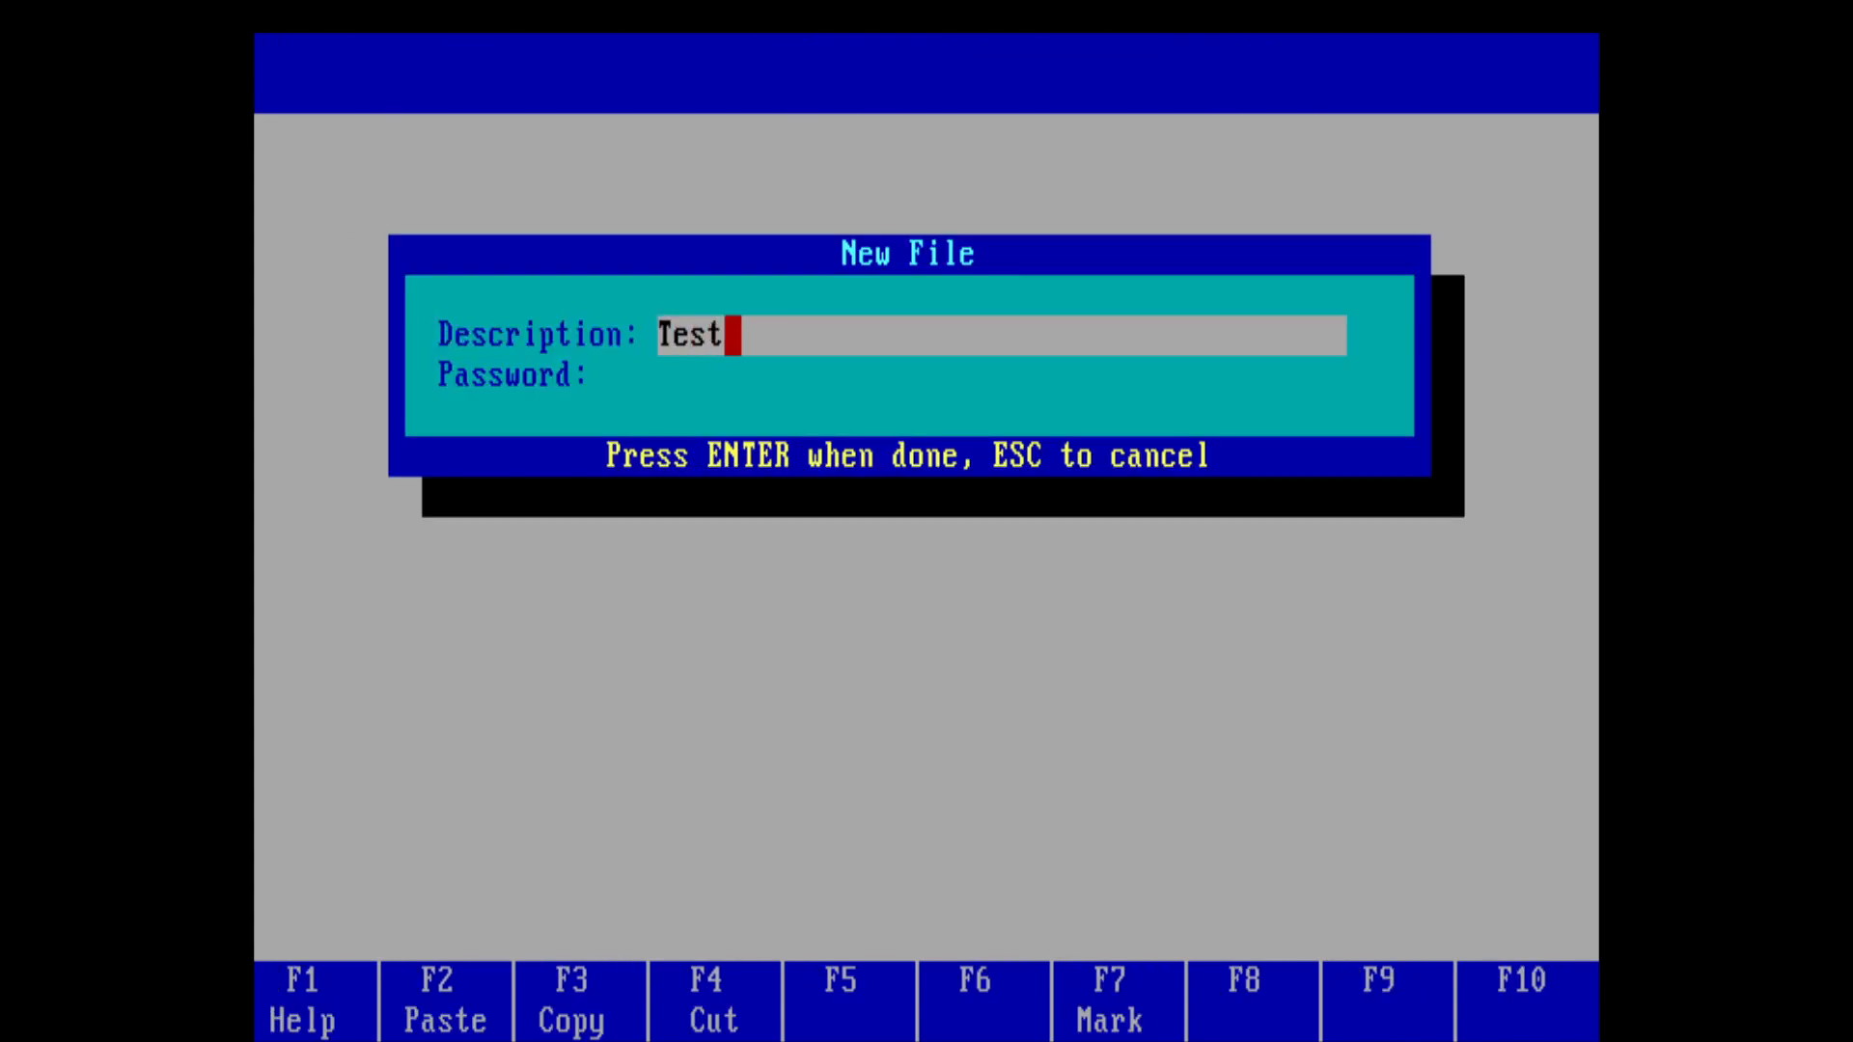
{"action": "type", "text": " Data"}
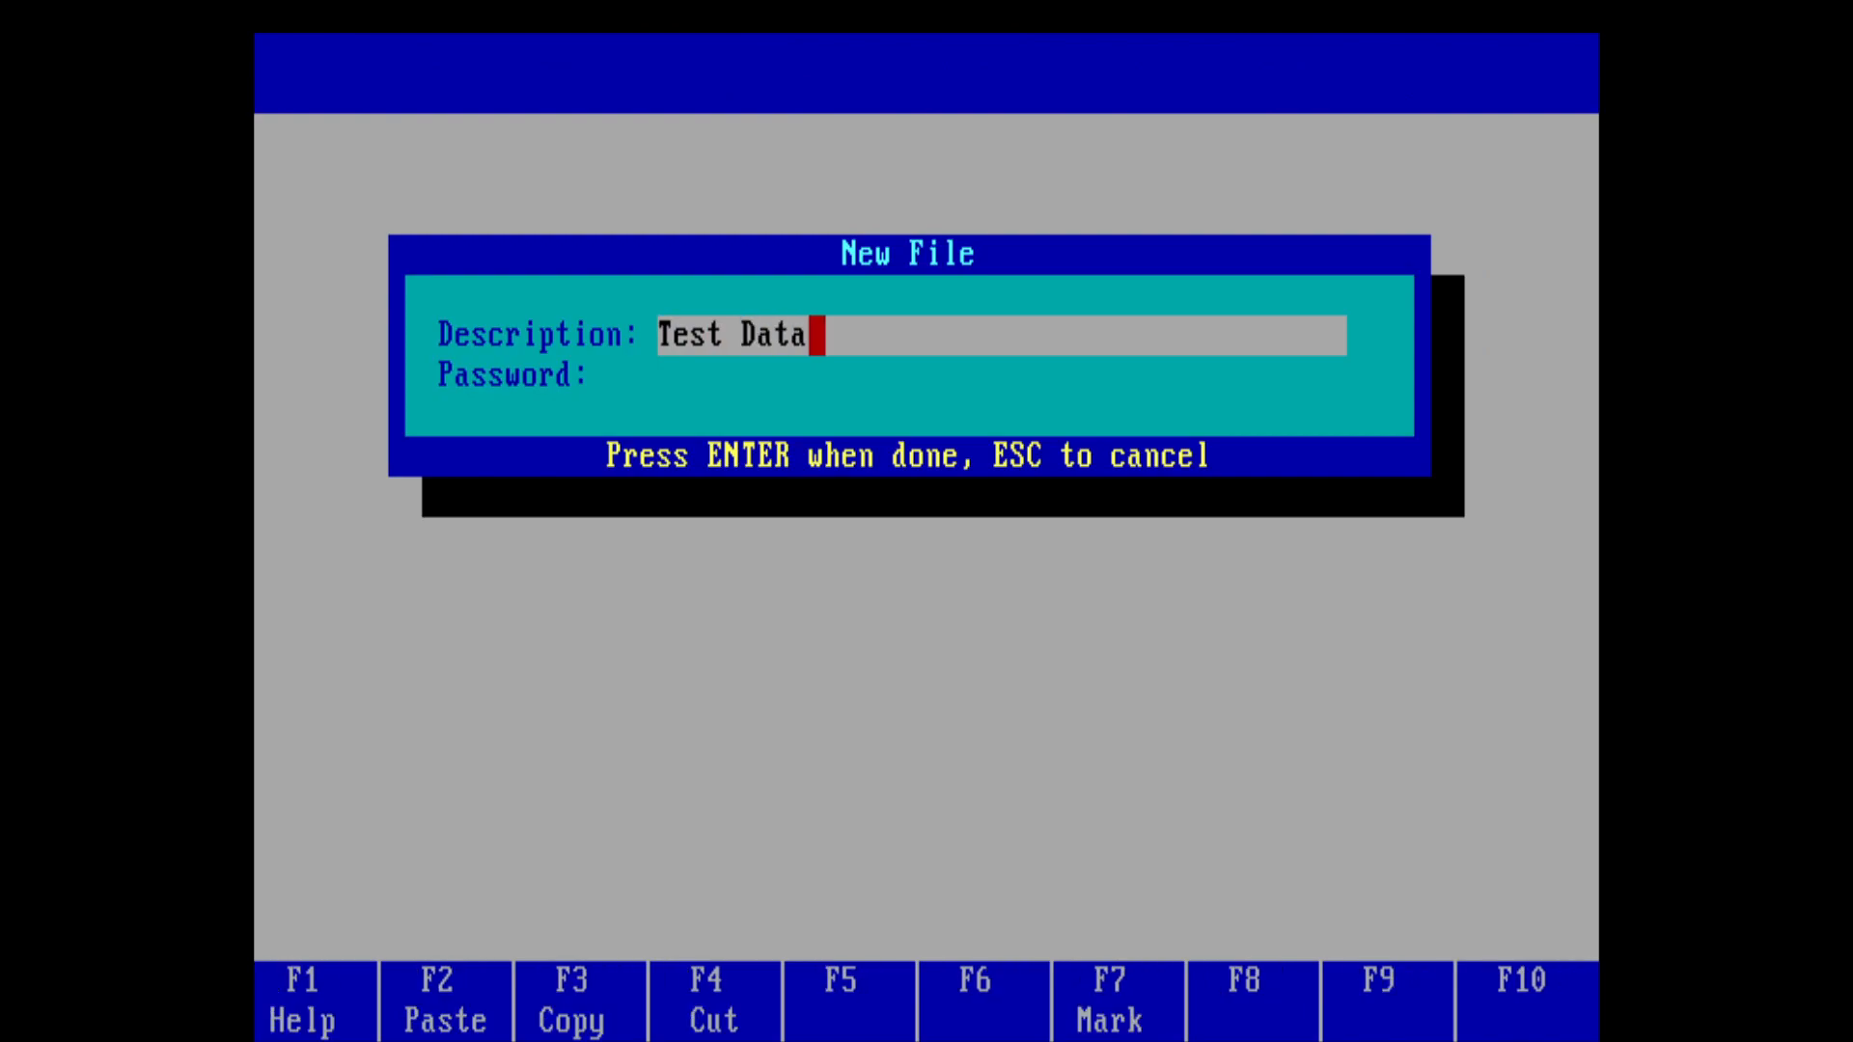
{"action": "key", "text": "Return"}
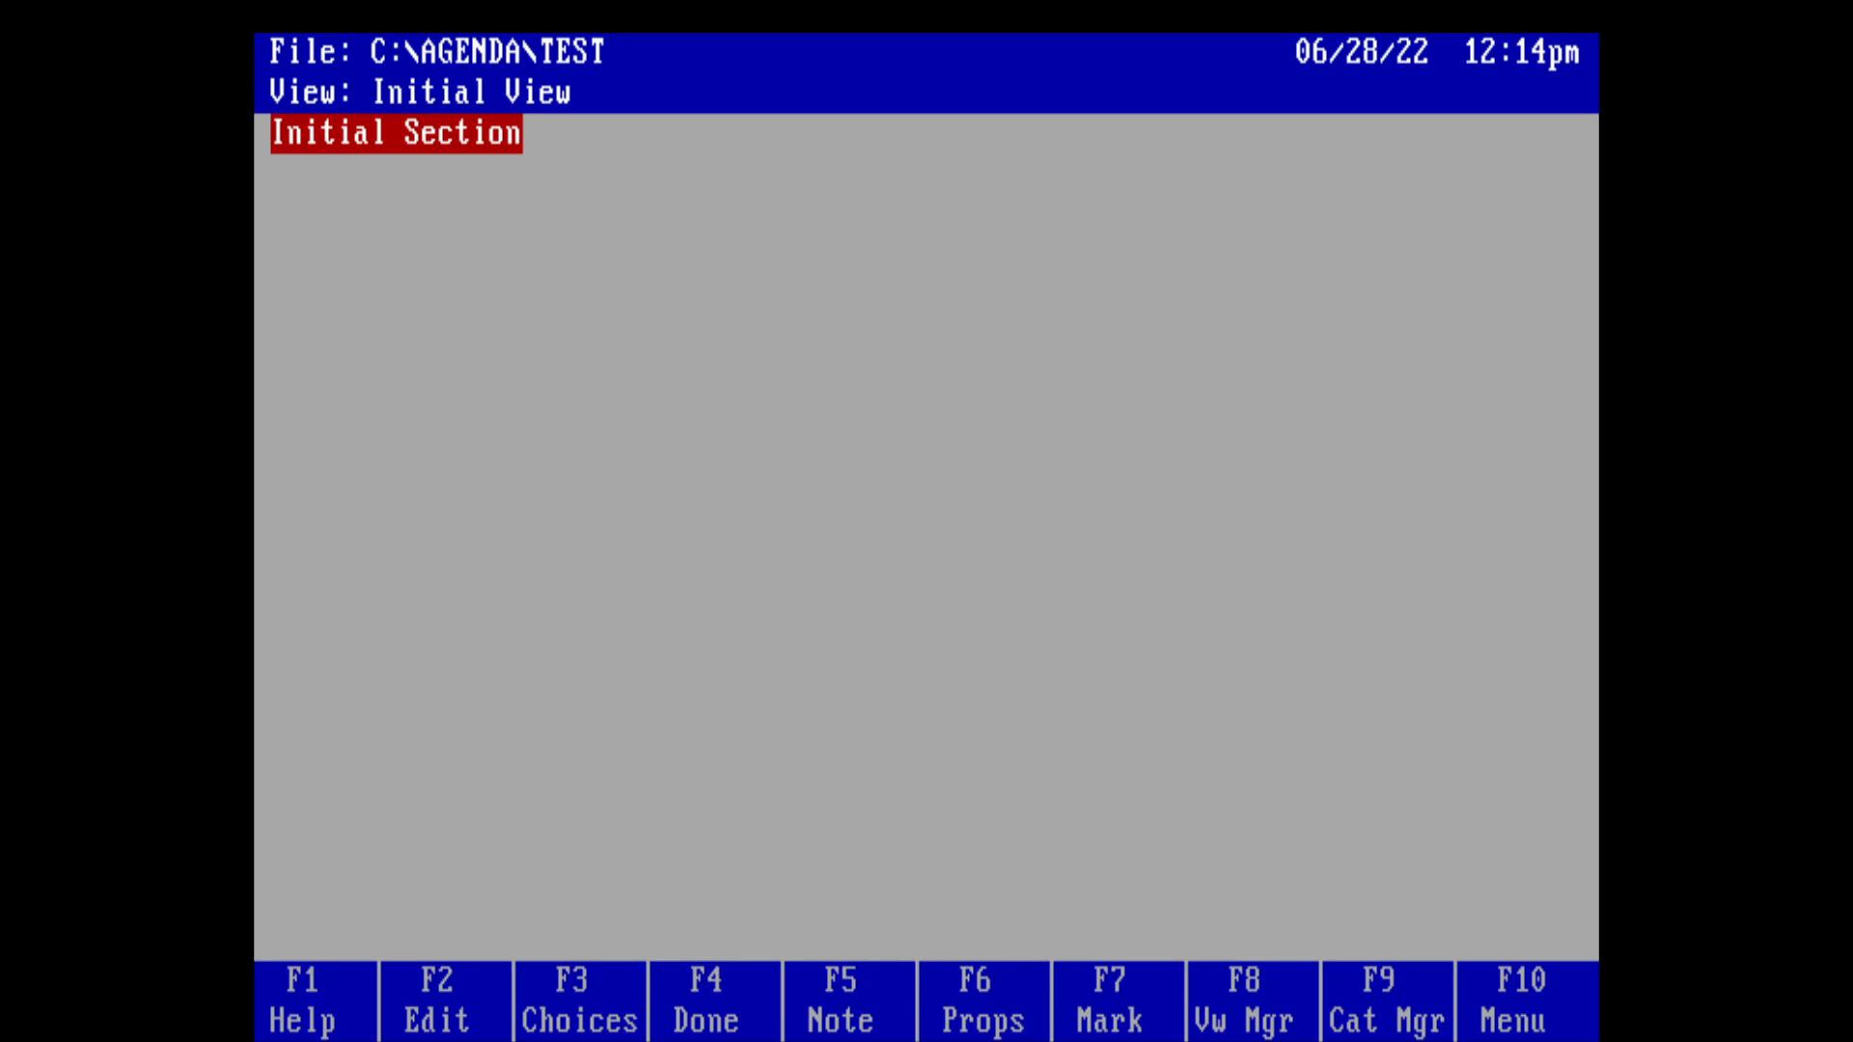
Step: Add a category named Description below Initial Section in the Category Manager
{"action": "key", "text": "F9"}
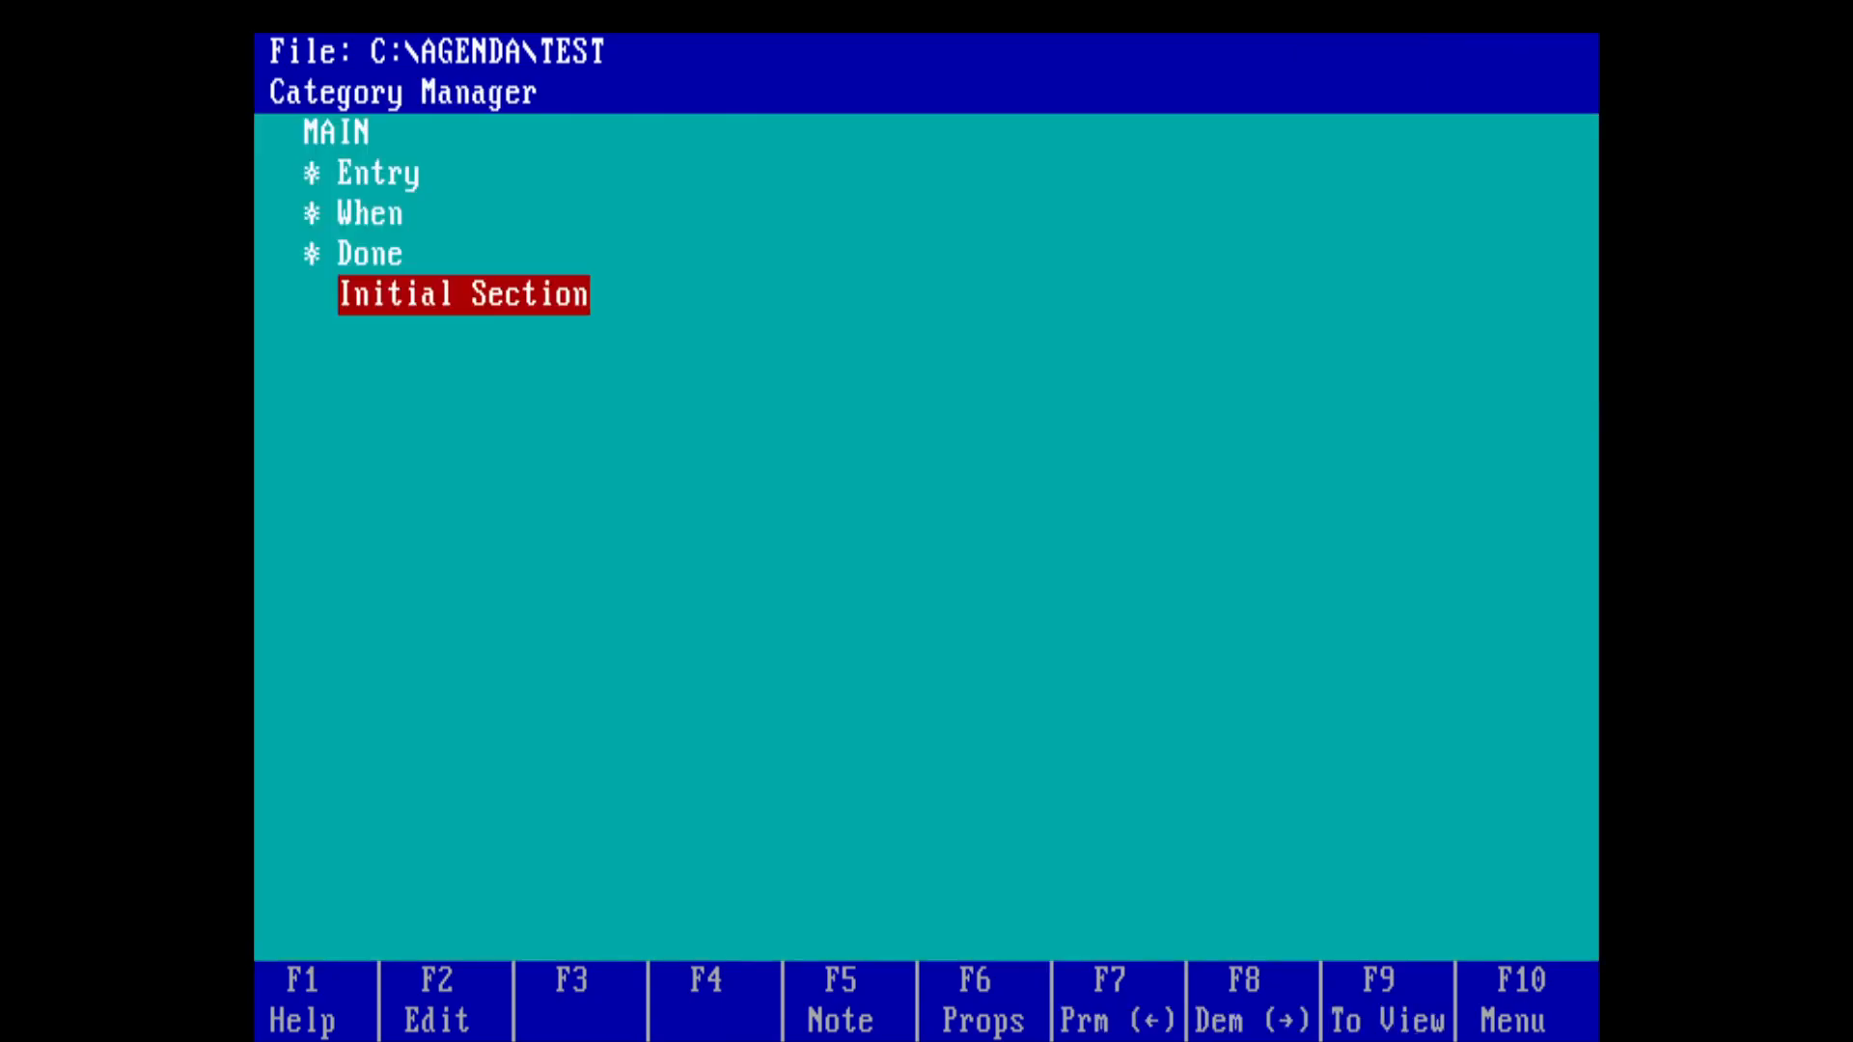
{"action": "key", "text": "Insert"}
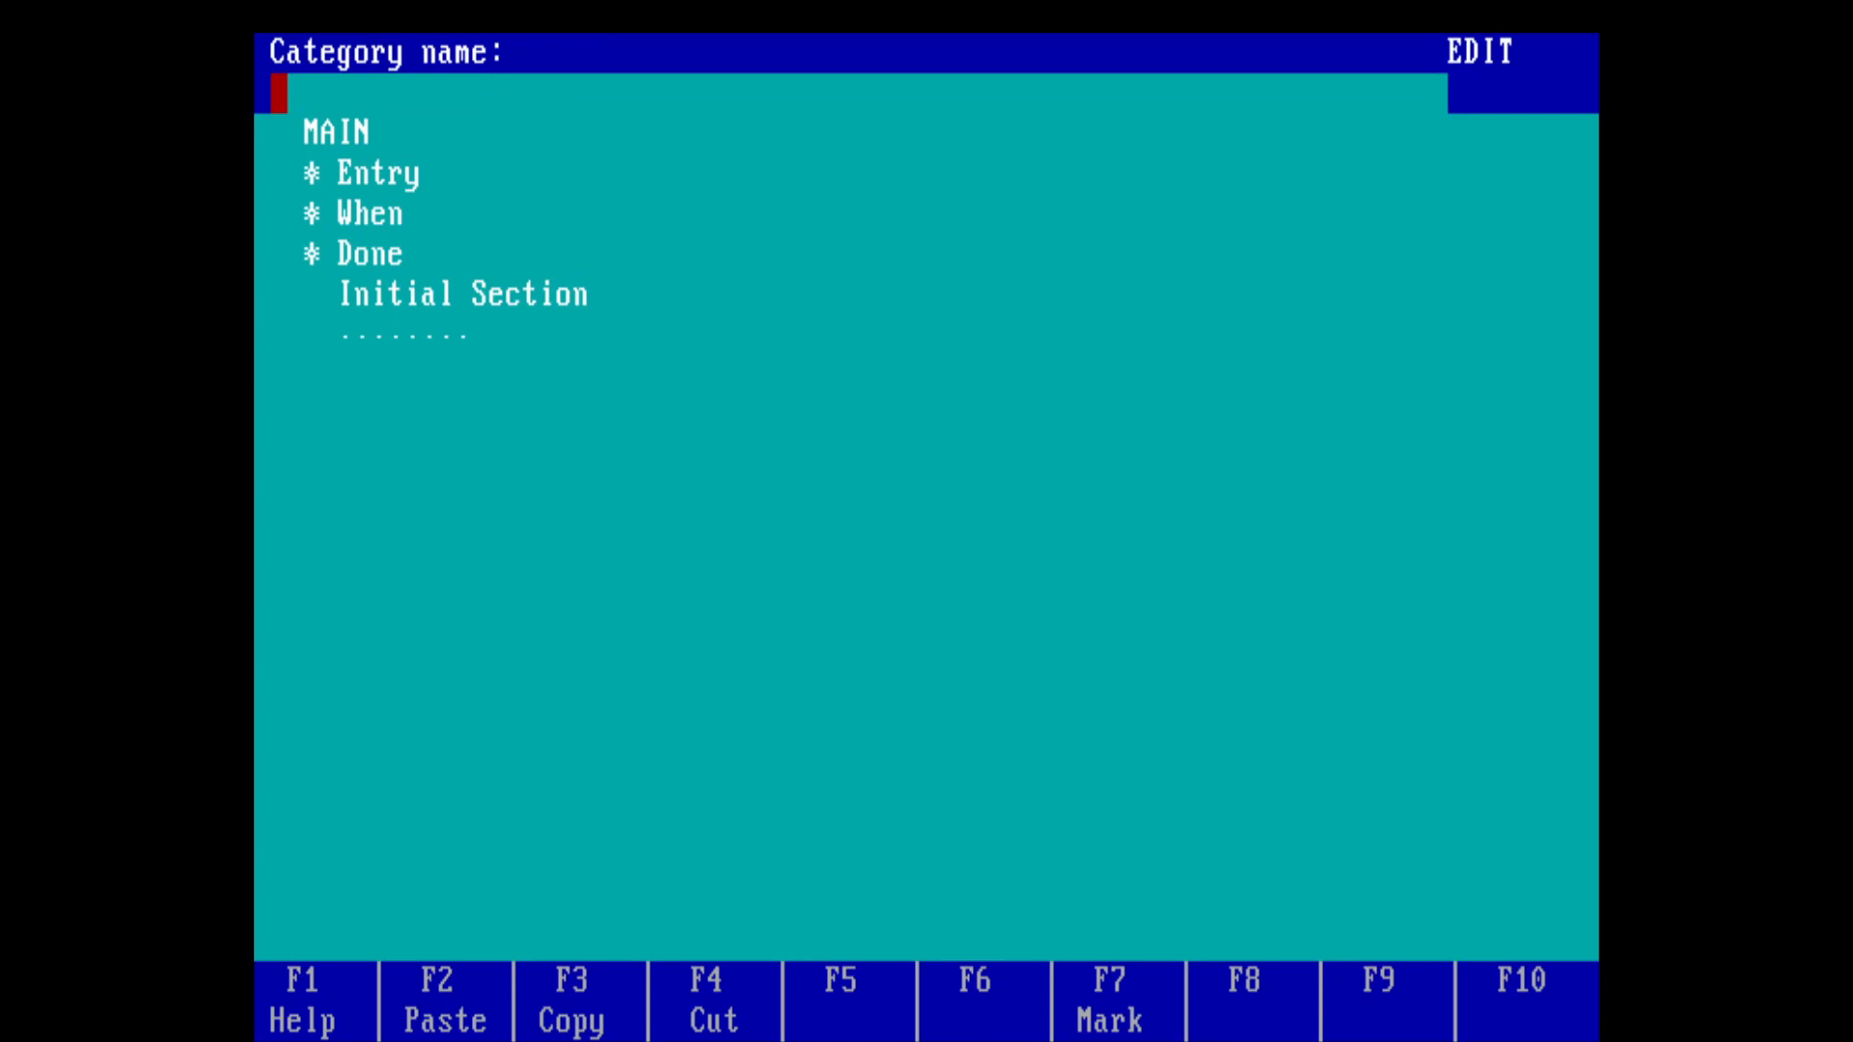
{"action": "key", "text": "shift"}
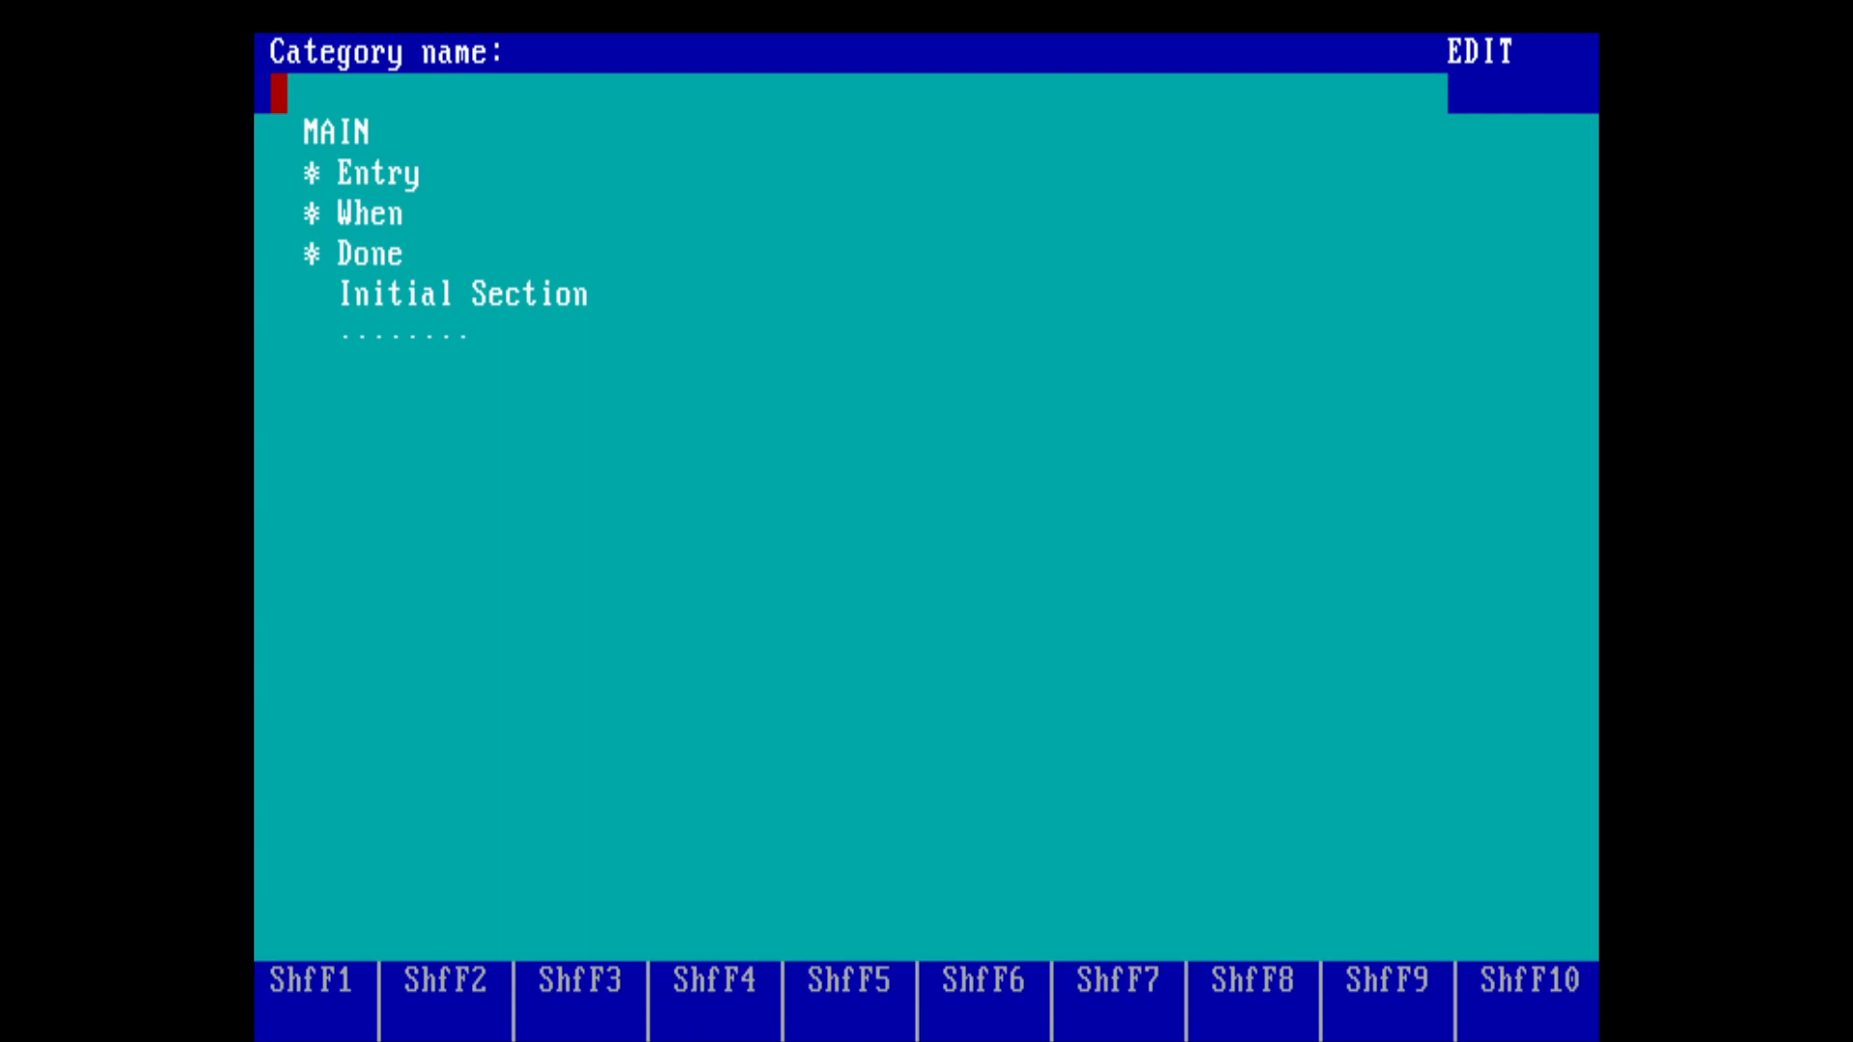
{"action": "type", "text": "Des"}
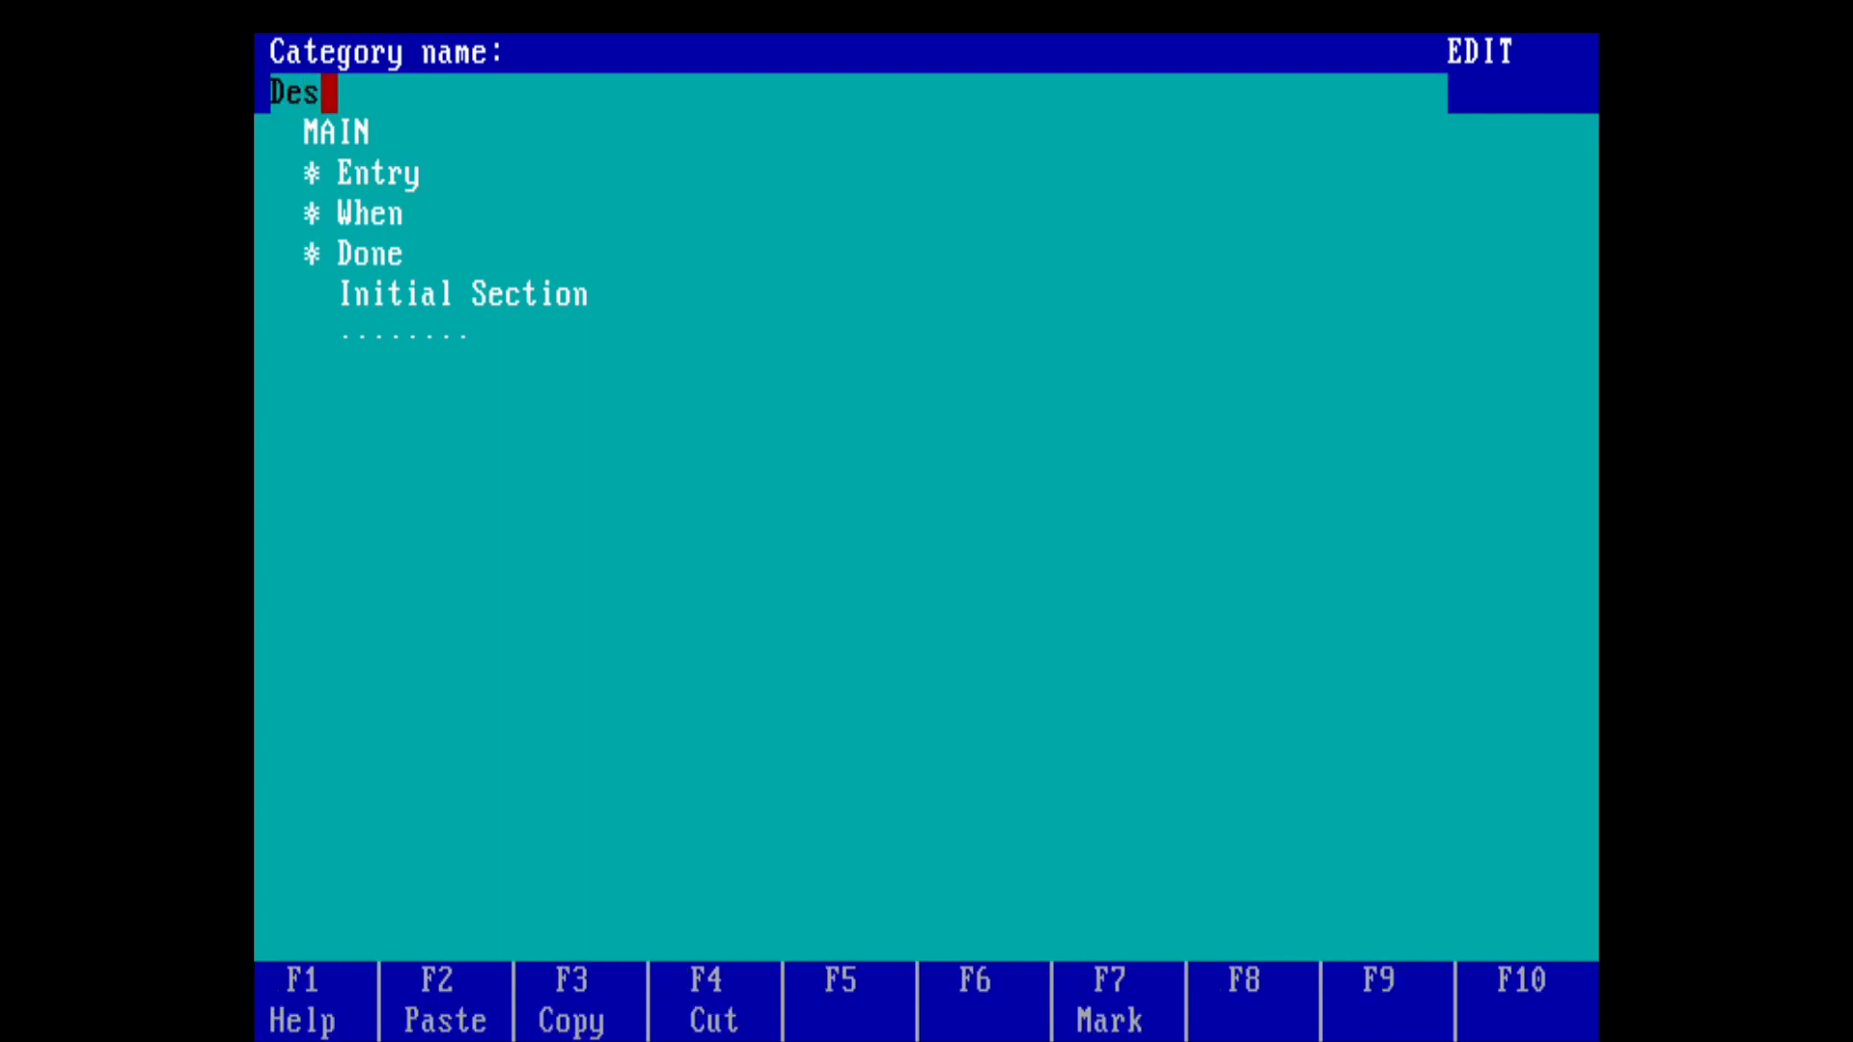
{"action": "type", "text": "cription"}
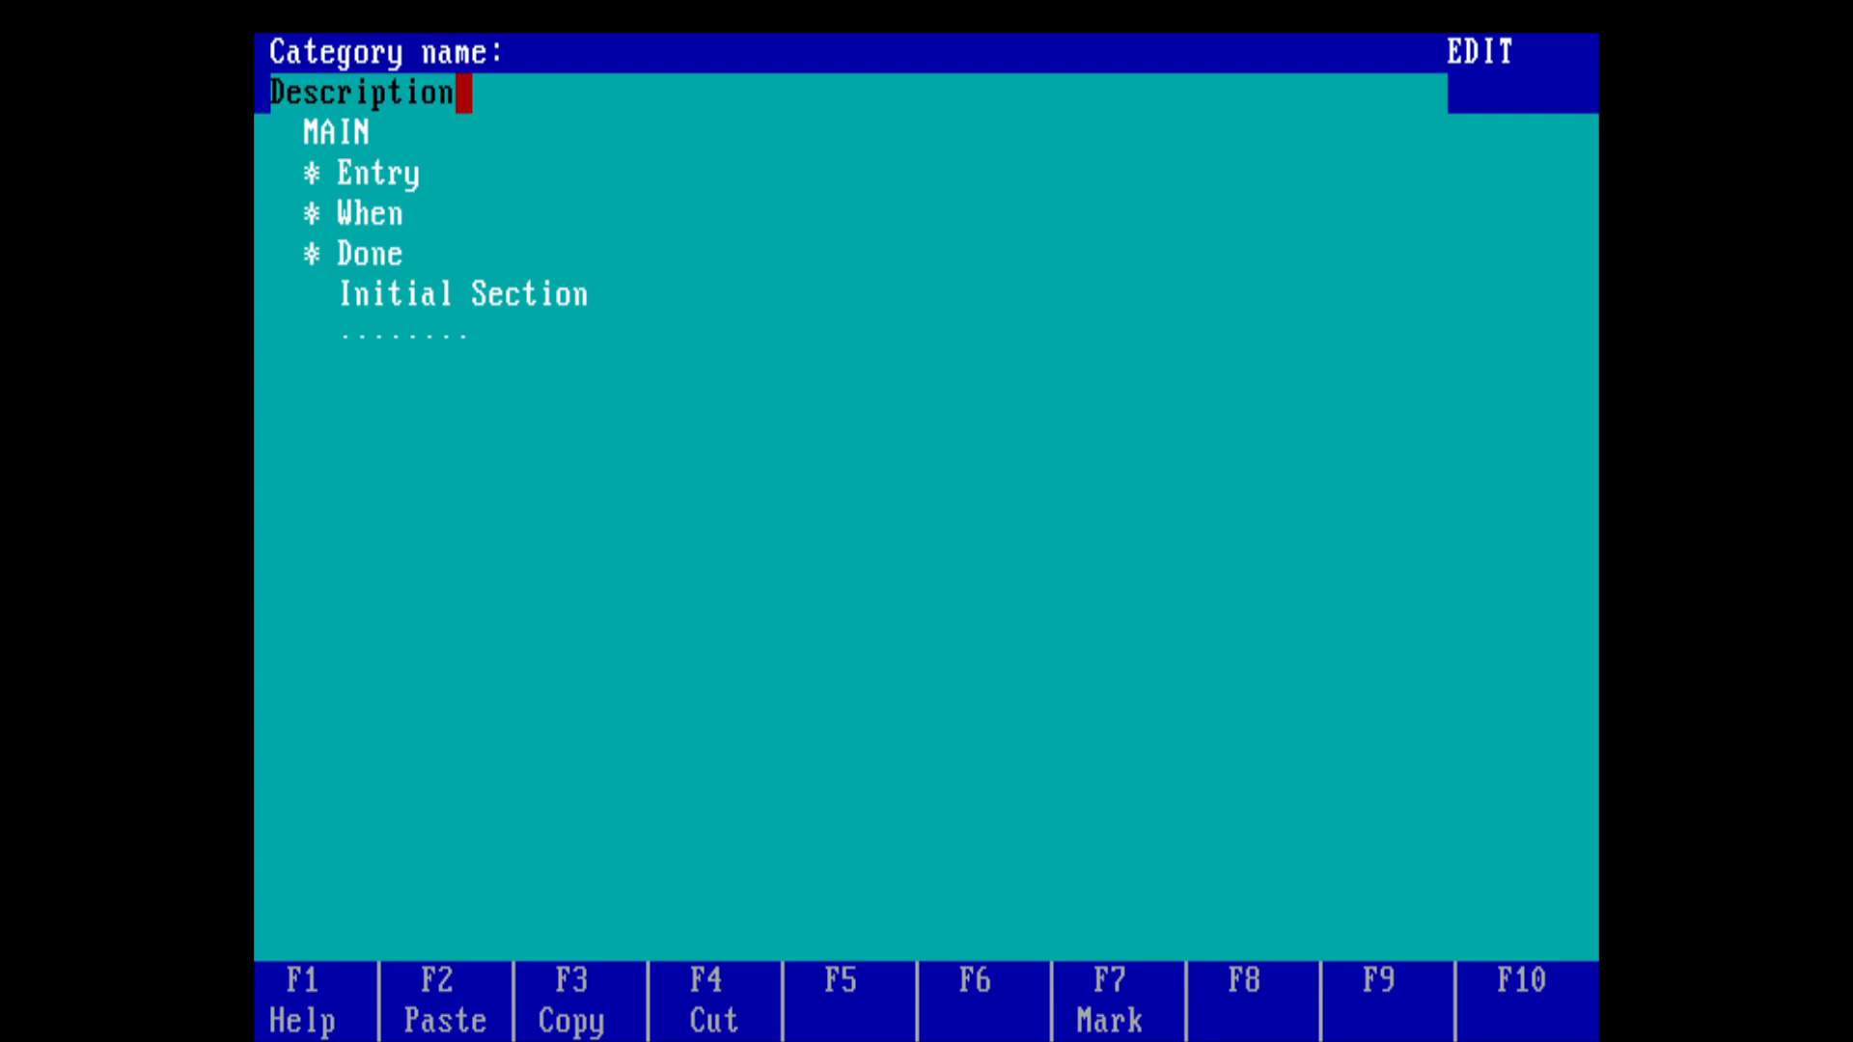
{"action": "key", "text": "Return"}
Step: Add the categories Person and Priority below Description and return to the initial view
{"action": "key", "text": "Insert"}
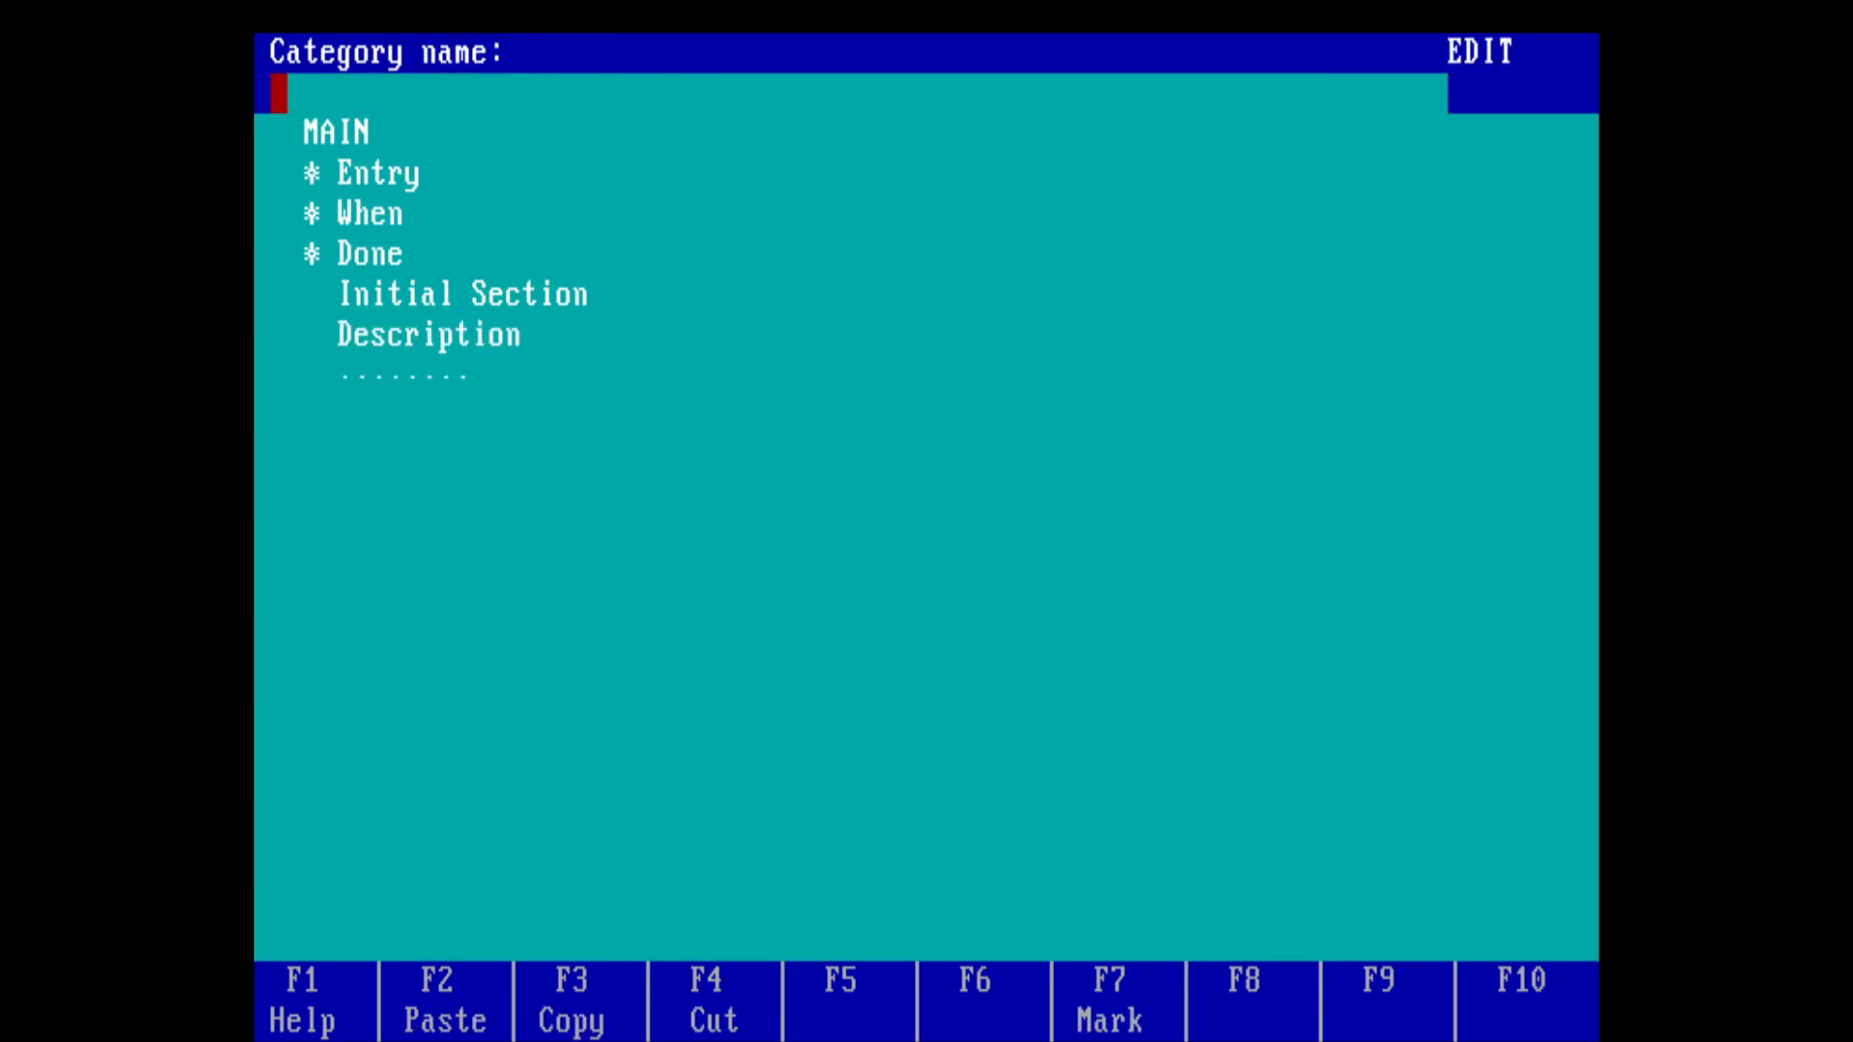
{"action": "key", "text": "shift"}
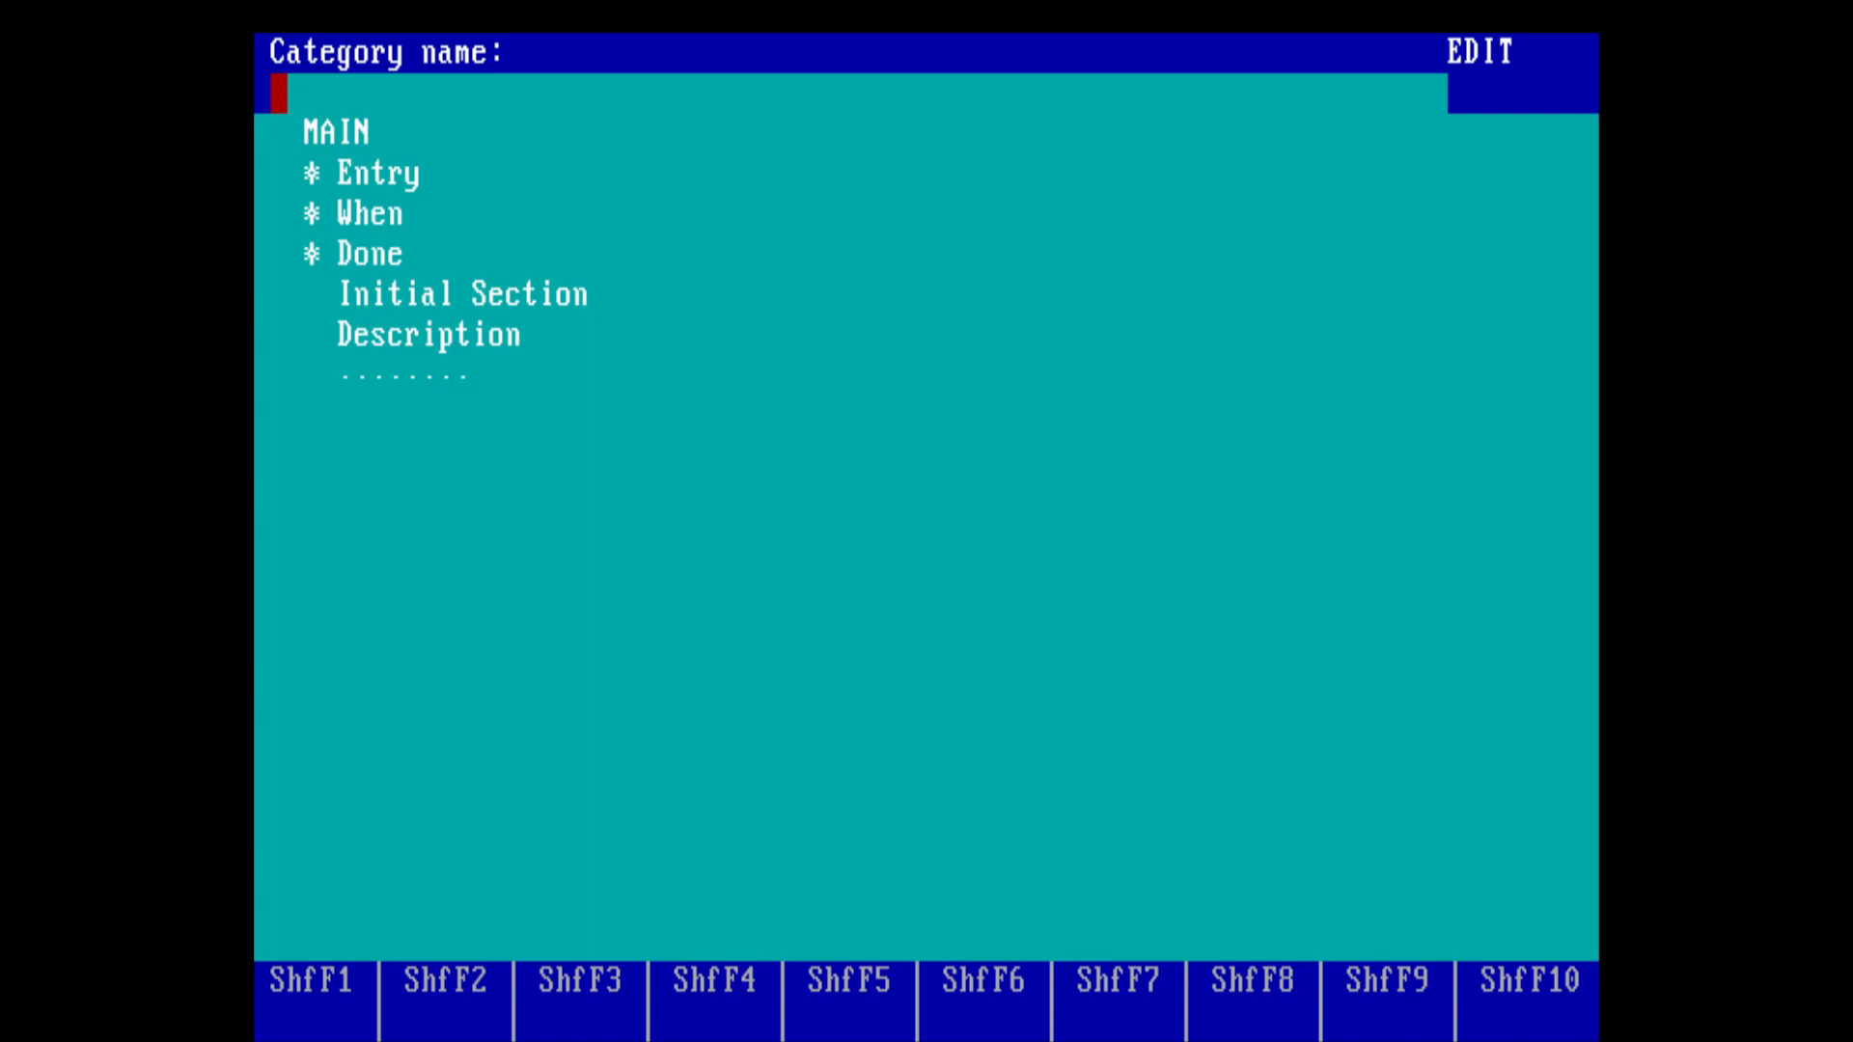
{"action": "type", "text": "Person"}
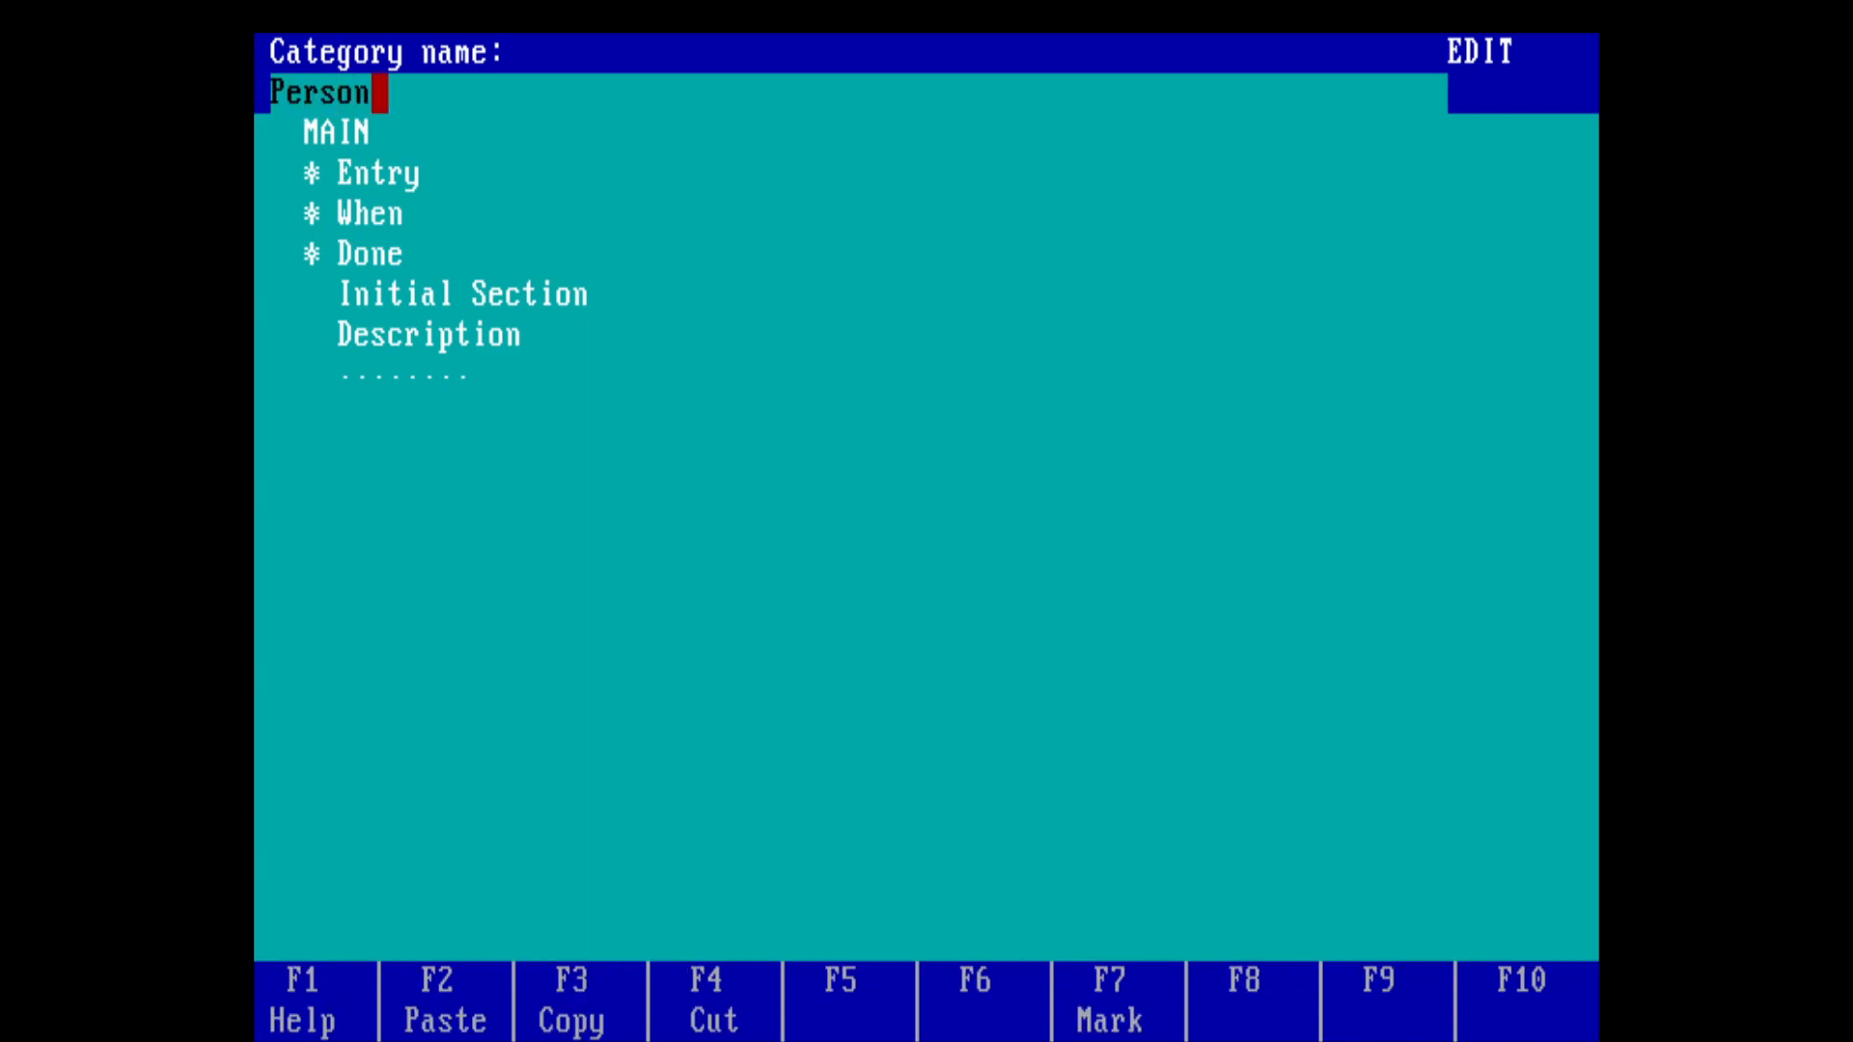
{"action": "key", "text": "Return"}
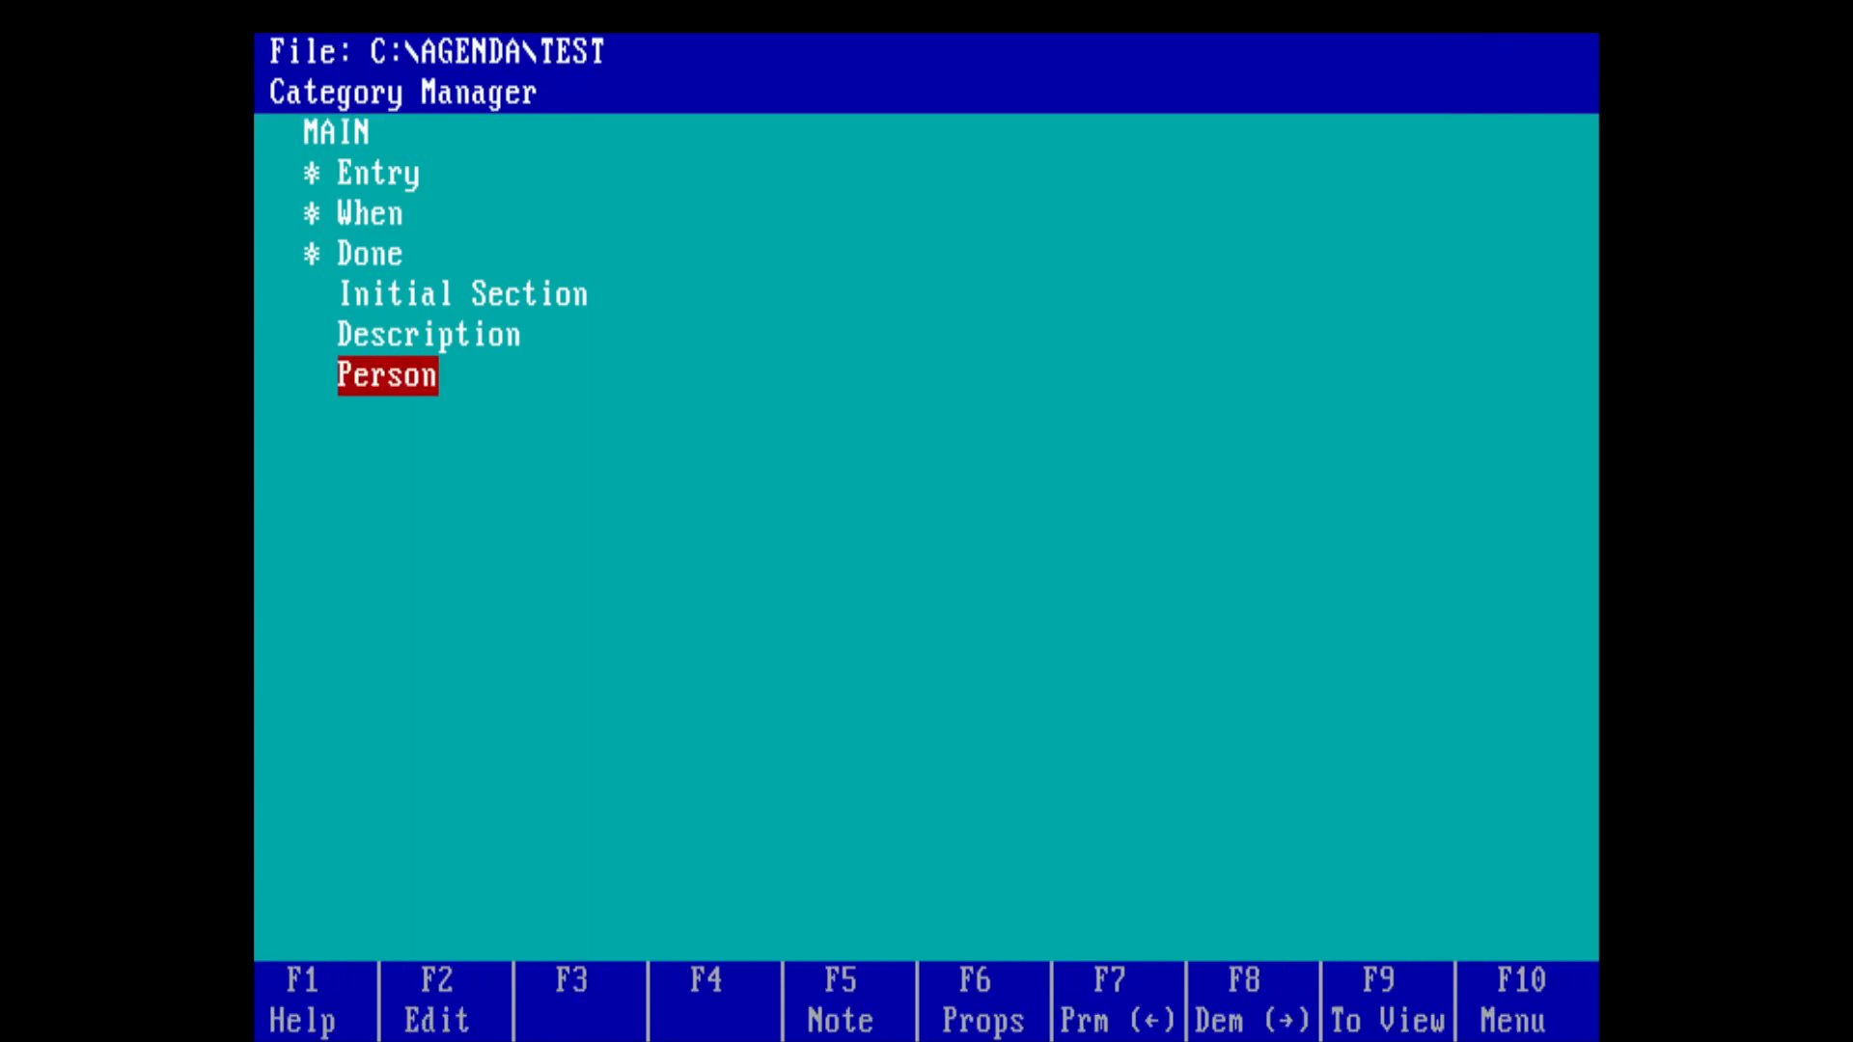
{"action": "key", "text": "Insert"}
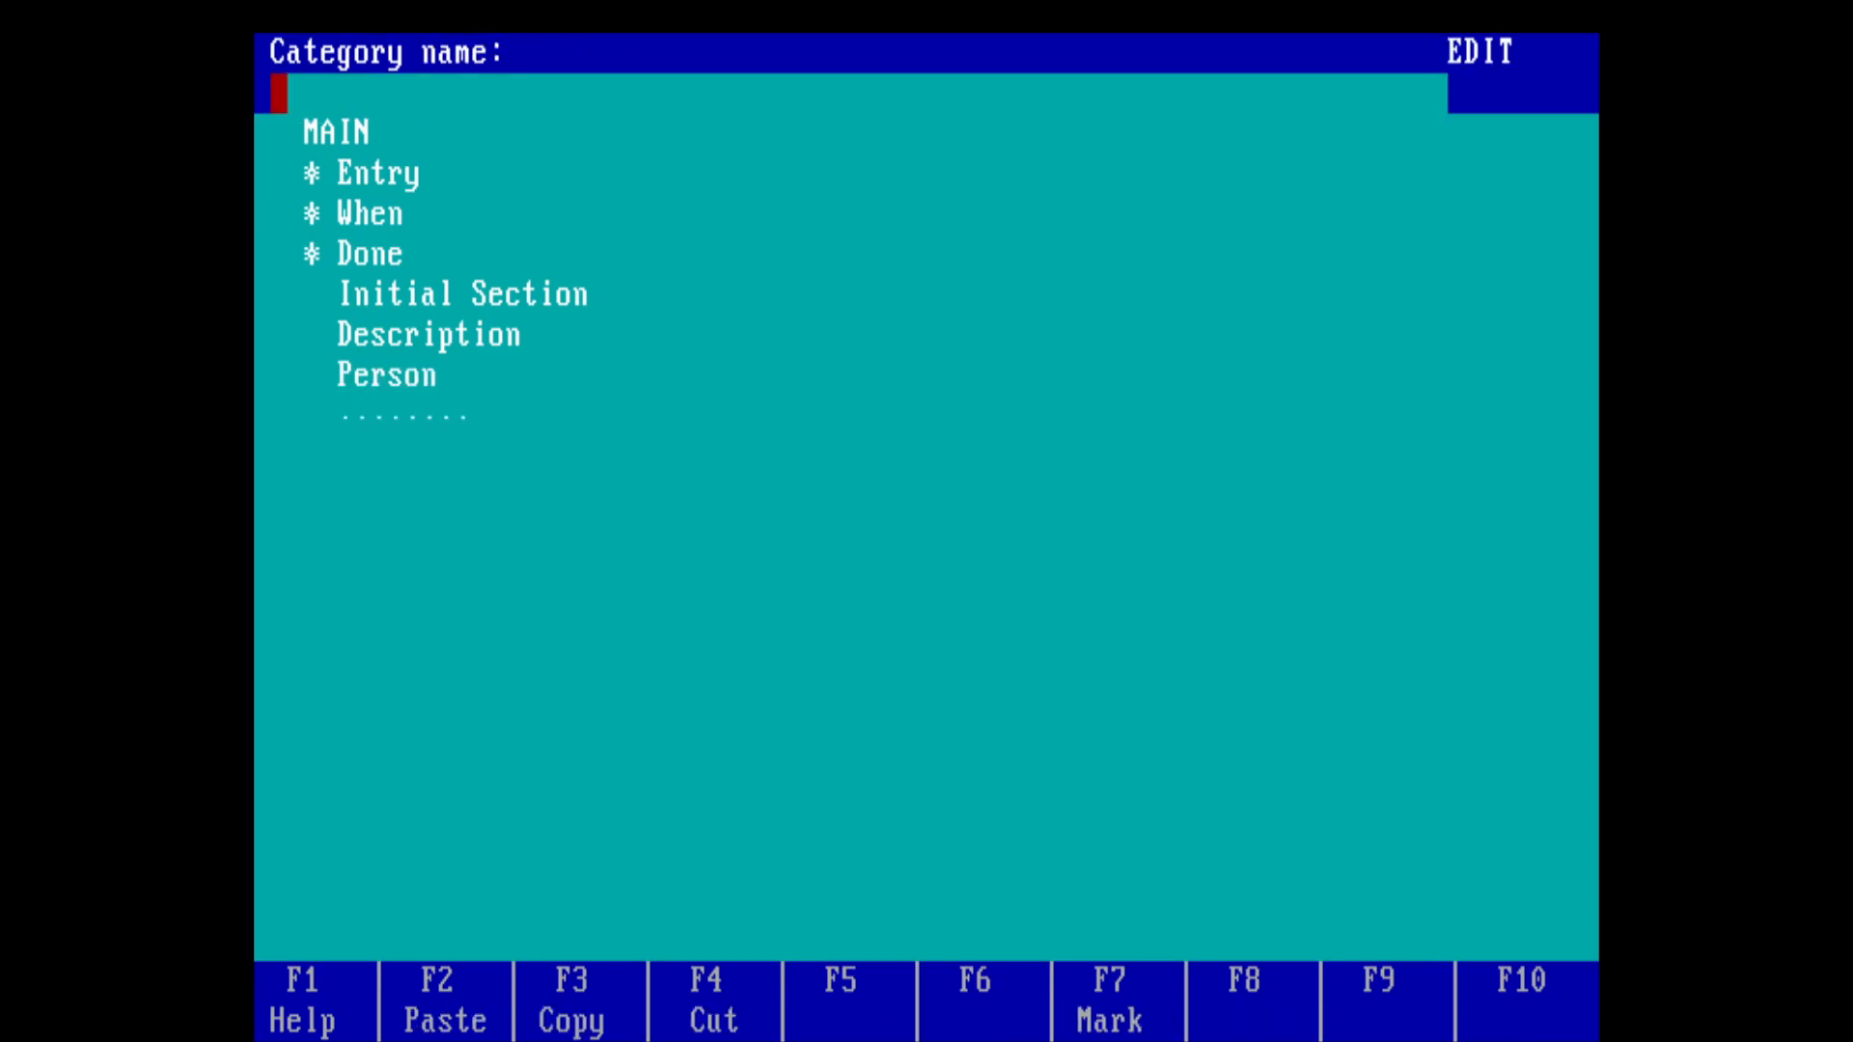
{"action": "type", "text": "Priority"}
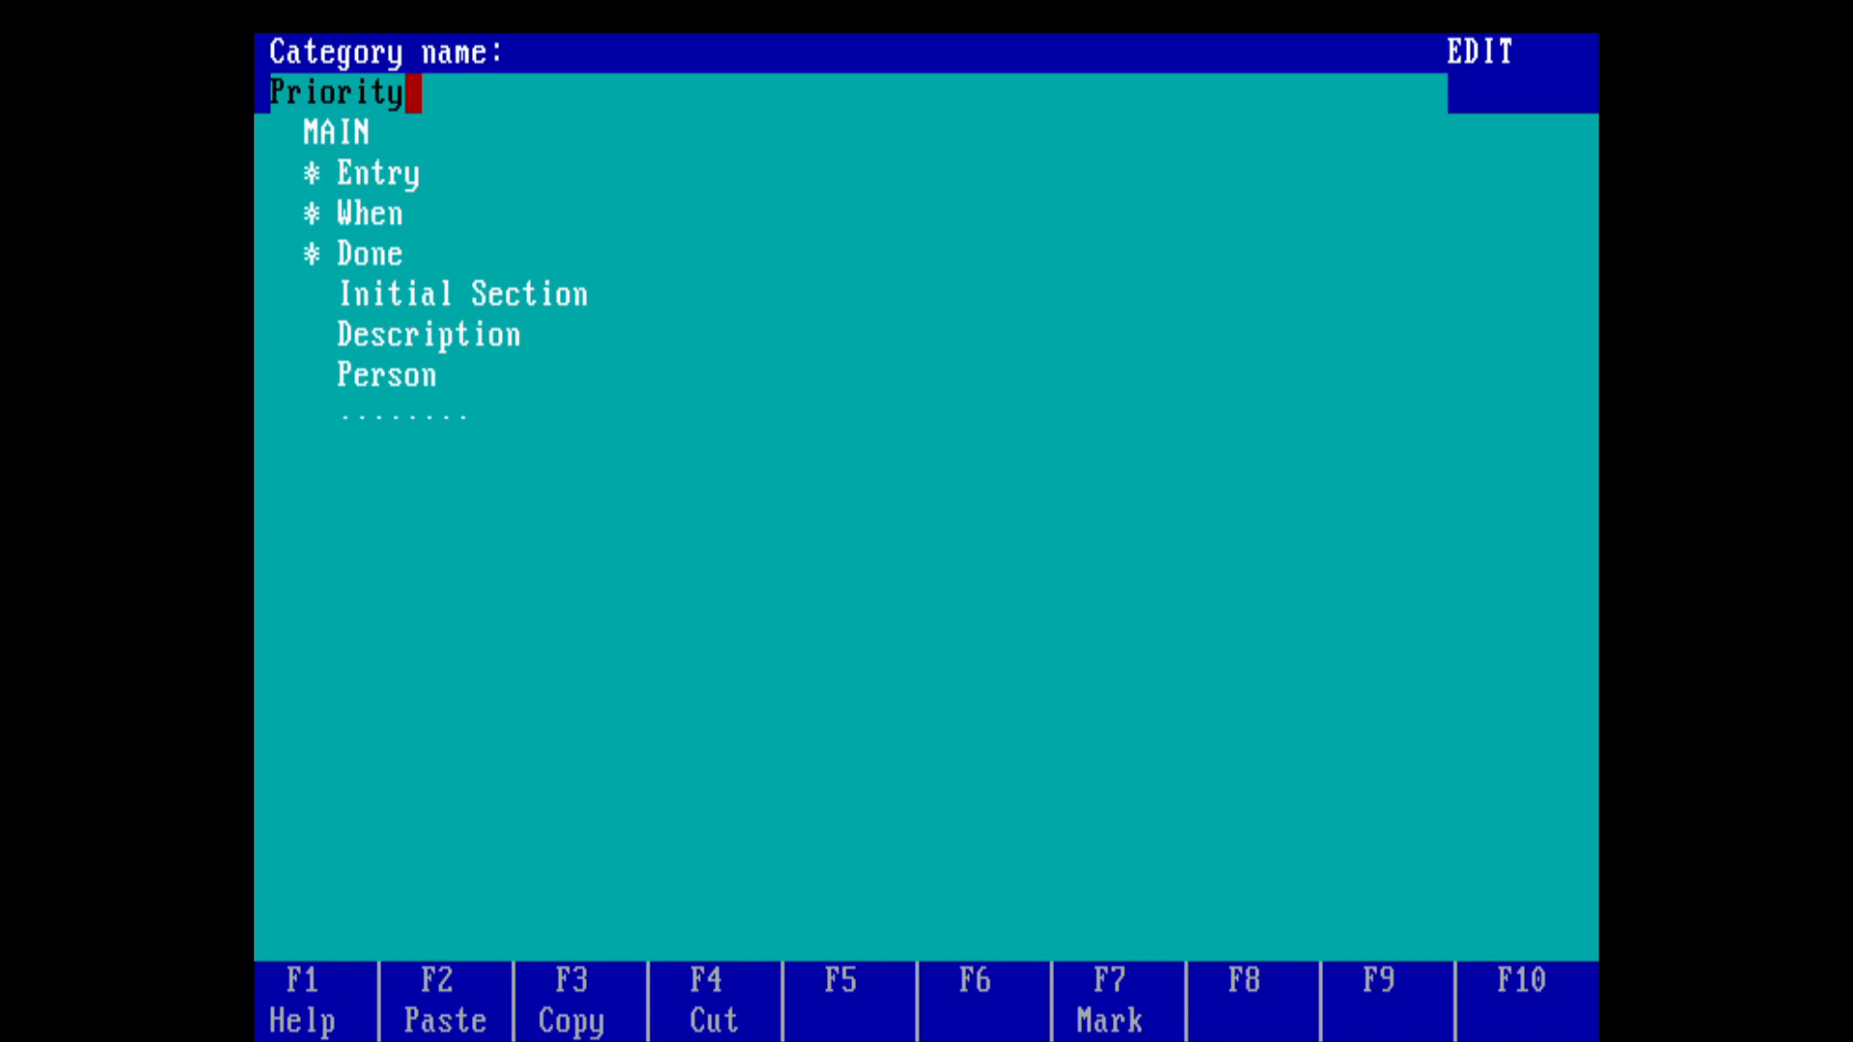
{"action": "key", "text": "Return"}
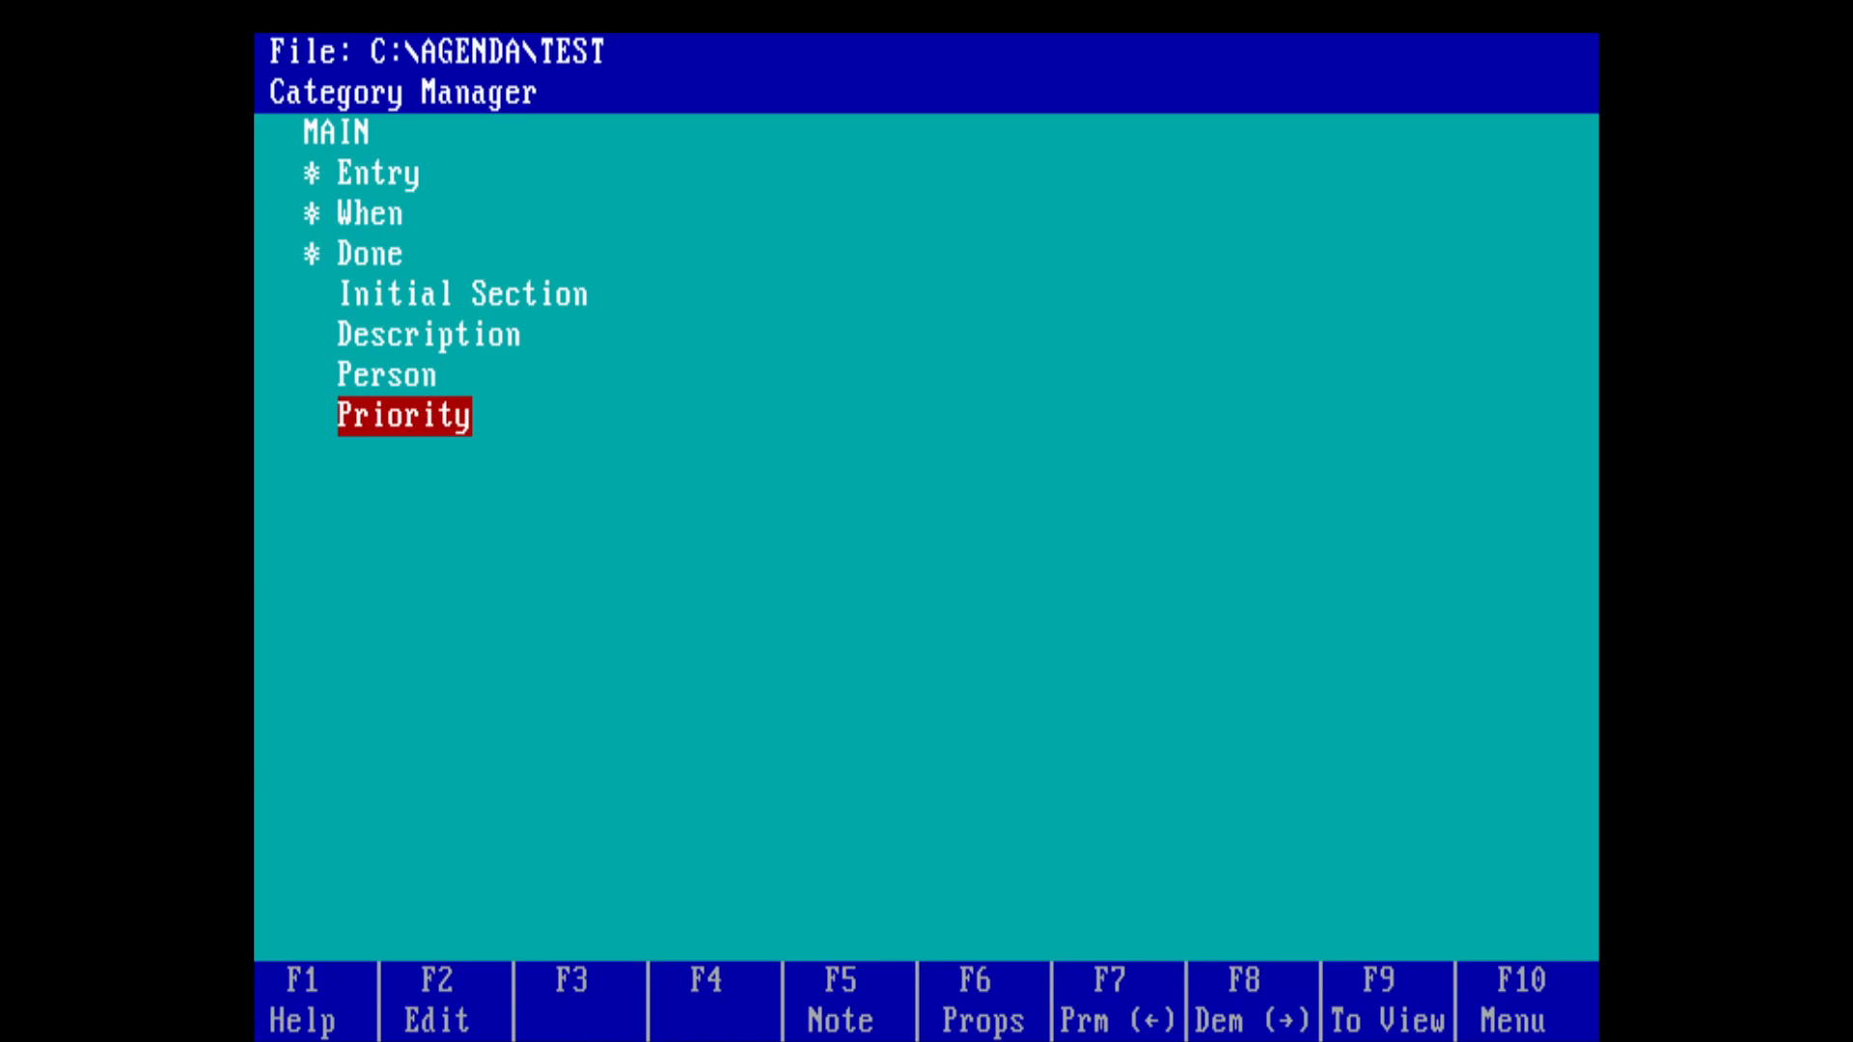
{"action": "key", "text": "Escape"}
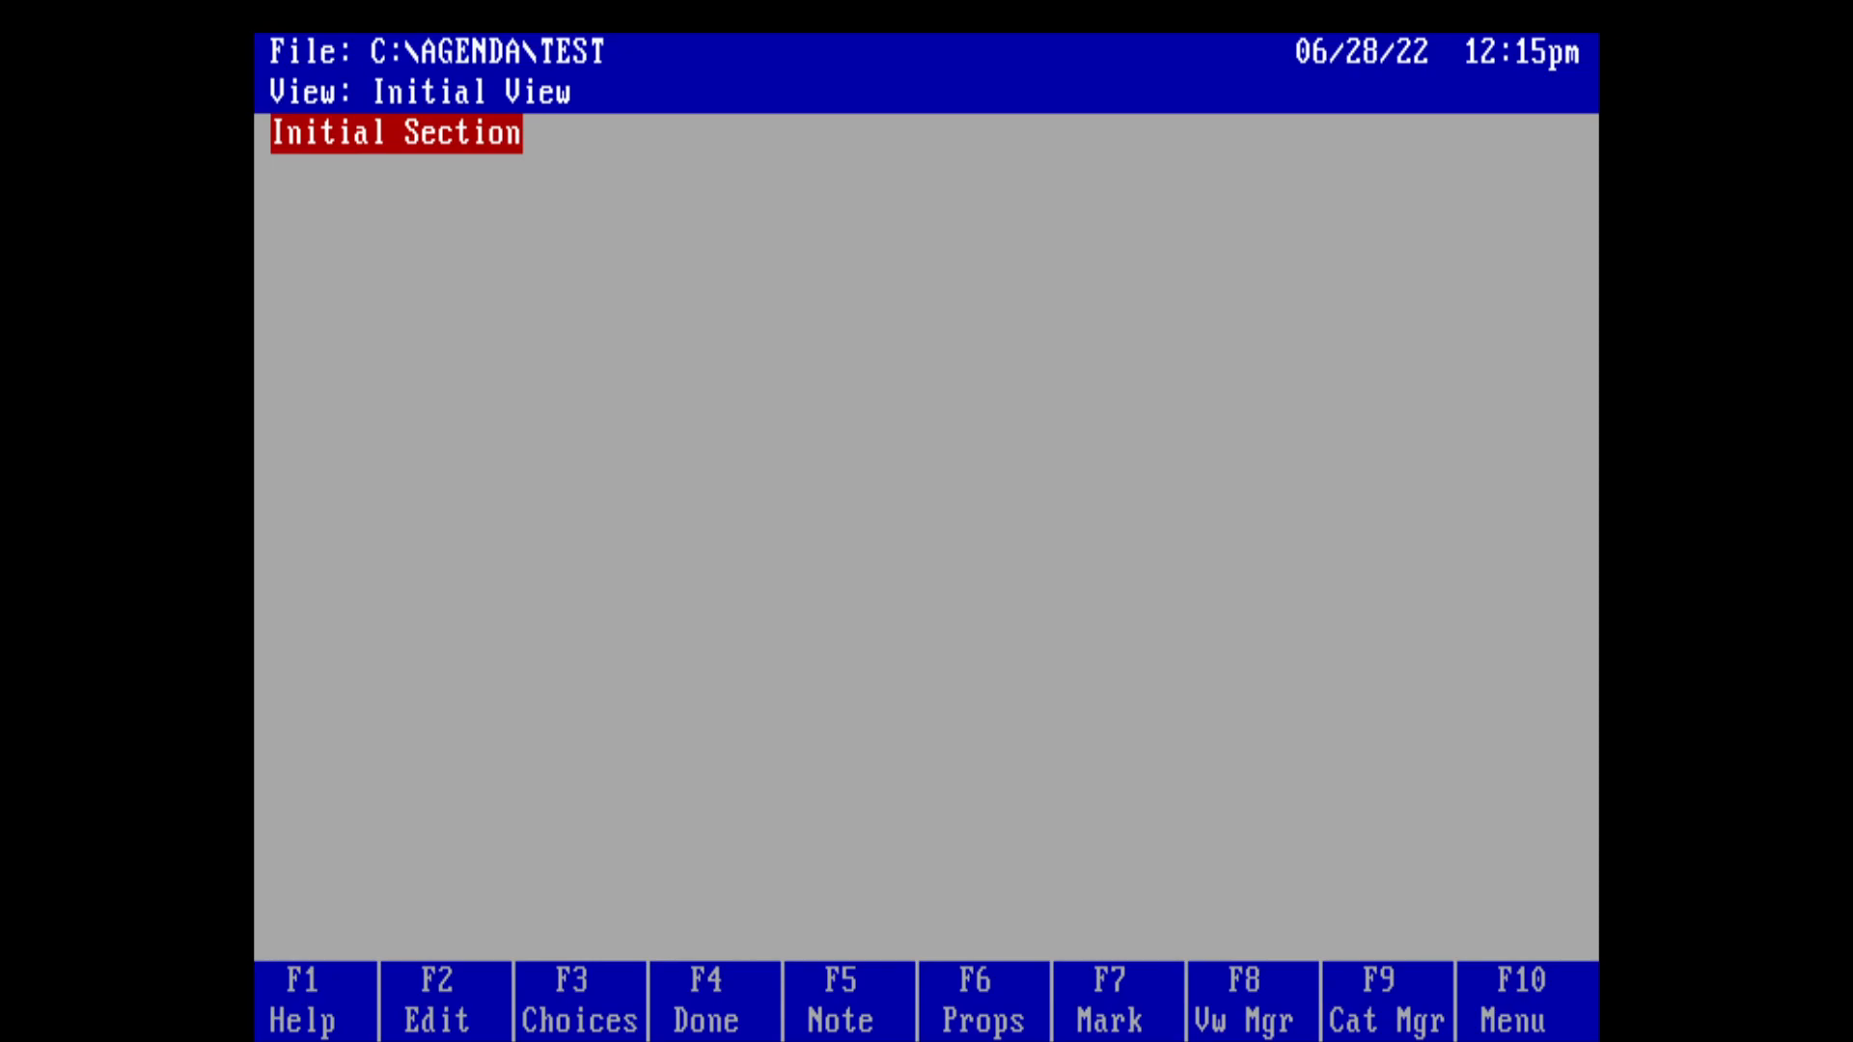
Step: Start adding a new view and name it Projects
{"action": "key", "text": "F10"}
{"action": "key", "text": "Right"}
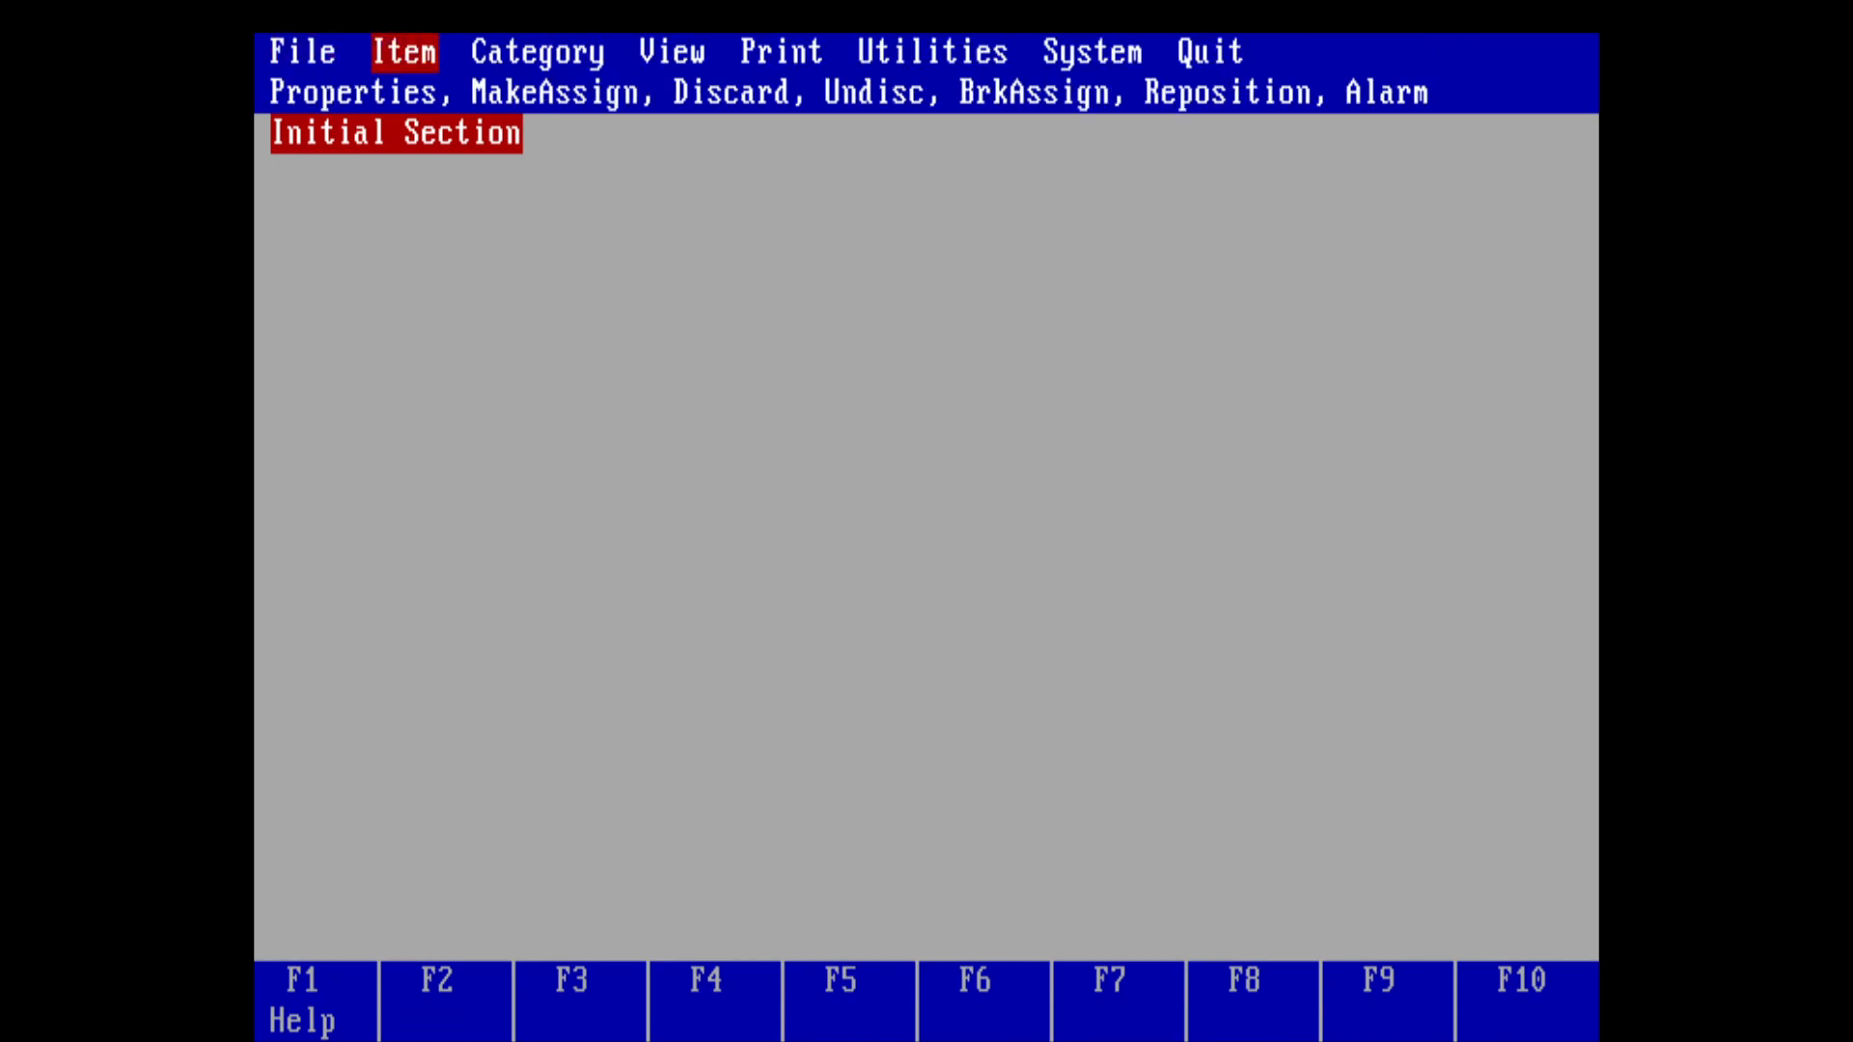
{"action": "key", "text": "Right"}
{"action": "key", "text": "Right"}
{"action": "key", "text": "Right"}
{"action": "key", "text": "Right"}
{"action": "key", "text": "Right"}
{"action": "key", "text": "Left"}
{"action": "key", "text": "Left"}
{"action": "key", "text": "Left"}
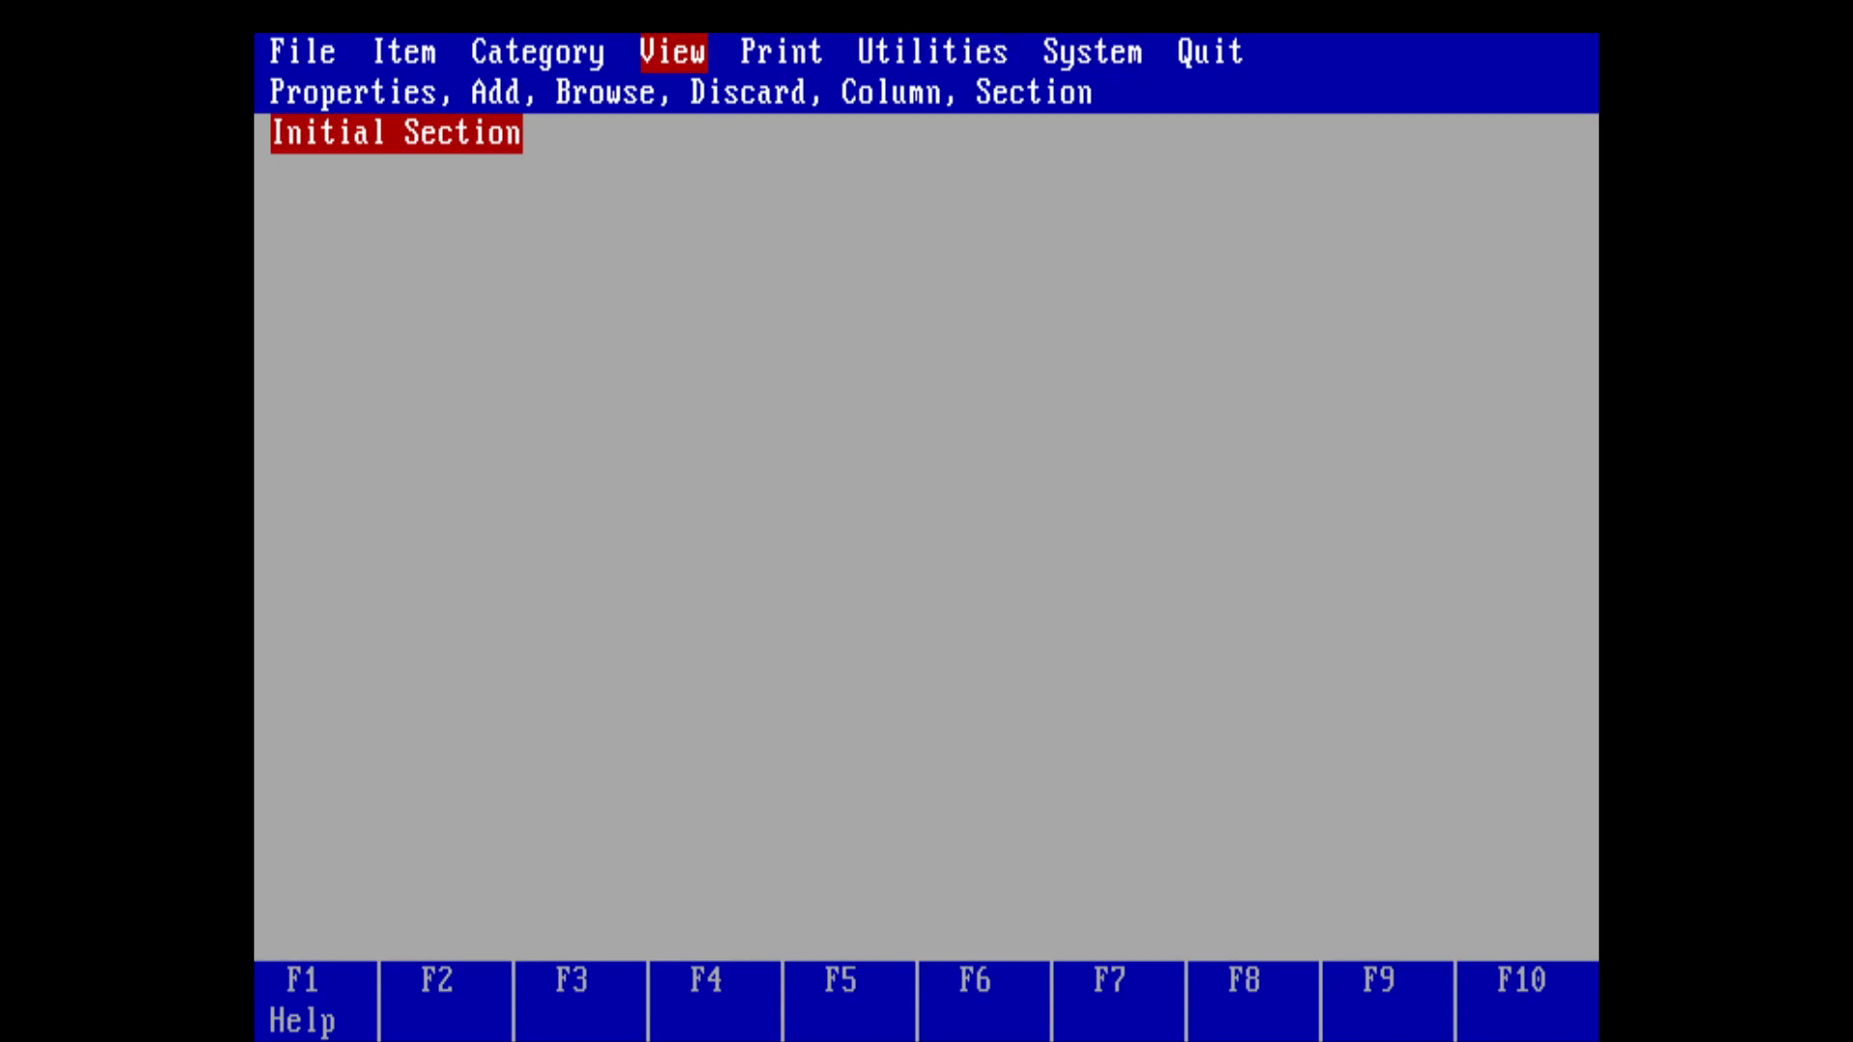
{"action": "key", "text": "Return"}
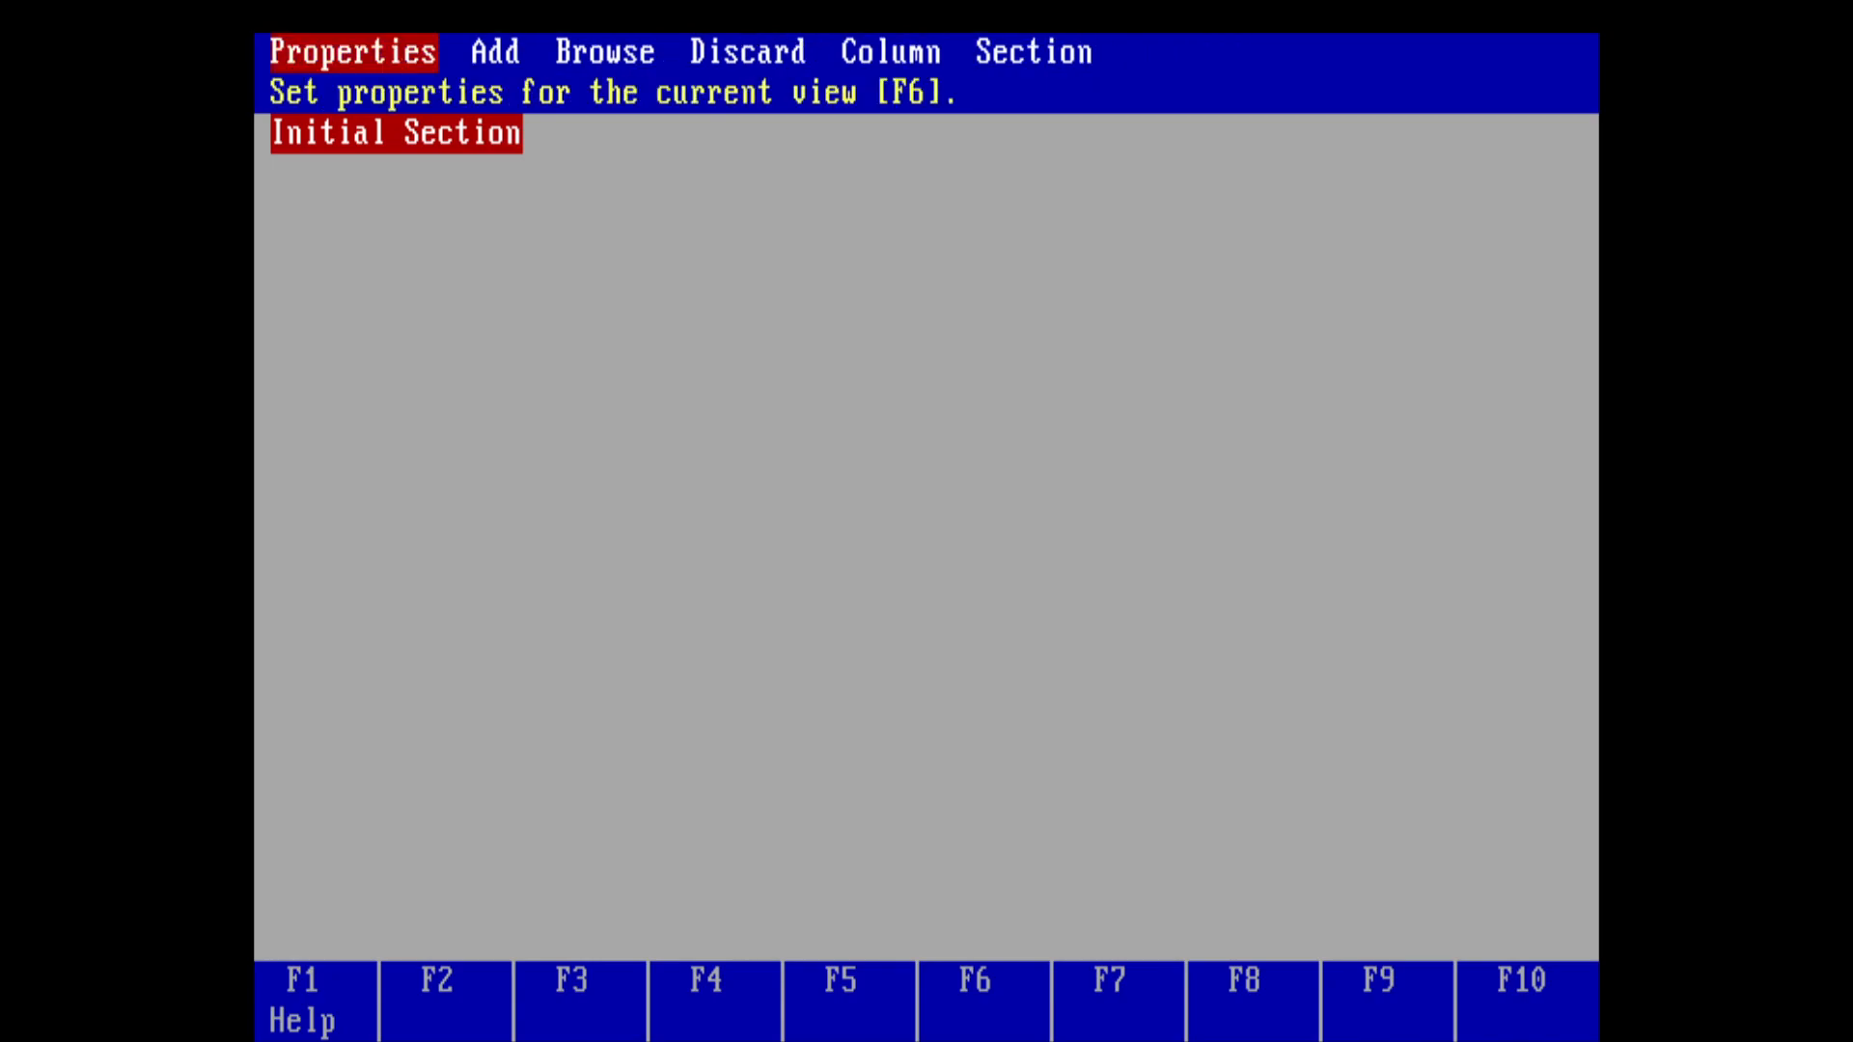
{"action": "key", "text": "Right"}
{"action": "key", "text": "Return"}
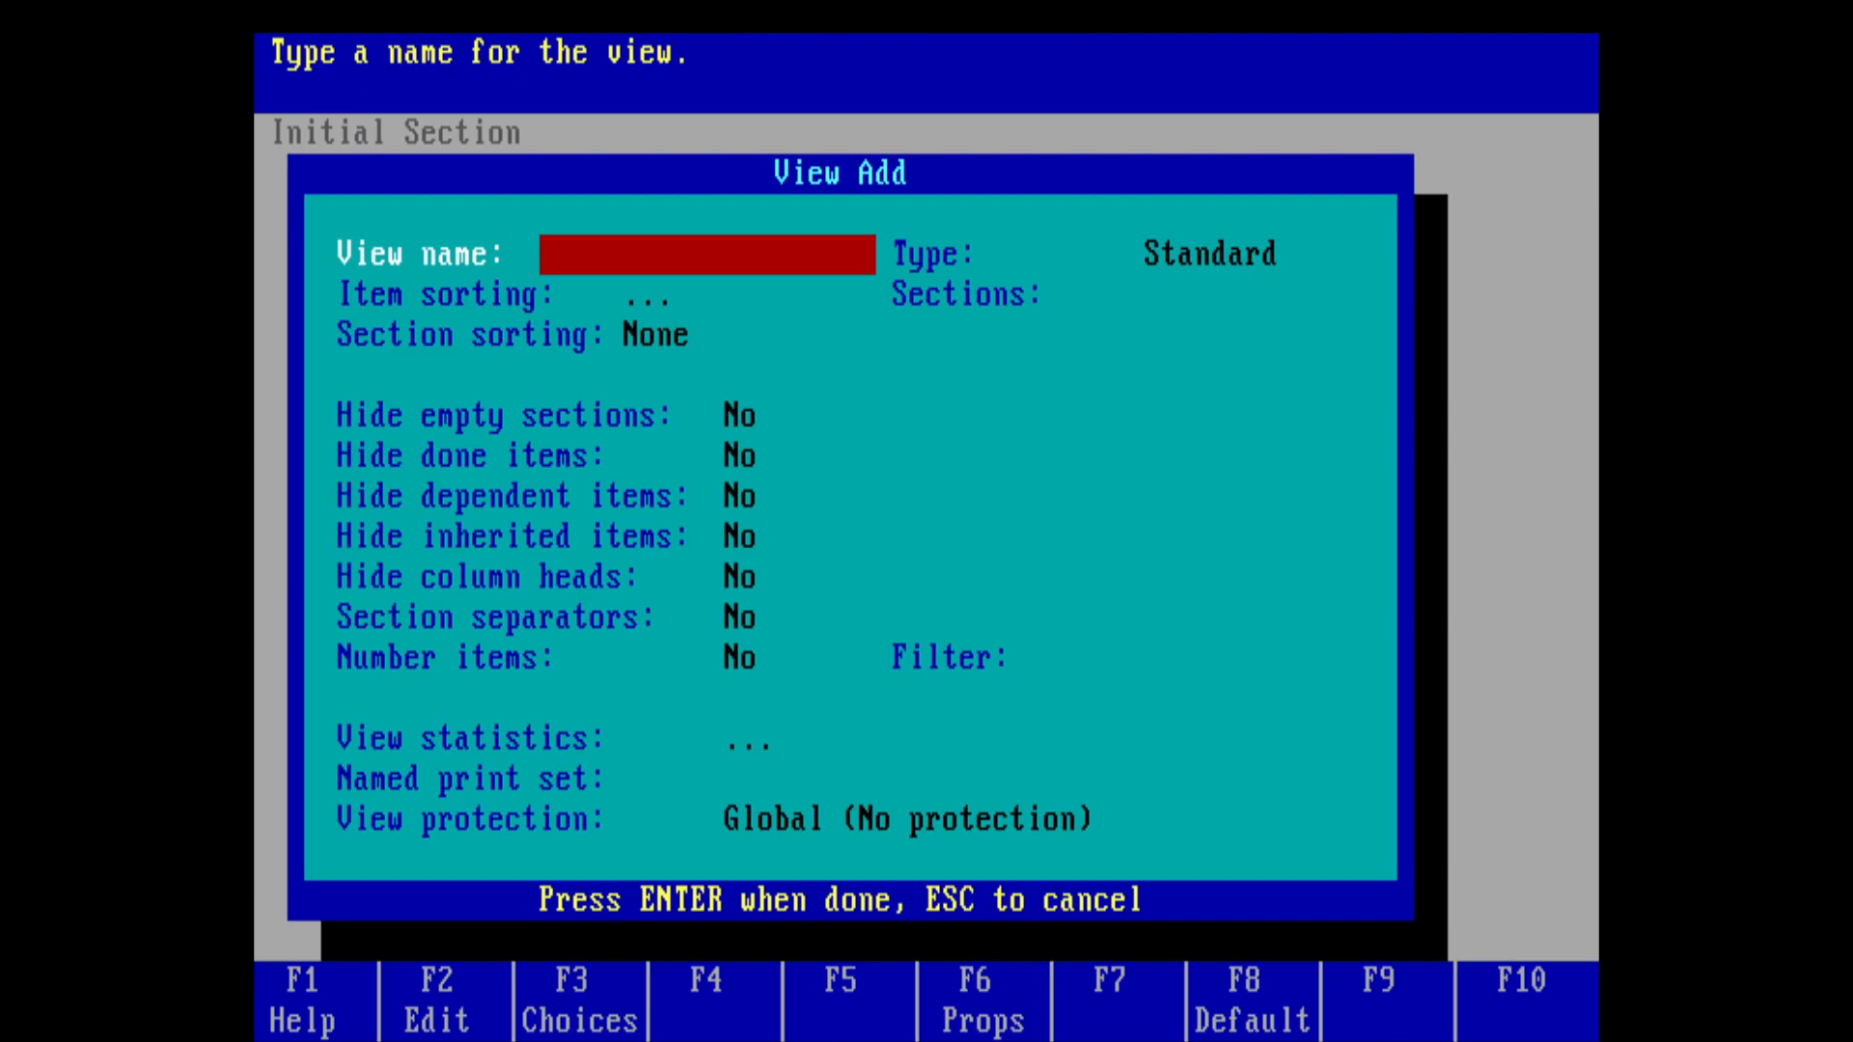
{"action": "type", "text": "Projects"}
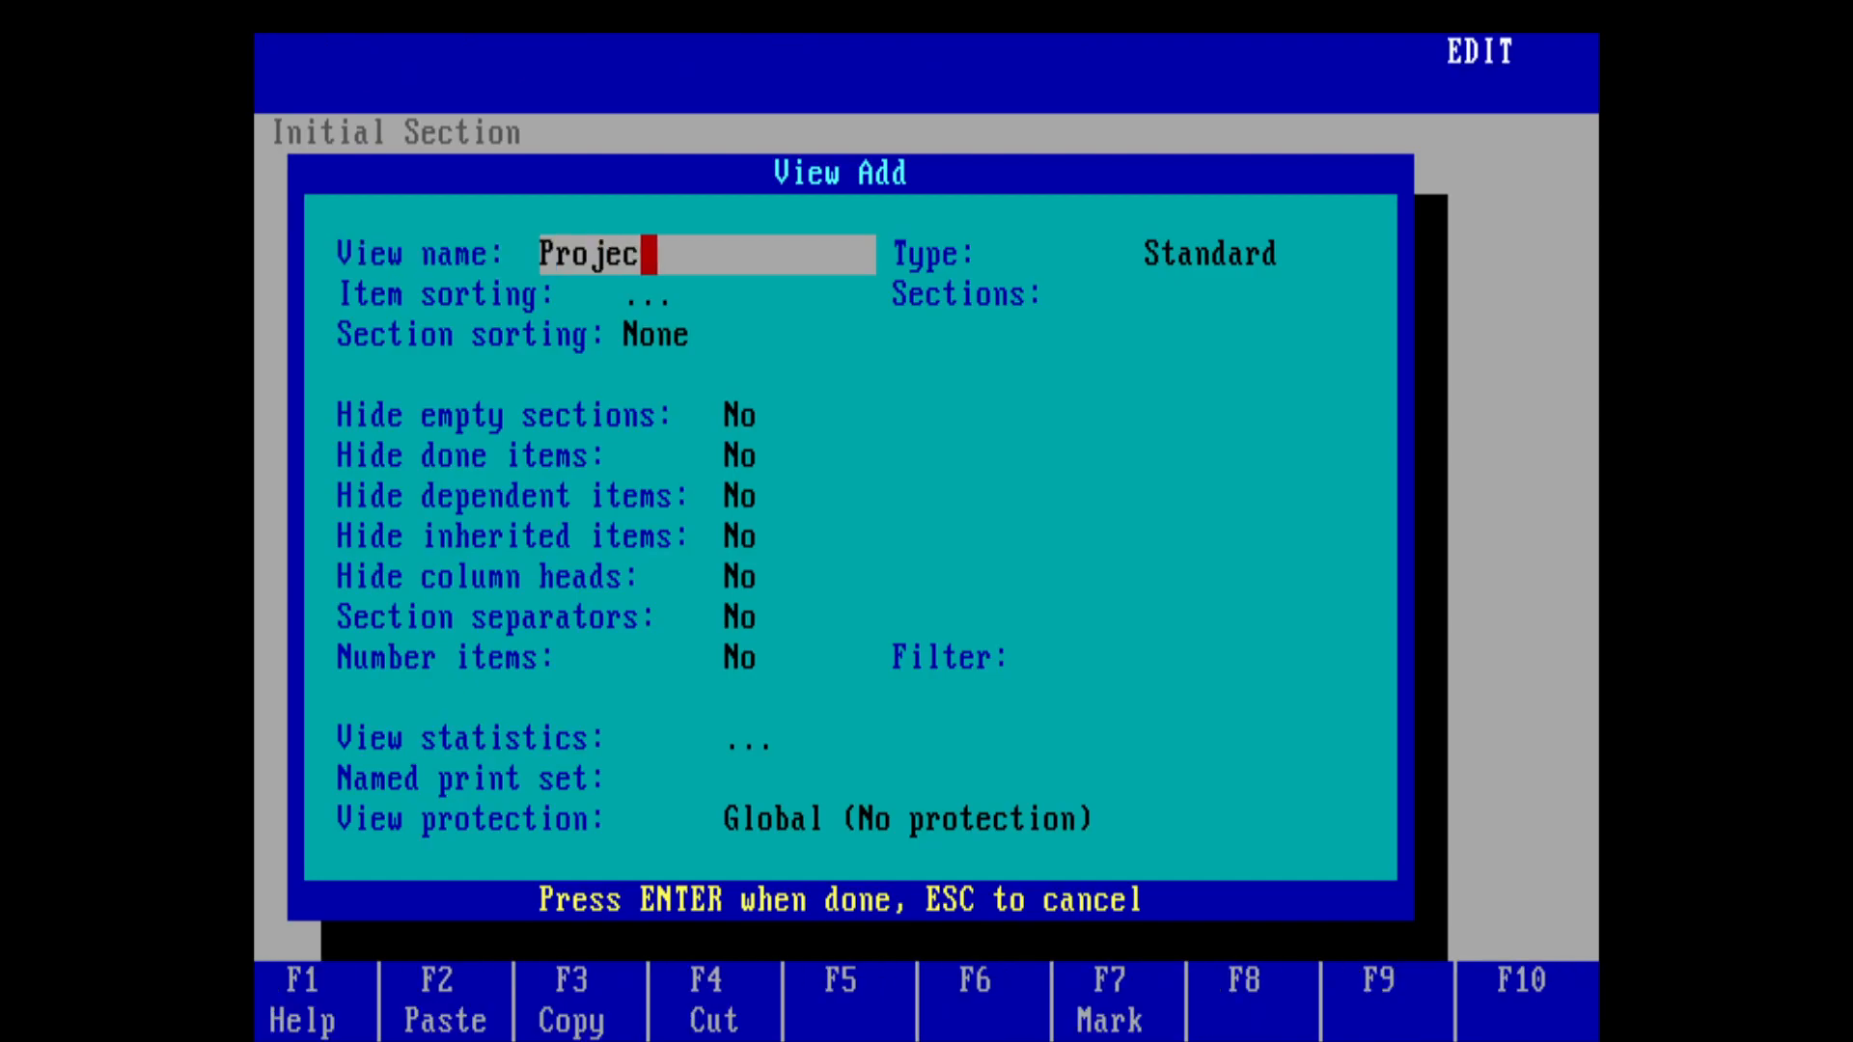
Step: Open the Projects view's item sorting settings and set the primary sort key to sort on Category
{"action": "key", "text": "Down"}
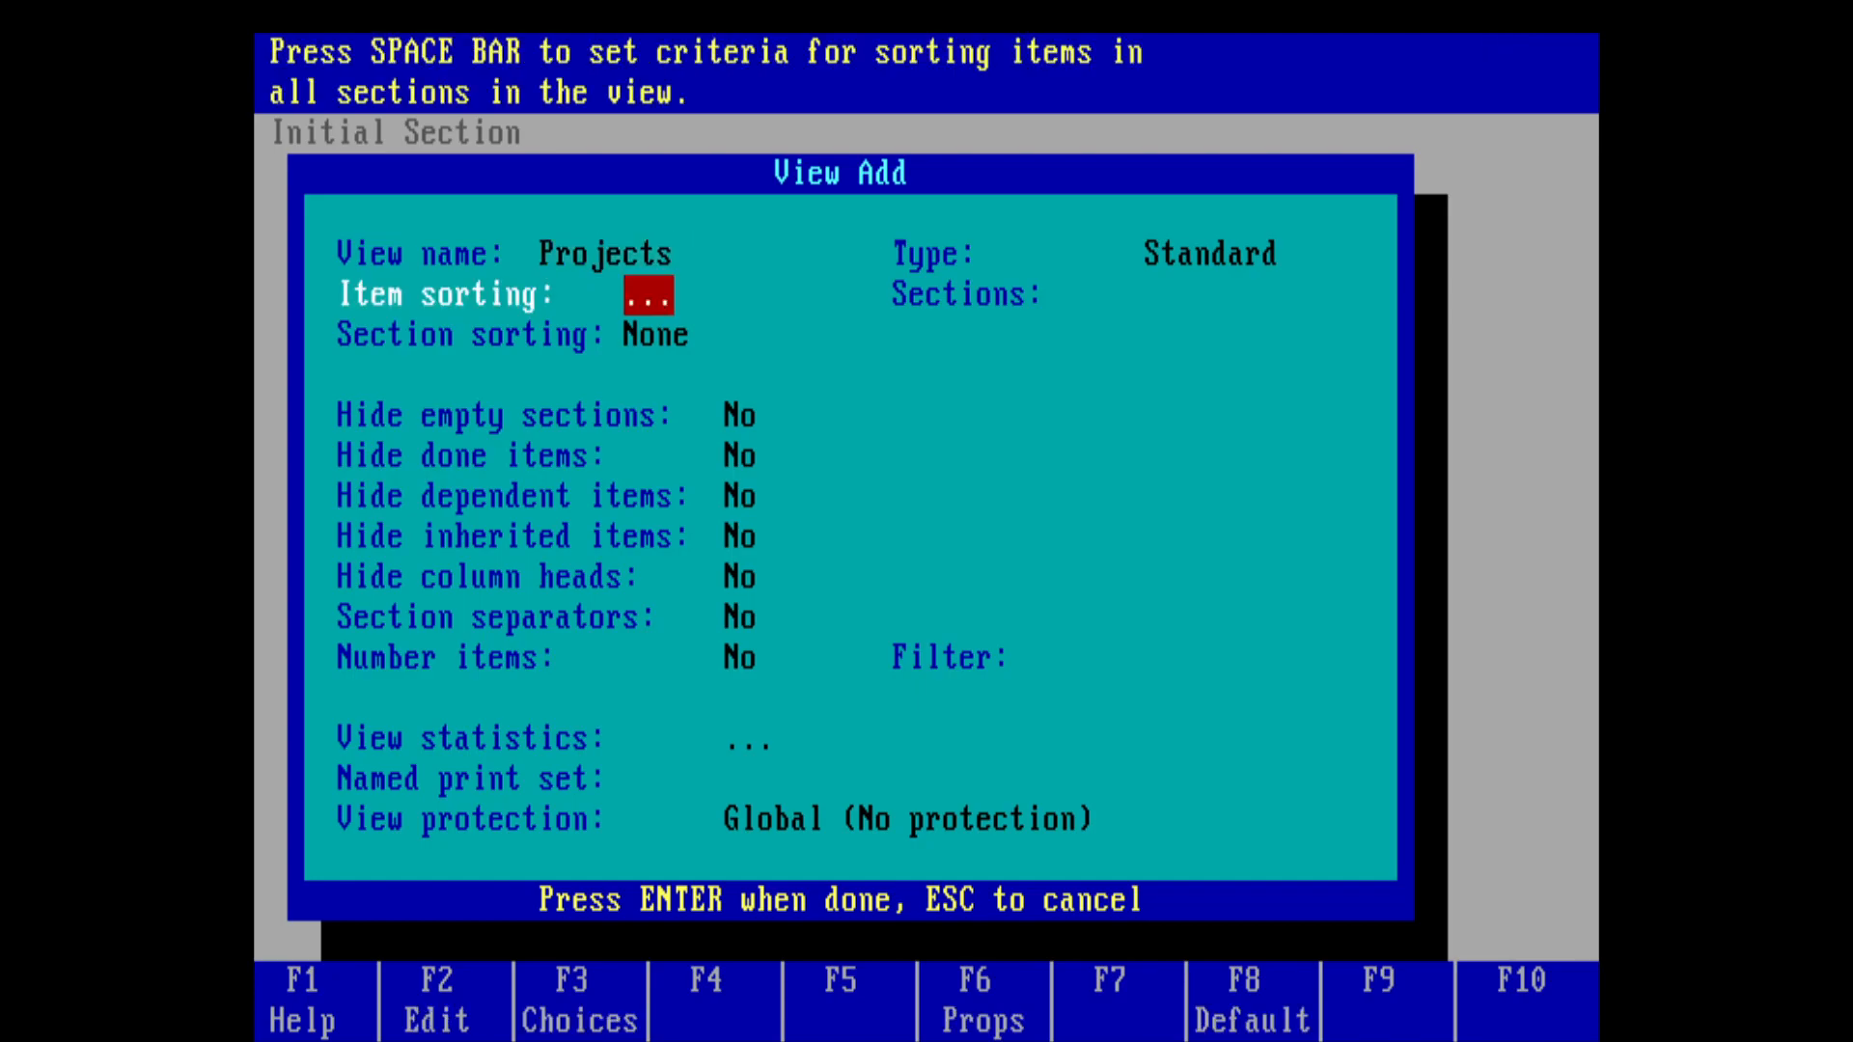
{"action": "key", "text": "space"}
{"action": "key", "text": "Down"}
{"action": "key", "text": "Up"}
{"action": "key", "text": "space"}
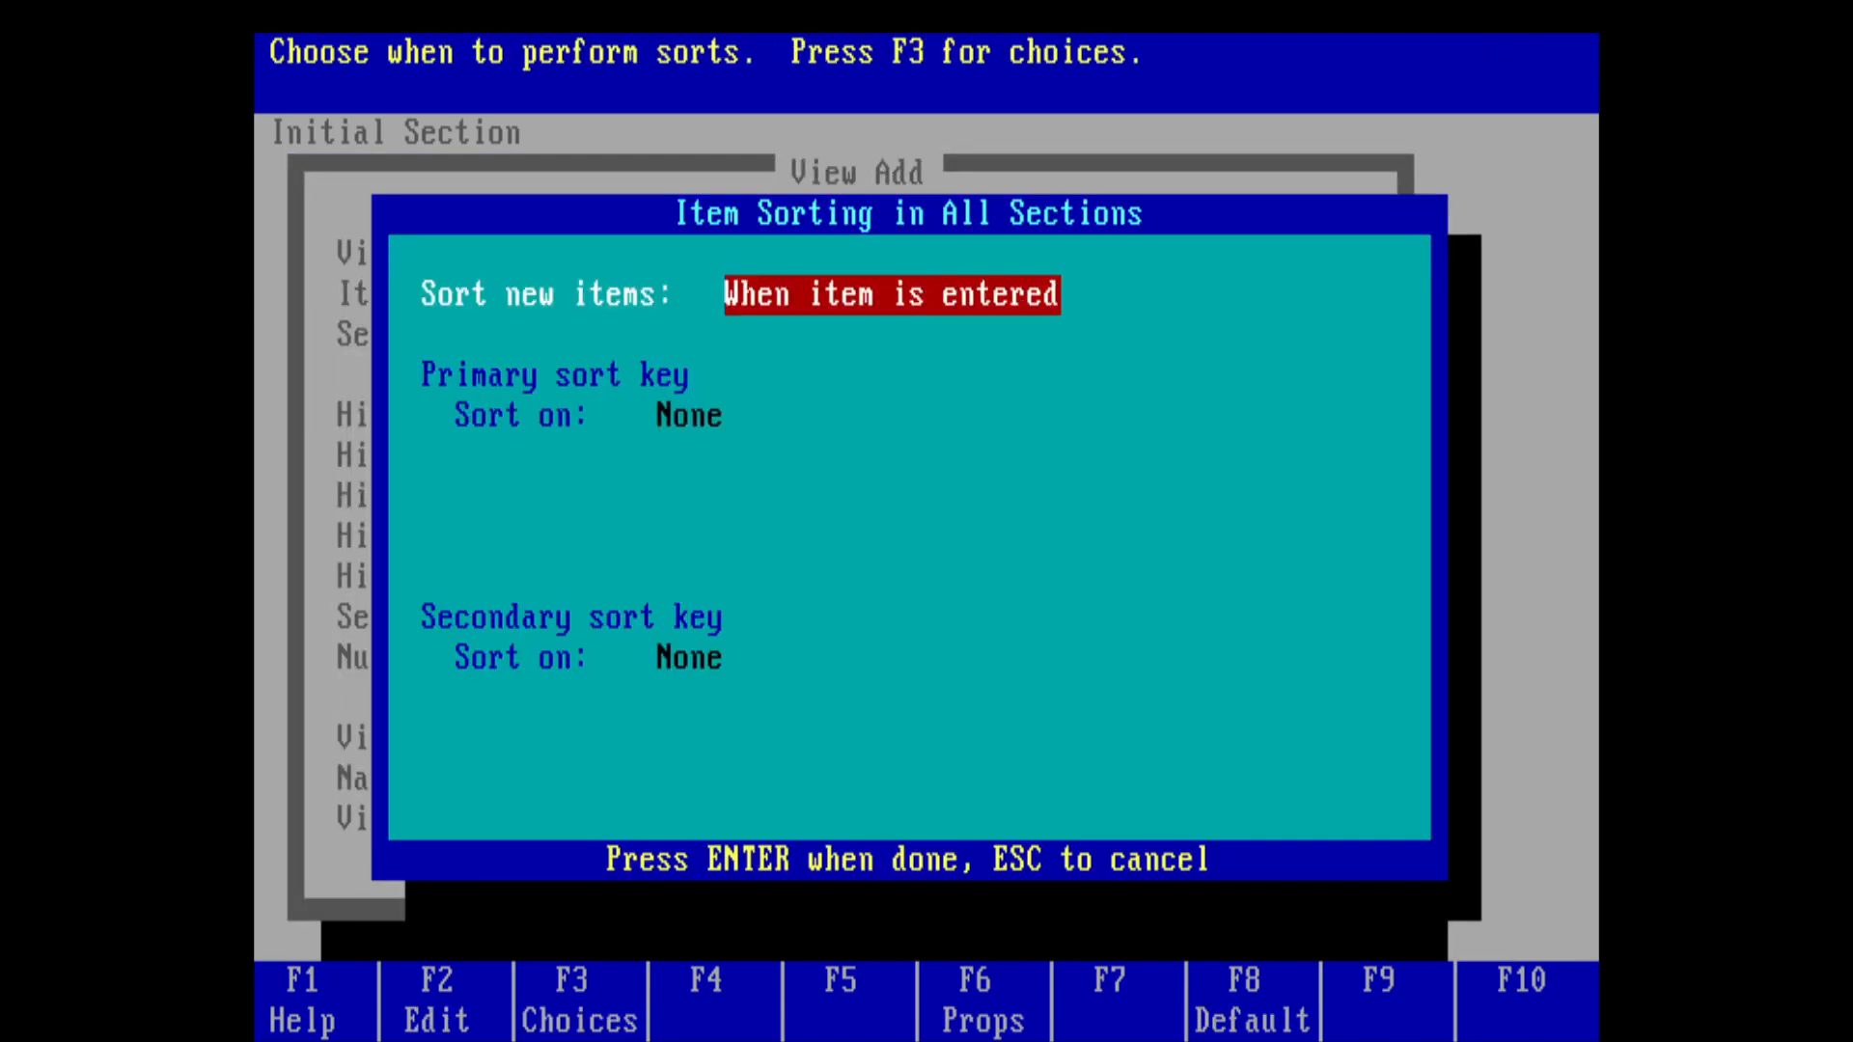
{"action": "key", "text": "Down"}
{"action": "key", "text": "Up"}
{"action": "key", "text": "Down"}
{"action": "key", "text": "space"}
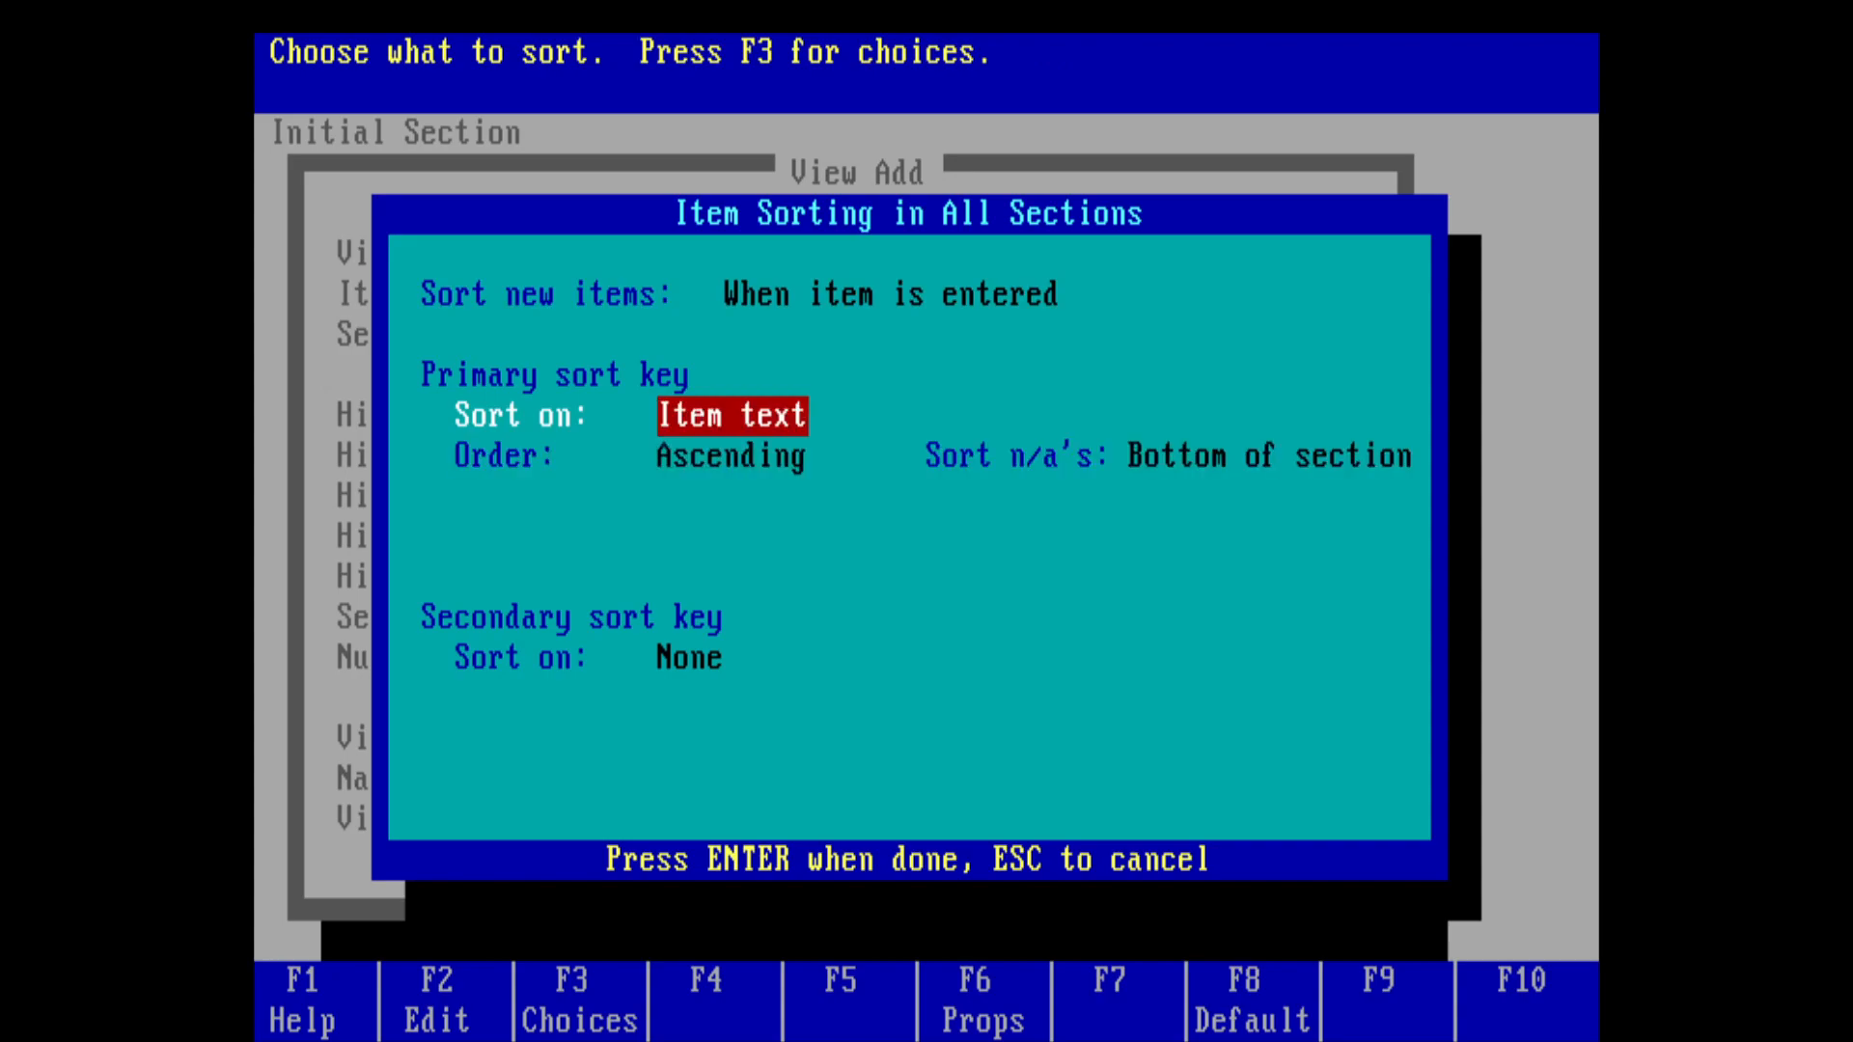
{"action": "key", "text": "space"}
{"action": "key", "text": "Down"}
{"action": "key", "text": "Down"}
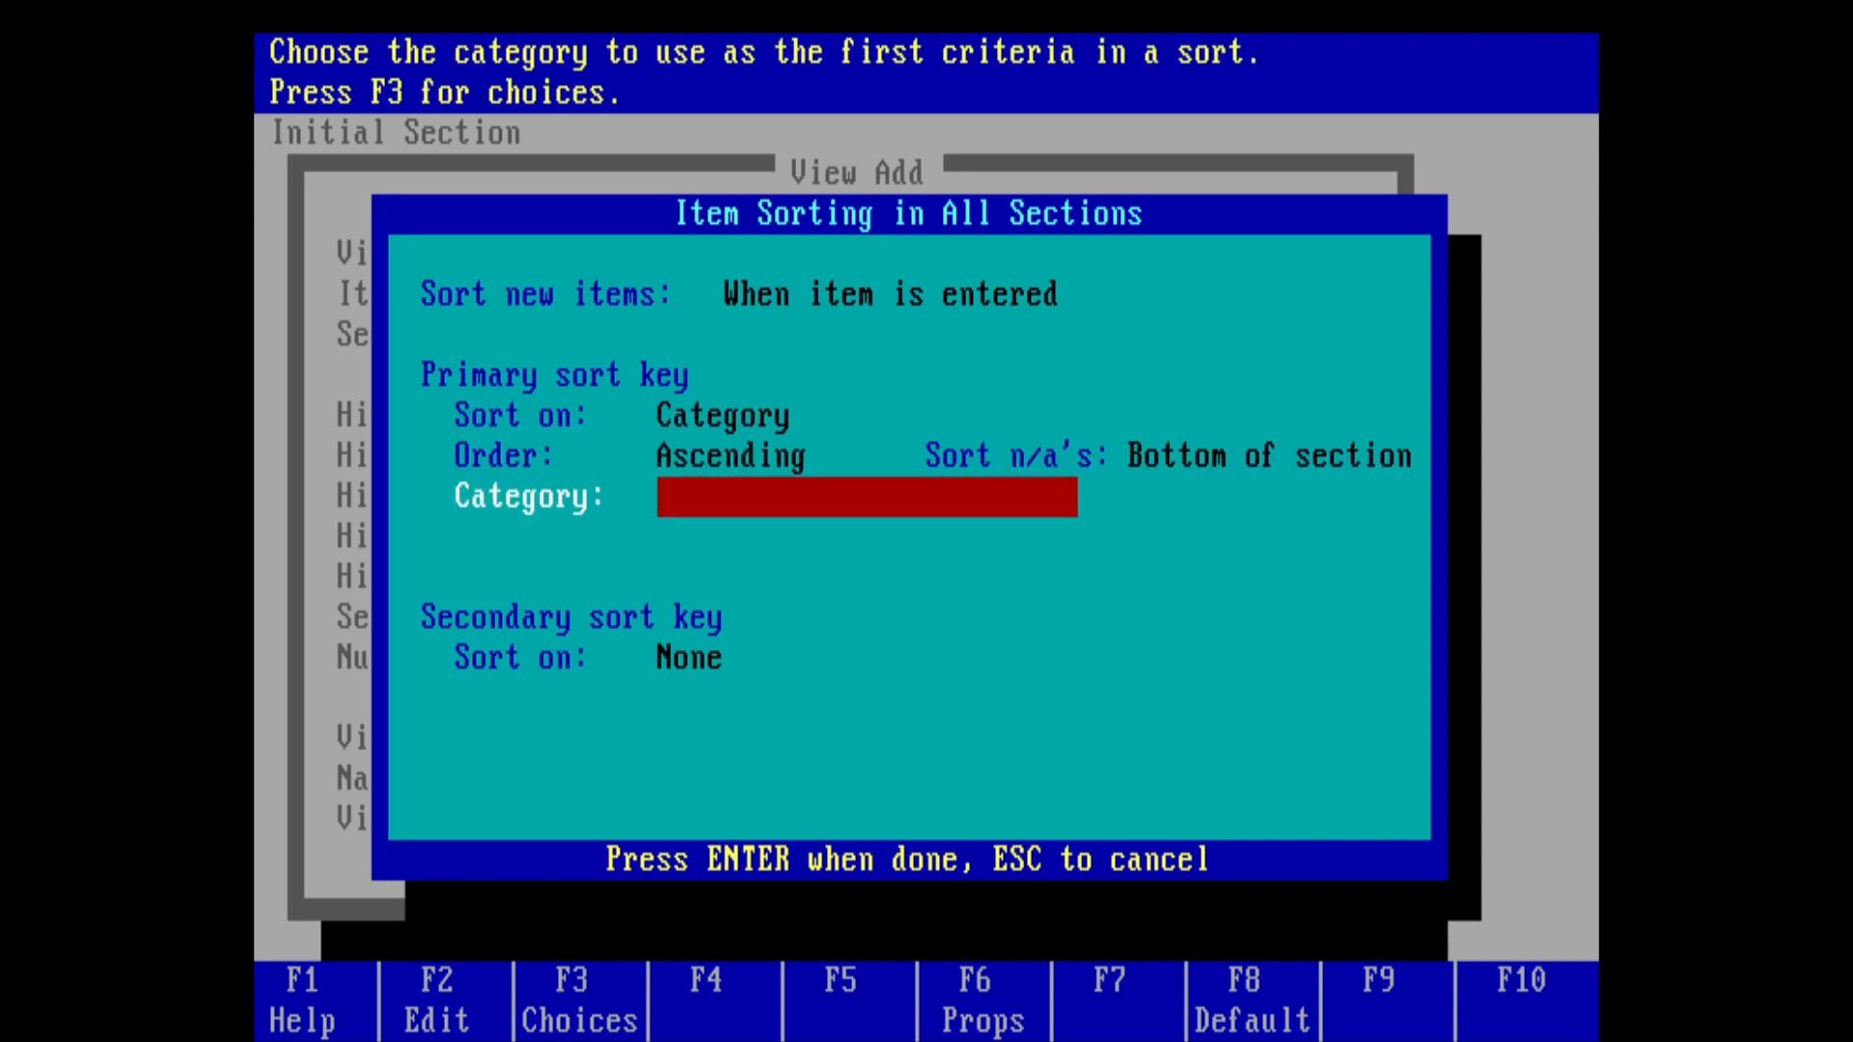
{"action": "key", "text": "Up"}
{"action": "key", "text": "Up"}
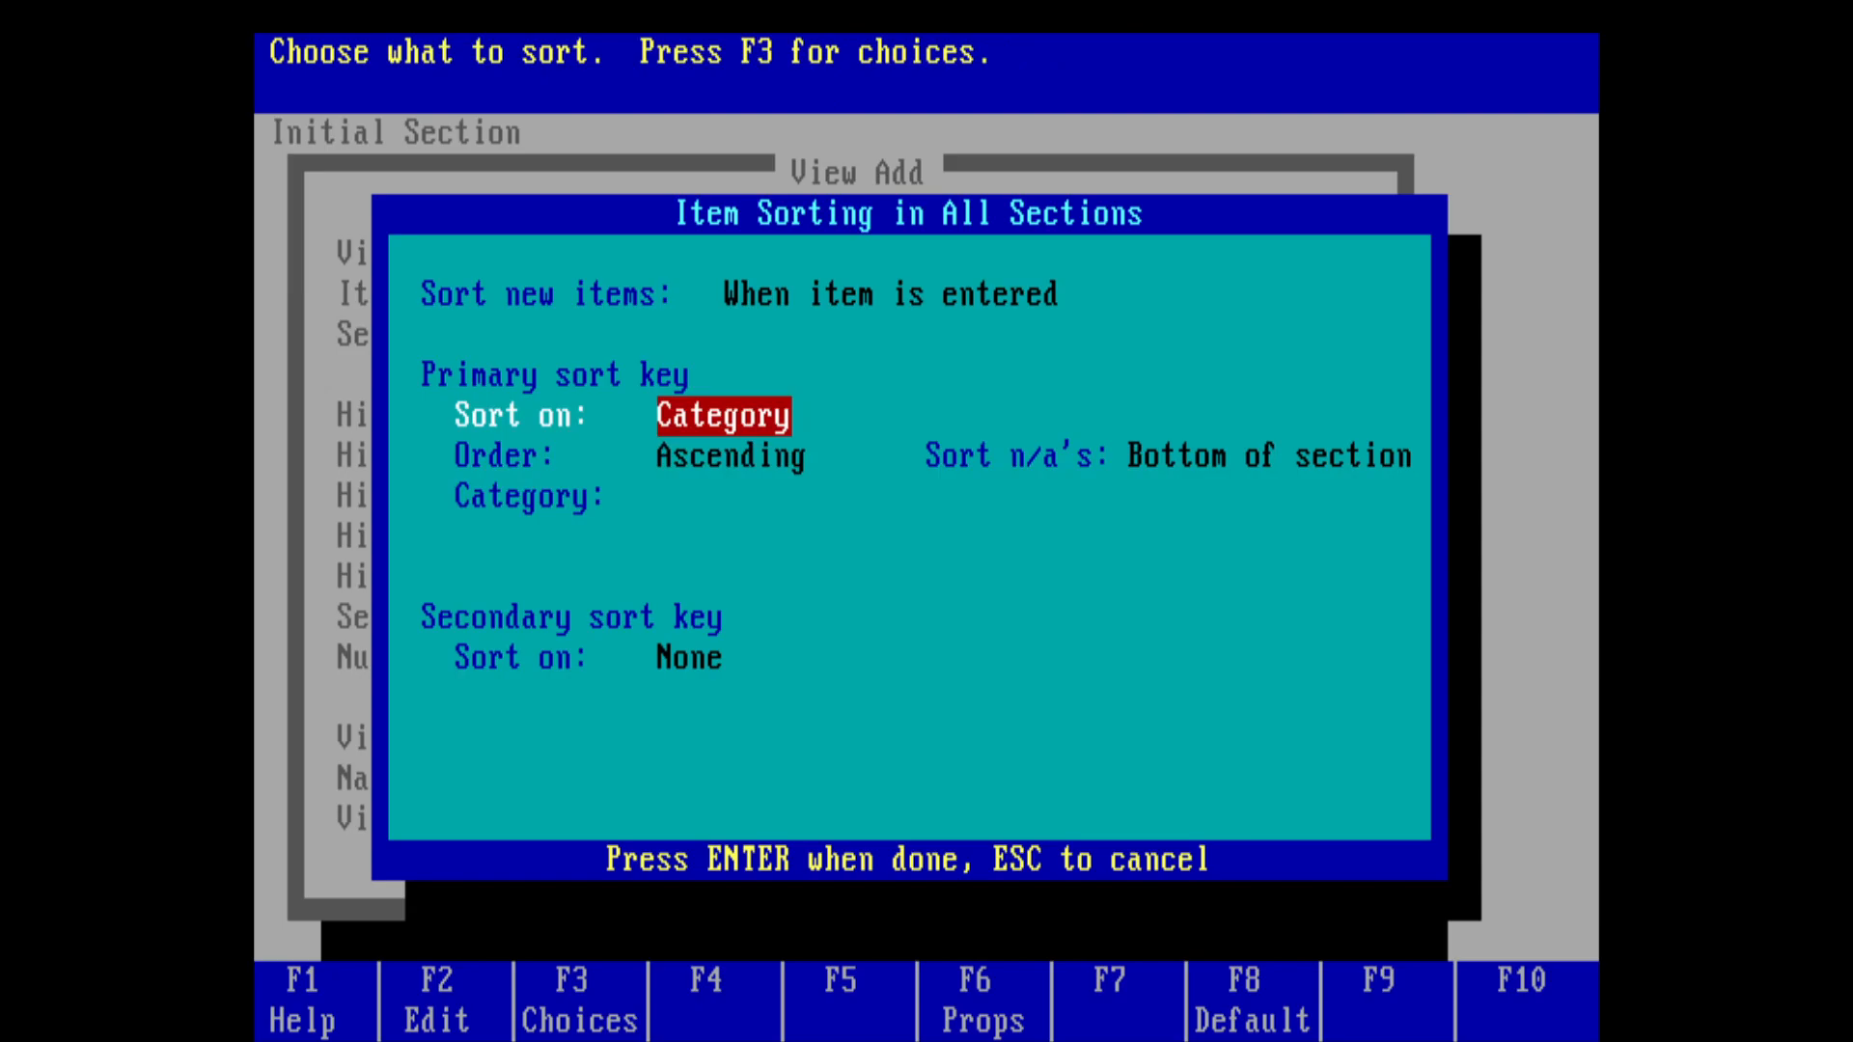
{"action": "key", "text": "Down"}
{"action": "key", "text": "Down"}
{"action": "key", "text": "Up"}
{"action": "key", "text": "Up"}
{"action": "key", "text": "Down"}
{"action": "key", "text": "Down"}
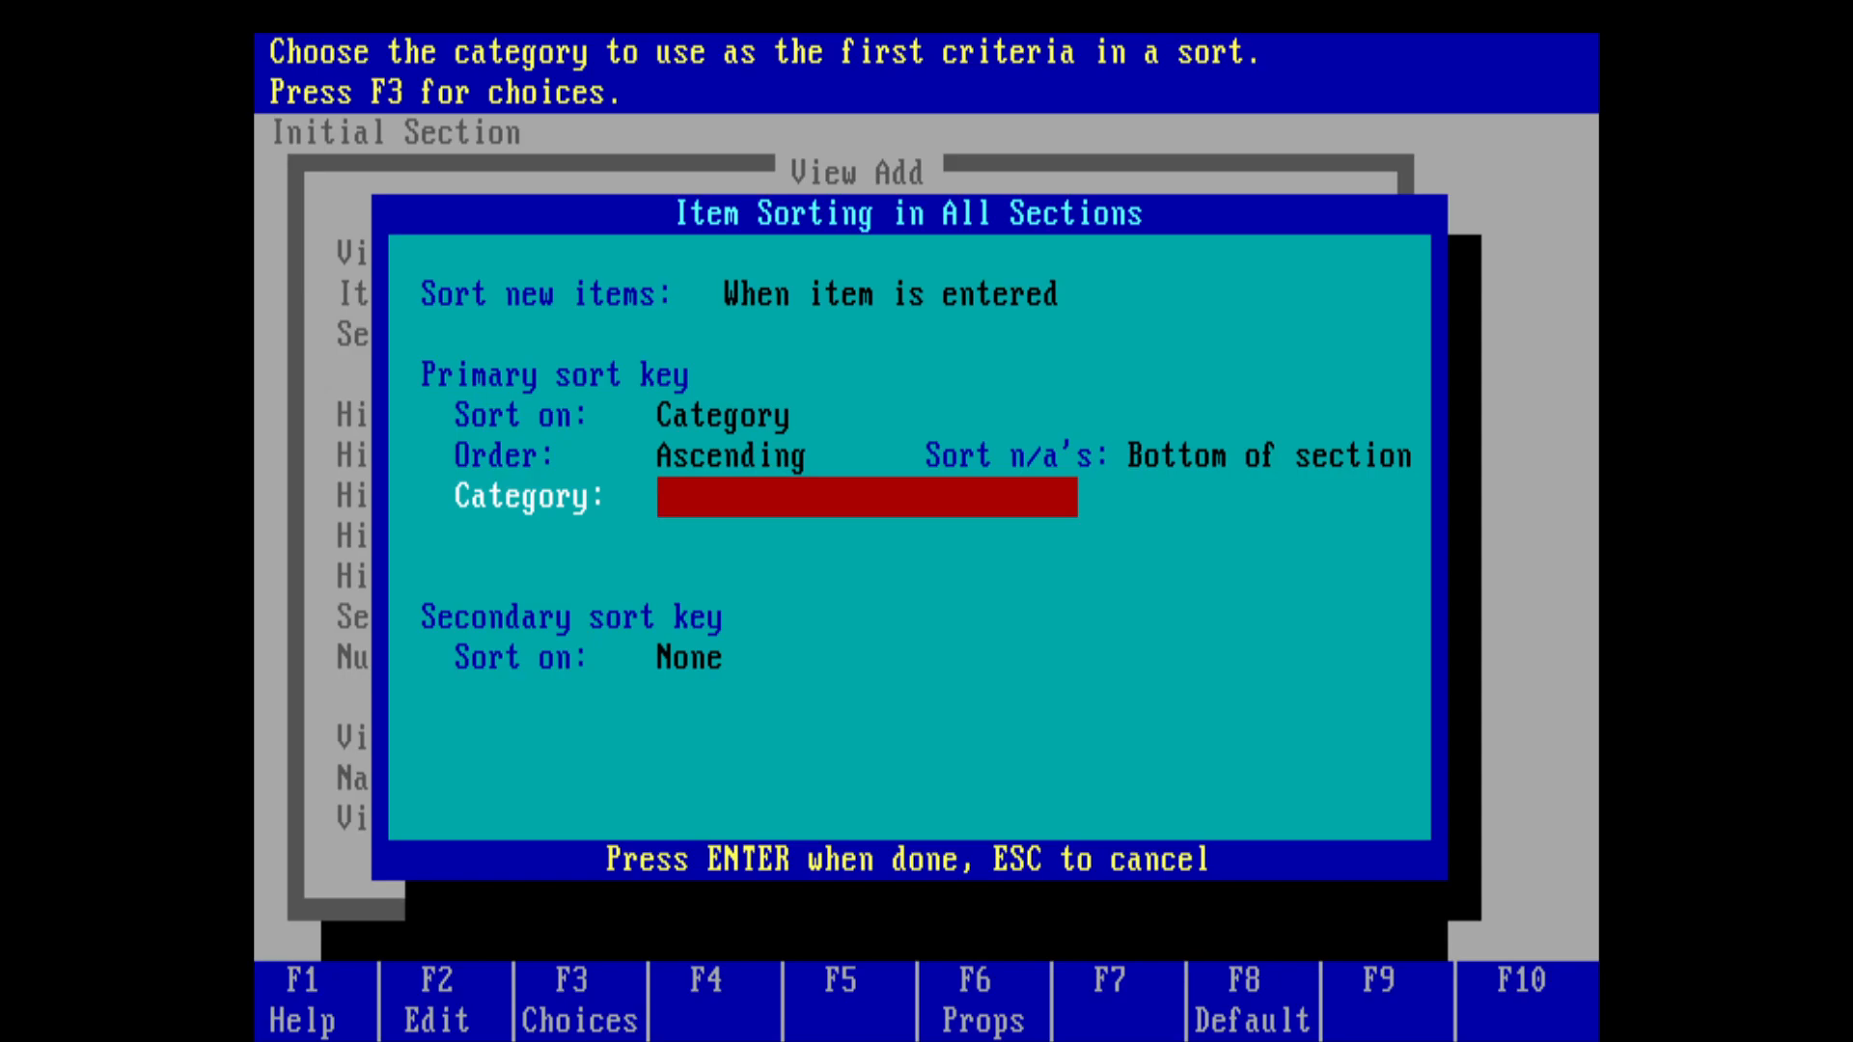
Step: Pick Priority as the category for the primary sort key and accept the item sorting settings
{"action": "key", "text": "F3"}
{"action": "key", "text": "Down"}
{"action": "key", "text": "Down"}
{"action": "key", "text": "Down"}
{"action": "key", "text": "Down"}
{"action": "key", "text": "Down"}
{"action": "key", "text": "Down"}
{"action": "key", "text": "Down"}
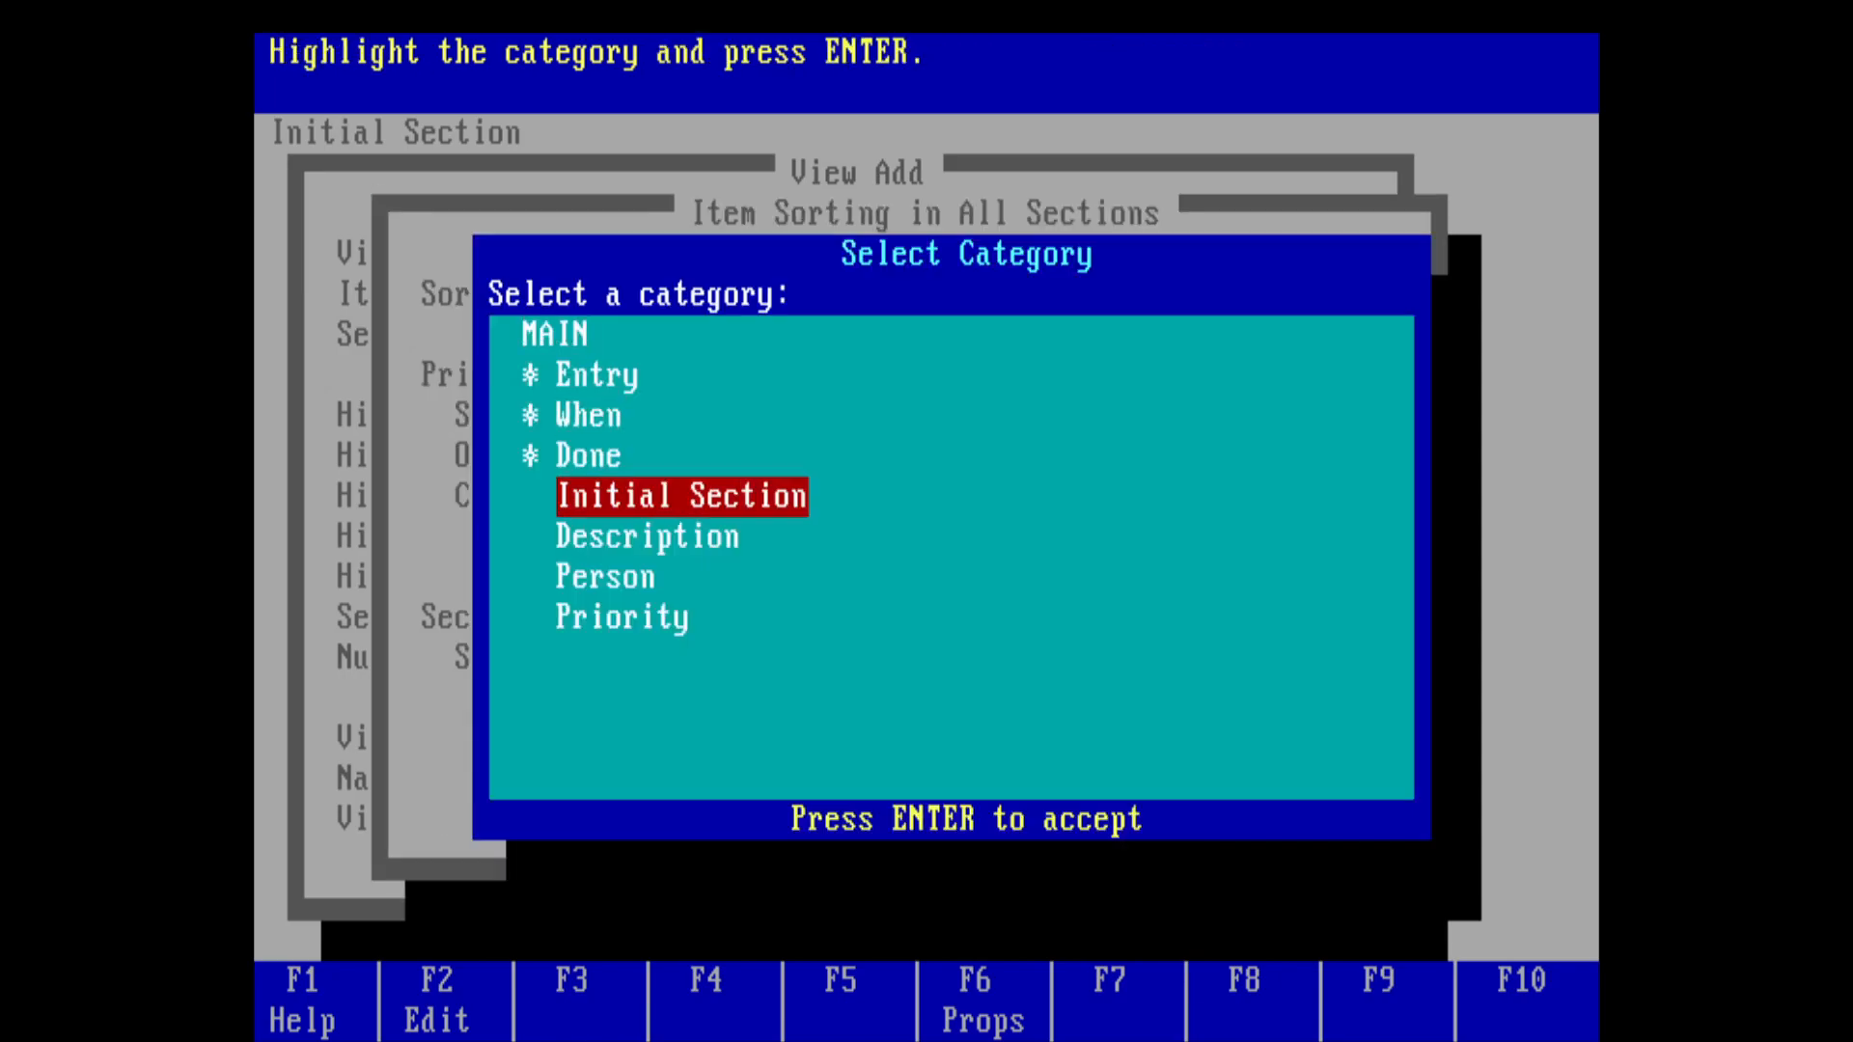
{"action": "key", "text": "Return"}
{"action": "key", "text": "Down"}
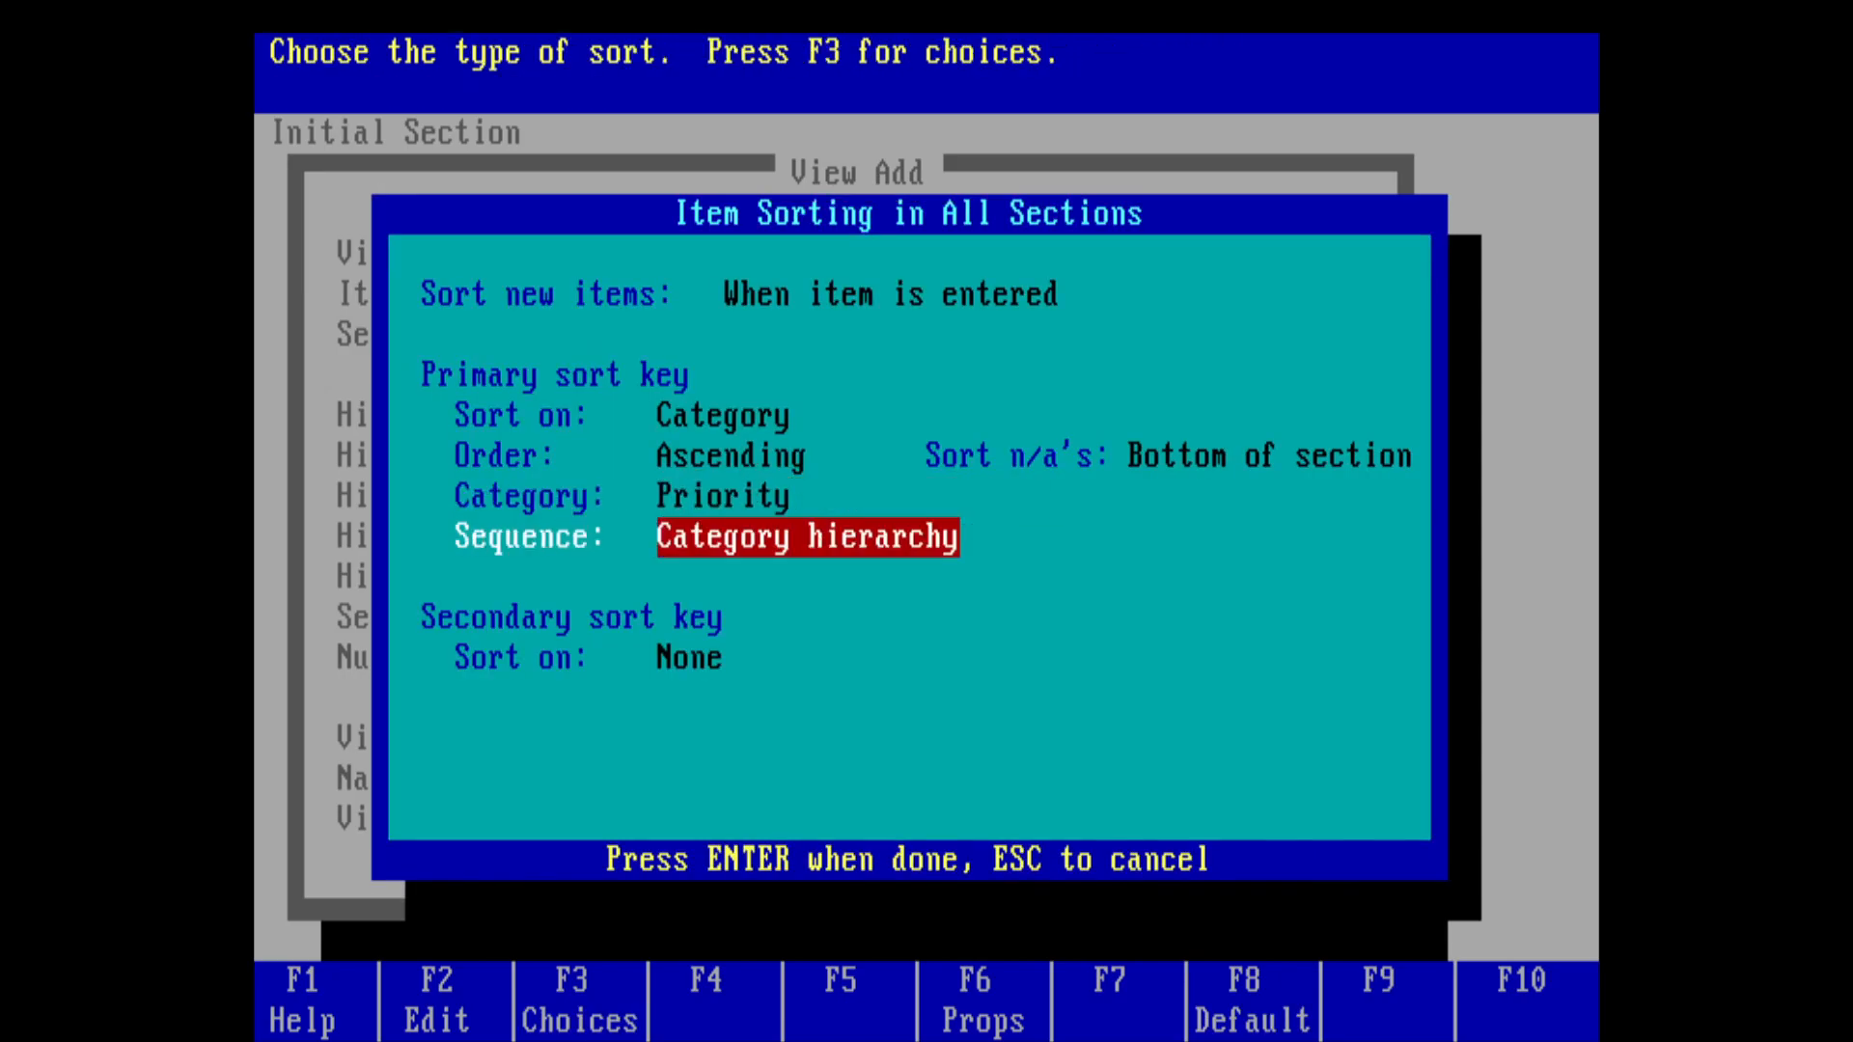
{"action": "key", "text": "Up"}
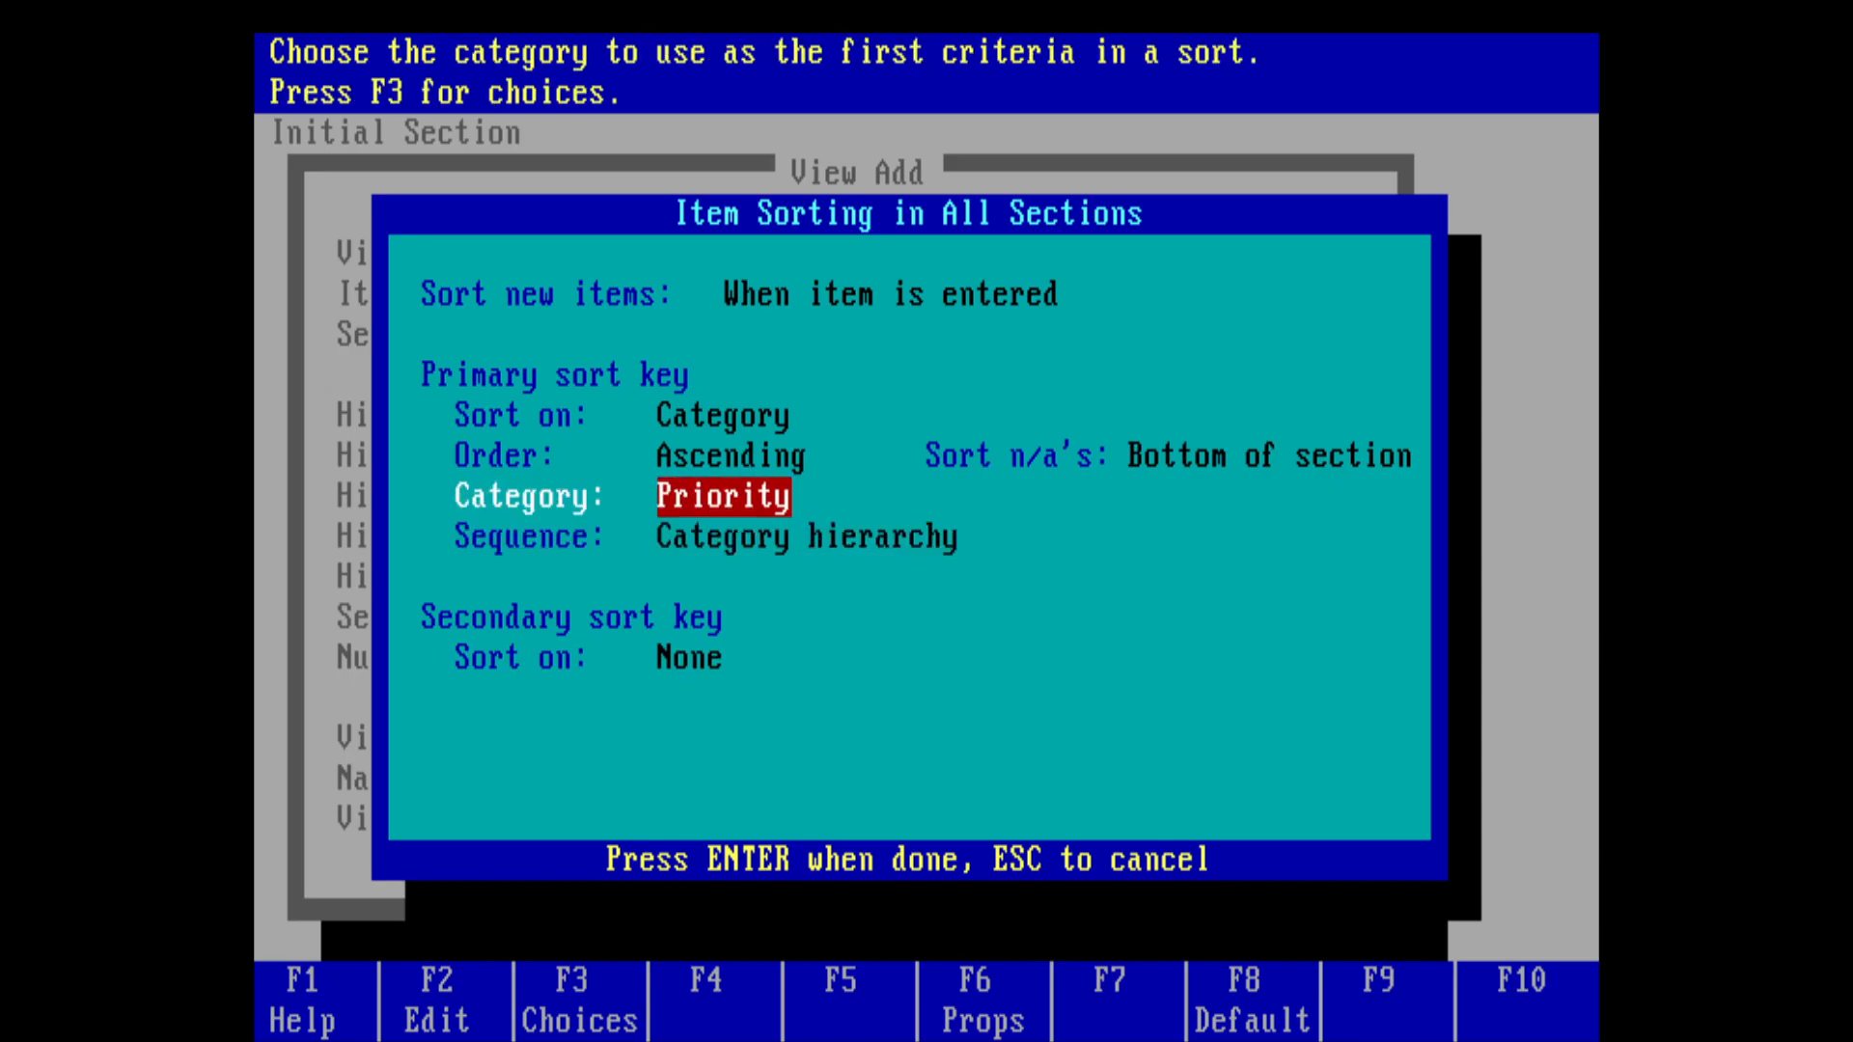
{"action": "key", "text": "Return"}
Step: Examine the new view's remaining options, including section sorting, hide settings, statistics, protection and view type
{"action": "key", "text": "Down"}
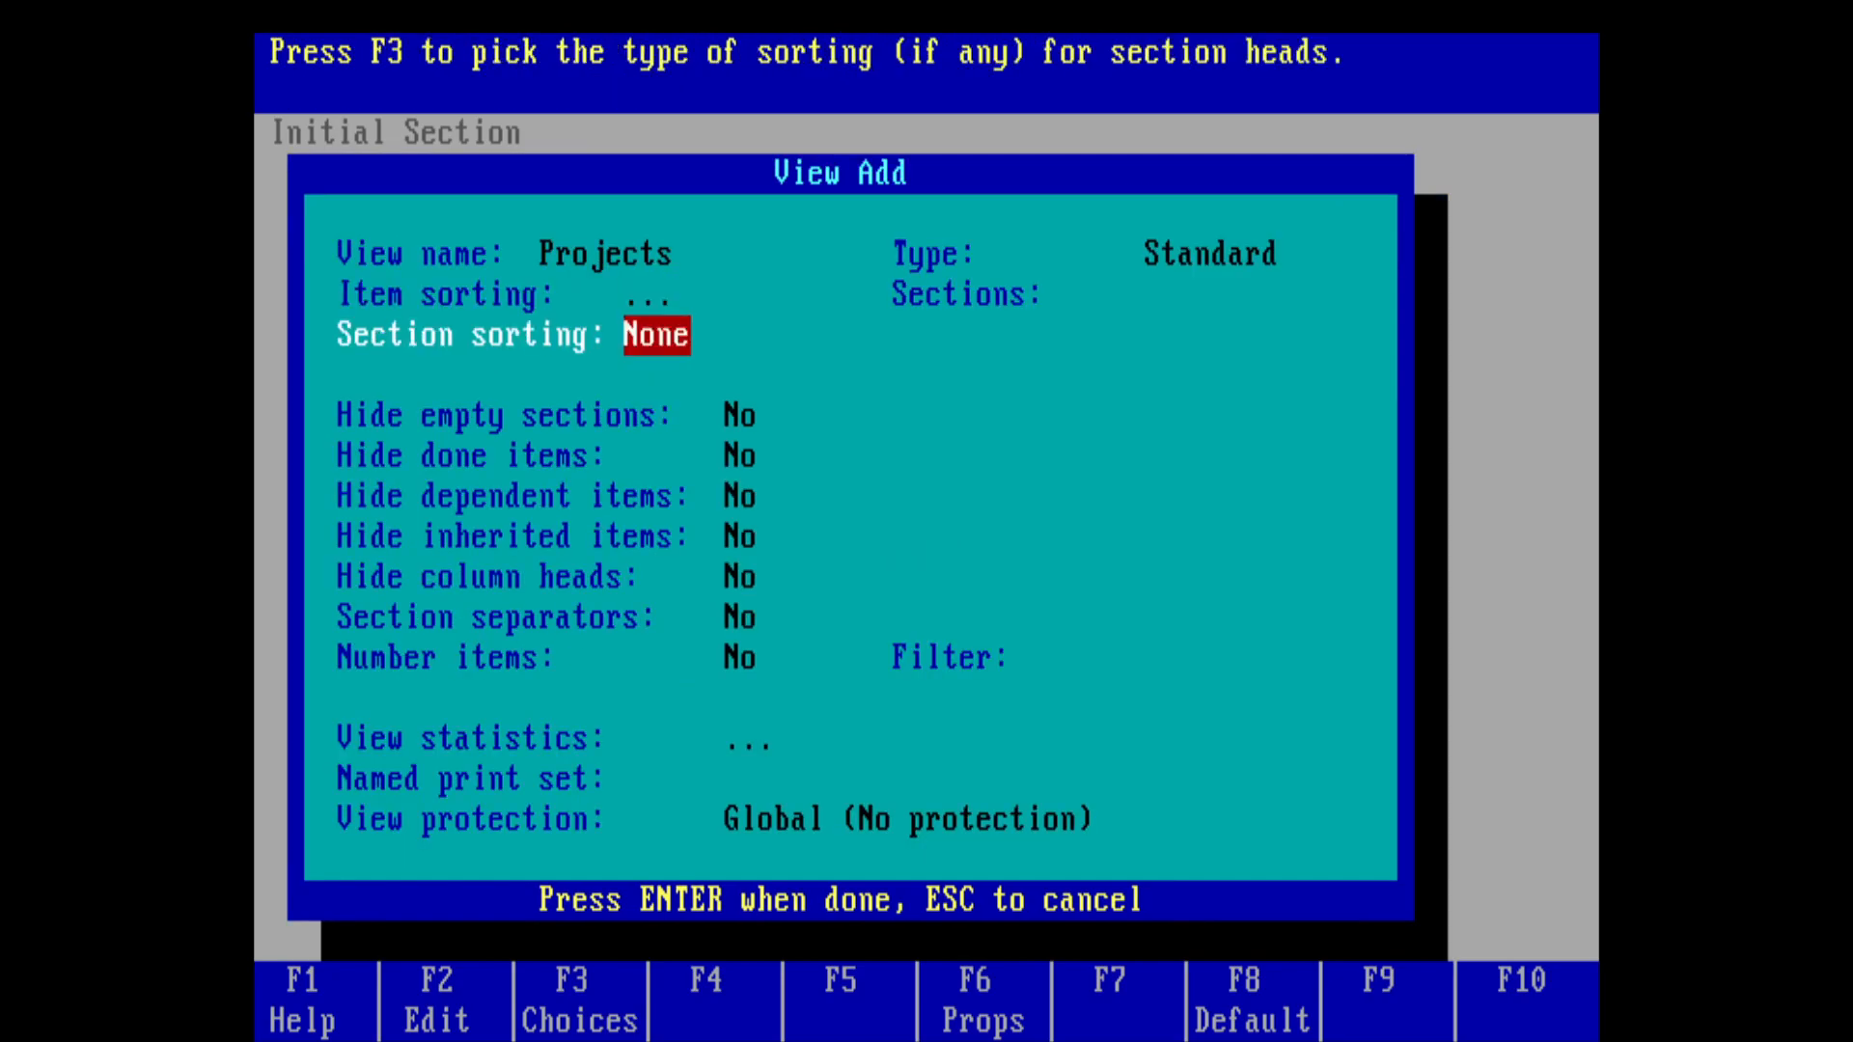
{"action": "key", "text": "Down"}
{"action": "key", "text": "Down"}
{"action": "key", "text": "Down"}
{"action": "key", "text": "Down"}
{"action": "key", "text": "Down"}
{"action": "key", "text": "Up"}
{"action": "key", "text": "Up"}
{"action": "key", "text": "Down"}
{"action": "key", "text": "Up"}
{"action": "key", "text": "Down"}
{"action": "key", "text": "Down"}
{"action": "key", "text": "Down"}
{"action": "key", "text": "Down"}
{"action": "key", "text": "Up"}
{"action": "key", "text": "Up"}
{"action": "key", "text": "Up"}
{"action": "key", "text": "Down"}
{"action": "key", "text": "Down"}
{"action": "key", "text": "Down"}
{"action": "key", "text": "Down"}
{"action": "key", "text": "Down"}
{"action": "key", "text": "Up"}
{"action": "key", "text": "Up"}
{"action": "key", "text": "Up"}
{"action": "key", "text": "Down"}
{"action": "key", "text": "Down"}
{"action": "key", "text": "Down"}
{"action": "key", "text": "Down"}
{"action": "key", "text": "Down"}
{"action": "key", "text": "Up"}
{"action": "key", "text": "Up"}
{"action": "key", "text": "Up"}
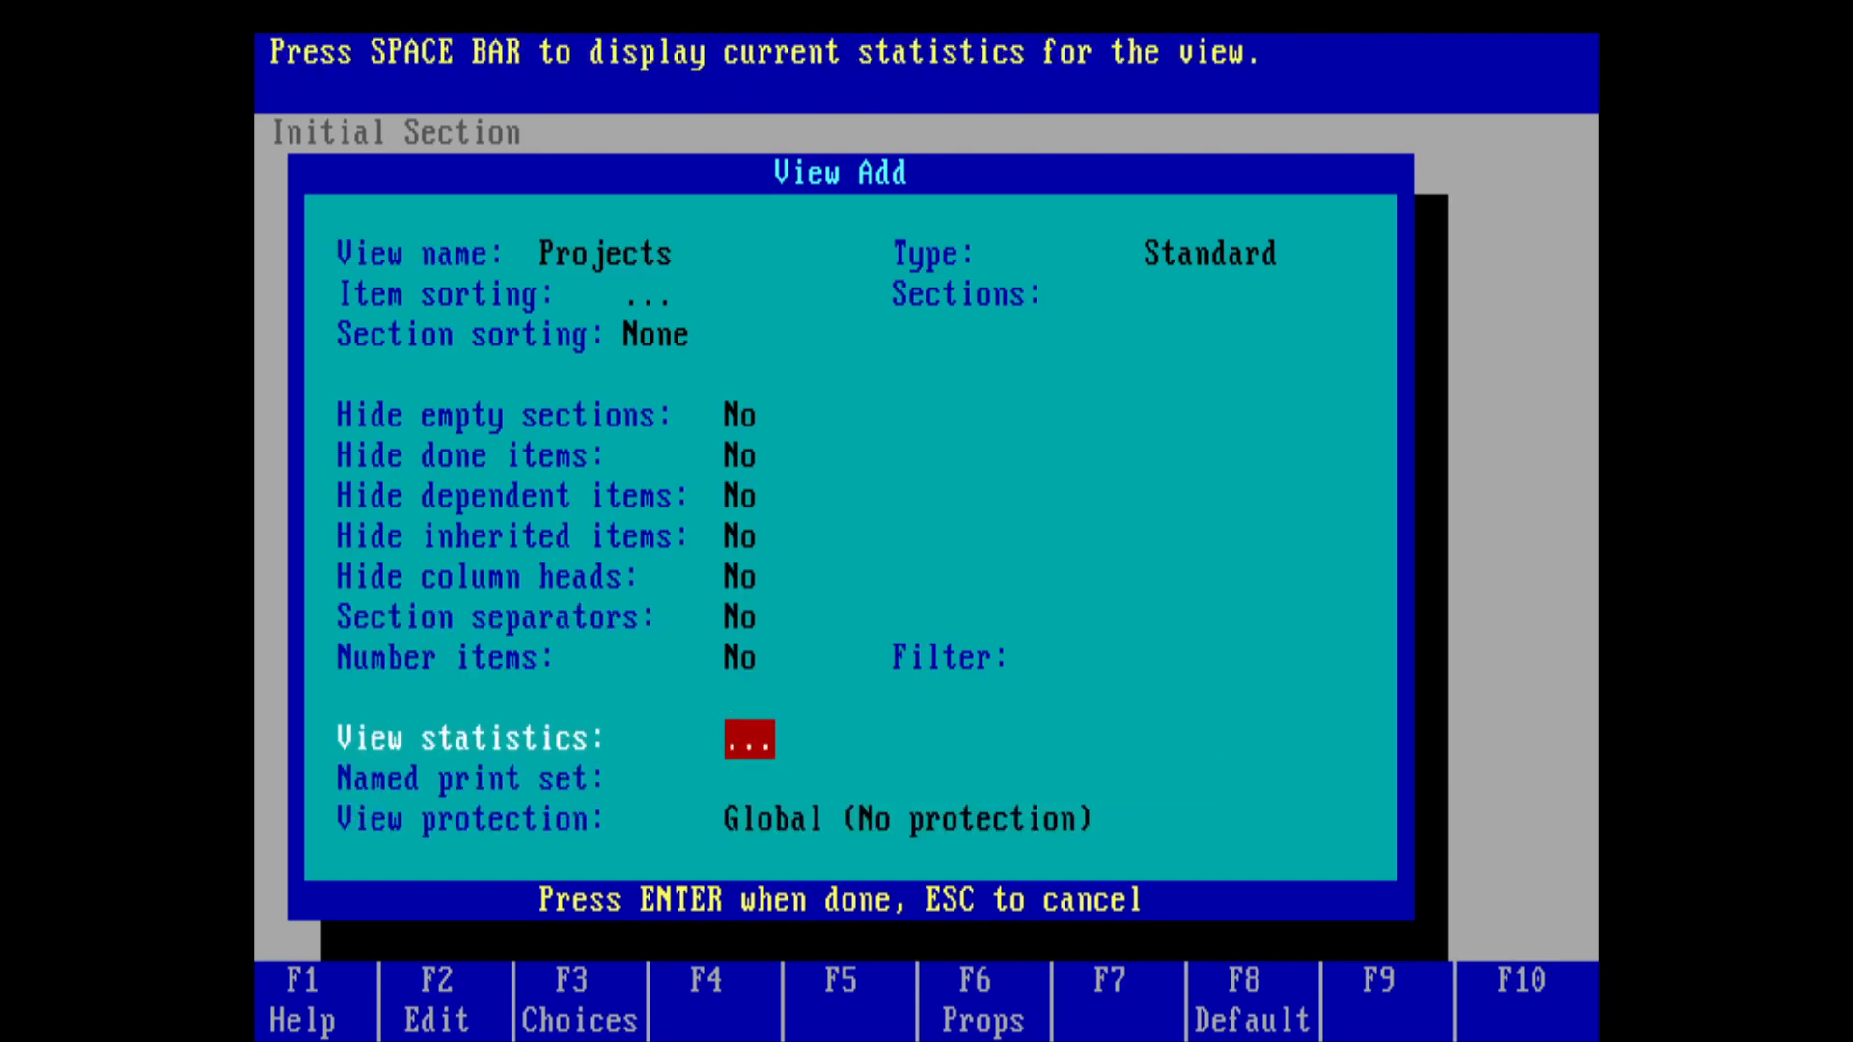
{"action": "key", "text": "Down"}
{"action": "key", "text": "Down"}
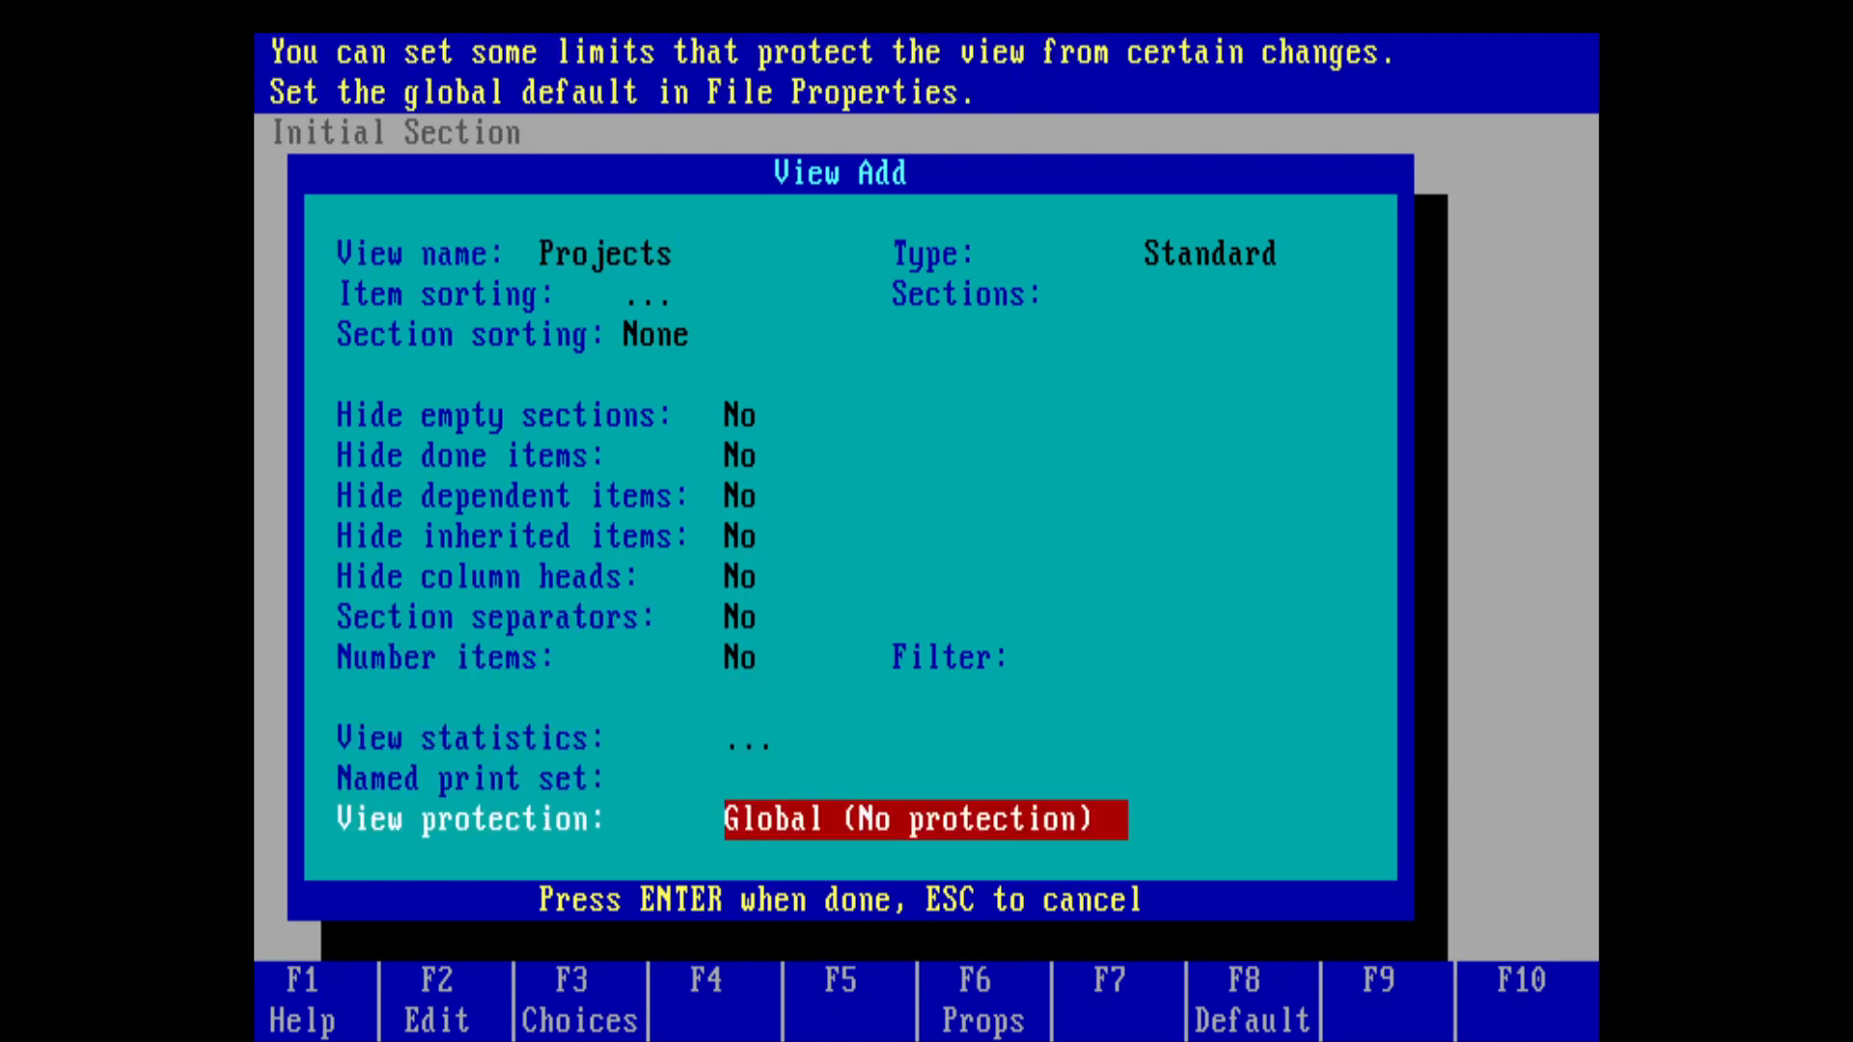
{"action": "key", "text": "Up"}
{"action": "key", "text": "Up"}
{"action": "key", "text": "Up"}
{"action": "key", "text": "Up"}
{"action": "key", "text": "Up"}
{"action": "key", "text": "Up"}
{"action": "key", "text": "Up"}
{"action": "key", "text": "Up"}
{"action": "key", "text": "Up"}
{"action": "key", "text": "Up"}
{"action": "key", "text": "Up"}
{"action": "key", "text": "Up"}
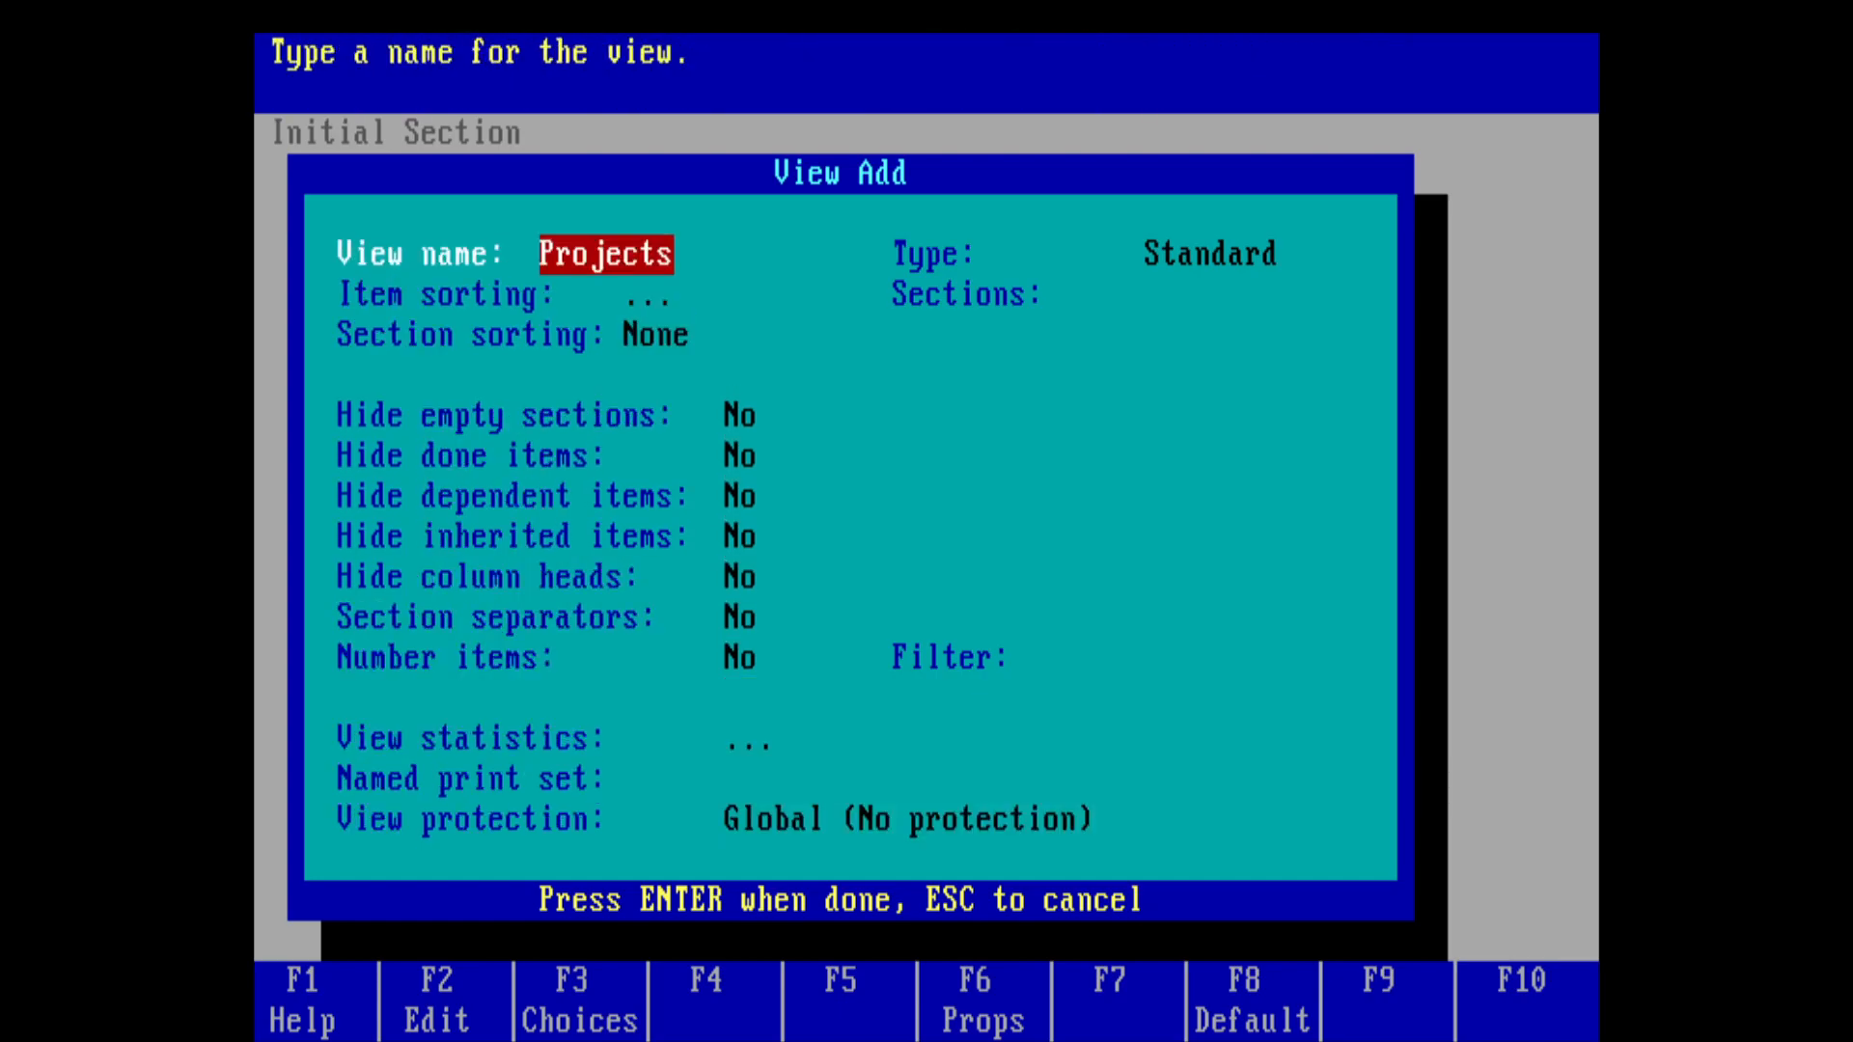
{"action": "key", "text": "Right"}
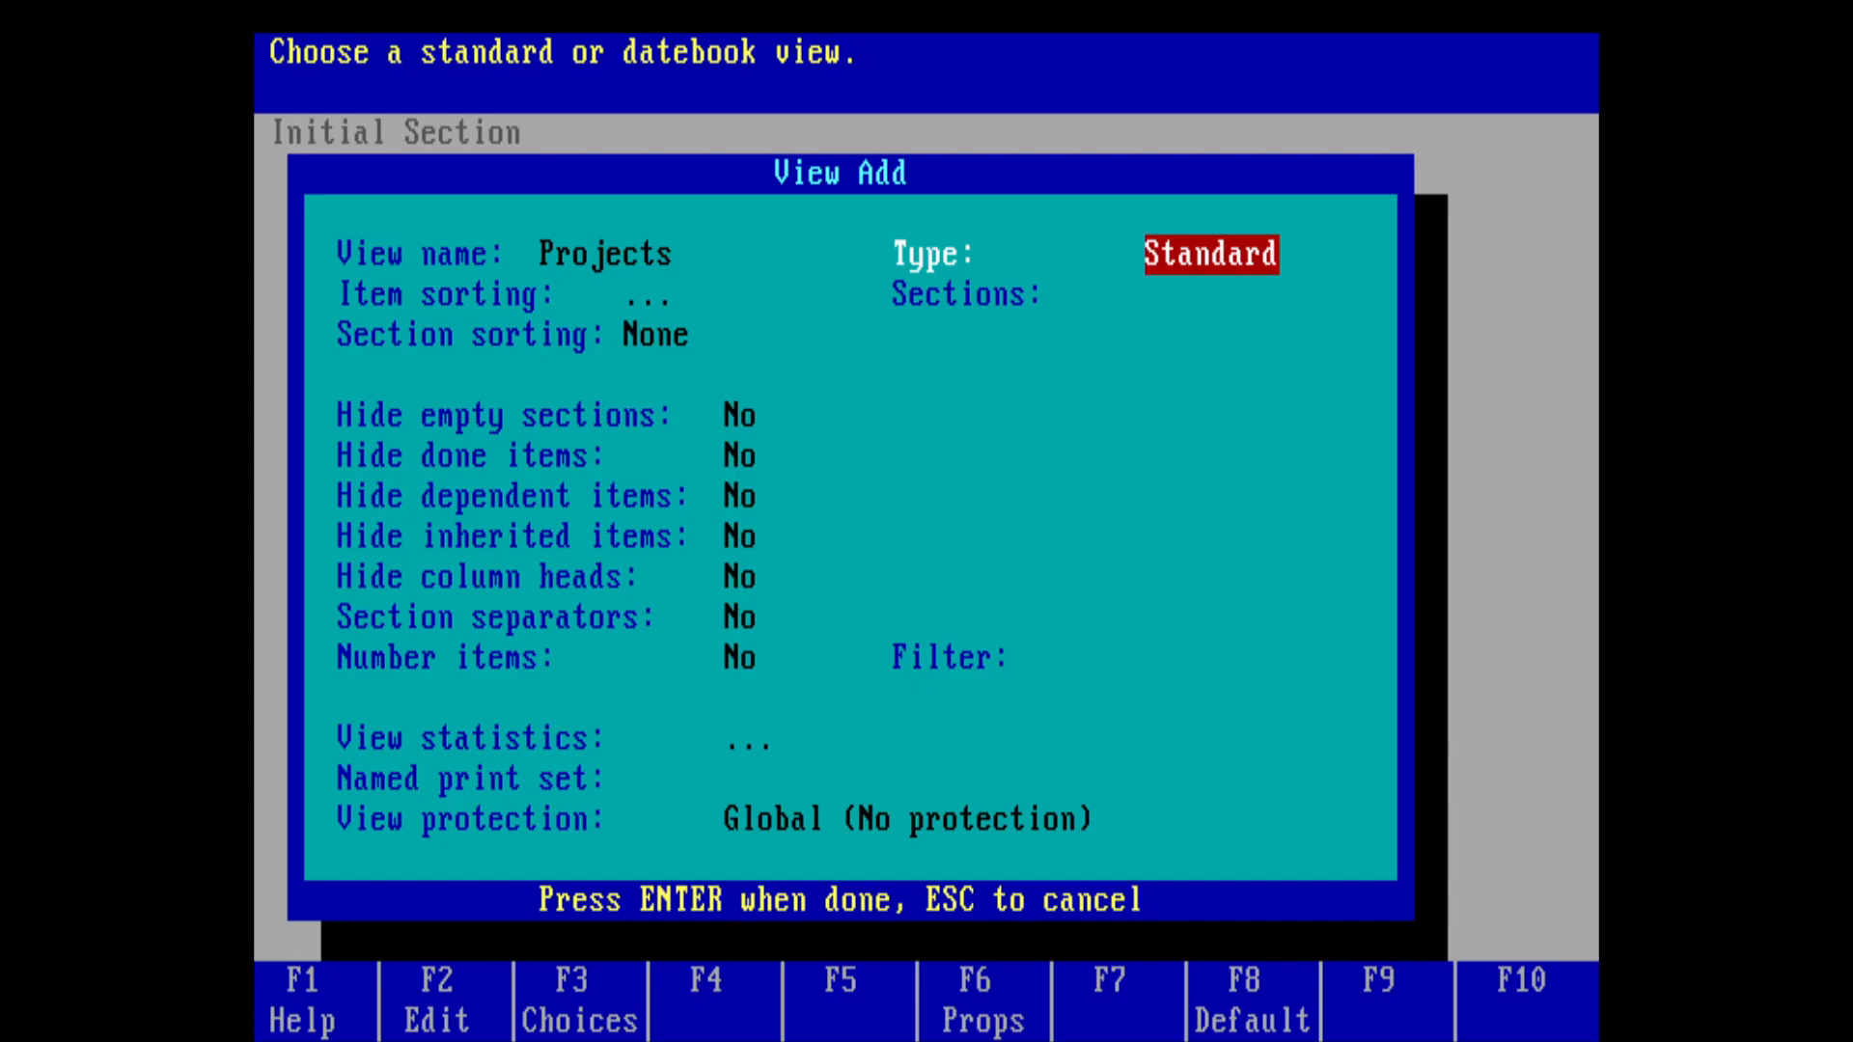
{"action": "key", "text": "Left"}
Step: Open the category choices for the view's sections and mark Description as a section head
{"action": "key", "text": "Down"}
{"action": "key", "text": "Right"}
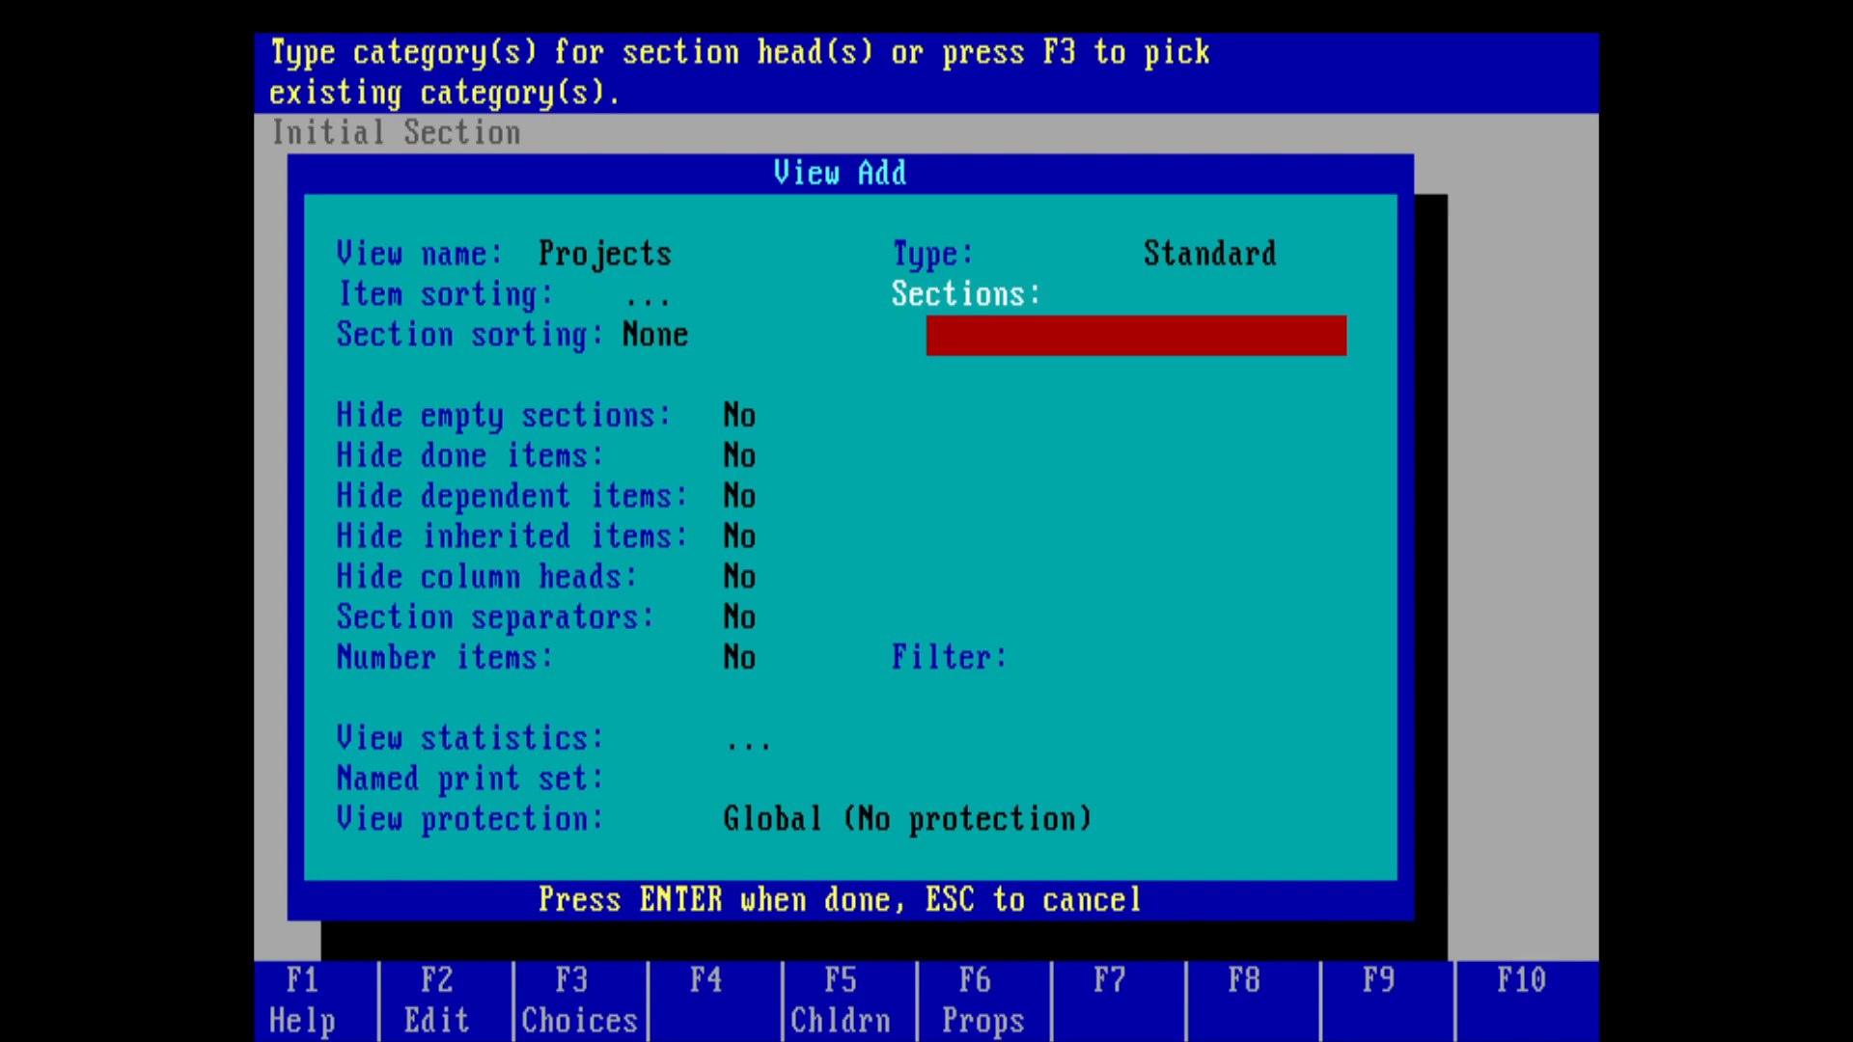
{"action": "key", "text": "F3"}
{"action": "key", "text": "Down"}
{"action": "key", "text": "Down"}
{"action": "key", "text": "Down"}
{"action": "key", "text": "Down"}
{"action": "key", "text": "Down"}
{"action": "key", "text": "Down"}
{"action": "key", "text": "Up"}
{"action": "key", "text": "space"}
{"action": "key", "text": "Down"}
{"action": "key", "text": "space"}
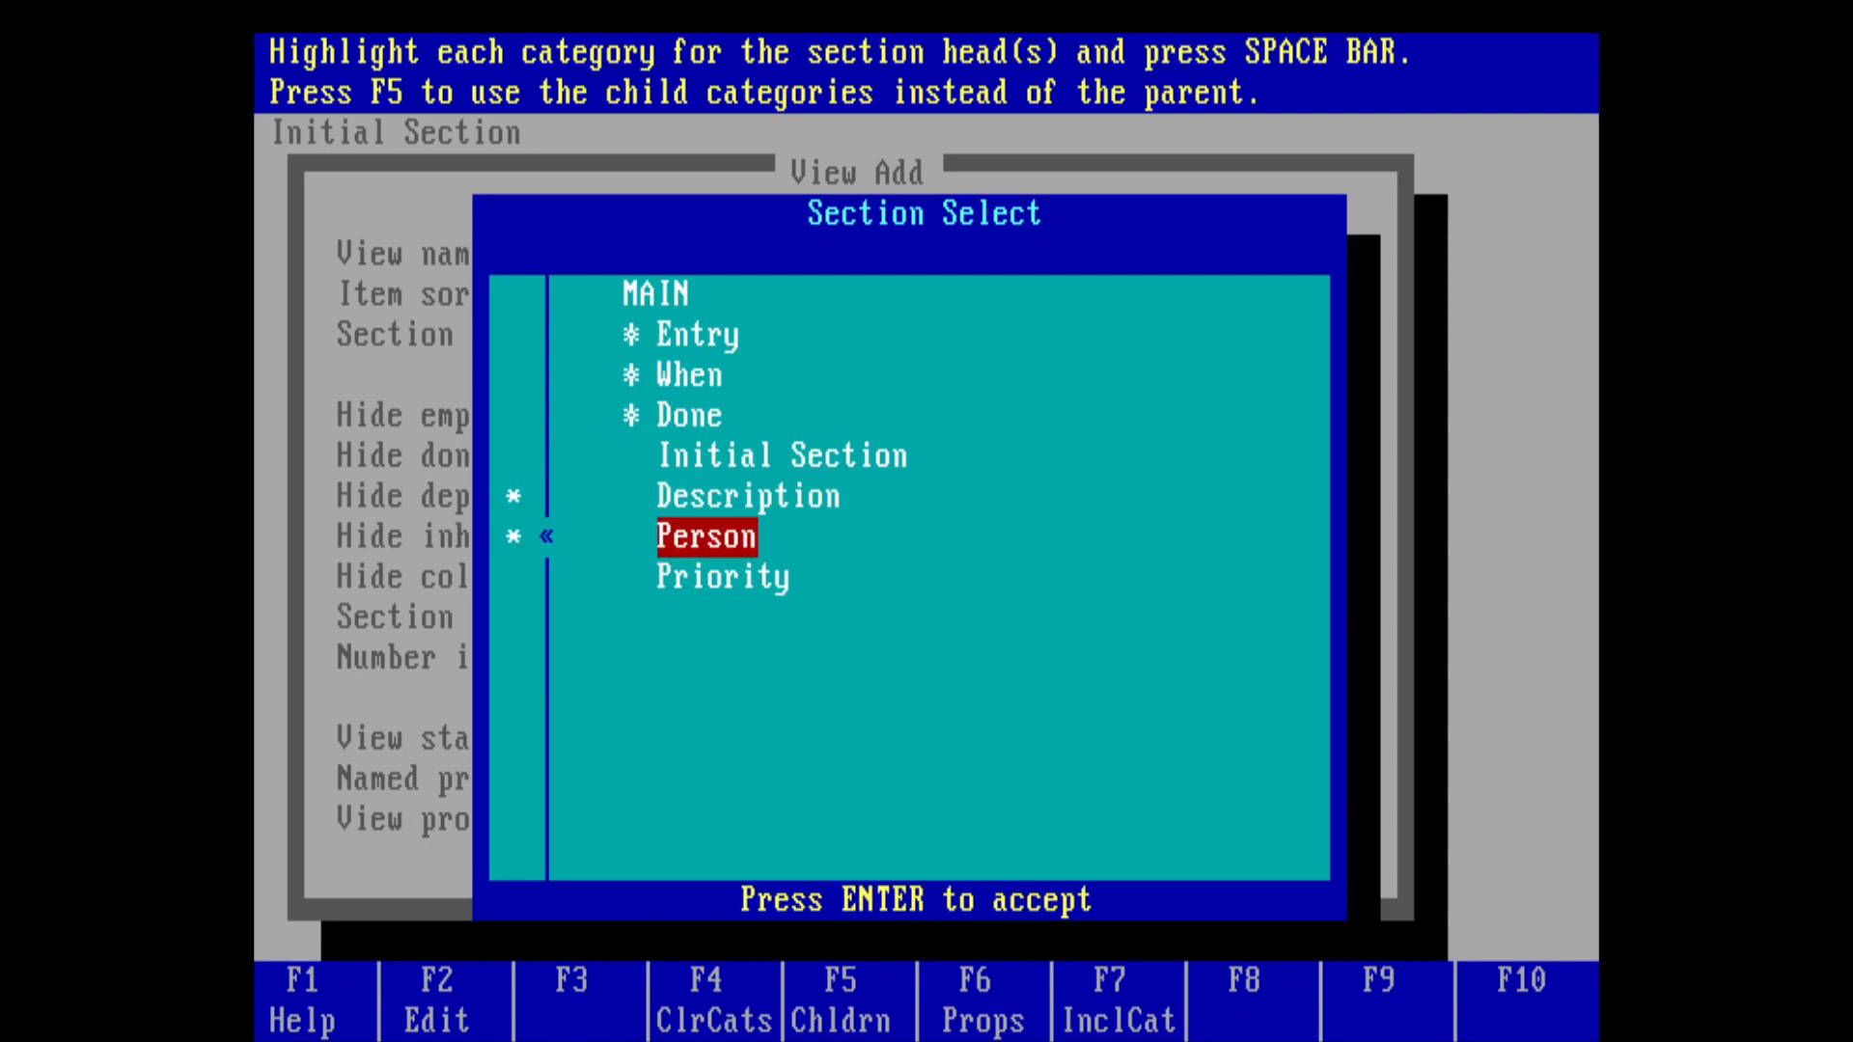
{"action": "key", "text": "Down"}
{"action": "key", "text": "space"}
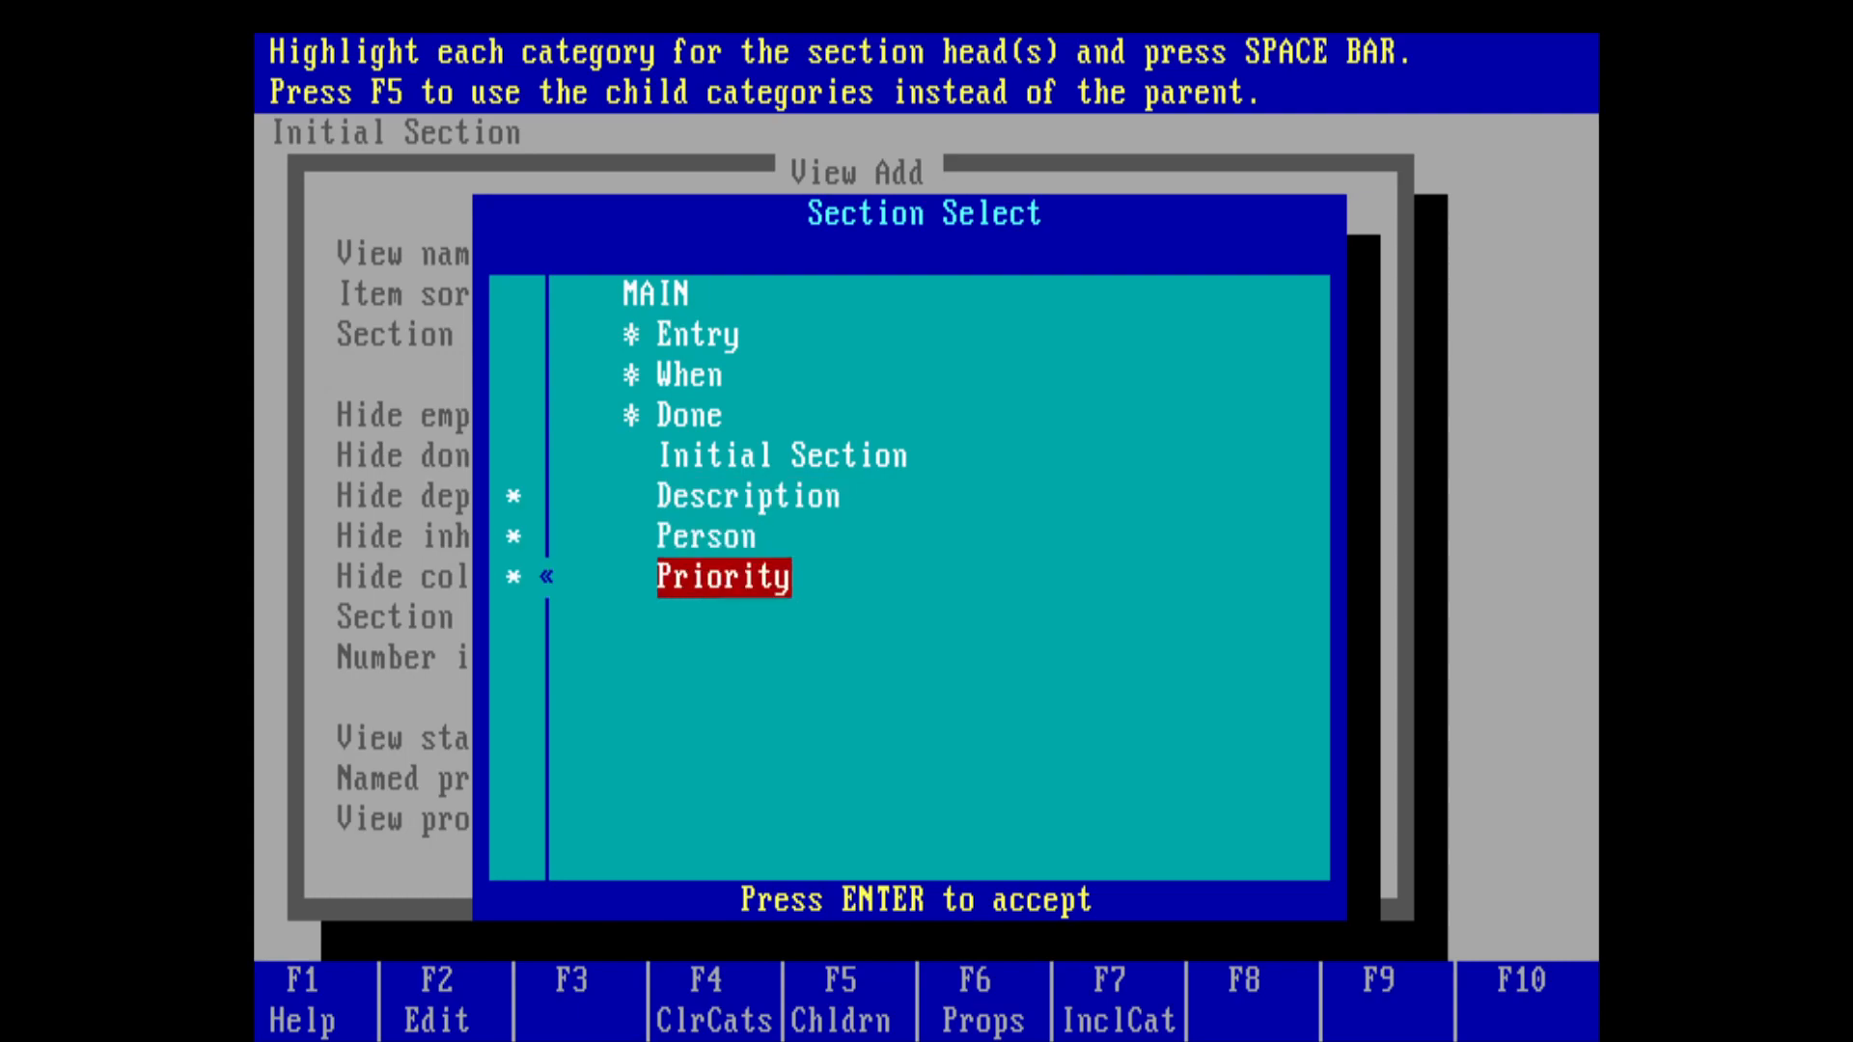
{"action": "key", "text": "Up"}
{"action": "key", "text": "Down"}
{"action": "key", "text": "space"}
{"action": "key", "text": "Up"}
{"action": "key", "text": "space"}
{"action": "key", "text": "Up"}
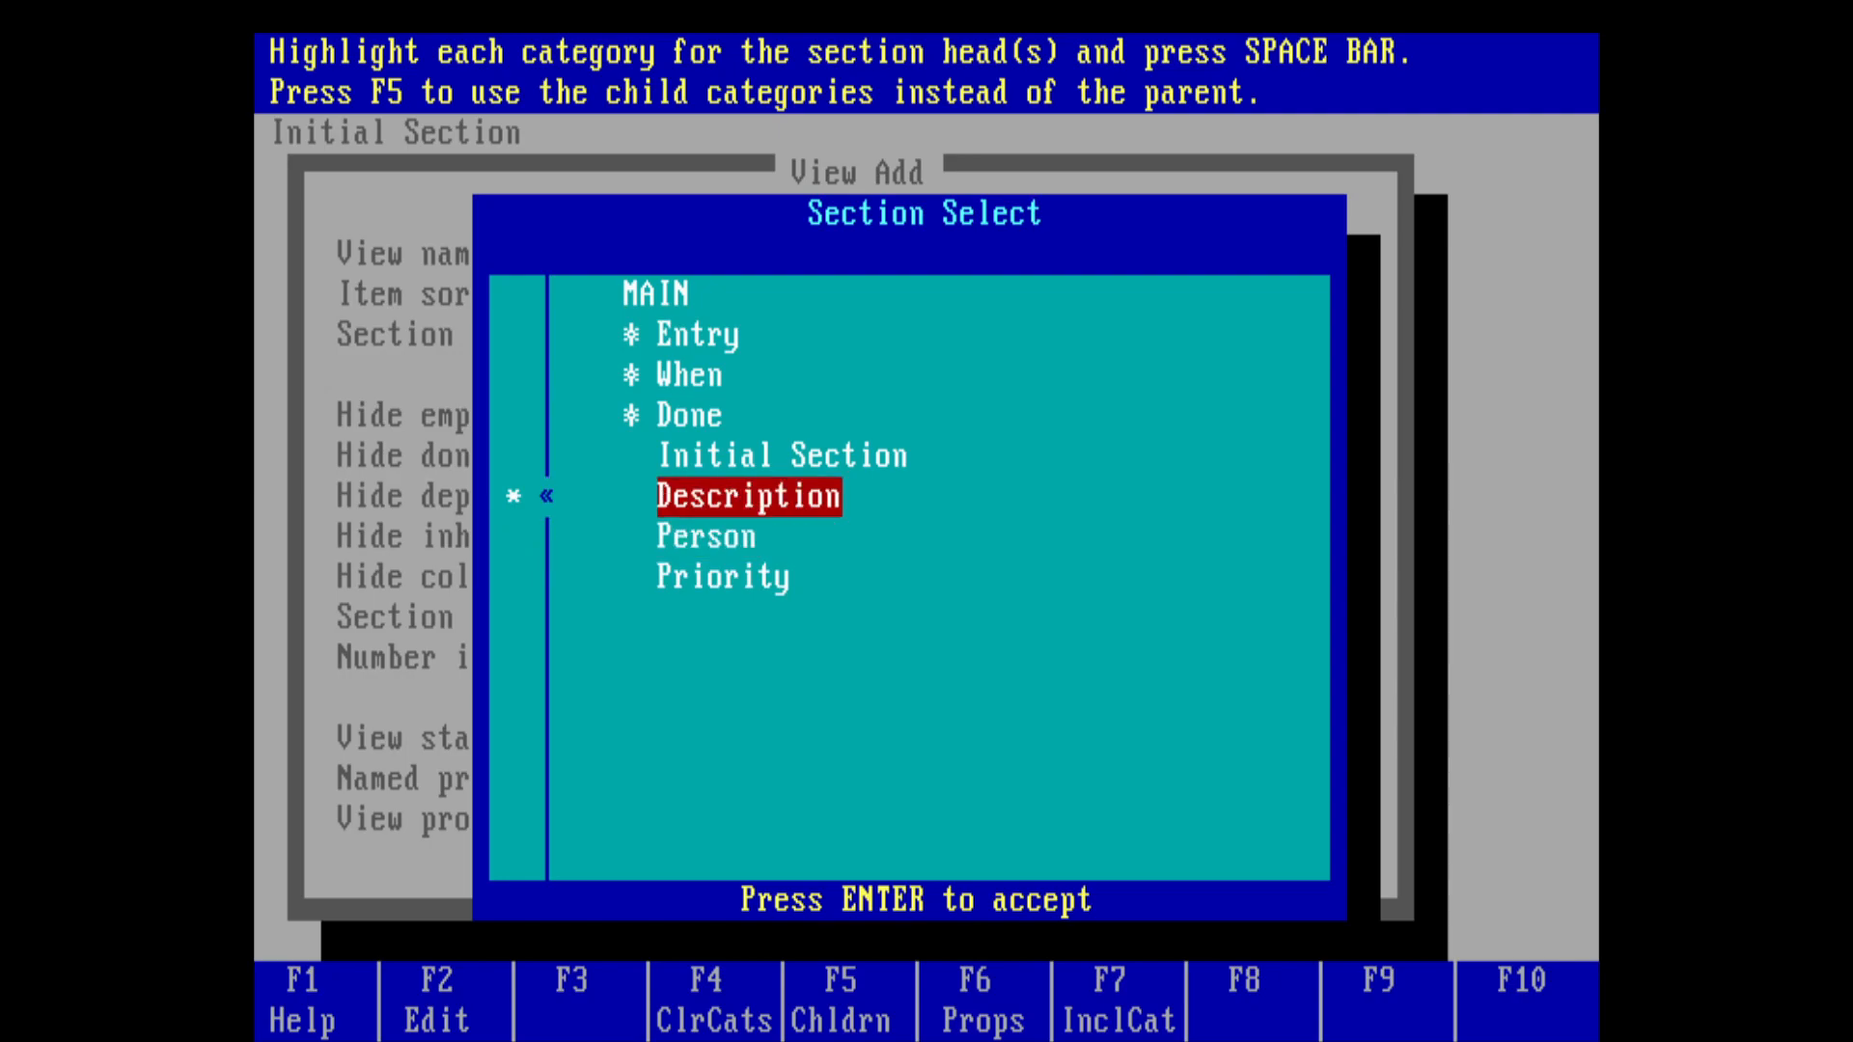
Step: Accept the section choice, create the Projects view, and display it from the View Manager
{"action": "key", "text": "Return"}
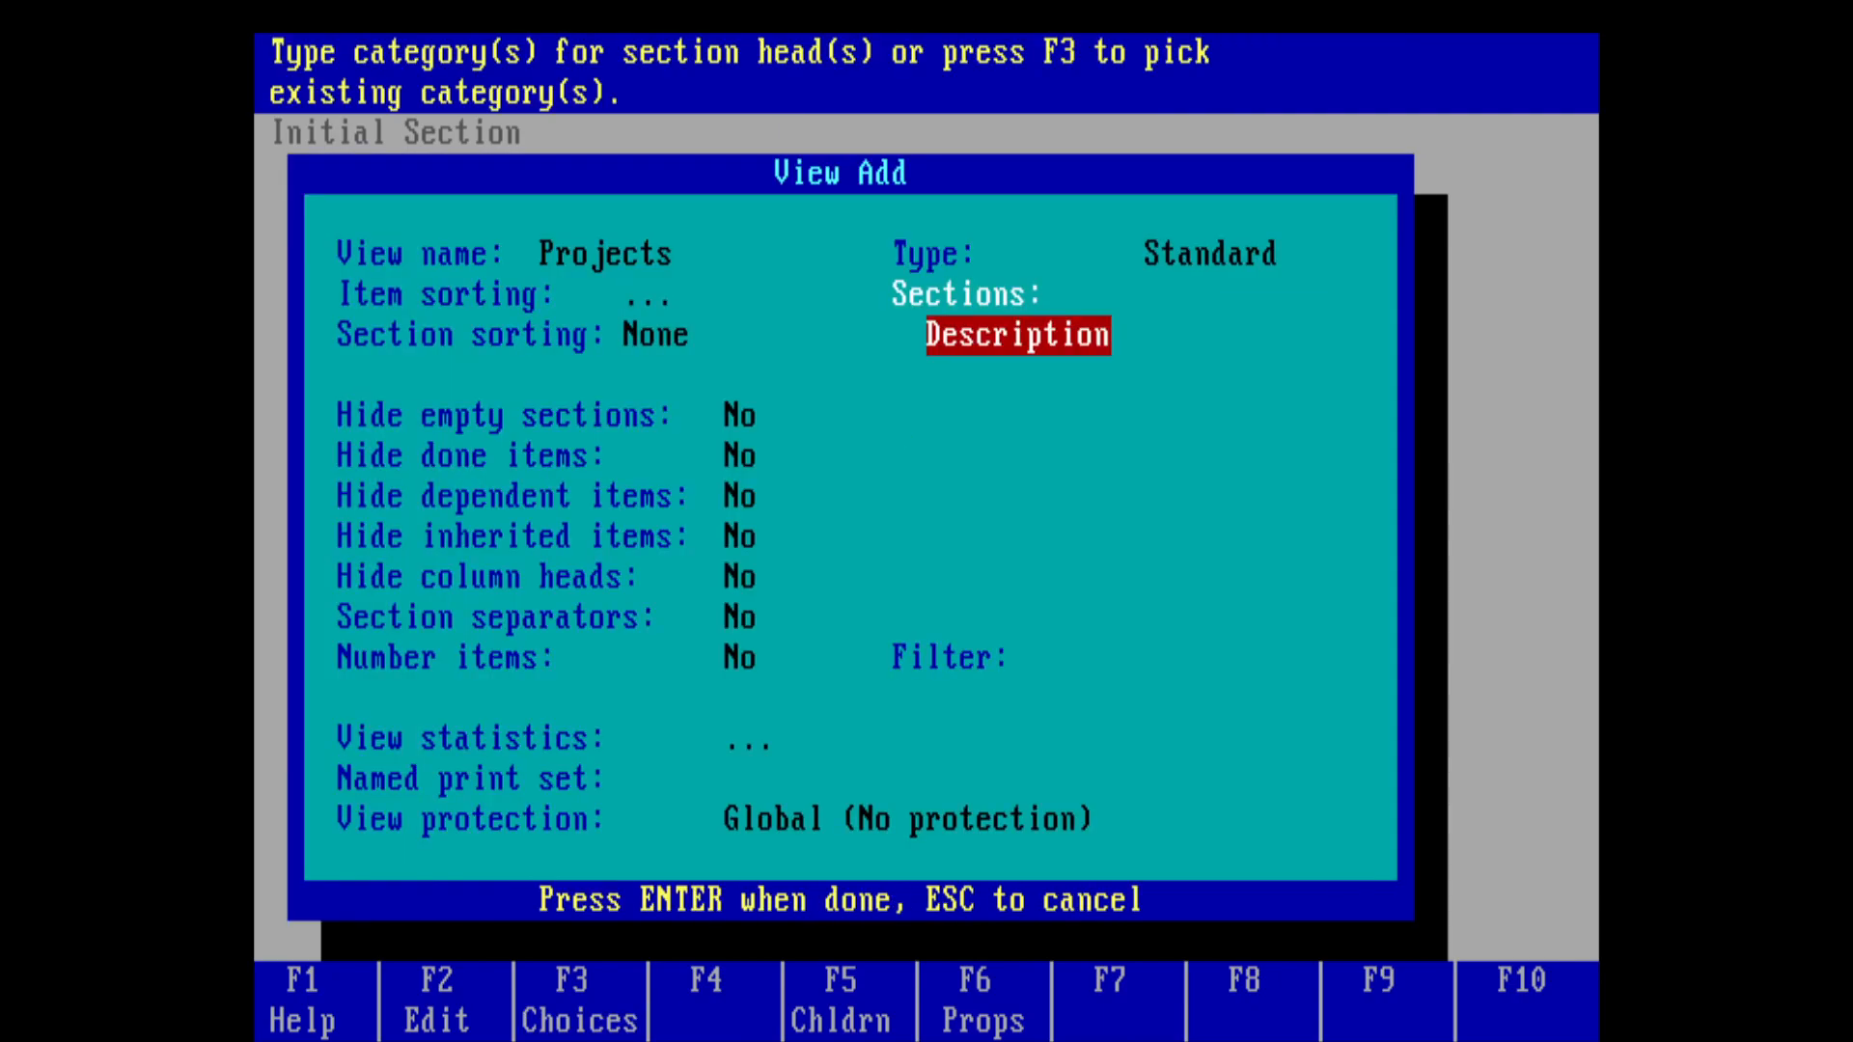
{"action": "key", "text": "Return"}
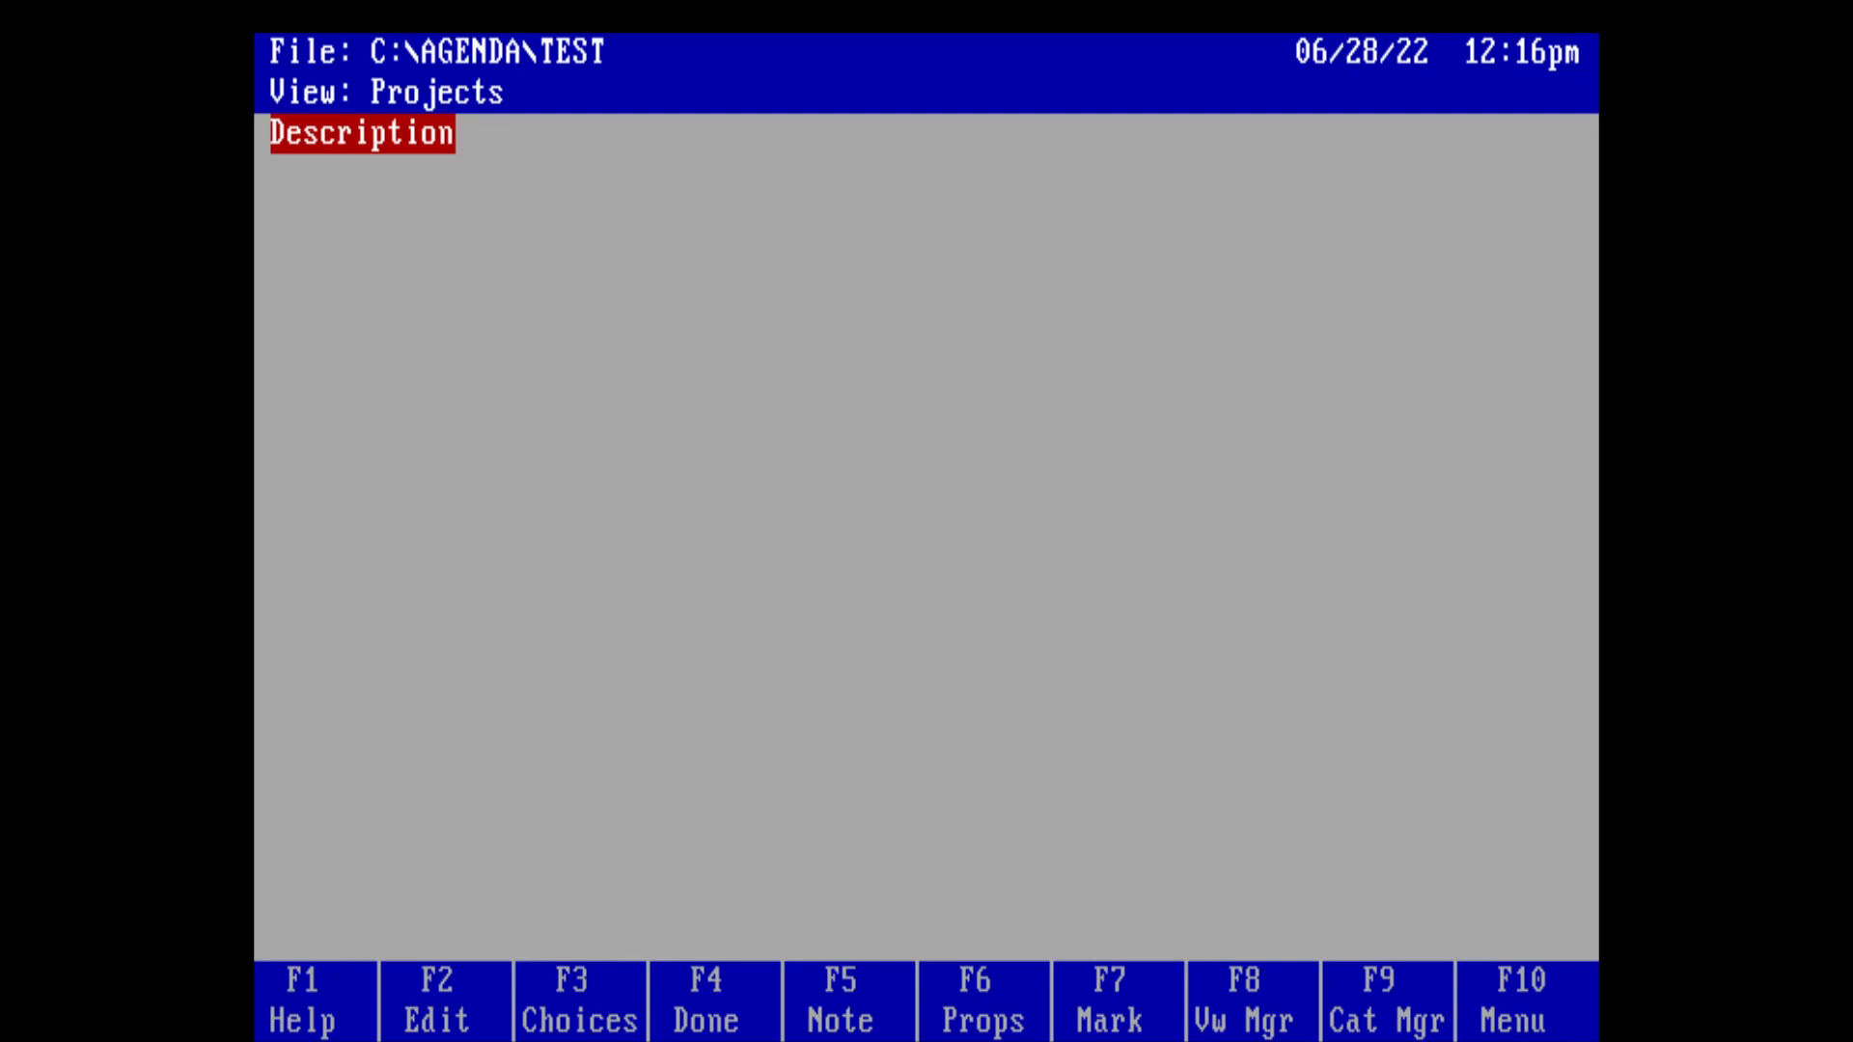
{"action": "key", "text": "F8"}
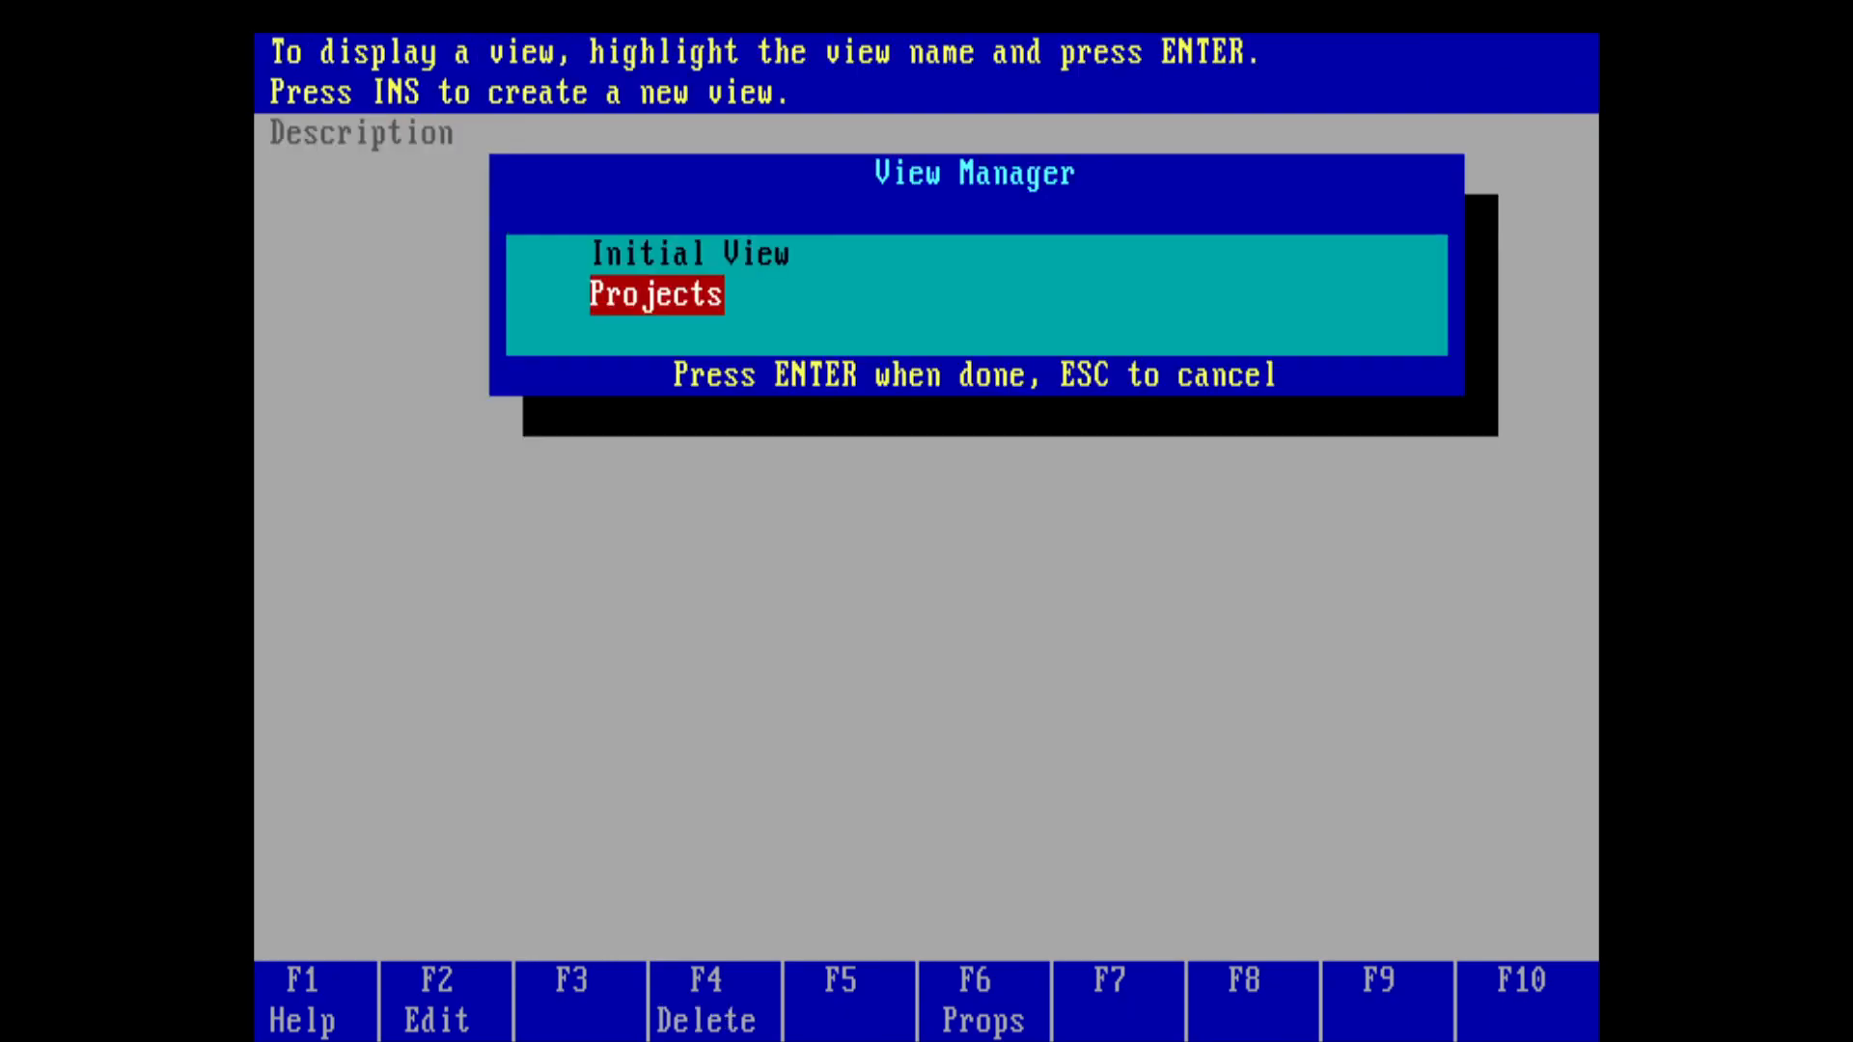
{"action": "key", "text": "Return"}
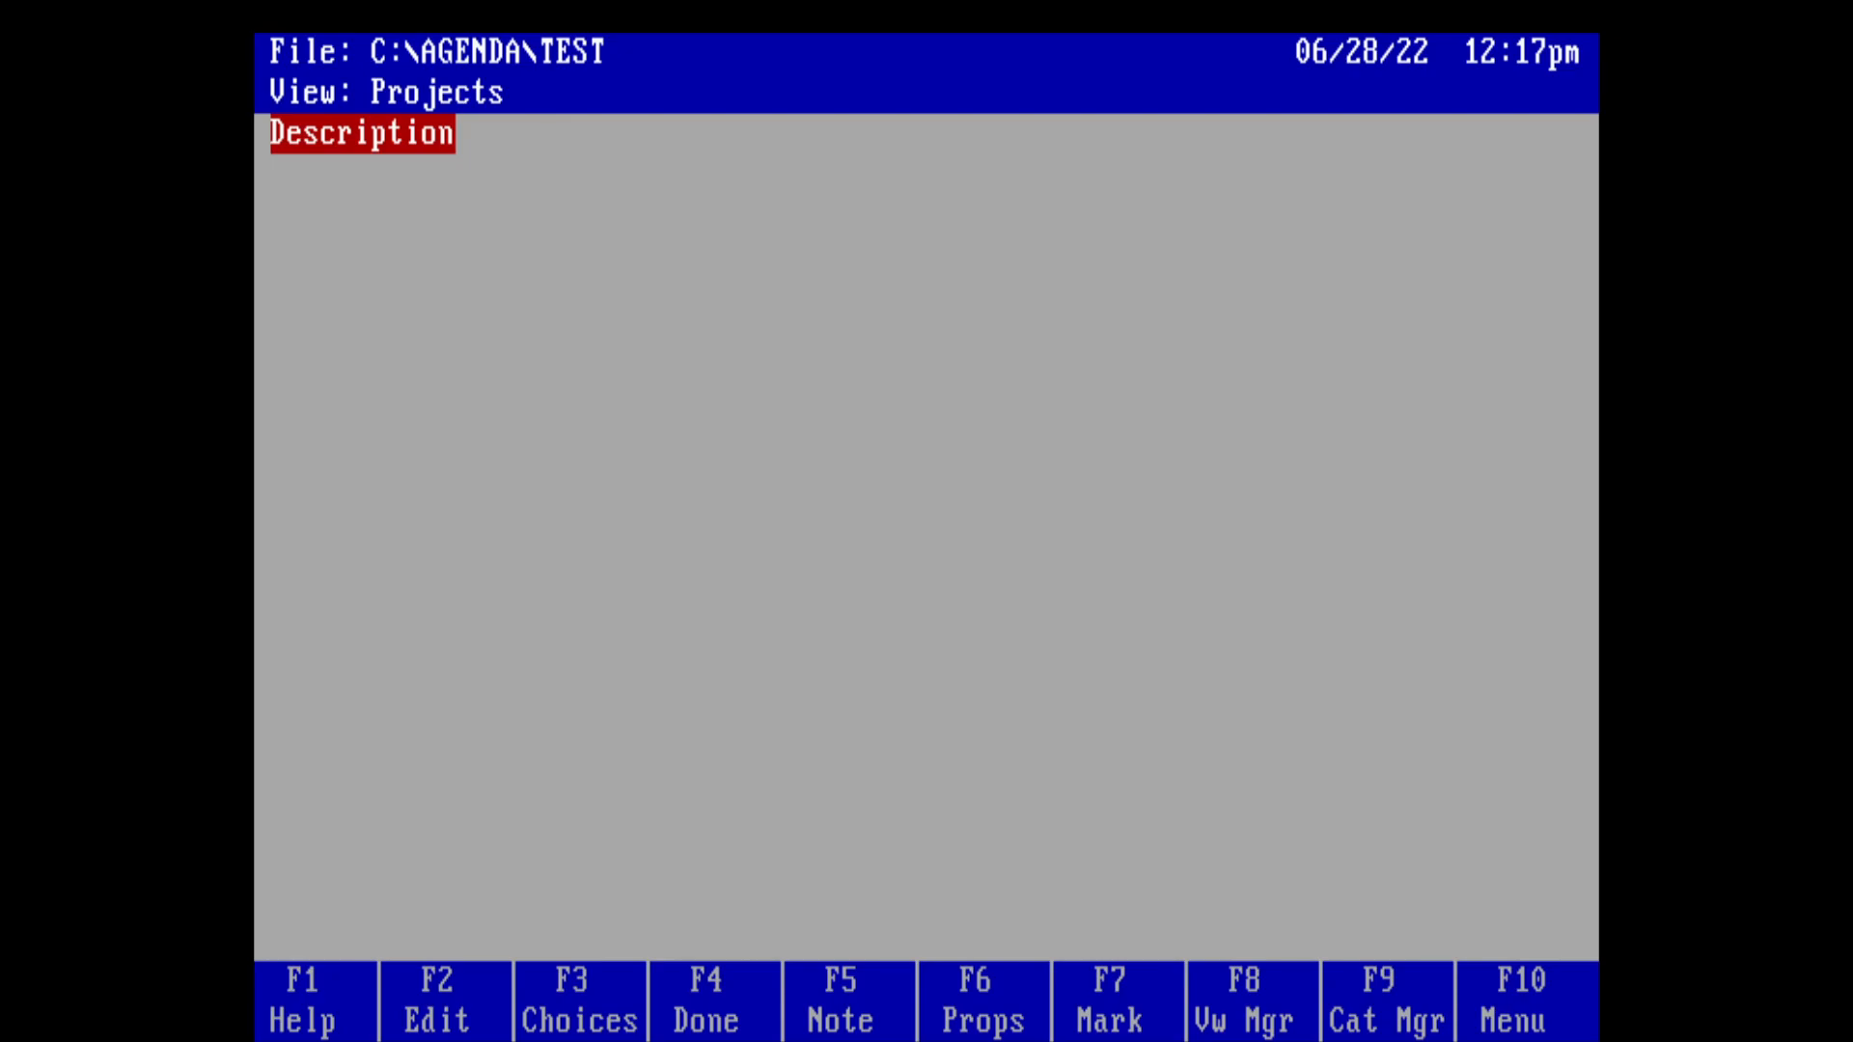
Step: Start adding a new column to the Projects view
{"action": "key", "text": "F10"}
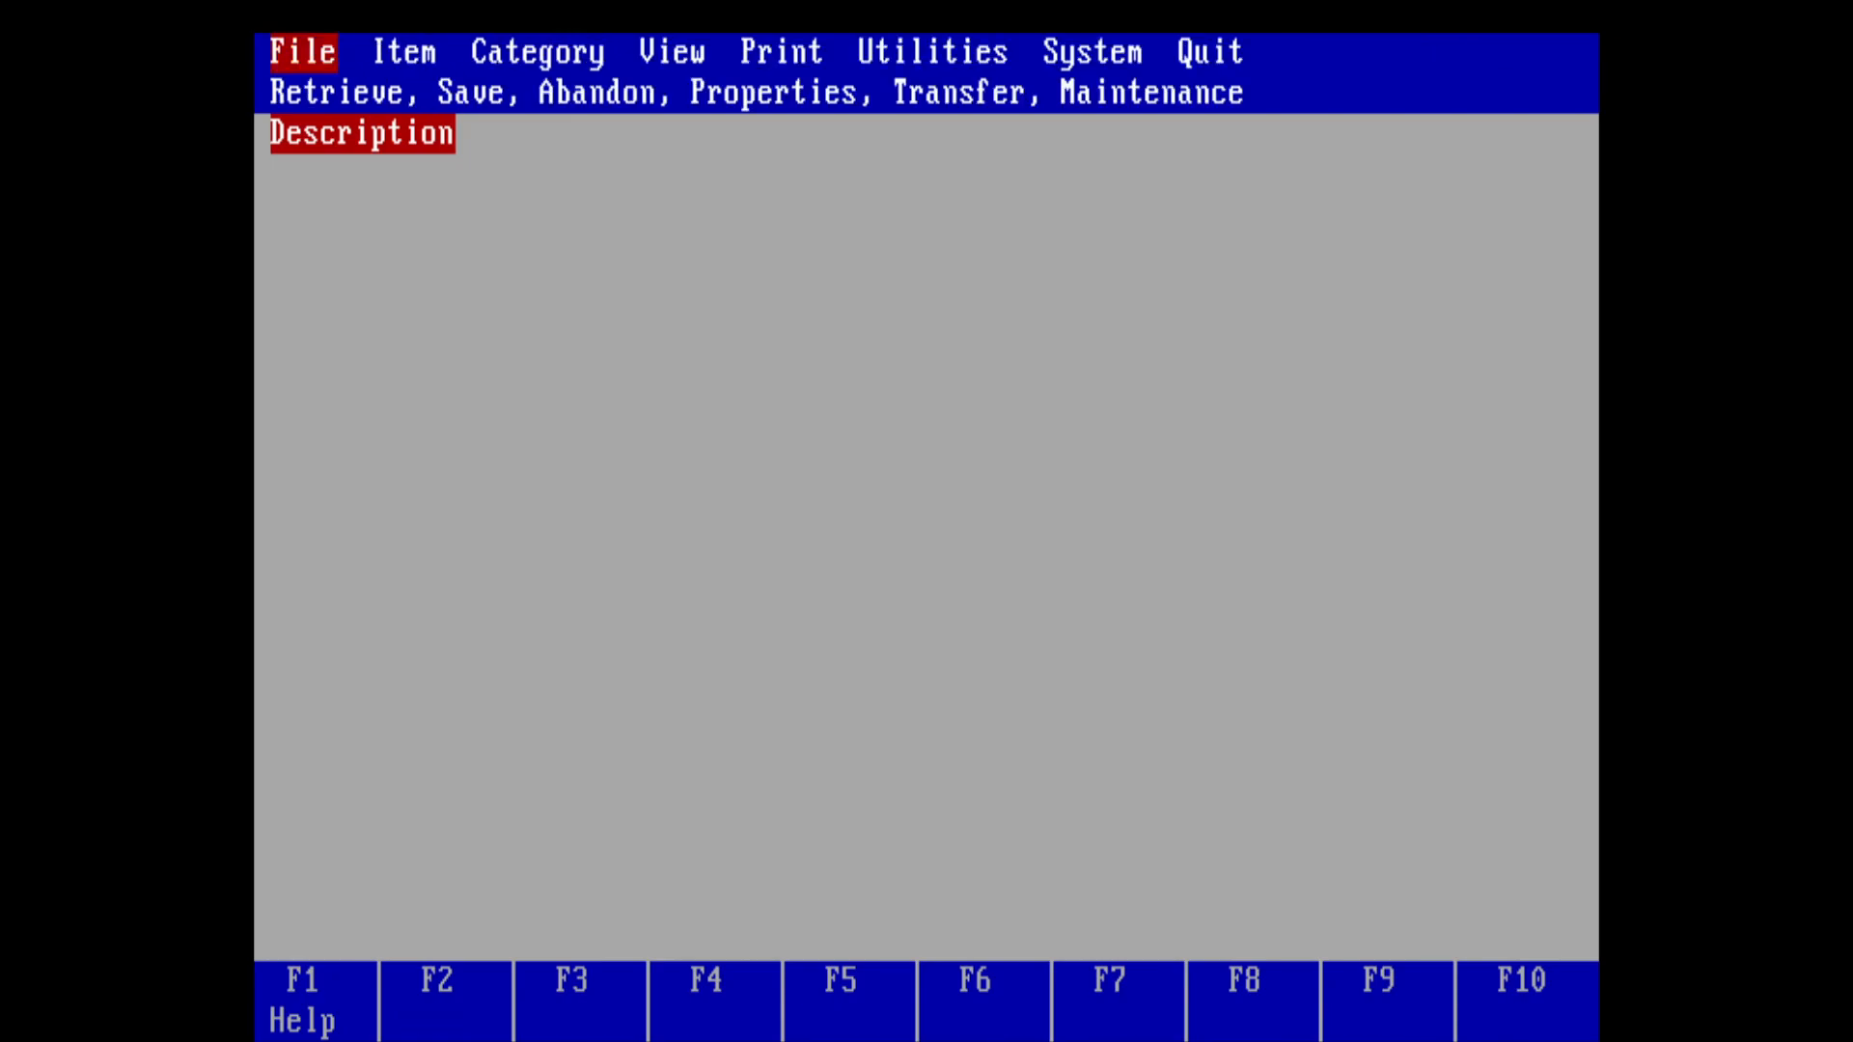
{"action": "key", "text": "Right"}
{"action": "key", "text": "Right"}
{"action": "key", "text": "Right"}
{"action": "key", "text": "Right"}
{"action": "key", "text": "Right"}
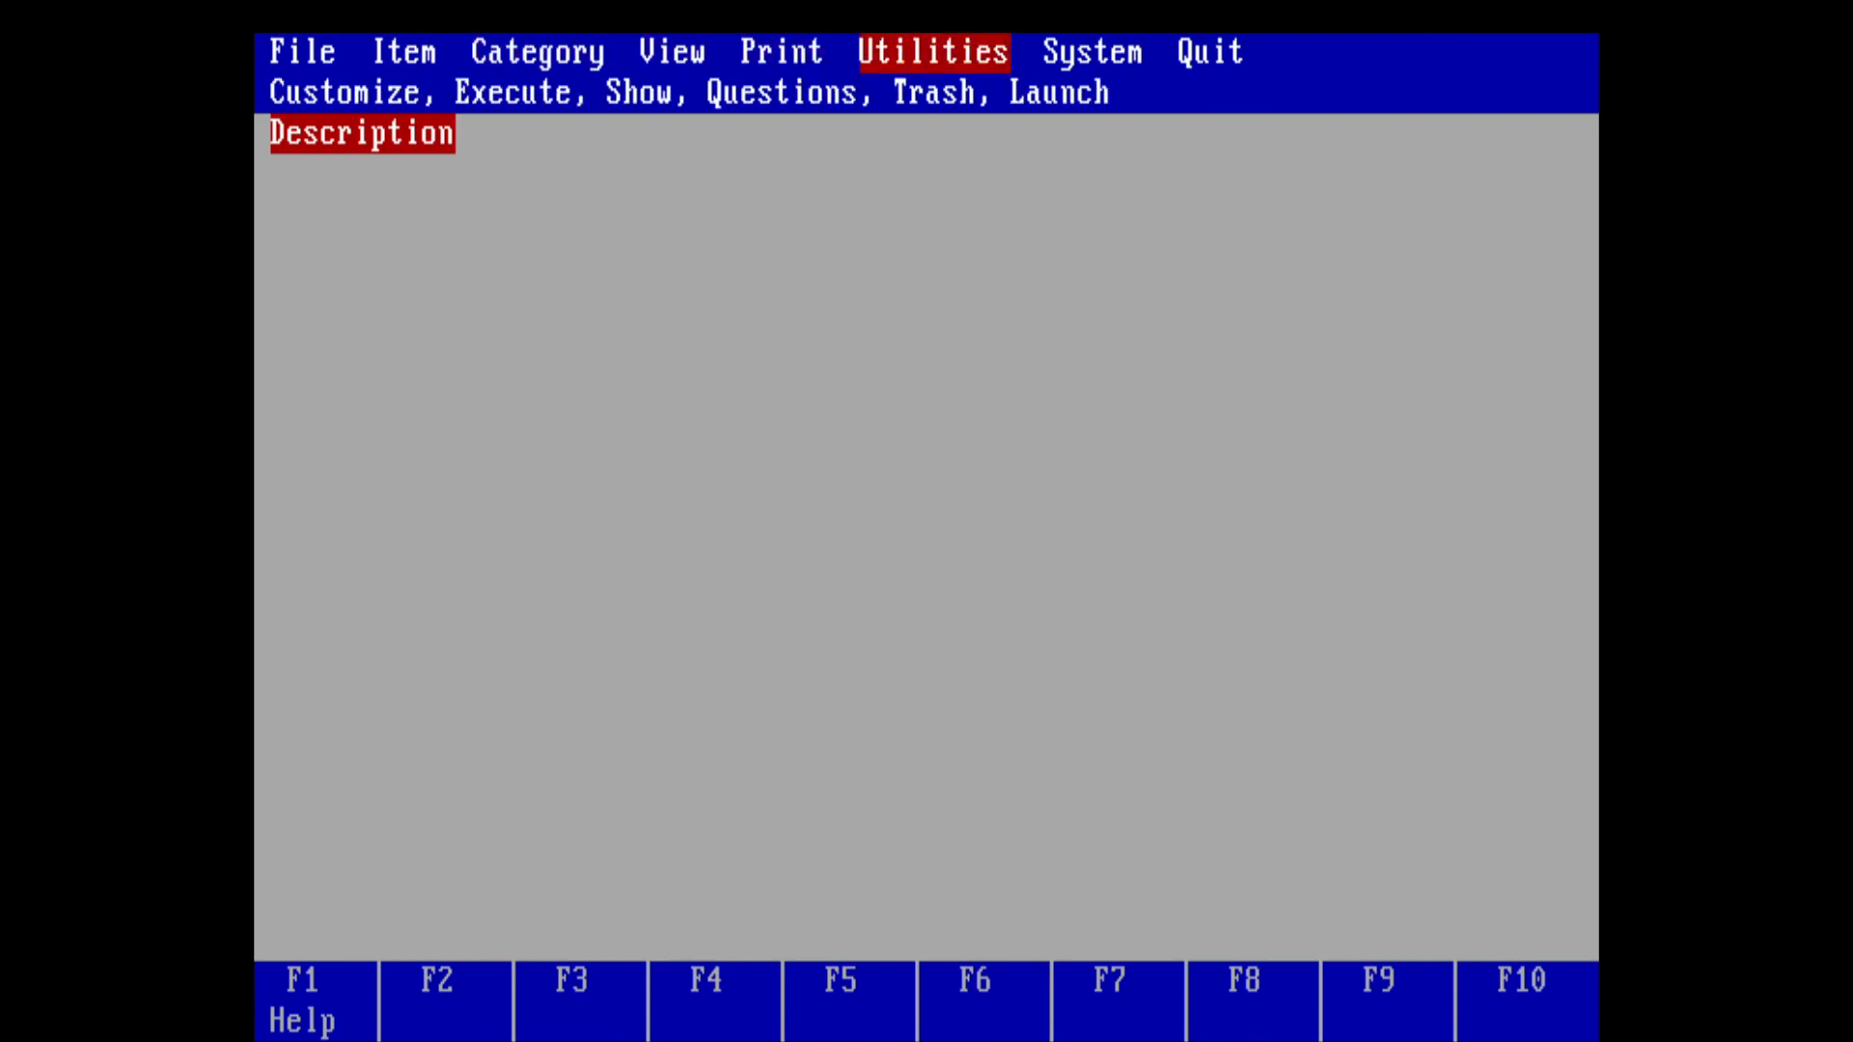
{"action": "key", "text": "Left"}
{"action": "key", "text": "Left"}
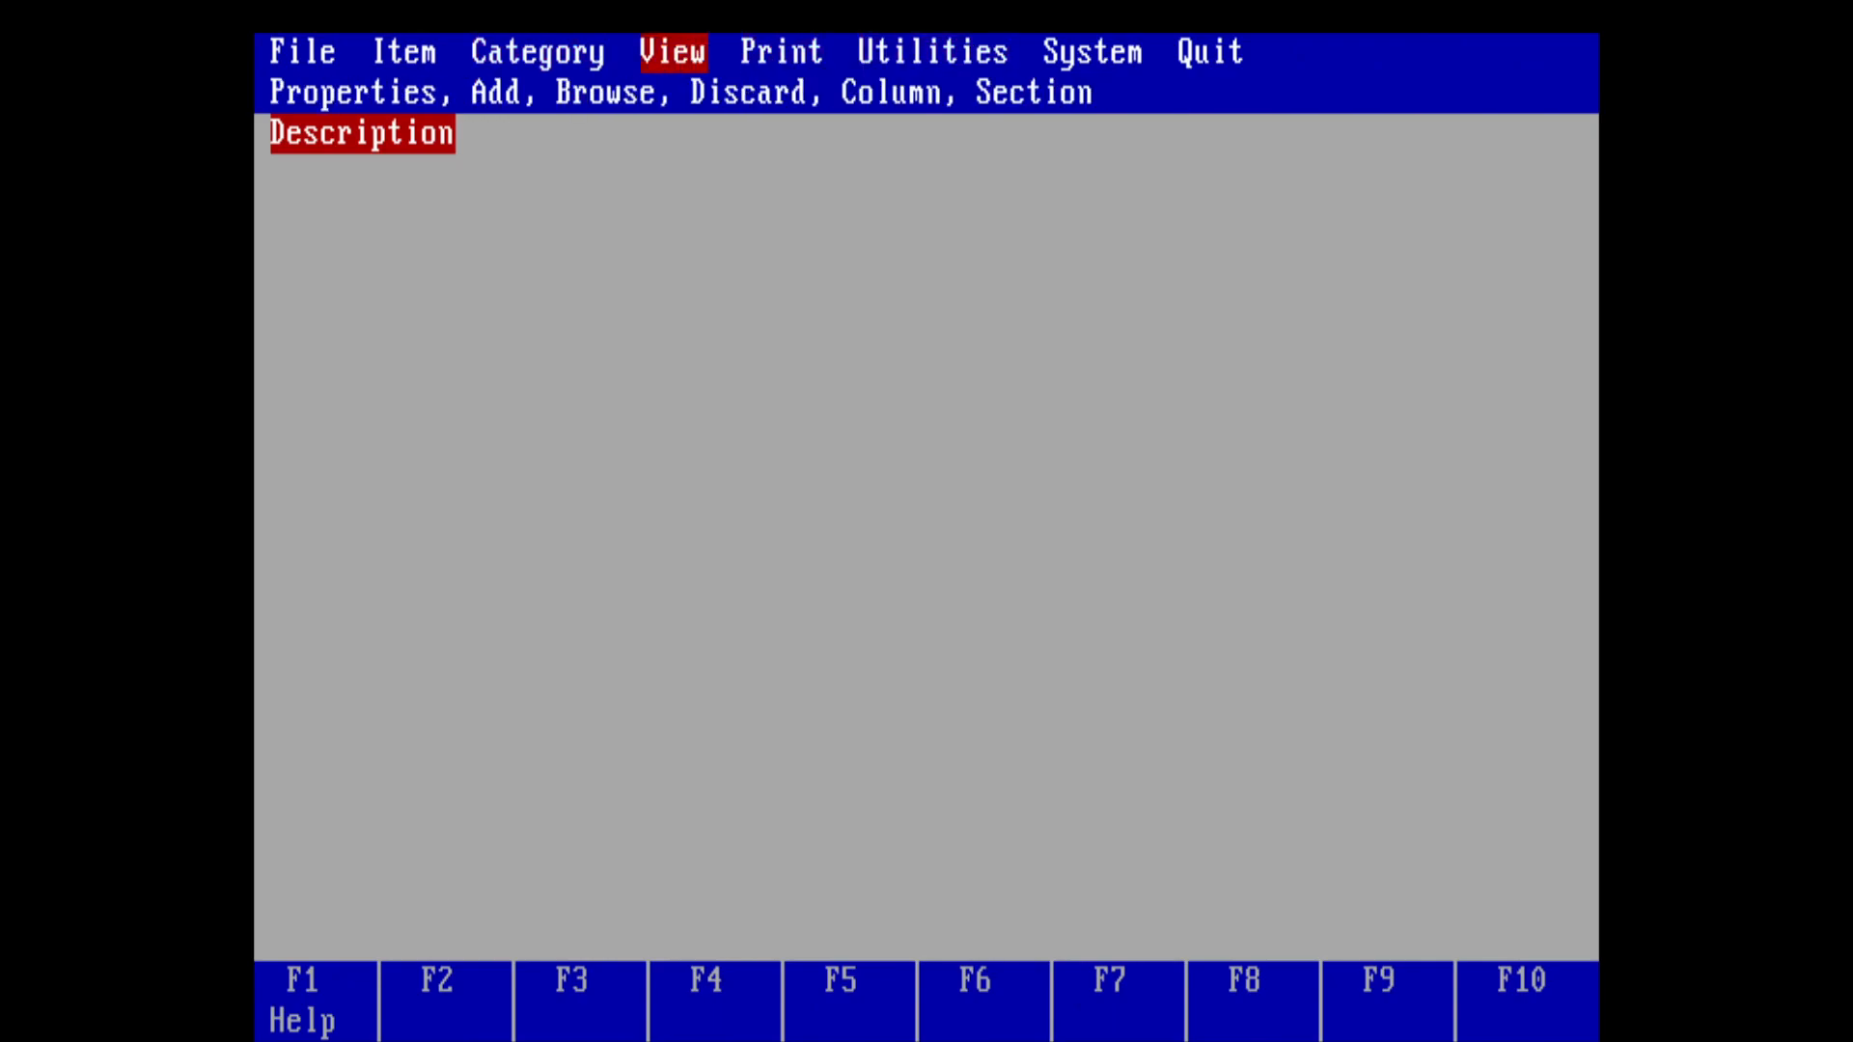
{"action": "key", "text": "Return"}
{"action": "key", "text": "Right"}
{"action": "key", "text": "Right"}
{"action": "key", "text": "Right"}
{"action": "key", "text": "Right"}
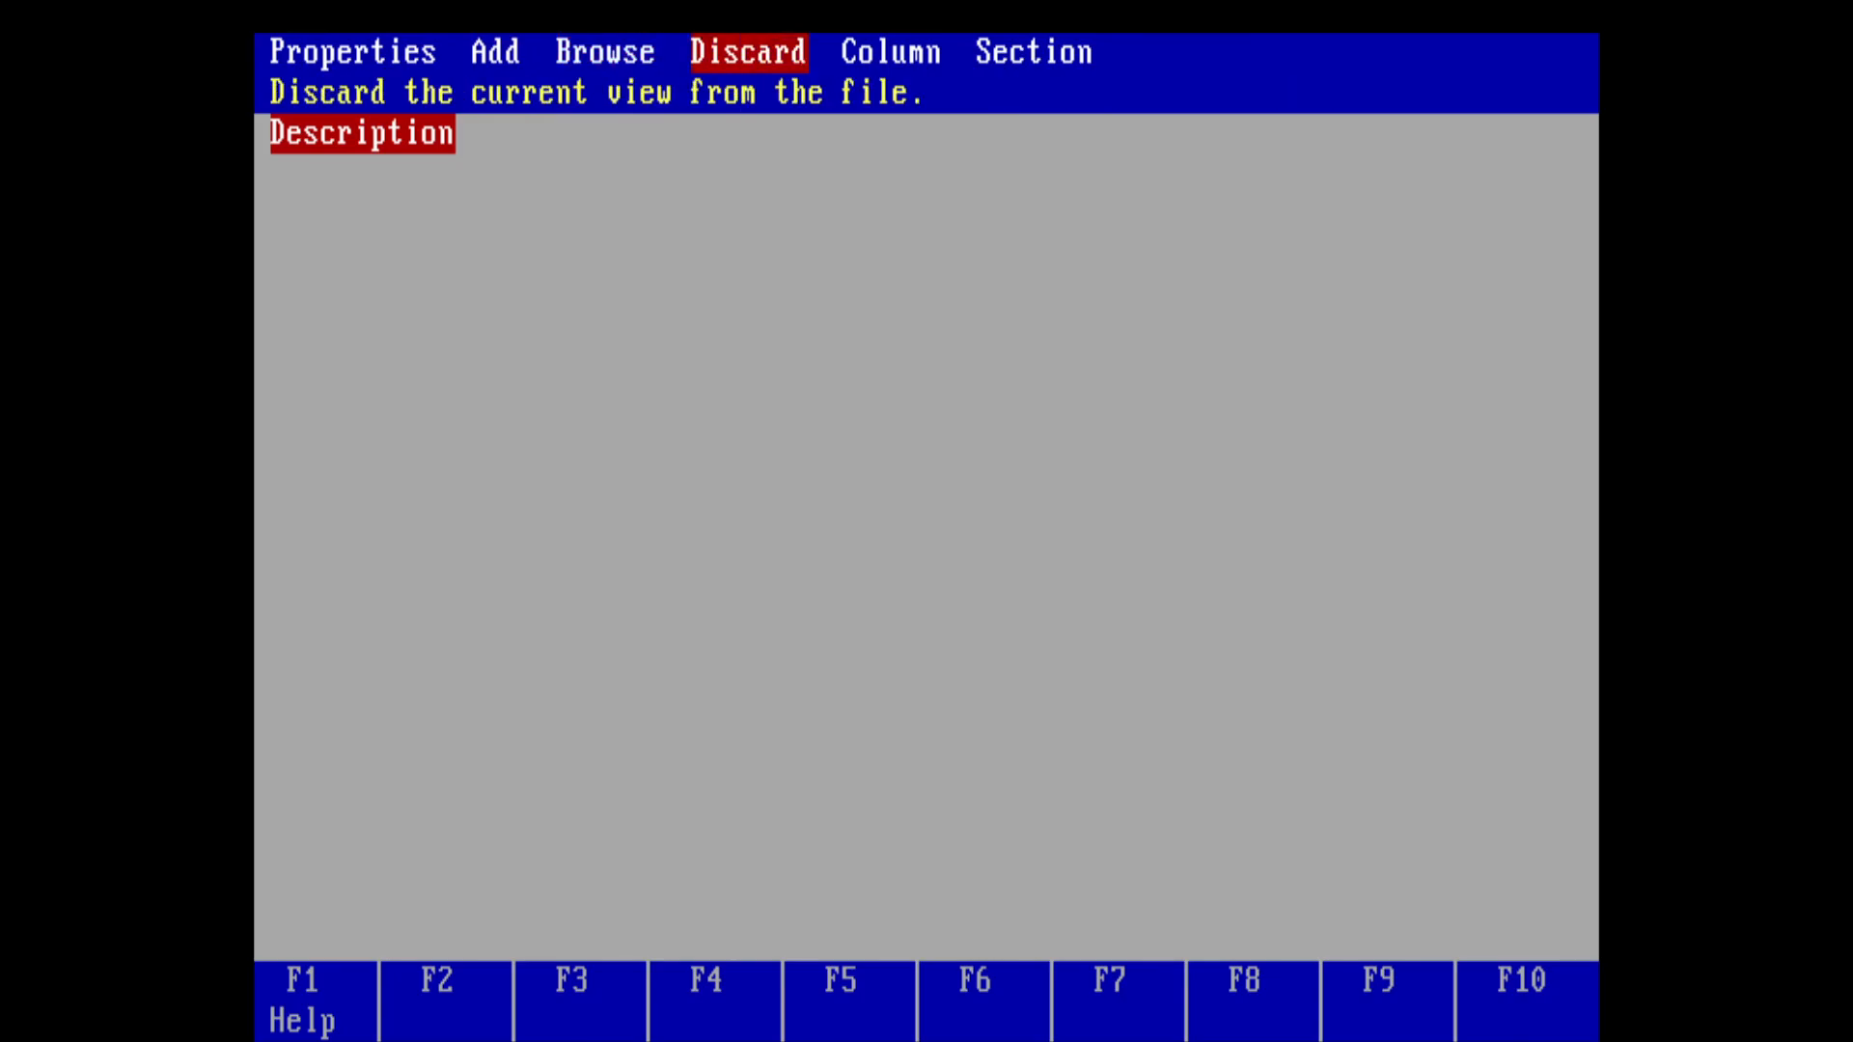
{"action": "key", "text": "Return"}
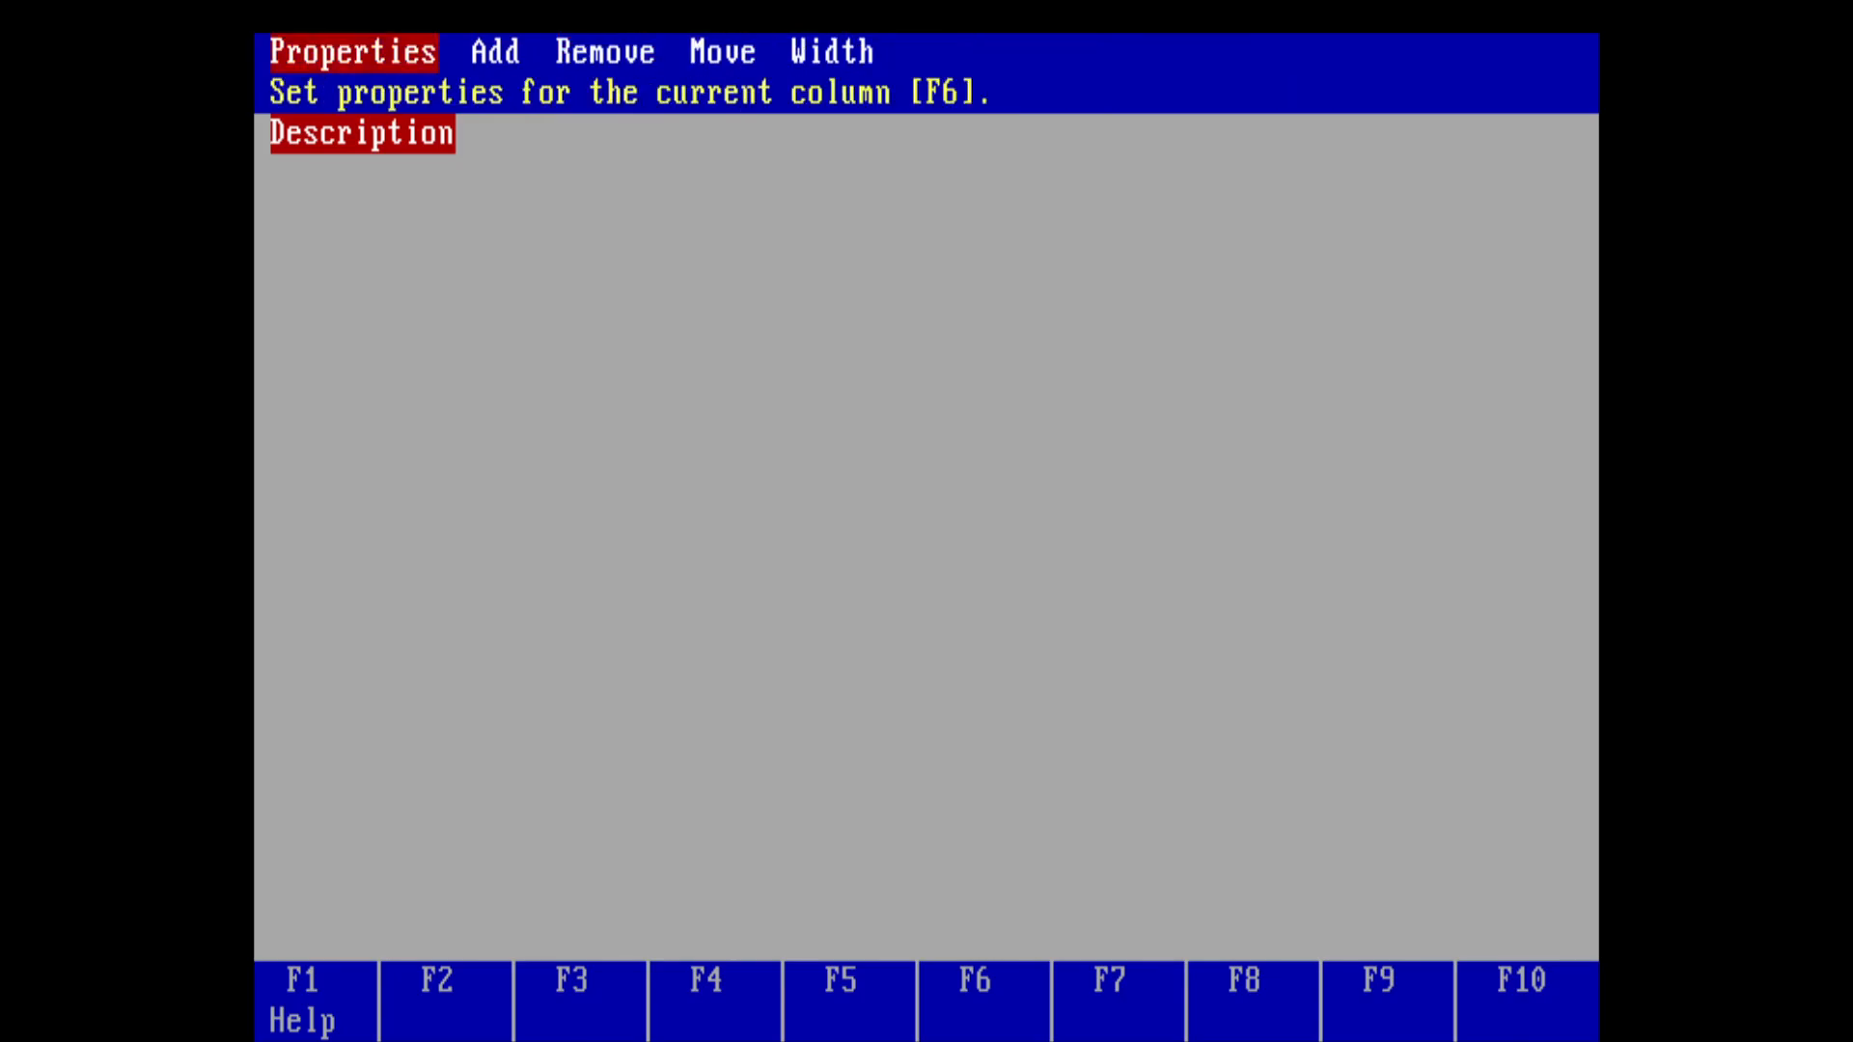
{"action": "key", "text": "Right"}
{"action": "key", "text": "Return"}
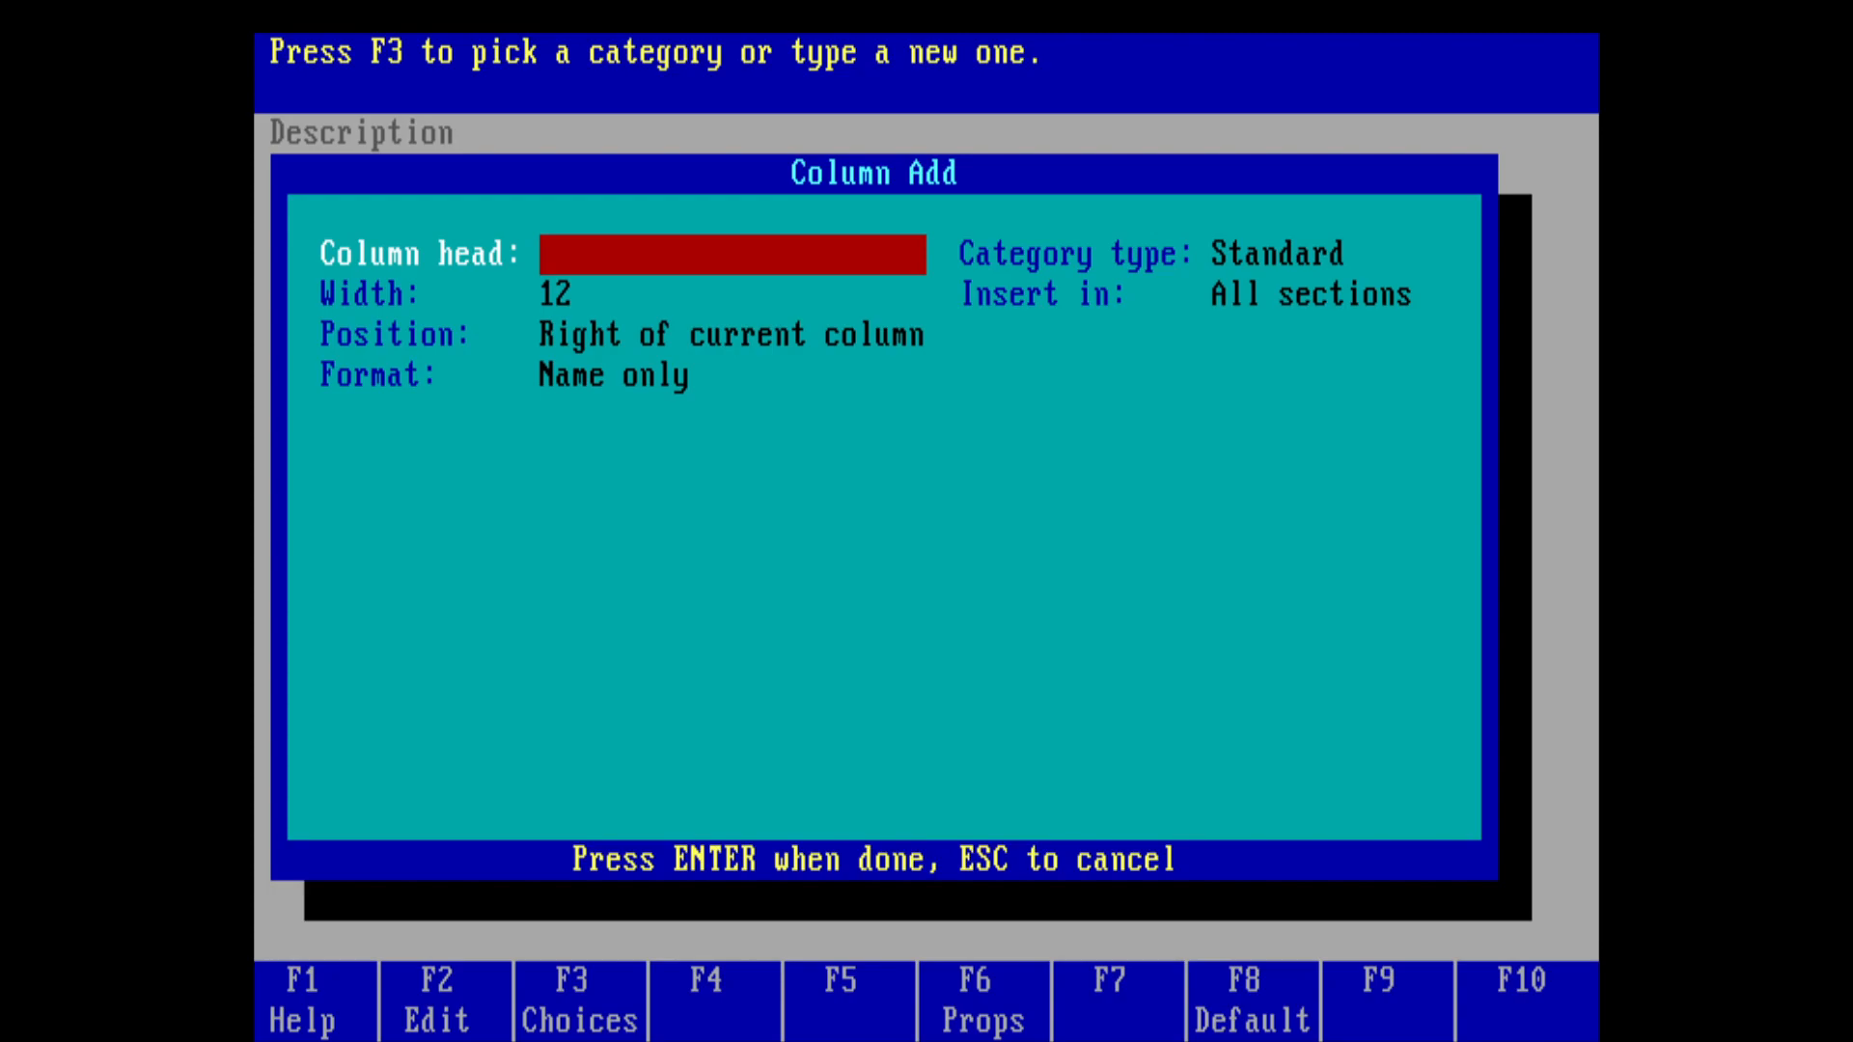
Step: Set the new column's head to the existing Person category
{"action": "key", "text": "shift"}
{"action": "type", "text": "PR"}
{"action": "key", "text": "BackSpace"}
{"action": "type", "text": "r"}
{"action": "key", "text": "BackSpace"}
{"action": "key", "text": "BackSpace"}
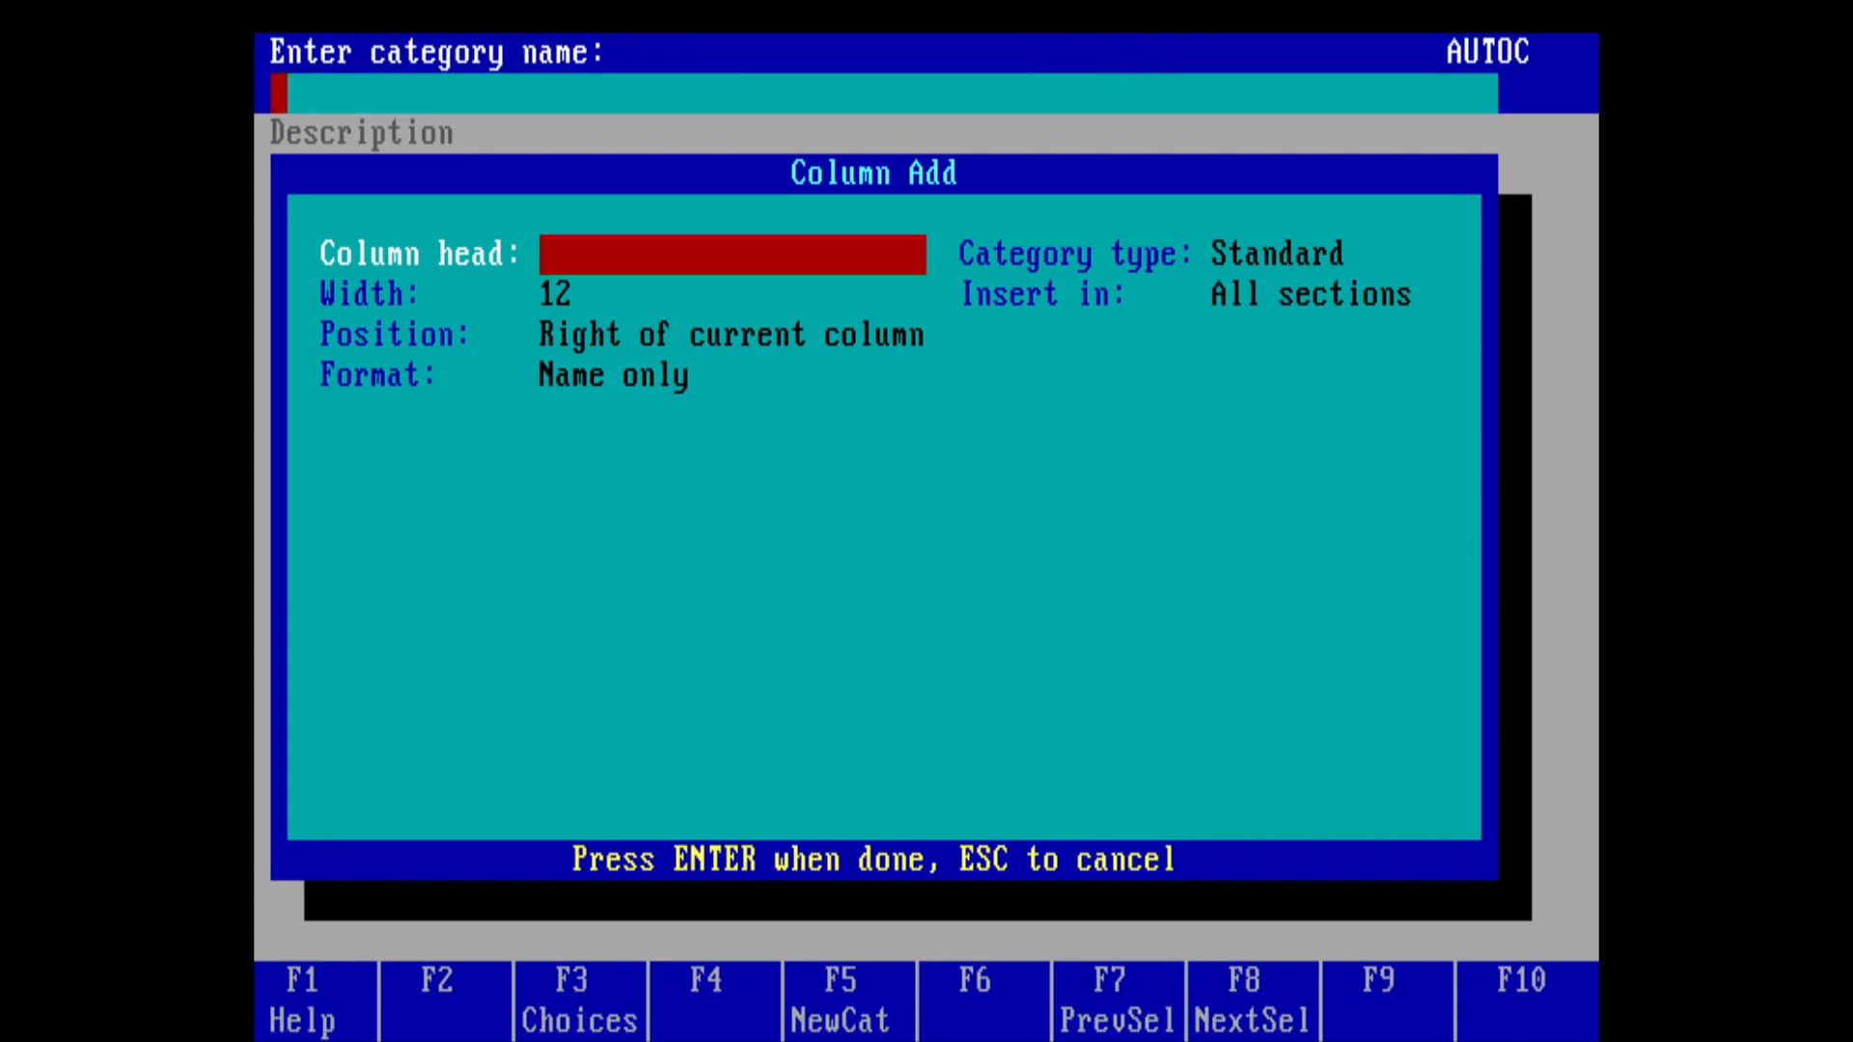
{"action": "type", "text": "Per"}
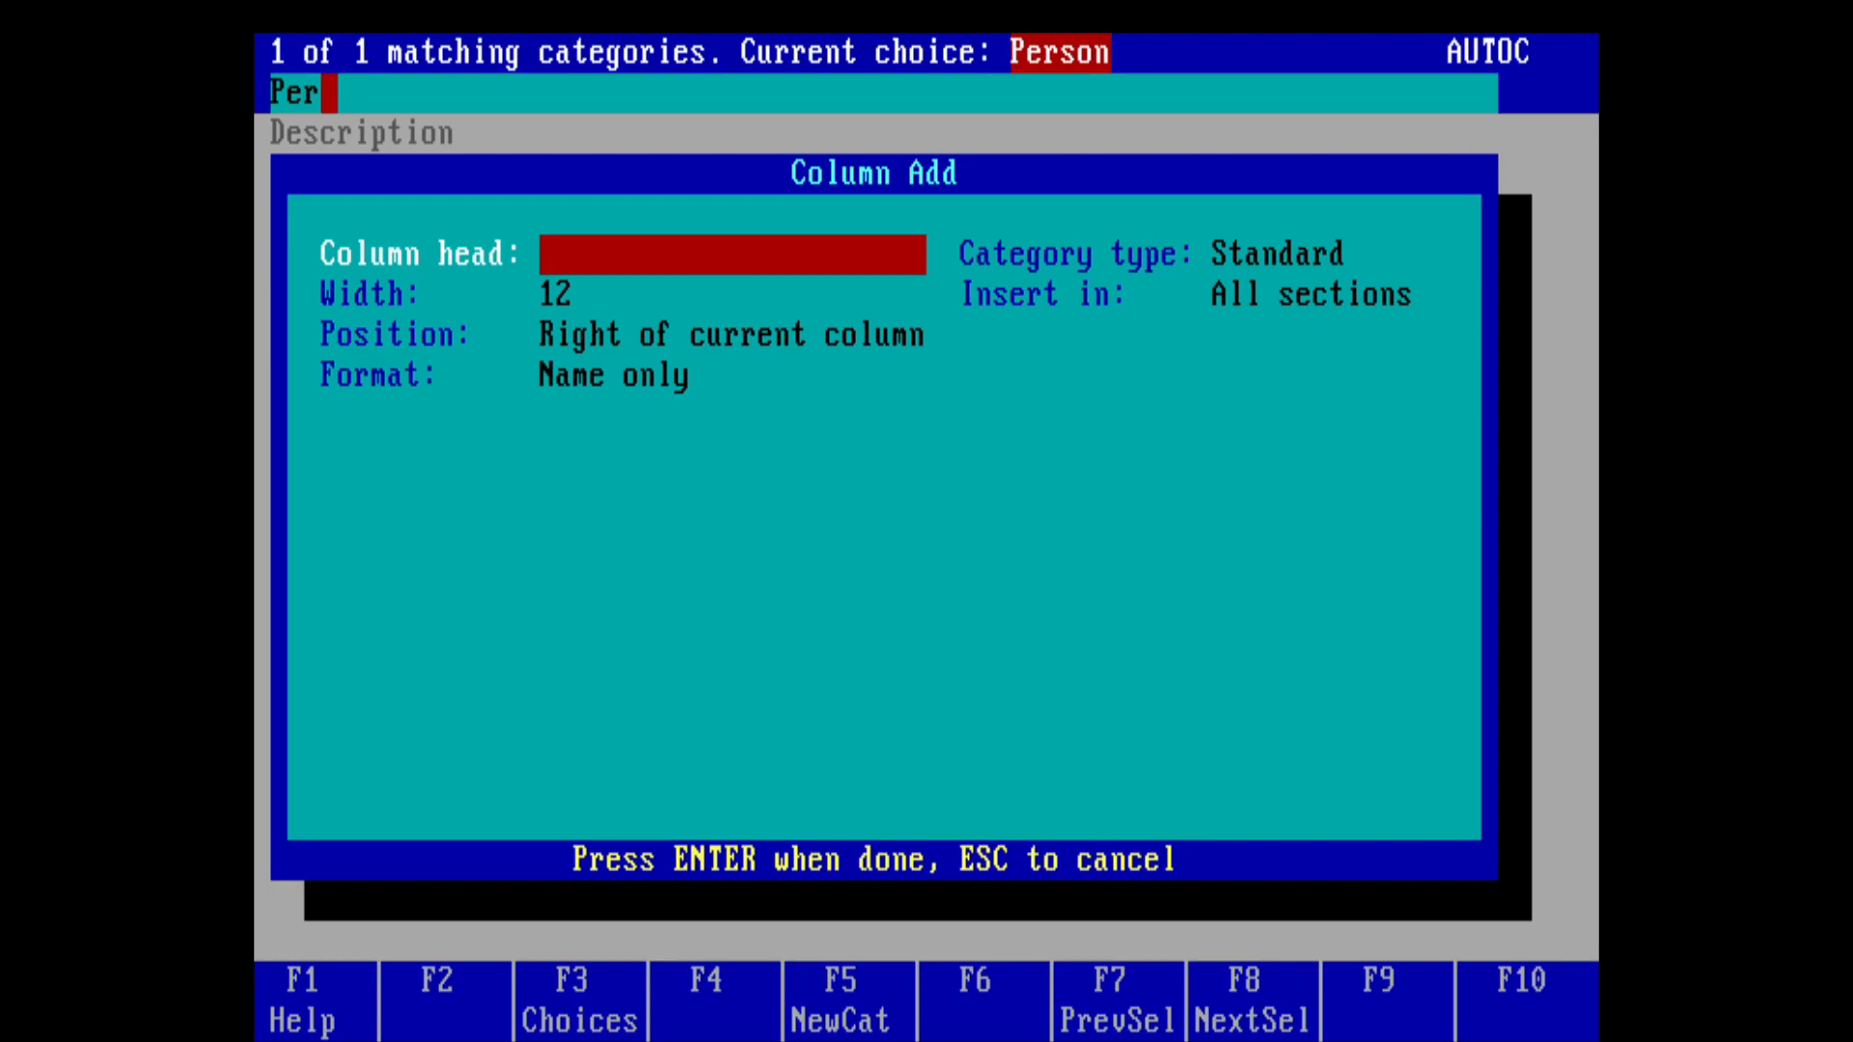
{"action": "key", "text": "Return"}
Step: Set the Person column's width to 20 and add it to the Projects view
{"action": "key", "text": "Down"}
{"action": "key", "text": "Down"}
{"action": "key", "text": "Down"}
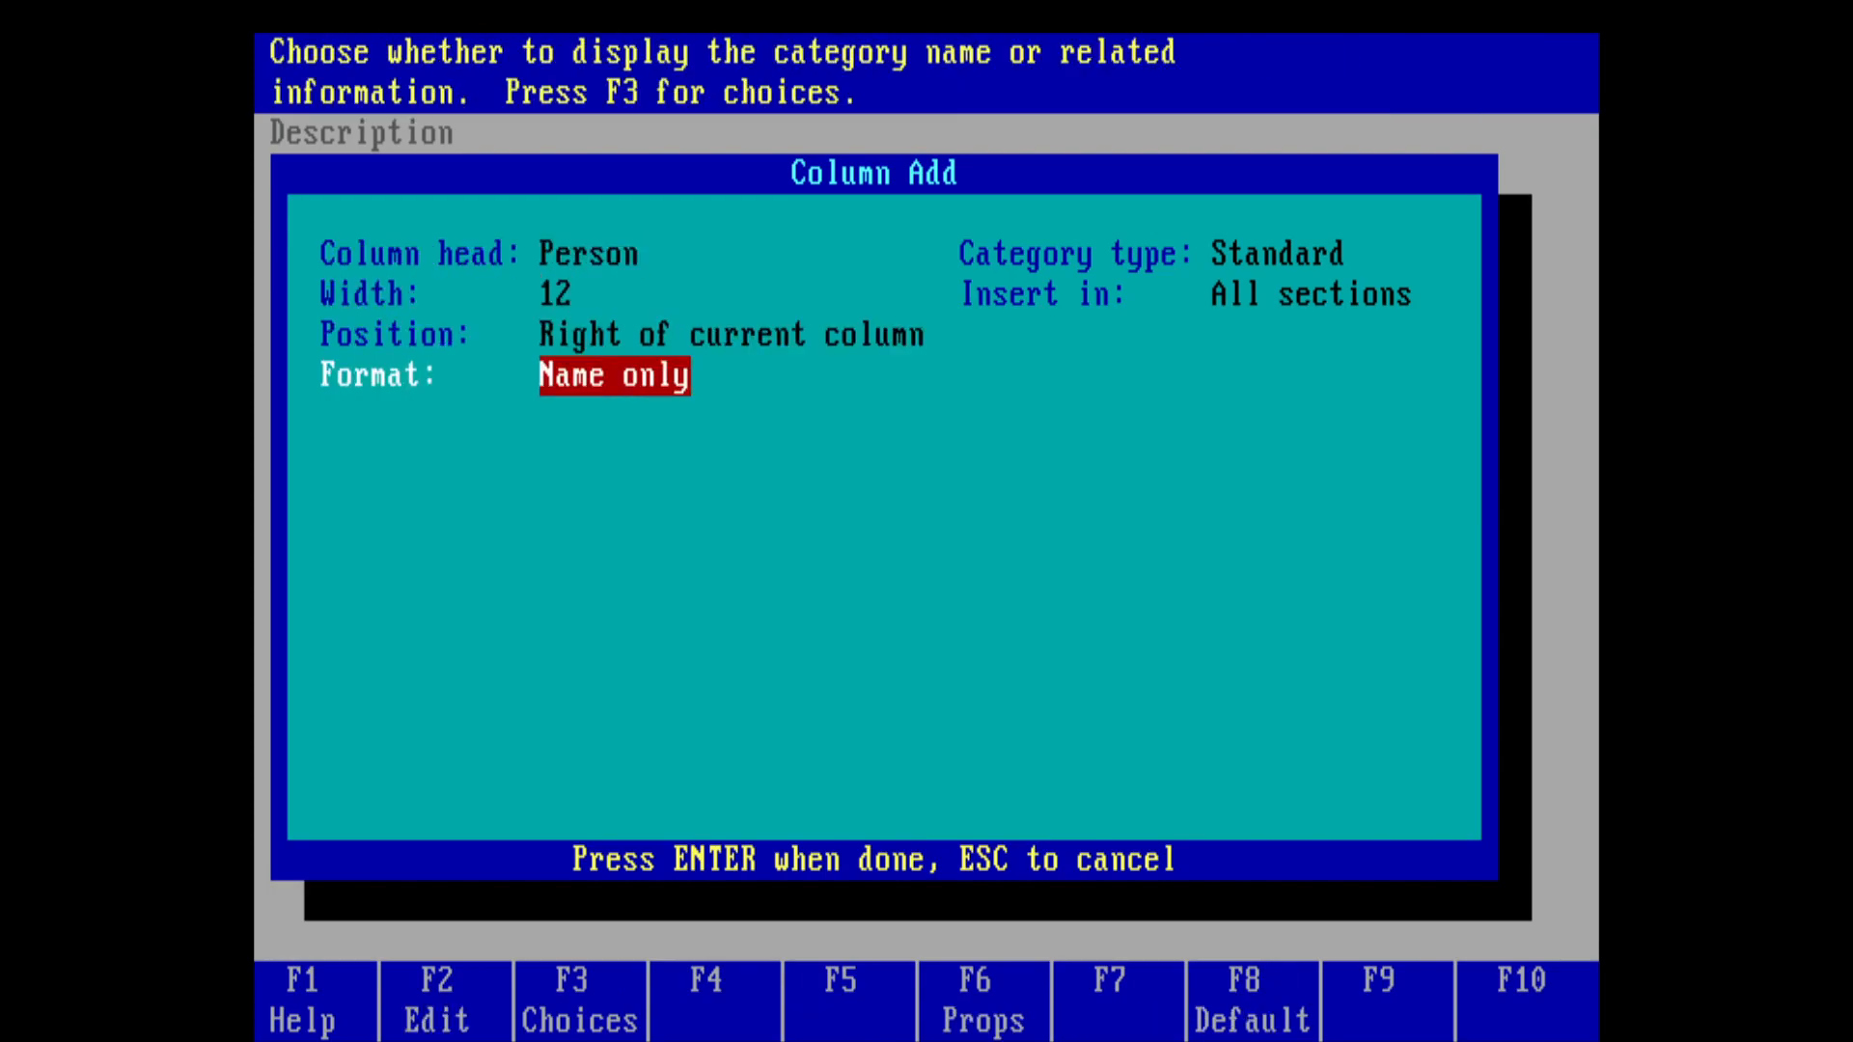
{"action": "key", "text": "Up"}
{"action": "key", "text": "Up"}
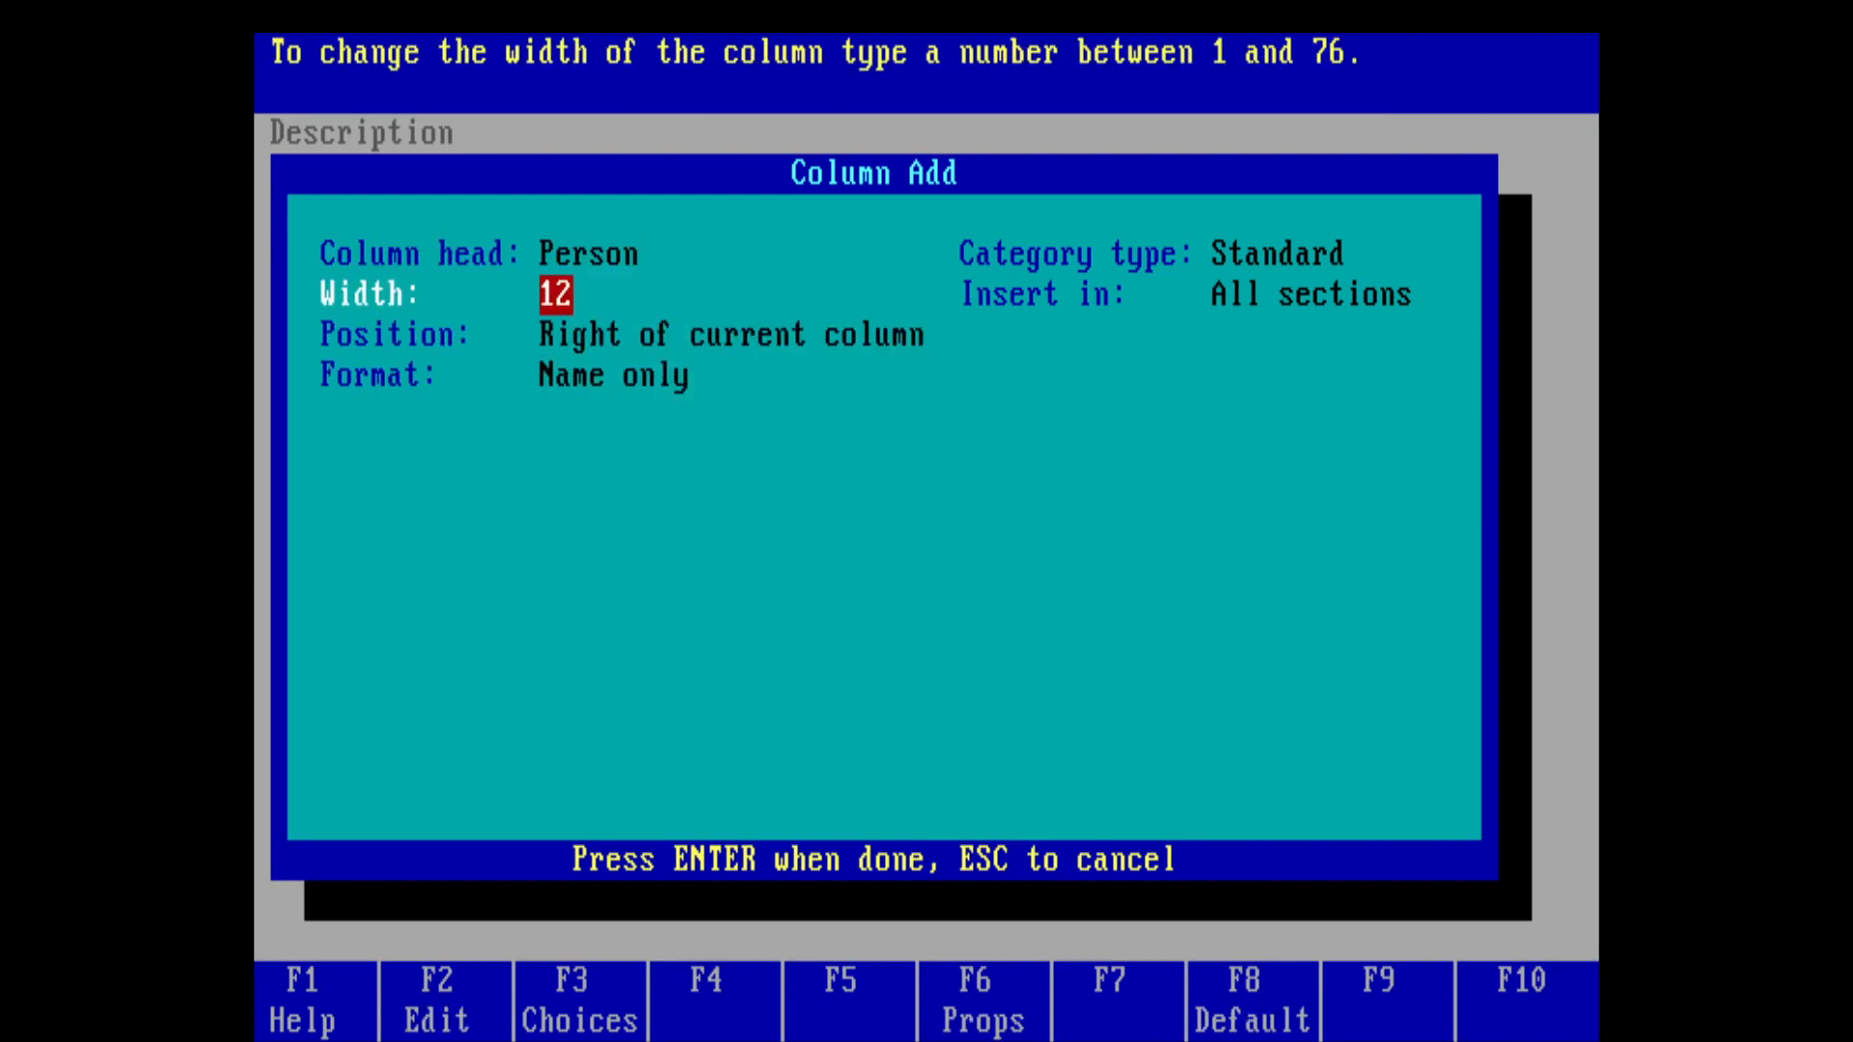
{"action": "type", "text": "20"}
{"action": "key", "text": "Return"}
{"action": "key", "text": "Right"}
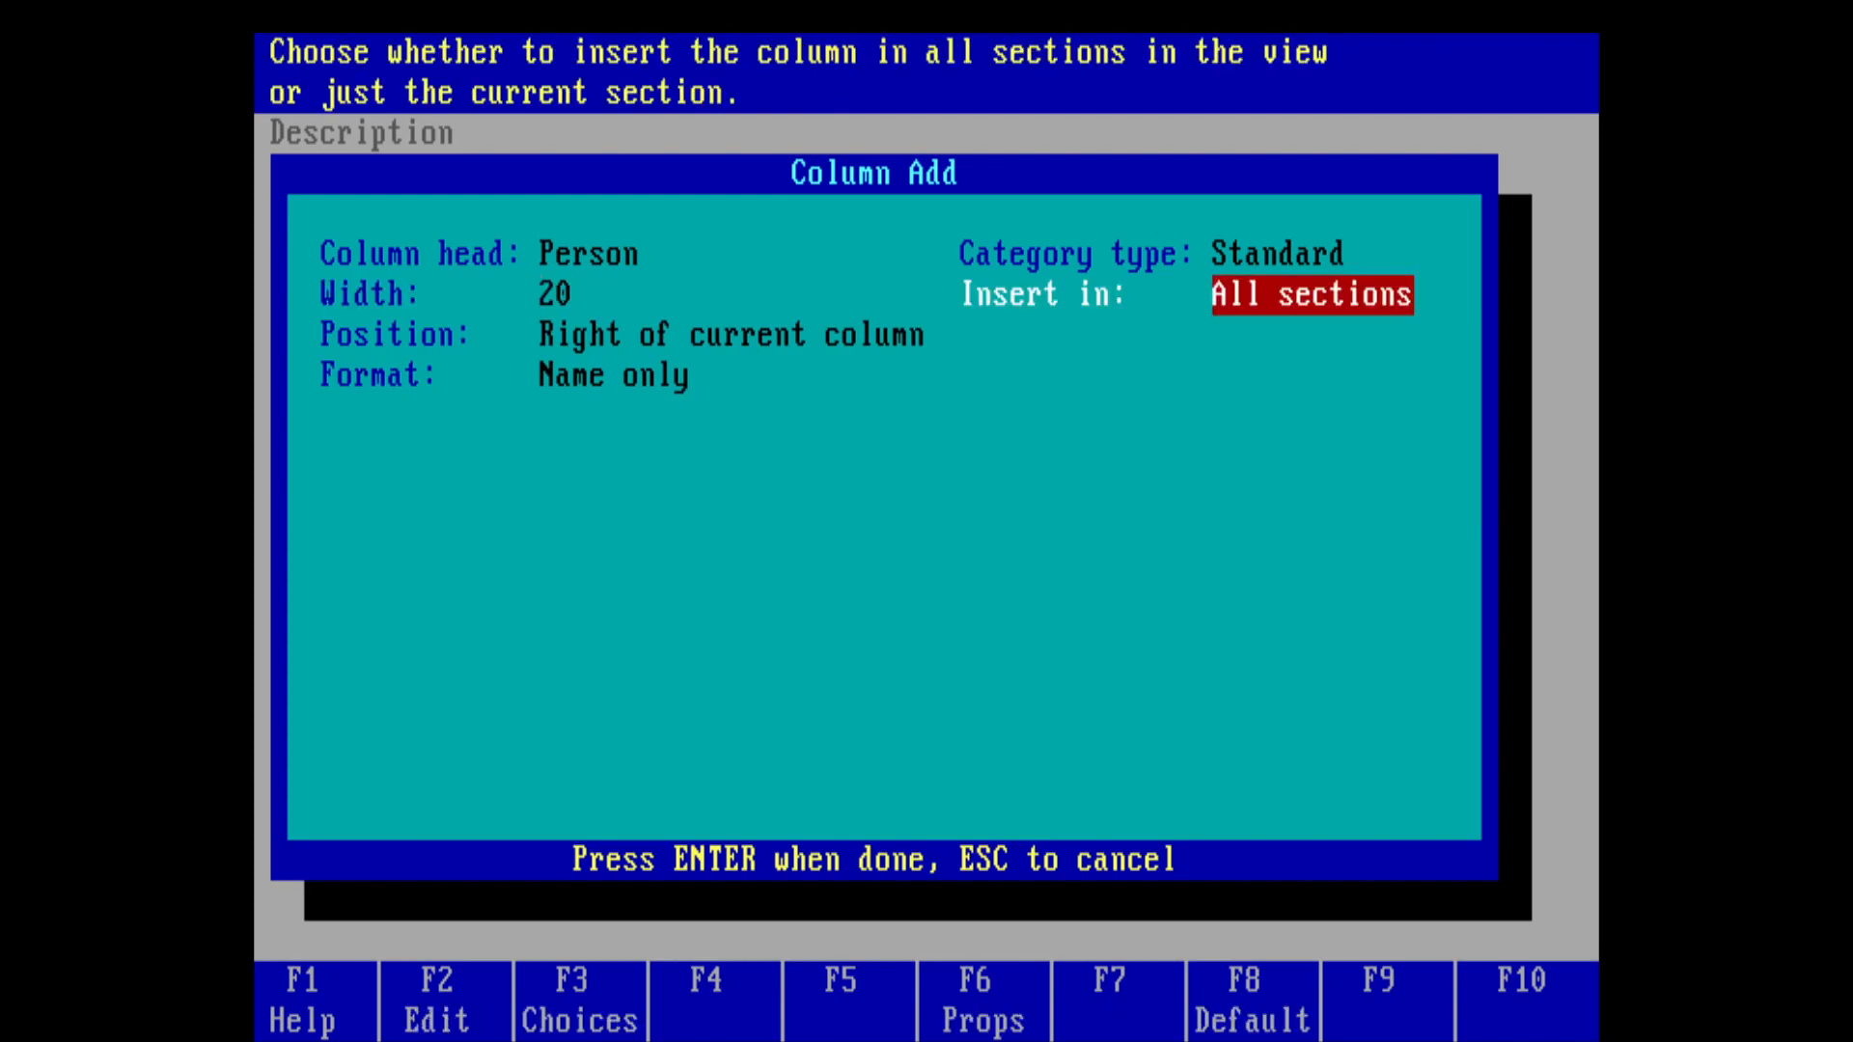
{"action": "key", "text": "Left"}
{"action": "key", "text": "Return"}
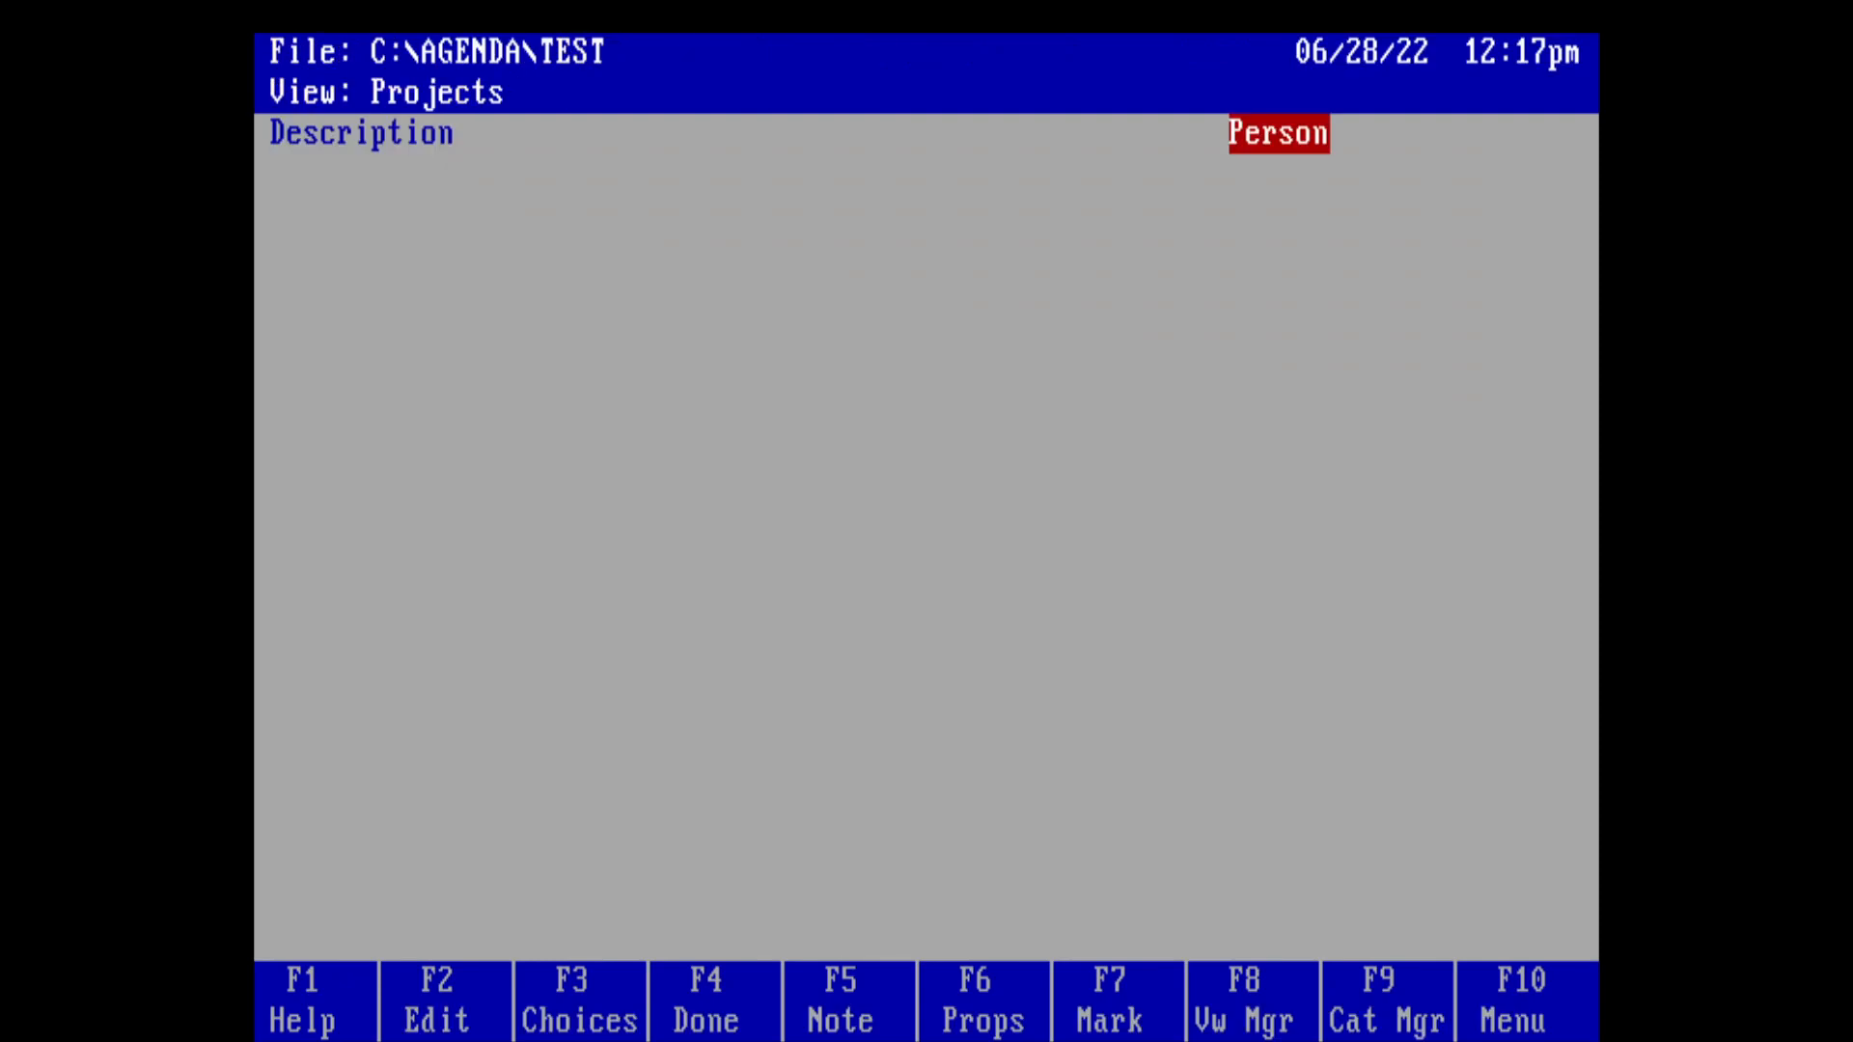
{"action": "key", "text": "Left"}
{"action": "key", "text": "Right"}
{"action": "key", "text": "Left"}
{"action": "key", "text": "Right"}
{"action": "key", "text": "Left"}
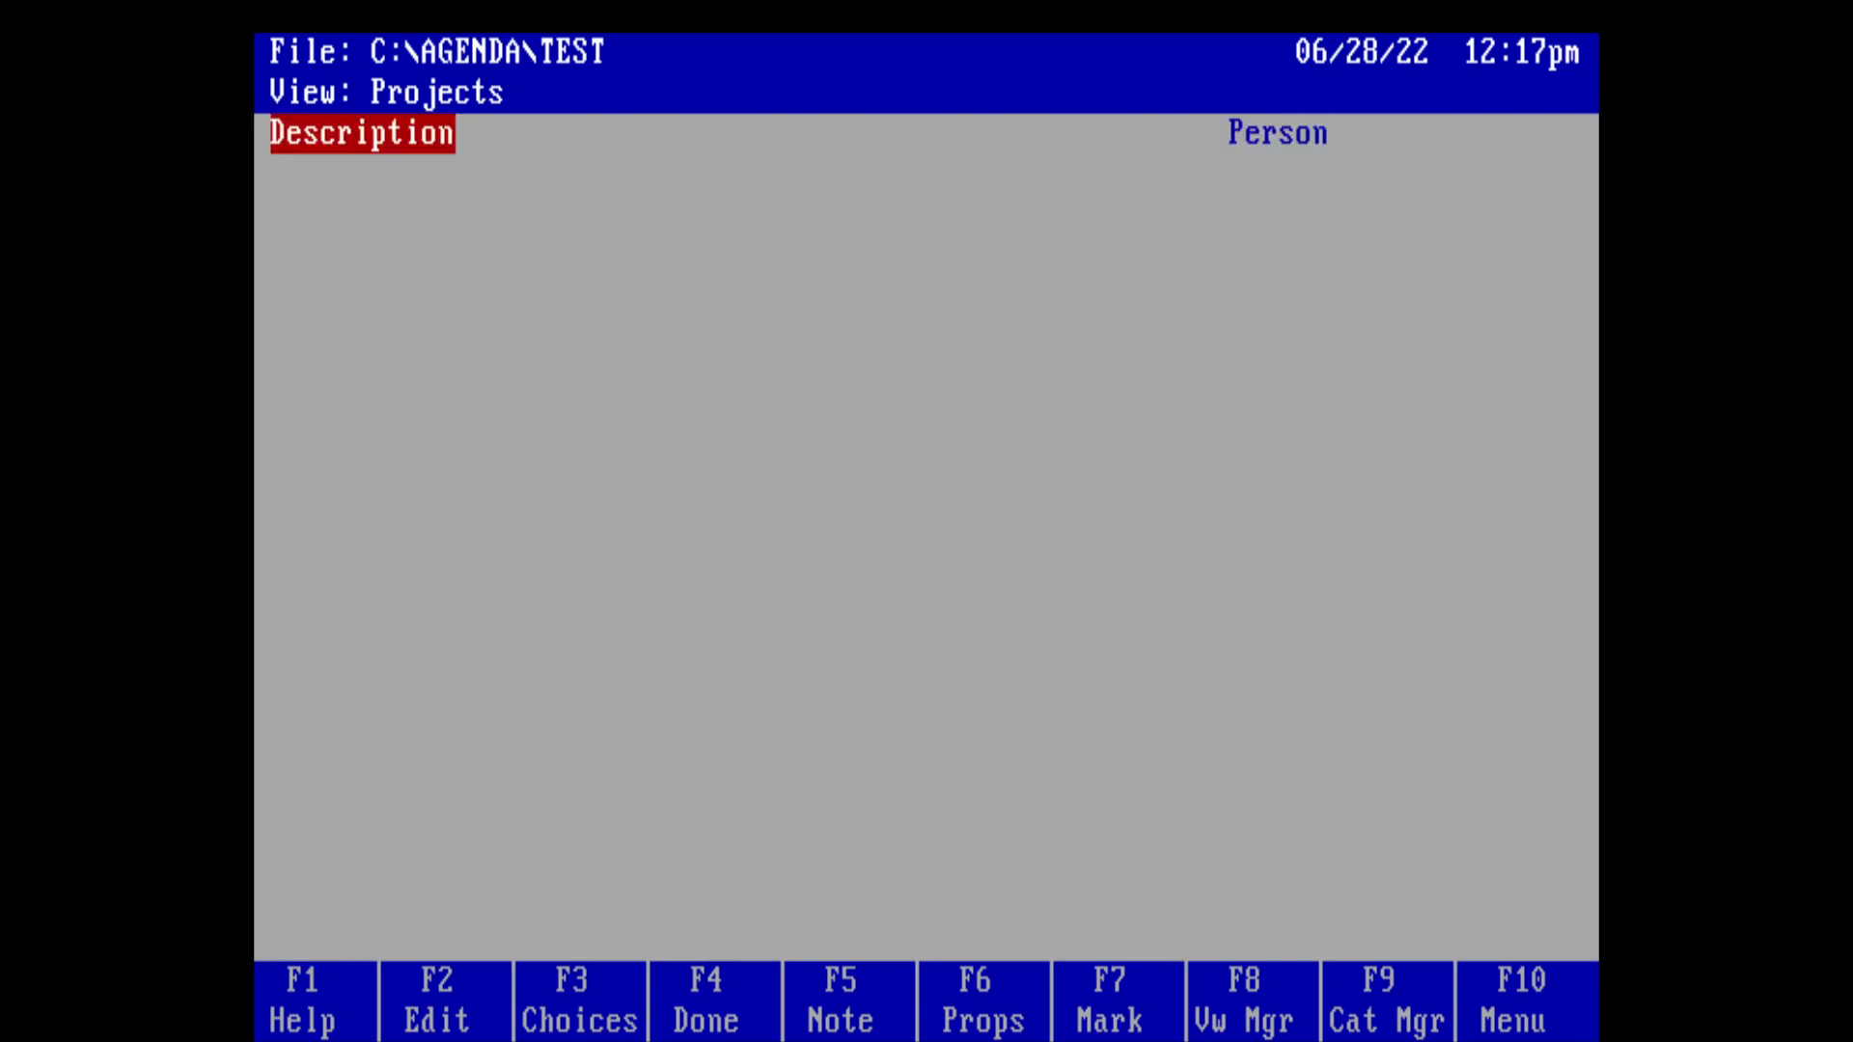
Step: Start adding another column in the Projects view with the existing Priority category as its head
{"action": "key", "text": "F10"}
{"action": "key", "text": "Right"}
{"action": "key", "text": "Right"}
{"action": "key", "text": "Right"}
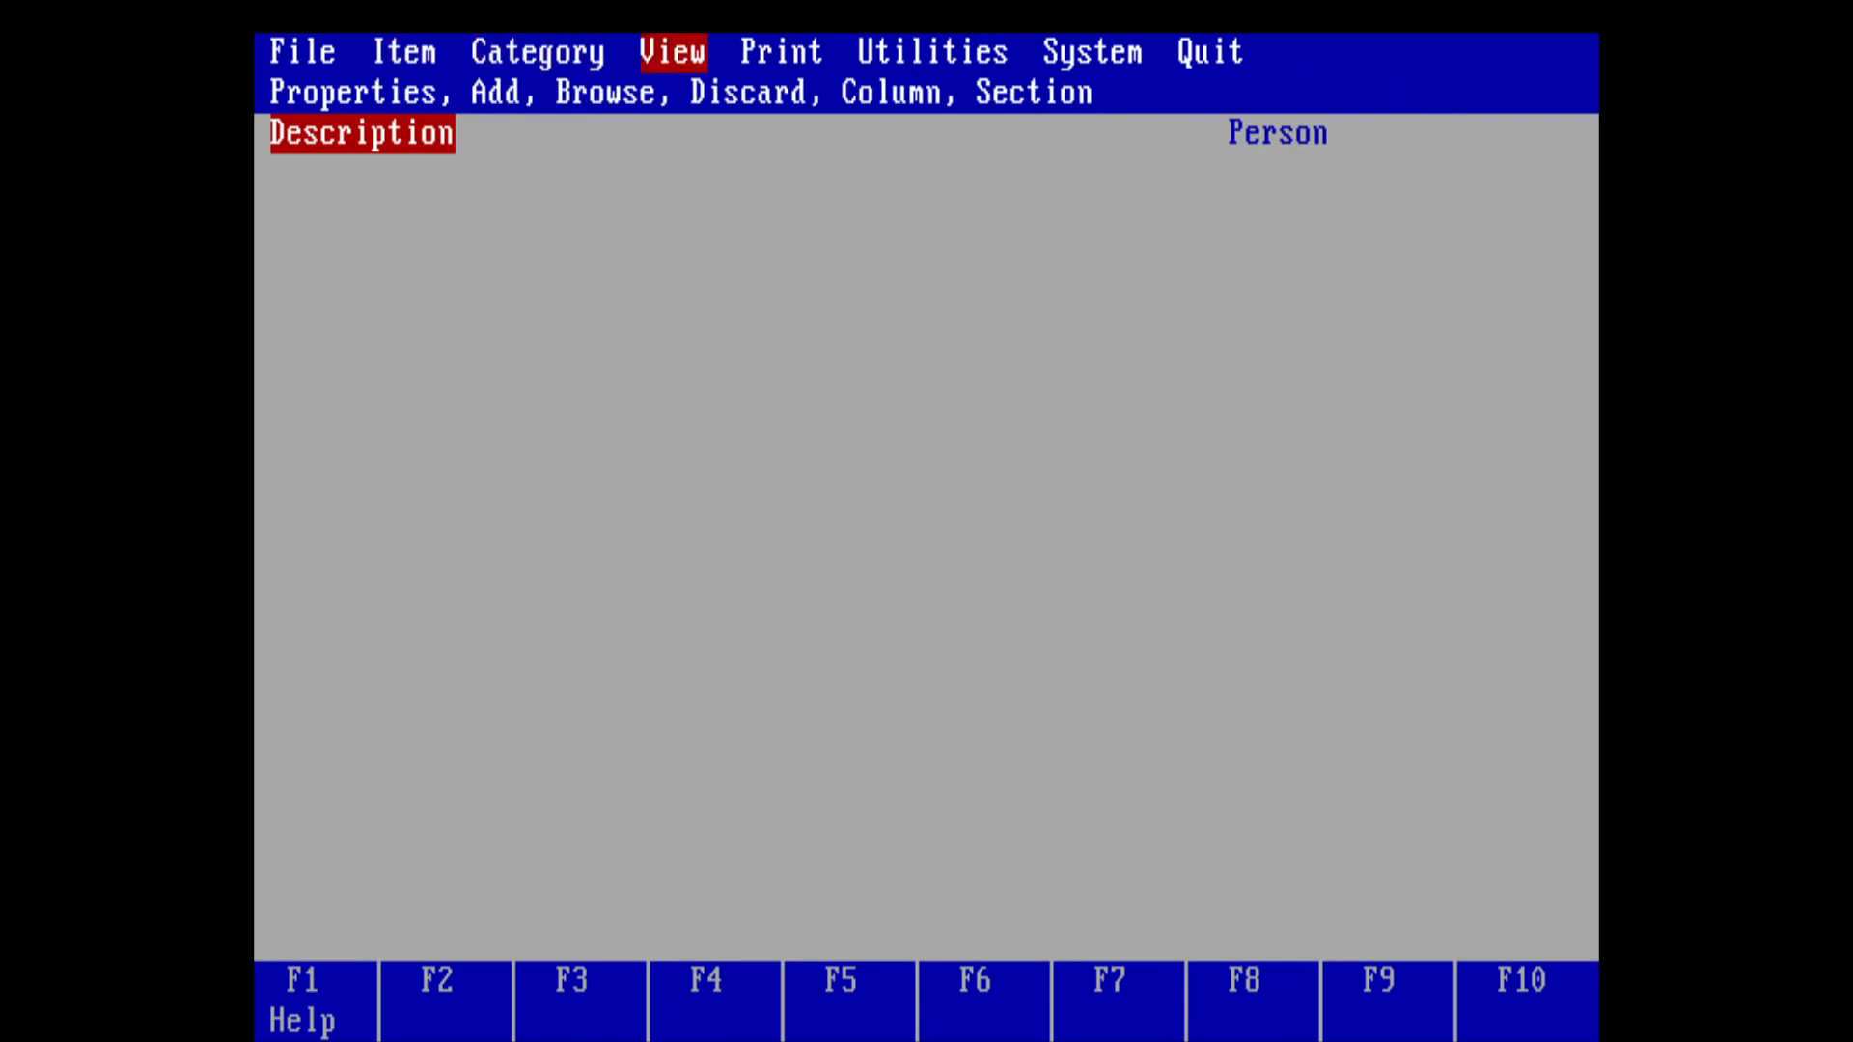
{"action": "key", "text": "Return"}
{"action": "key", "text": "Right"}
{"action": "key", "text": "Right"}
{"action": "key", "text": "Right"}
{"action": "key", "text": "Right"}
{"action": "key", "text": "Return"}
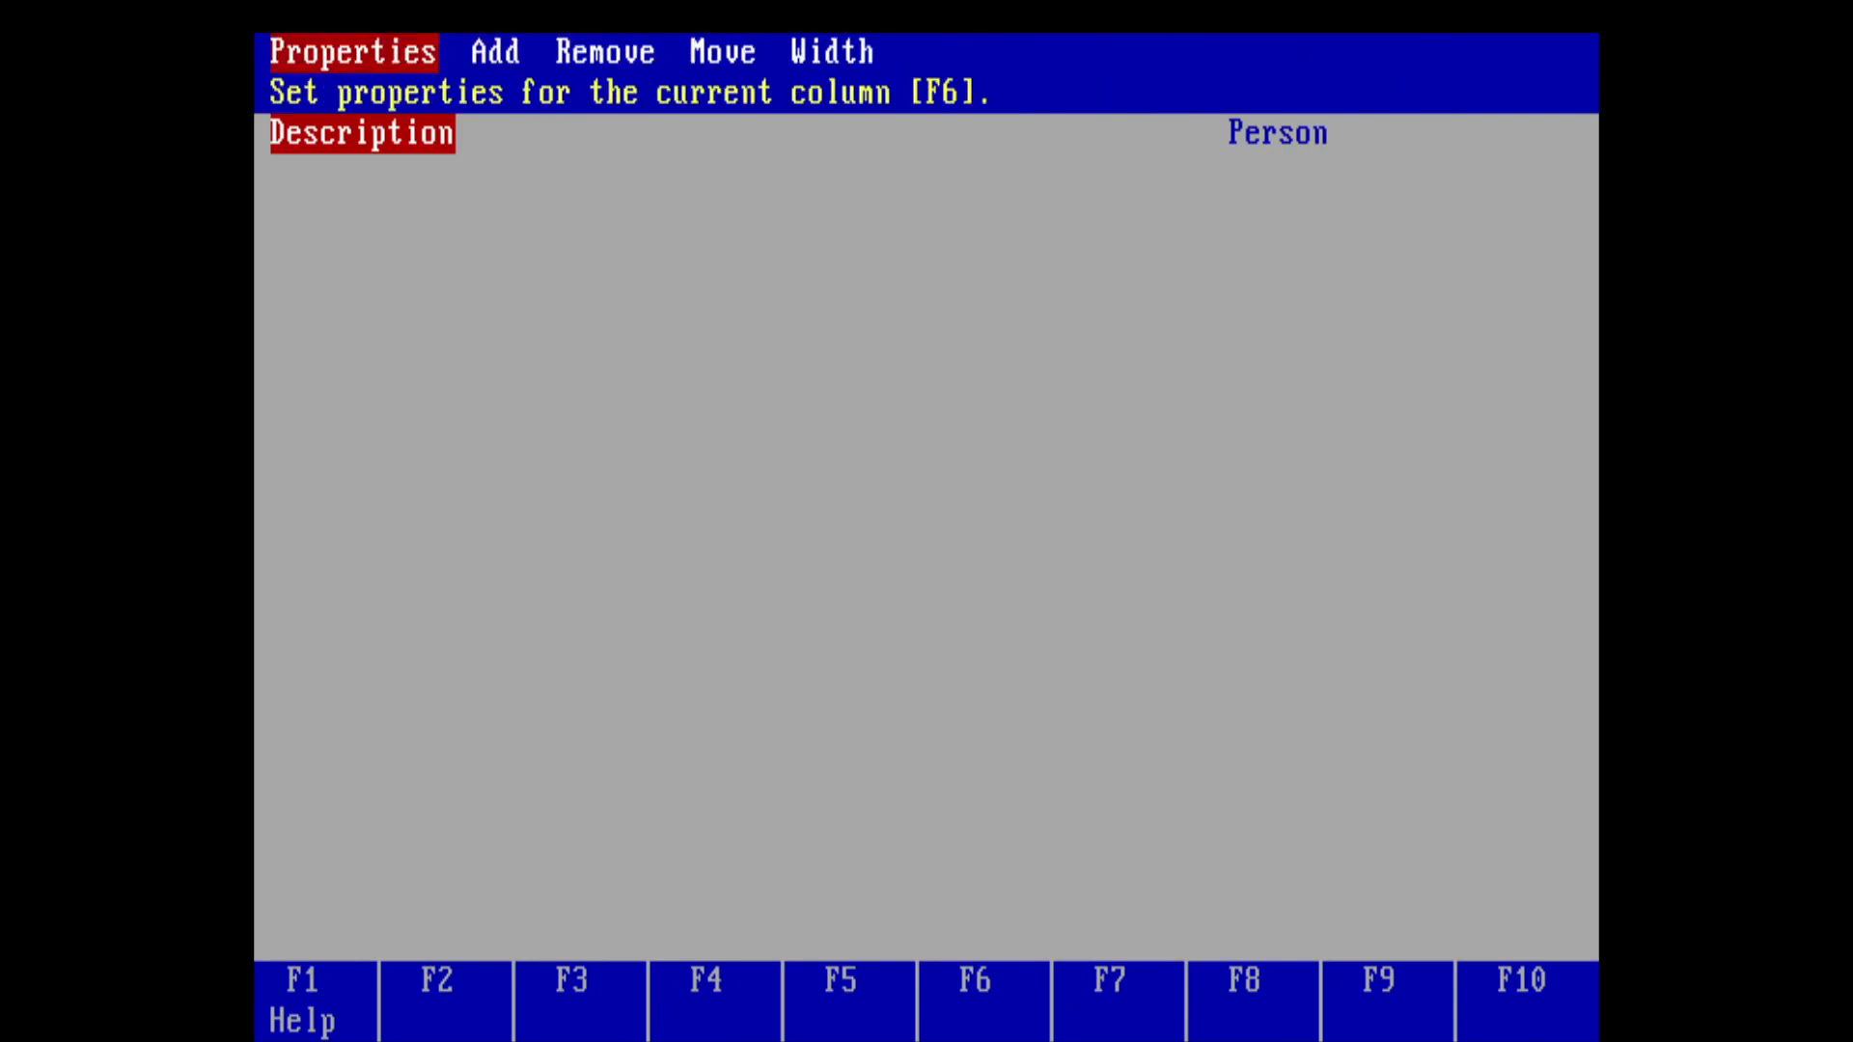
{"action": "key", "text": "Right"}
{"action": "key", "text": "Right"}
{"action": "key", "text": "Left"}
{"action": "key", "text": "Return"}
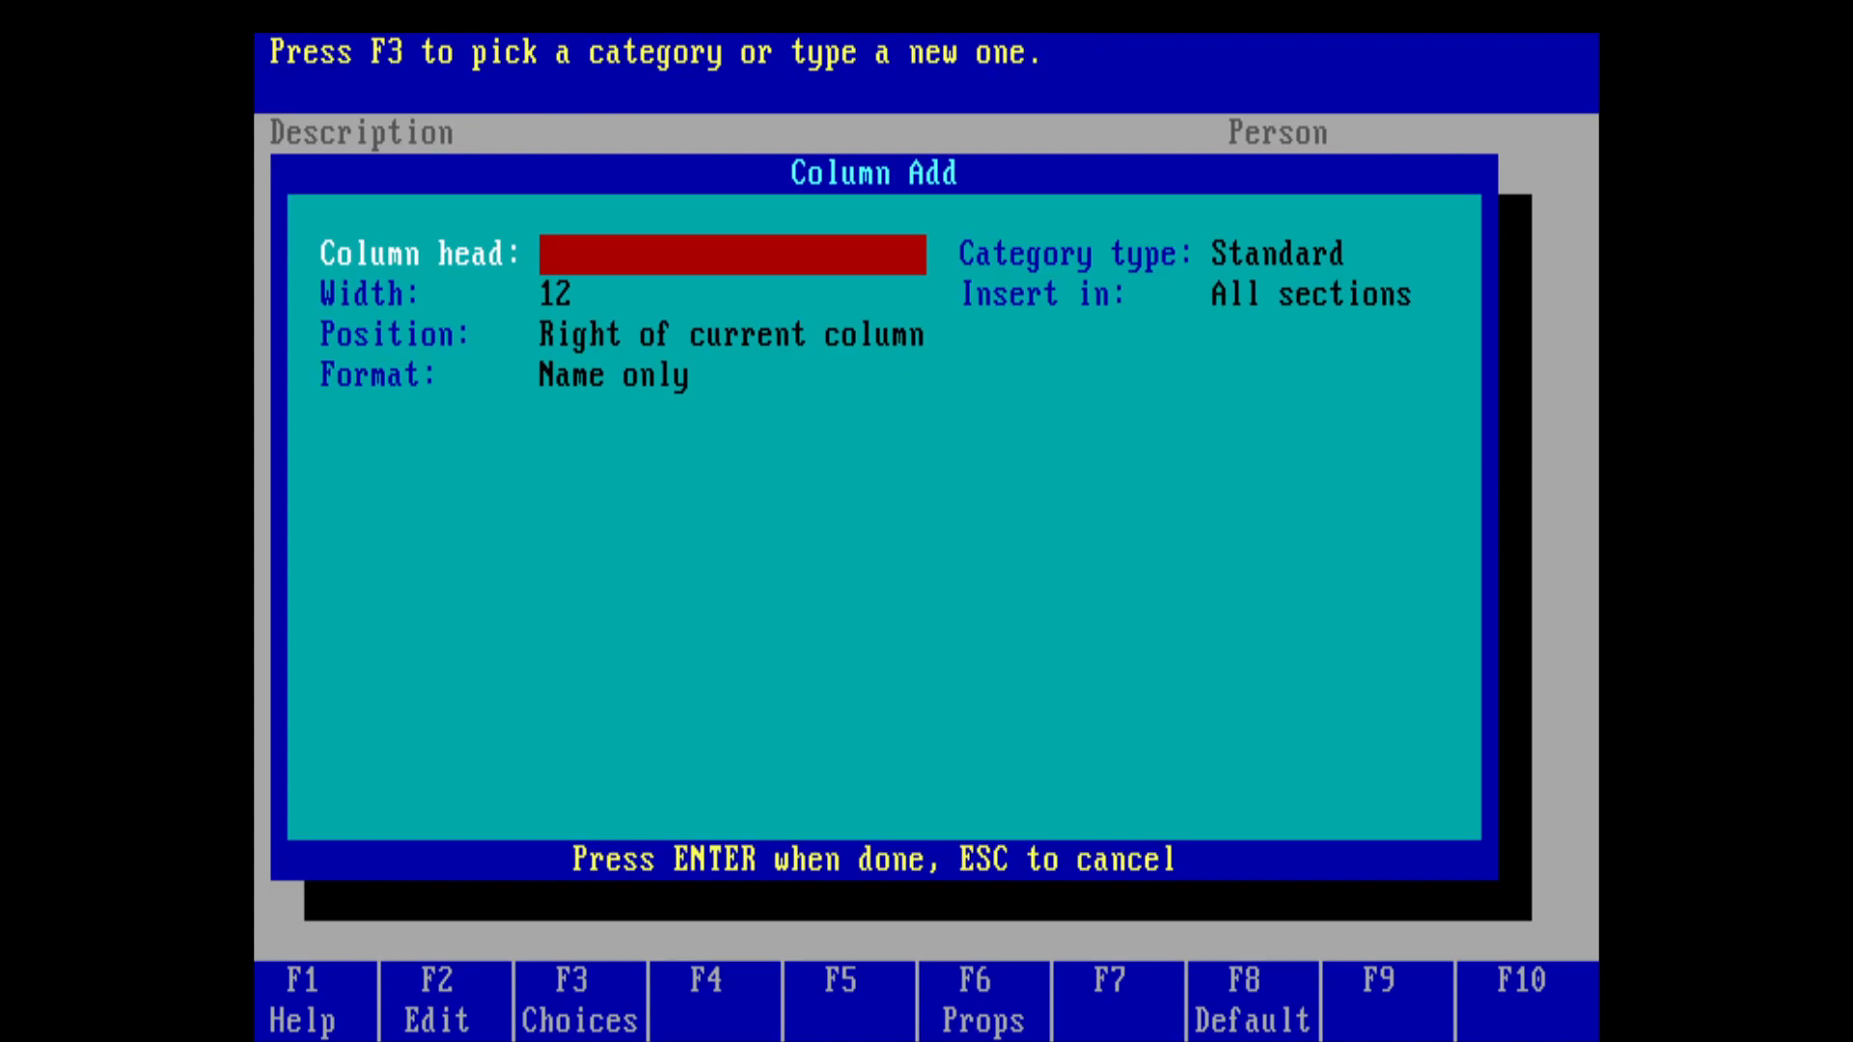
{"action": "key", "text": "shift"}
{"action": "type", "text": "Pr"}
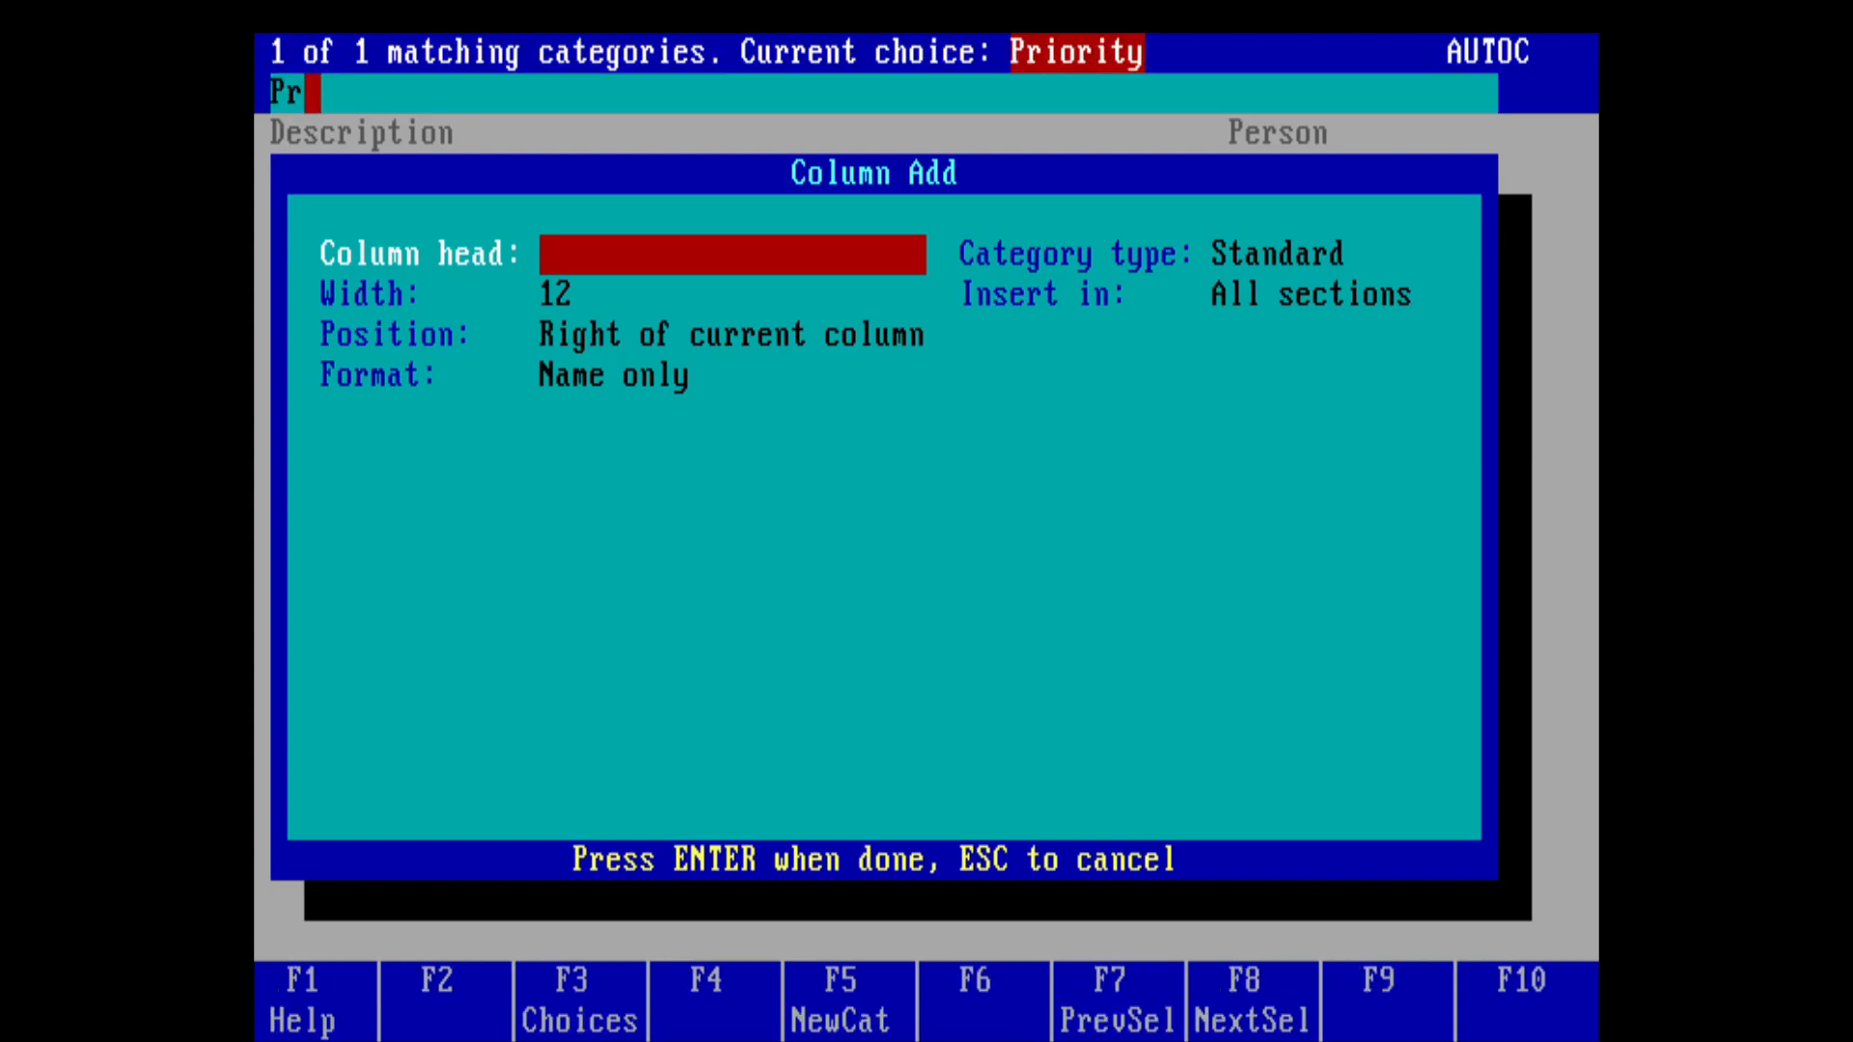
{"action": "key", "text": "Return"}
Step: Set the Priority column's category type to Numeric
{"action": "key", "text": "Down"}
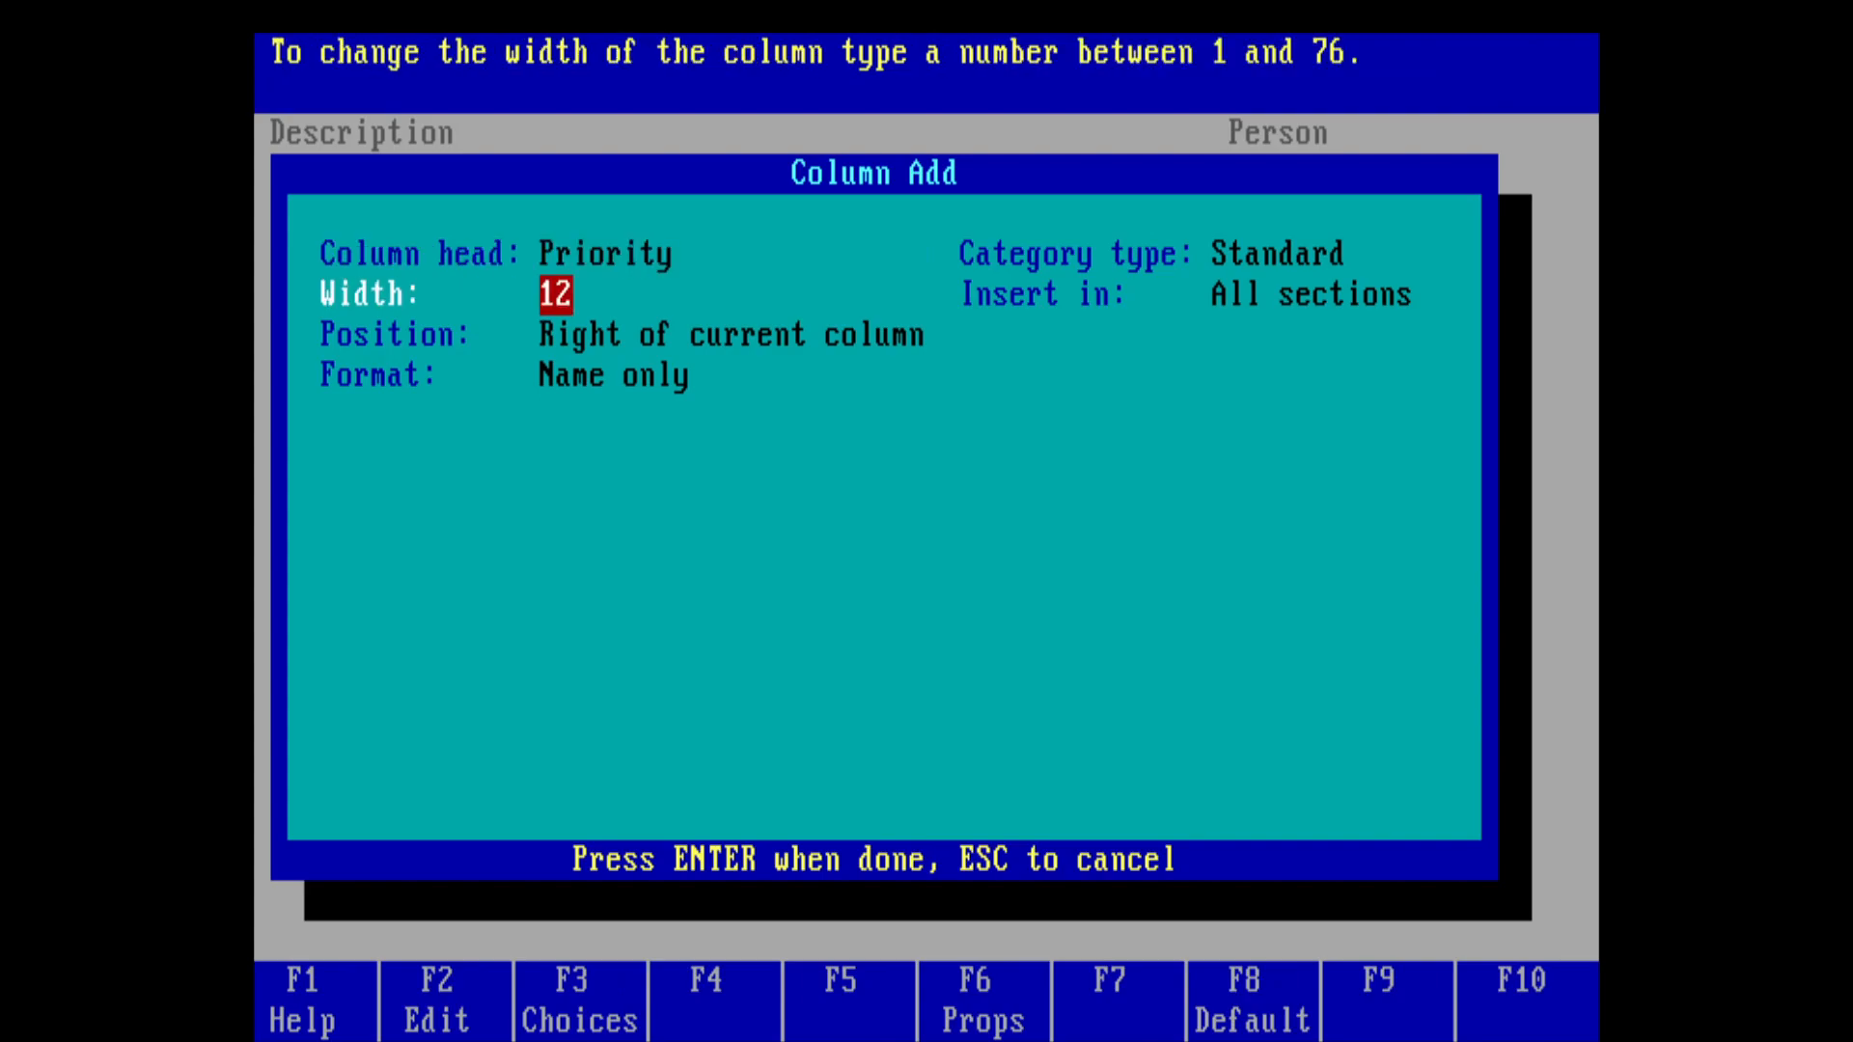
{"action": "key", "text": "Down"}
{"action": "key", "text": "Down"}
{"action": "key", "text": "Up"}
{"action": "key", "text": "Up"}
{"action": "key", "text": "Up"}
{"action": "key", "text": "Right"}
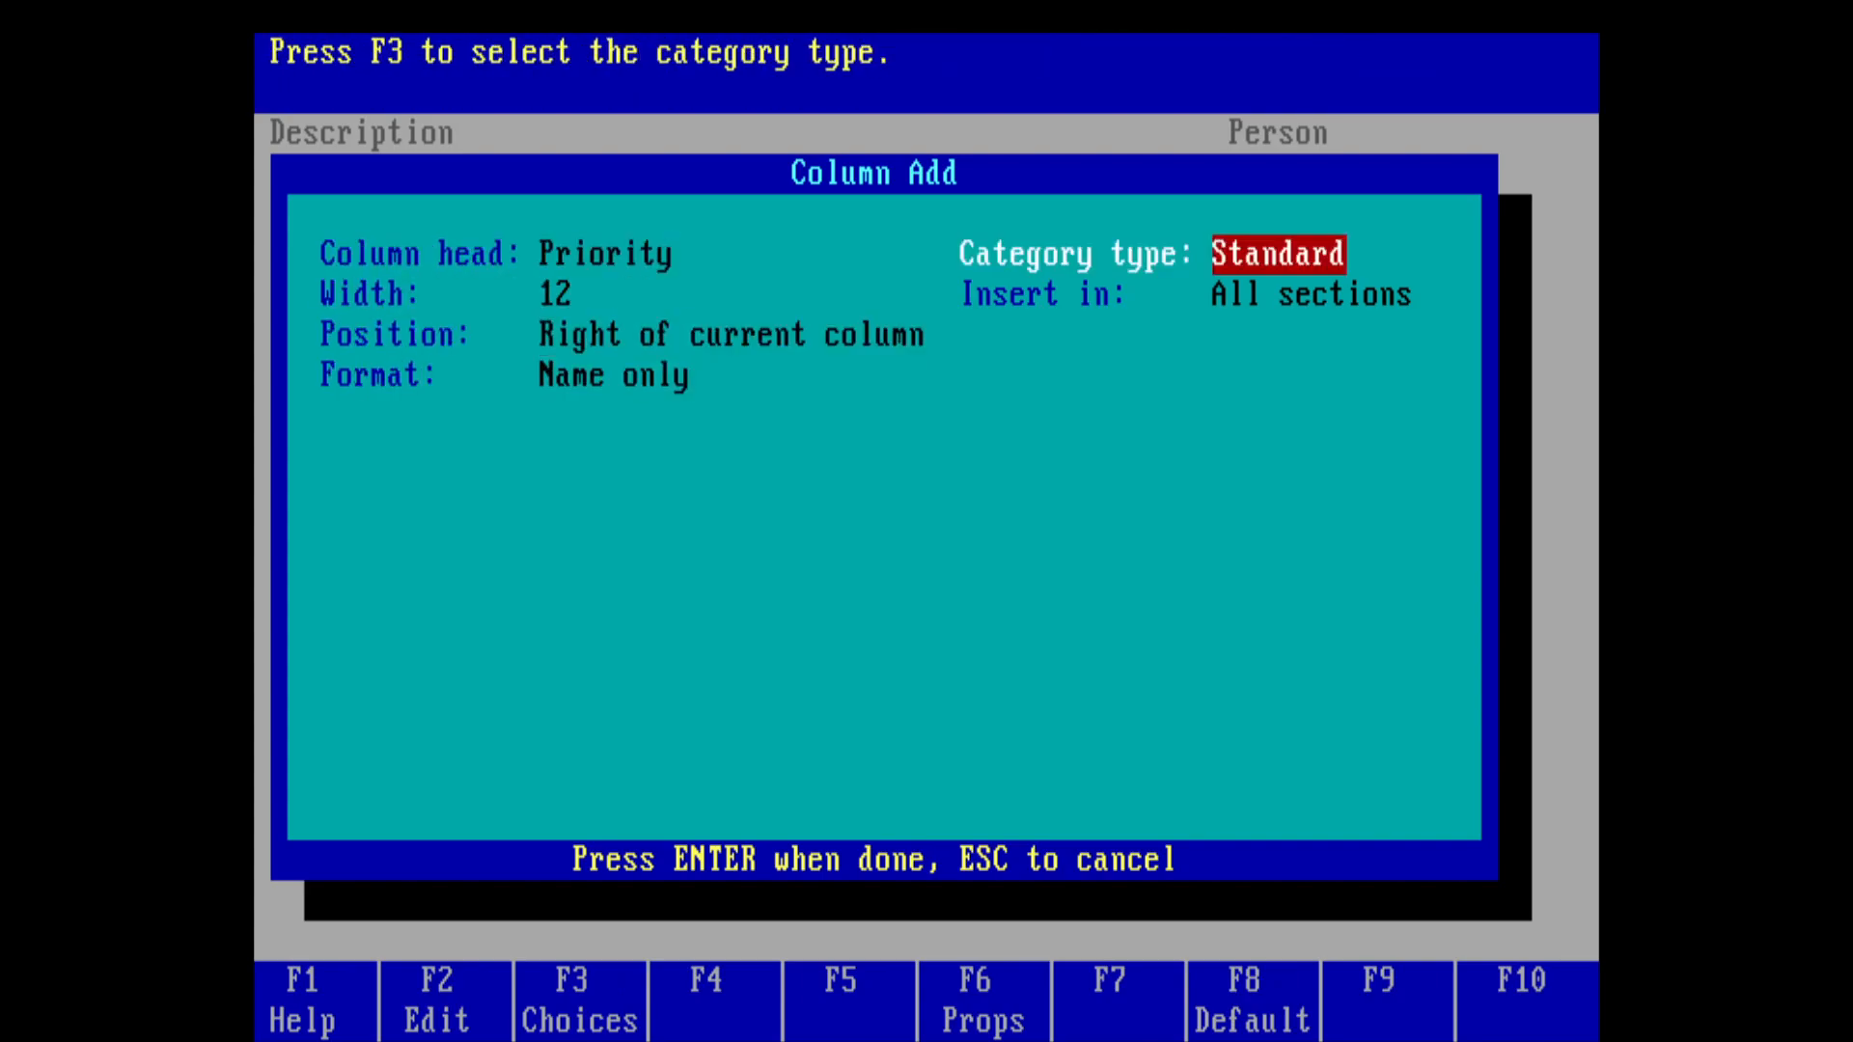
{"action": "key", "text": "space"}
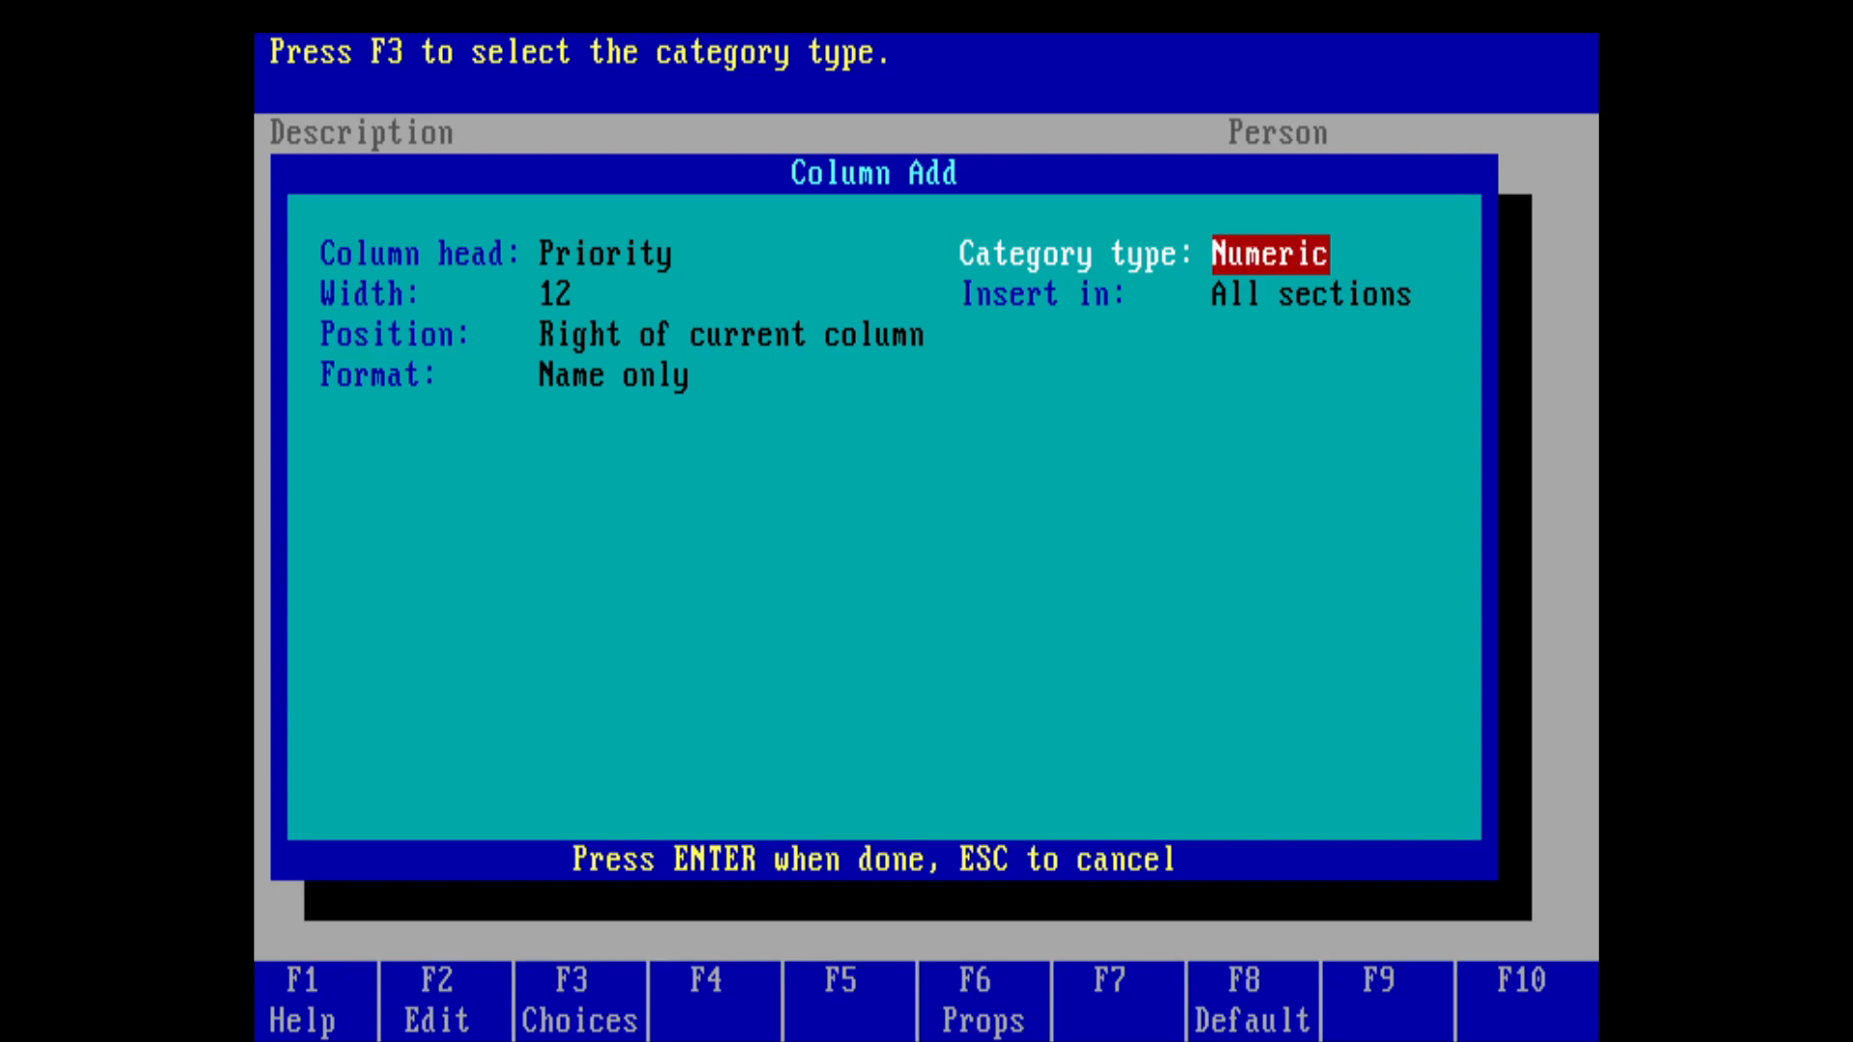
Step: Set the decimal places of the numeric Priority column to 0
{"action": "key", "text": "Left"}
{"action": "key", "text": "Down"}
{"action": "key", "text": "Down"}
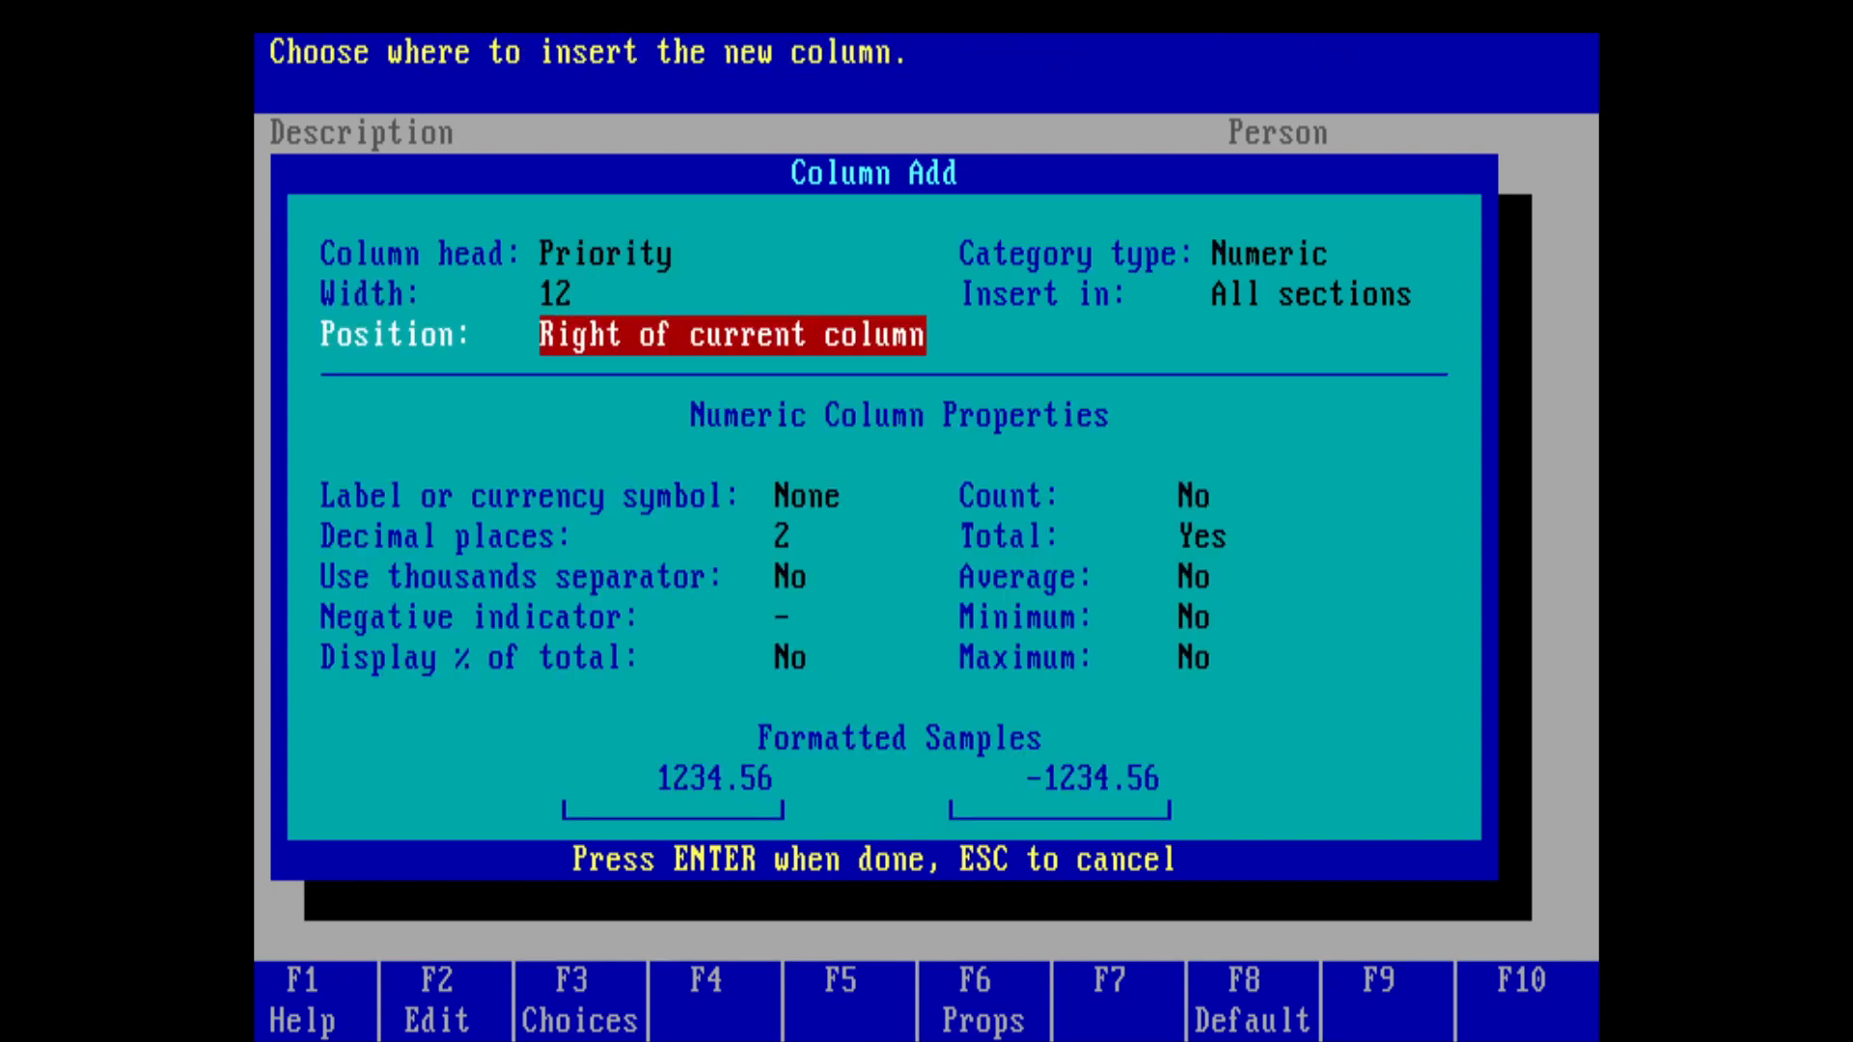
{"action": "key", "text": "Down"}
{"action": "key", "text": "Down"}
{"action": "type", "text": "0"}
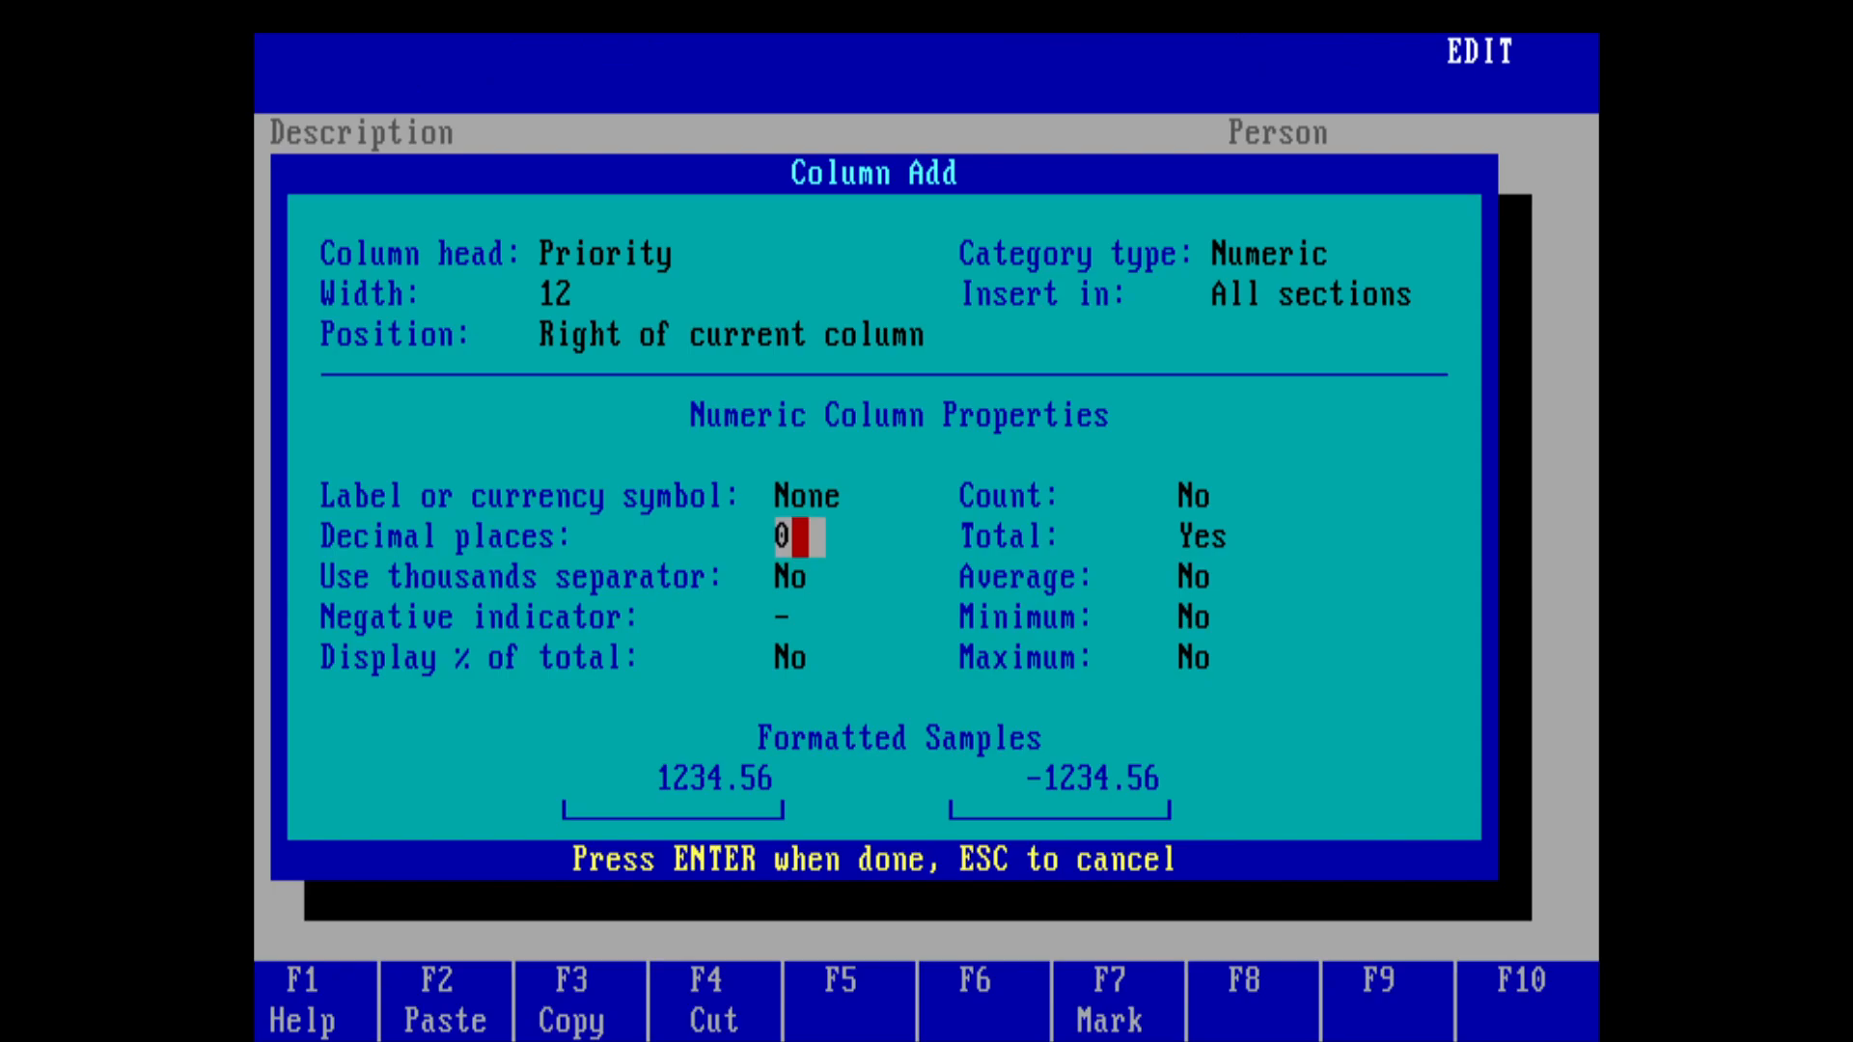
{"action": "key", "text": "Up"}
Step: Set Total to No in the Priority column's numeric properties
{"action": "key", "text": "Down"}
{"action": "key", "text": "Down"}
{"action": "key", "text": "Down"}
{"action": "key", "text": "Down"}
{"action": "key", "text": "Right"}
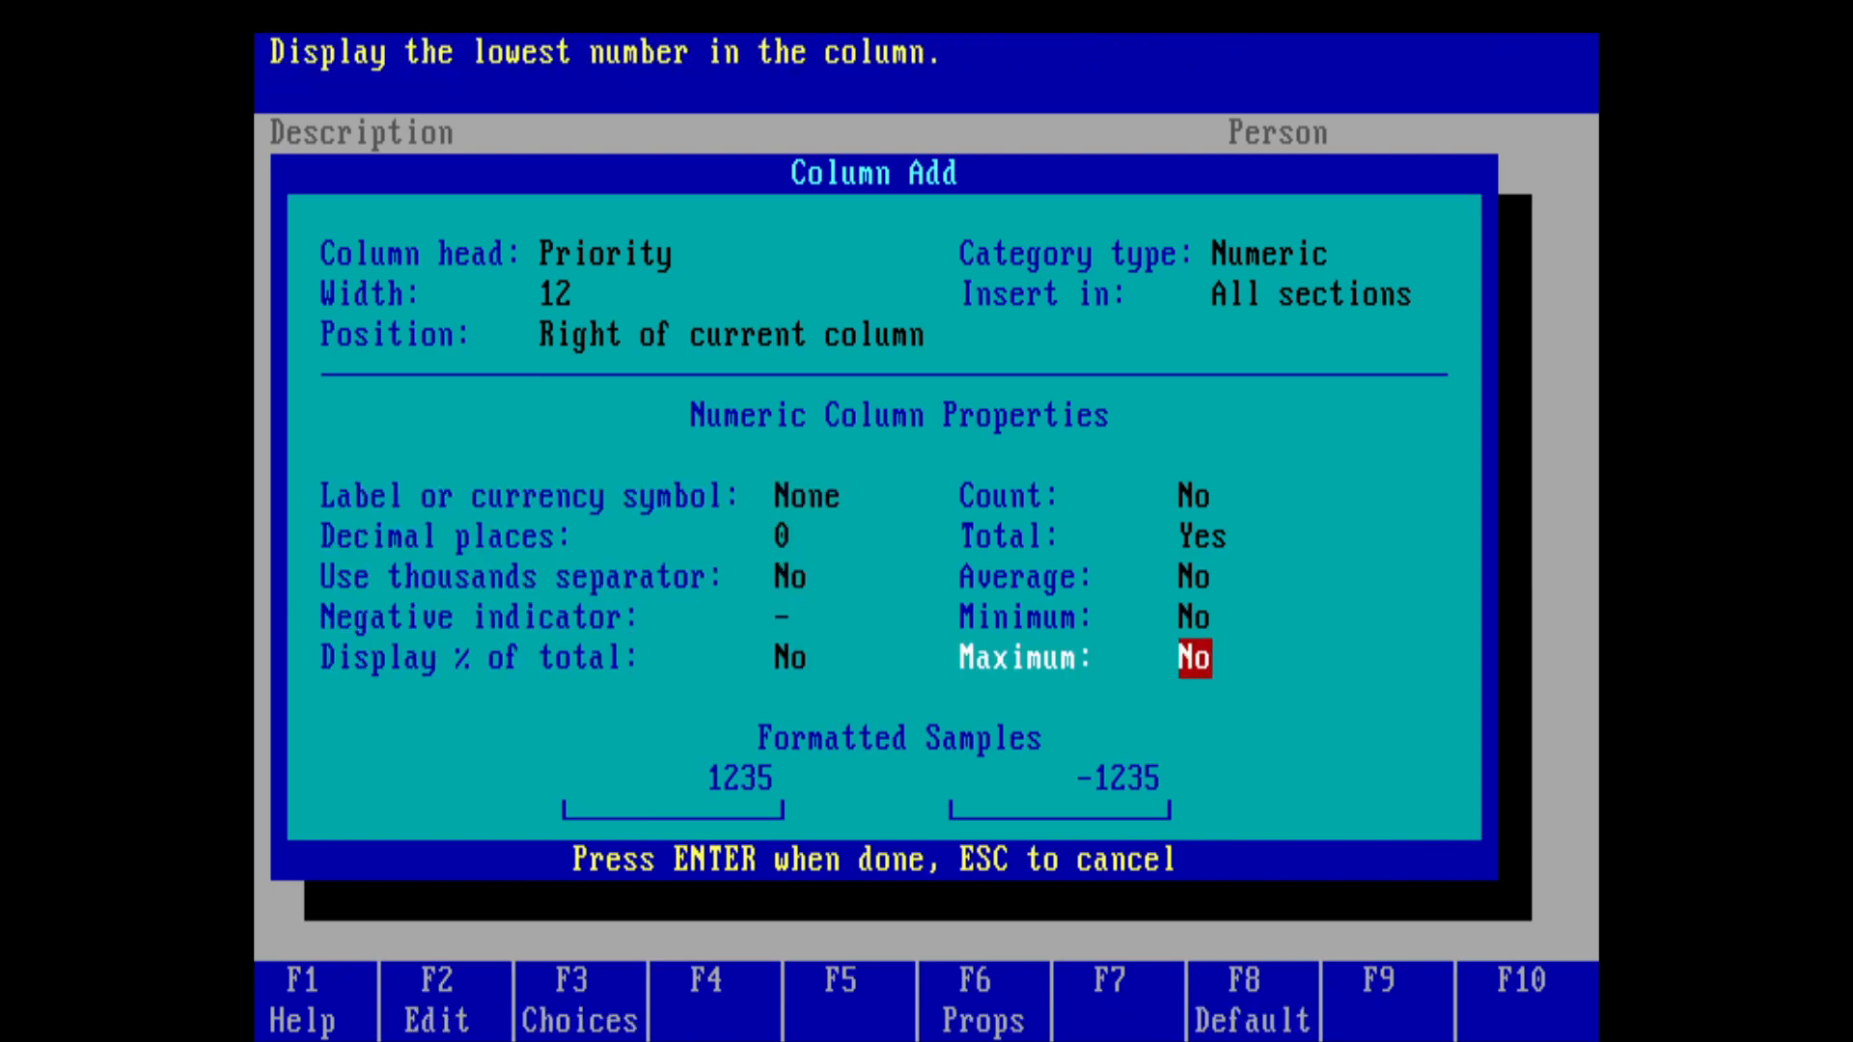
{"action": "key", "text": "Left"}
{"action": "key", "text": "Right"}
{"action": "key", "text": "Up"}
{"action": "key", "text": "Up"}
{"action": "key", "text": "n"}
{"action": "key", "text": "Up"}
{"action": "key", "text": "Down"}
{"action": "key", "text": "Down"}
{"action": "key", "text": "Down"}
Step: Set the Priority column's width to 1 and add the column to the Projects view
{"action": "key", "text": "Left"}
{"action": "key", "text": "Up"}
{"action": "key", "text": "Up"}
{"action": "key", "text": "Up"}
{"action": "key", "text": "Up"}
{"action": "key", "text": "Up"}
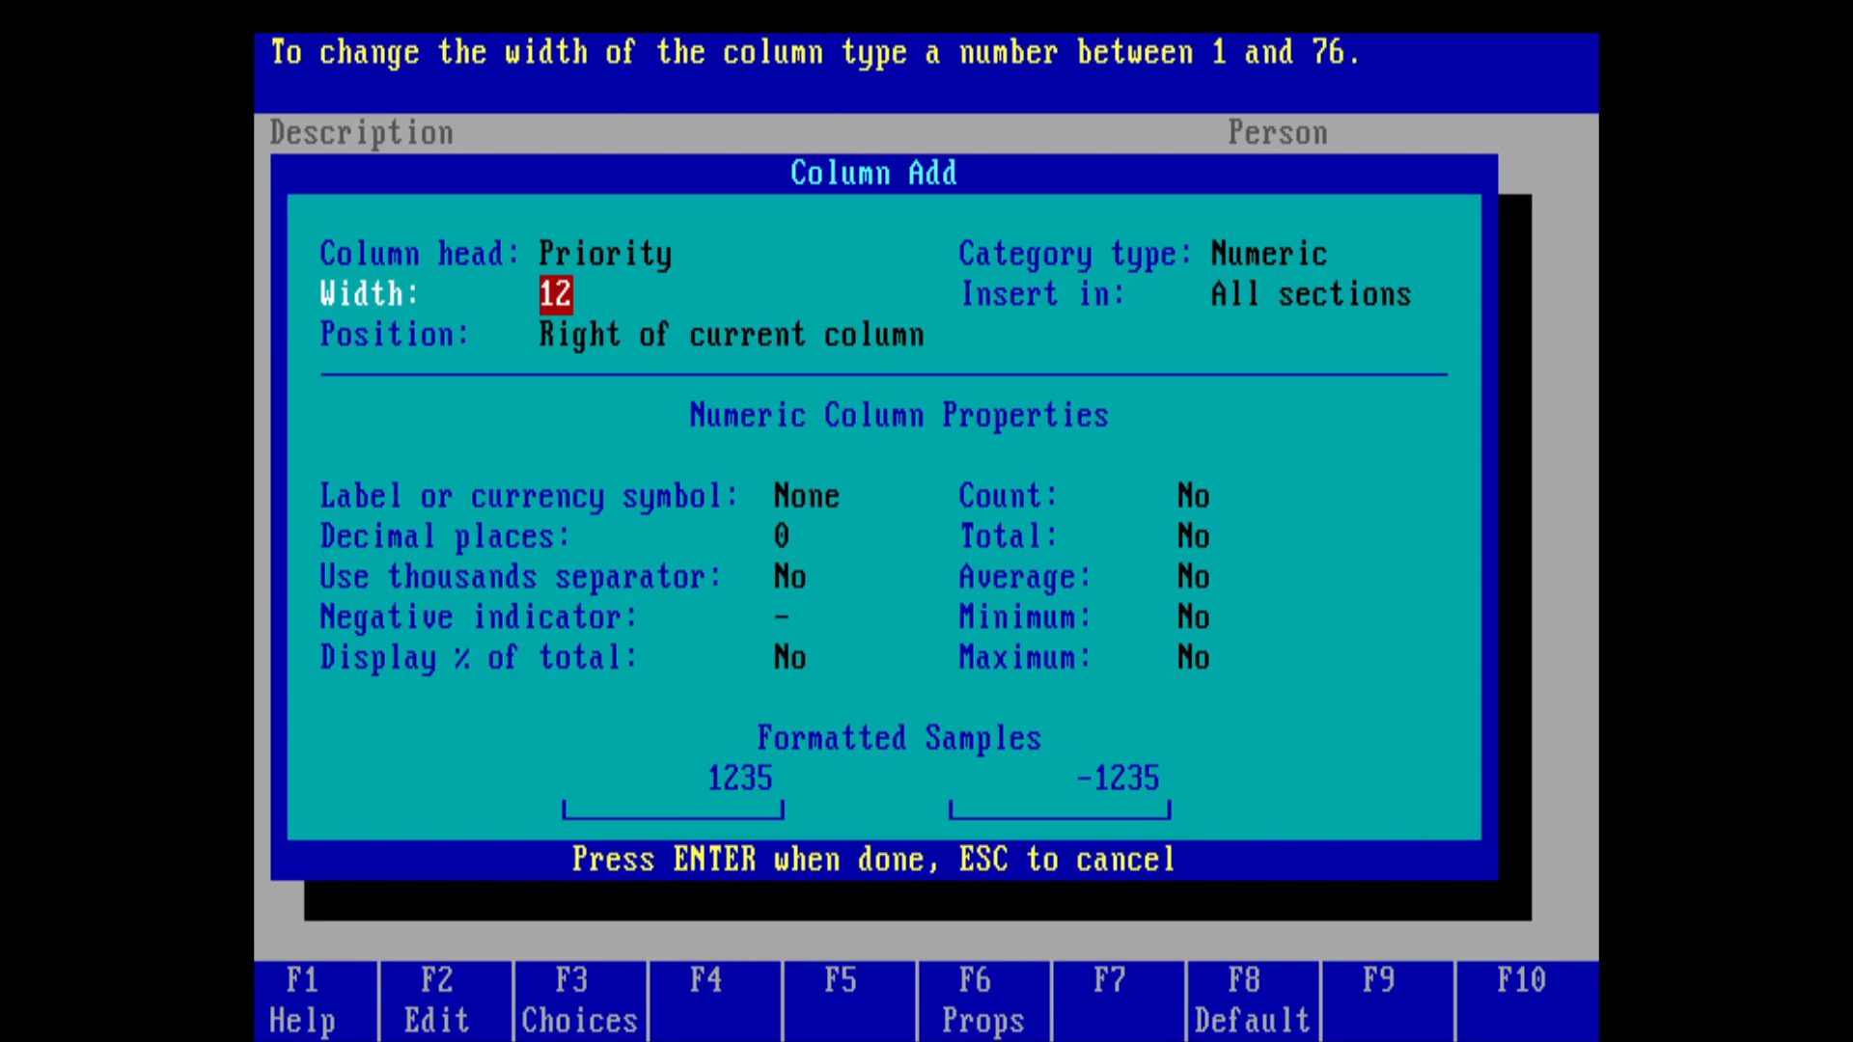
{"action": "key", "text": "Down"}
{"action": "key", "text": "Up"}
{"action": "type", "text": "1"}
{"action": "key", "text": "Down"}
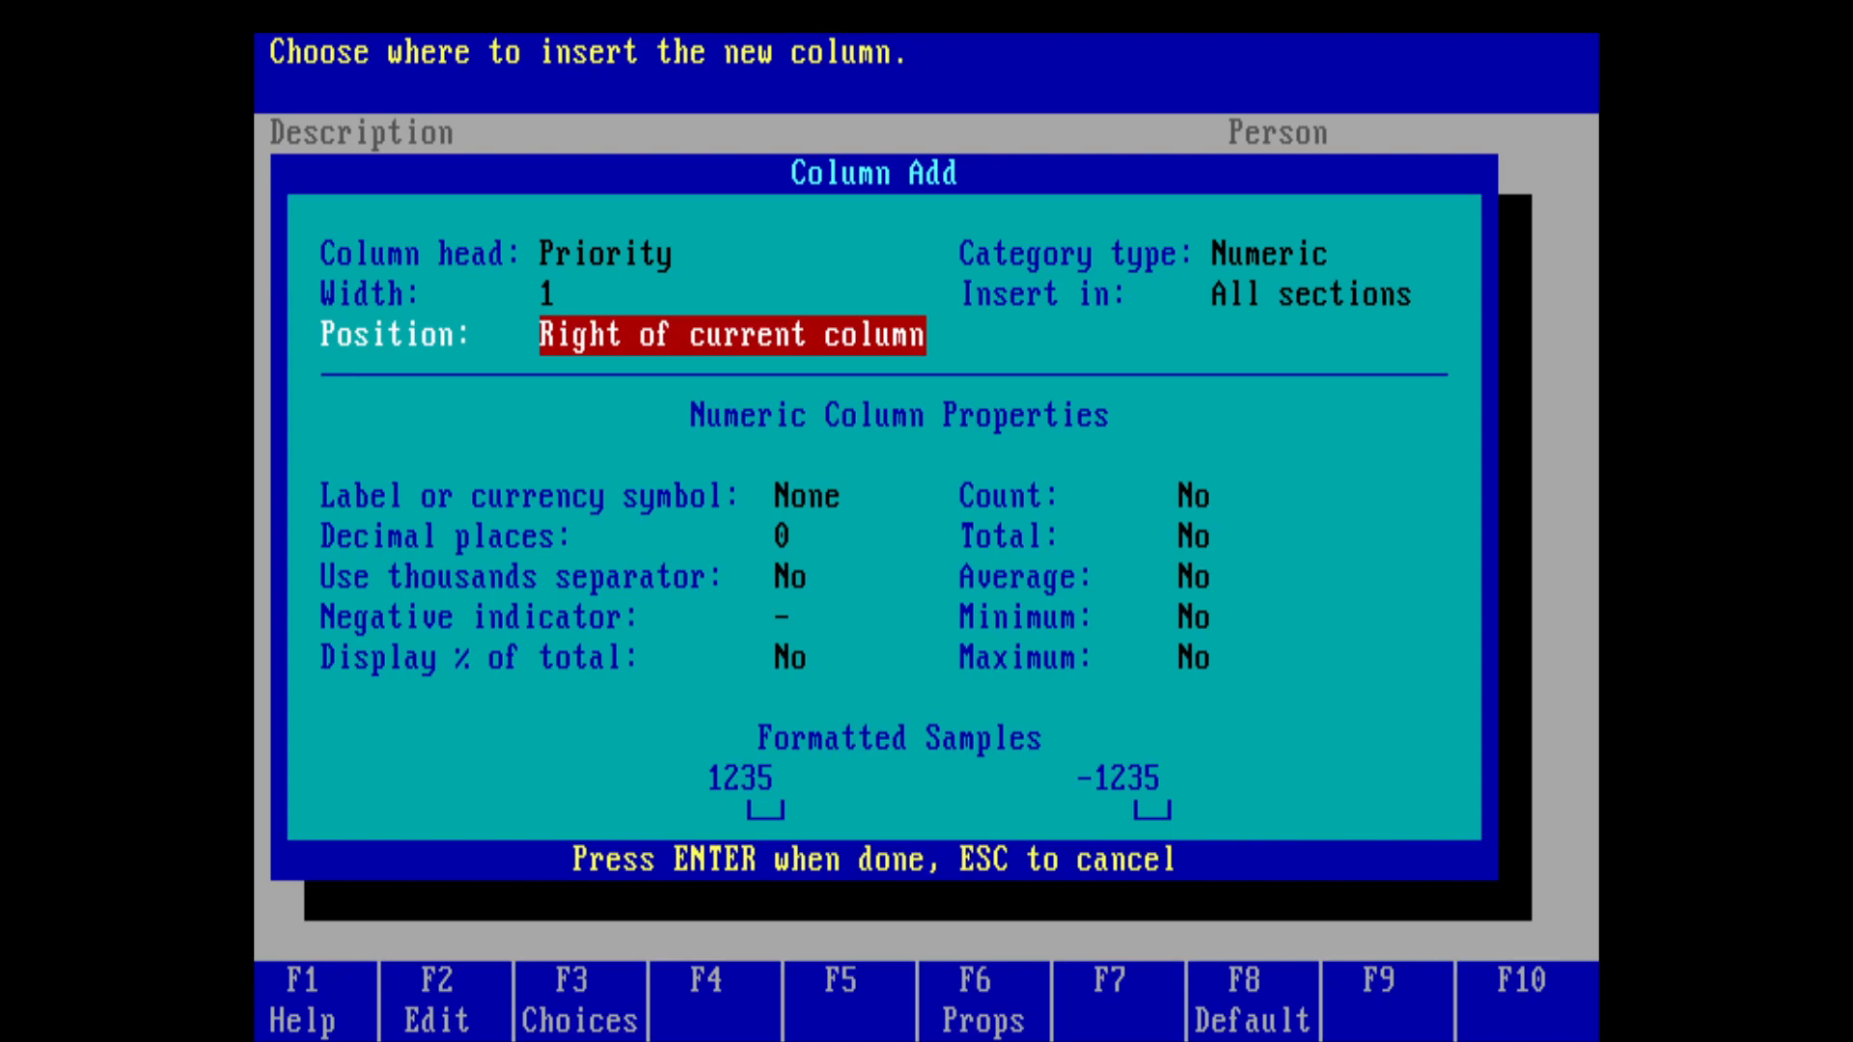
{"action": "key", "text": "Return"}
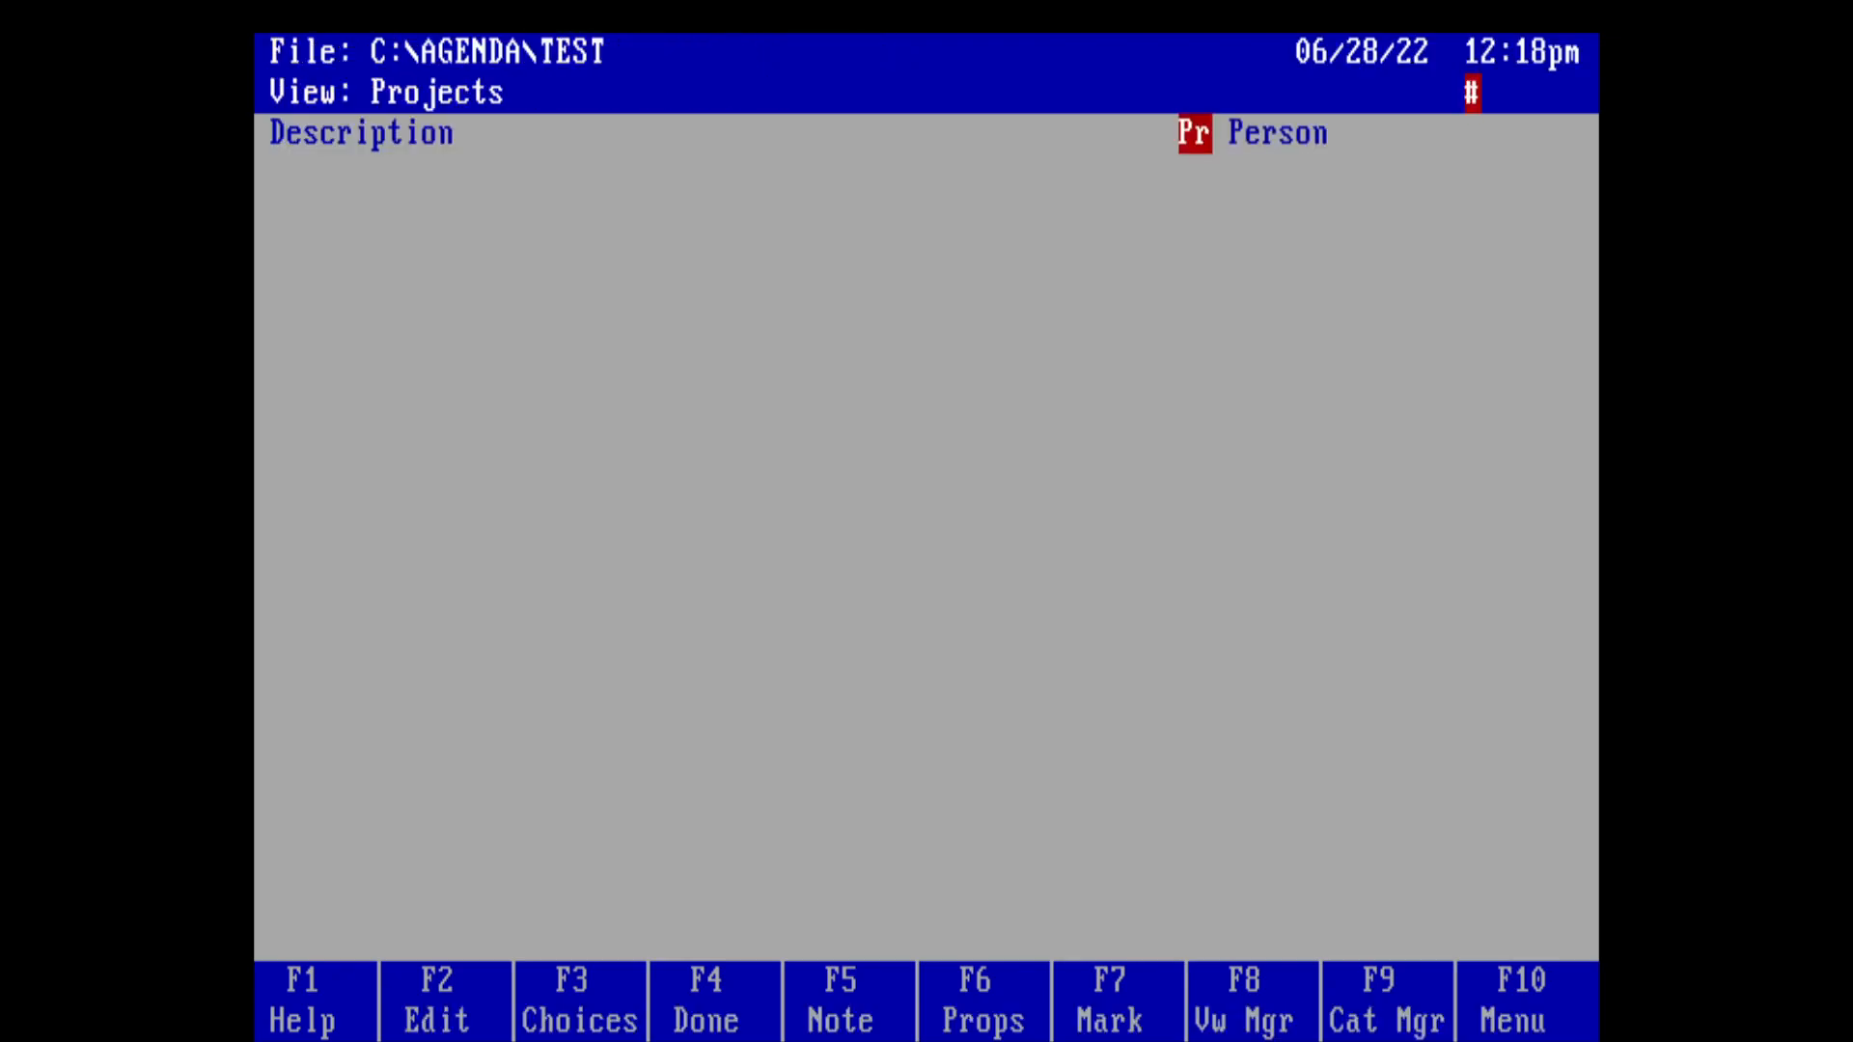
{"action": "key", "text": "Left"}
{"action": "key", "text": "Right"}
{"action": "key", "text": "Right"}
{"action": "key", "text": "Left"}
{"action": "key", "text": "Left"}
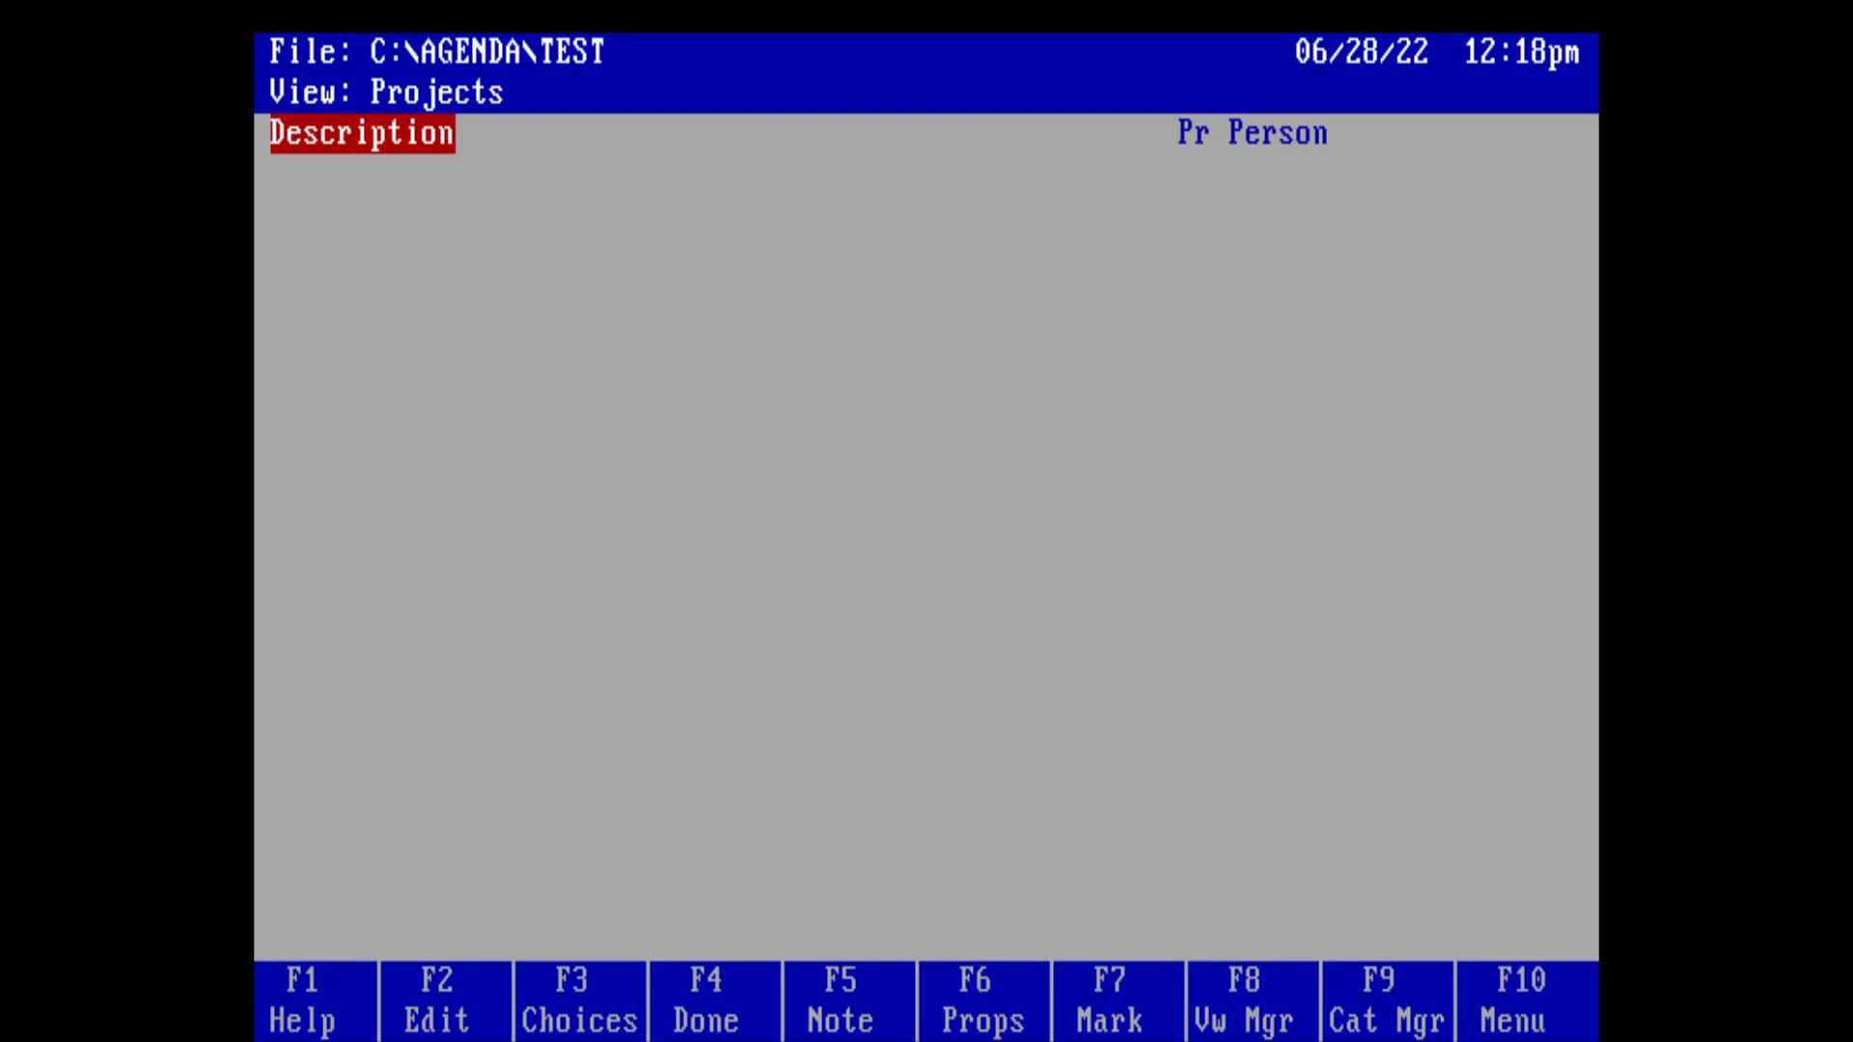
{"action": "key", "text": "Right"}
{"action": "key", "text": "Right"}
{"action": "key", "text": "Left"}
{"action": "key", "text": "Right"}
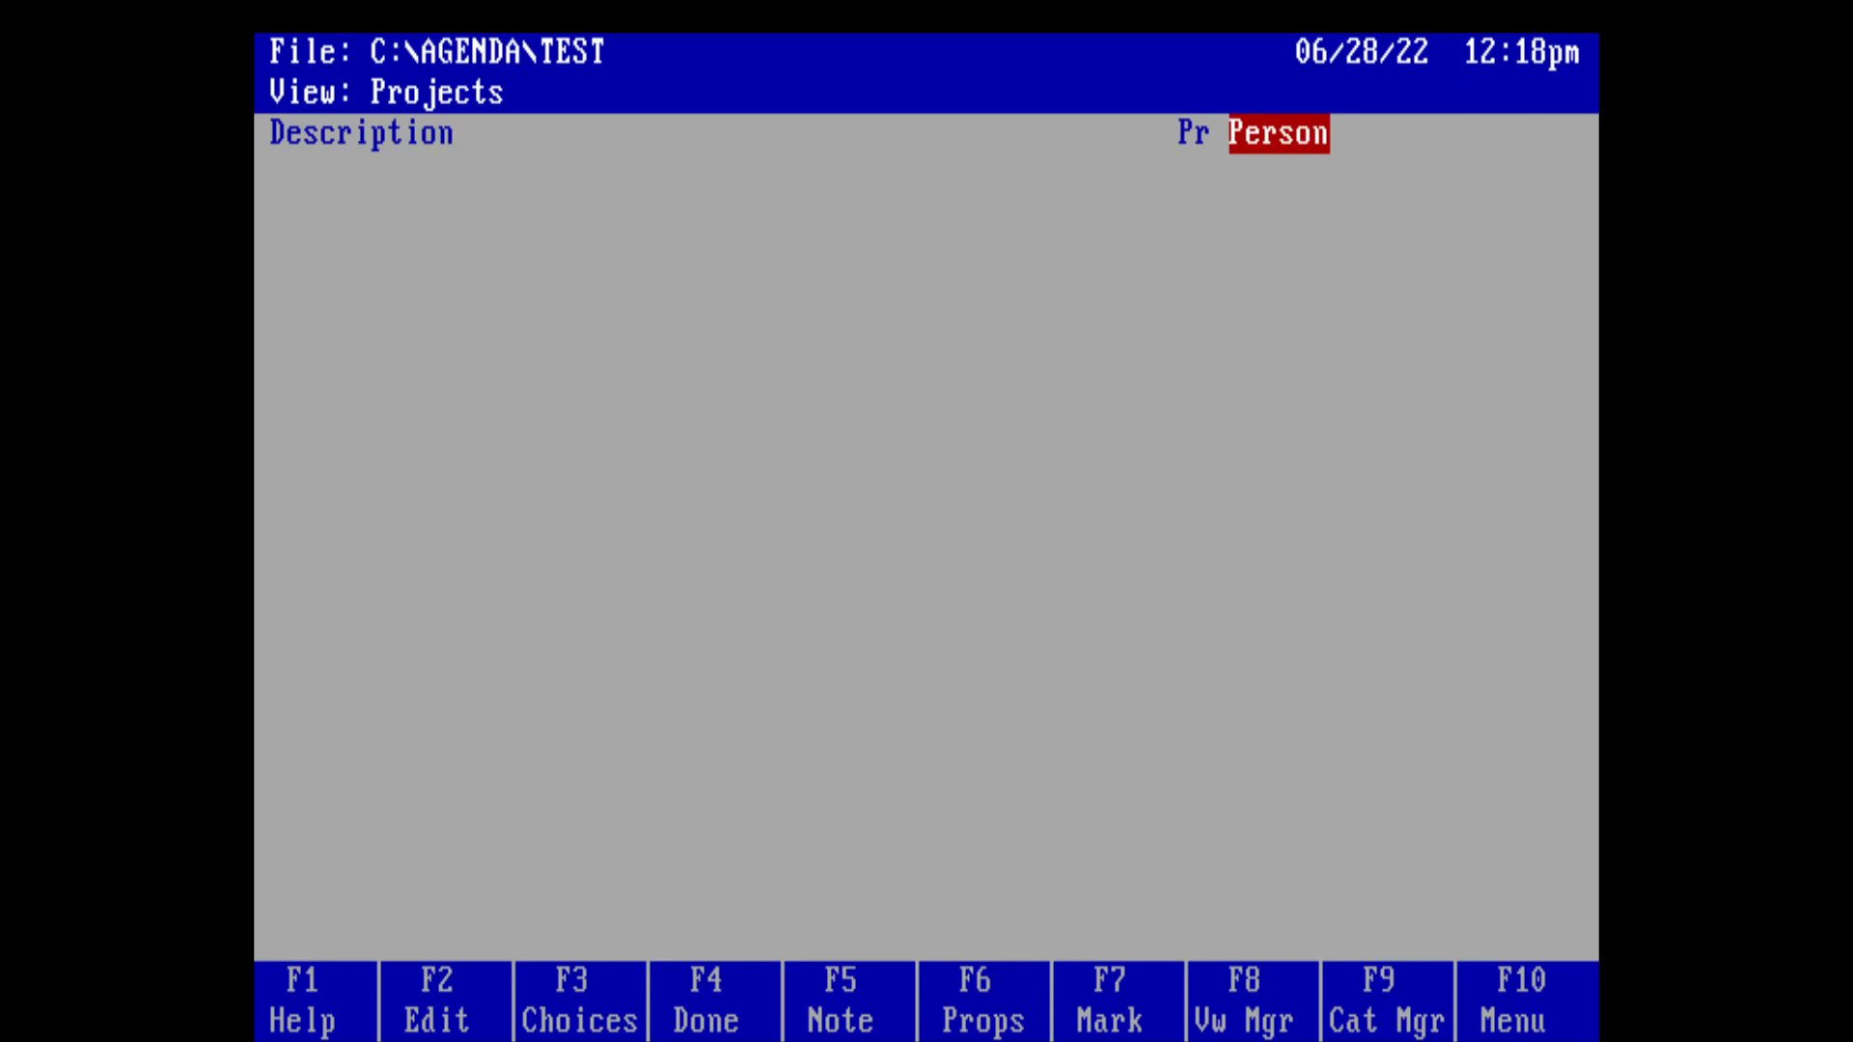
{"action": "key", "text": "Left"}
{"action": "key", "text": "Left"}
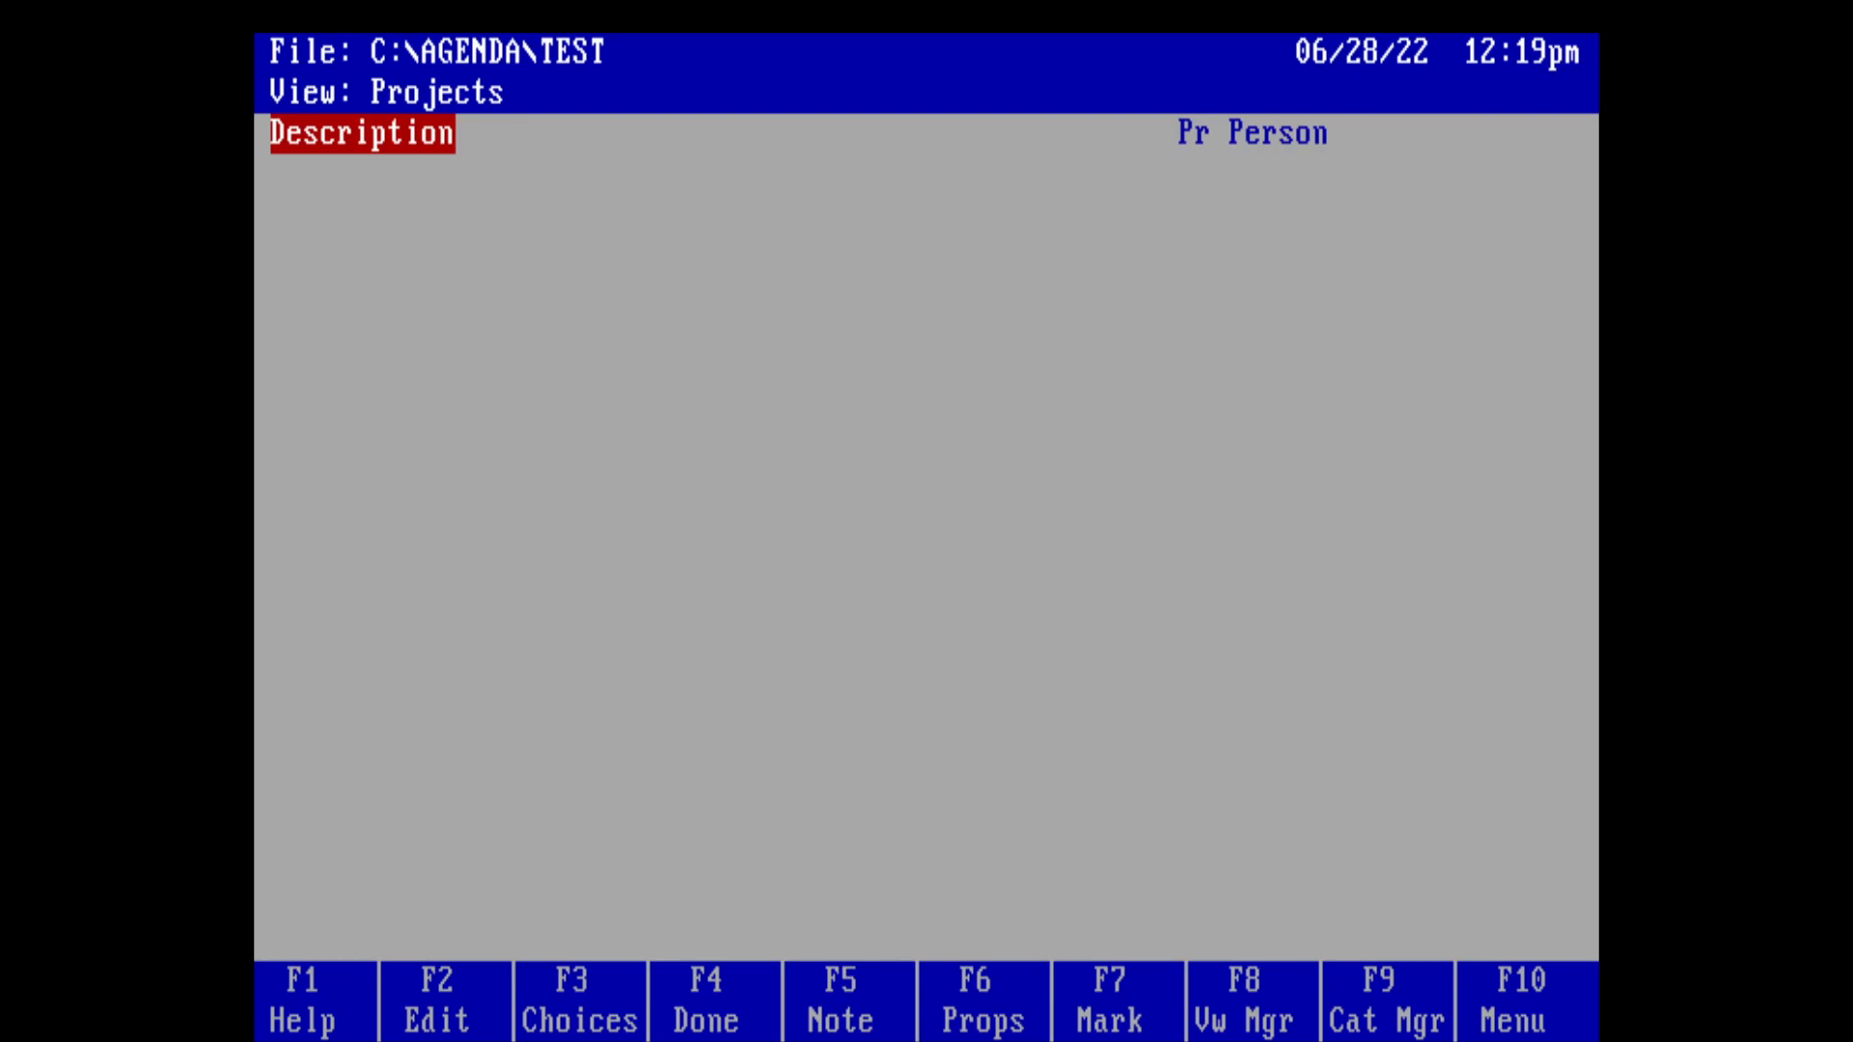
{"action": "key", "text": "alt"}
{"action": "key", "text": "alt"}
{"action": "key", "text": "alt"}
{"action": "key", "text": "alt"}
Step: Enter the item "Arrange meeting with customer" in the Description section
{"action": "type", "text": "Arra"}
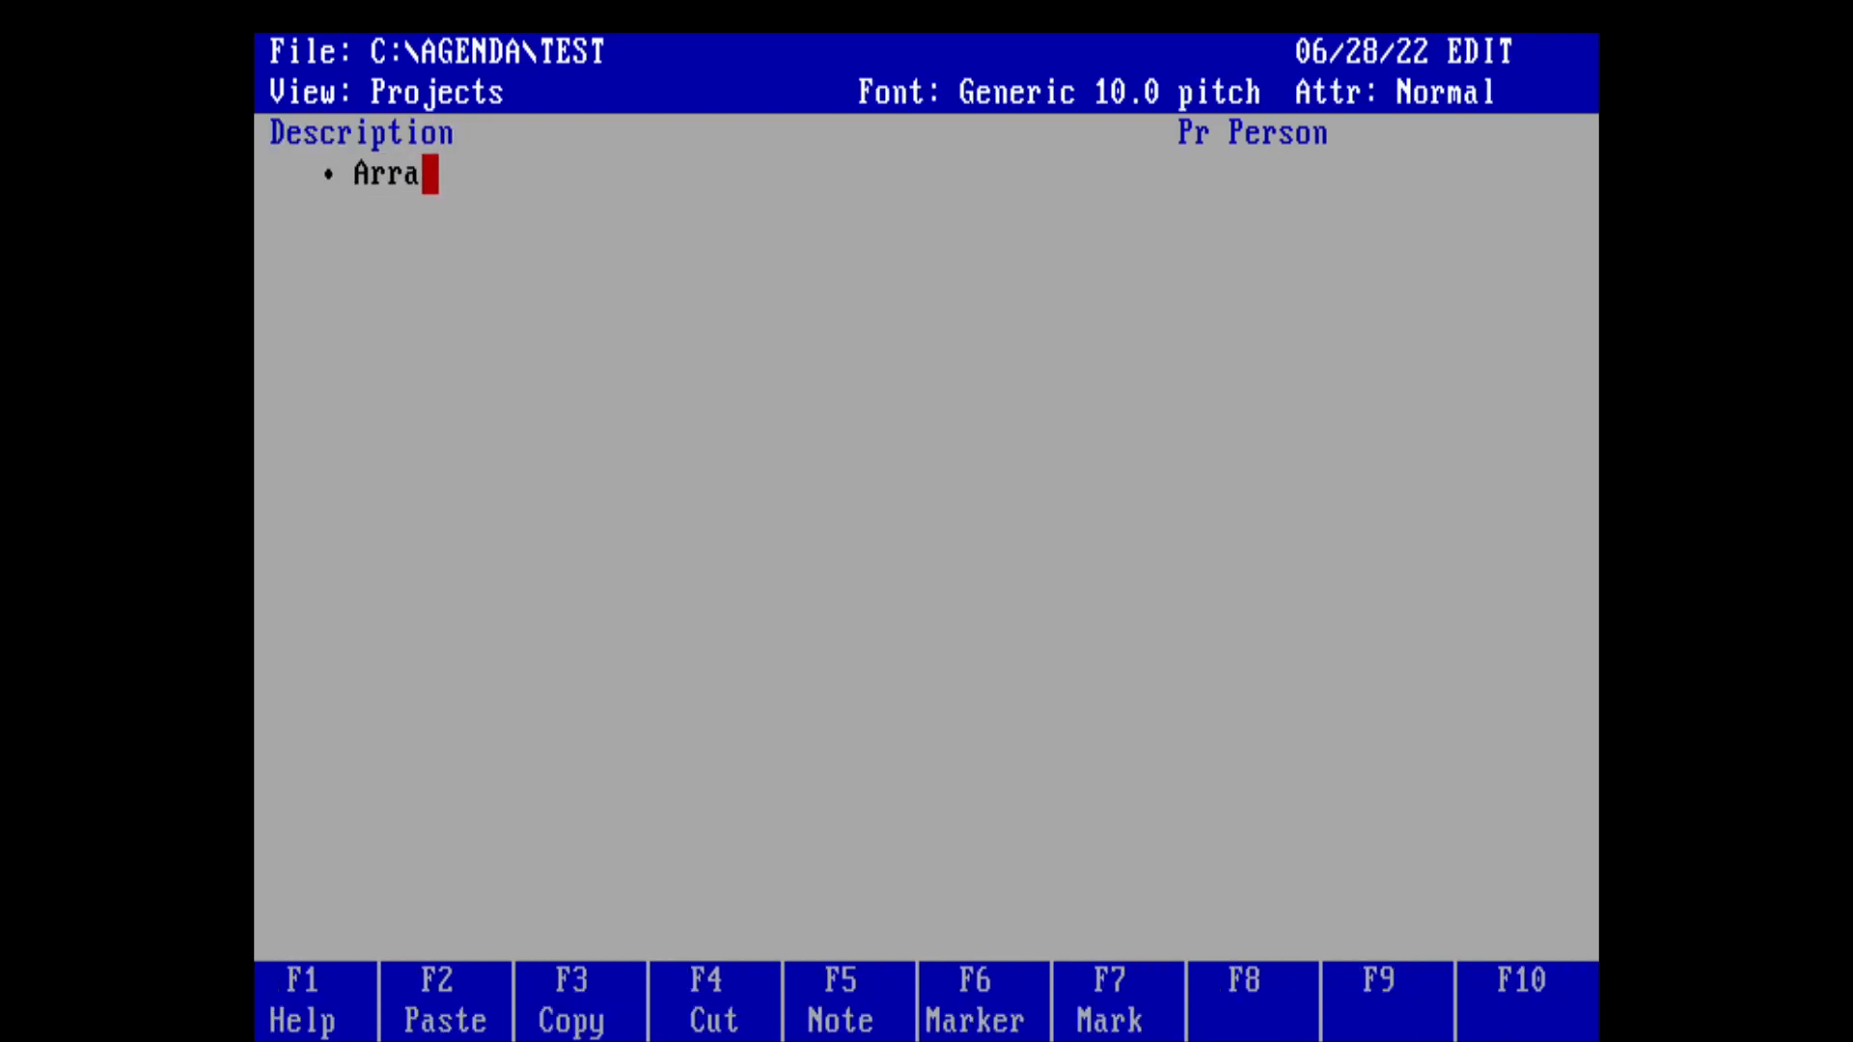
{"action": "type", "text": "nge "}
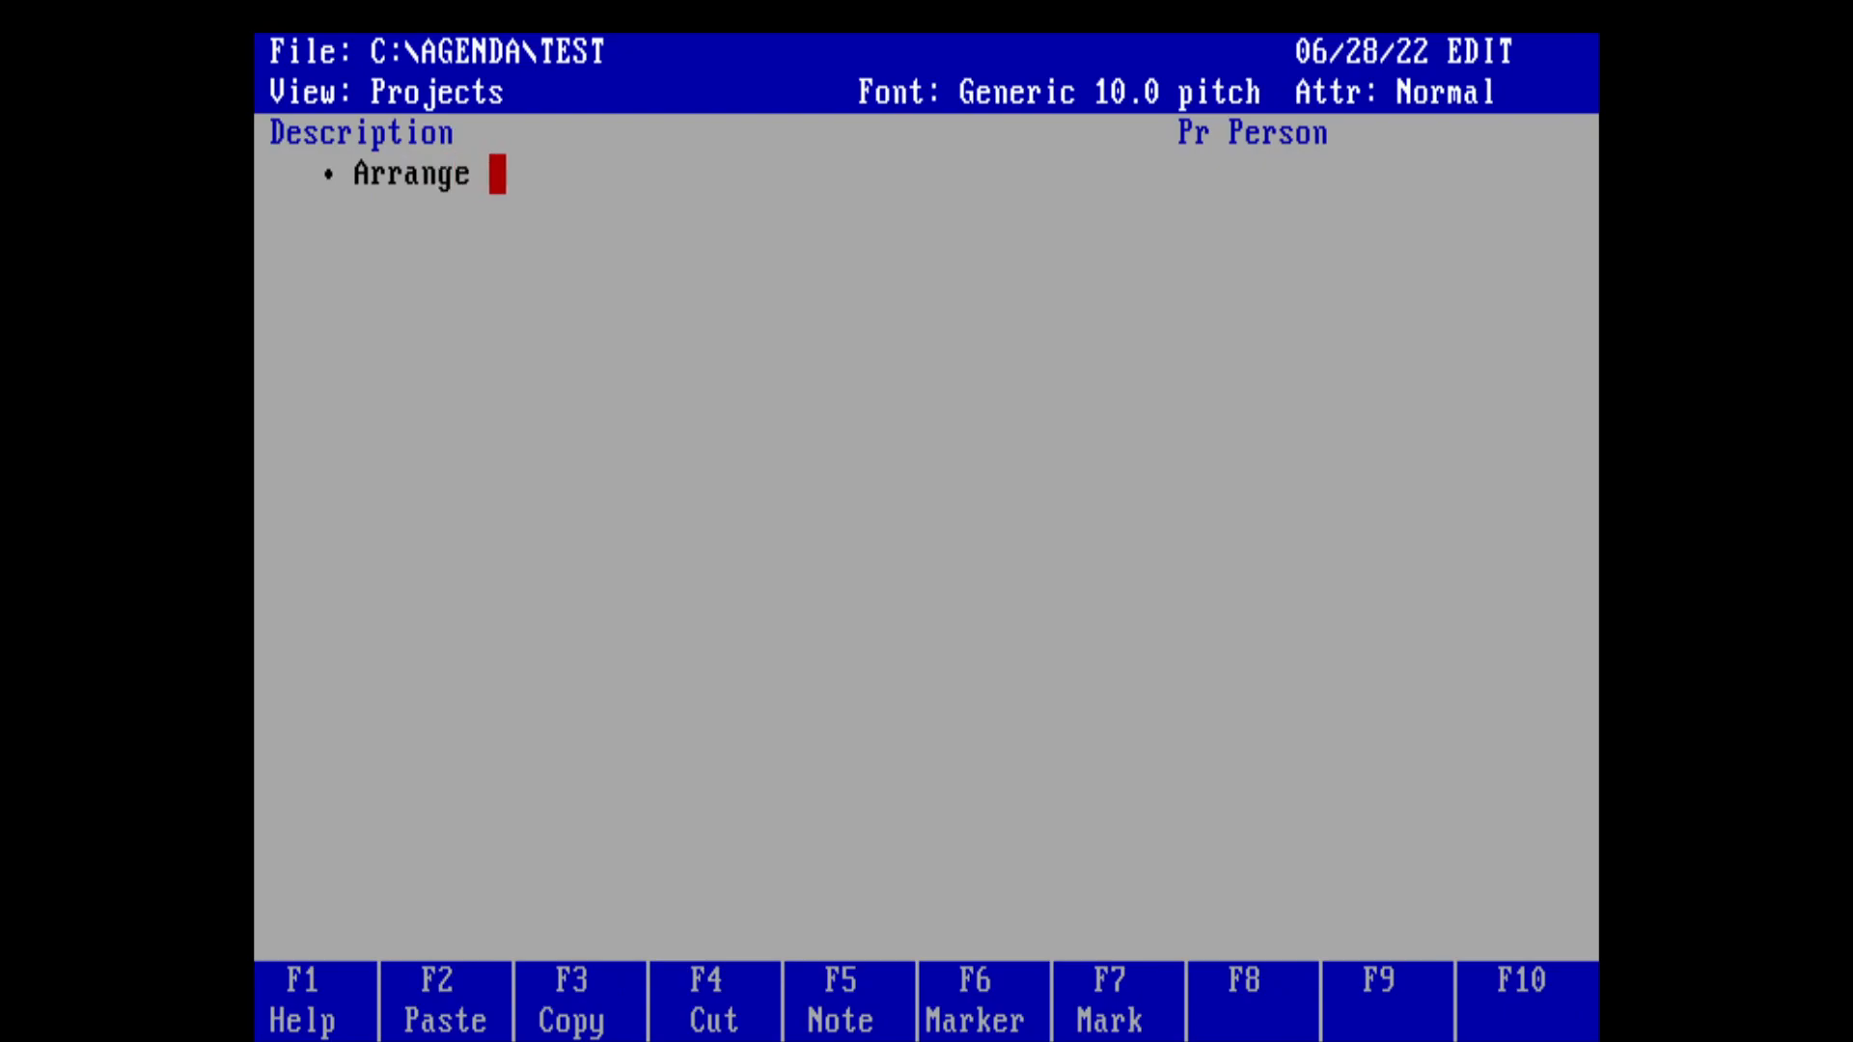
{"action": "type", "text": "meeting with"}
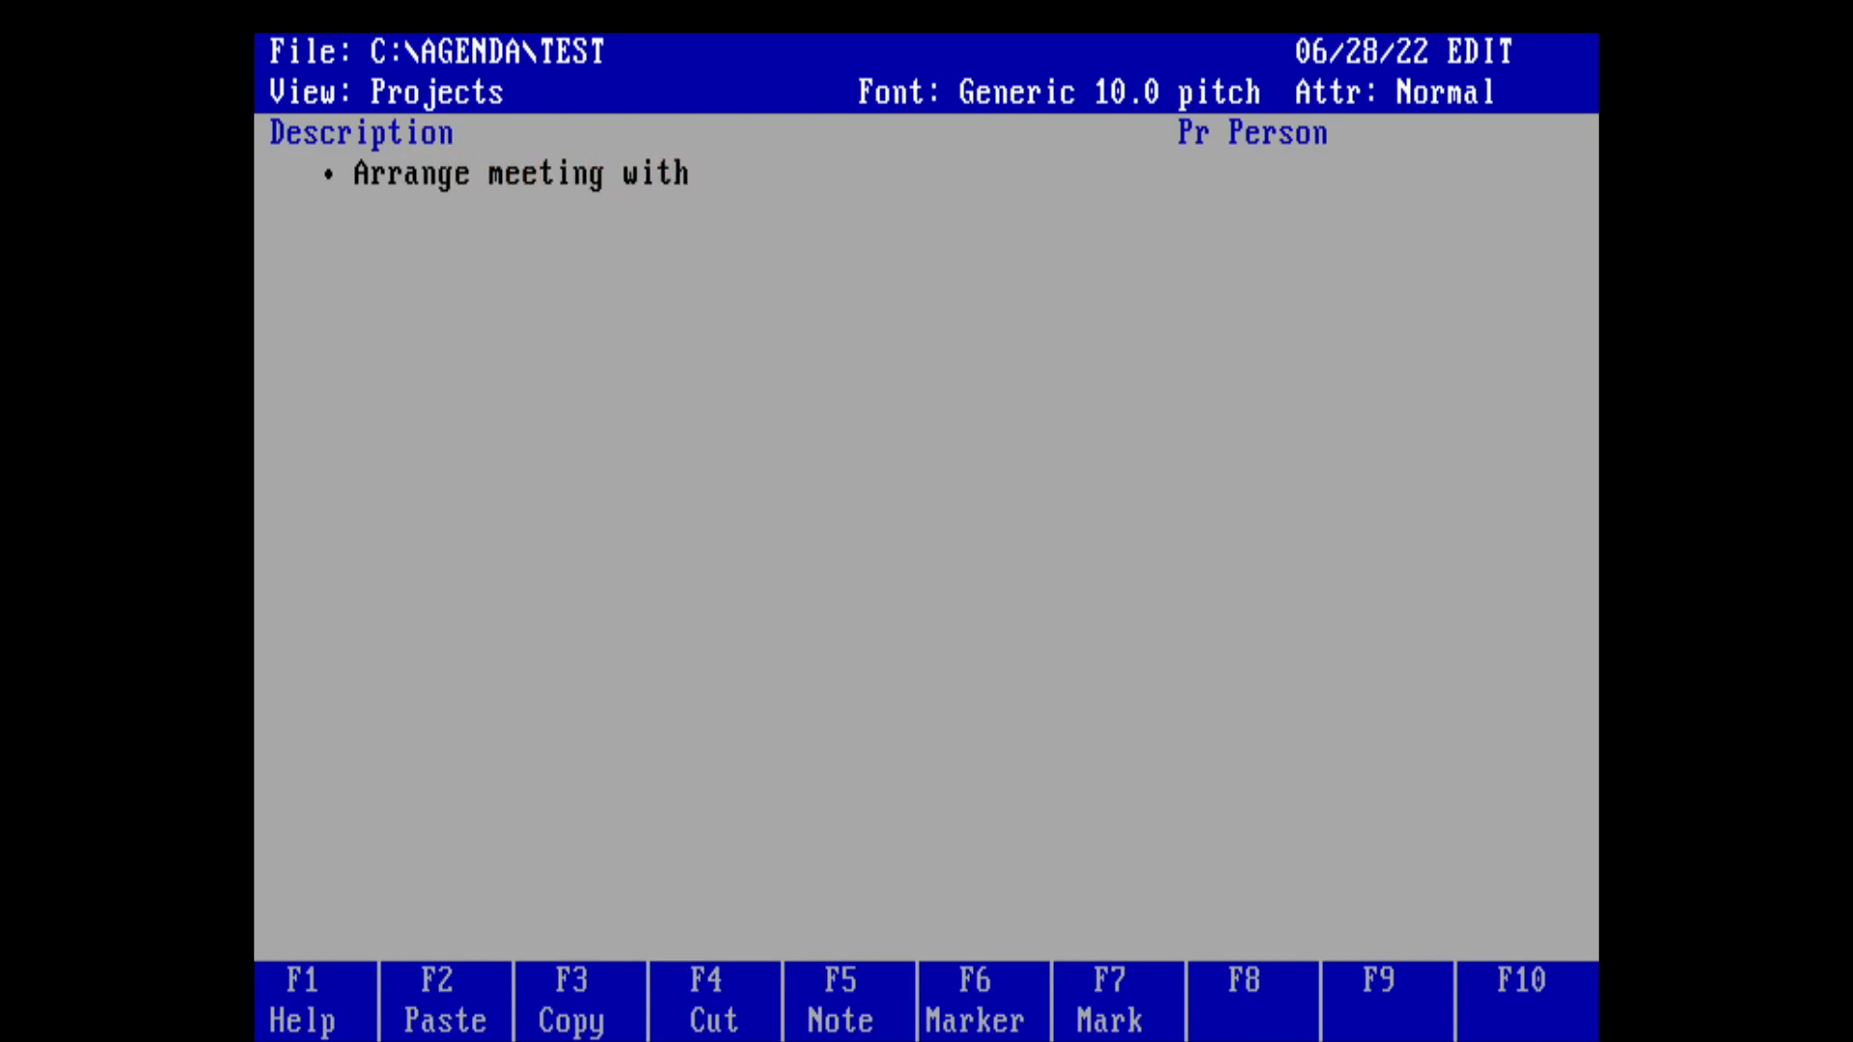
{"action": "type", "text": " customer"}
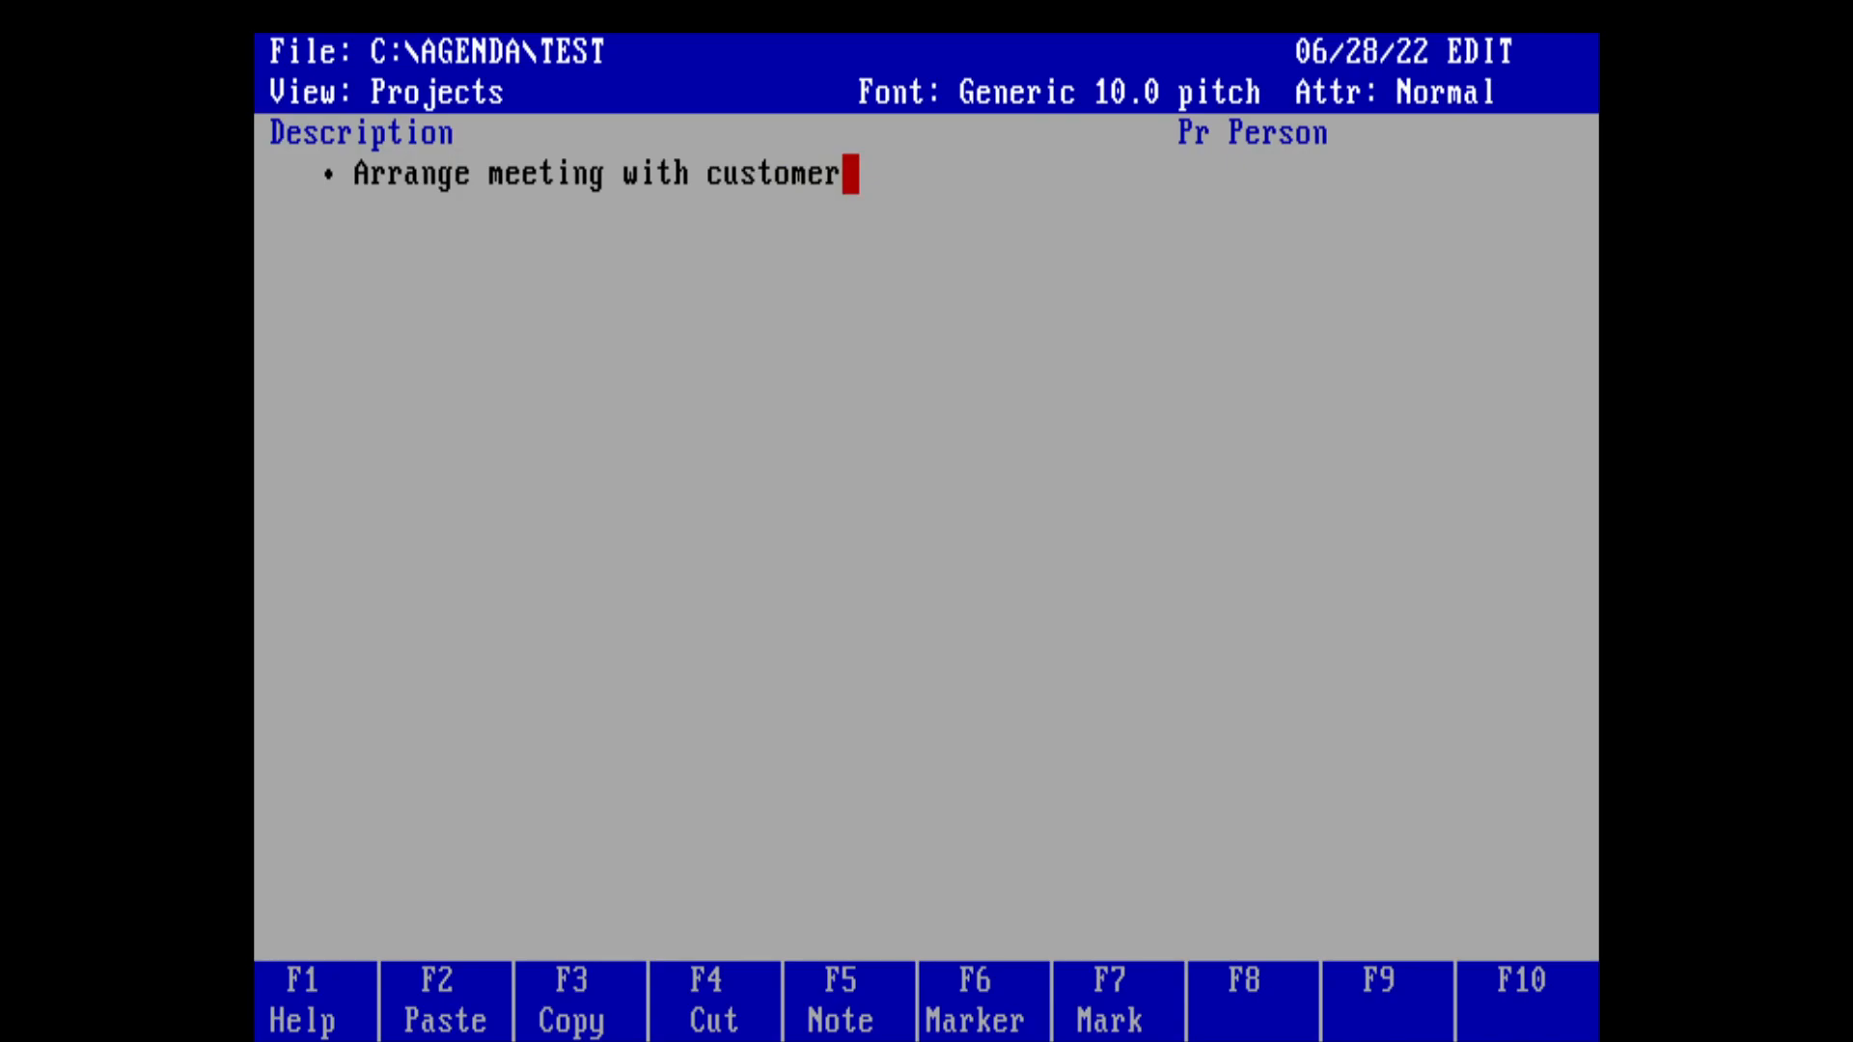
{"action": "key", "text": "Return"}
Step: Set the priority of the "Arrange meeting with customer" item to 1
{"action": "key", "text": "Right"}
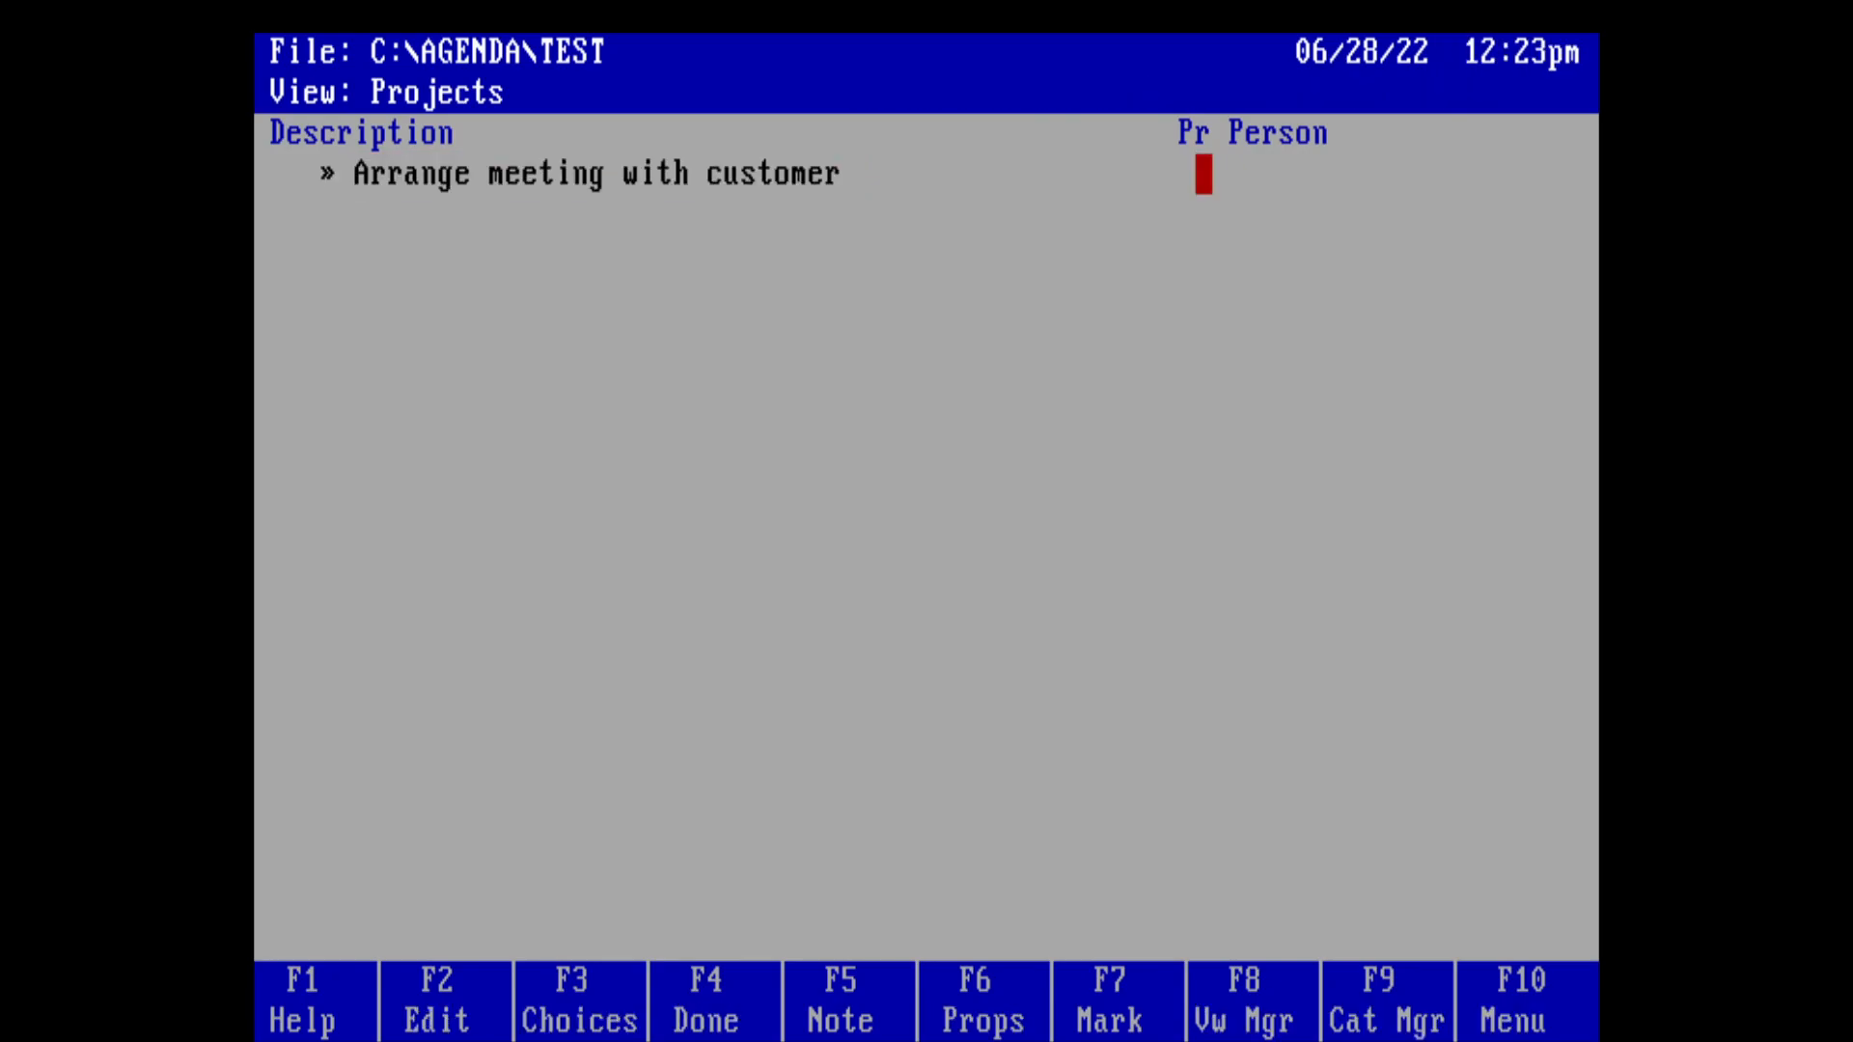
{"action": "type", "text": "1"}
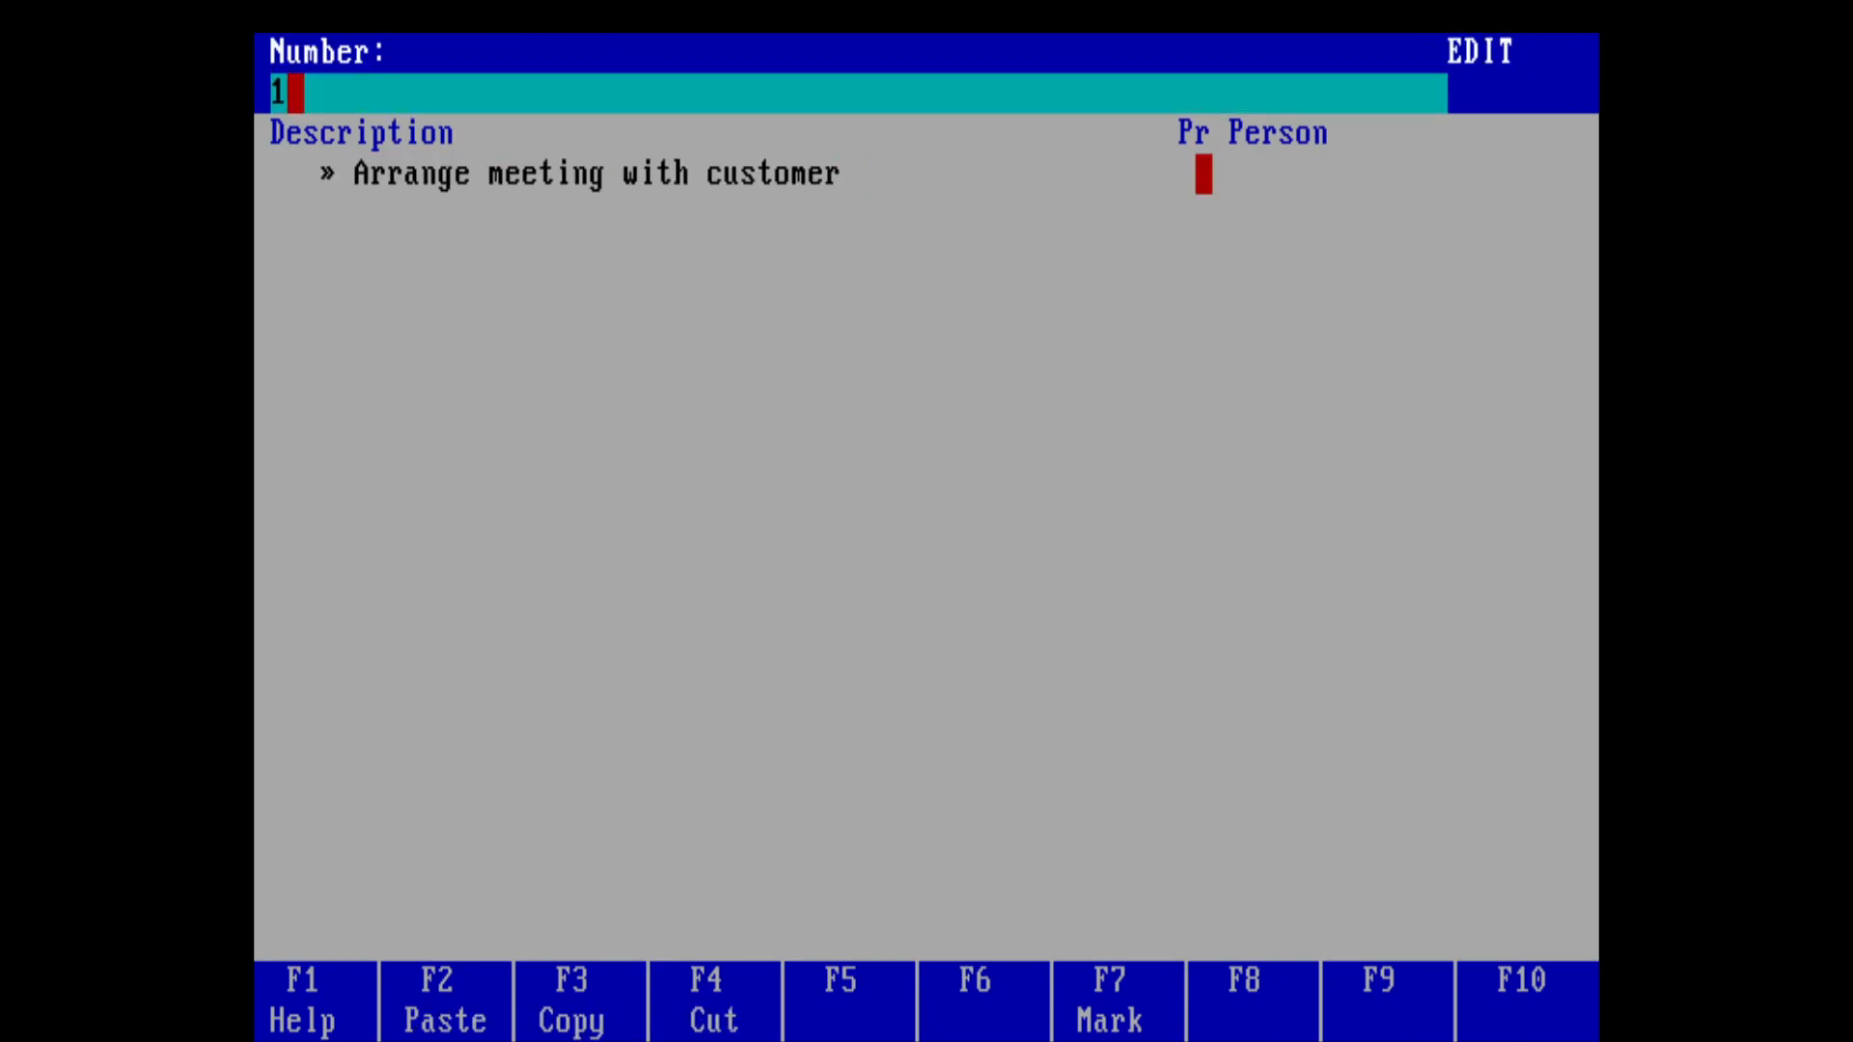
{"action": "key", "text": "Return"}
Step: Enter the assigned person's first name in the item's Person column and return to the item text
{"action": "key", "text": "Right"}
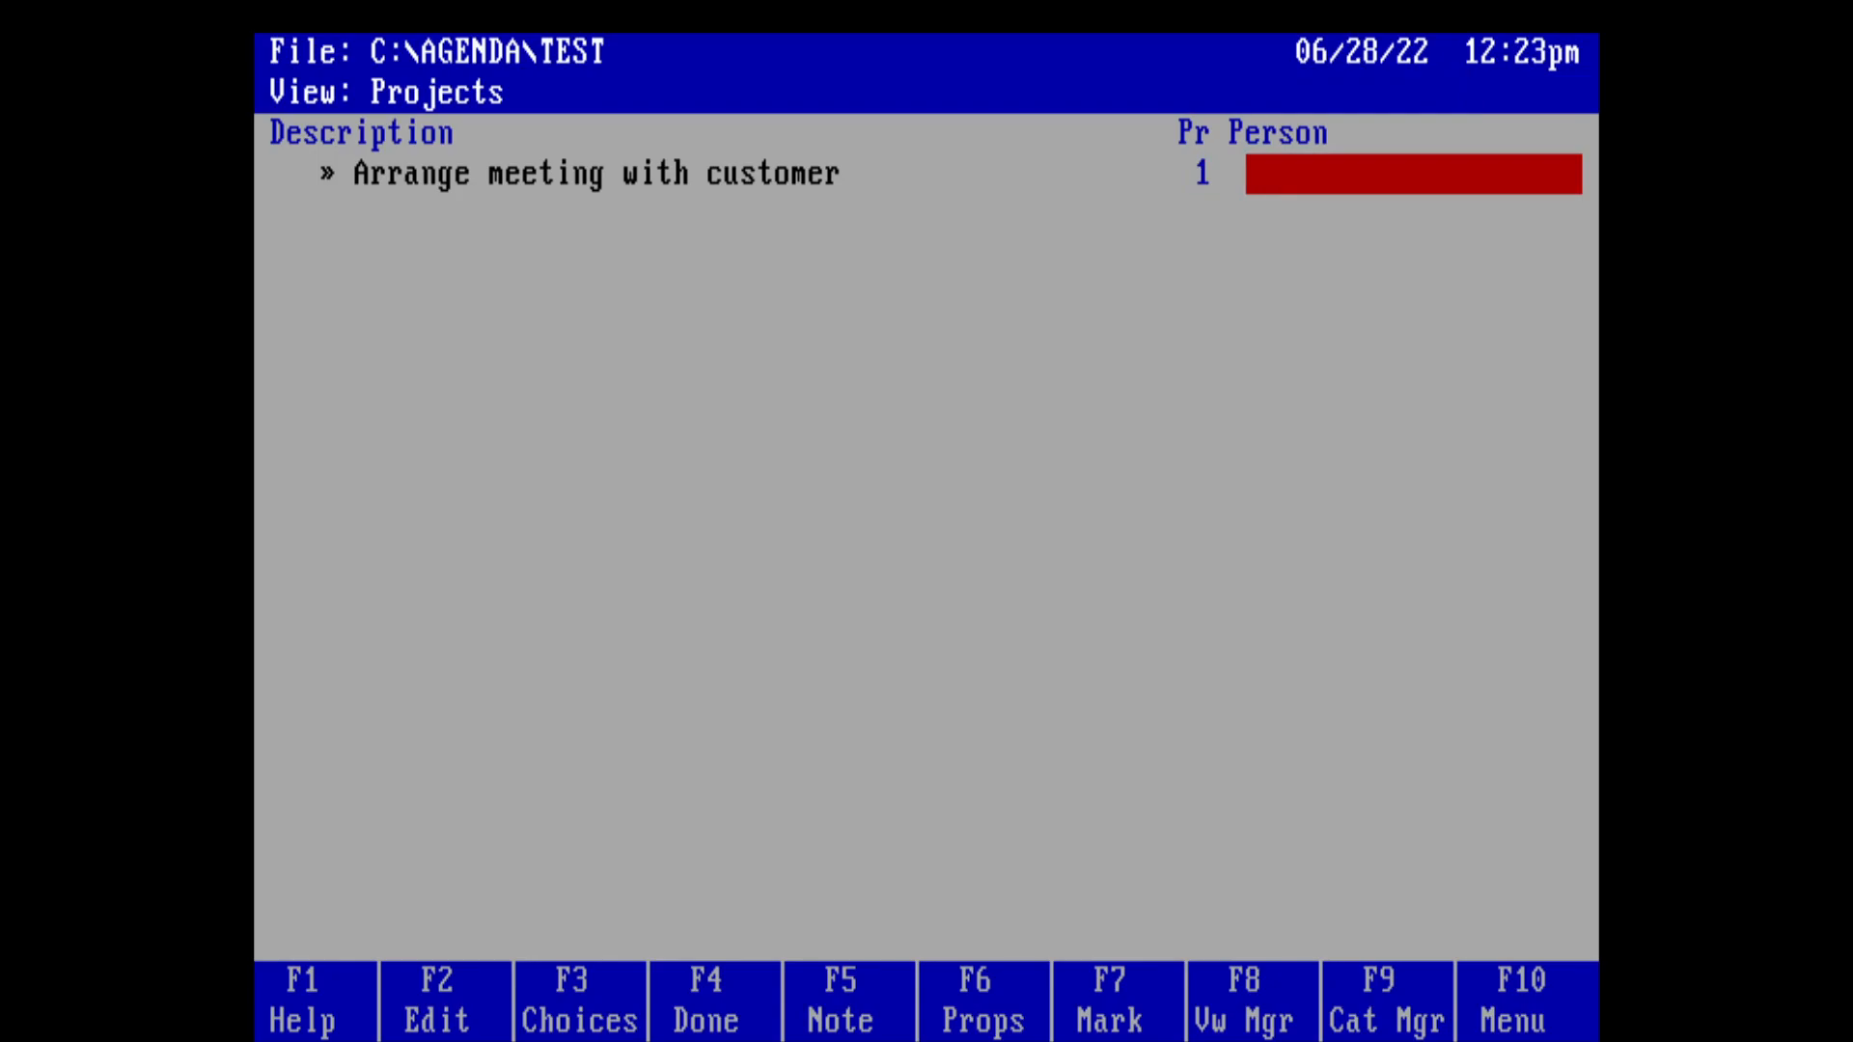
{"action": "key", "text": "shift"}
{"action": "key", "text": "F3"}
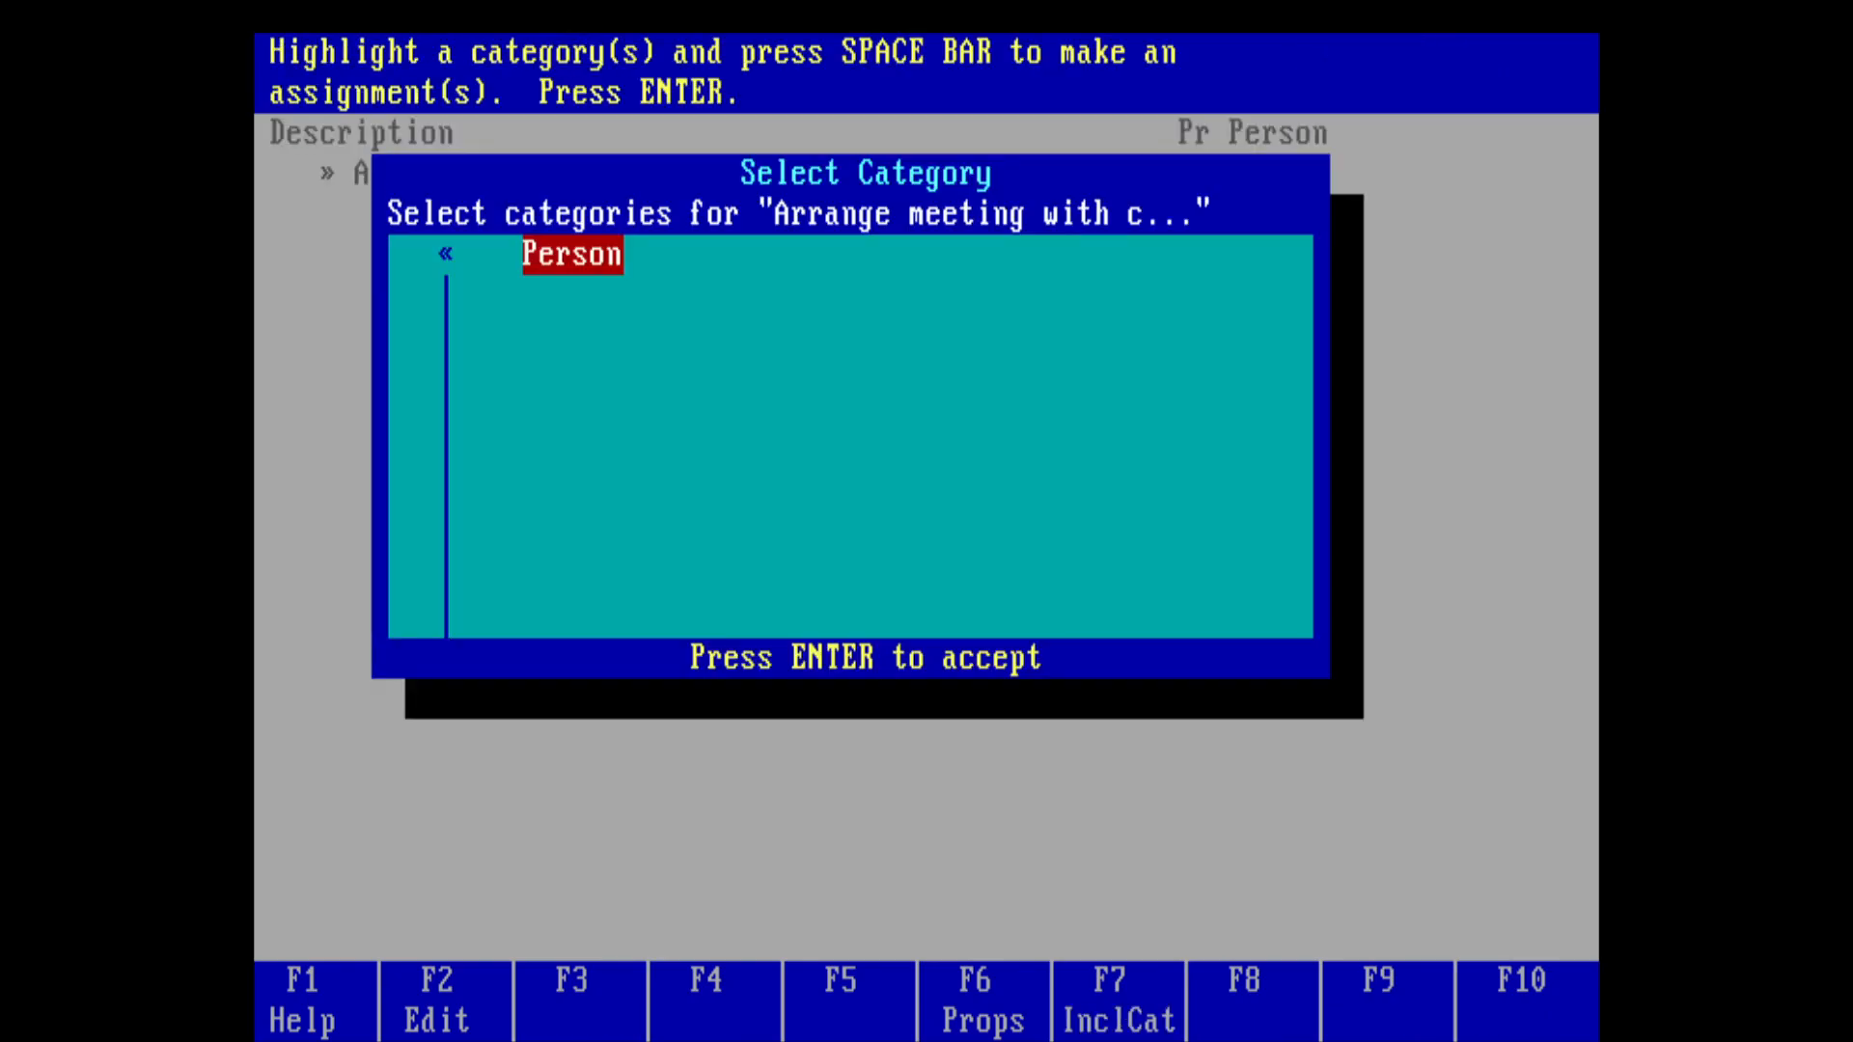
{"action": "key", "text": "Return"}
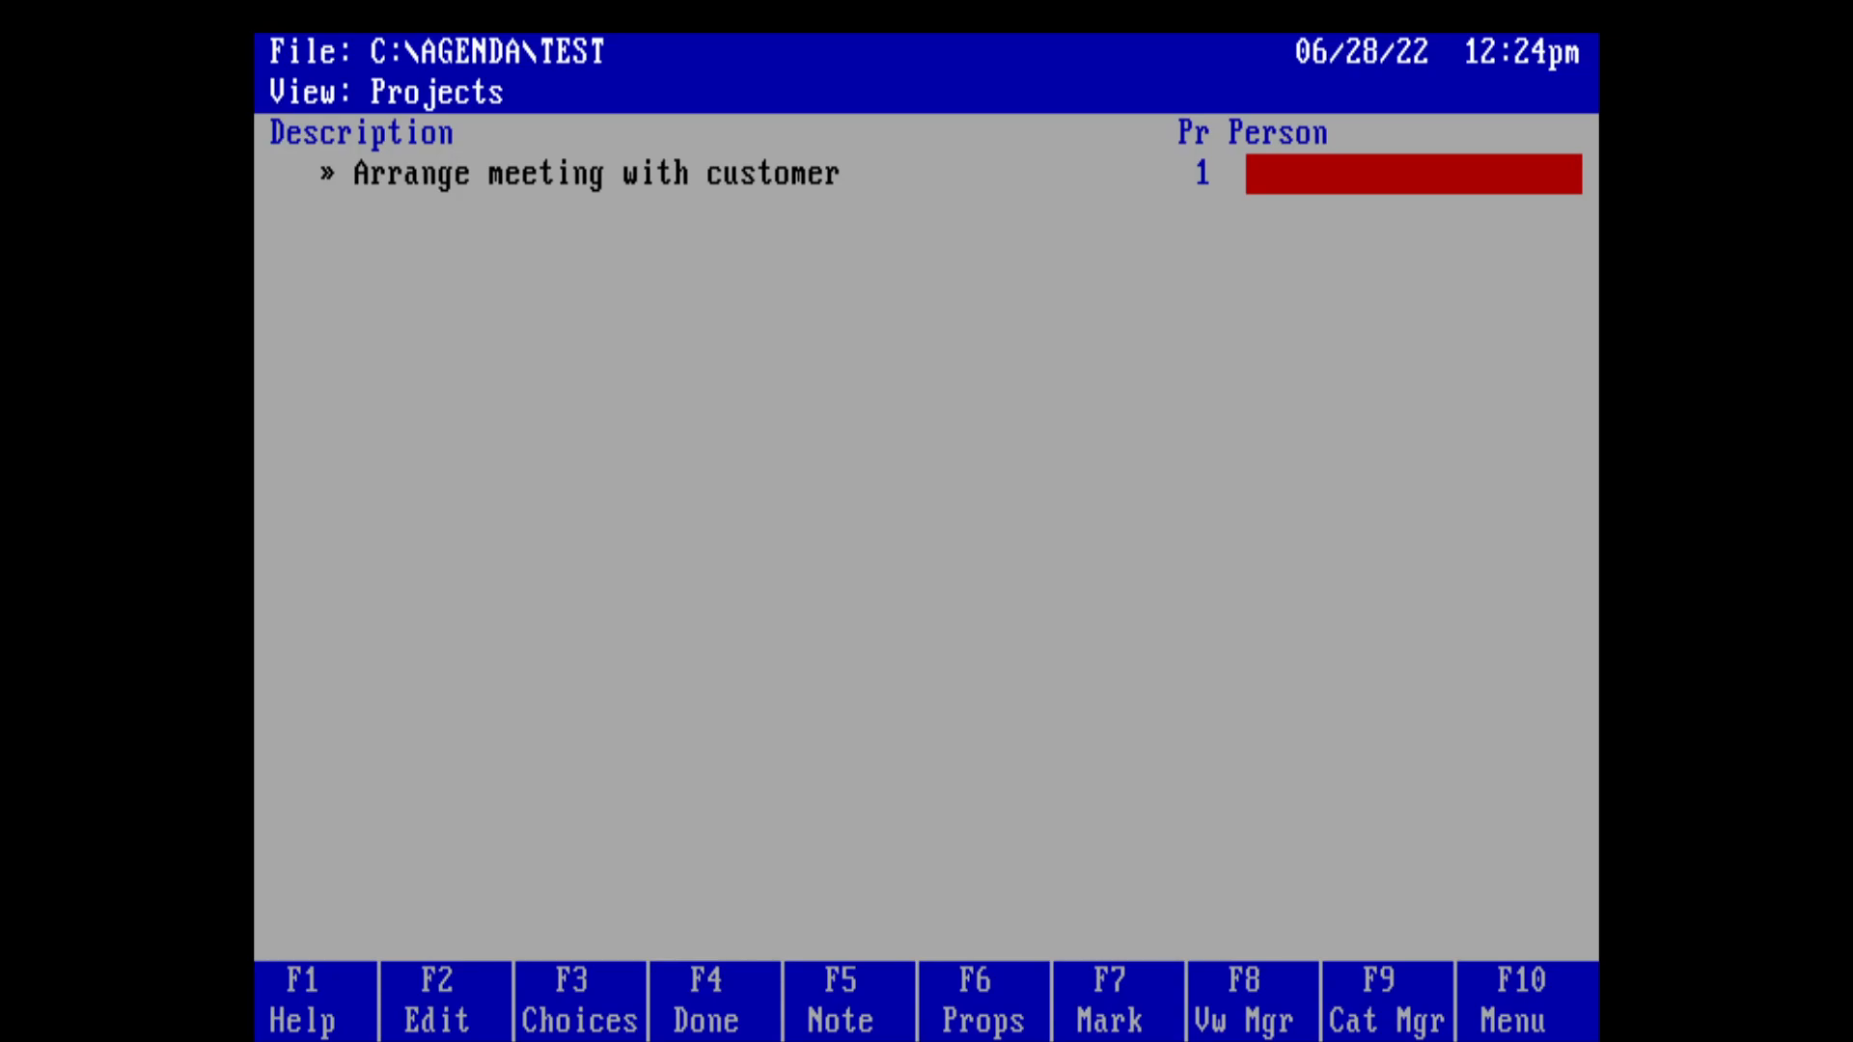
{"action": "type", "text": "Ralph"}
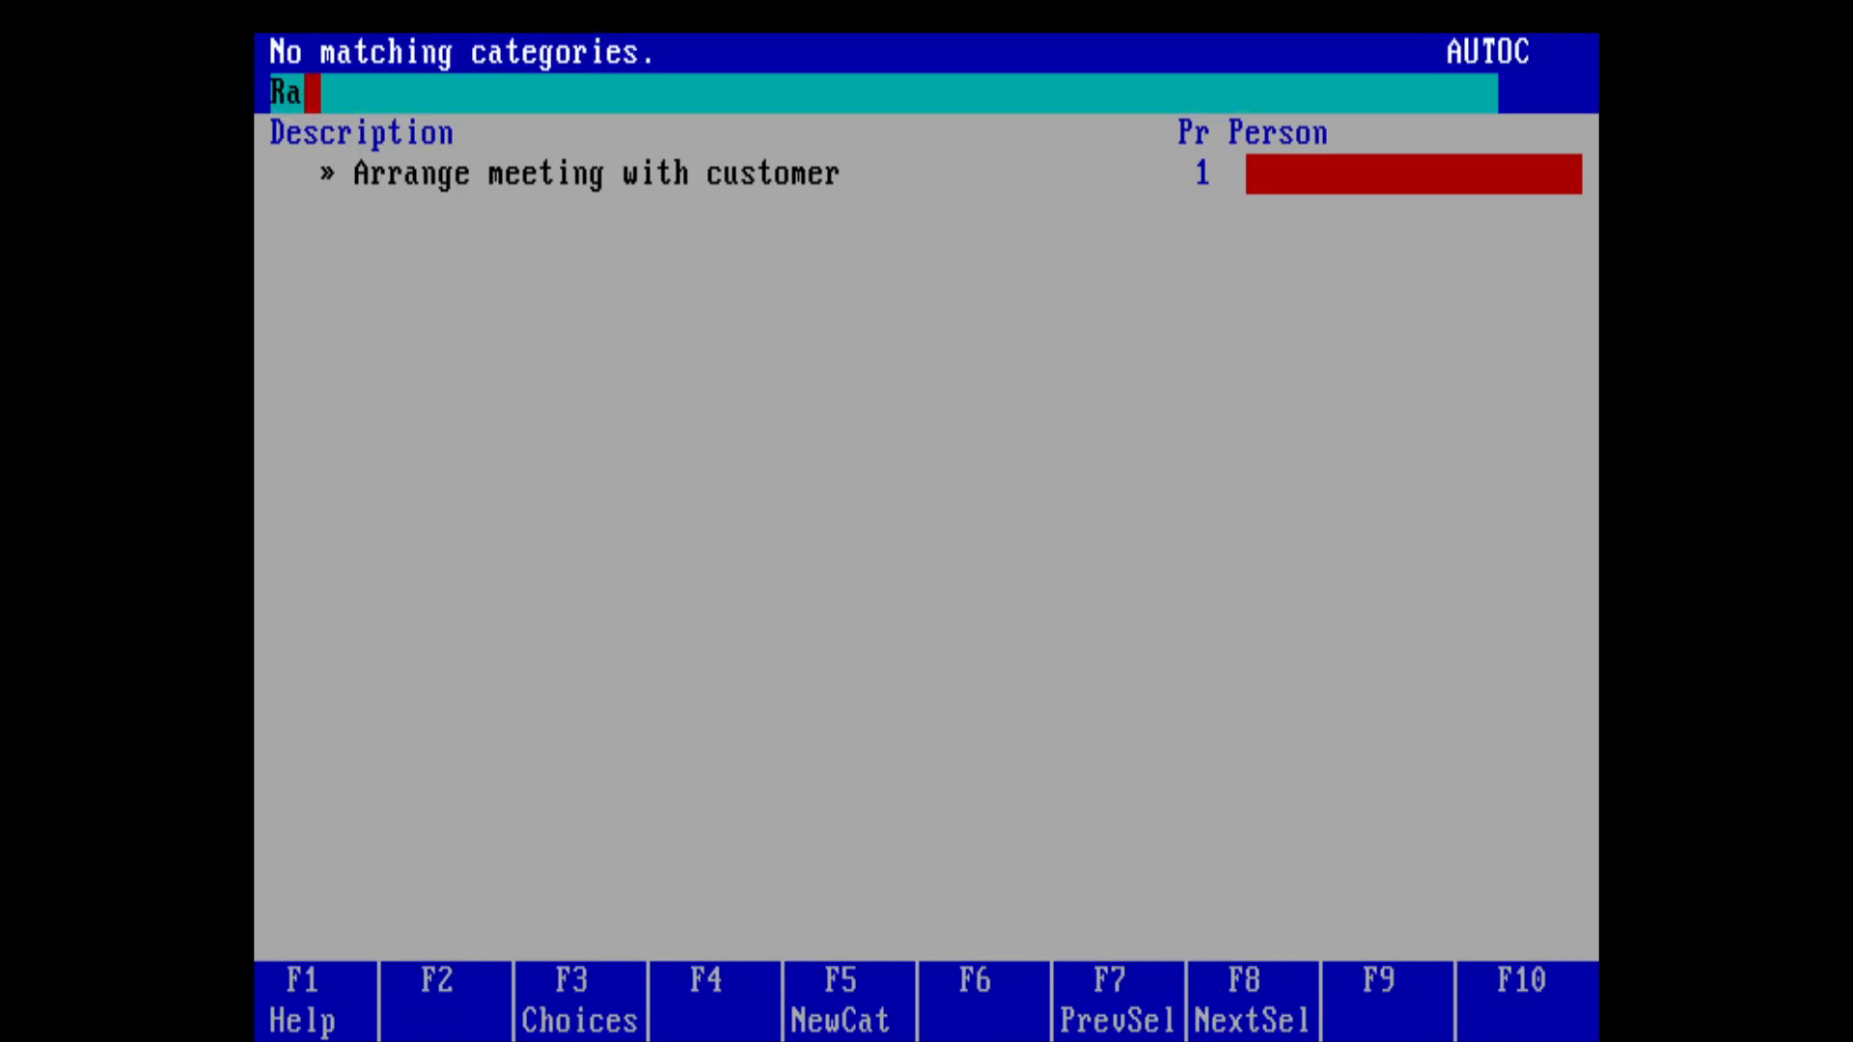
{"action": "key", "text": "Return"}
{"action": "key", "text": "Left"}
{"action": "key", "text": "Left"}
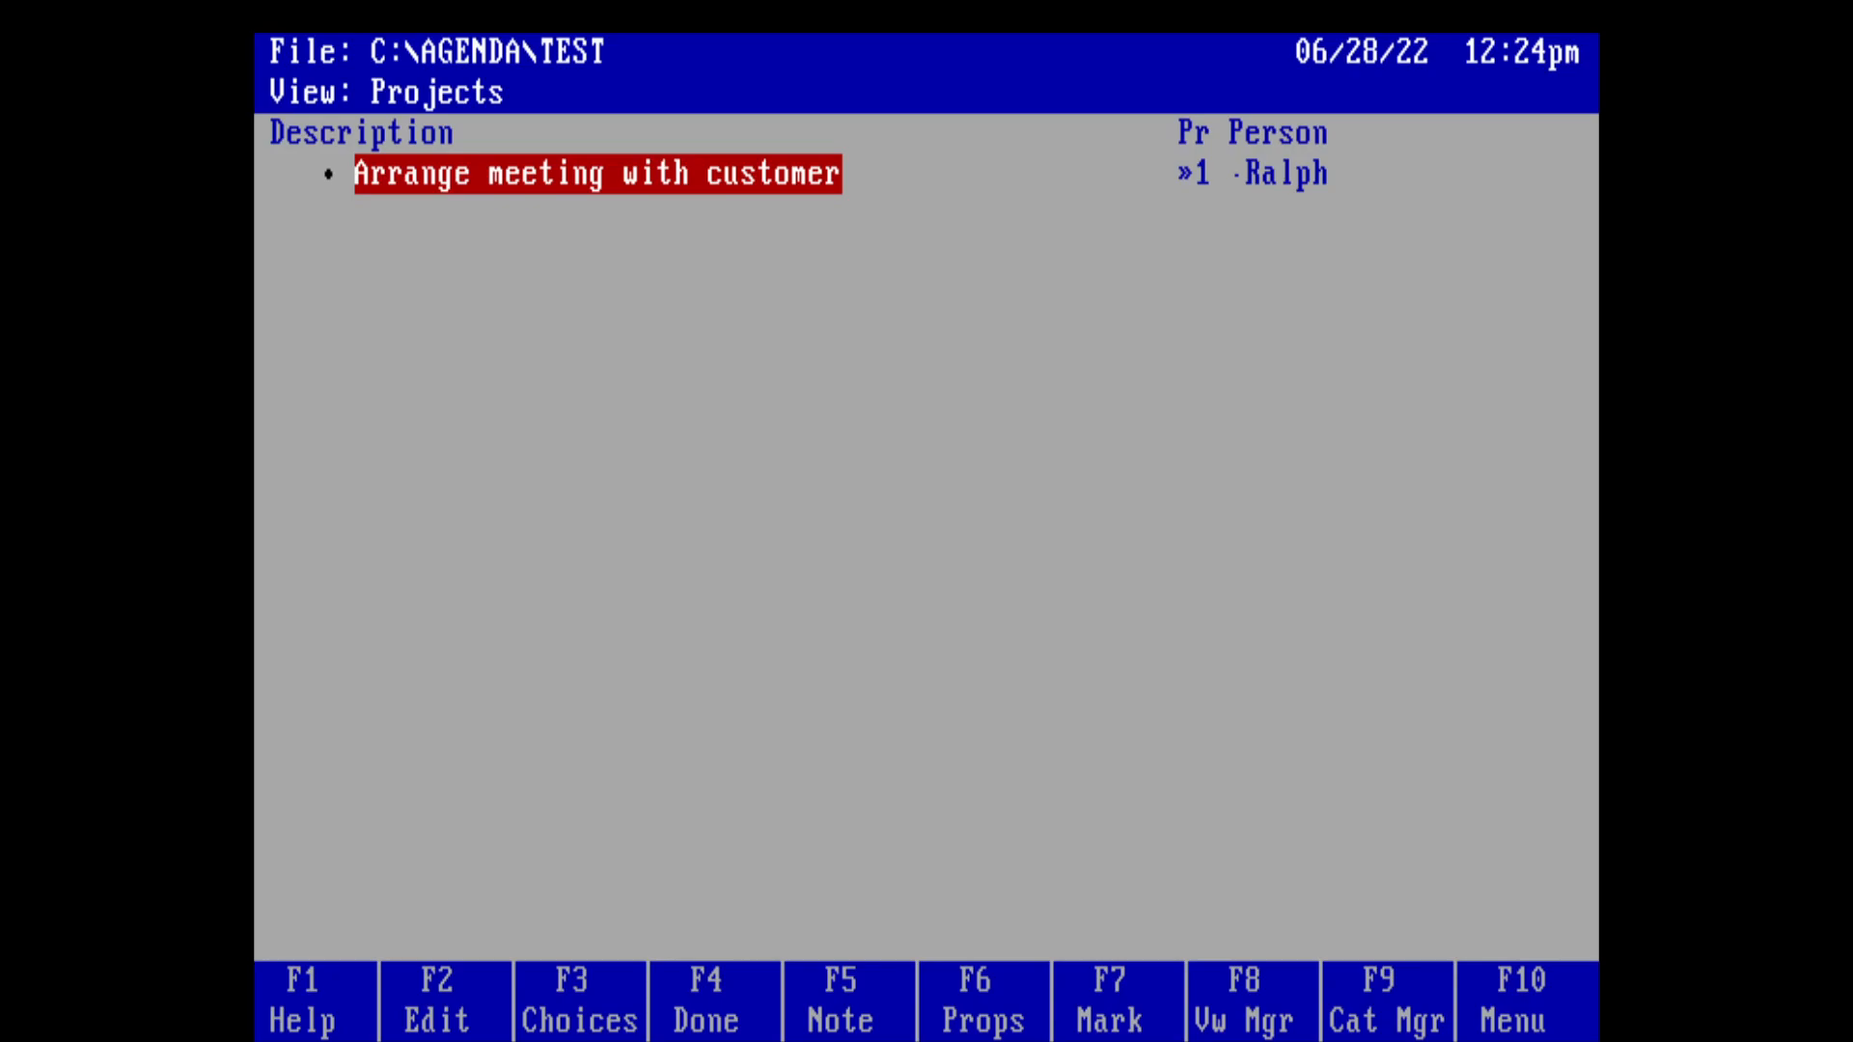
Step: Try to attach the note "Customer should not be called after 9PM" to the "Arrange meeting with customer" item
{"action": "key", "text": "F5"}
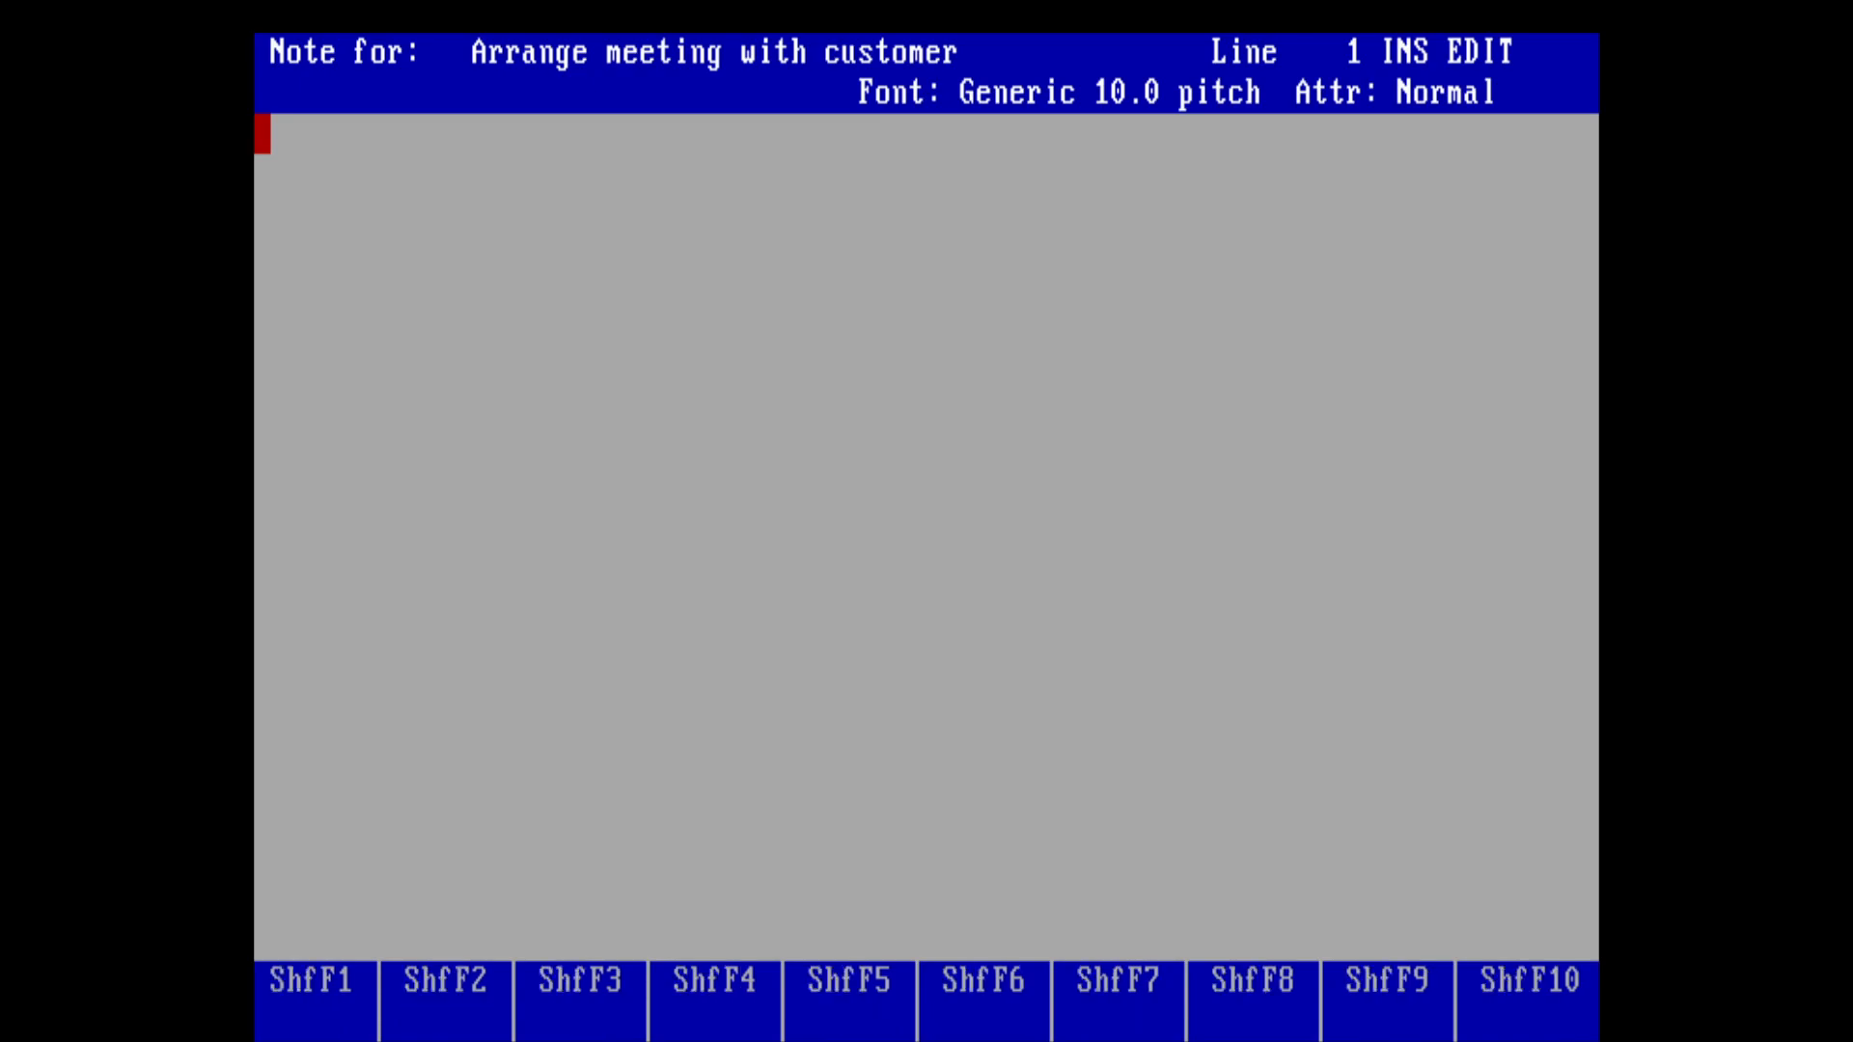
{"action": "type", "text": "T"}
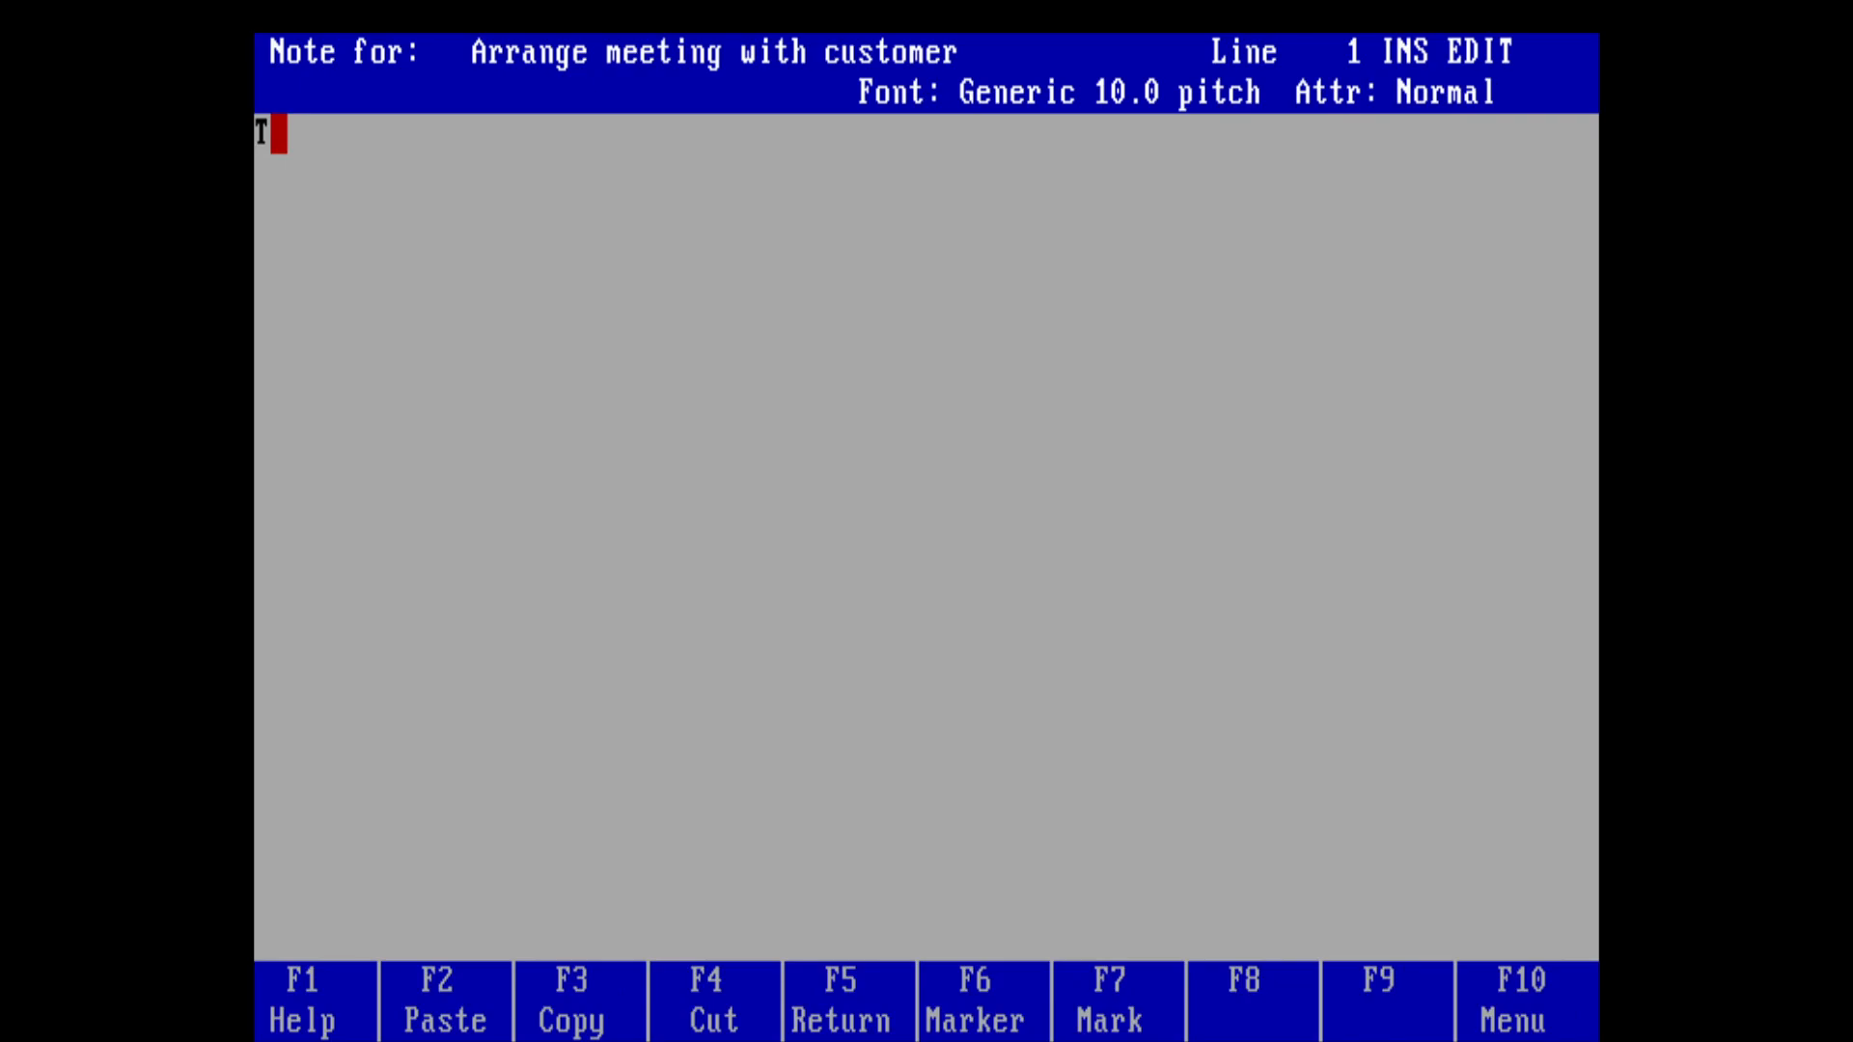
{"action": "key", "text": "BackSpace"}
{"action": "type", "text": "Custo"}
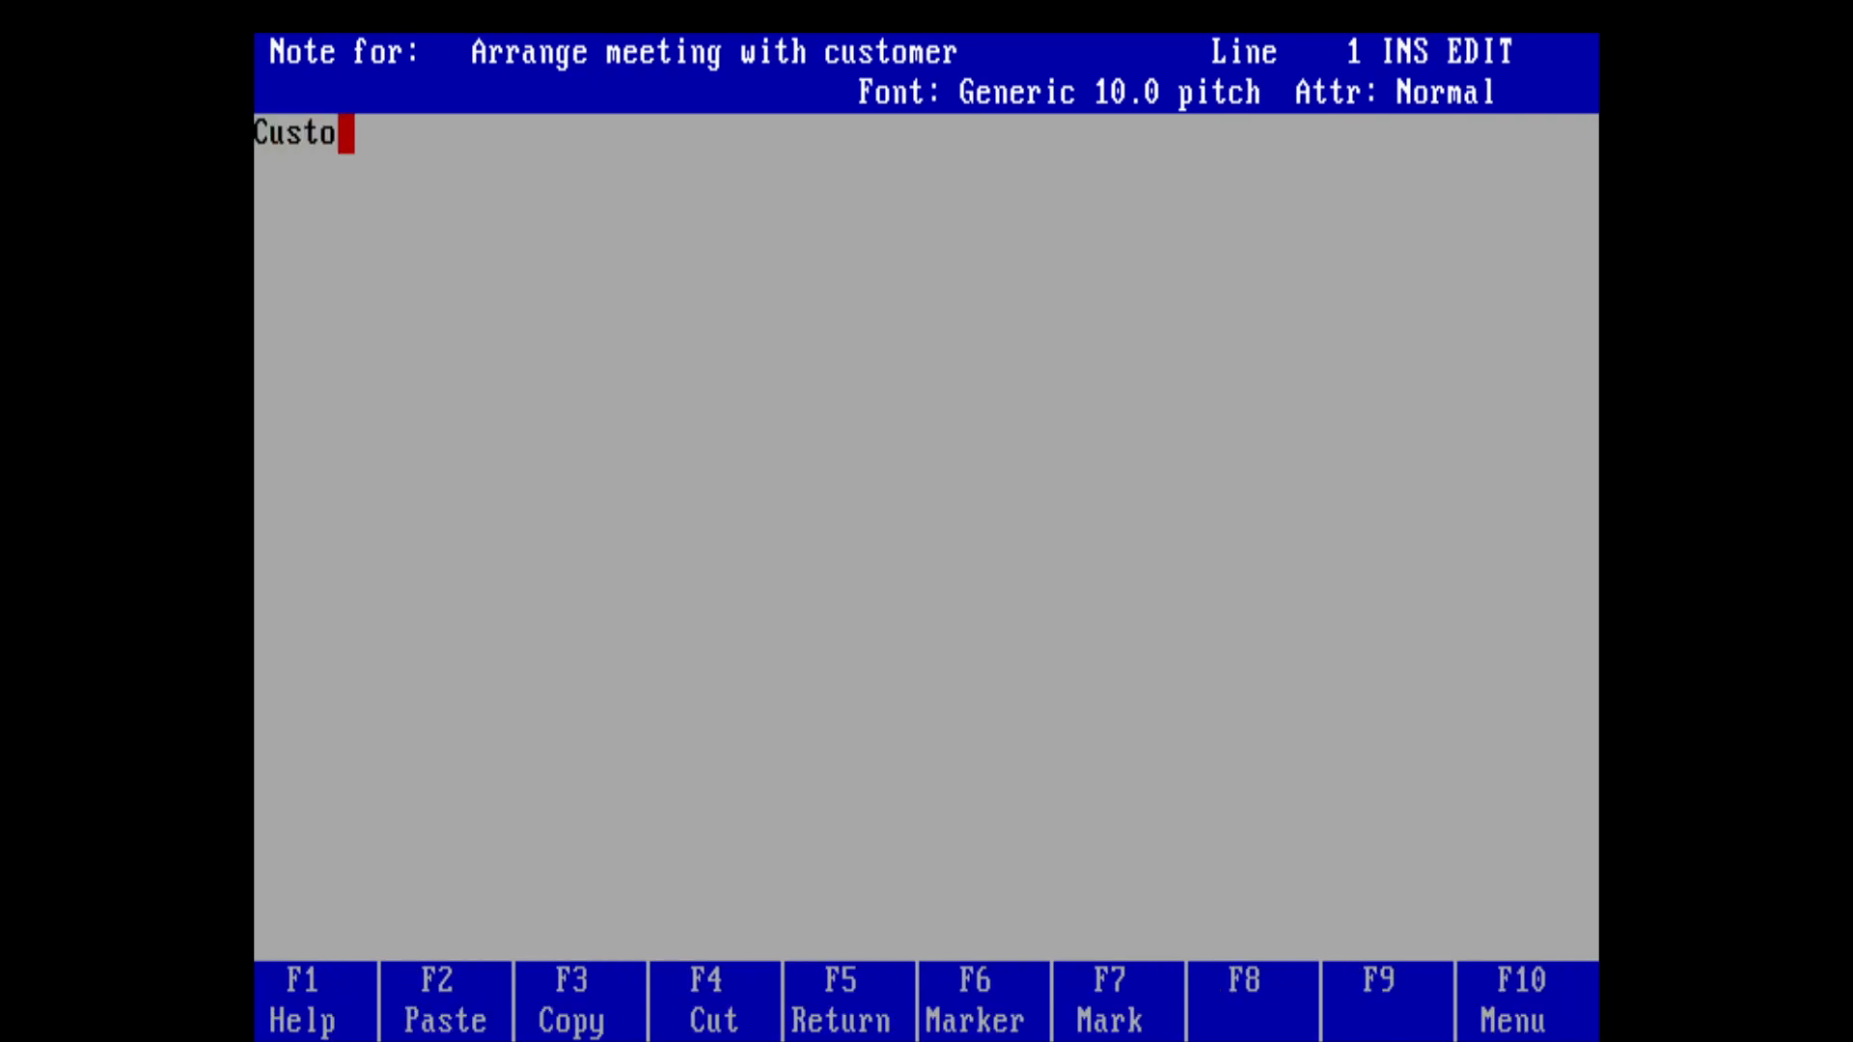
{"action": "type", "text": "mer should not be"}
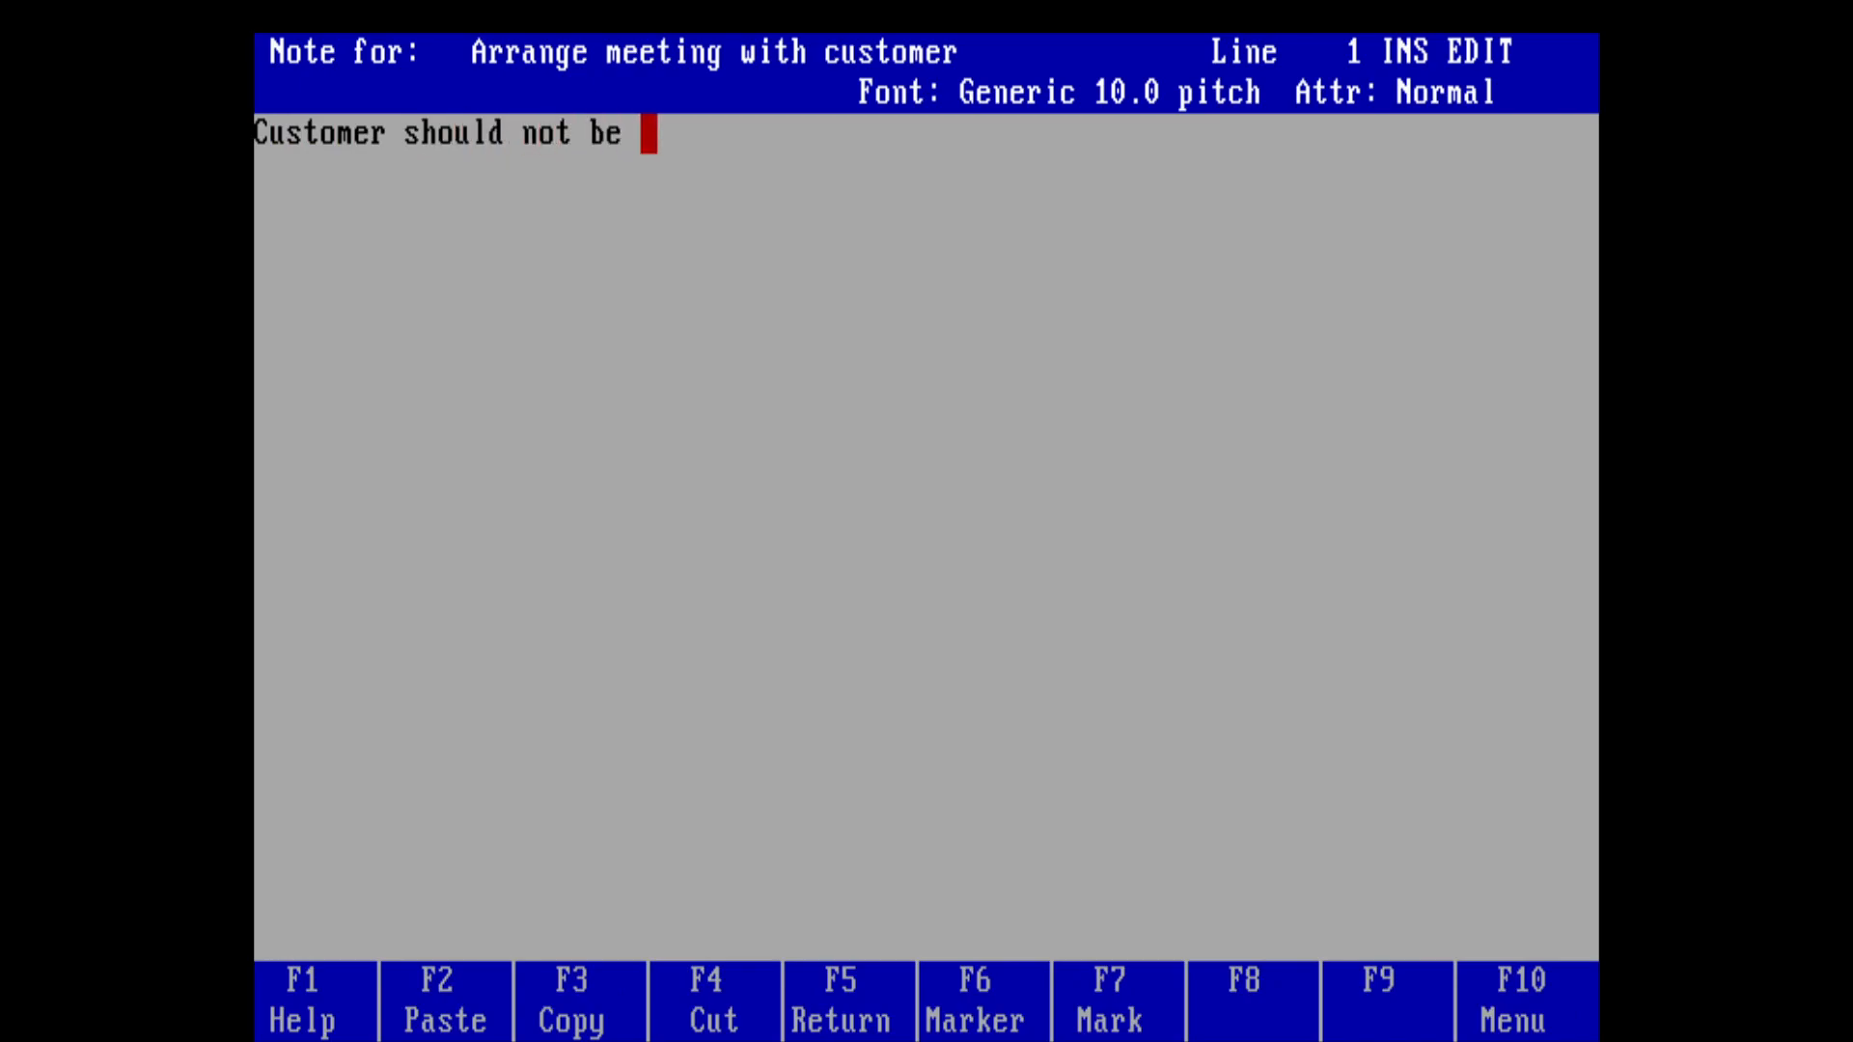
{"action": "type", "text": " called aft"}
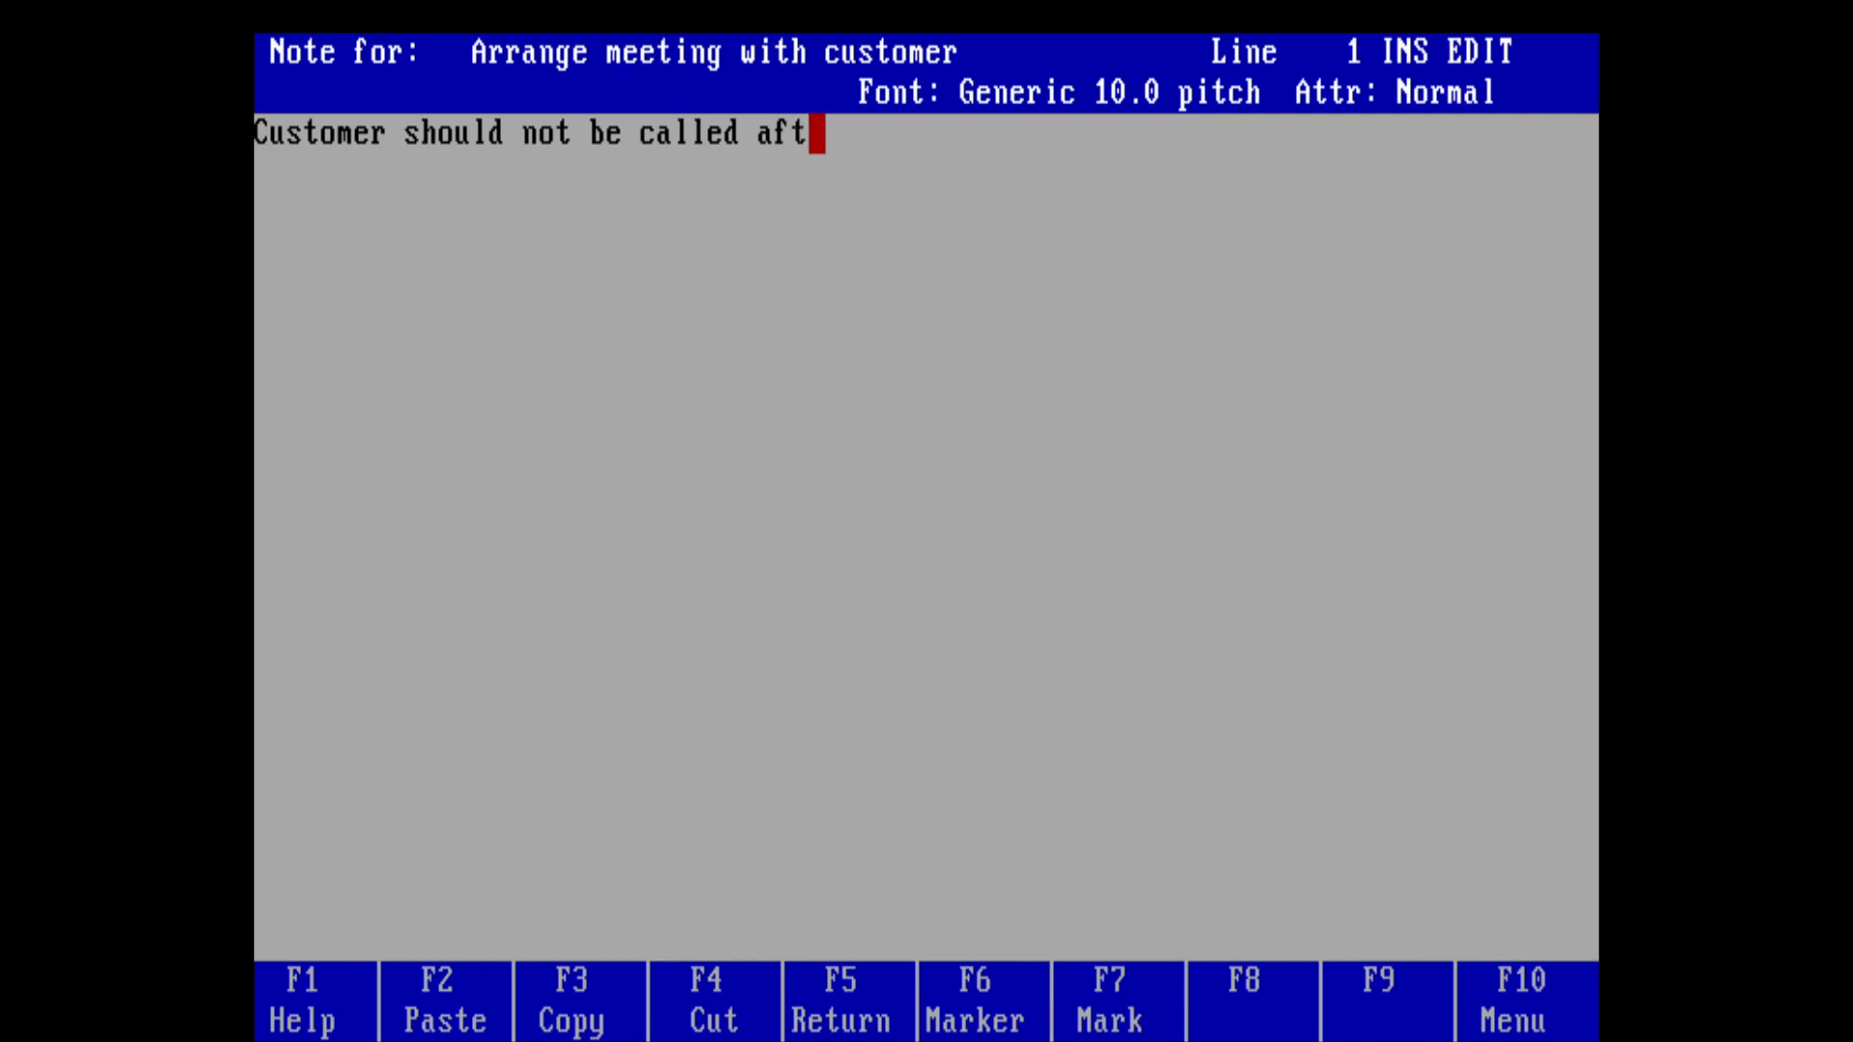
{"action": "type", "text": "er 9"}
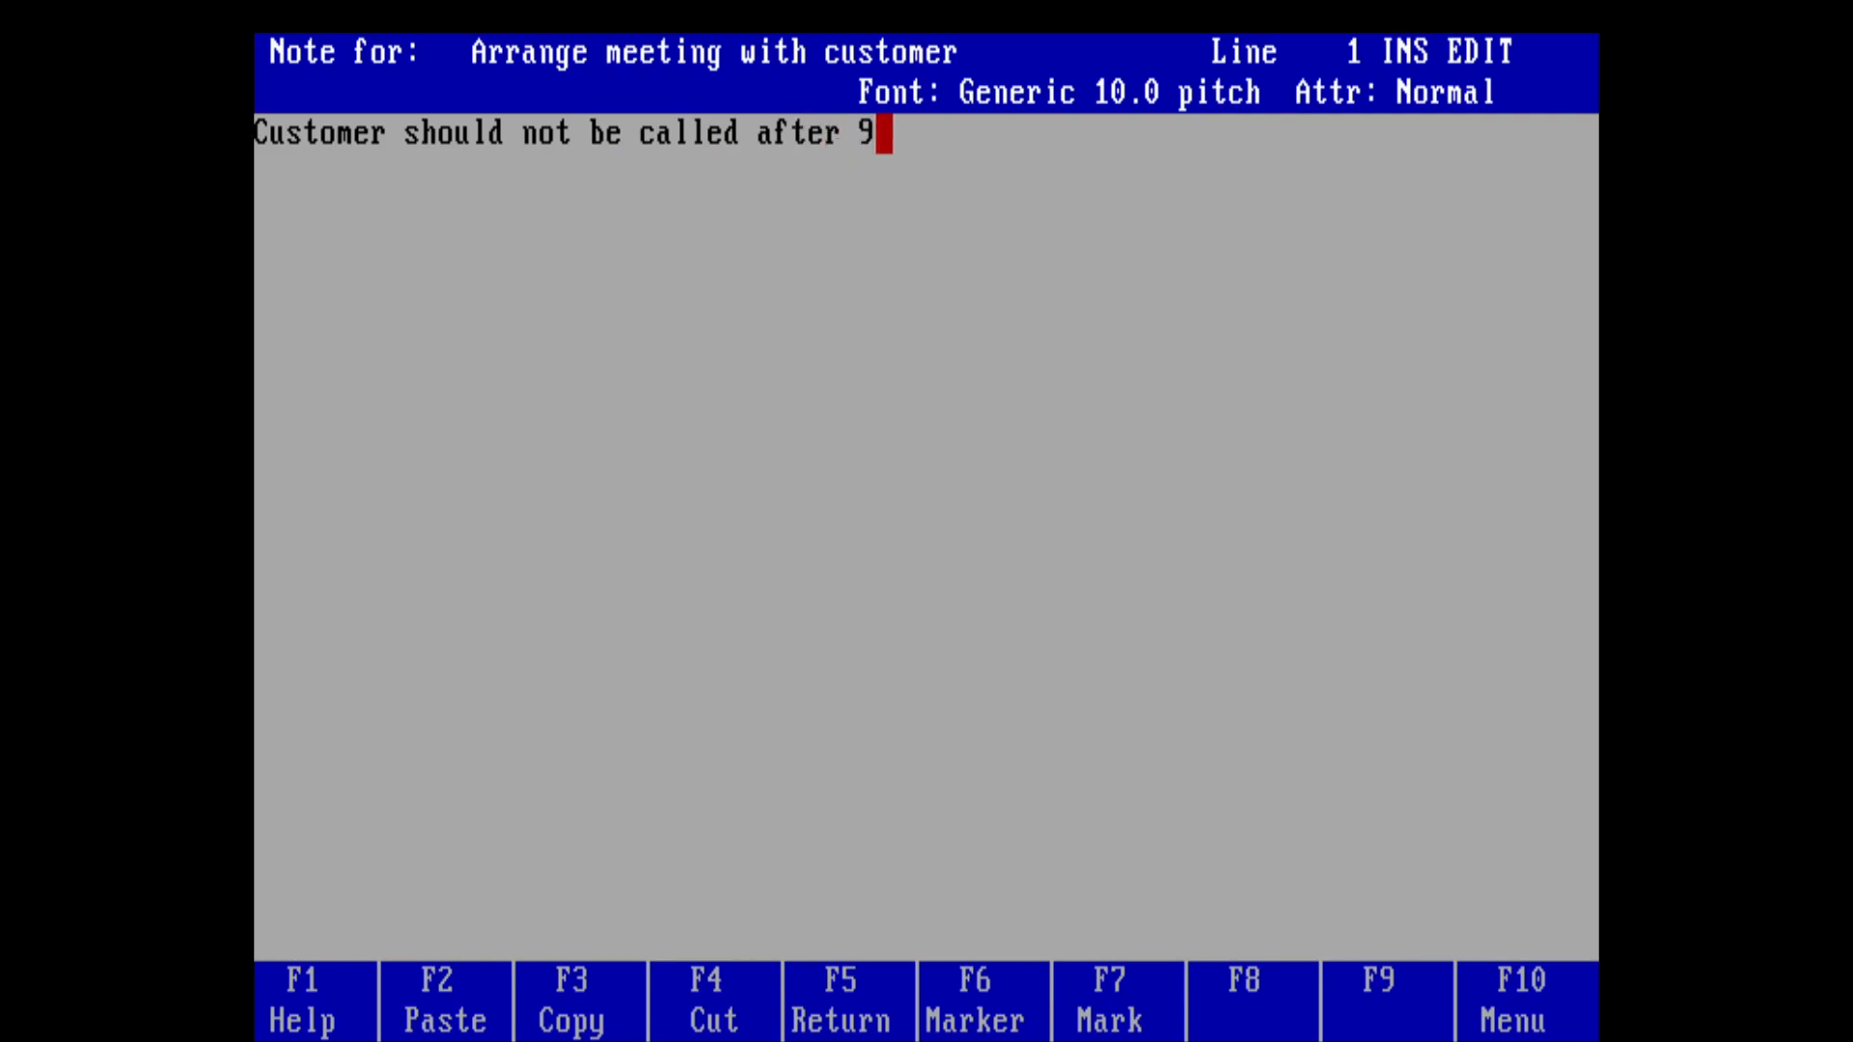
{"action": "type", "text": "PM"}
{"action": "key", "text": "BackSpace"}
{"action": "type", "text": "PM"}
{"action": "key", "text": "Escape"}
{"action": "key", "text": "Return"}
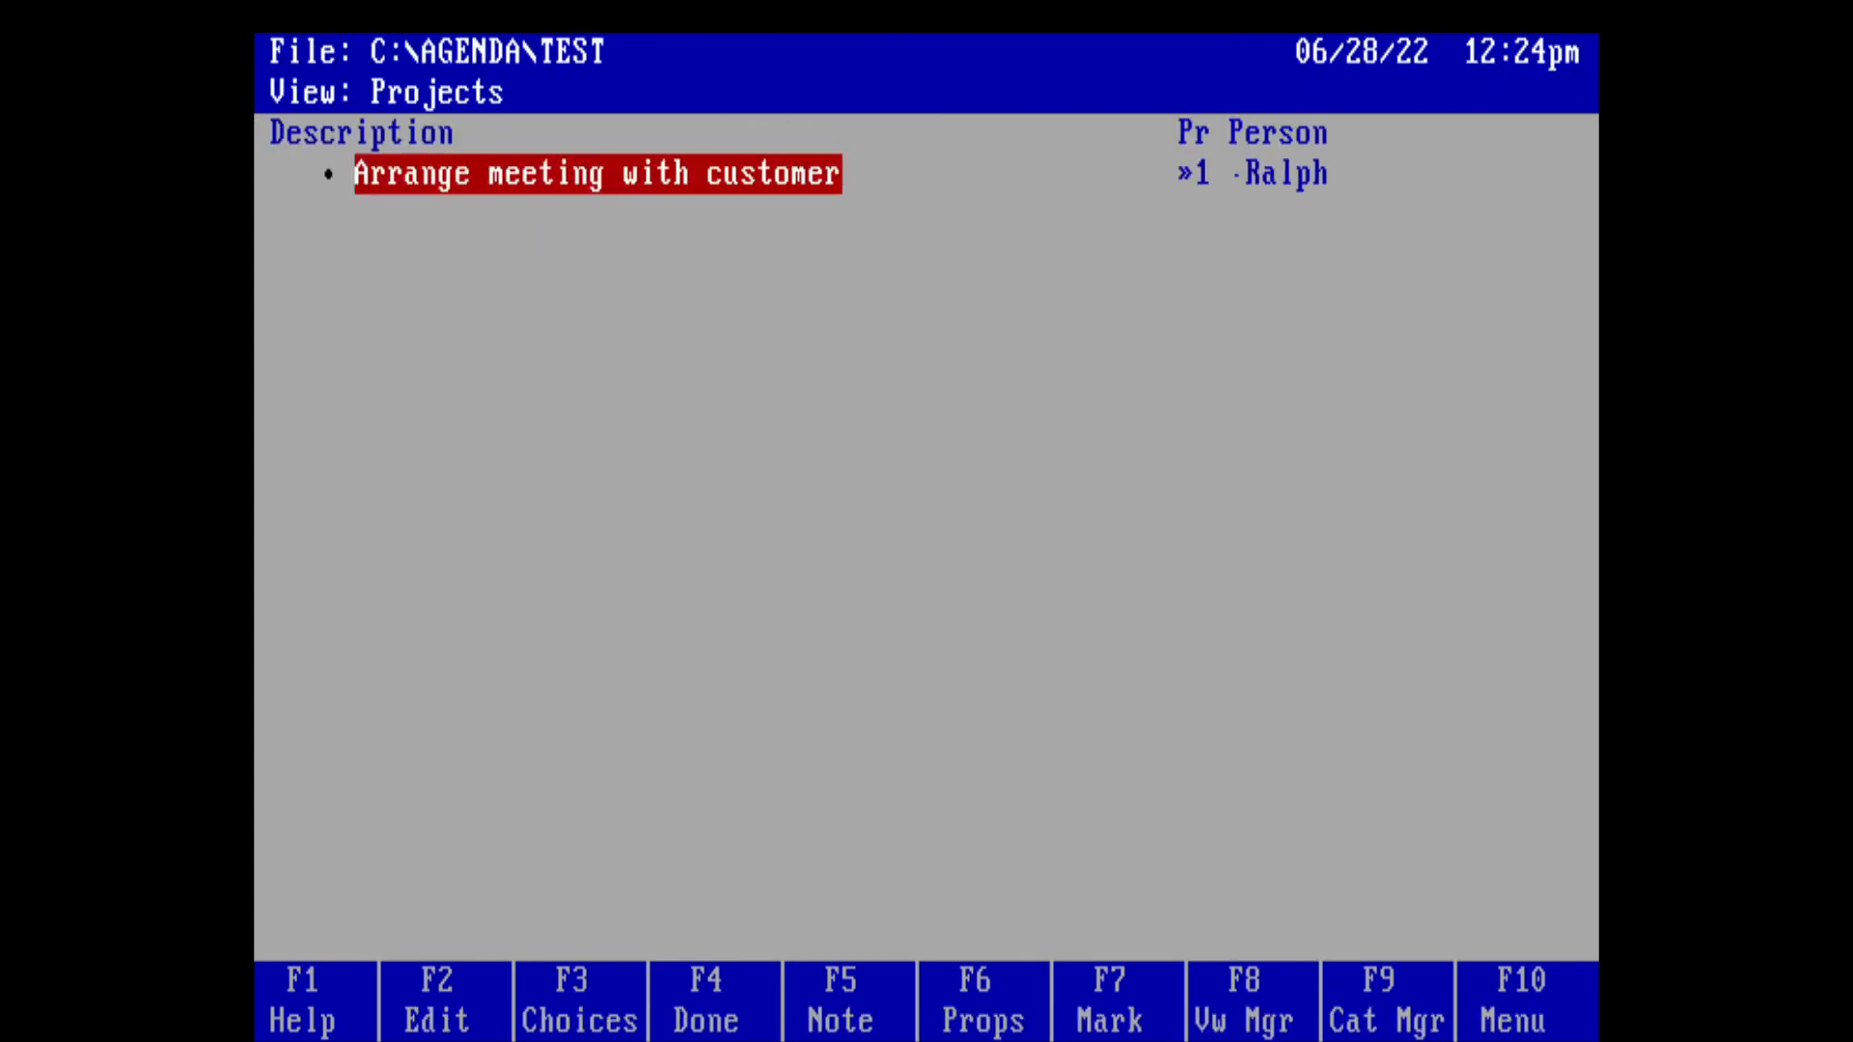
Step: Attach the note "Customer should not be called after 9PM" to the "Arrange meeting with customer" item, reopen it and return to the view
{"action": "key", "text": "F5"}
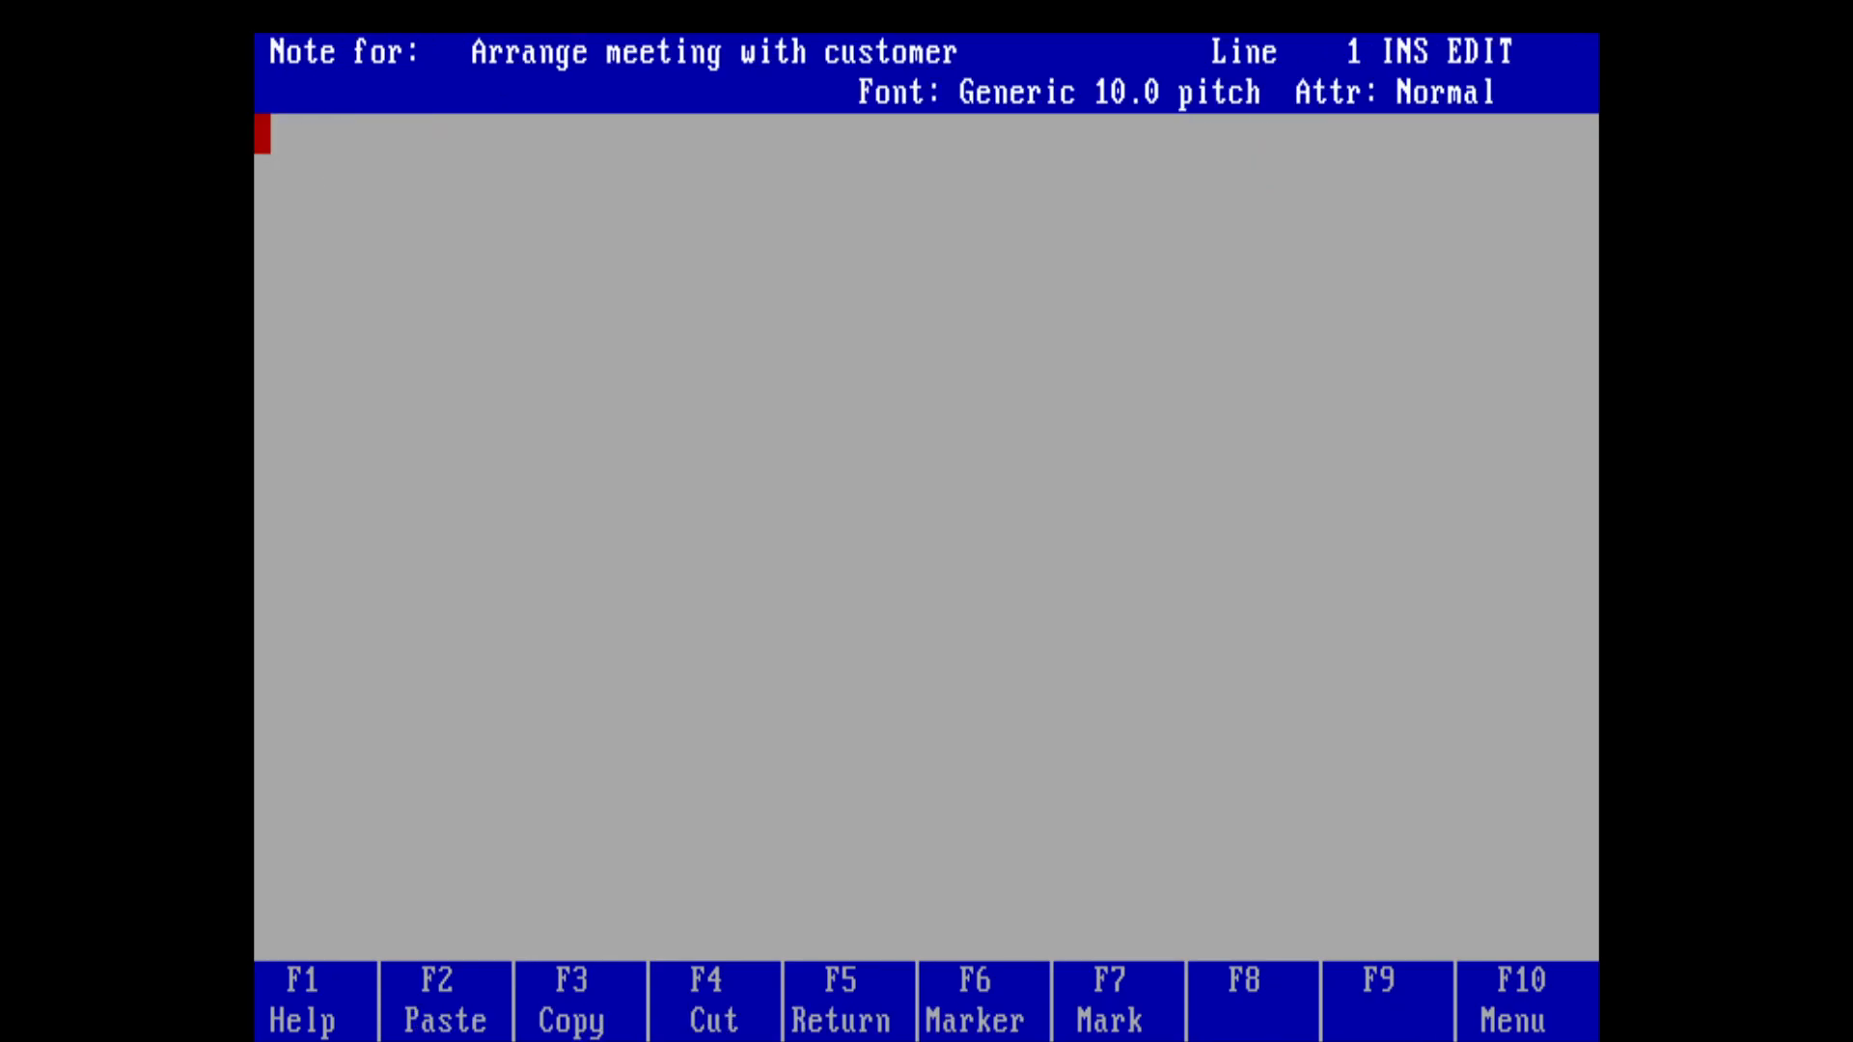
{"action": "type", "text": "C"}
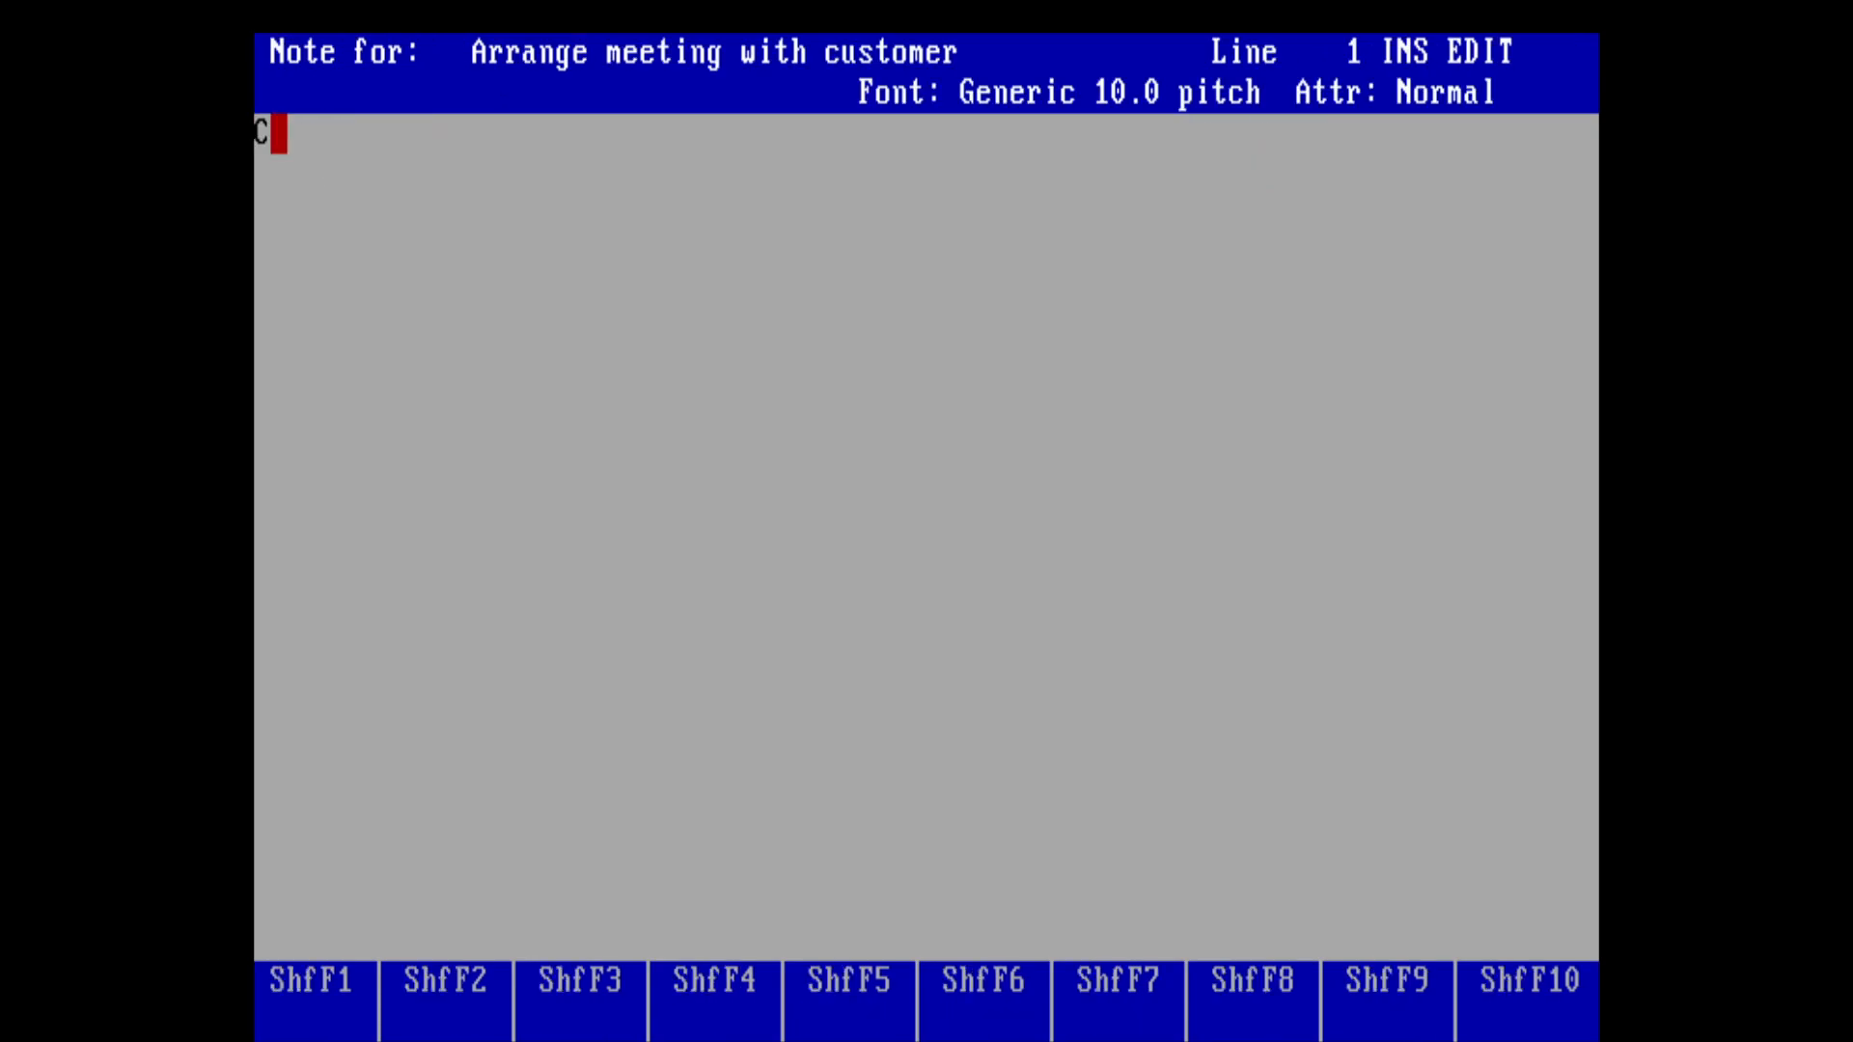
{"action": "type", "text": "ustomer "}
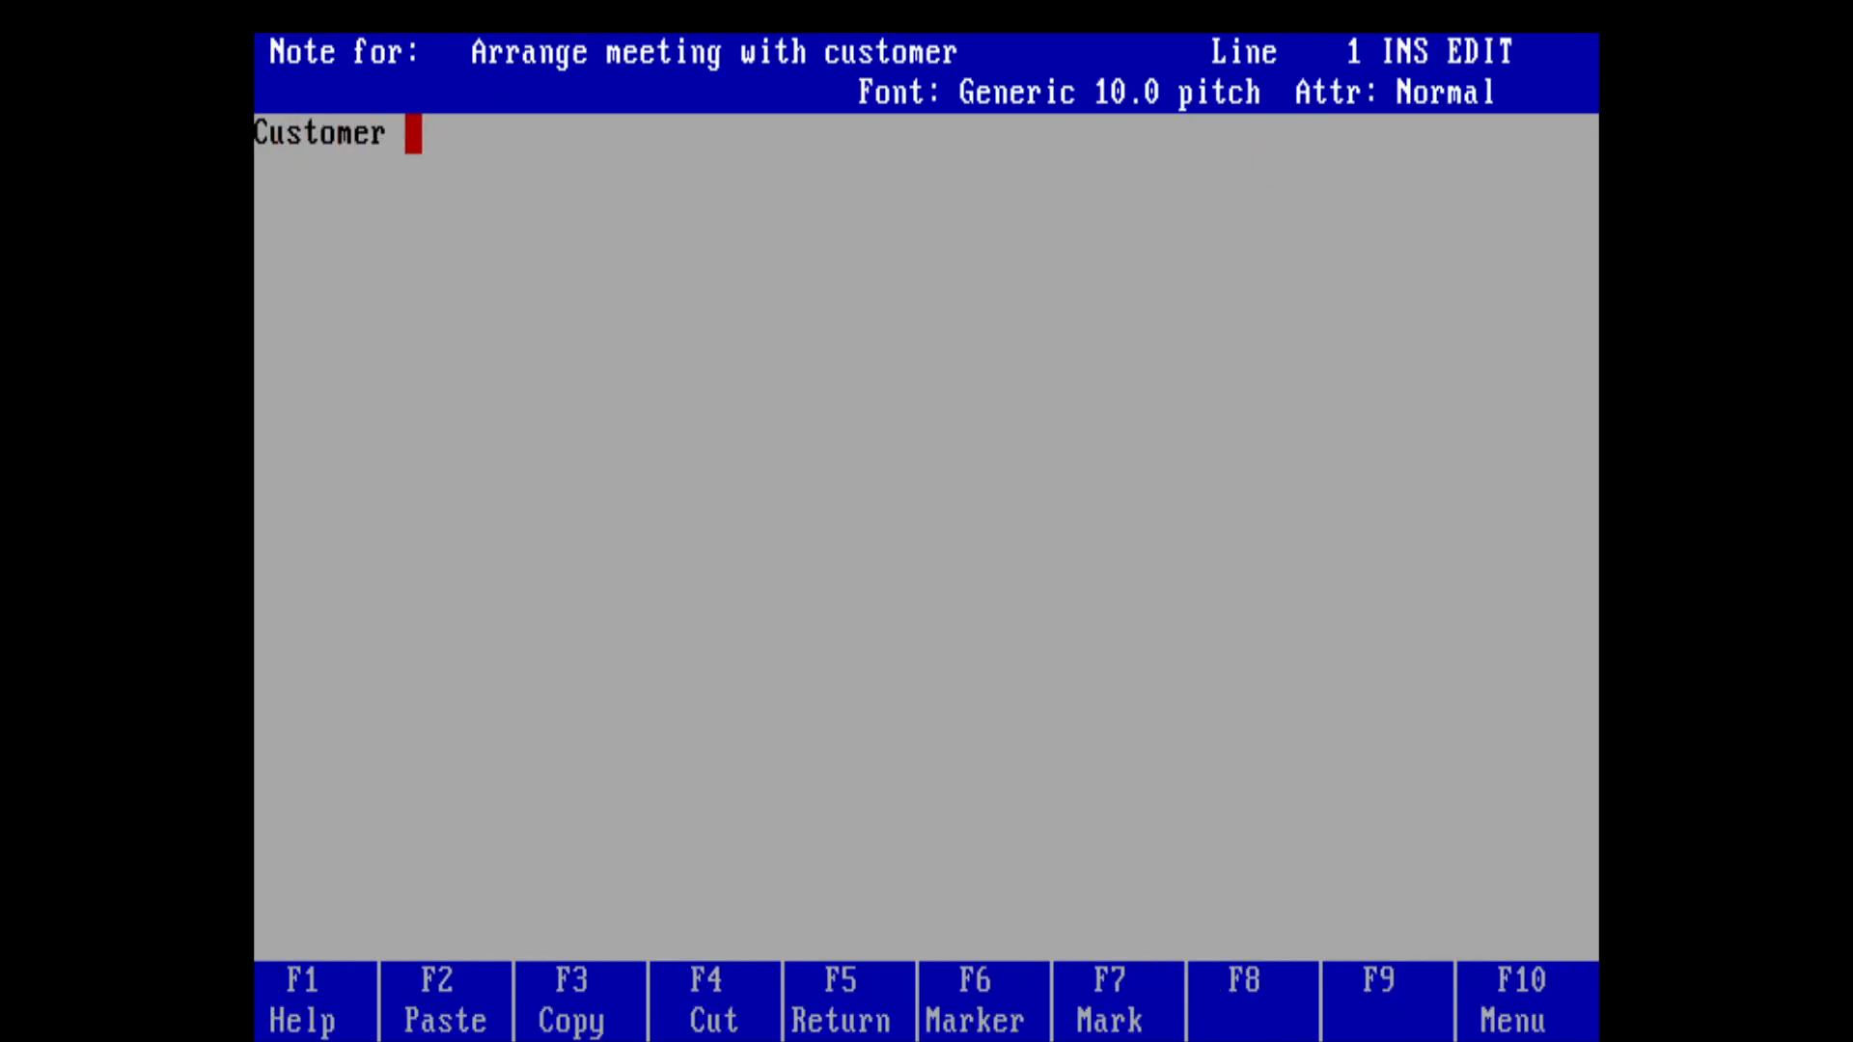
{"action": "type", "text": "should not be "}
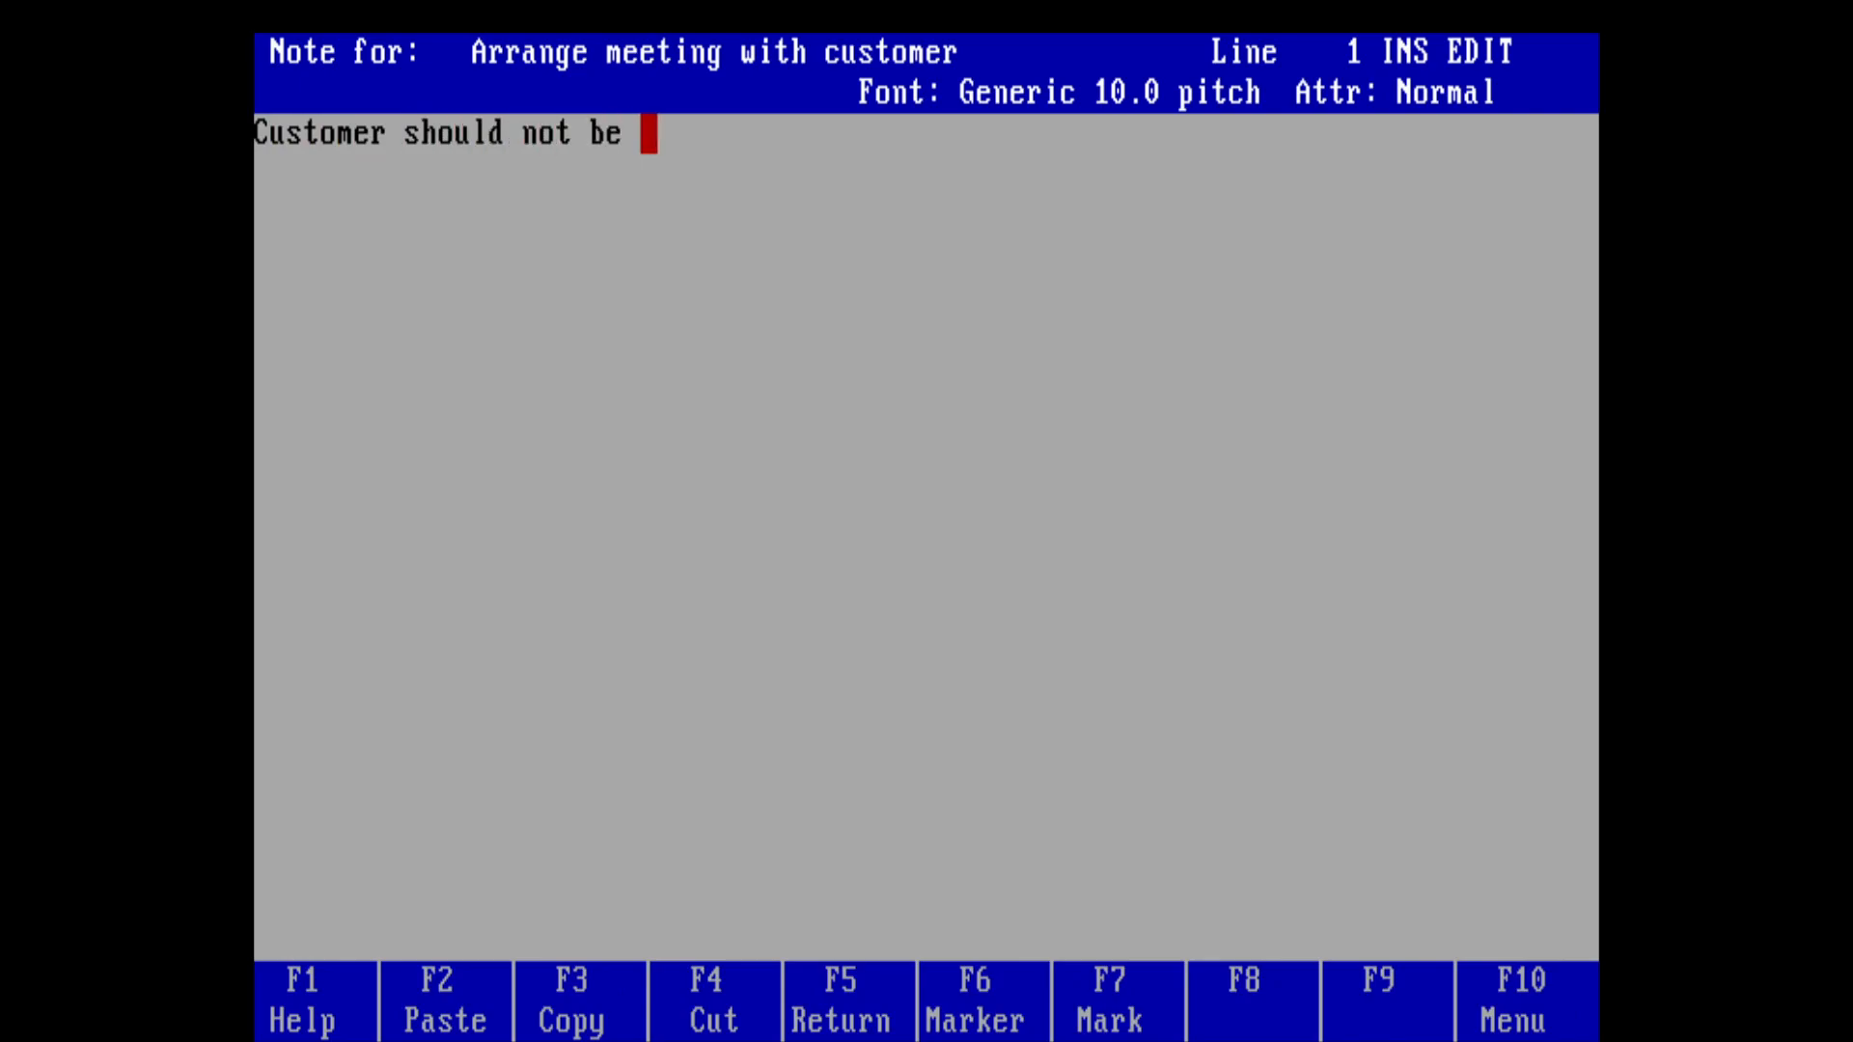
{"action": "type", "text": "called after 9PM"}
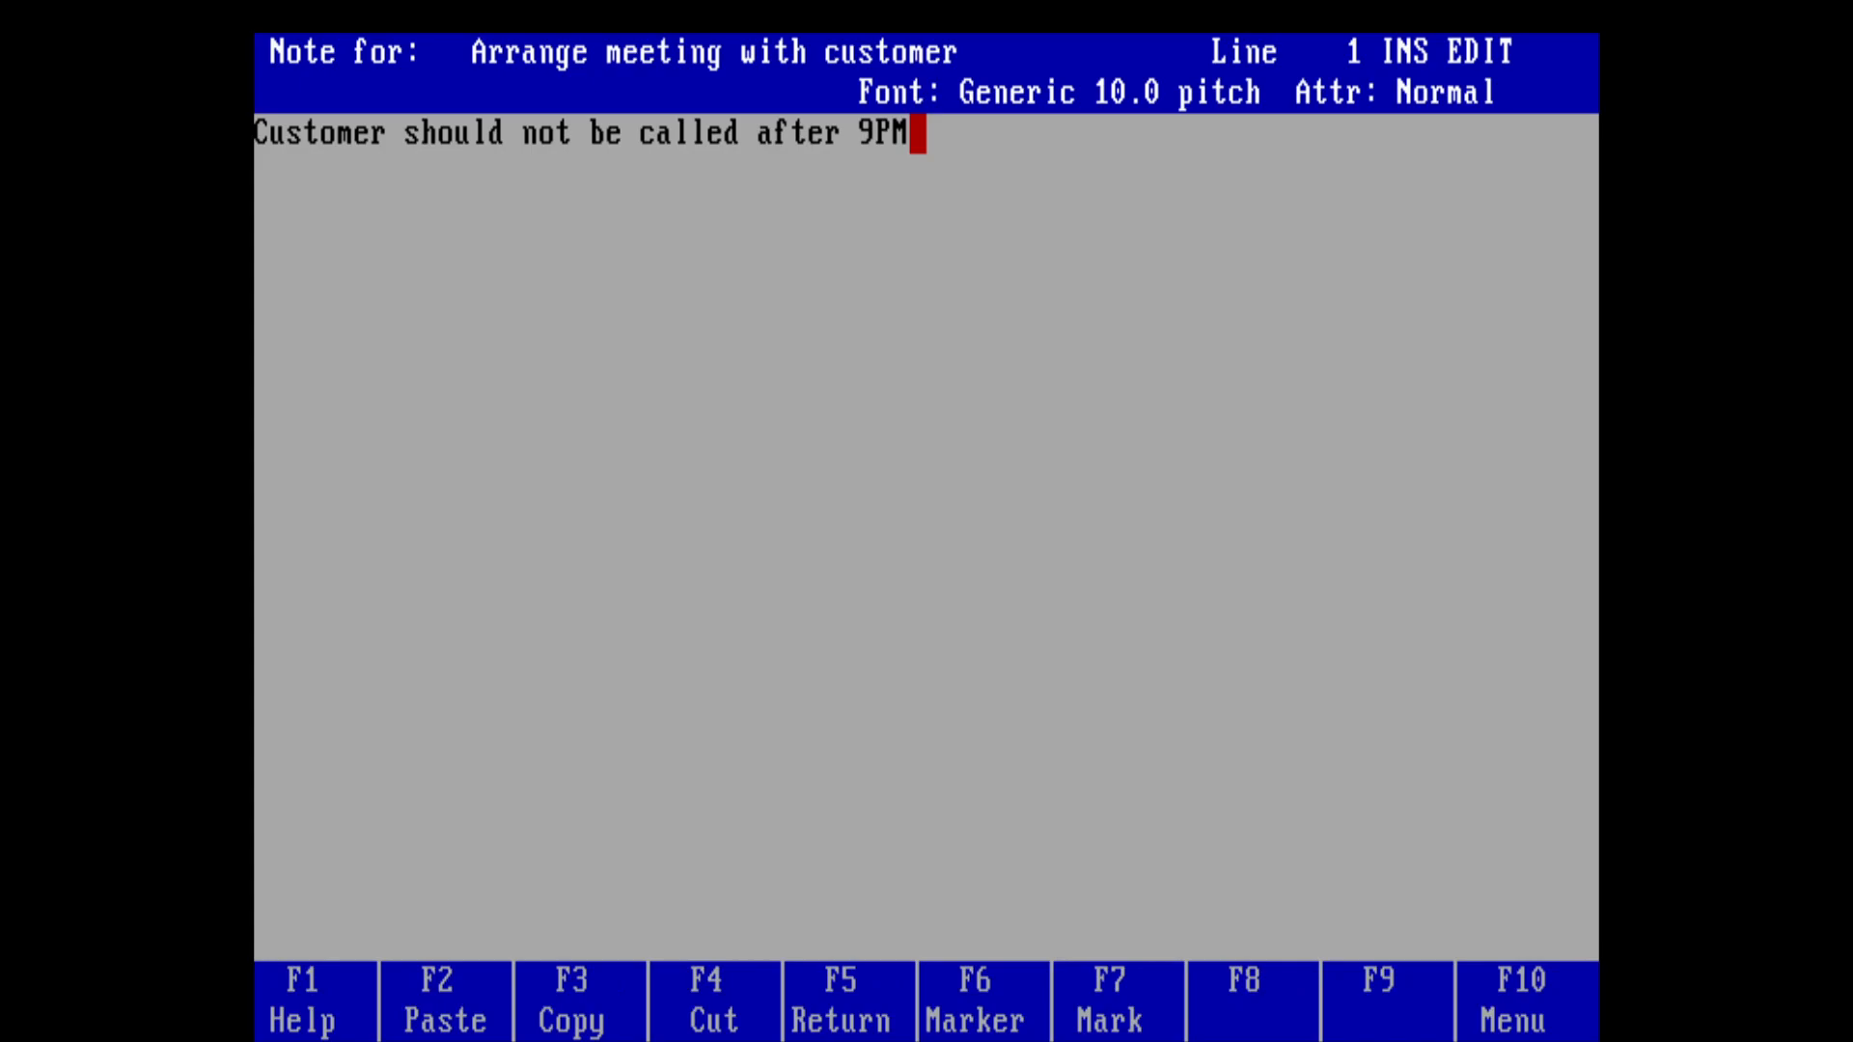
{"action": "key", "text": "F5"}
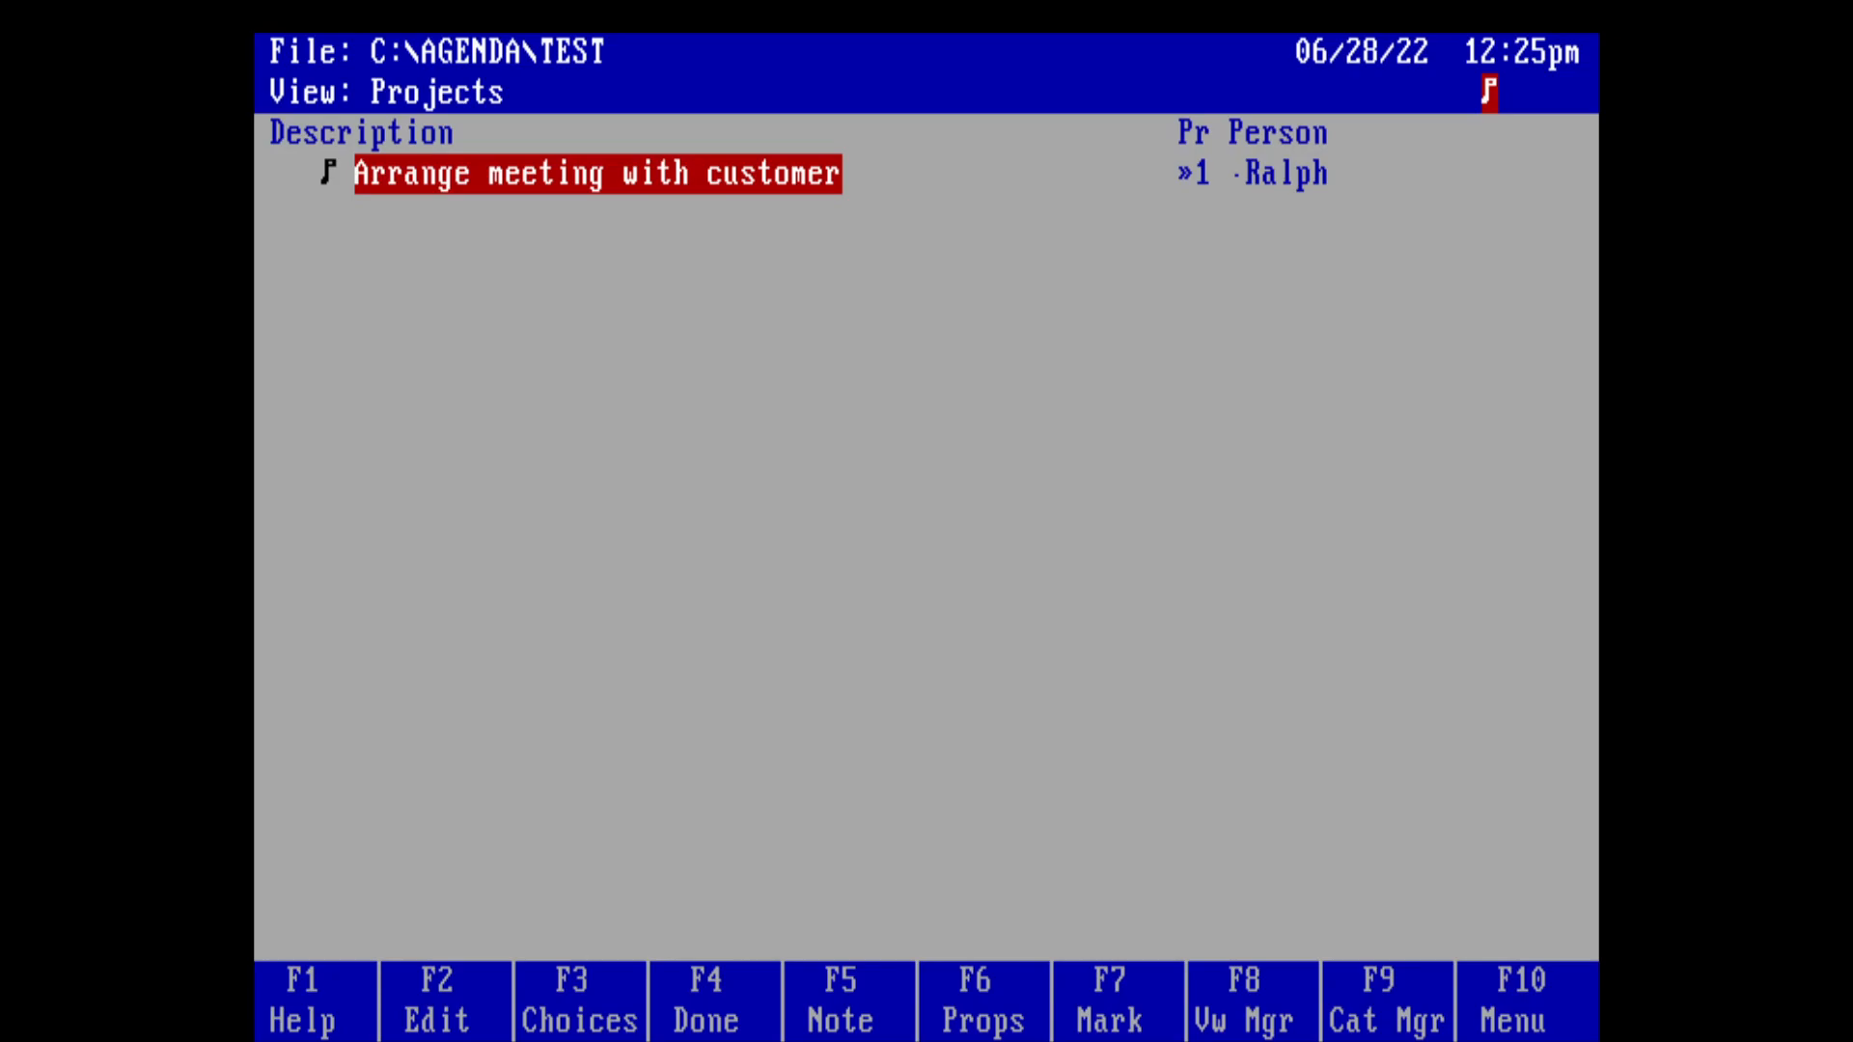
{"action": "key", "text": "F5"}
{"action": "key", "text": "F5"}
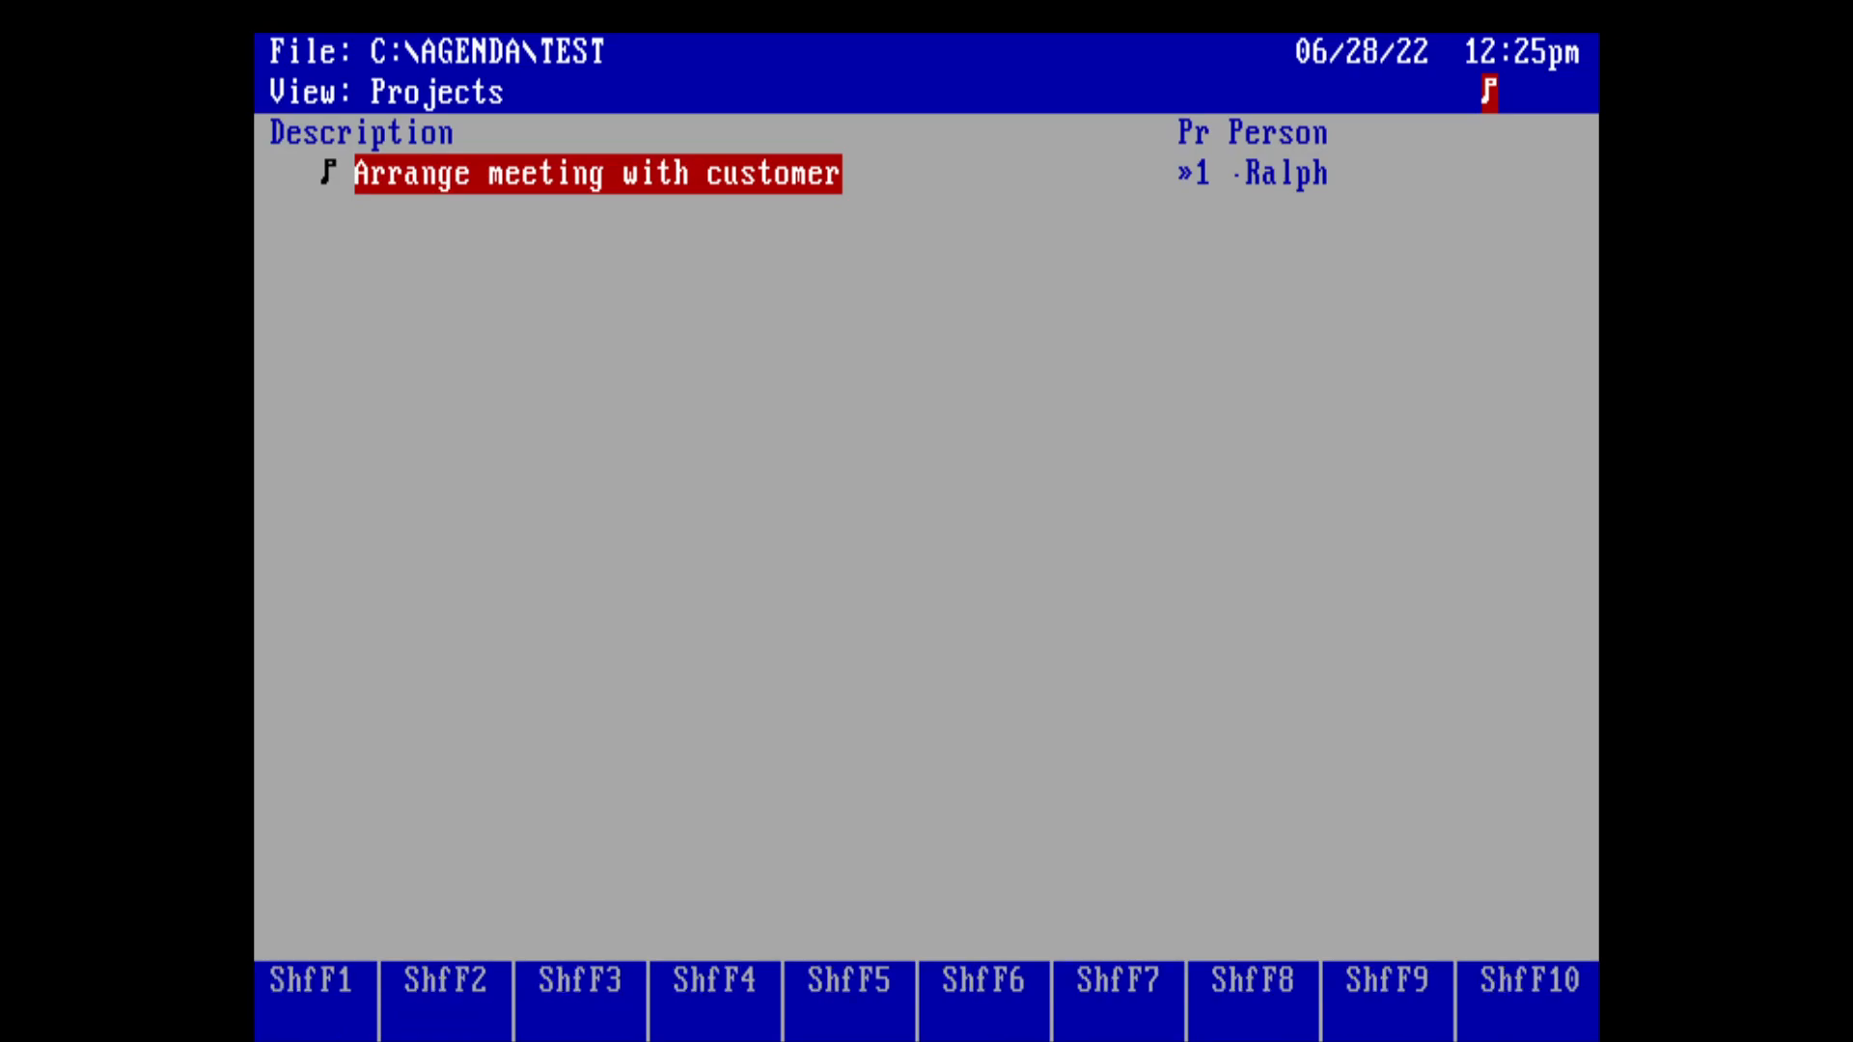
Step: Add the item "Sort the sort" below the customer meeting item and set its priority to 2
{"action": "type", "text": "Sort the sort"}
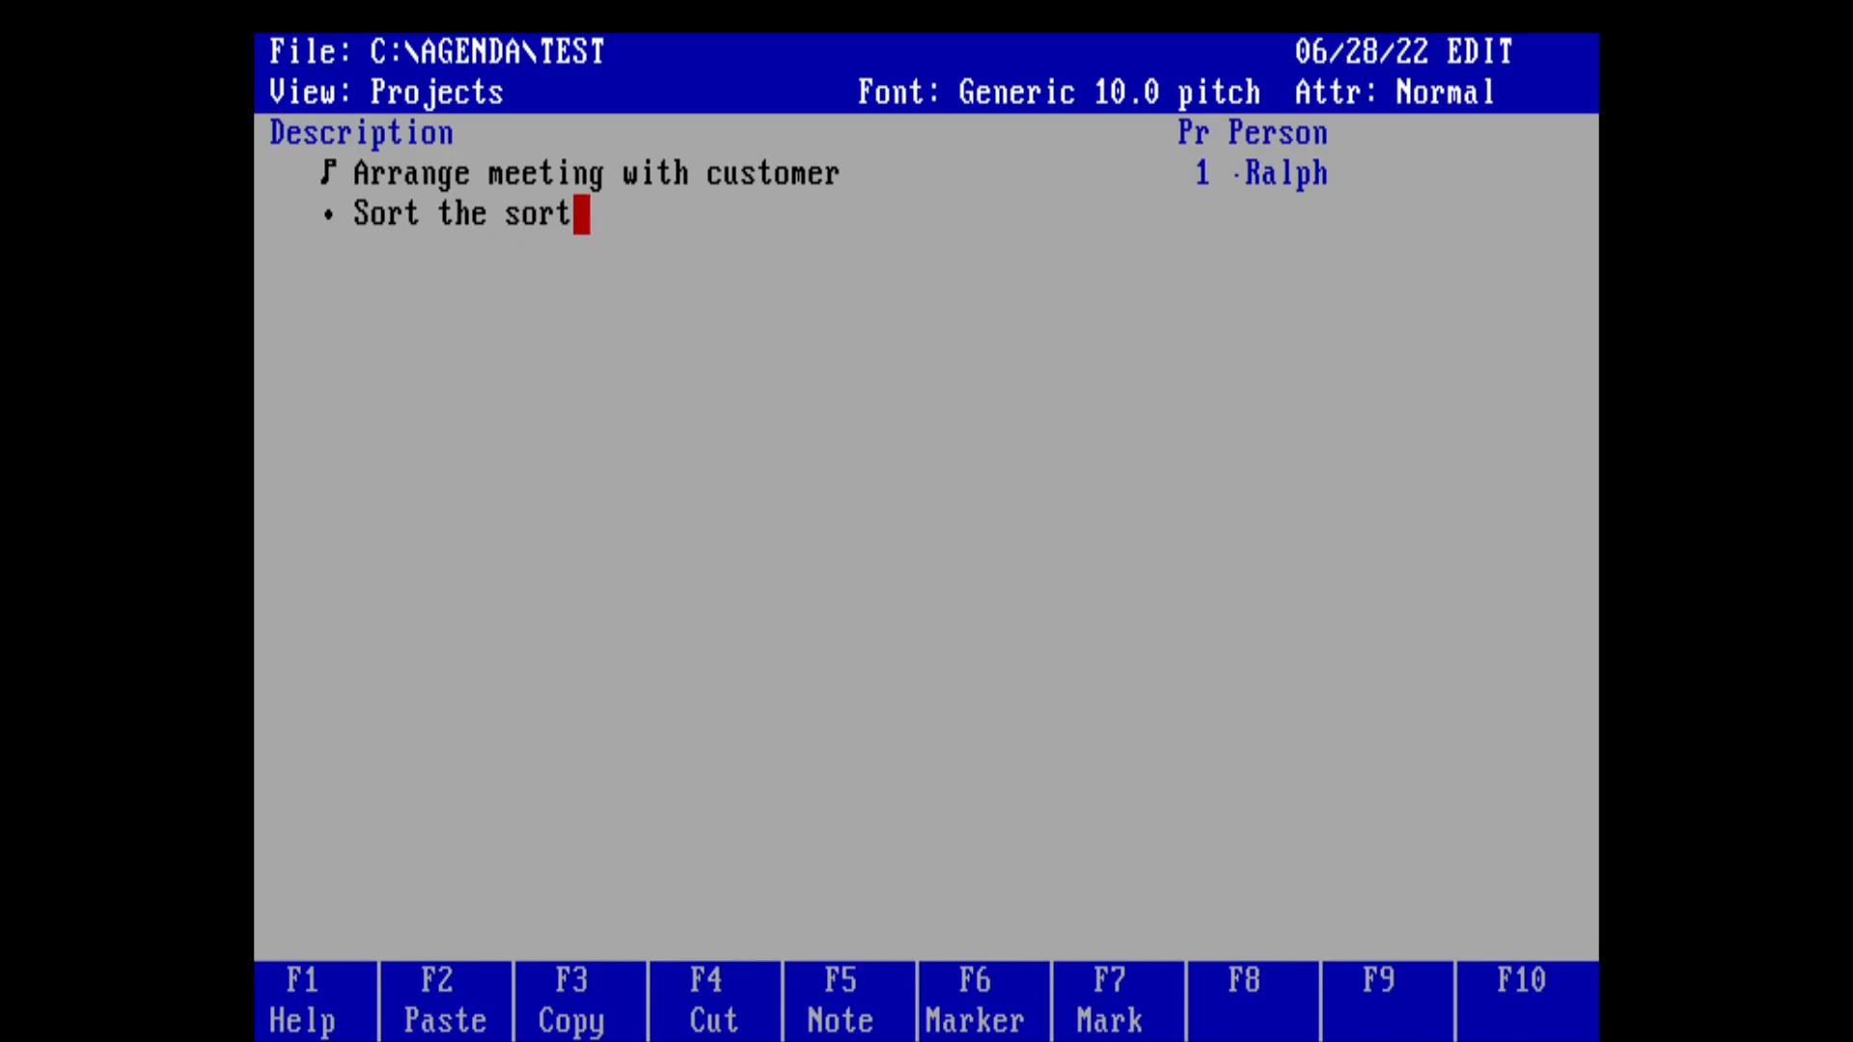
{"action": "key", "text": "Return"}
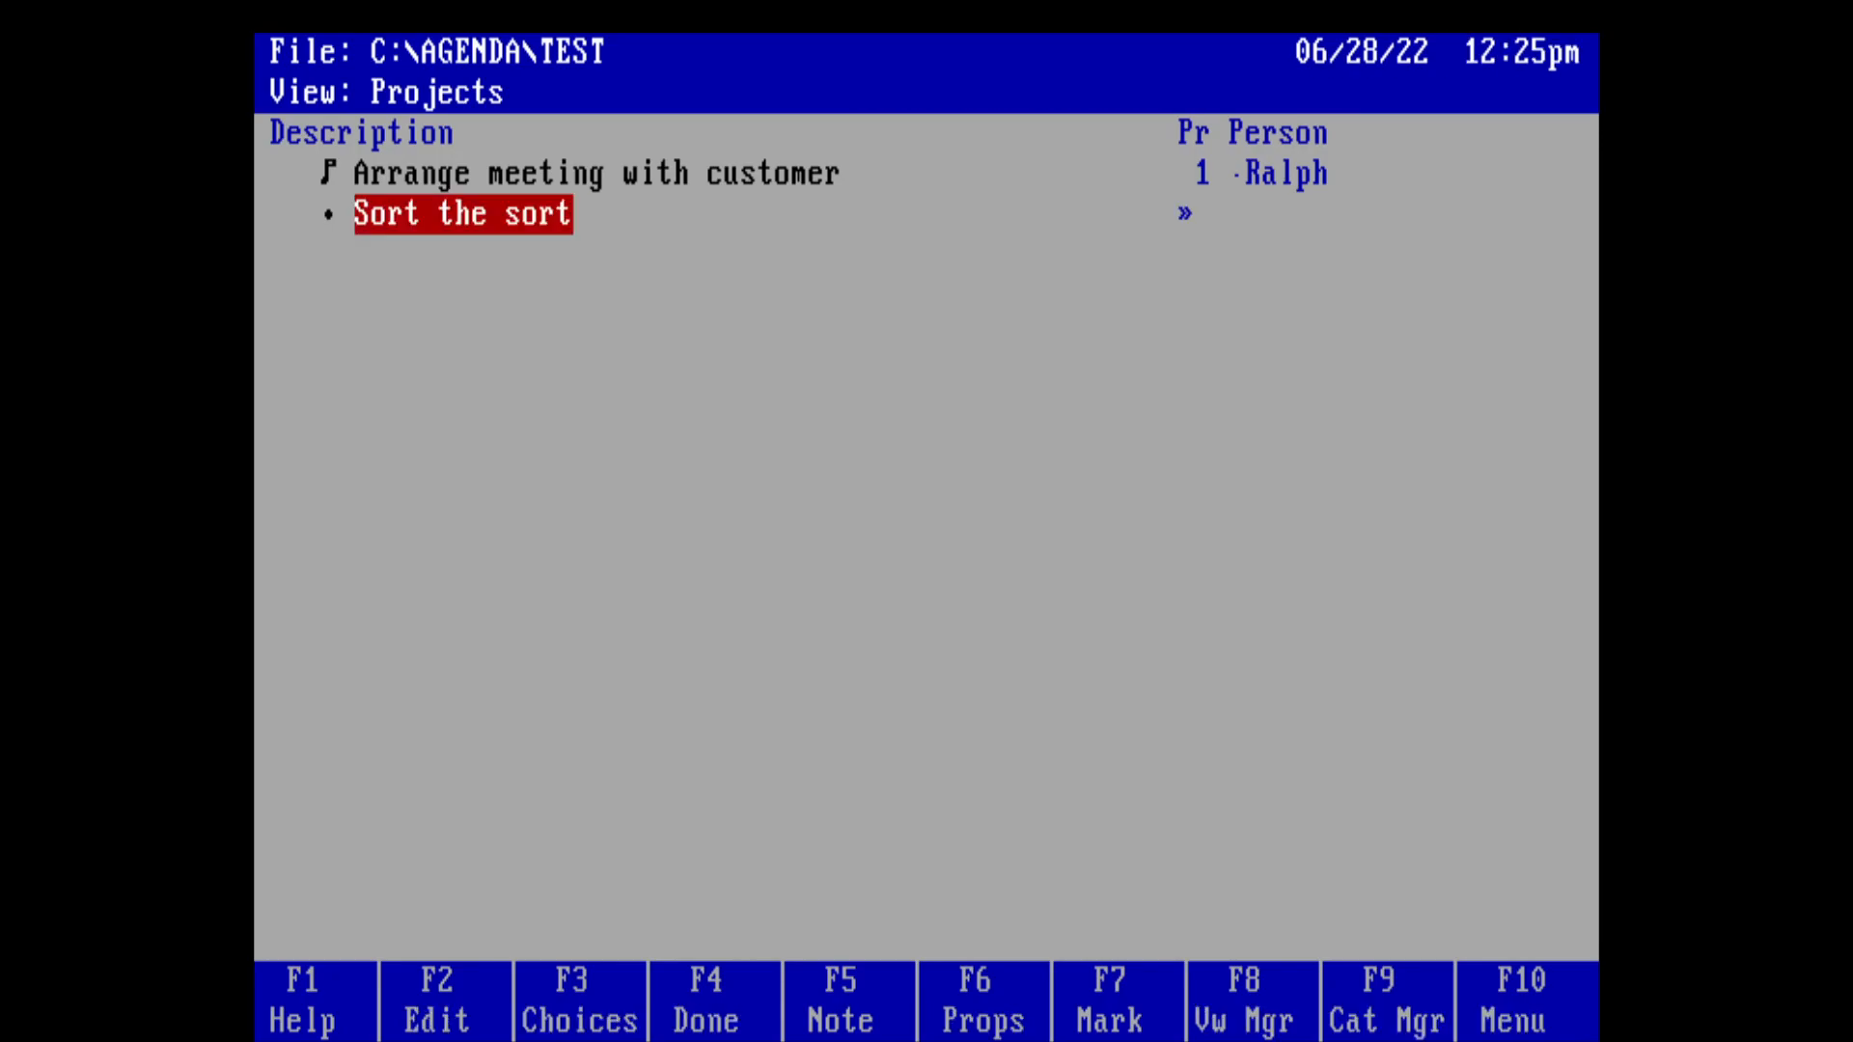
{"action": "key", "text": "Right"}
{"action": "type", "text": "2"}
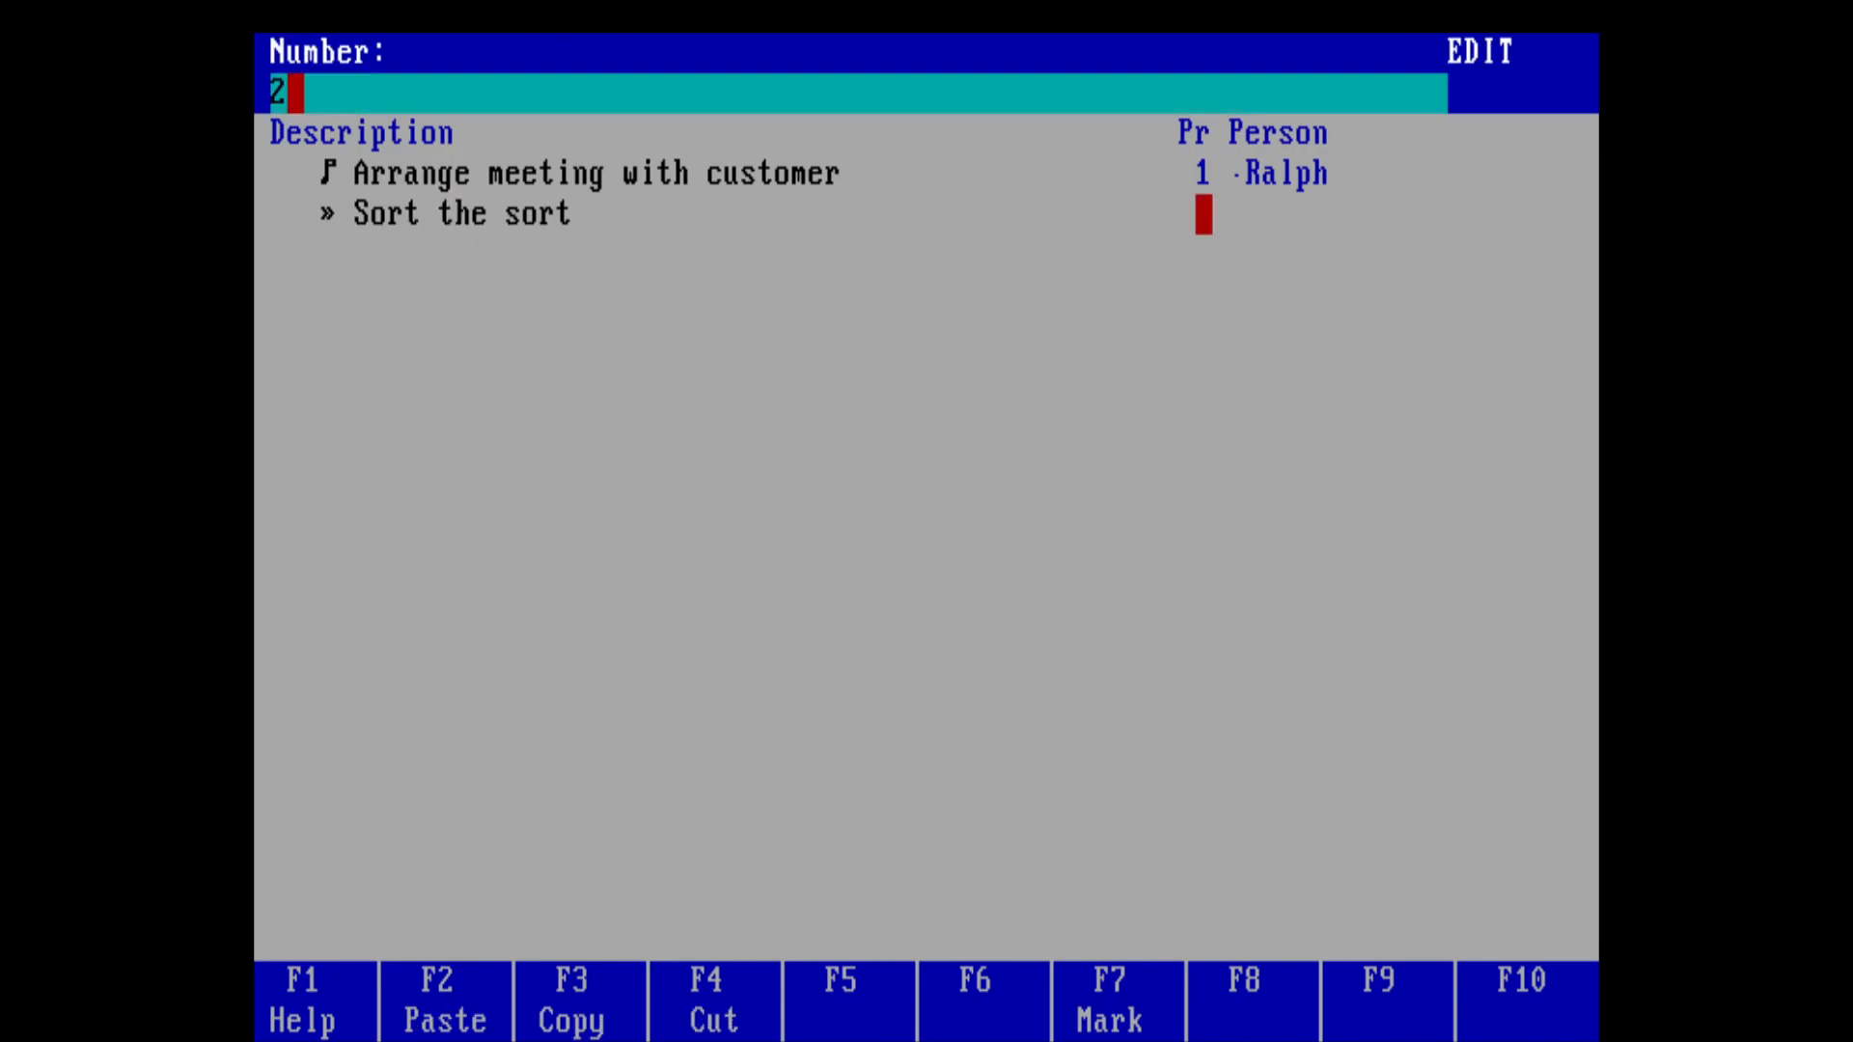
{"action": "key", "text": "Return"}
Step: Assign the "Sort the sort" item to a second person by entering the first name, and return to the item text
{"action": "key", "text": "Right"}
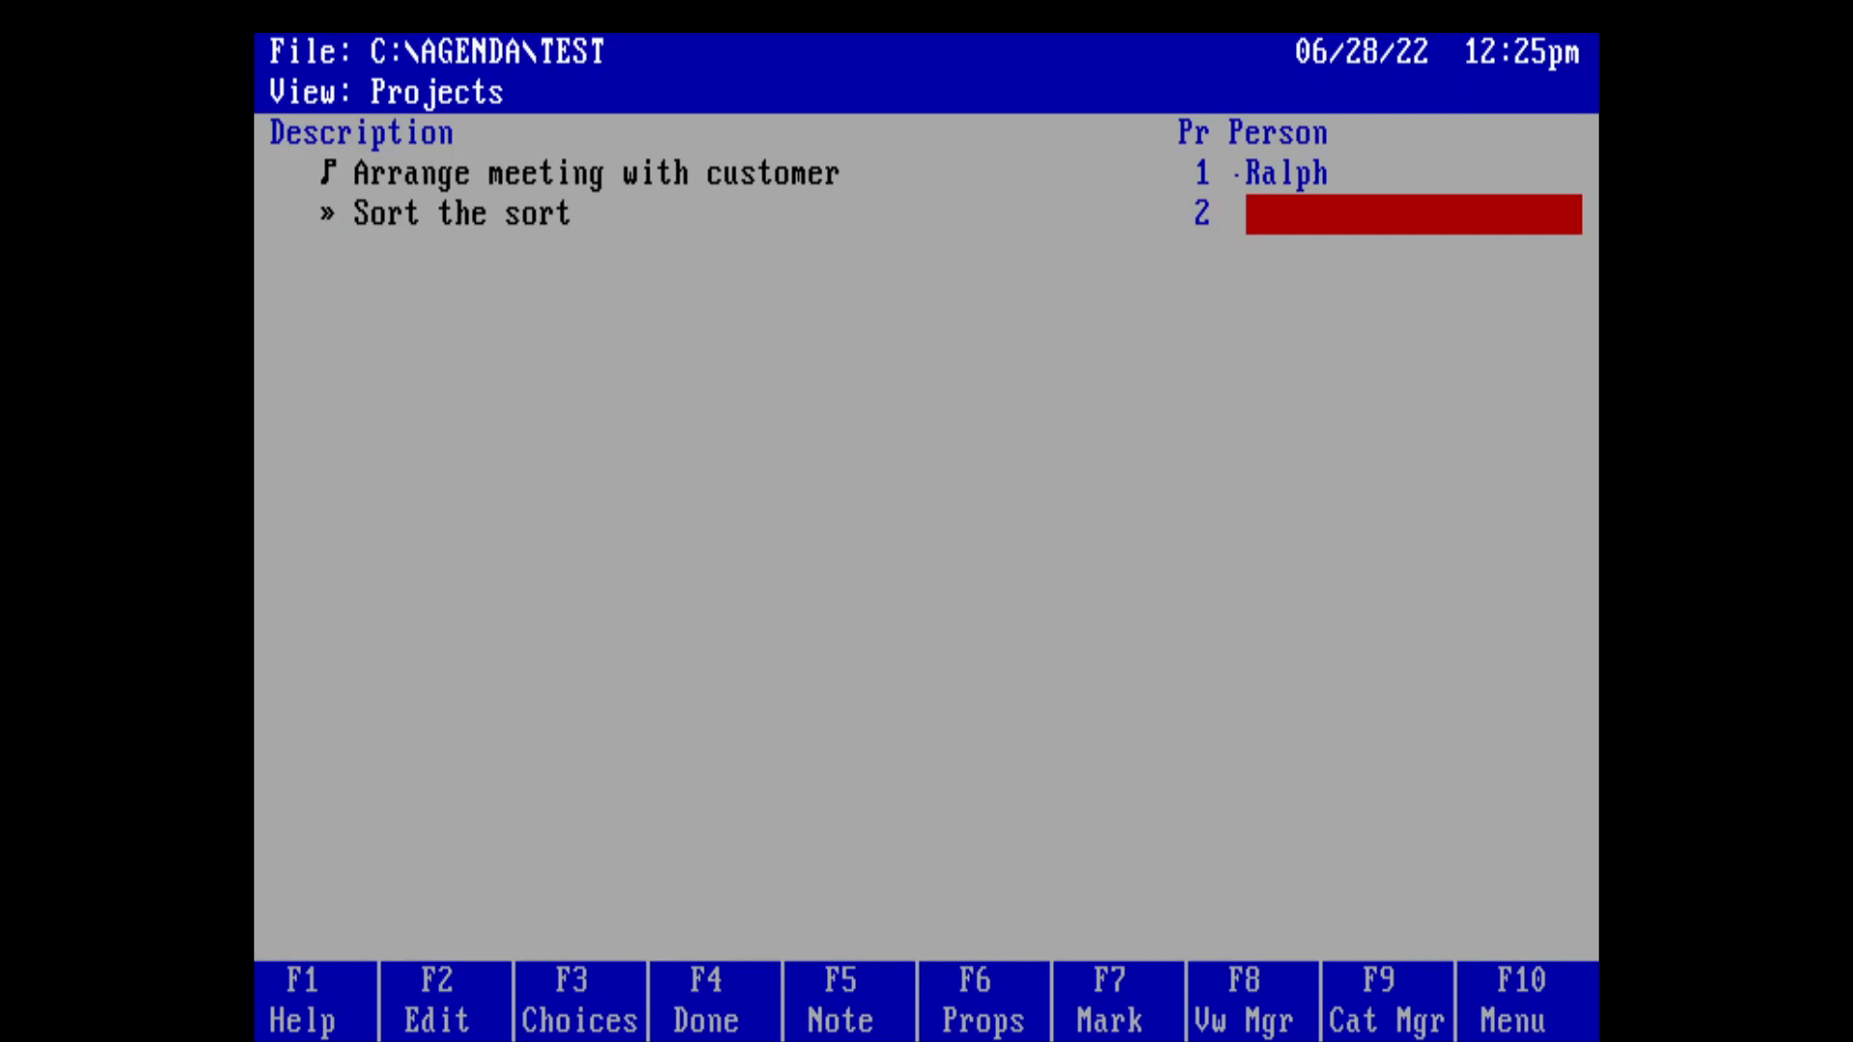
{"action": "type", "text": "Bob"}
{"action": "key", "text": "Return"}
{"action": "key", "text": "Left"}
{"action": "key", "text": "Left"}
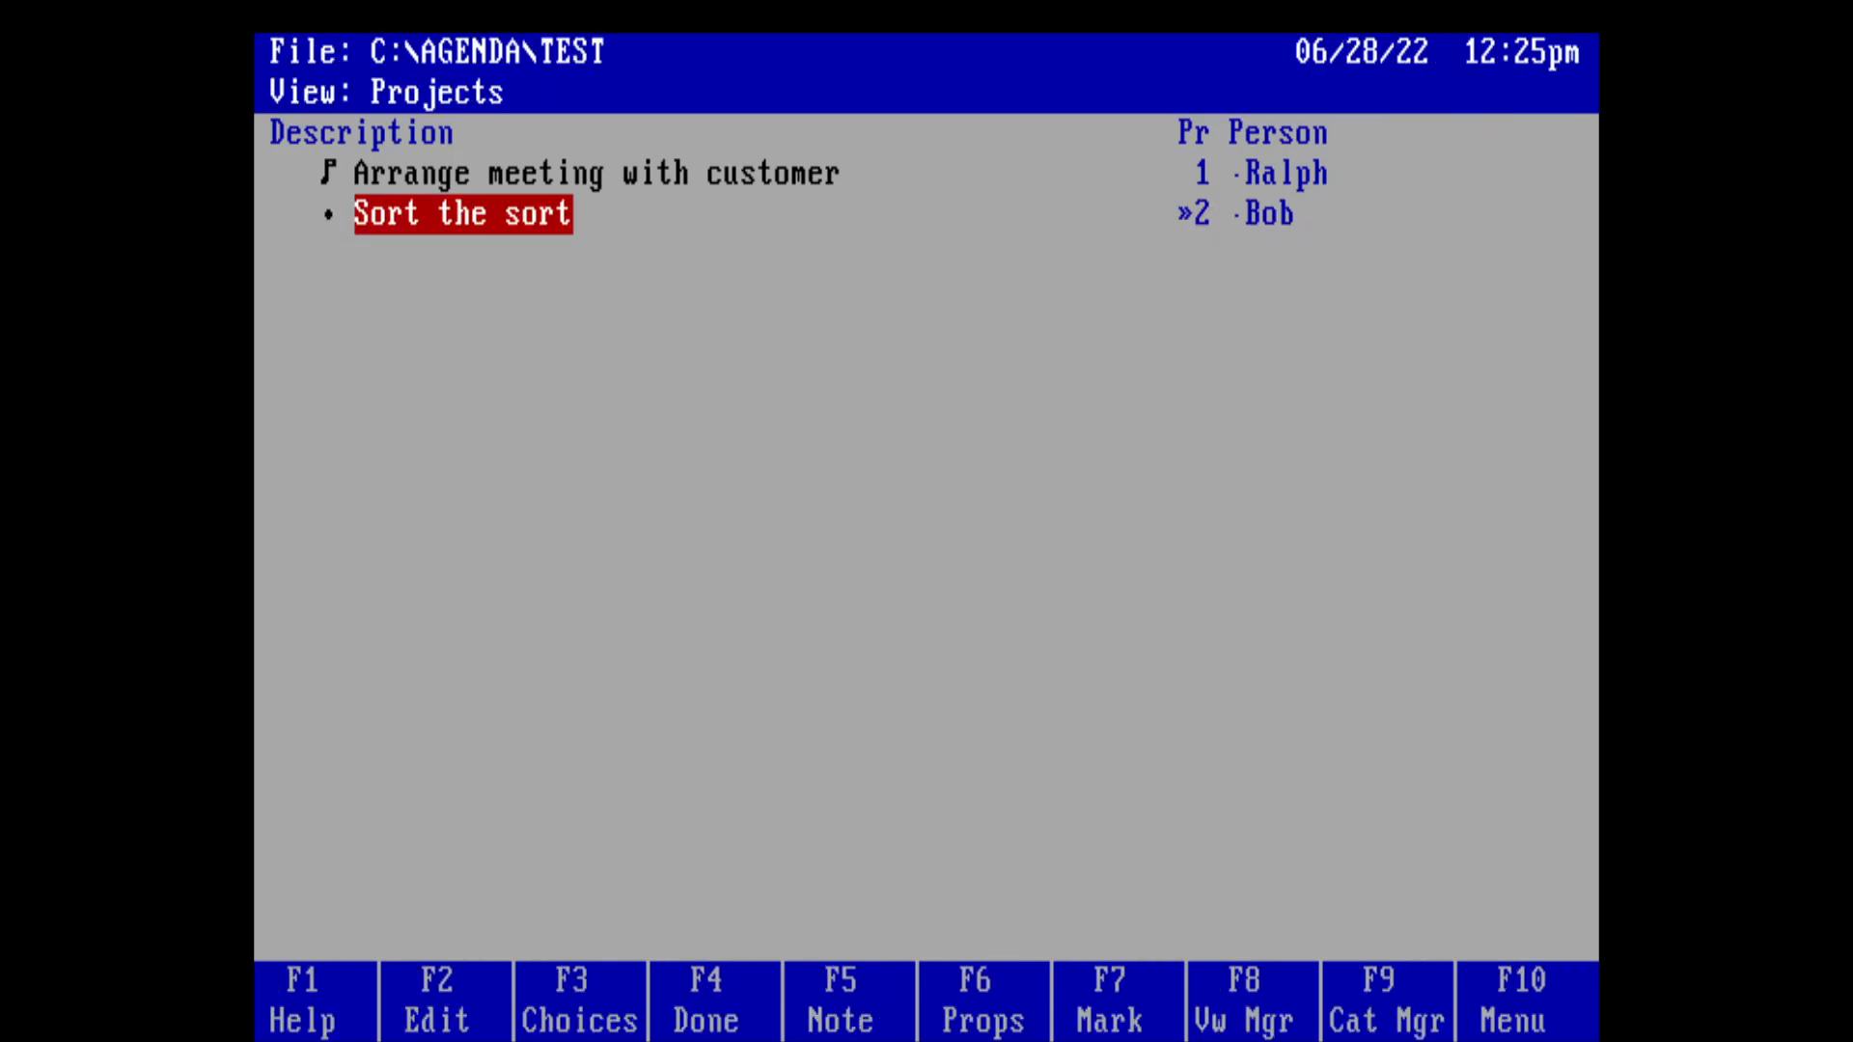
{"action": "key", "text": "Right"}
{"action": "key", "text": "Left"}
Step: Add the item "Bring in the water bottles" and set its priority to 3
{"action": "type", "text": "Bring in the watre"}
{"action": "key", "text": "BackSpace"}
{"action": "key", "text": "BackSpace"}
{"action": "type", "text": "e"}
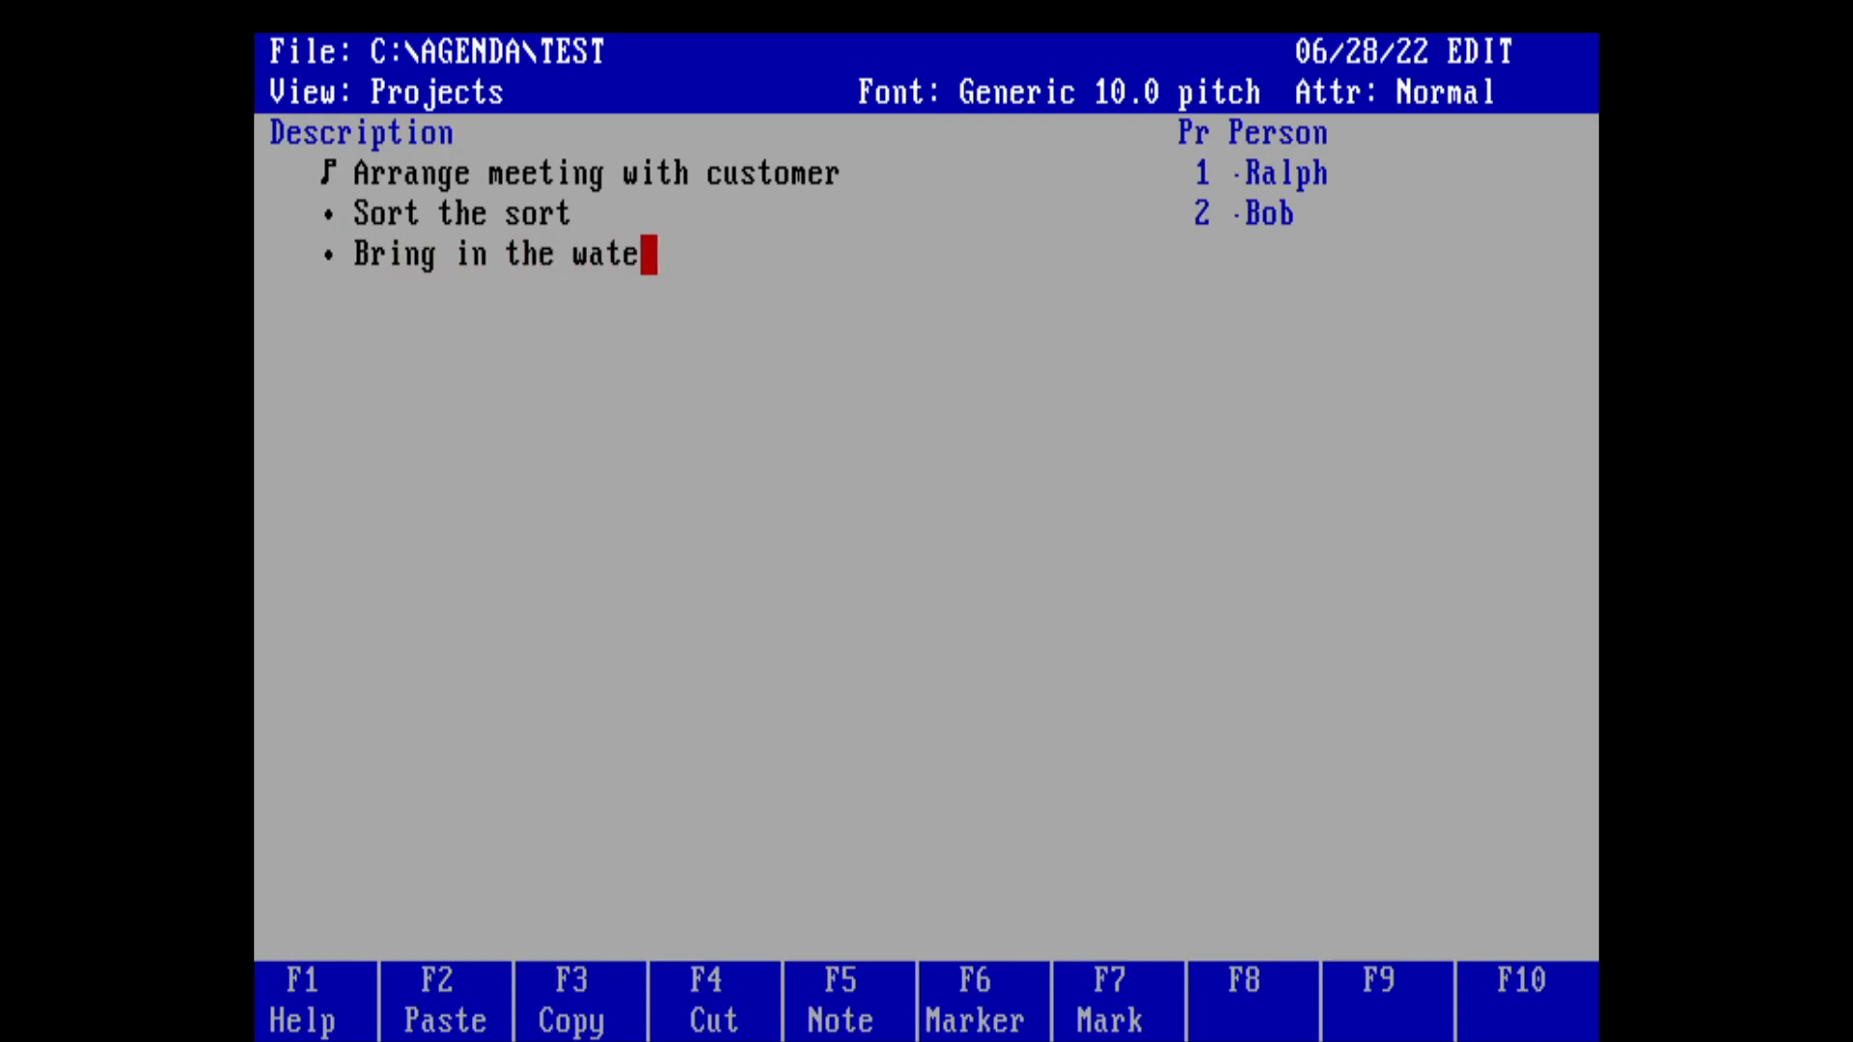
{"action": "type", "text": "r bottles"}
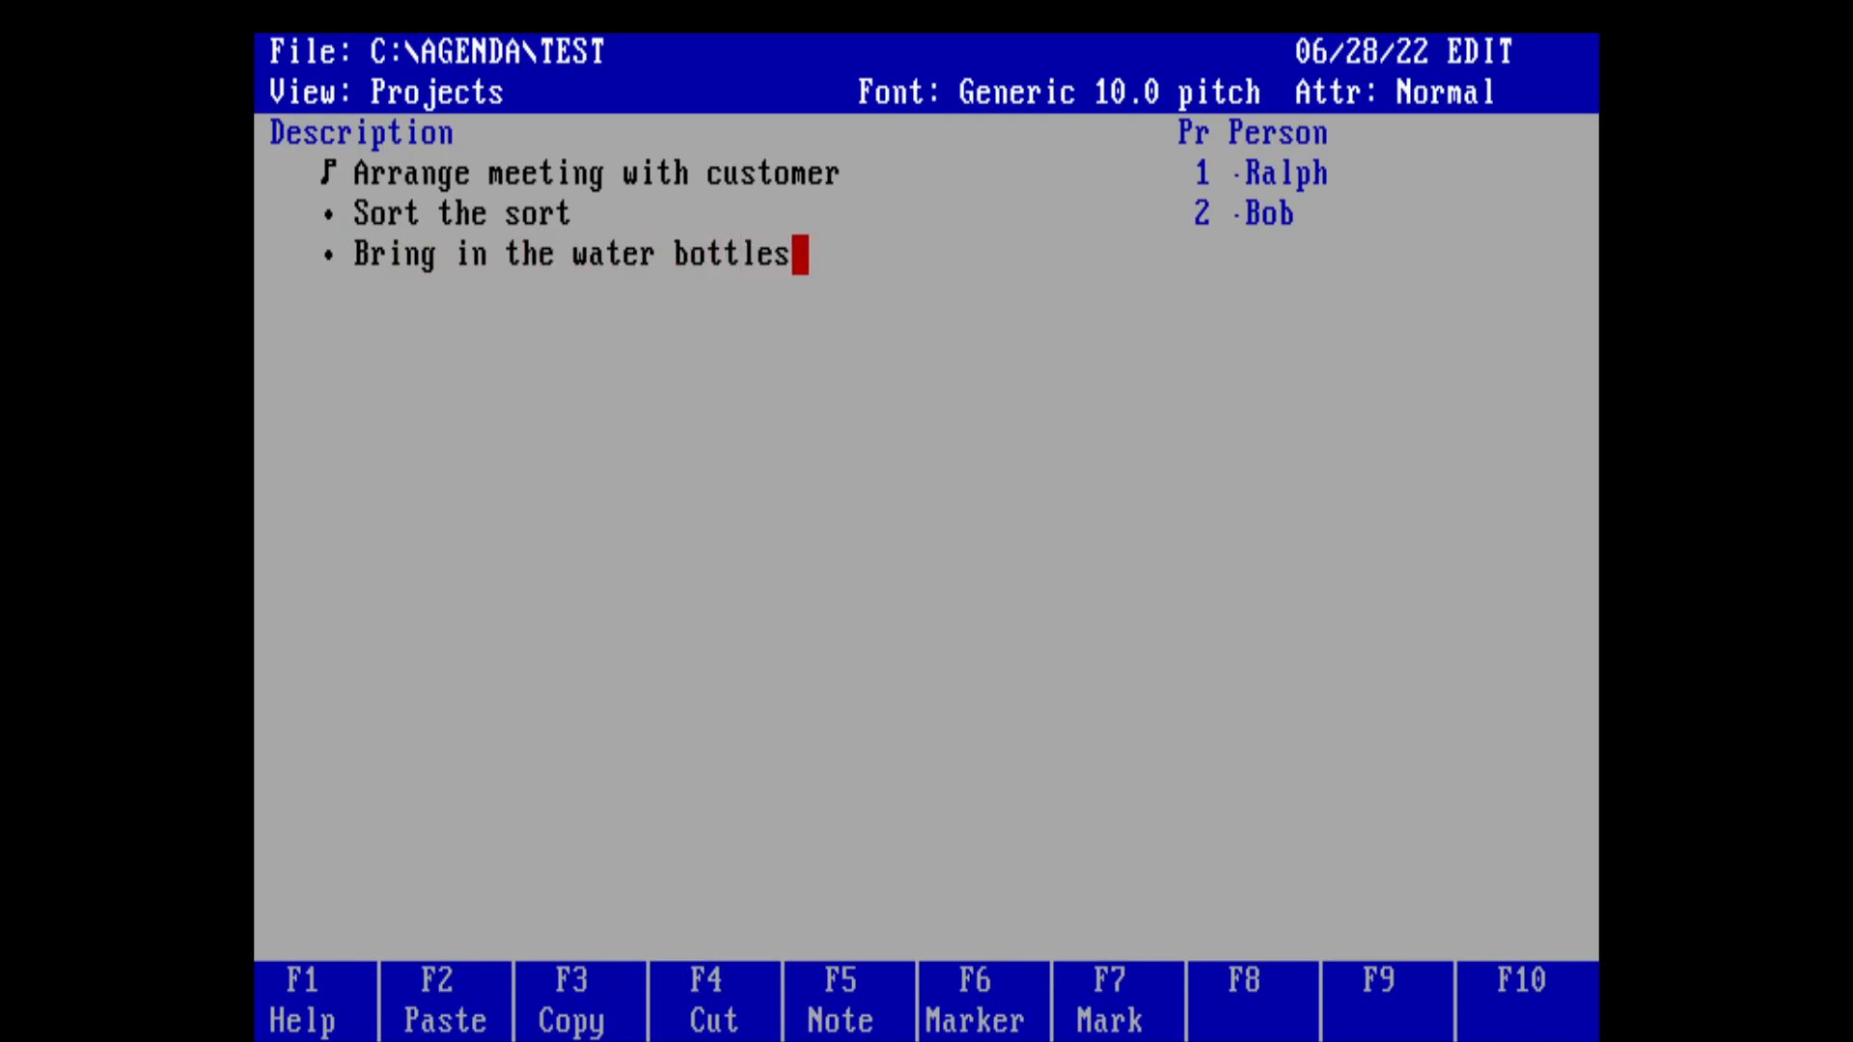
{"action": "key", "text": "Return"}
{"action": "key", "text": "Right"}
{"action": "type", "text": "3"}
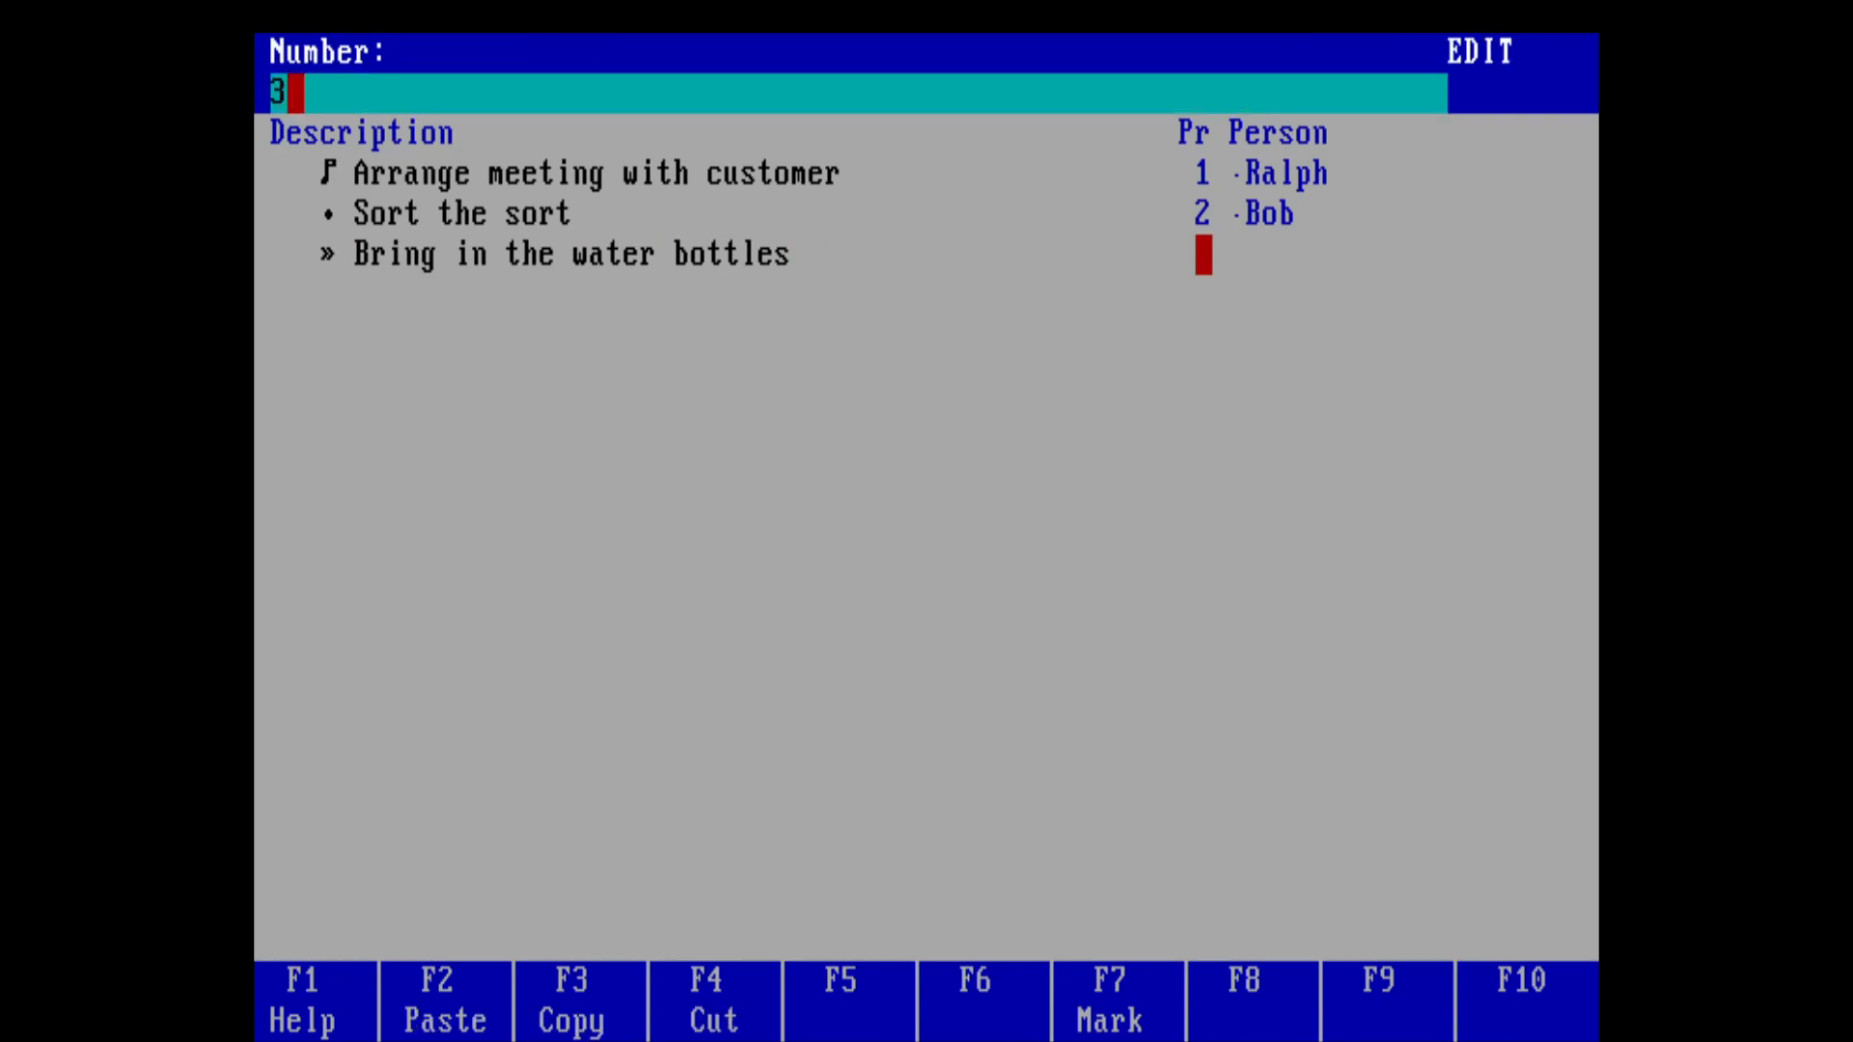
{"action": "key", "text": "Return"}
Step: Assign "Bring in the water bottles" to the same person as the customer meeting item and return to the item text
{"action": "key", "text": "Right"}
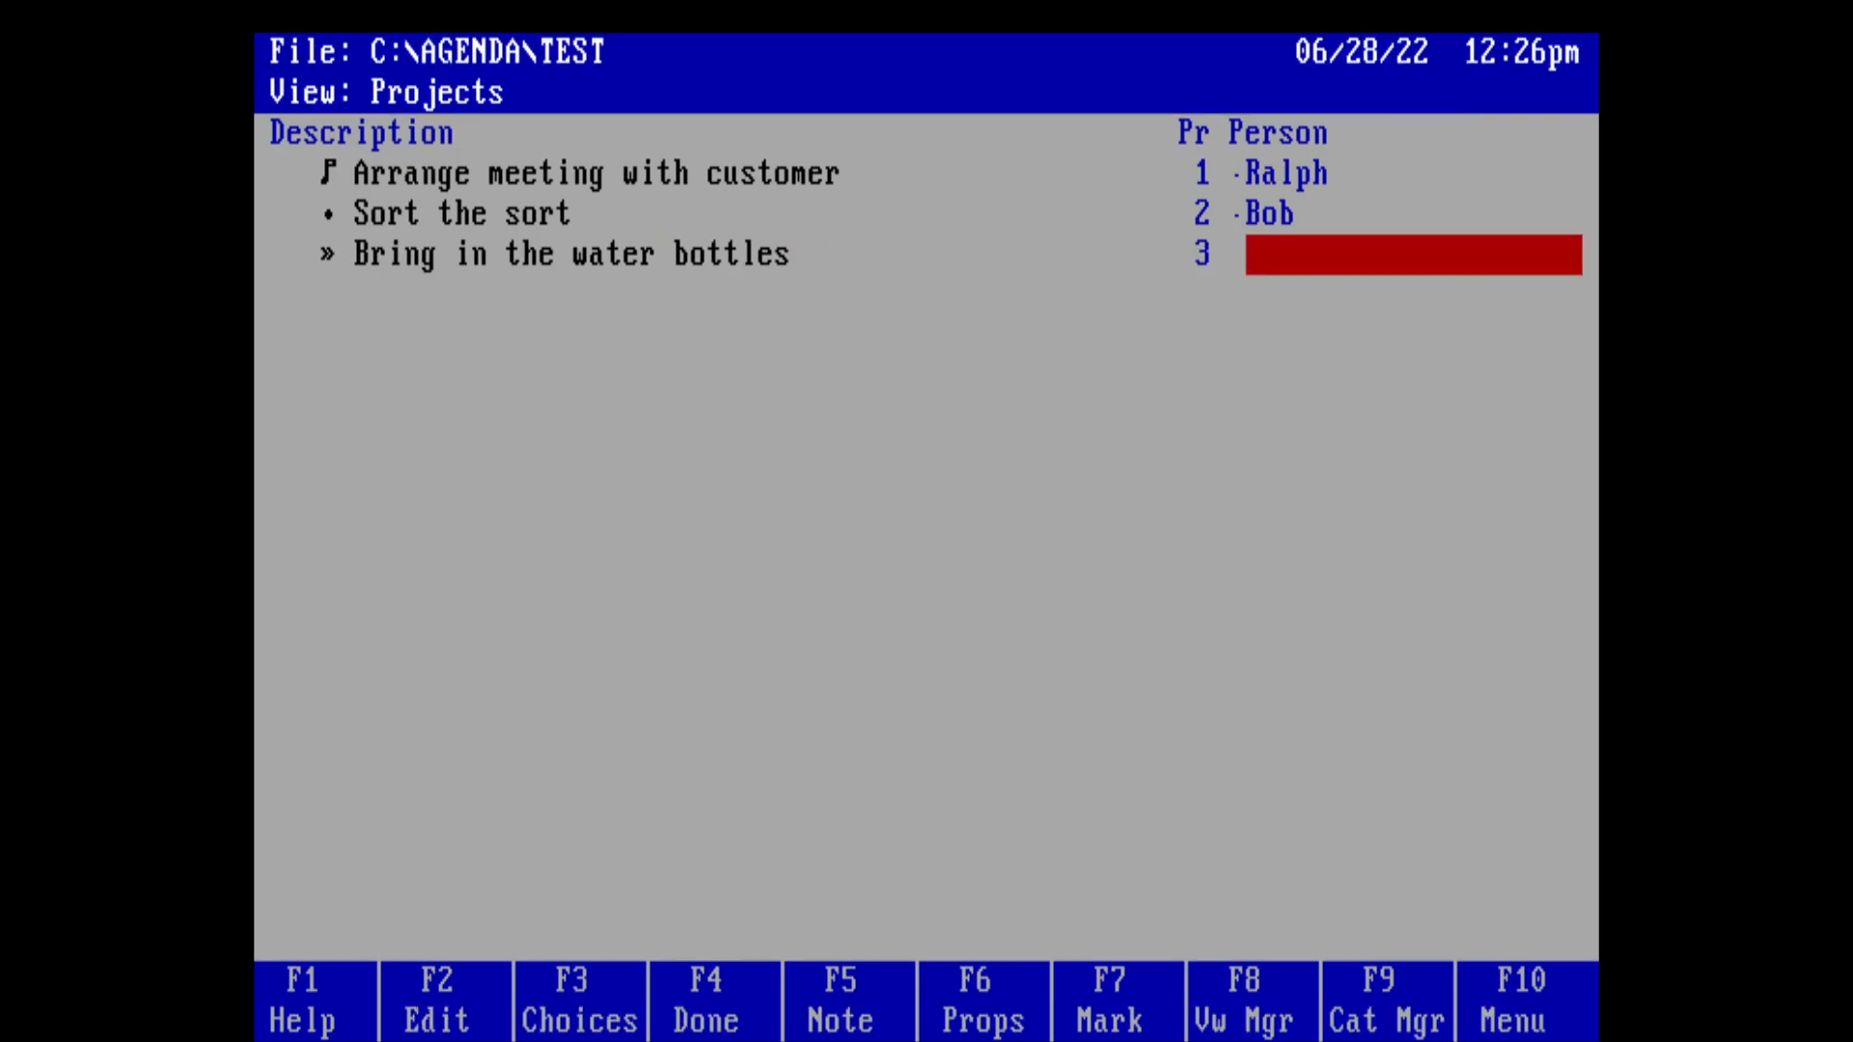
{"action": "type", "text": "Ralph"}
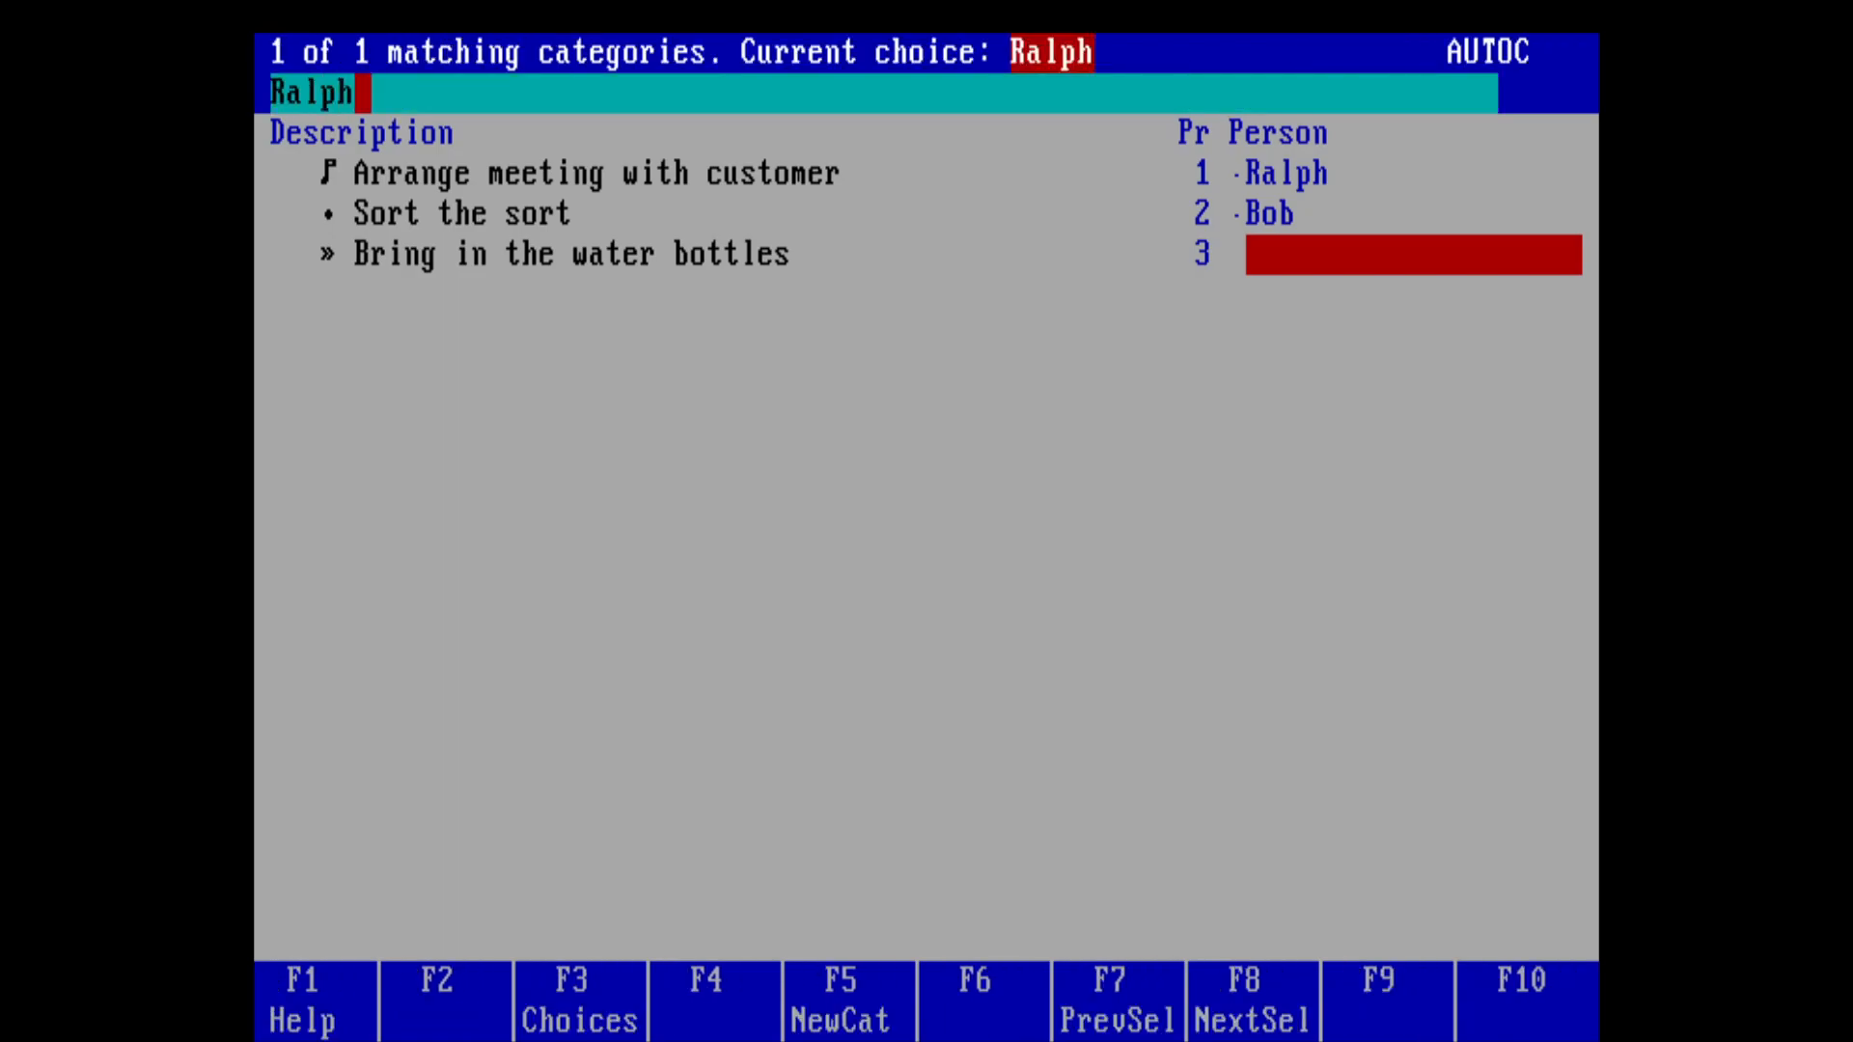
{"action": "key", "text": "Return"}
{"action": "key", "text": "Left"}
{"action": "key", "text": "Left"}
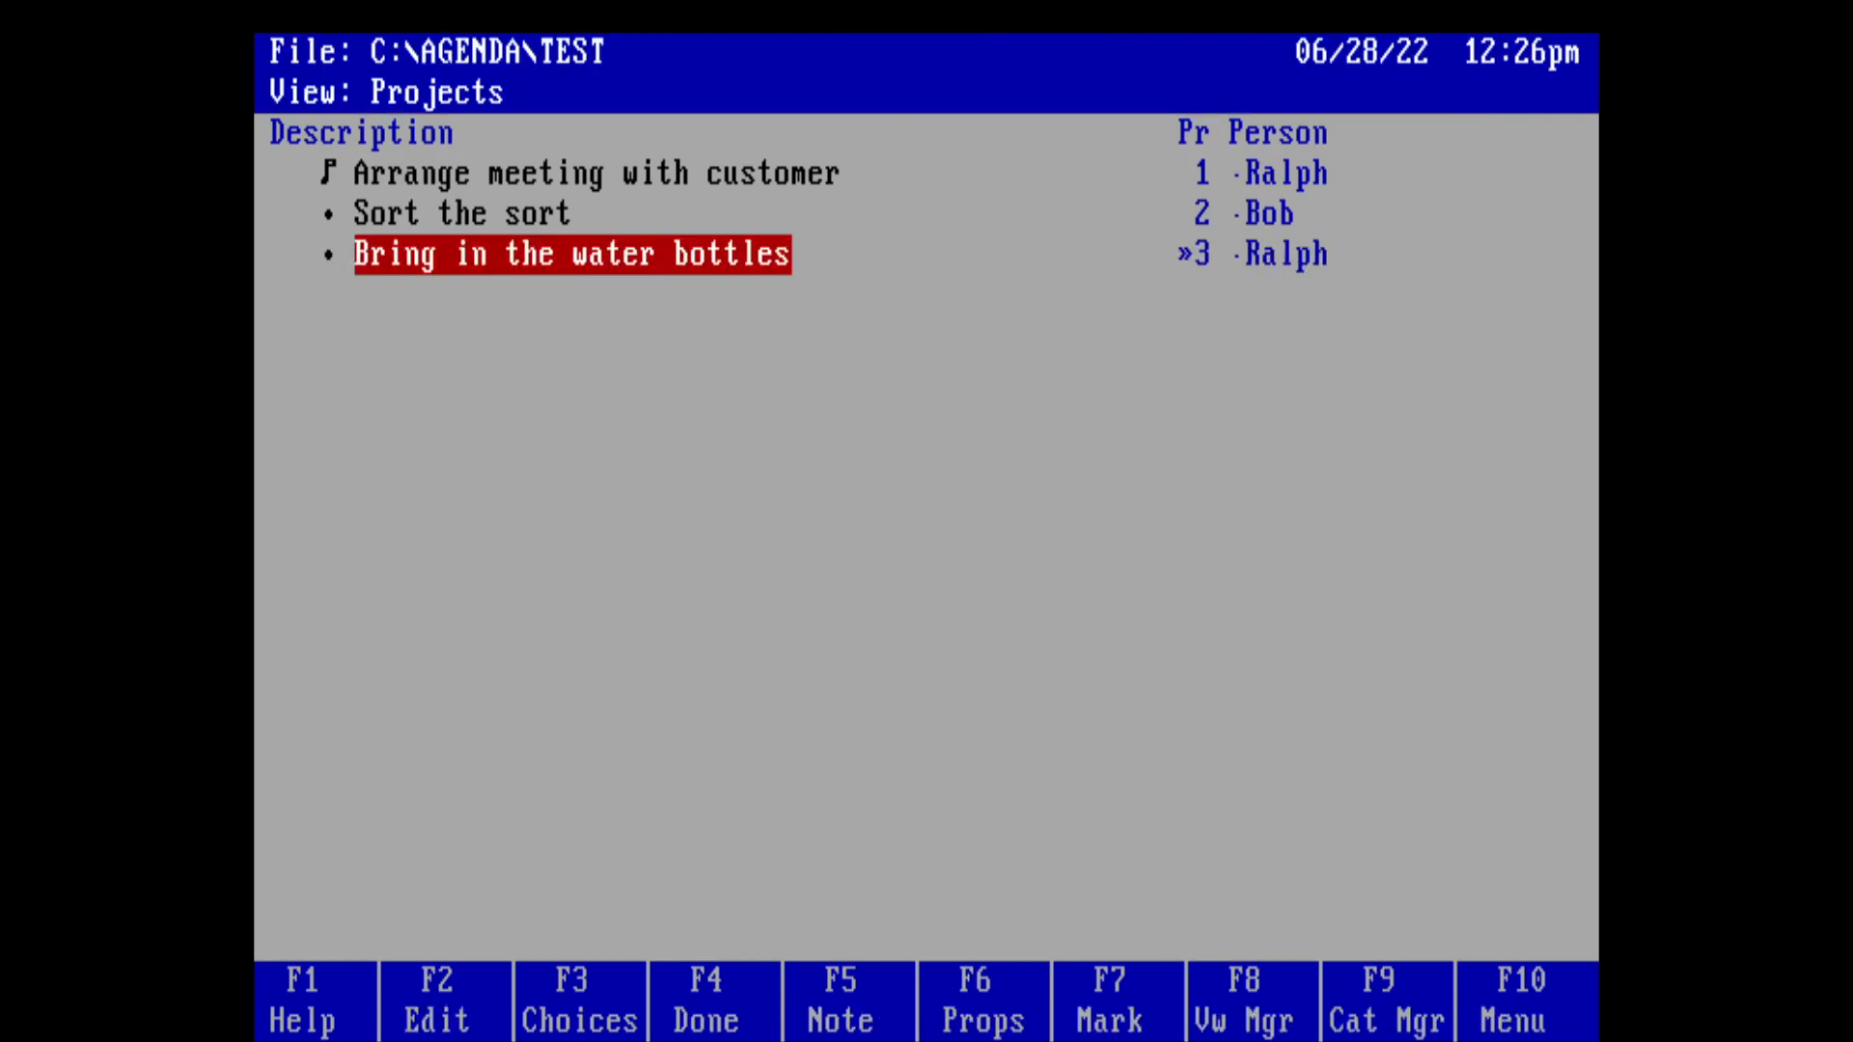
Step: Add the item "Do the chooga" and set its priority to 2
{"action": "type", "text": "Do "}
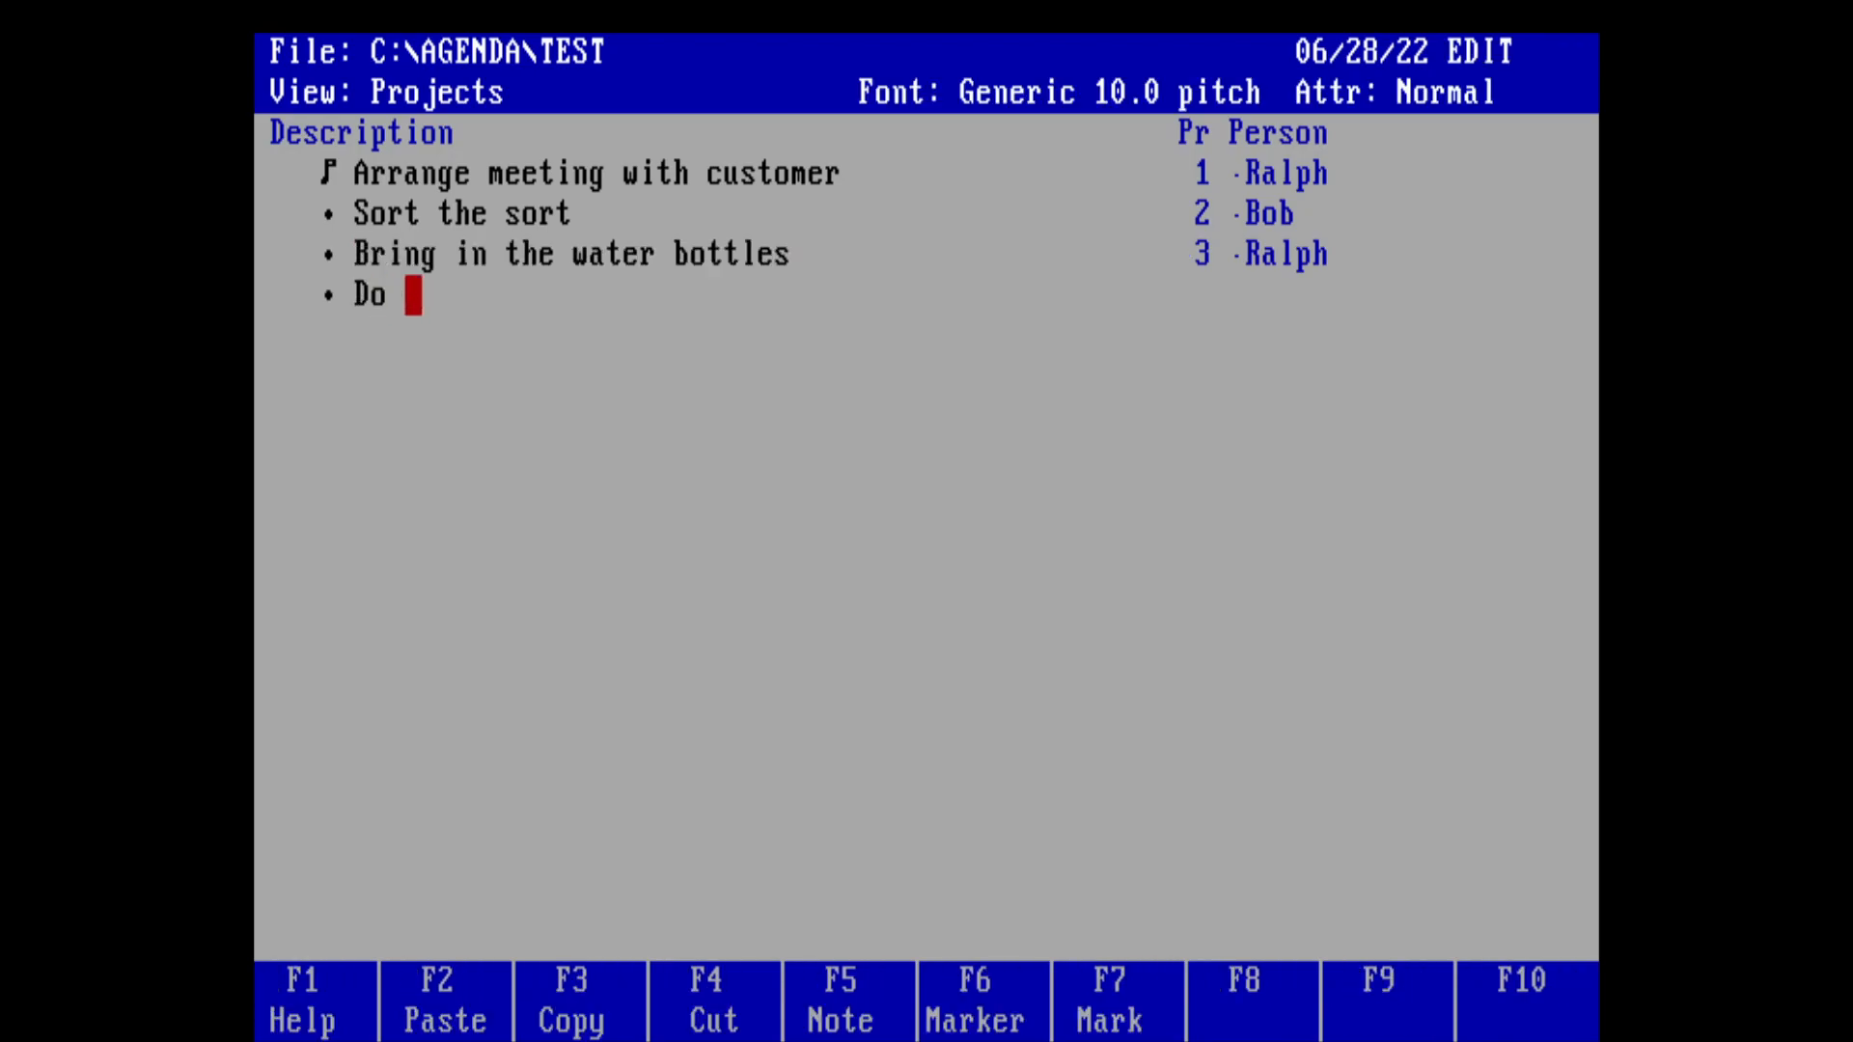
{"action": "type", "text": "the chooga"}
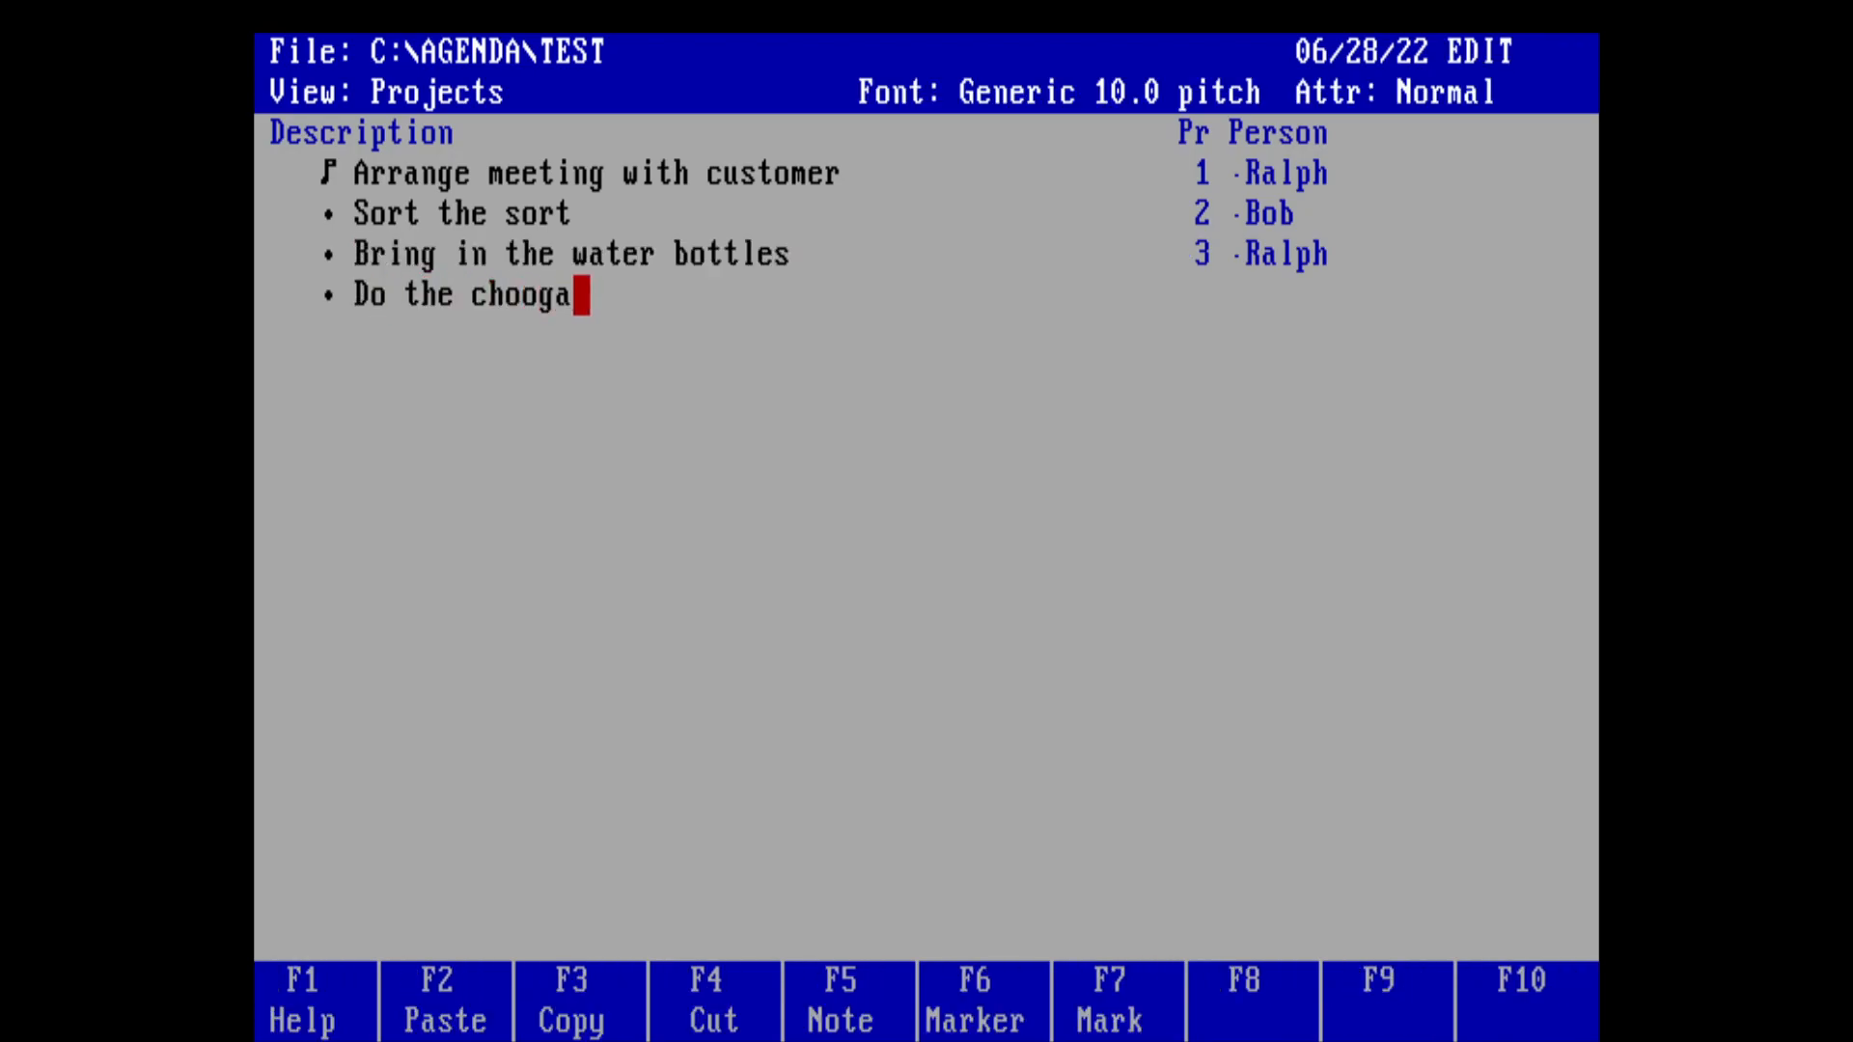
{"action": "key", "text": "Return"}
{"action": "key", "text": "Right"}
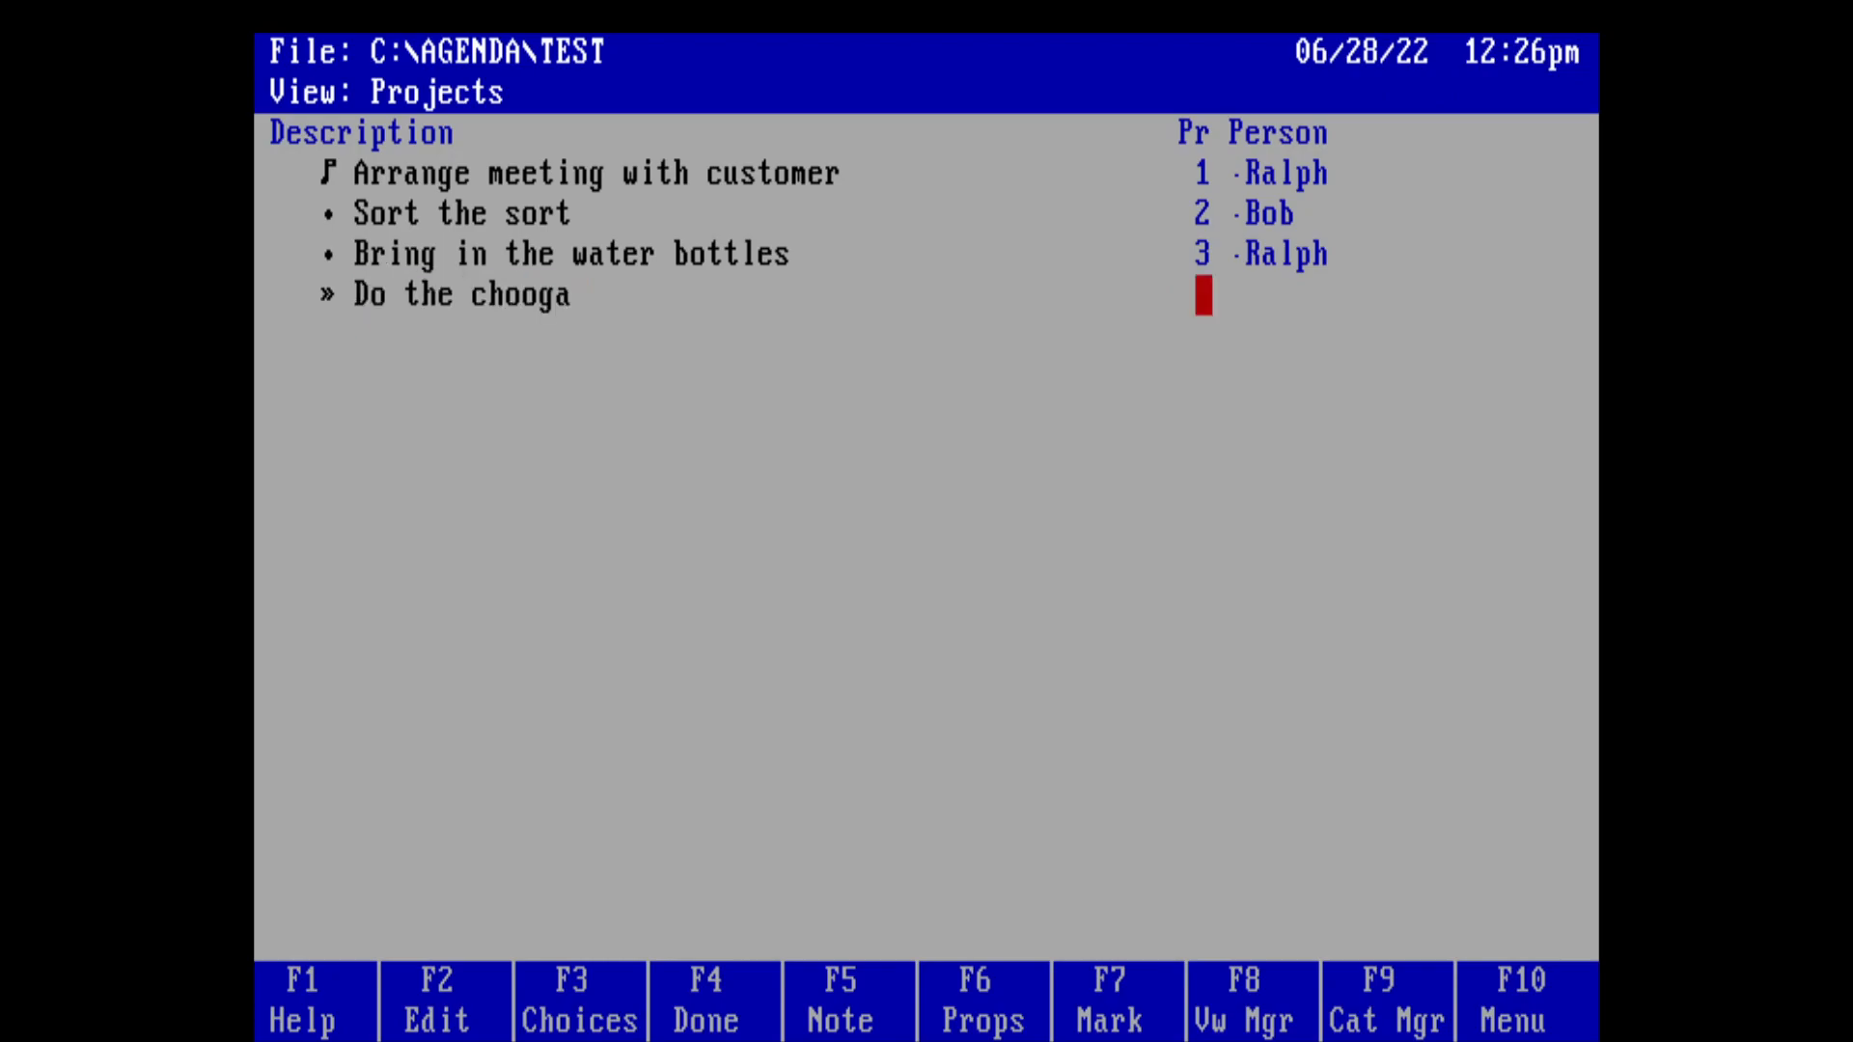
{"action": "type", "text": "2"}
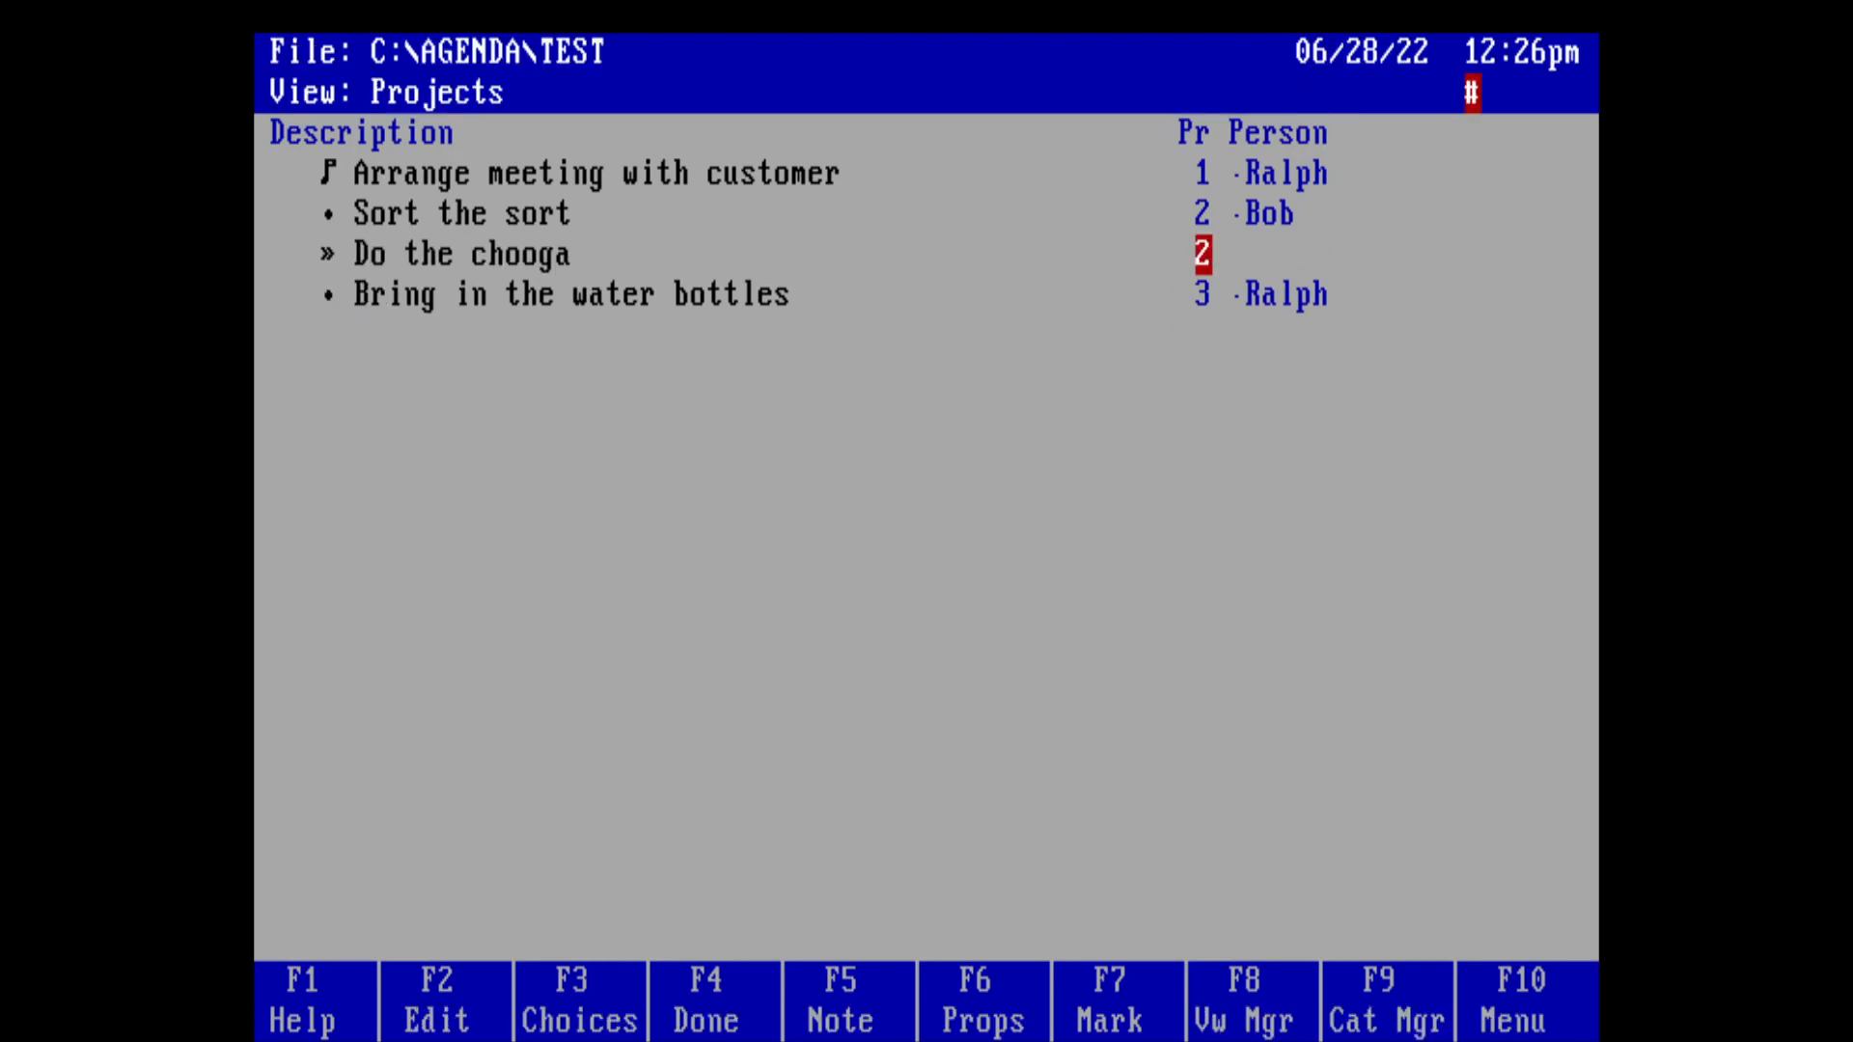
Step: Assign "Do the chooga" to the same person as the "Sort the sort" item and return to the item text
{"action": "key", "text": "Right"}
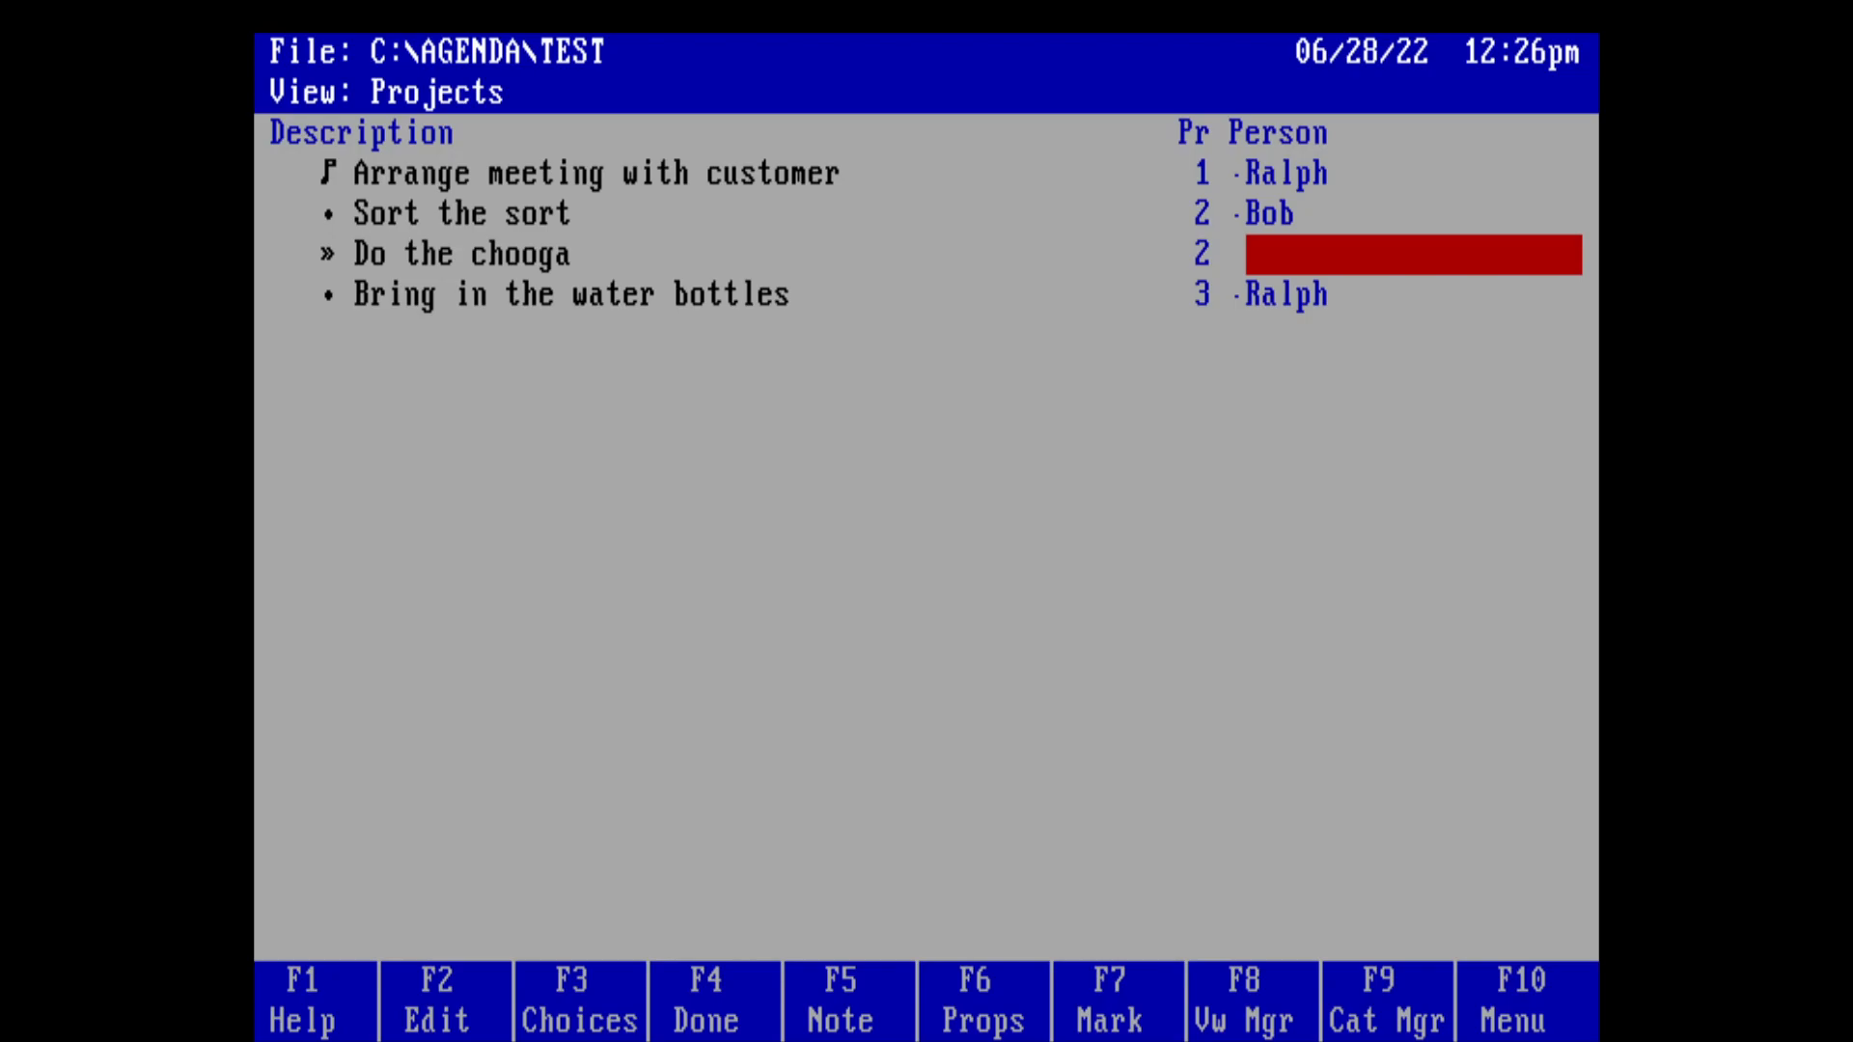
{"action": "key", "text": "shift"}
{"action": "type", "text": "Bob"}
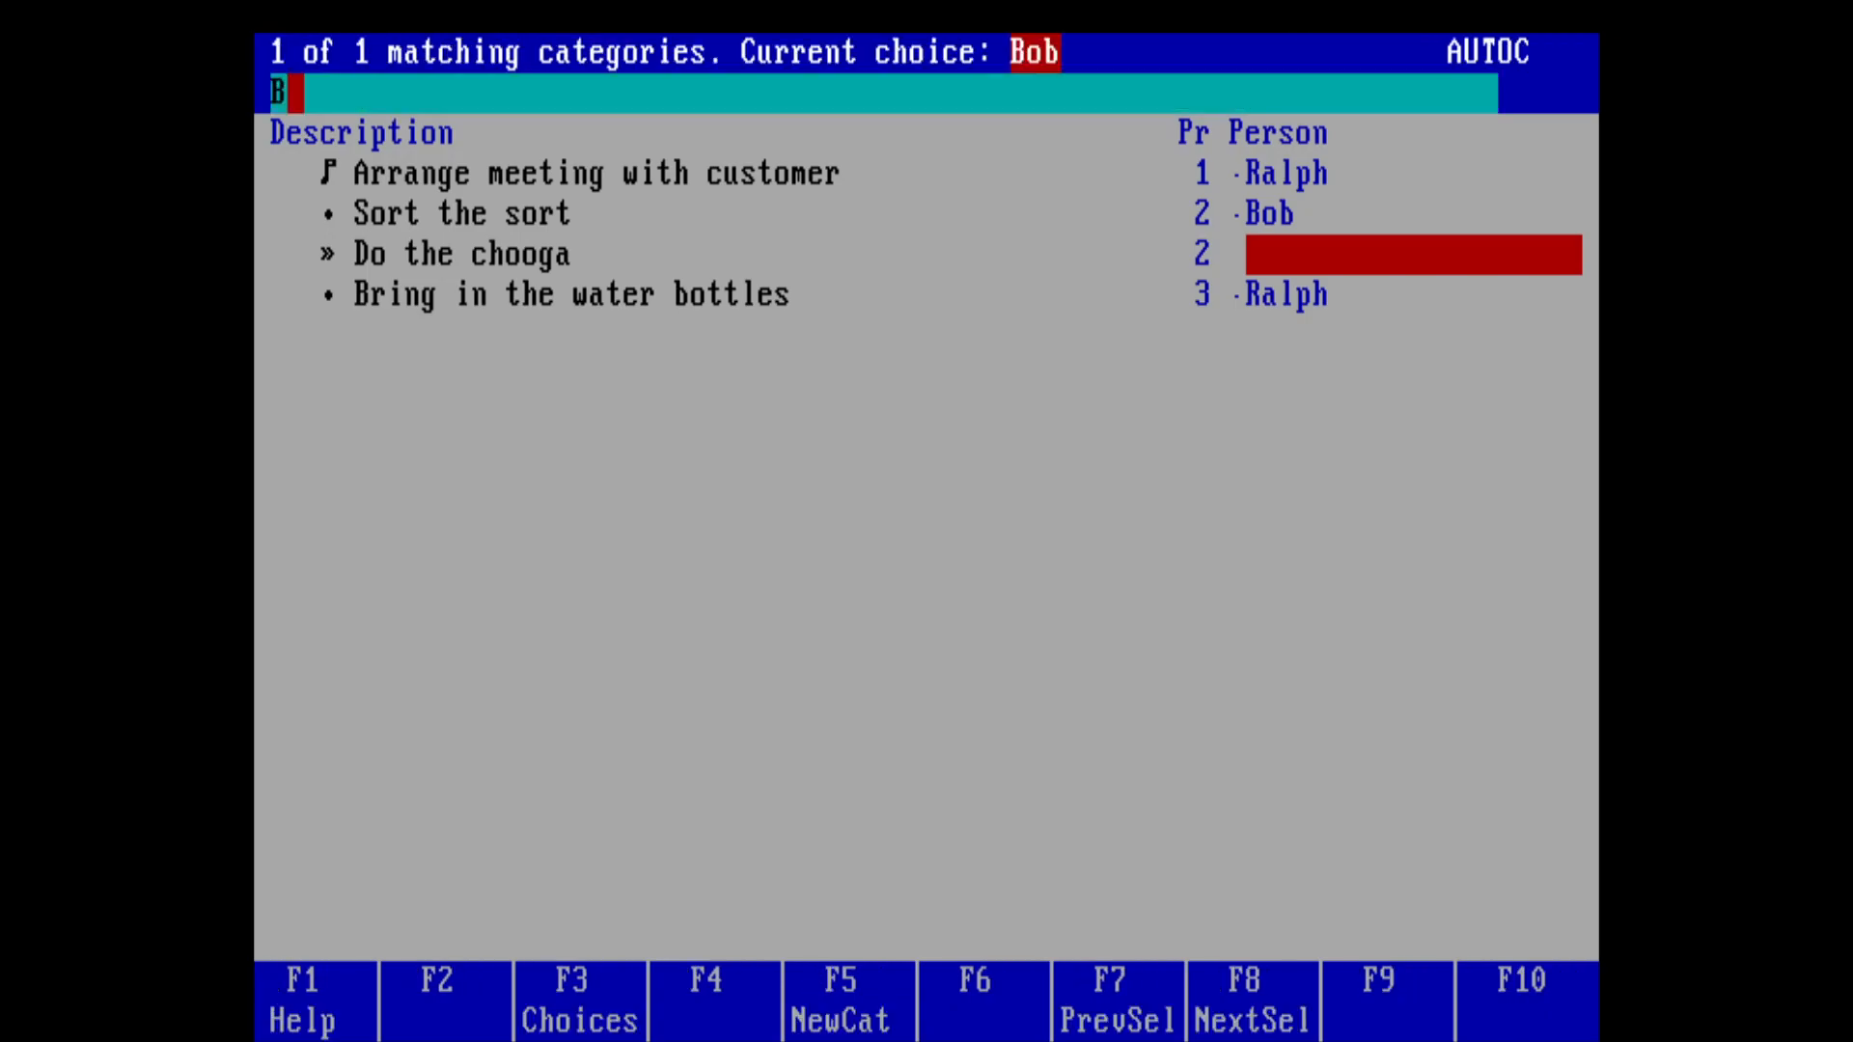
{"action": "key", "text": "Return"}
{"action": "key", "text": "Left"}
{"action": "key", "text": "Left"}
Step: Examine how the four items are ordered, going through their priority and person entries
{"action": "key", "text": "Up"}
{"action": "key", "text": "Up"}
{"action": "key", "text": "Down"}
{"action": "key", "text": "Down"}
{"action": "key", "text": "Right"}
{"action": "key", "text": "Right"}
{"action": "key", "text": "Up"}
{"action": "key", "text": "Up"}
{"action": "key", "text": "Down"}
{"action": "key", "text": "Down"}
{"action": "key", "text": "Down"}
{"action": "key", "text": "Left"}
{"action": "key", "text": "Left"}
{"action": "key", "text": "Up"}
{"action": "key", "text": "Up"}
{"action": "key", "text": "Up"}
{"action": "key", "text": "Down"}
{"action": "key", "text": "Right"}
{"action": "key", "text": "Up"}
{"action": "key", "text": "Right"}
{"action": "key", "text": "Left"}
{"action": "key", "text": "Right"}
{"action": "key", "text": "Down"}
{"action": "key", "text": "Down"}
{"action": "key", "text": "Up"}
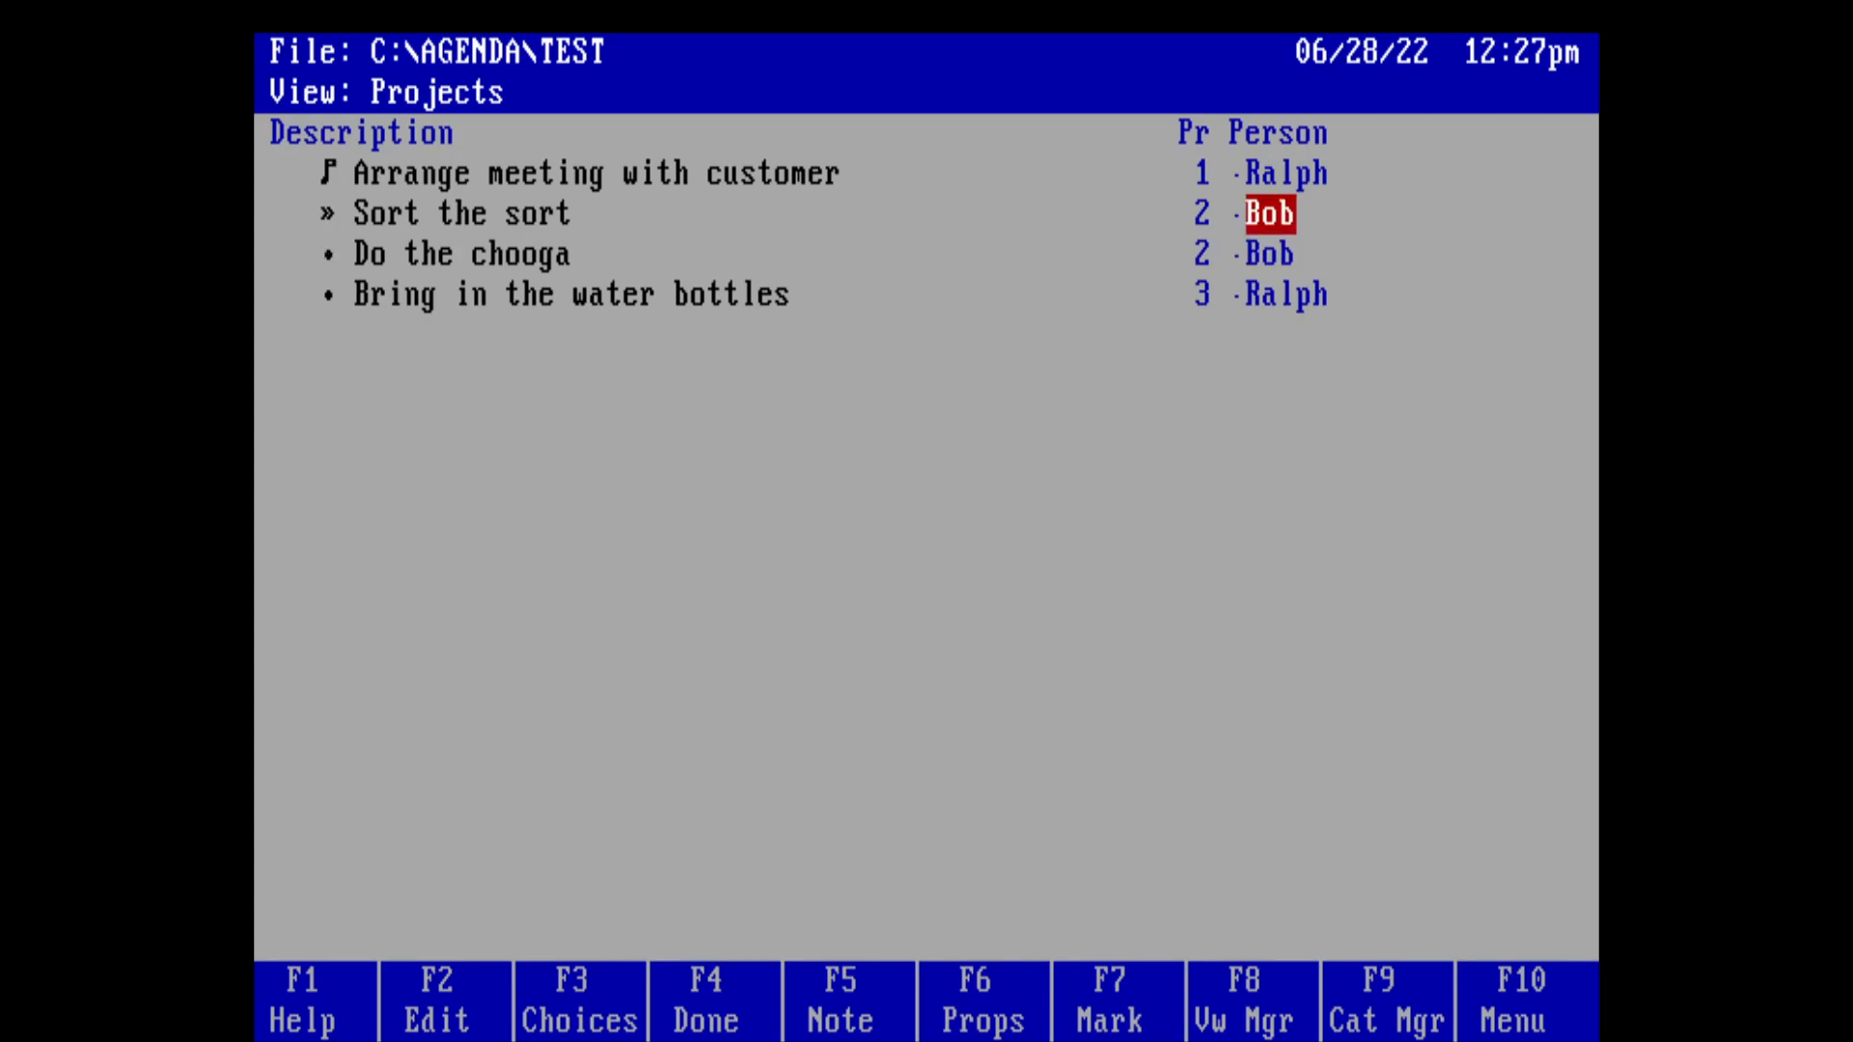
{"action": "key", "text": "Up"}
{"action": "key", "text": "Down"}
{"action": "key", "text": "Up"}
{"action": "key", "text": "Left"}
{"action": "key", "text": "Right"}
{"action": "key", "text": "Down"}
{"action": "key", "text": "Up"}
{"action": "key", "text": "Left"}
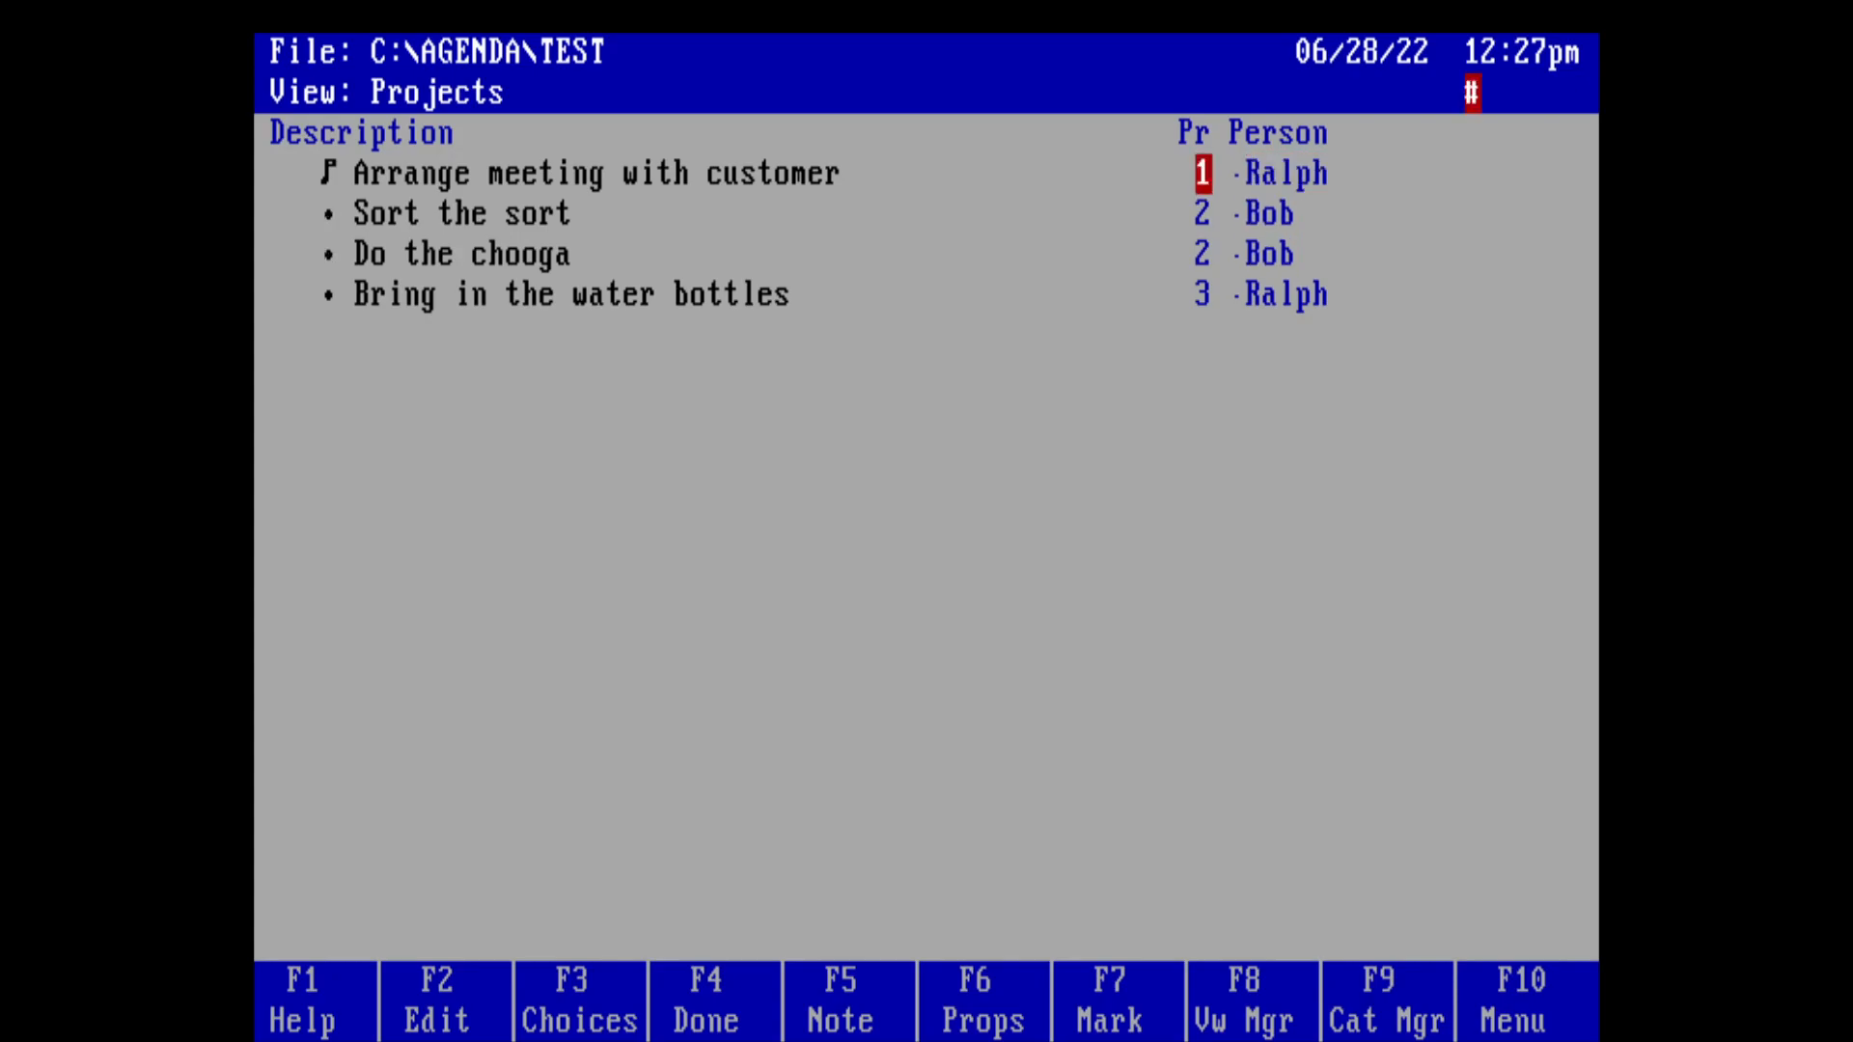
{"action": "key", "text": "Right"}
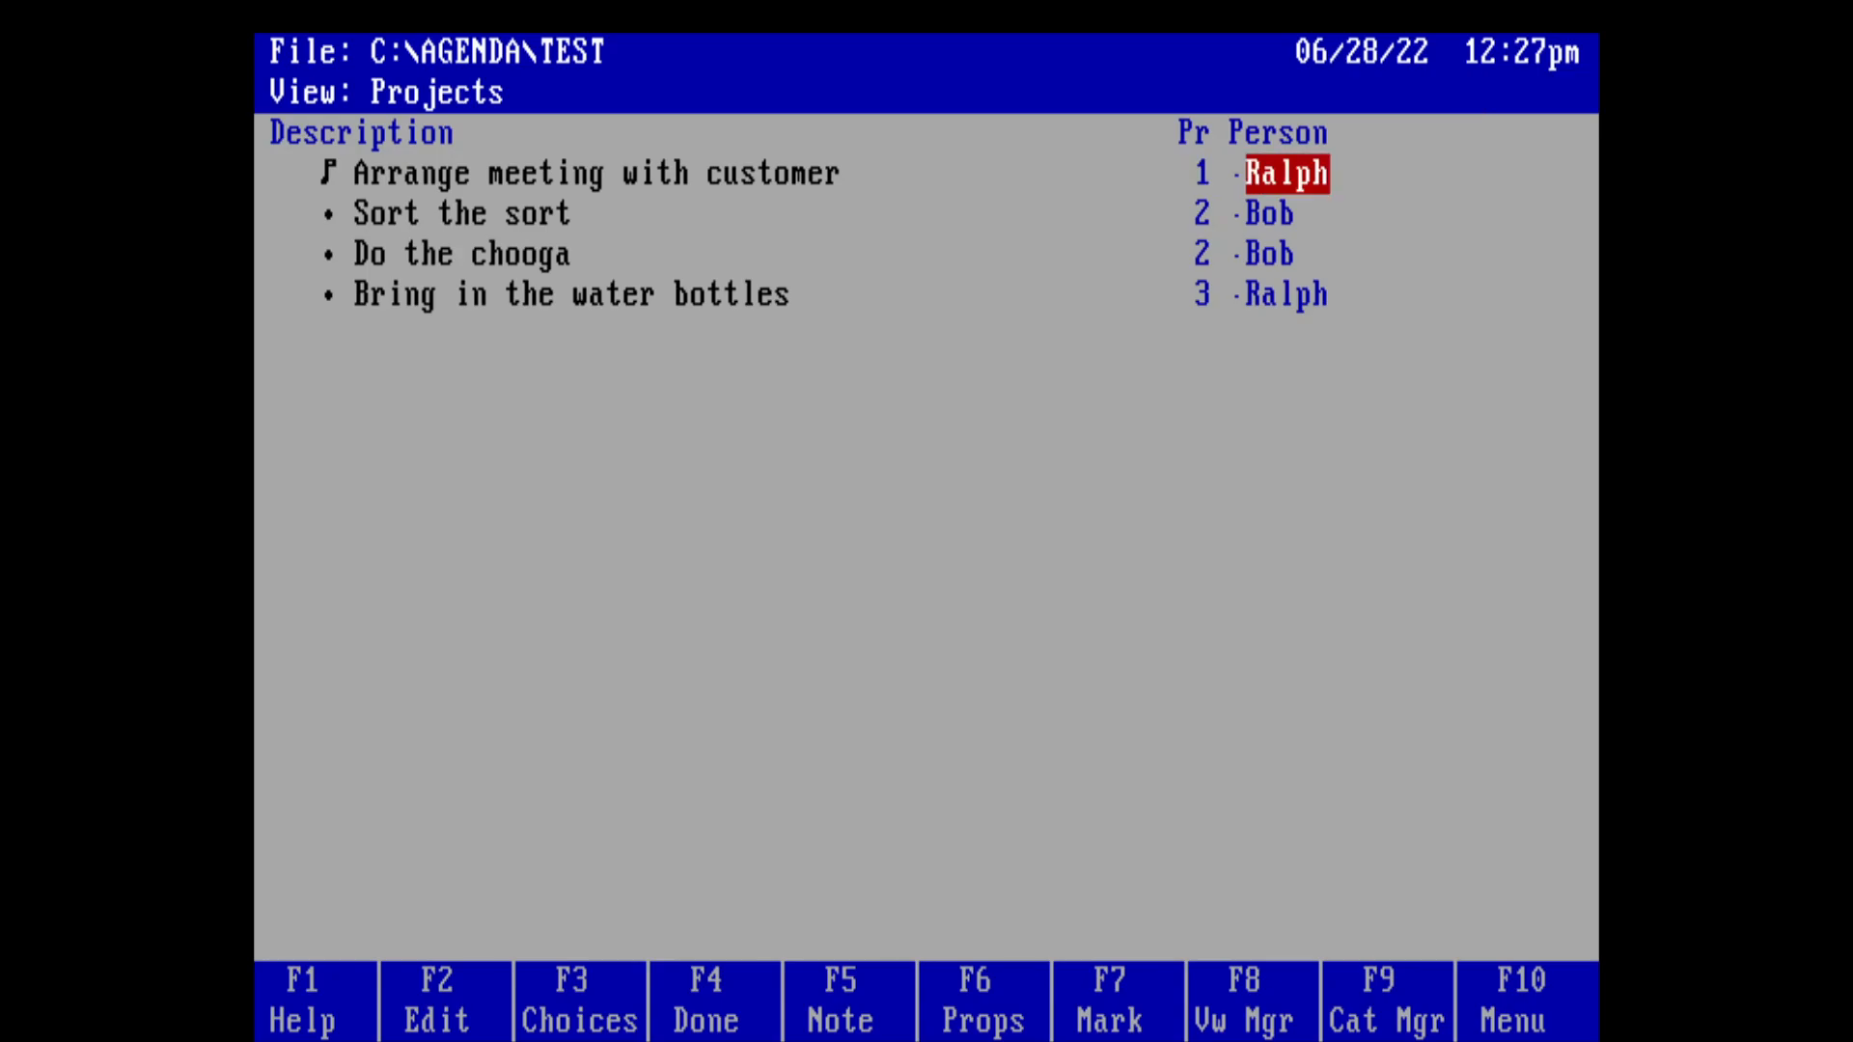
{"action": "key", "text": "Down"}
{"action": "key", "text": "Down"}
{"action": "key", "text": "Down"}
{"action": "key", "text": "Left"}
{"action": "key", "text": "Up"}
{"action": "key", "text": "Up"}
{"action": "key", "text": "Up"}
{"action": "key", "text": "Right"}
{"action": "key", "text": "Down"}
{"action": "key", "text": "Down"}
{"action": "key", "text": "Down"}
{"action": "key", "text": "Up"}
{"action": "key", "text": "Up"}
{"action": "key", "text": "Up"}
{"action": "key", "text": "Left"}
{"action": "key", "text": "Right"}
{"action": "key", "text": "Down"}
{"action": "key", "text": "Down"}
{"action": "key", "text": "Down"}
{"action": "key", "text": "Up"}
{"action": "key", "text": "Up"}
{"action": "key", "text": "Up"}
{"action": "key", "text": "Left"}
{"action": "key", "text": "Right"}
{"action": "key", "text": "Down"}
{"action": "key", "text": "Down"}
{"action": "key", "text": "Down"}
{"action": "key", "text": "Left"}
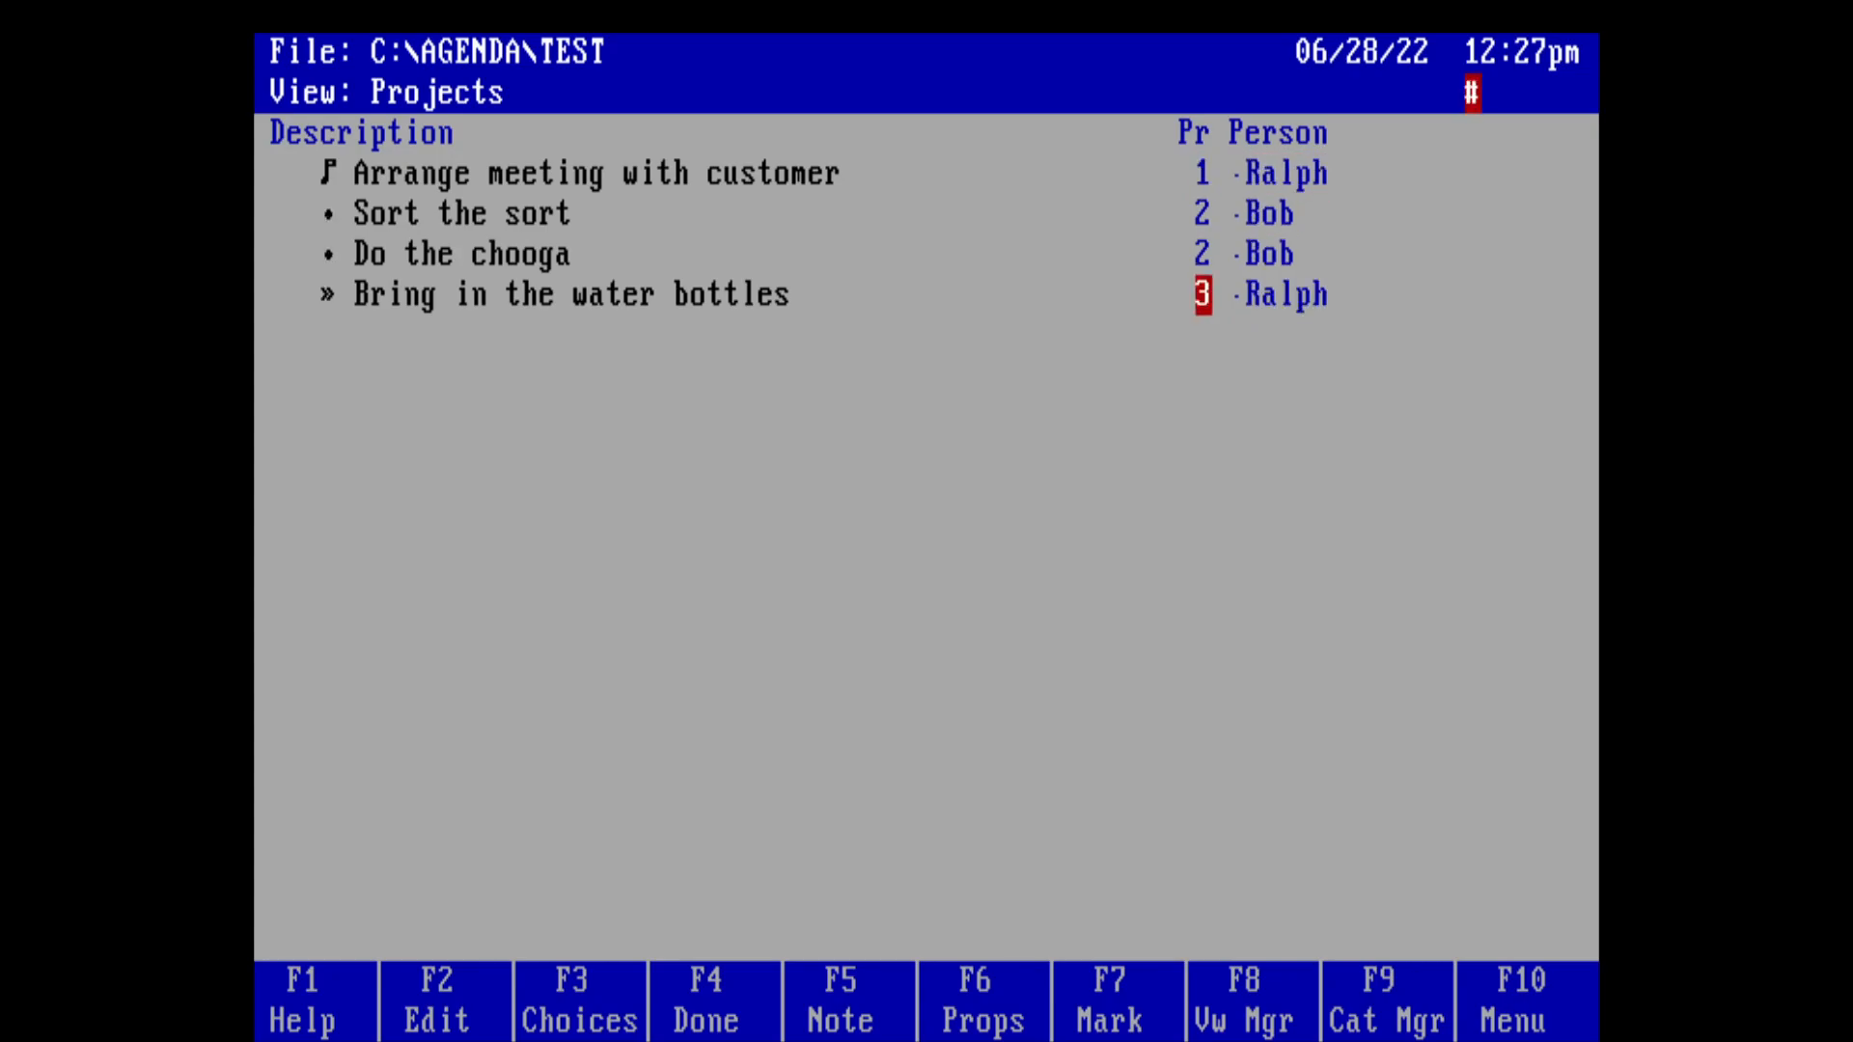
{"action": "key", "text": "Right"}
{"action": "key", "text": "Left"}
{"action": "key", "text": "Right"}
{"action": "key", "text": "Left"}
{"action": "key", "text": "Up"}
{"action": "key", "text": "Up"}
{"action": "key", "text": "Up"}
{"action": "key", "text": "Up"}
{"action": "key", "text": "Down"}
{"action": "key", "text": "Right"}
{"action": "key", "text": "Left"}
{"action": "key", "text": "Right"}
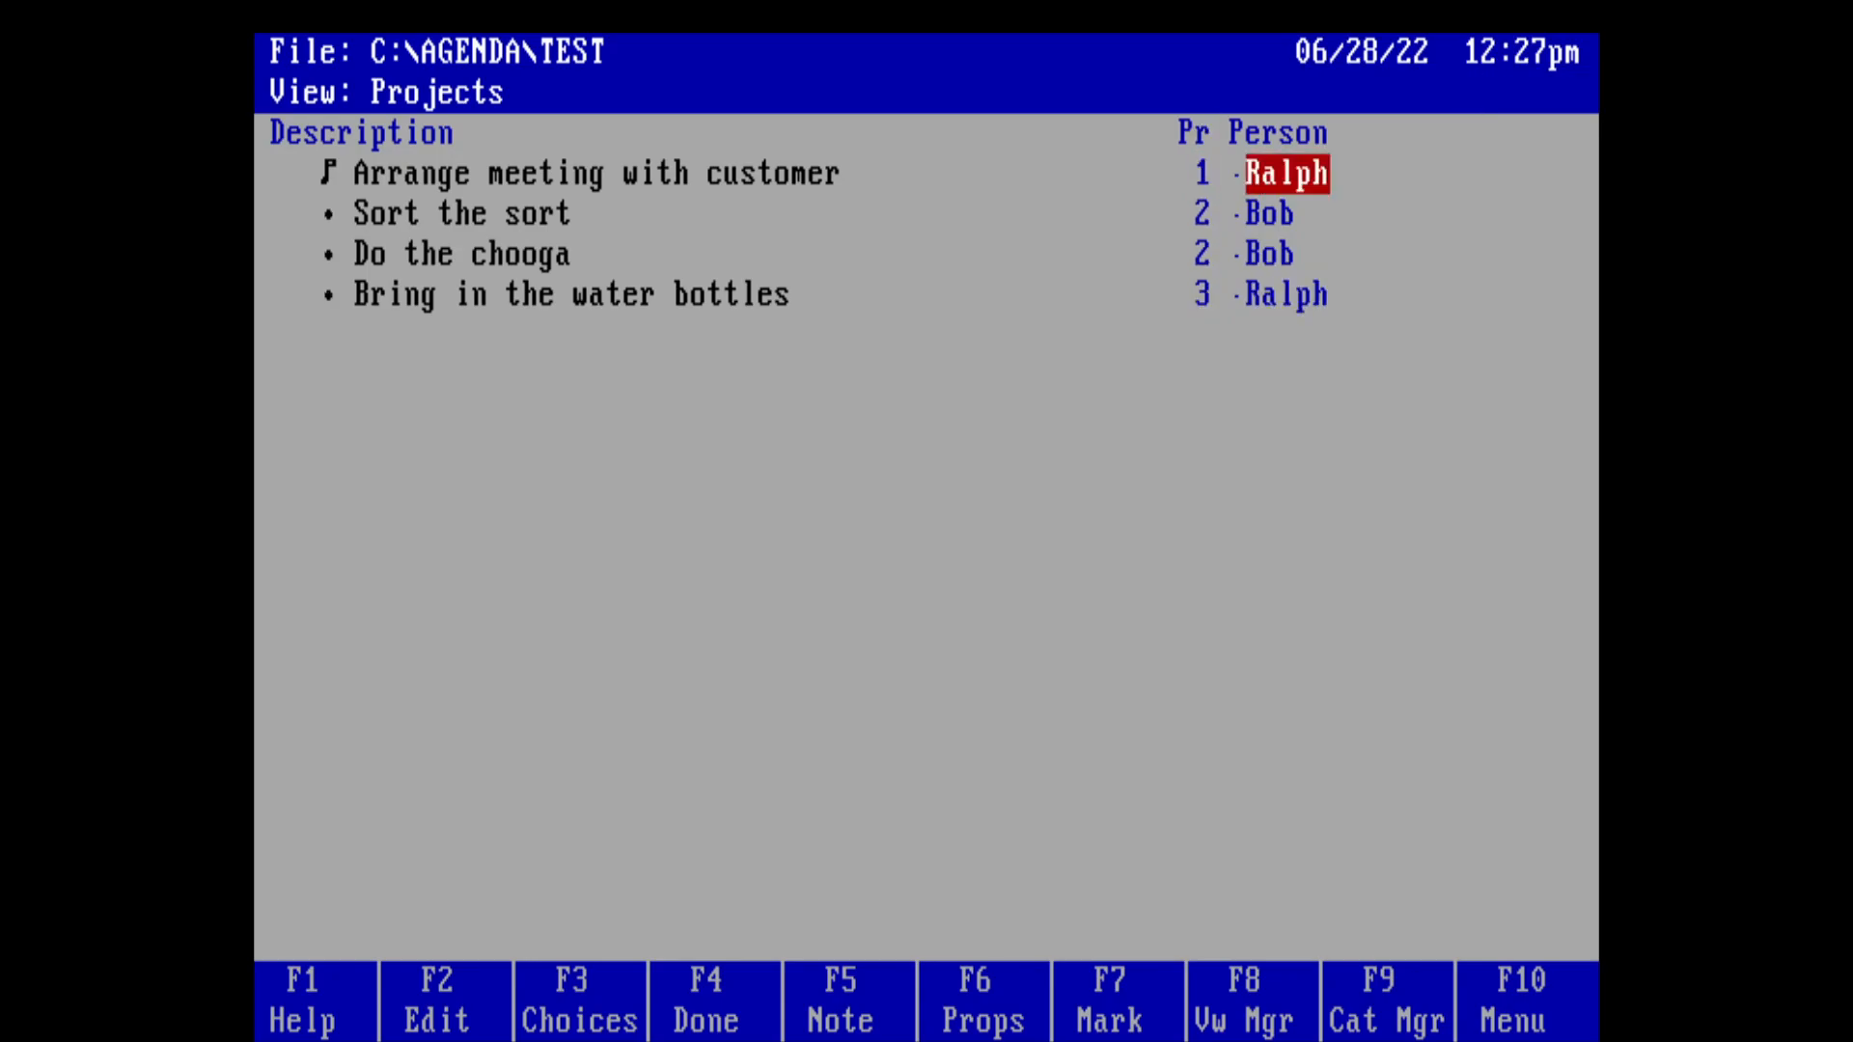
{"action": "key", "text": "Down"}
{"action": "key", "text": "Down"}
{"action": "key", "text": "Down"}
{"action": "key", "text": "Left"}
{"action": "key", "text": "Left"}
{"action": "key", "text": "Right"}
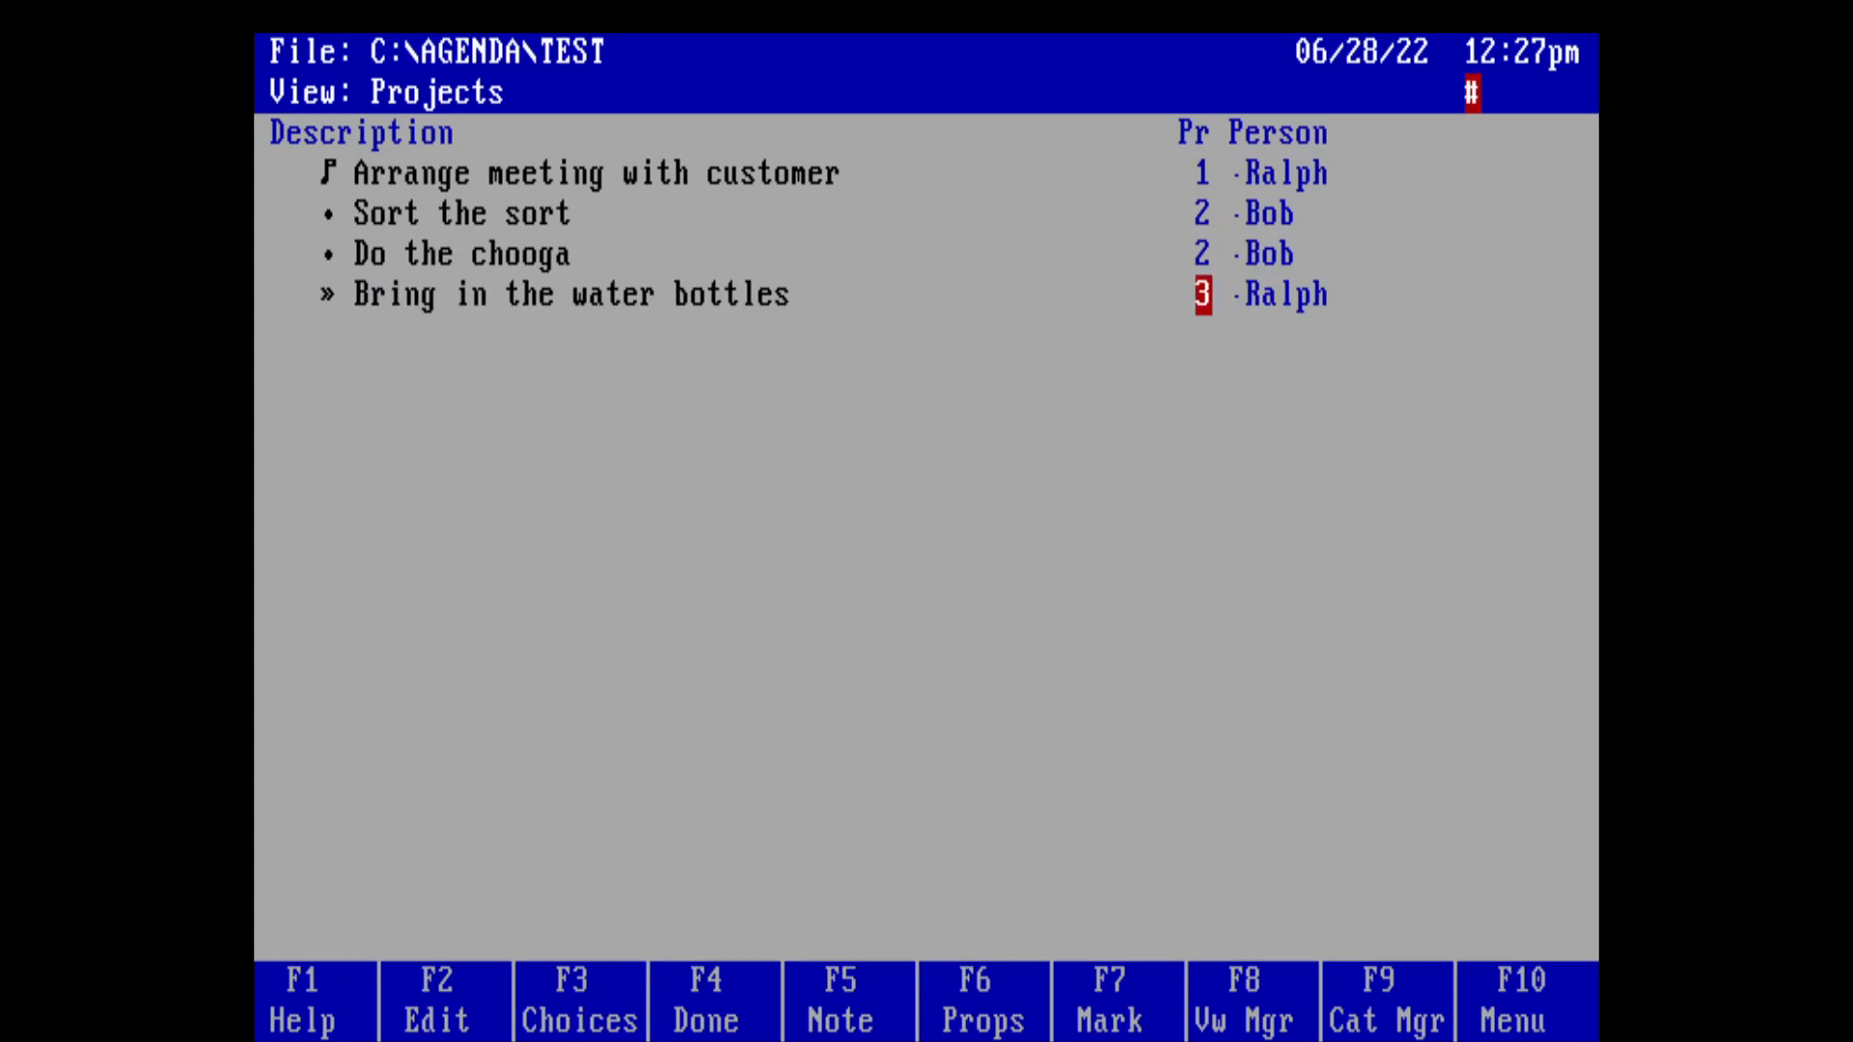
{"action": "key", "text": "Right"}
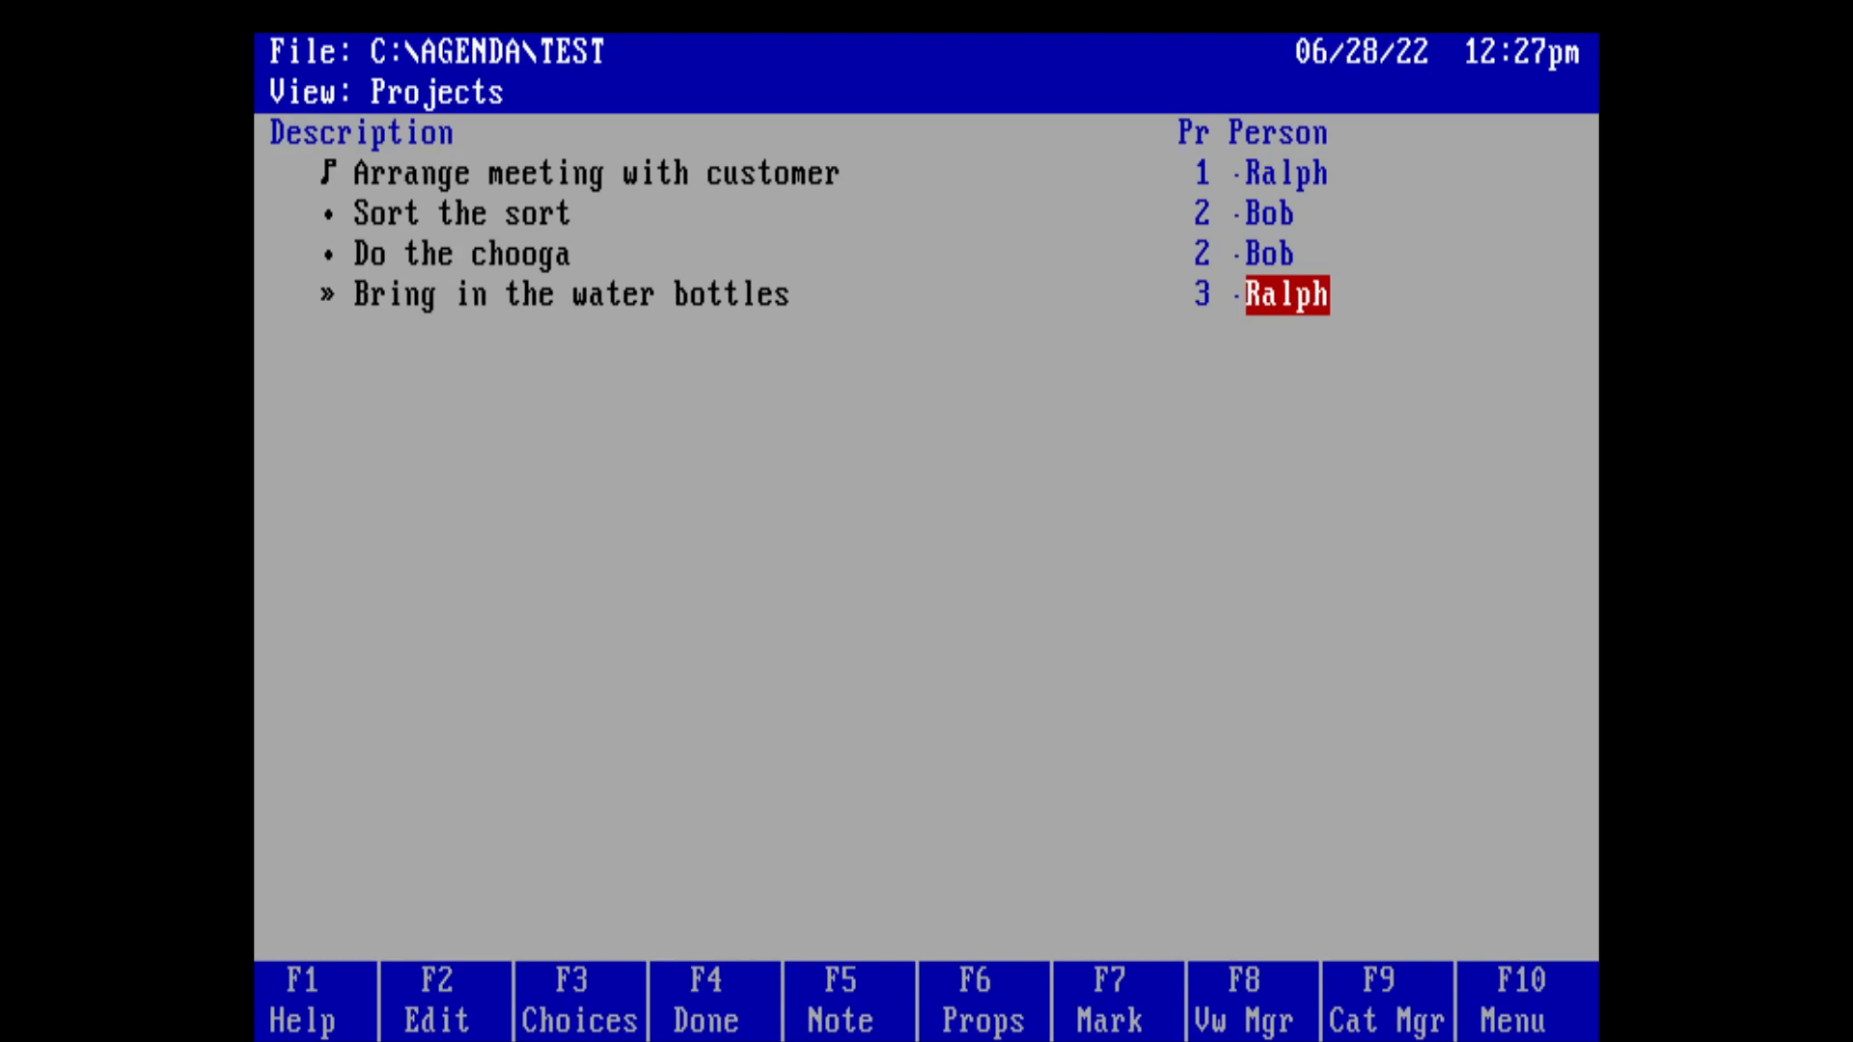
{"action": "key", "text": "Left"}
{"action": "key", "text": "Right"}
{"action": "key", "text": "Left"}
{"action": "key", "text": "Right"}
{"action": "key", "text": "Home"}
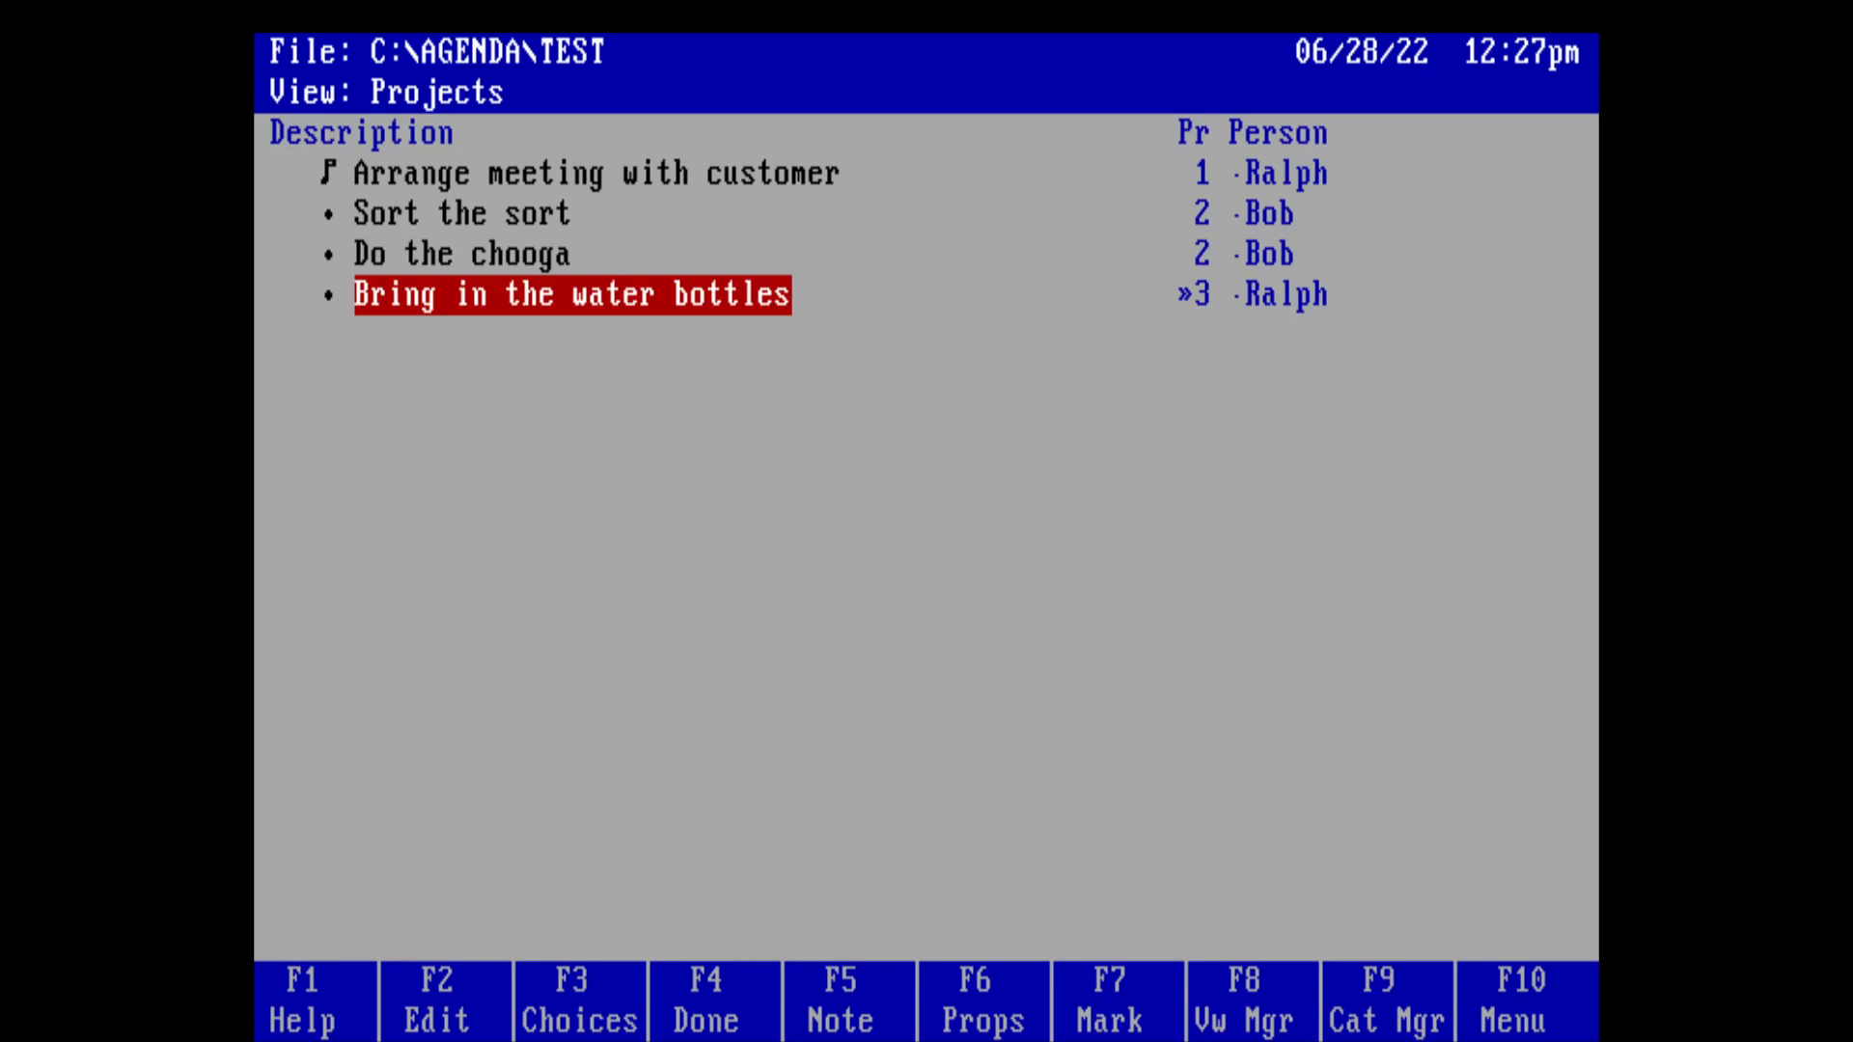
{"action": "type", "text": "Tell"}
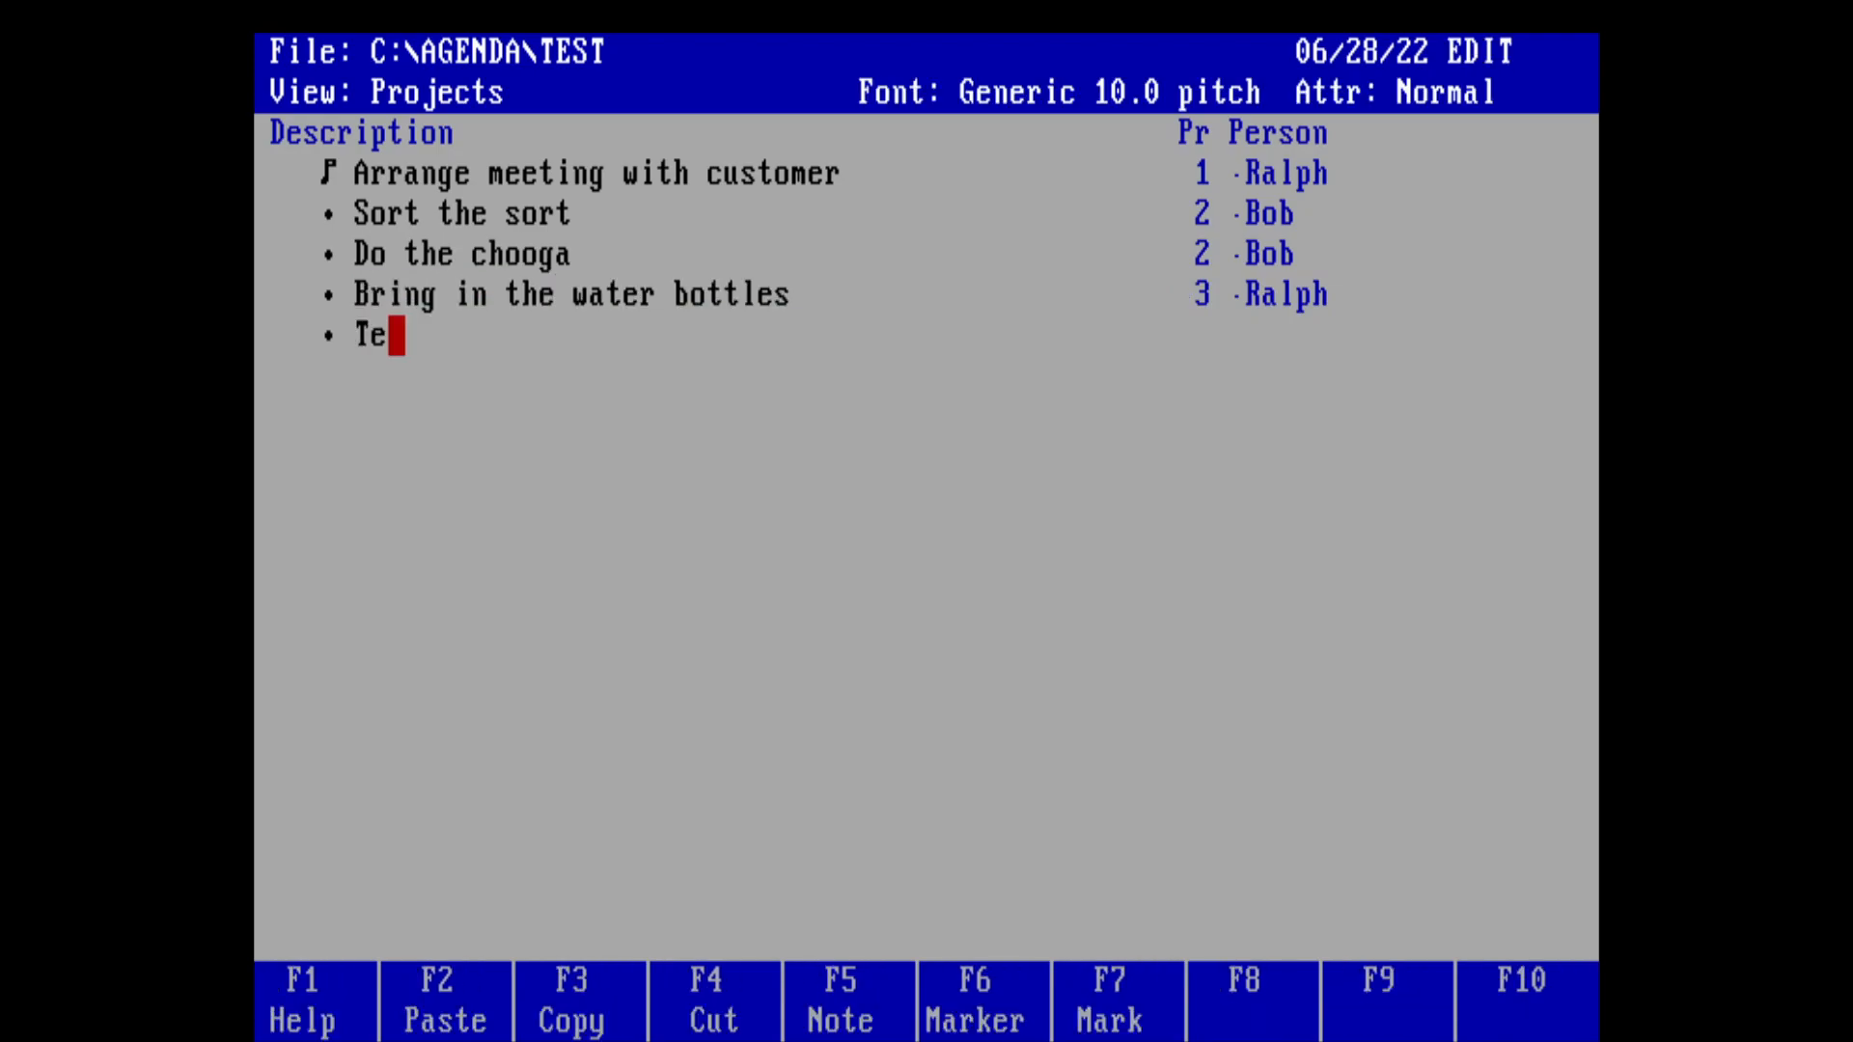
{"action": "key", "text": "BackSpace"}
{"action": "key", "text": "BackSpace"}
{"action": "key", "text": "BackSpace"}
{"action": "key", "text": "BackSpace"}
{"action": "key", "text": "BackSpace"}
Step: Add the item "Hard task with priority 1 that [name] should do", using the name of the person assigned to the customer meeting
{"action": "key", "text": "shift"}
{"action": "type", "text": "Hard task"}
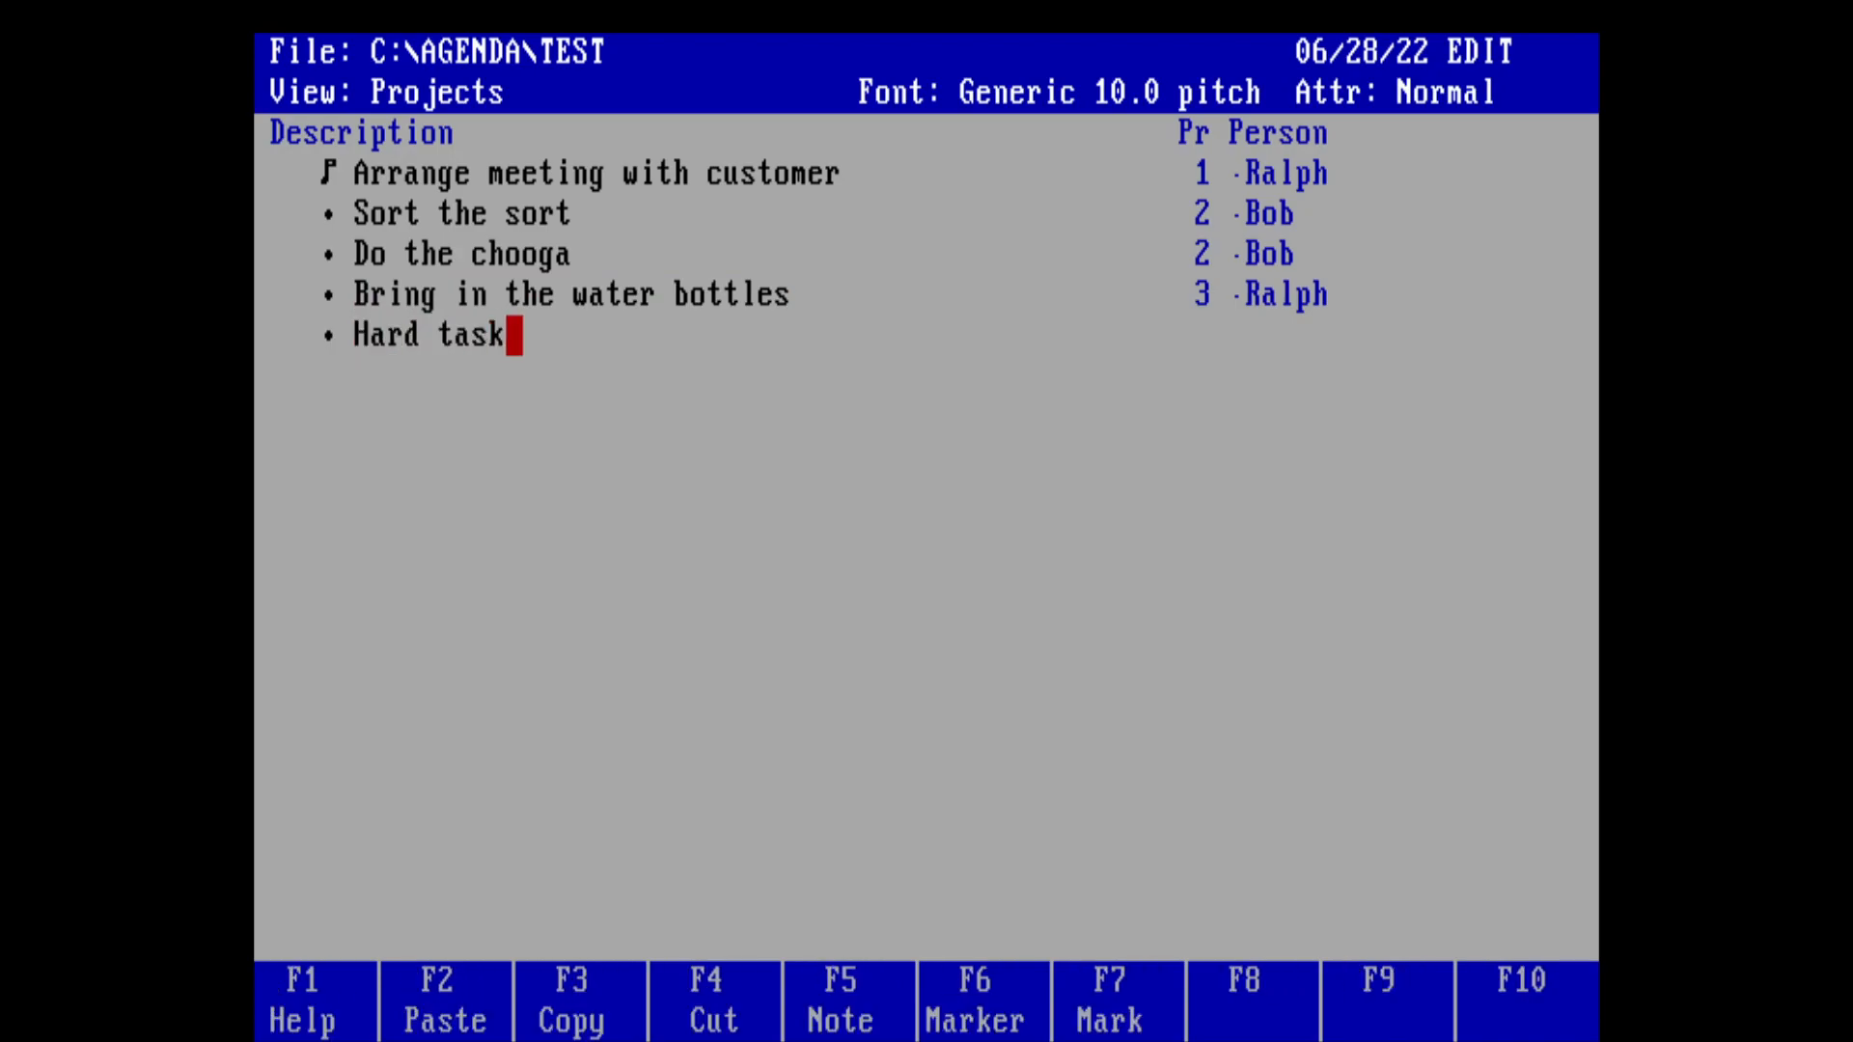
{"action": "key", "text": "BackSpace"}
{"action": "type", "text": "with pr"}
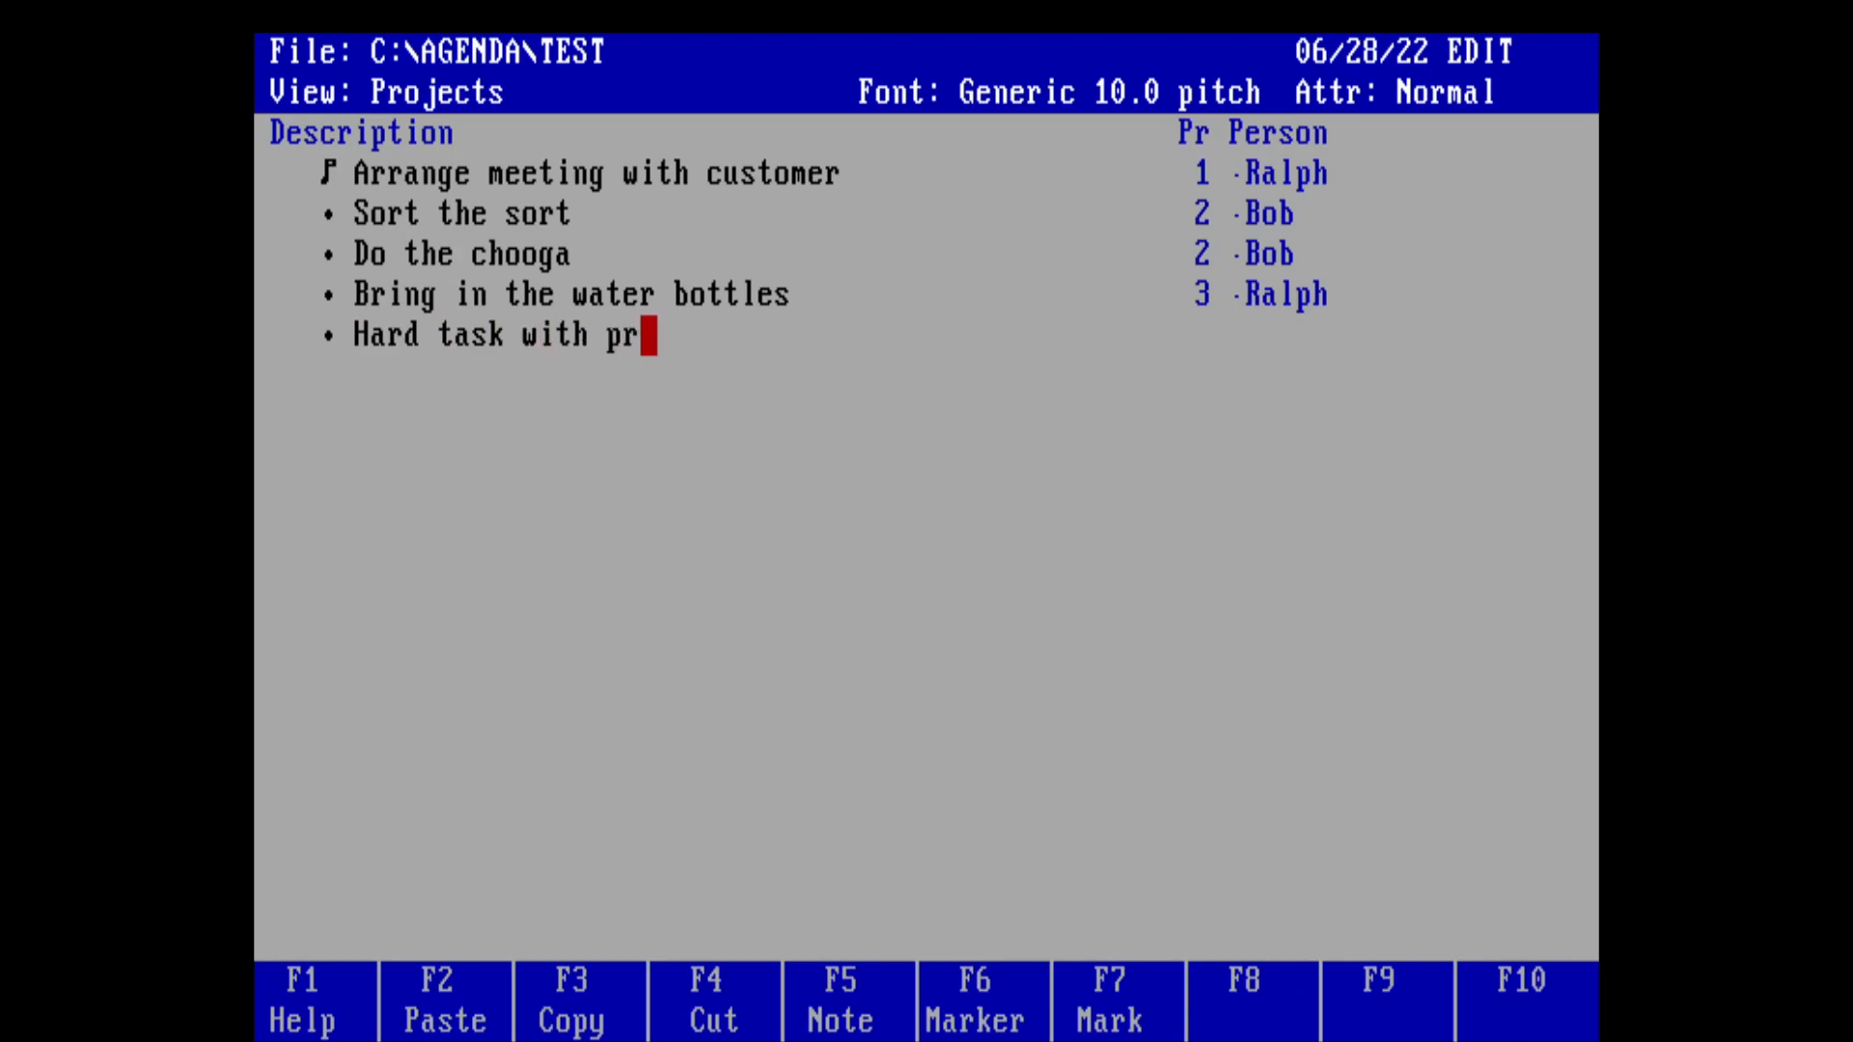
{"action": "type", "text": "iority "}
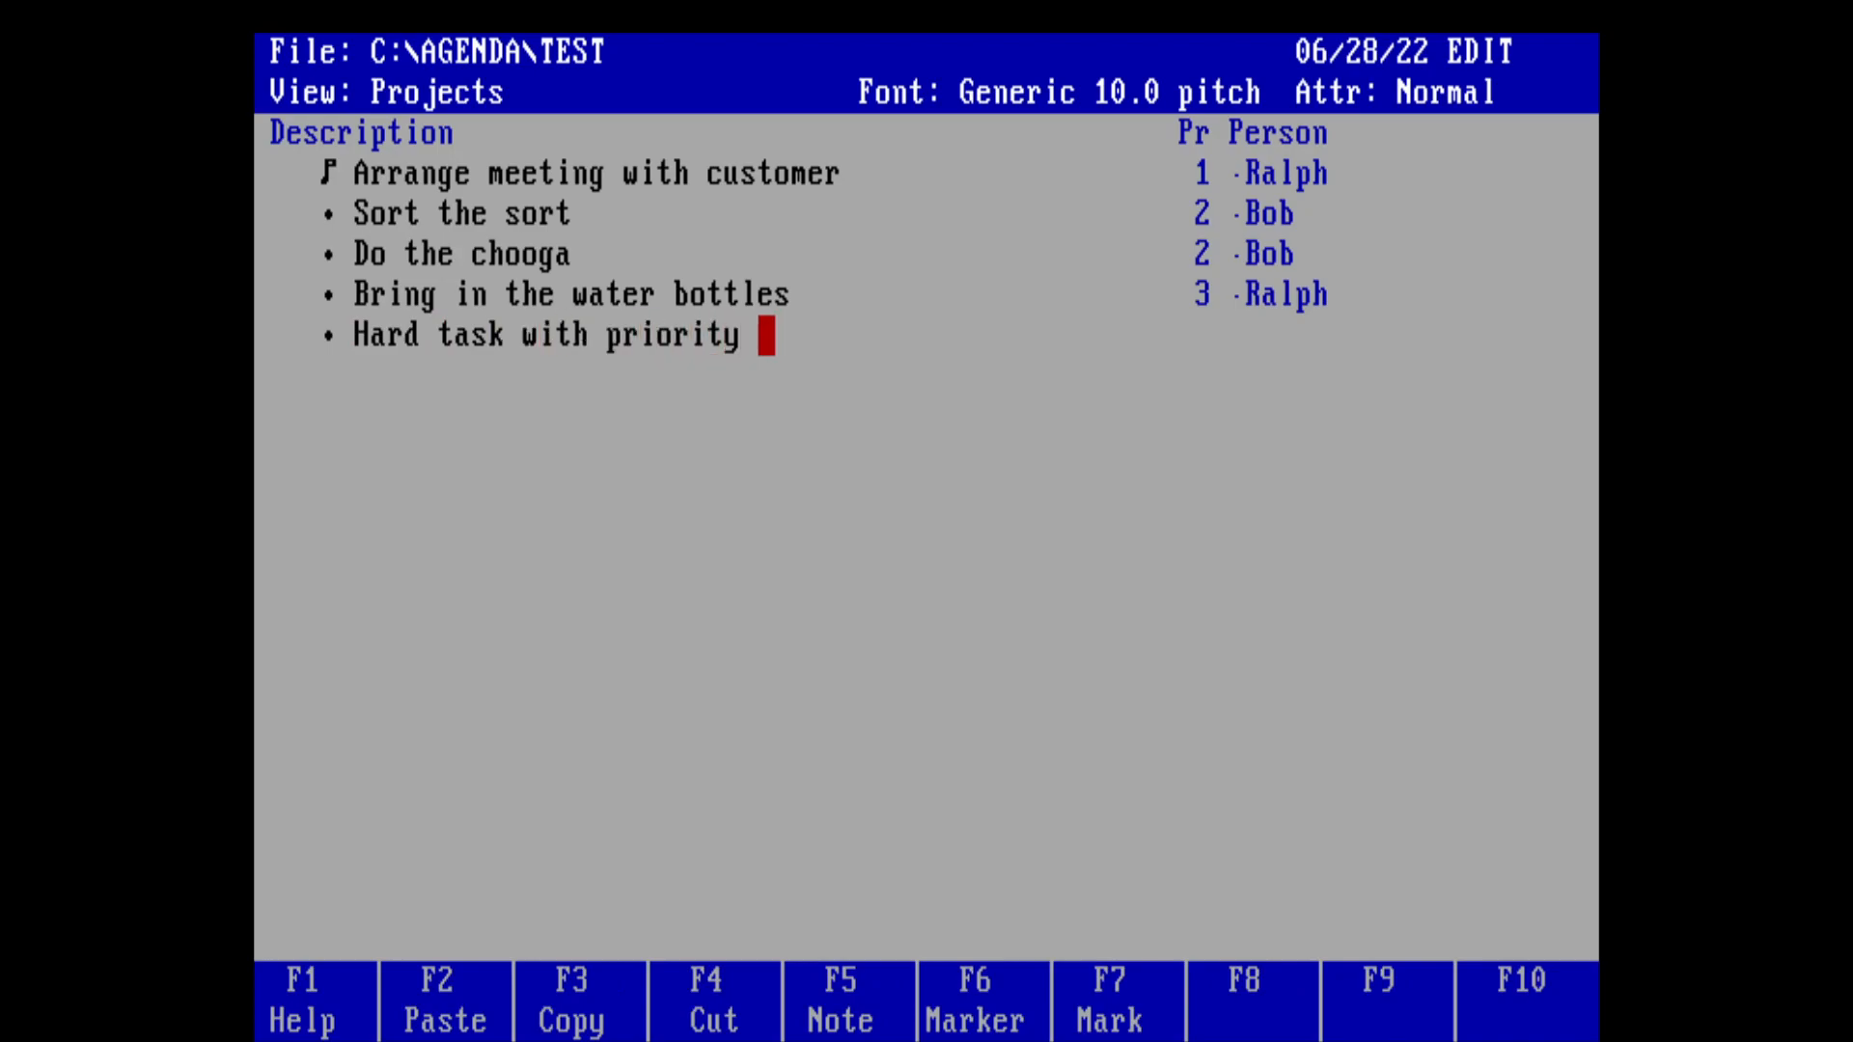
{"action": "type", "text": "1 that Ralph should do"}
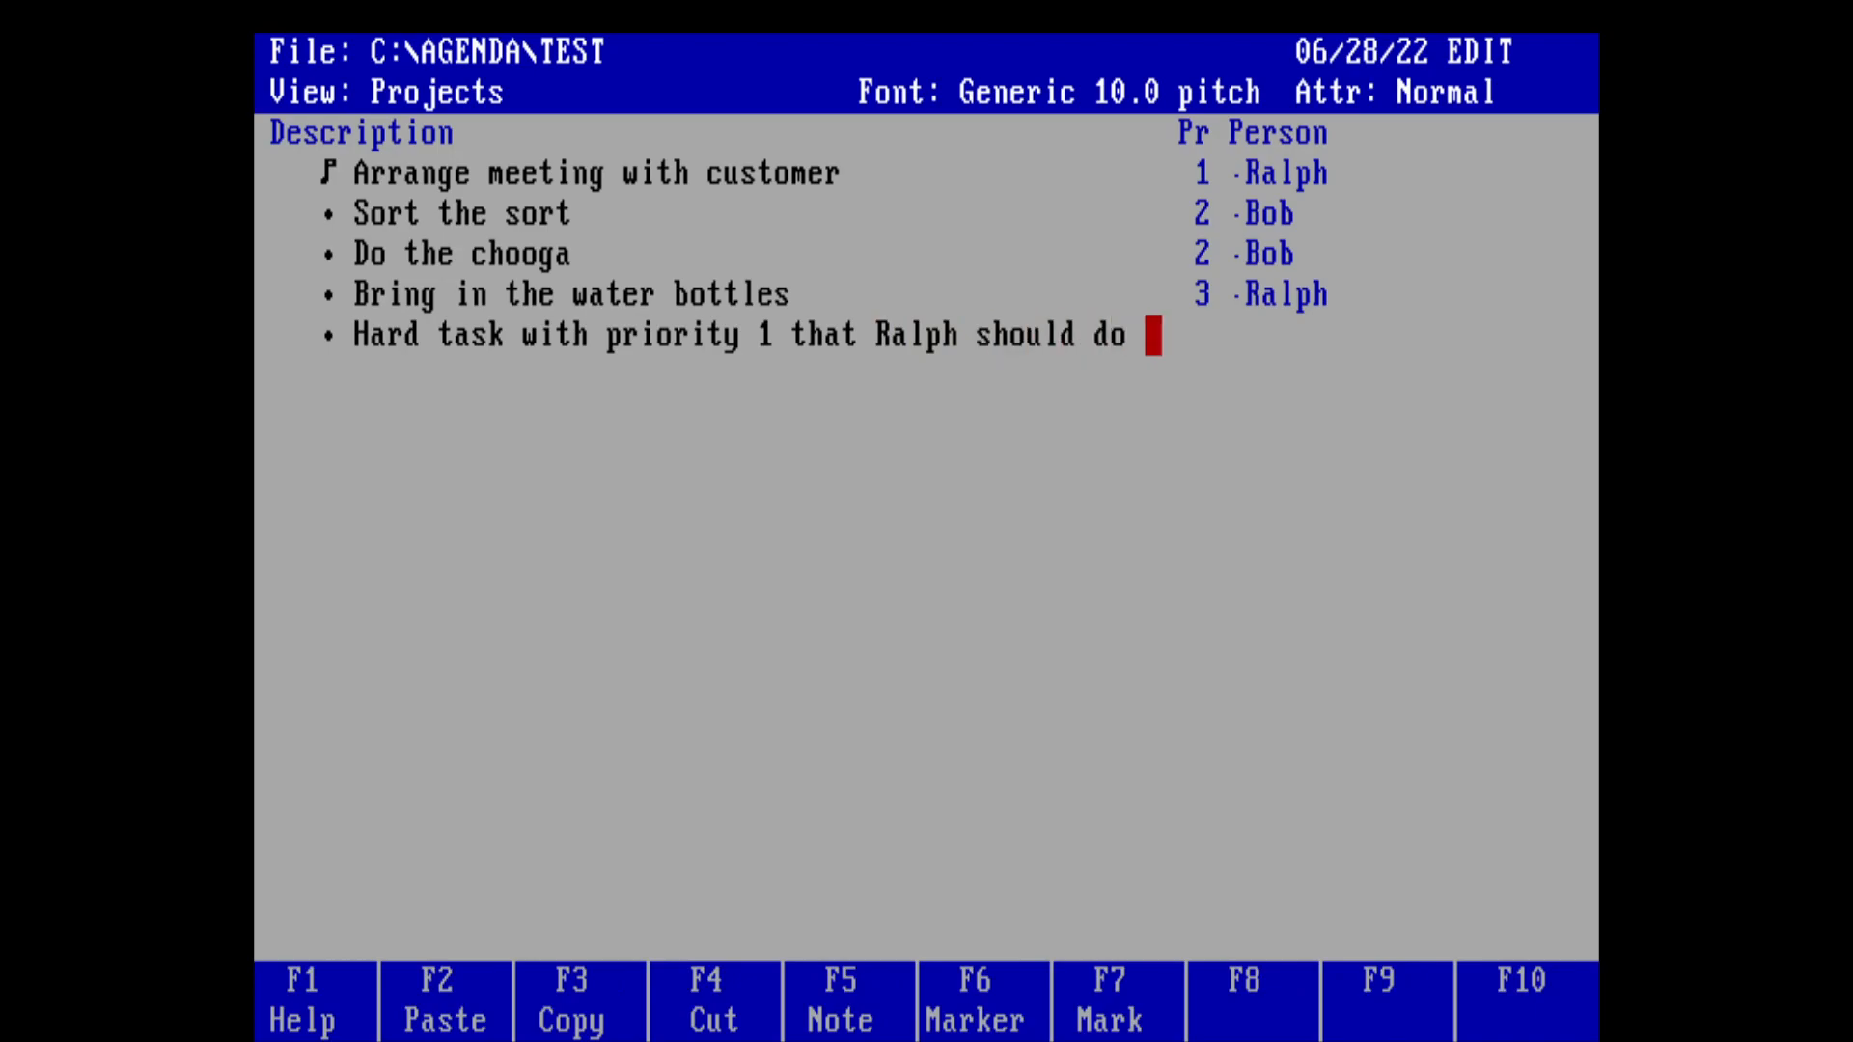
{"action": "key", "text": "Return"}
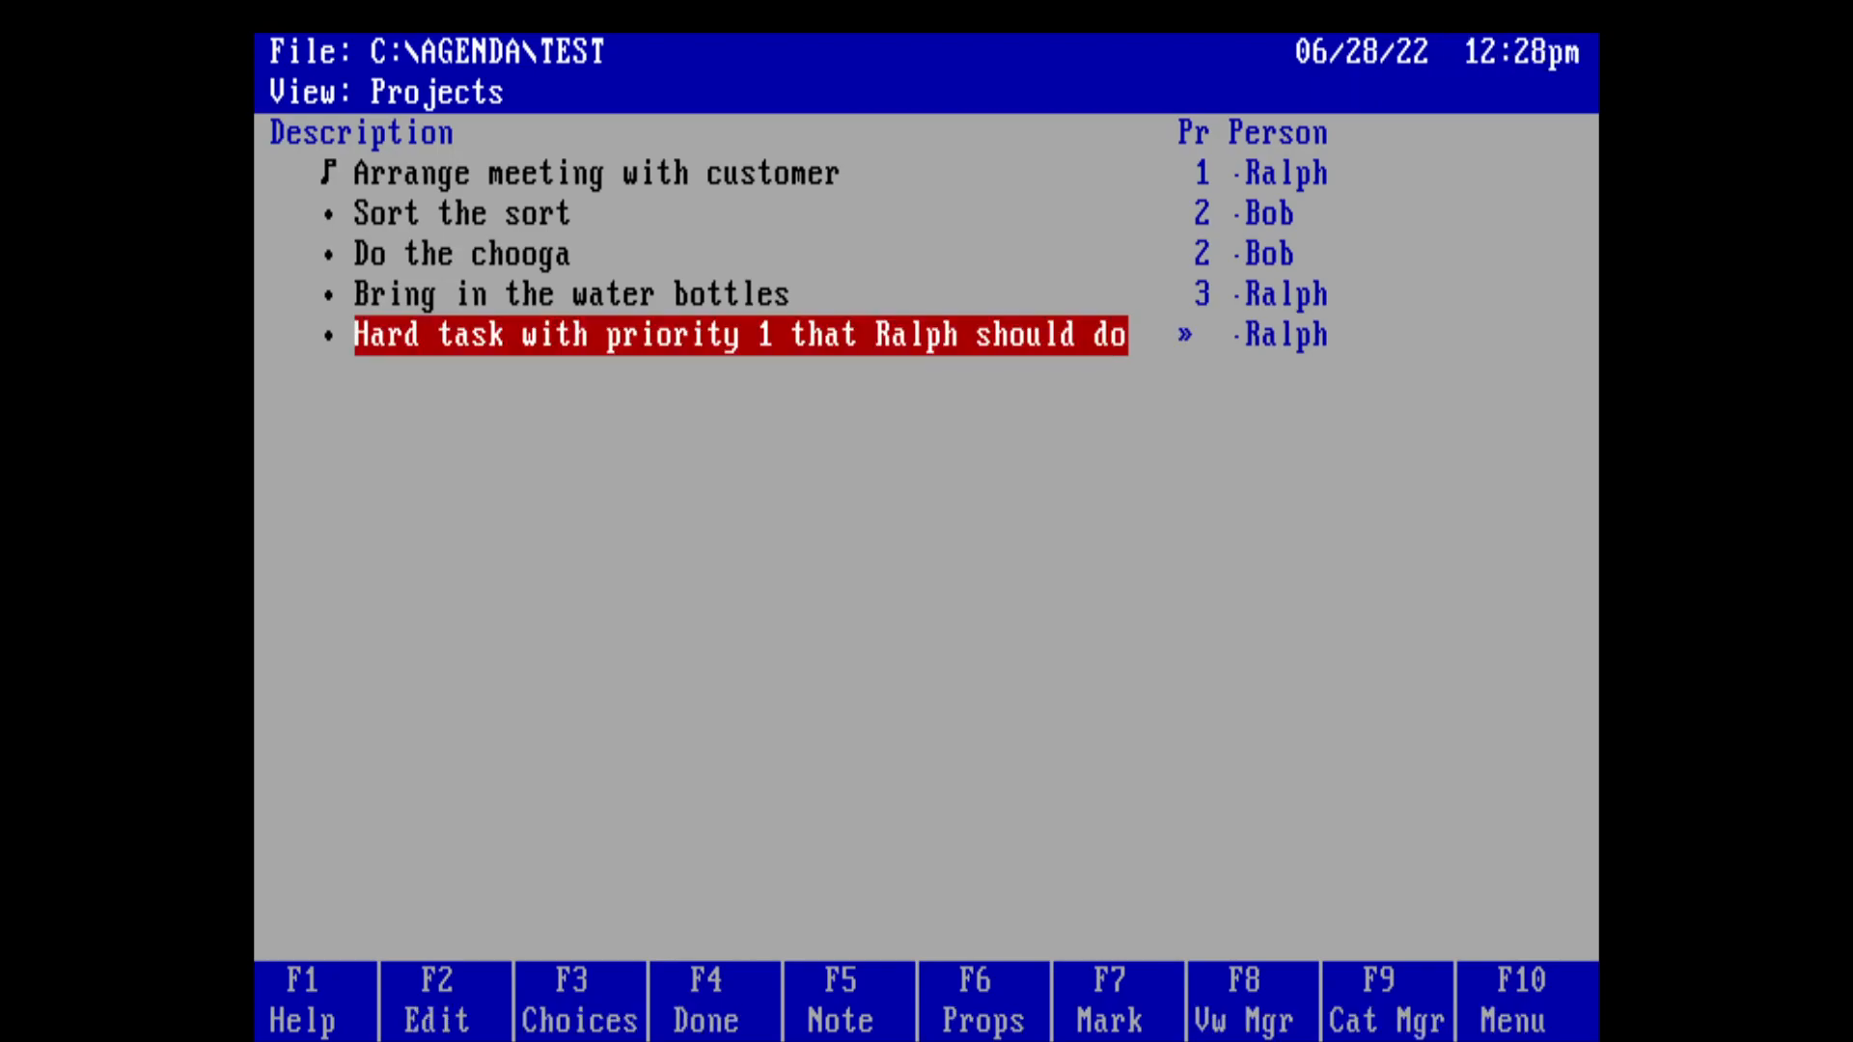
Step: Examine the priority and person entries of the new hard task item
{"action": "key", "text": "Right"}
{"action": "key", "text": "Right"}
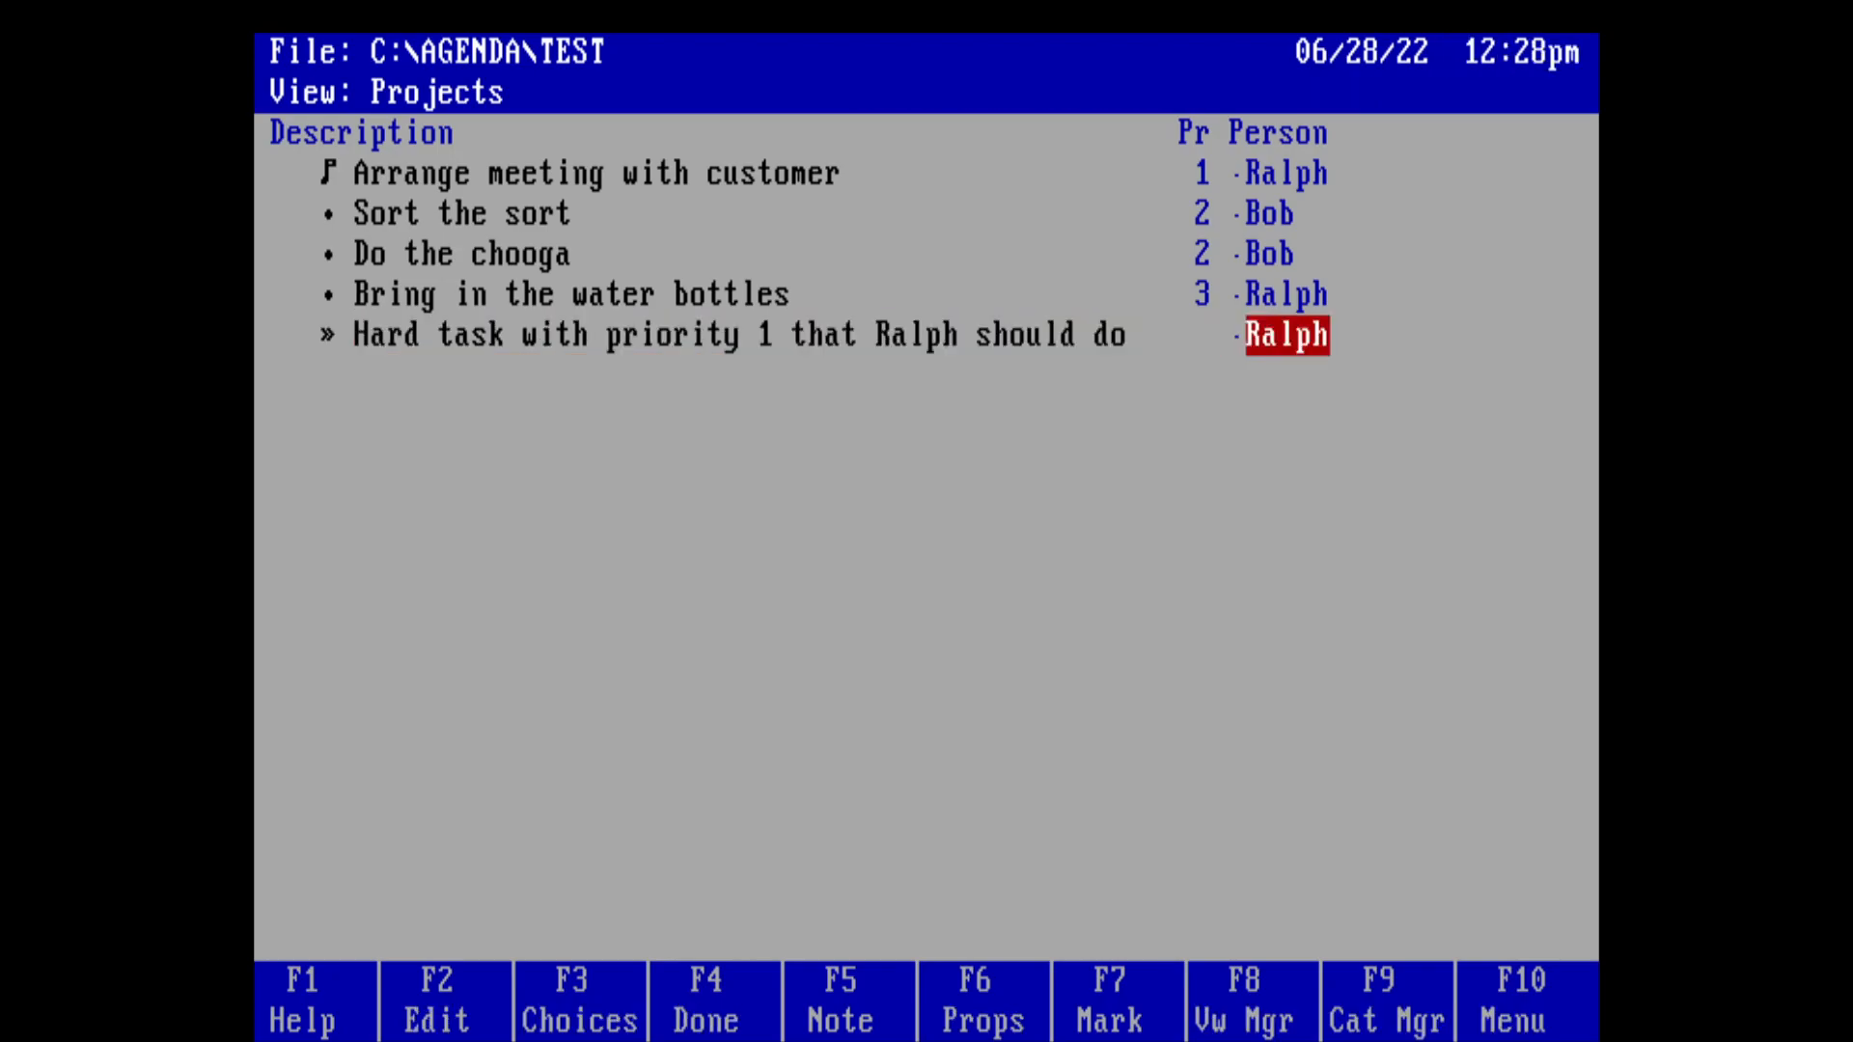
{"action": "key", "text": "Left"}
{"action": "key", "text": "Left"}
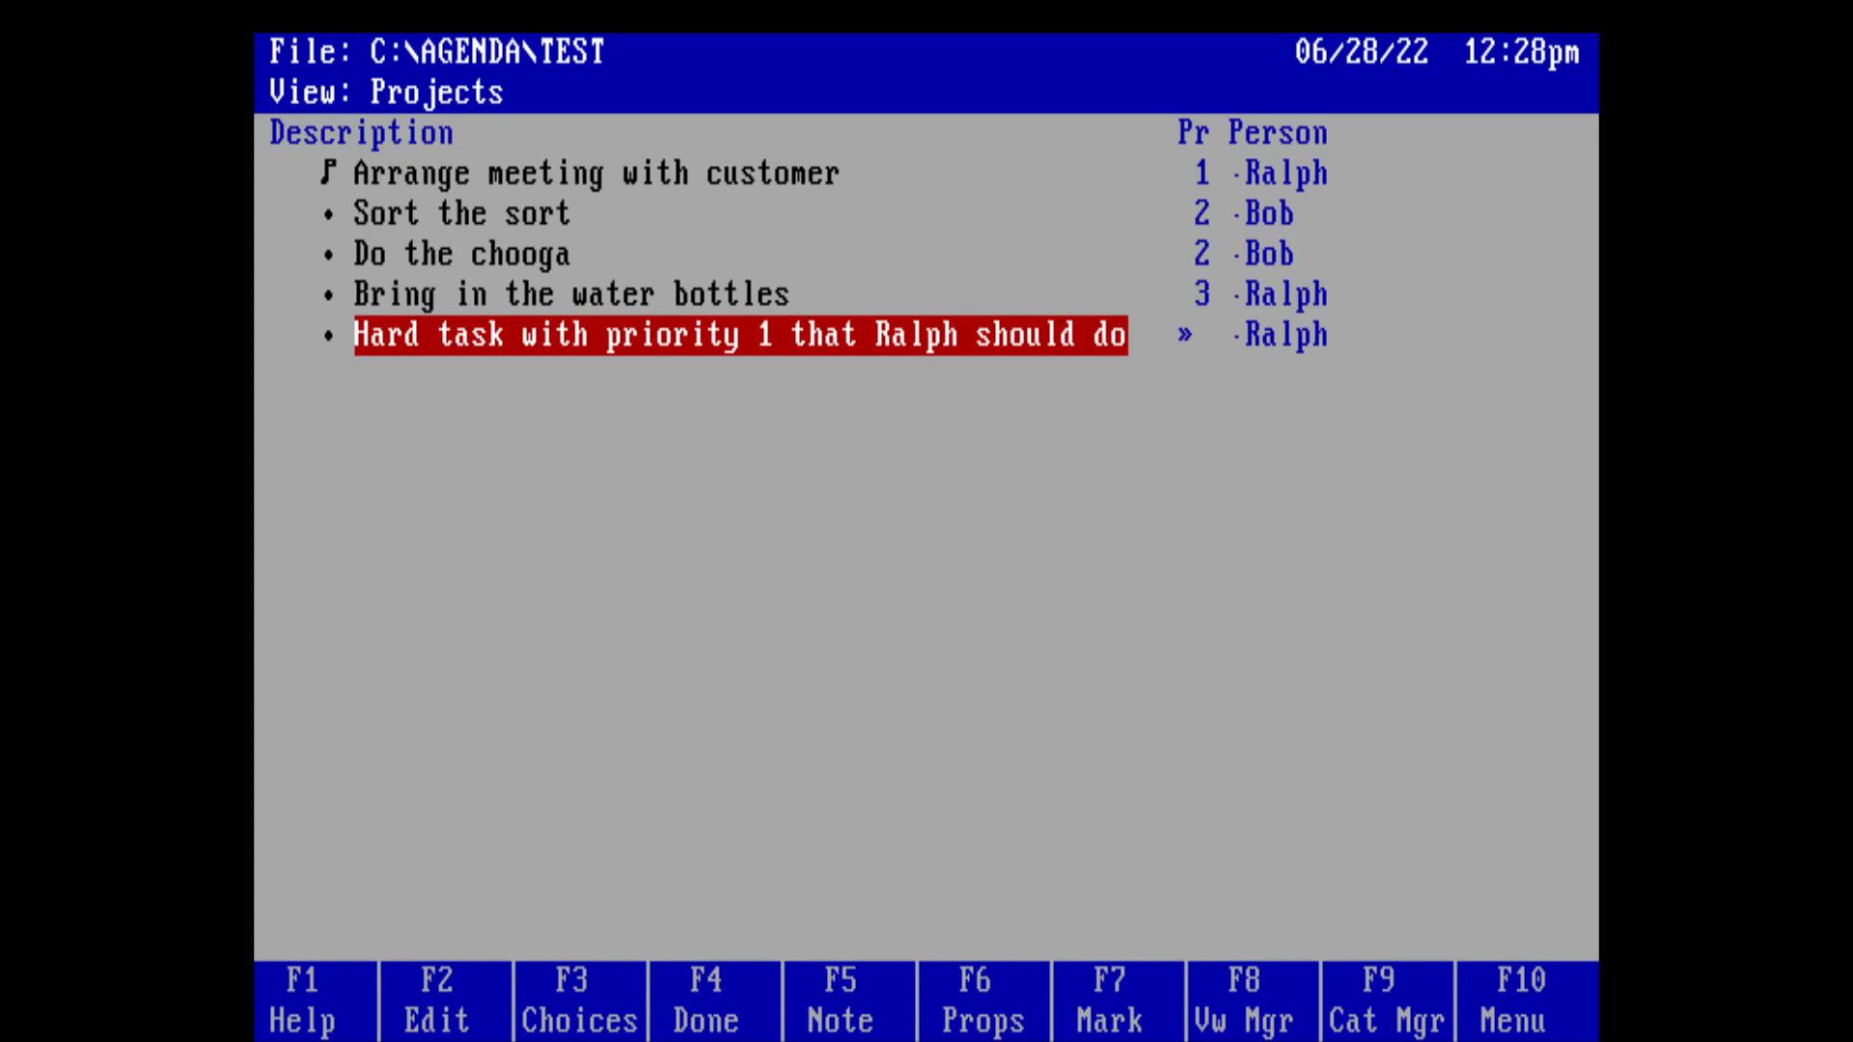
{"action": "key", "text": "Right"}
{"action": "key", "text": "Right"}
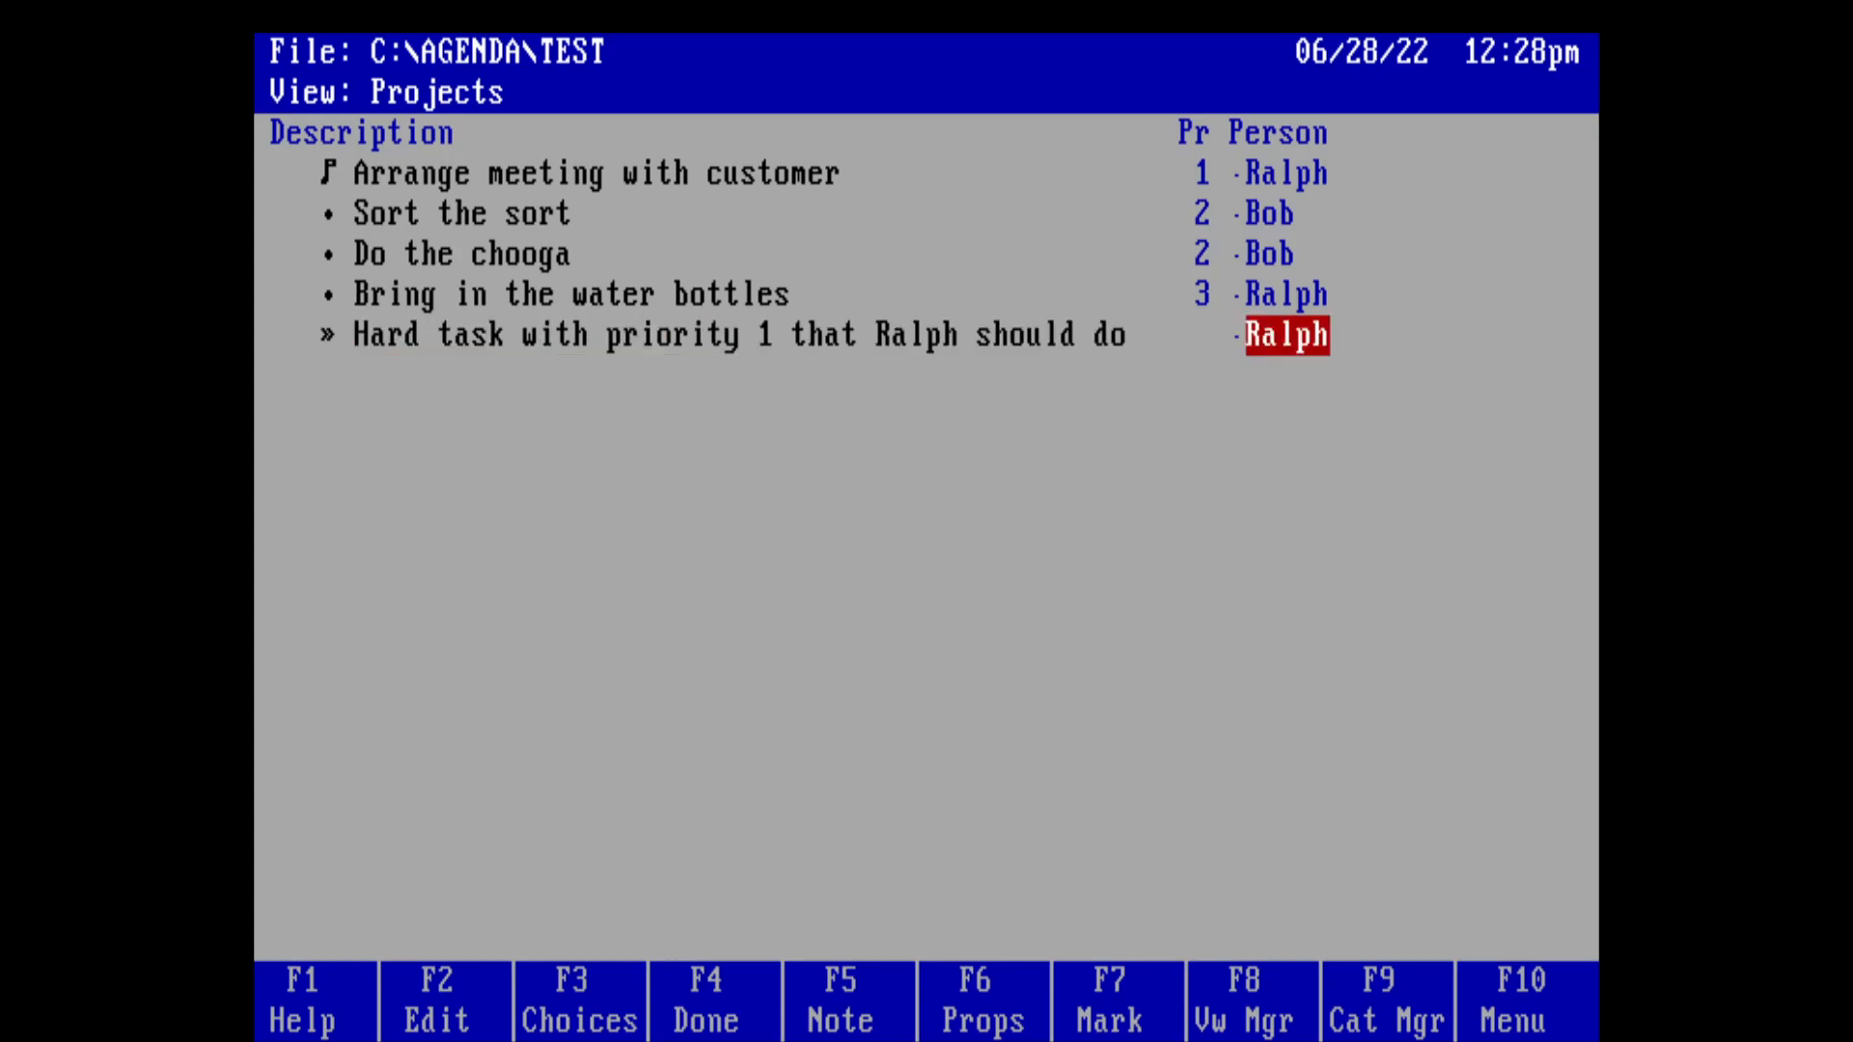
{"action": "key", "text": "Left"}
{"action": "key", "text": "Left"}
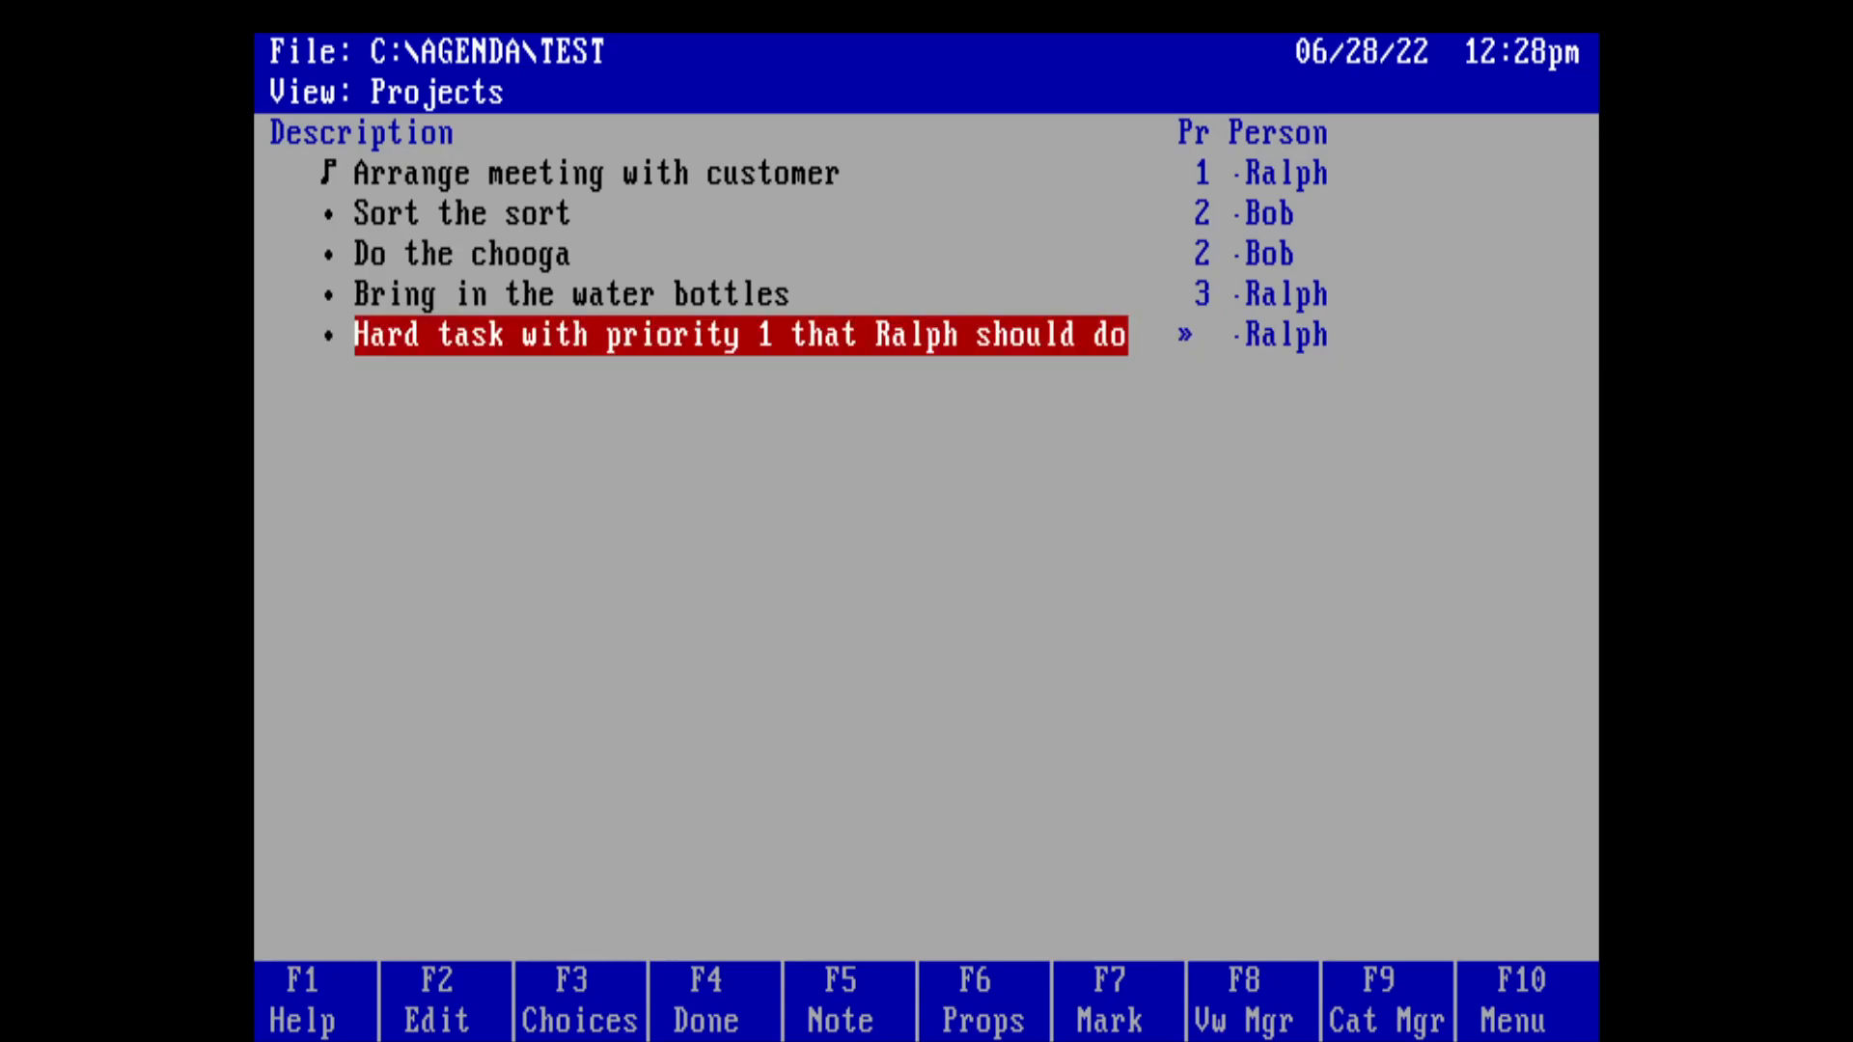
Step: Open the Category Manager and go through the category list to the Priority category
{"action": "key", "text": "Right"}
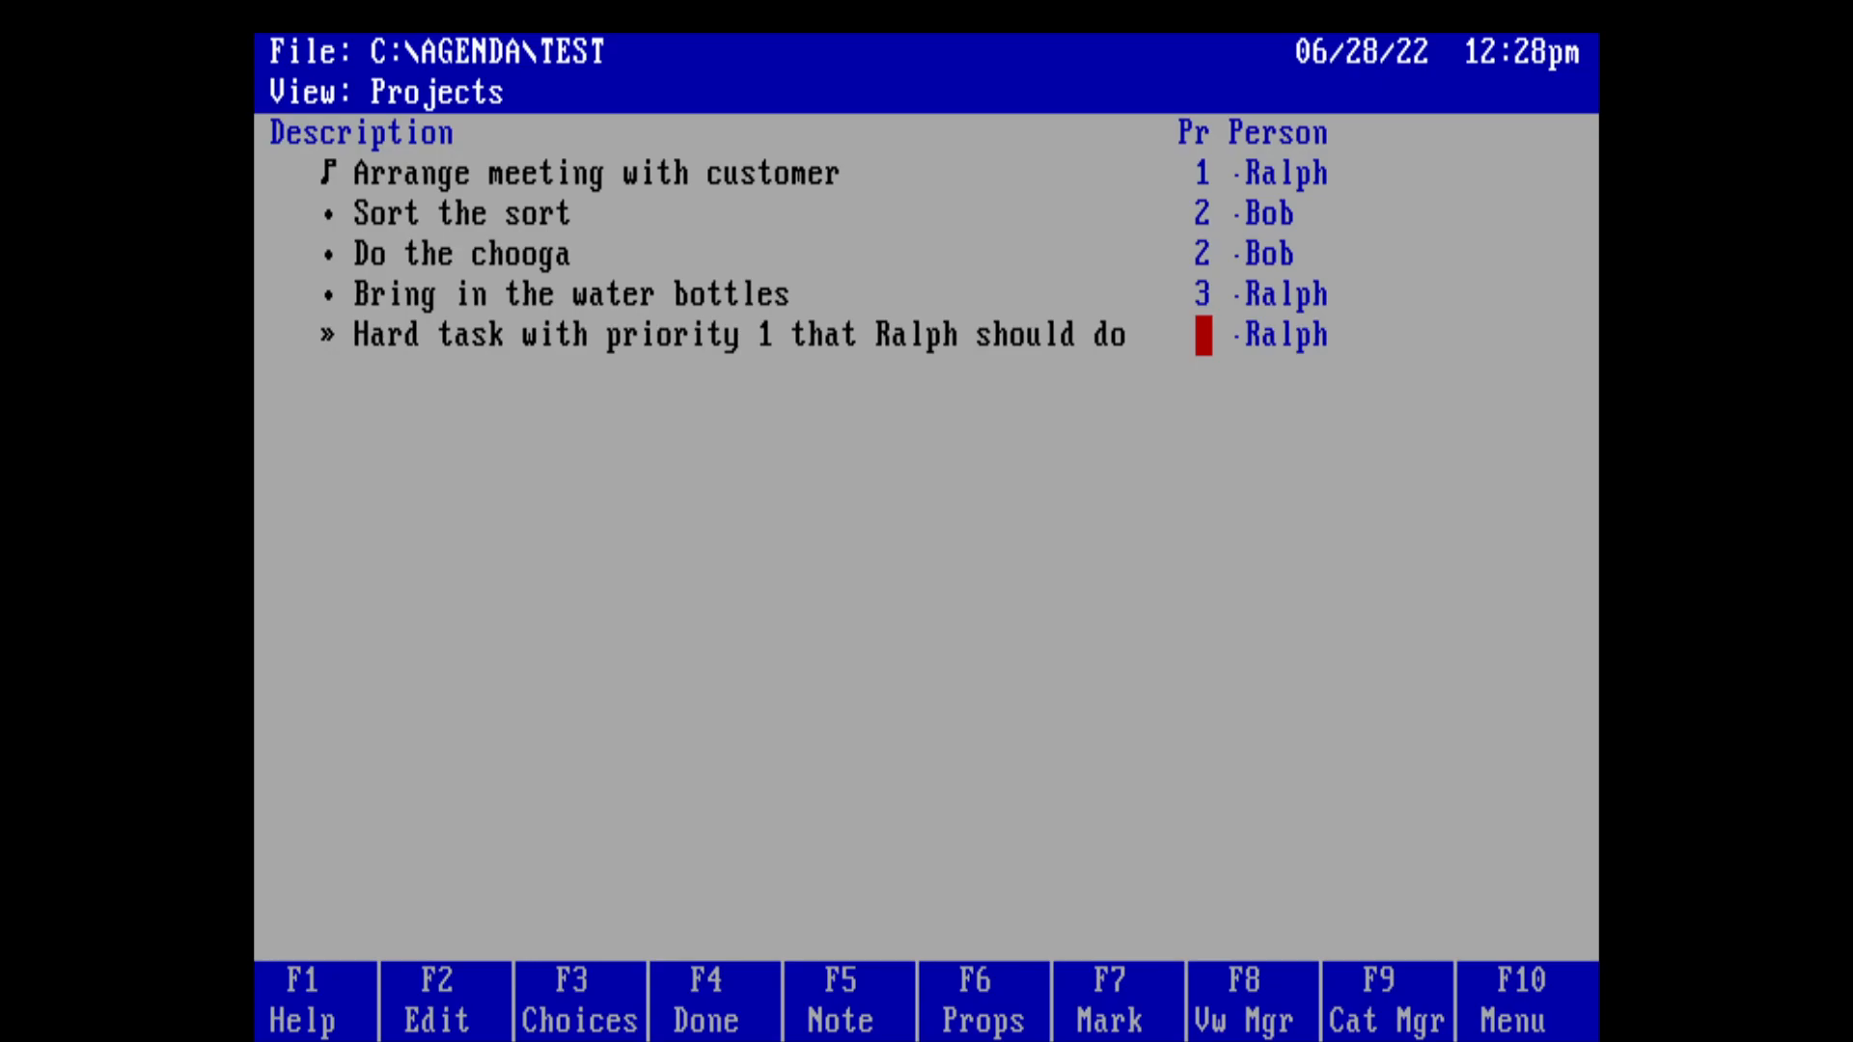
{"action": "key", "text": "F9"}
{"action": "key", "text": "Down"}
{"action": "key", "text": "Down"}
{"action": "key", "text": "Down"}
{"action": "key", "text": "Down"}
{"action": "key", "text": "Down"}
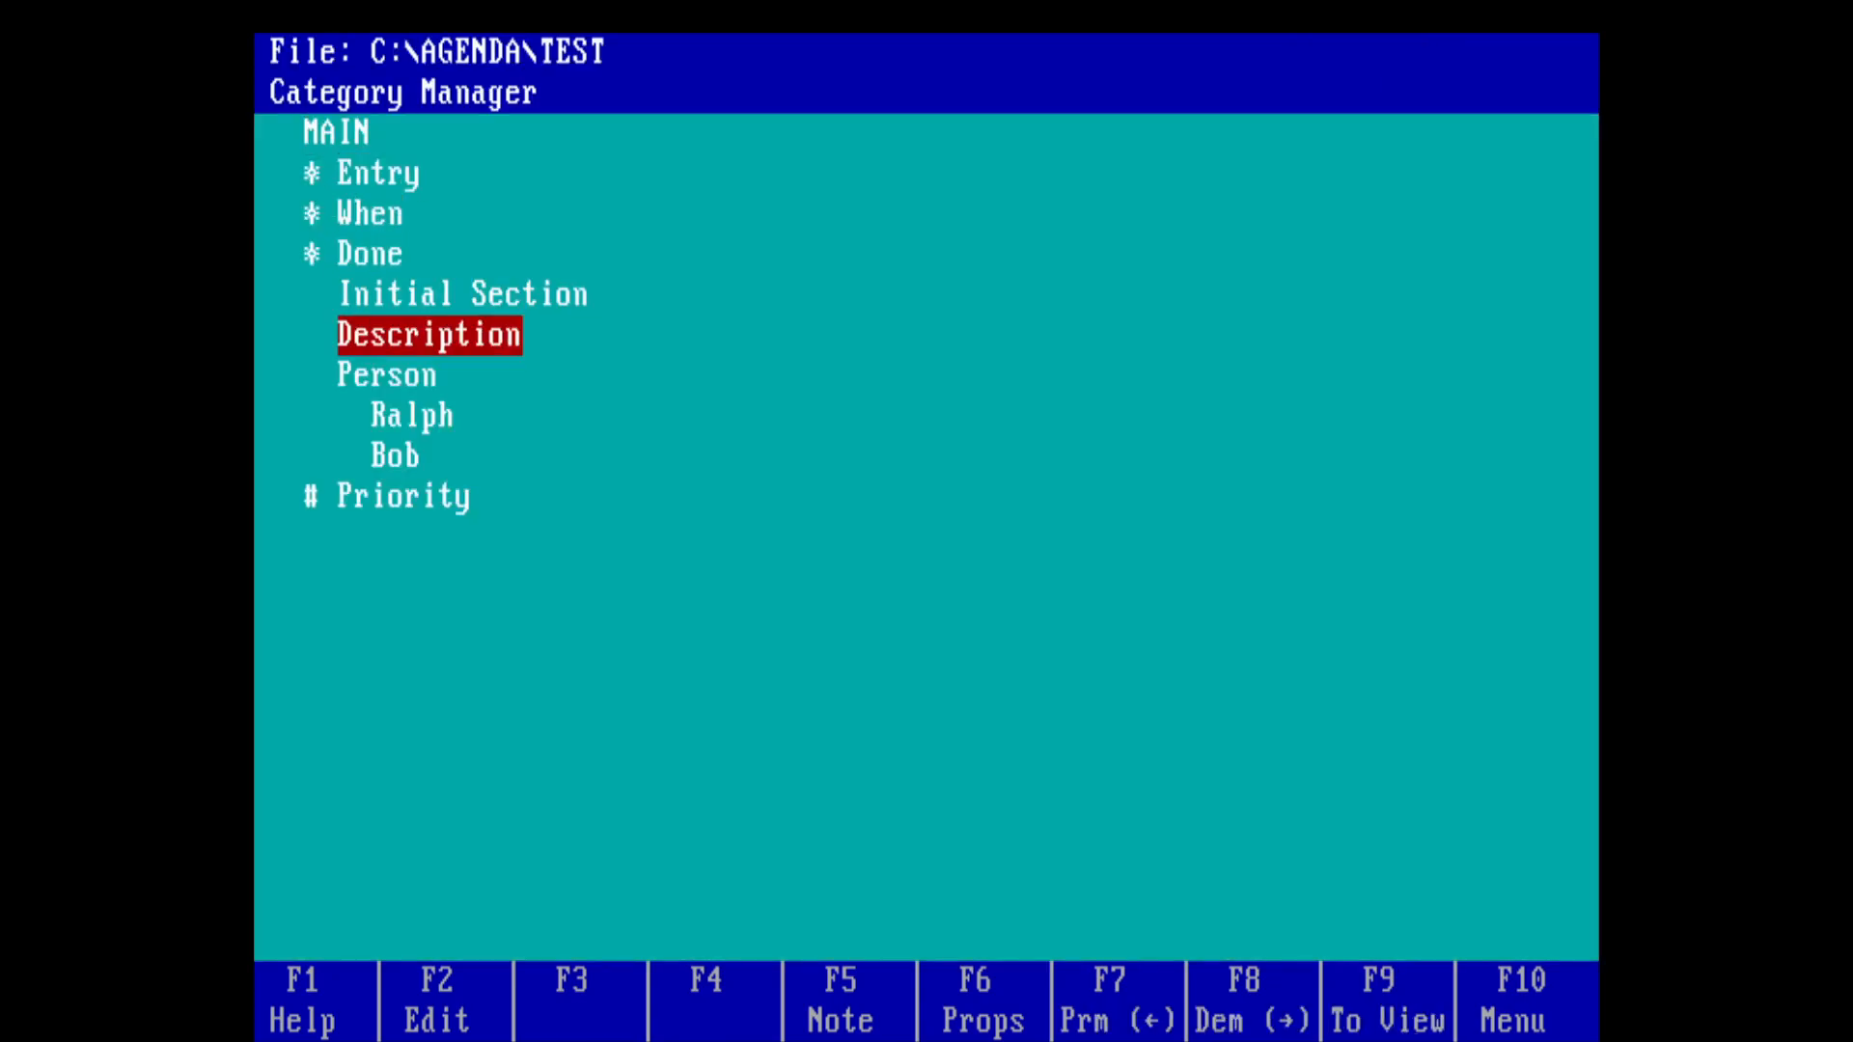
{"action": "key", "text": "Down"}
{"action": "key", "text": "Down"}
{"action": "key", "text": "Down"}
{"action": "key", "text": "Up"}
{"action": "key", "text": "Up"}
{"action": "key", "text": "Down"}
{"action": "key", "text": "Down"}
{"action": "key", "text": "Down"}
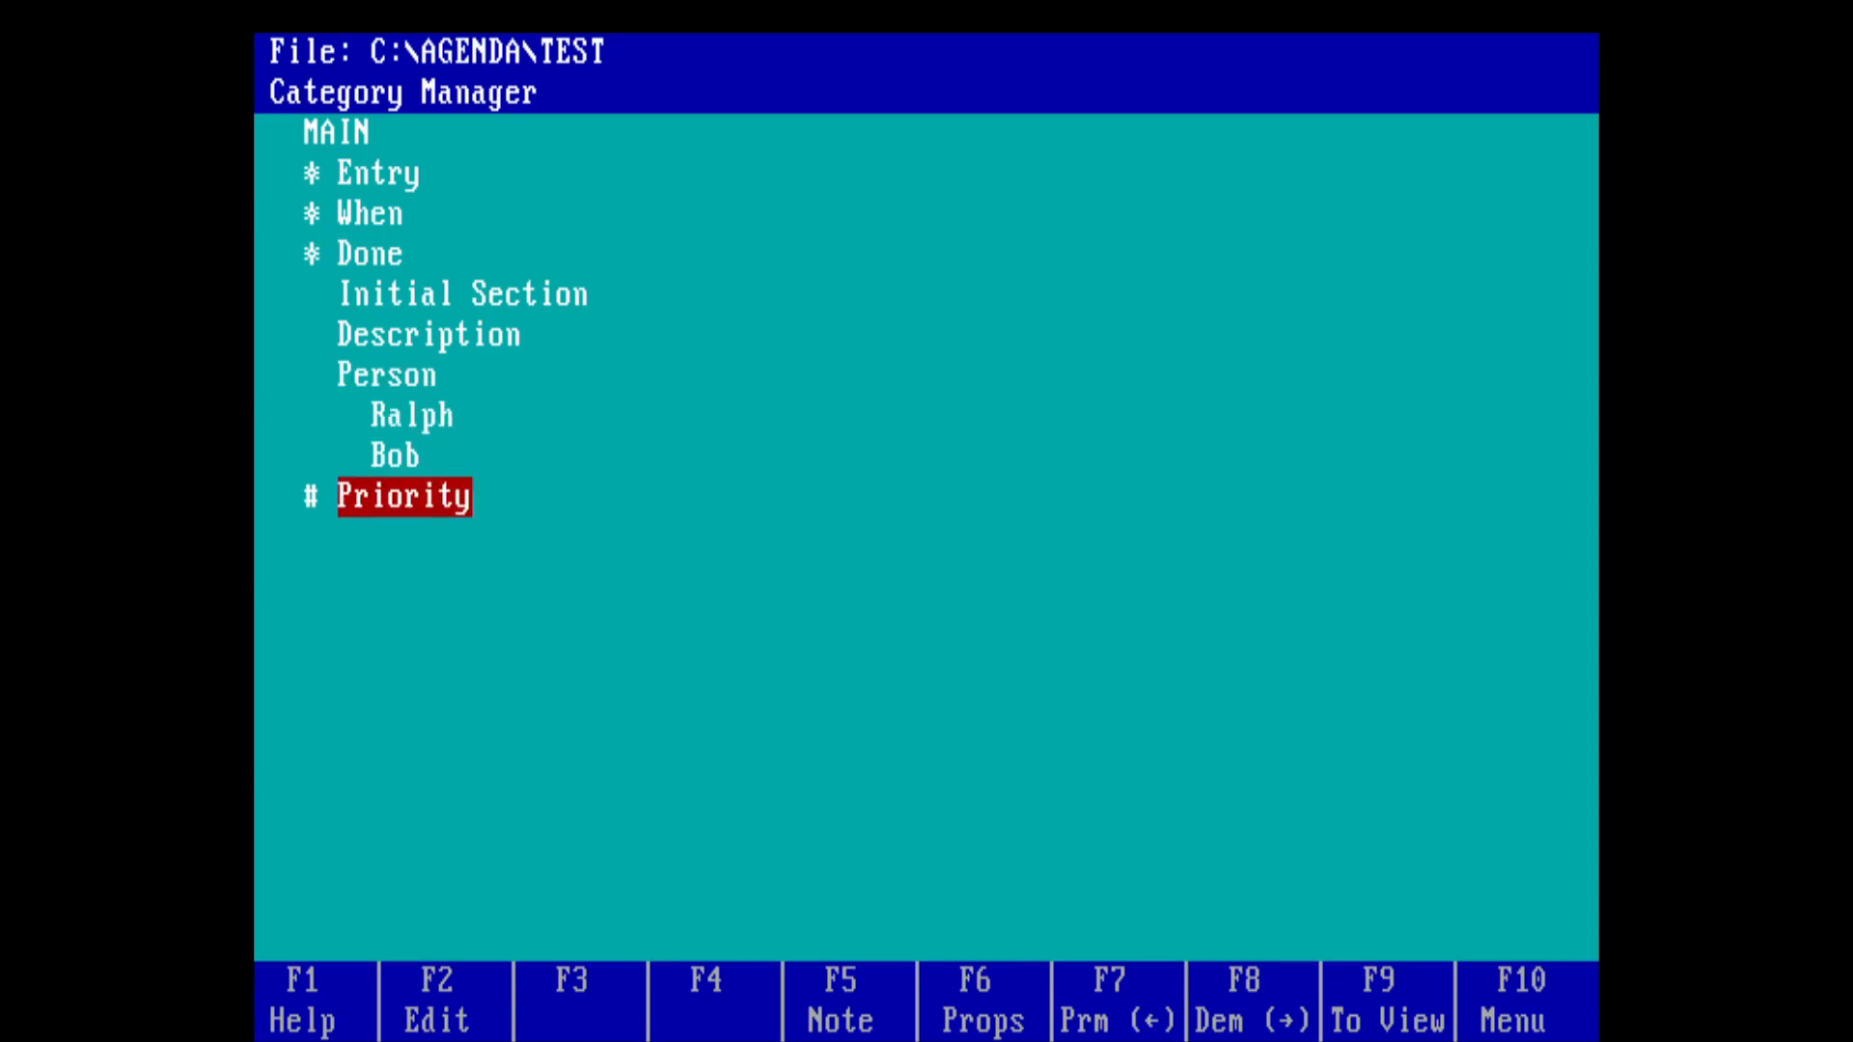
{"action": "key", "text": "F2"}
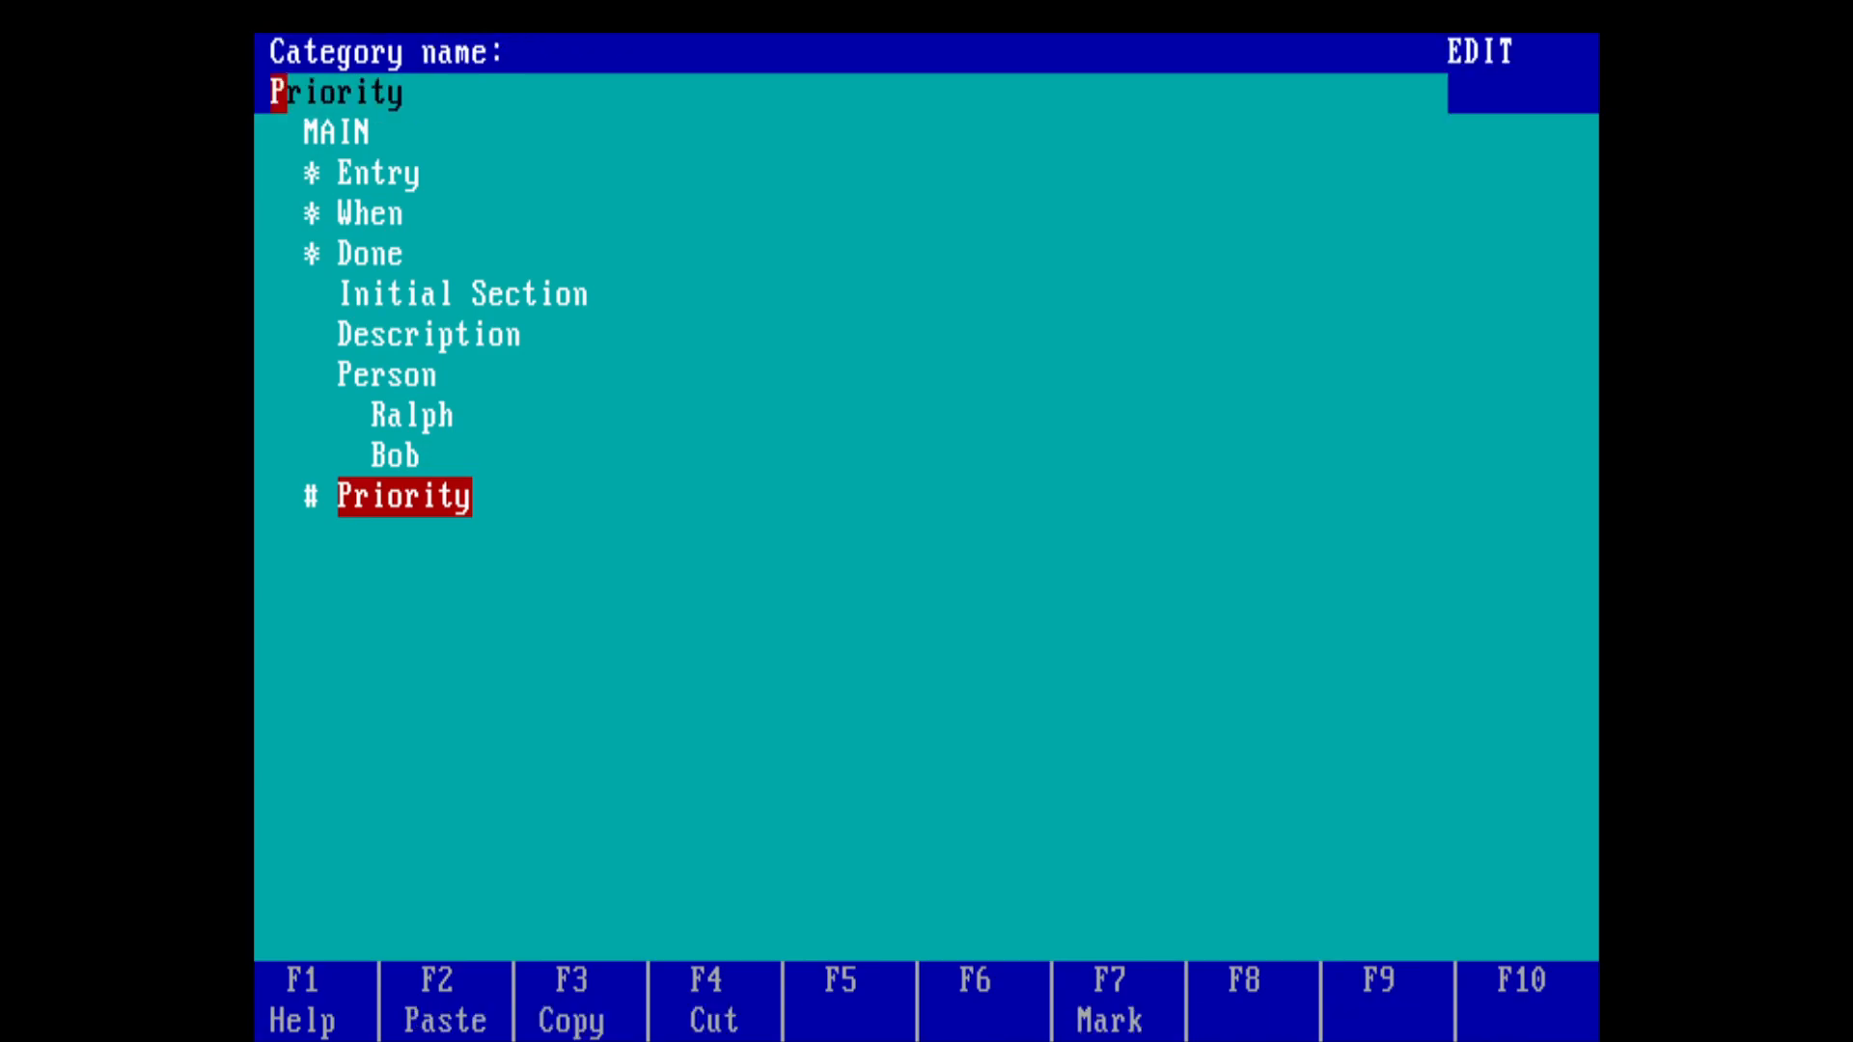
{"action": "key", "text": "Escape"}
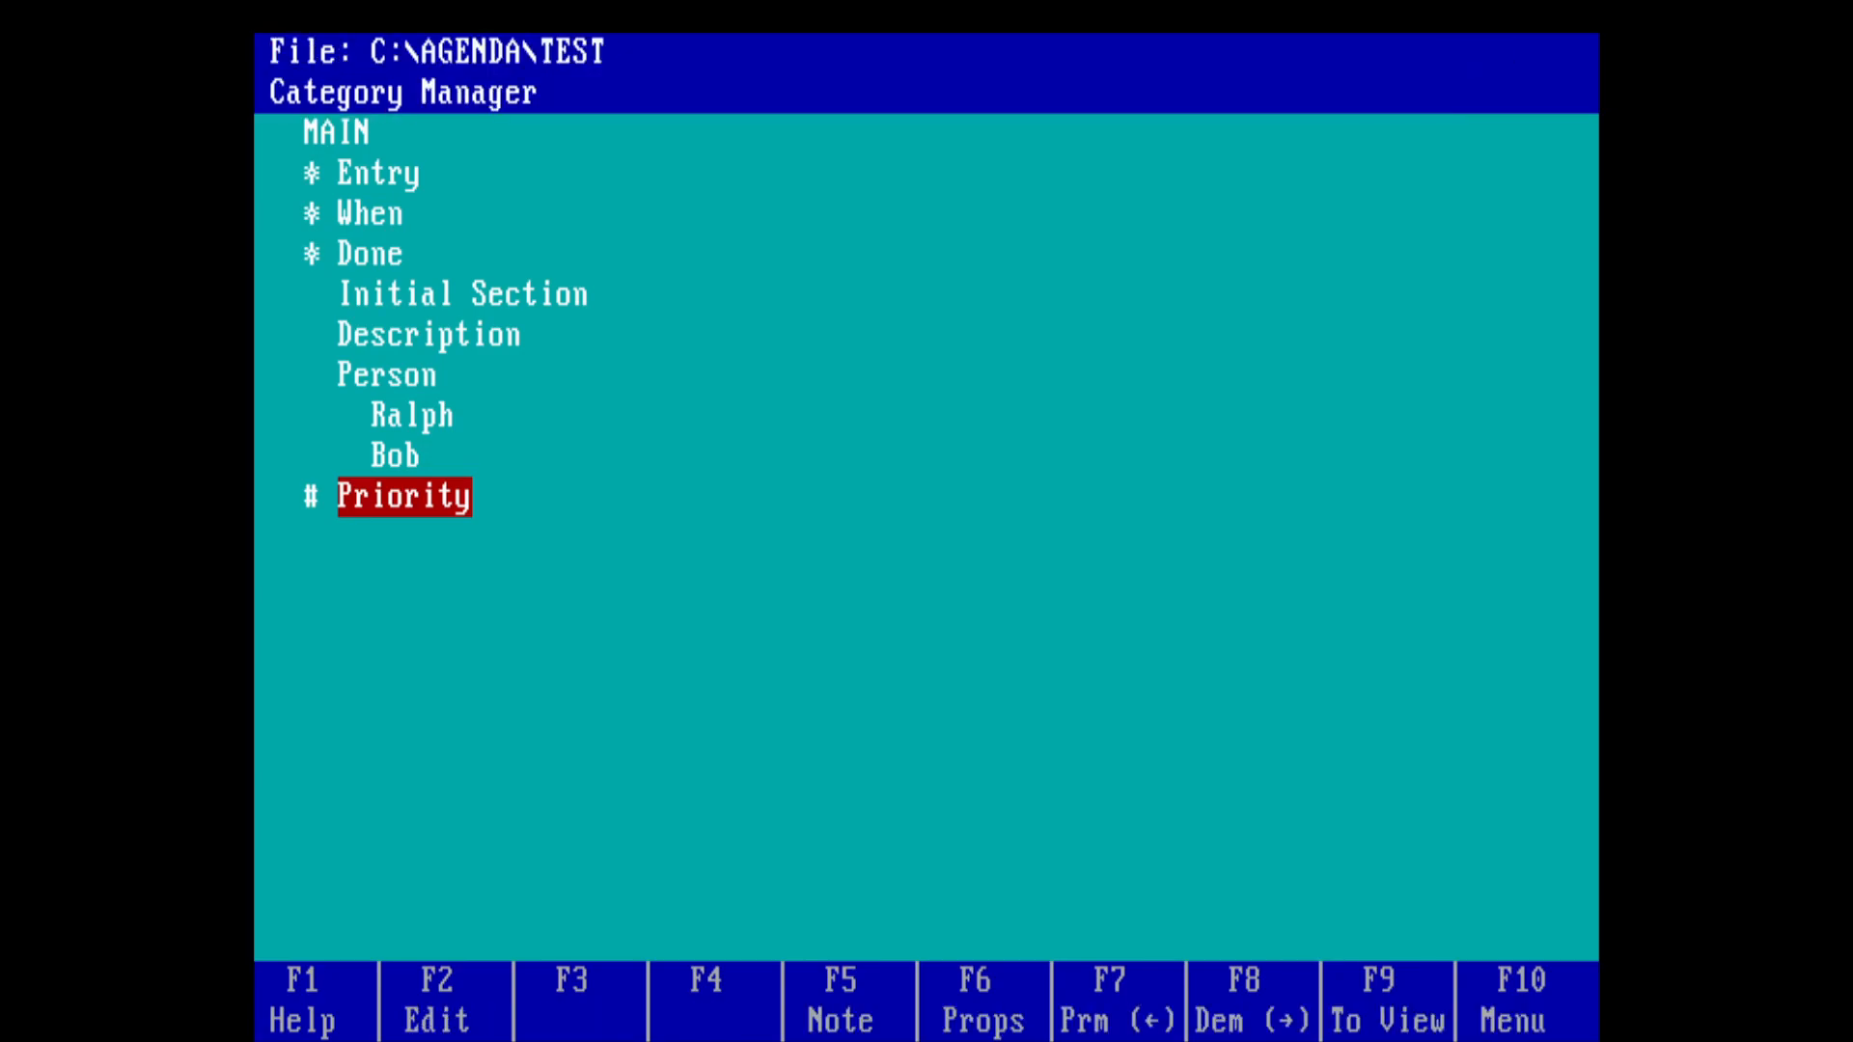
{"action": "key", "text": "Up"}
{"action": "key", "text": "Down"}
Step: Open the Priority category's properties and examine its note, special actions, statistics and advanced settings entries
{"action": "key", "text": "F6"}
{"action": "key", "text": "Down"}
{"action": "key", "text": "Down"}
{"action": "key", "text": "Down"}
{"action": "key", "text": "Down"}
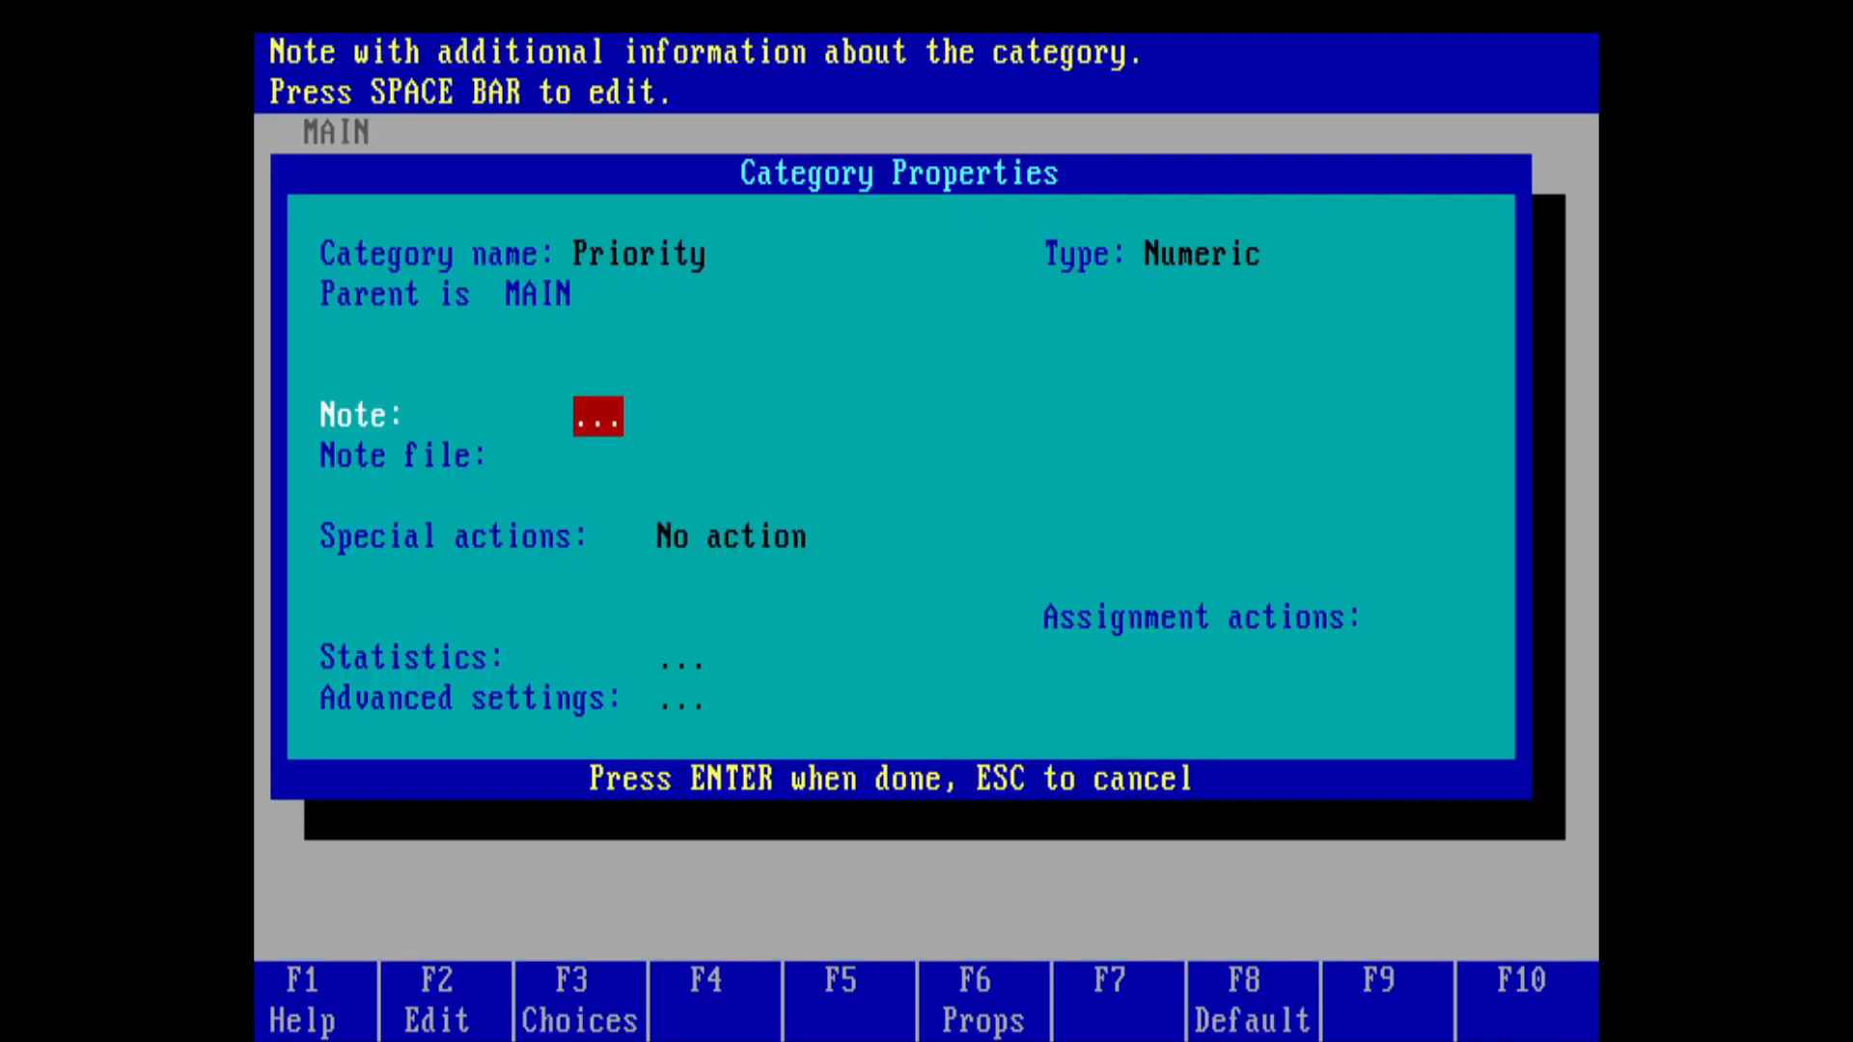
{"action": "key", "text": "Down"}
{"action": "key", "text": "Down"}
{"action": "key", "text": "Down"}
{"action": "key", "text": "Down"}
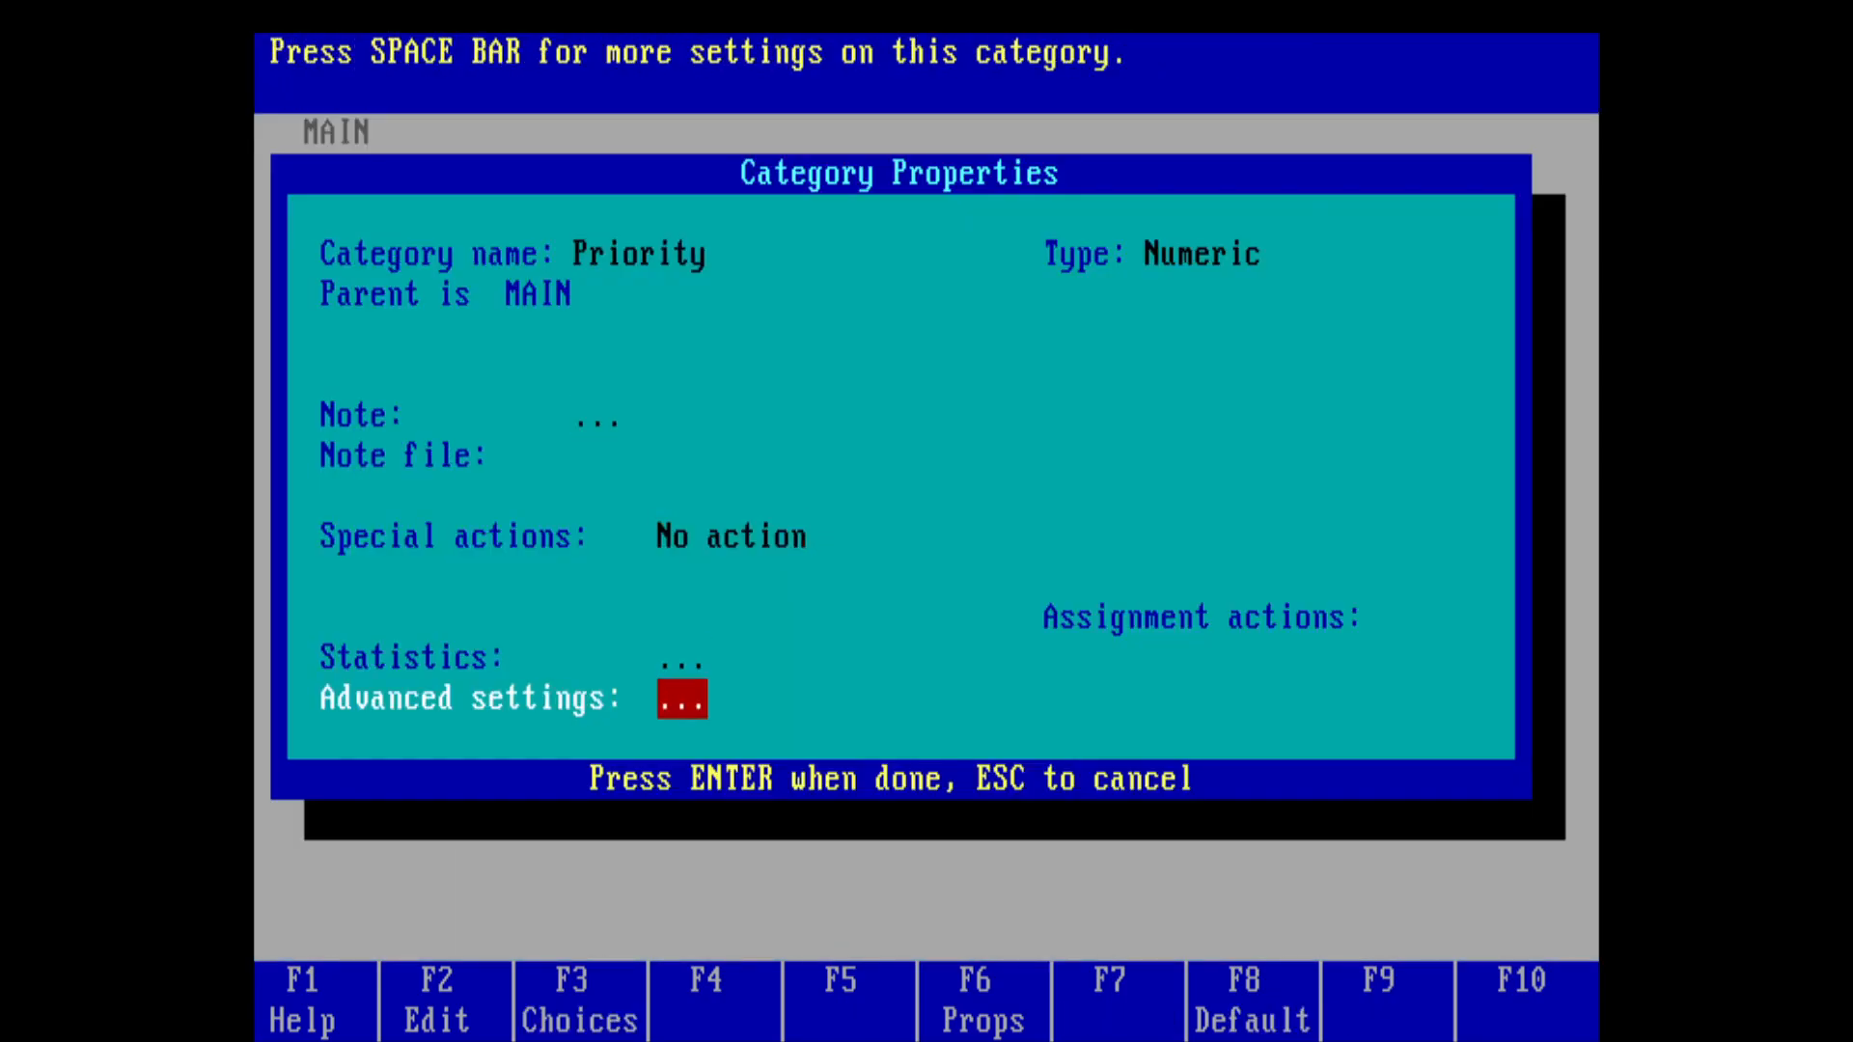
{"action": "key", "text": "Up"}
{"action": "key", "text": "Up"}
{"action": "key", "text": "Down"}
{"action": "key", "text": "Up"}
{"action": "key", "text": "Down"}
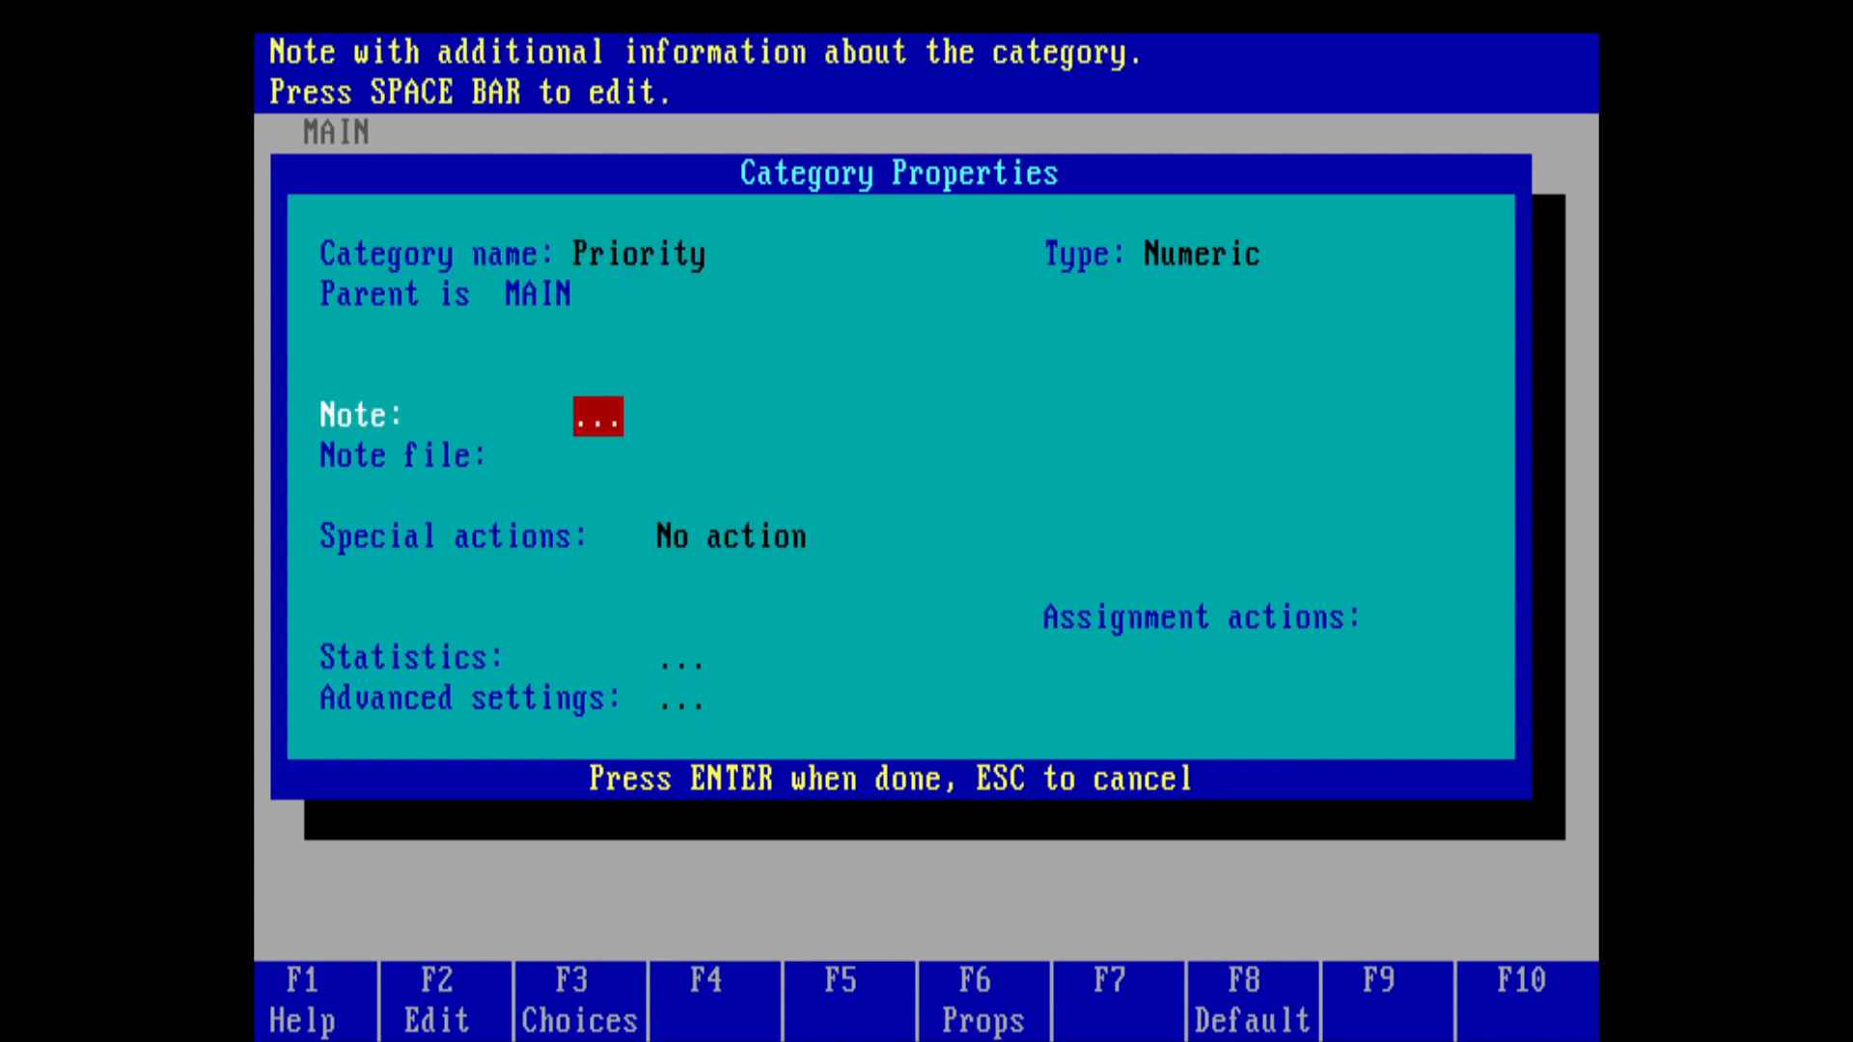
{"action": "key", "text": "Down"}
{"action": "key", "text": "Down"}
{"action": "key", "text": "Down"}
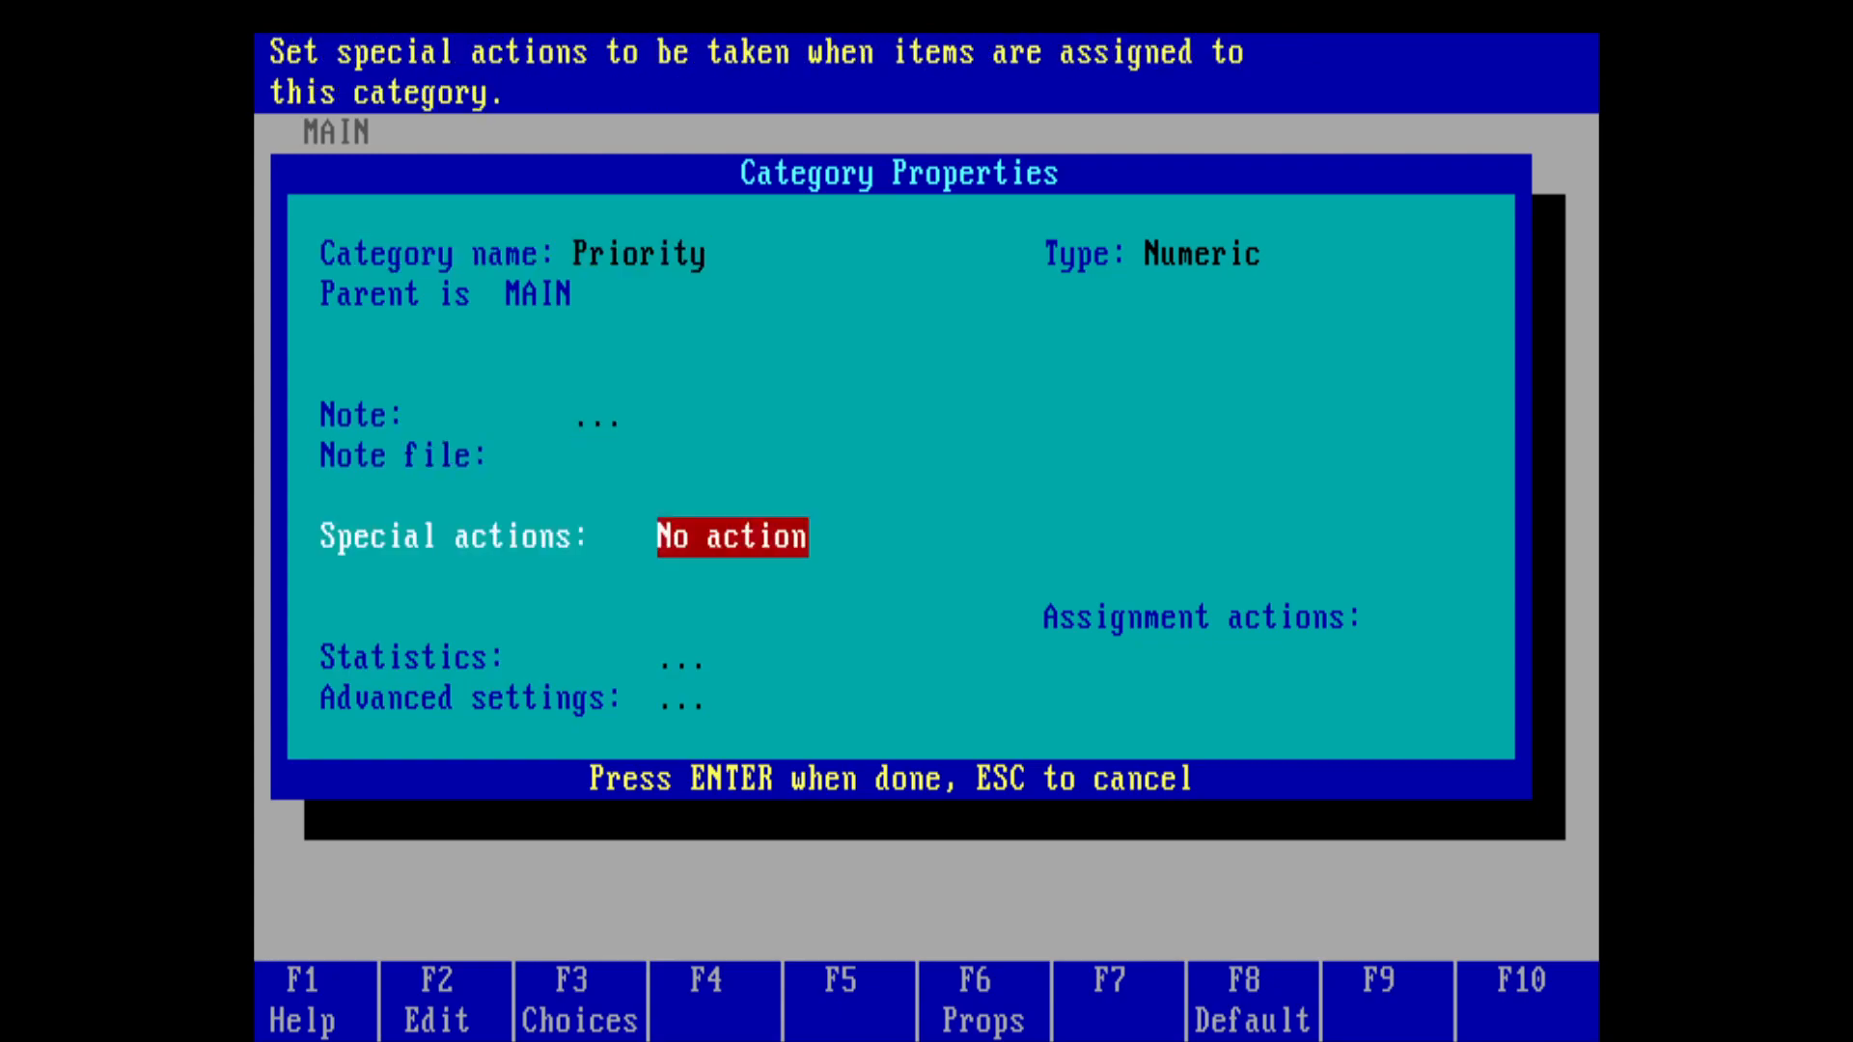
Step: Look through the special actions available for the Priority category, including Discard item, Designate item as Done and Export item
{"action": "key", "text": "Up"}
{"action": "key", "text": "Up"}
{"action": "key", "text": "space"}
{"action": "key", "text": "space"}
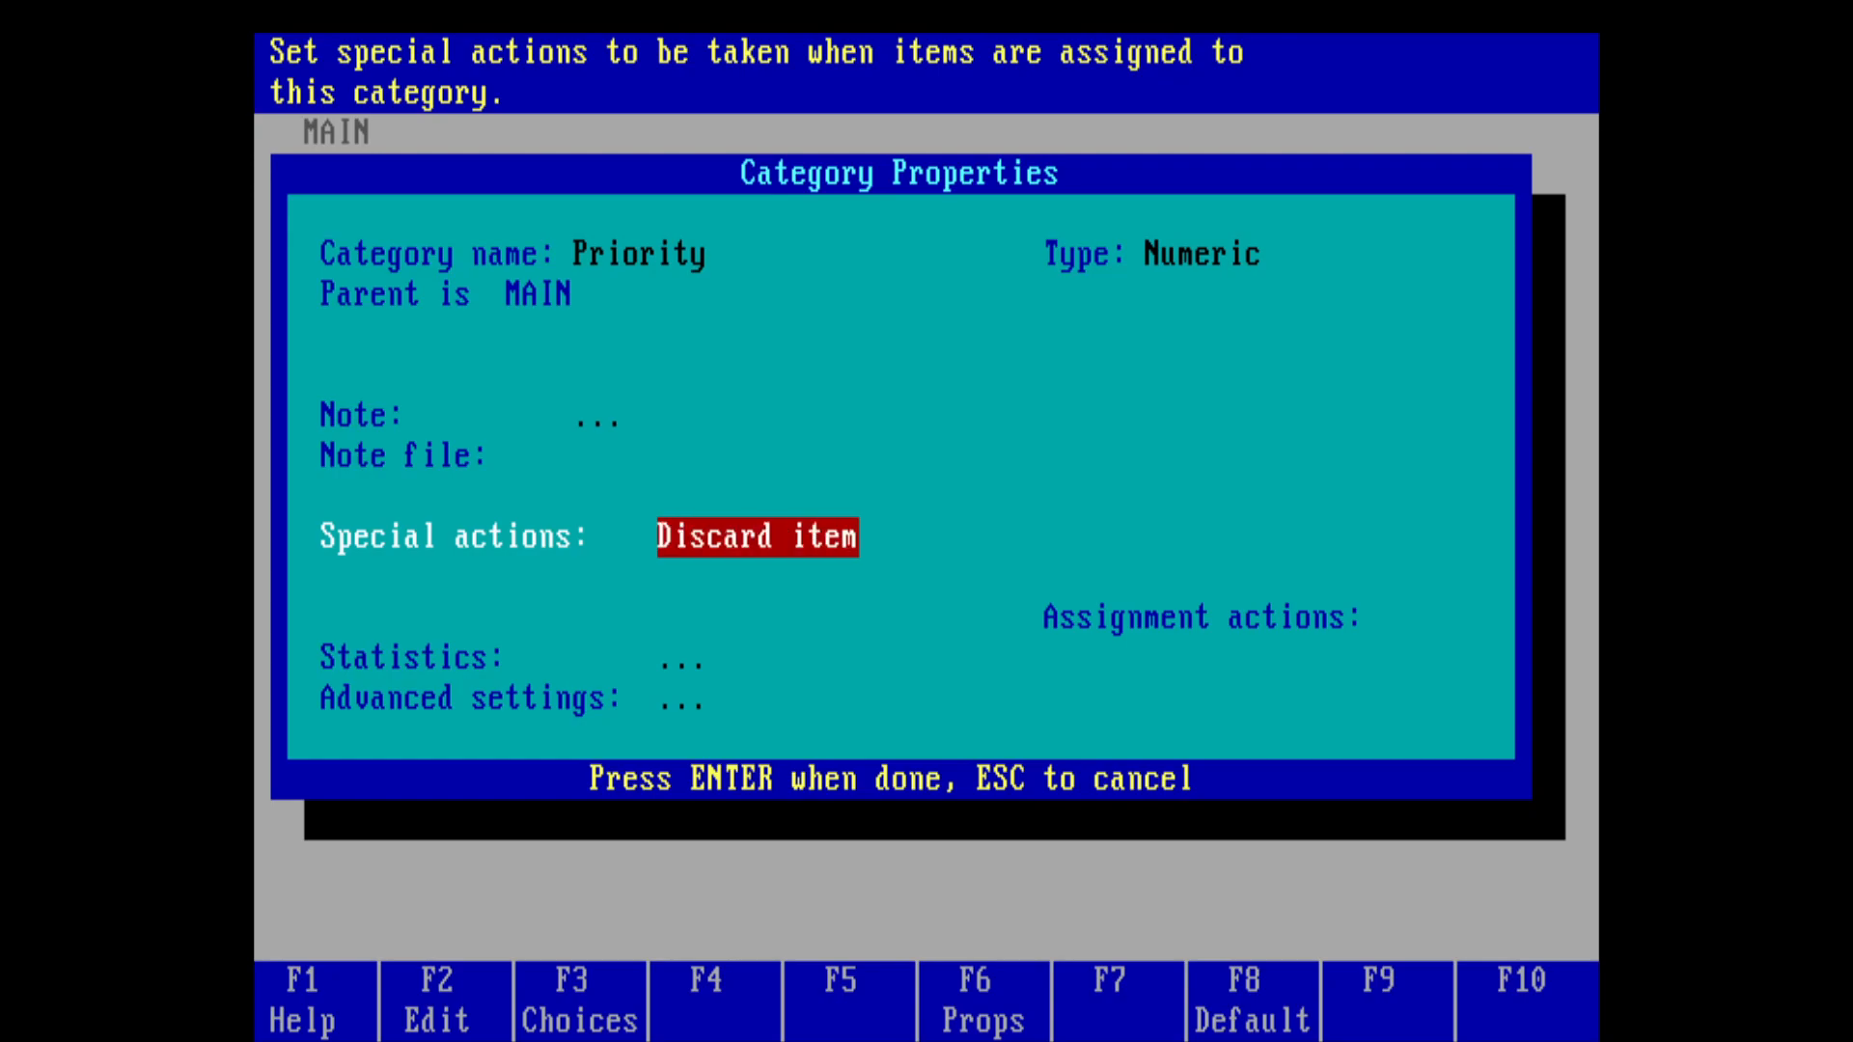
{"action": "key", "text": "space"}
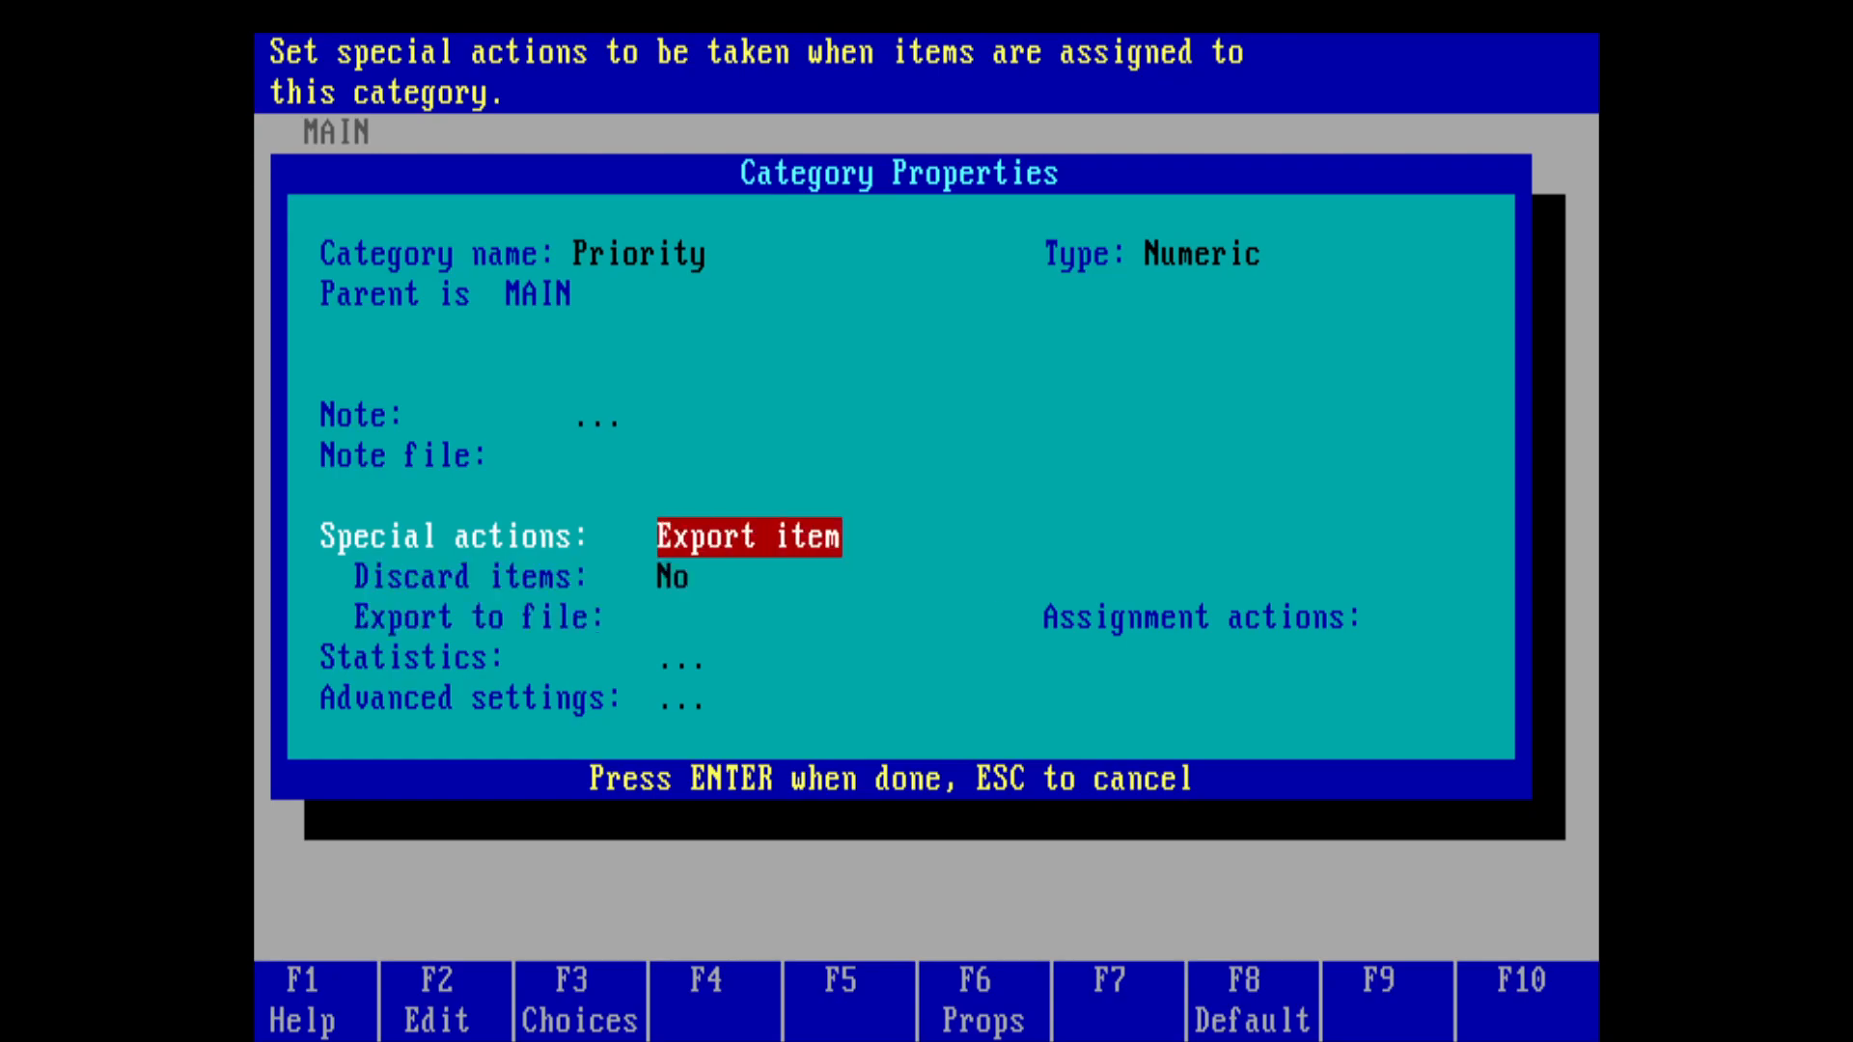
{"action": "key", "text": "space"}
{"action": "key", "text": "Down"}
{"action": "key", "text": "Up"}
{"action": "key", "text": "space"}
{"action": "key", "text": "space"}
{"action": "key", "text": "space"}
{"action": "key", "text": "space"}
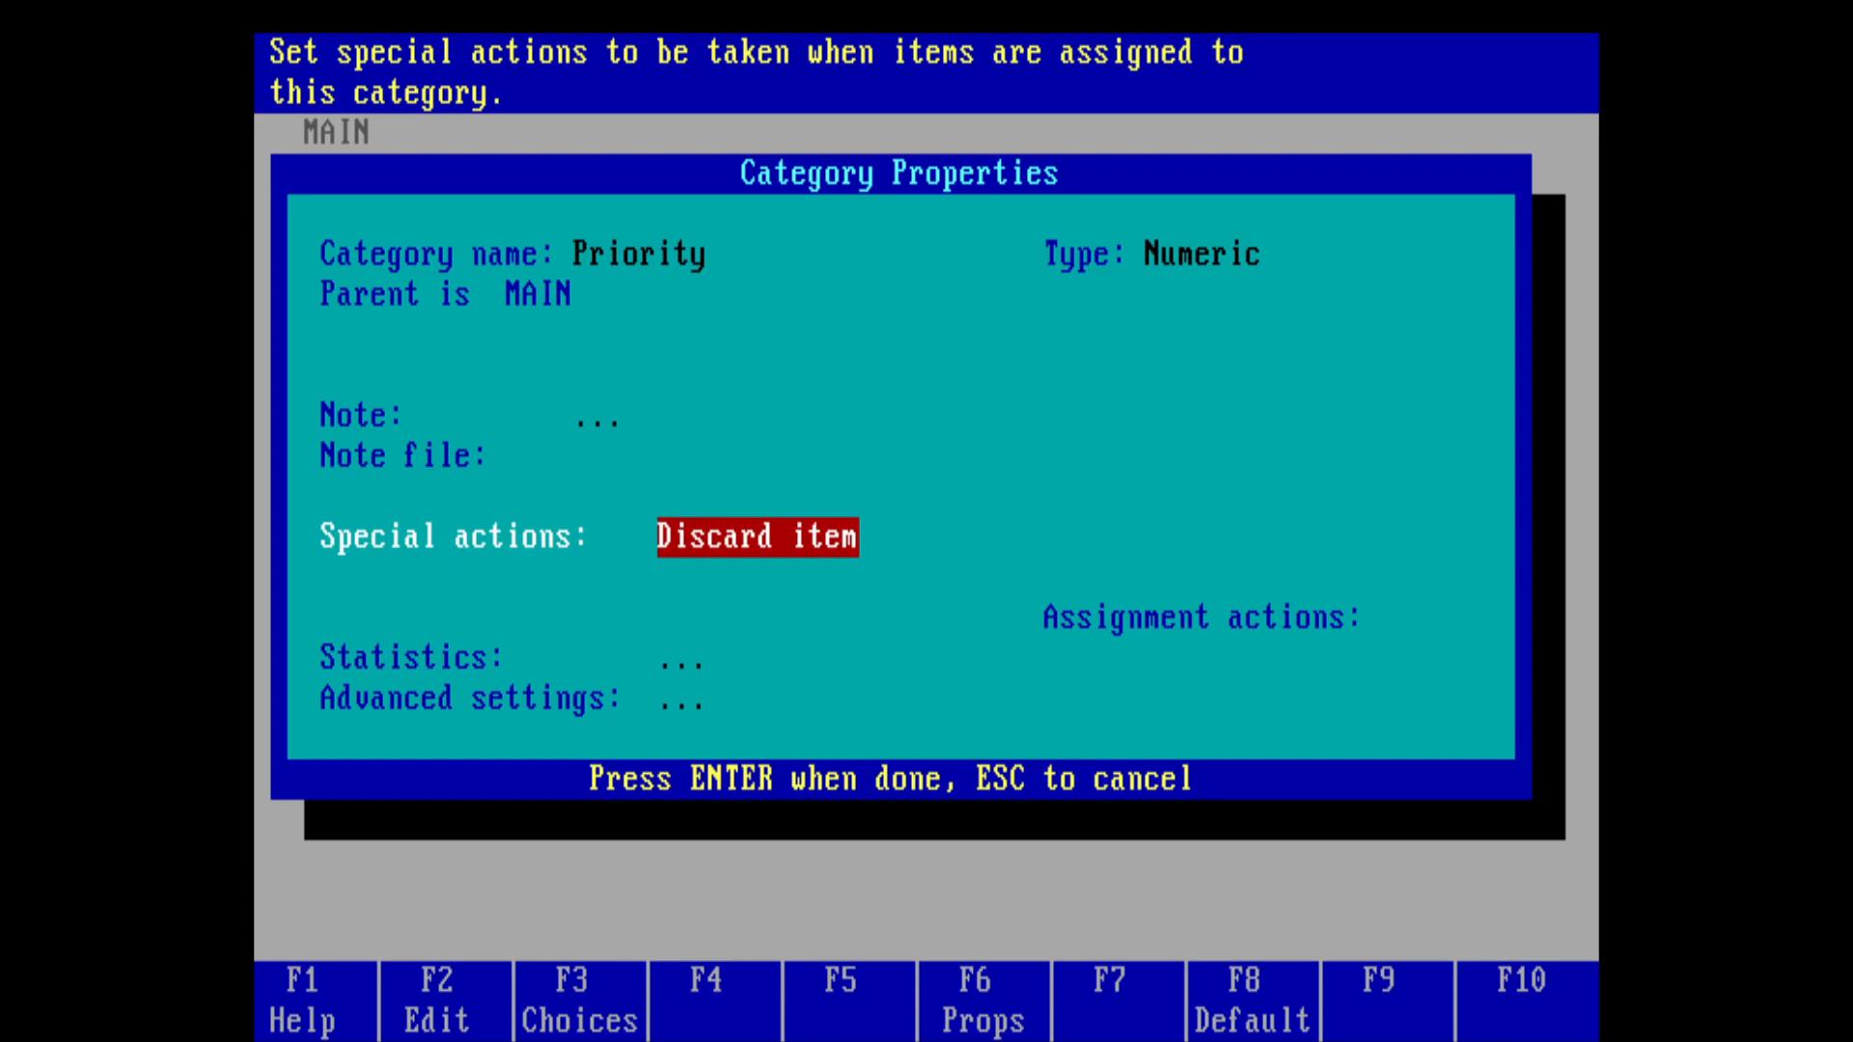
{"action": "key", "text": "space"}
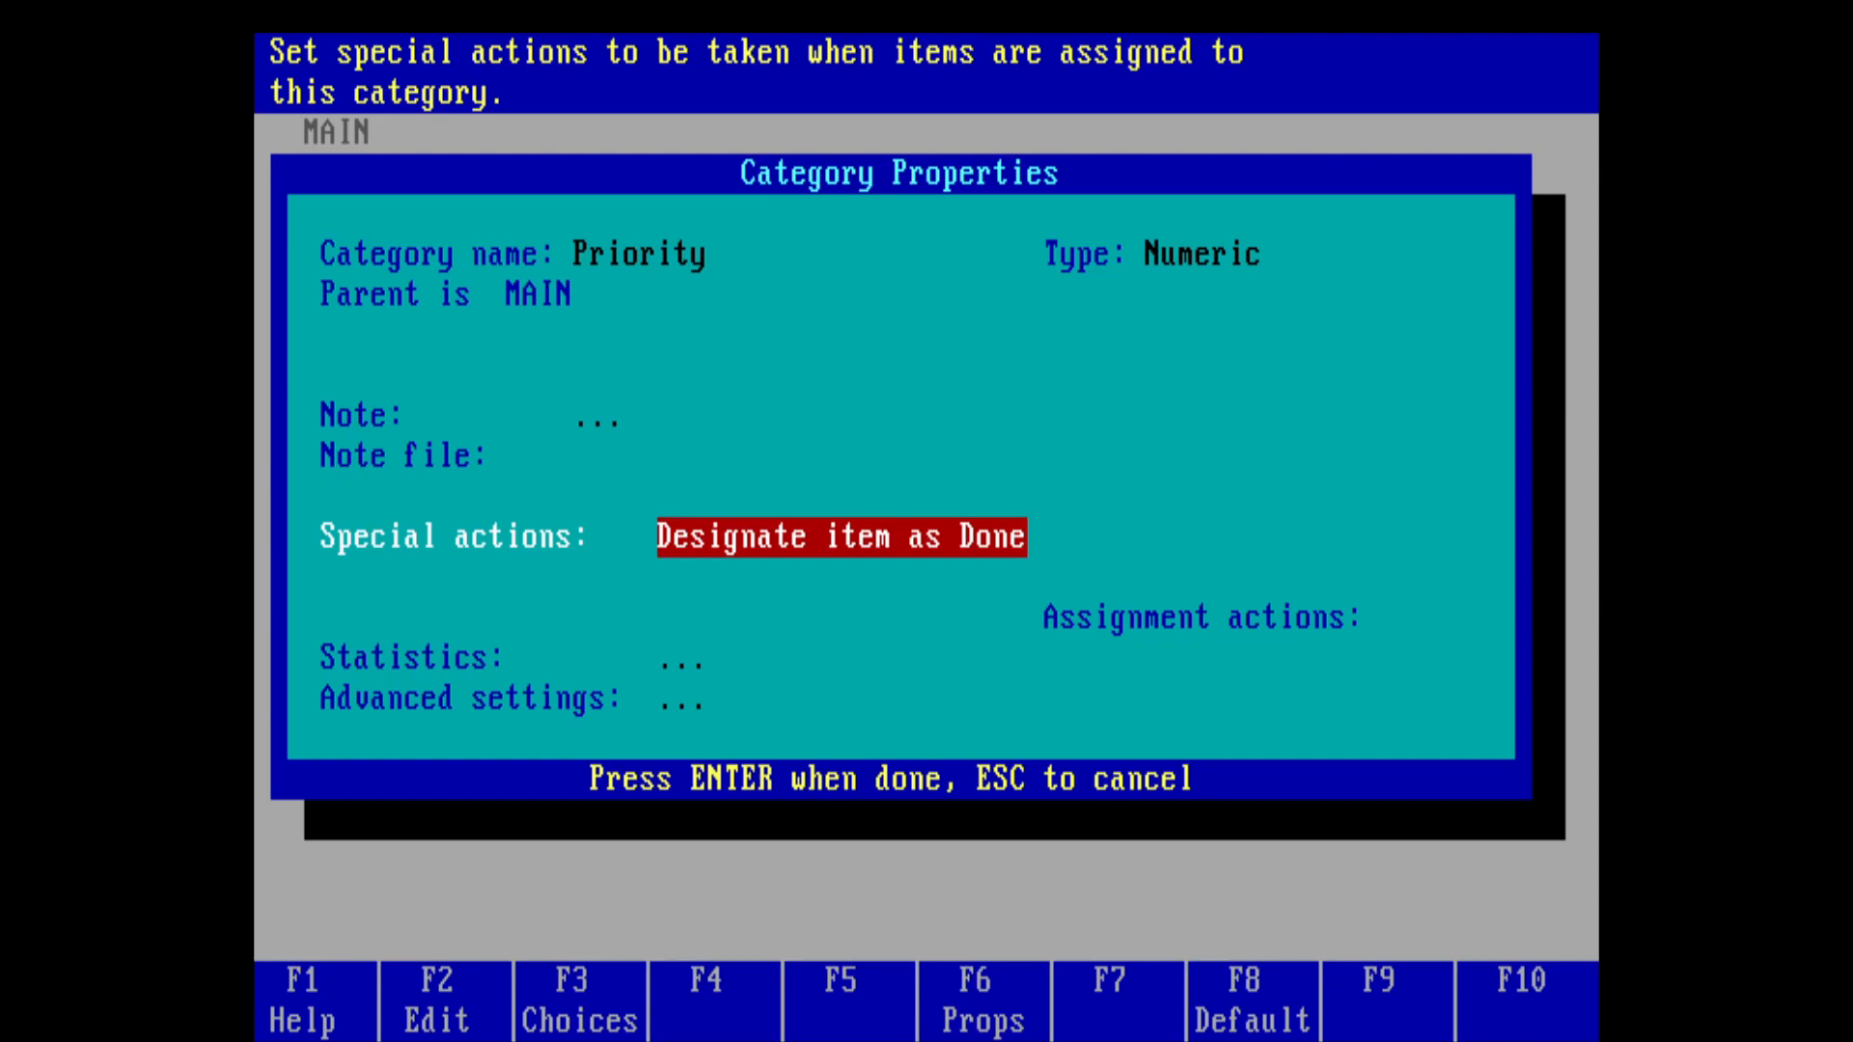
{"action": "key", "text": "space"}
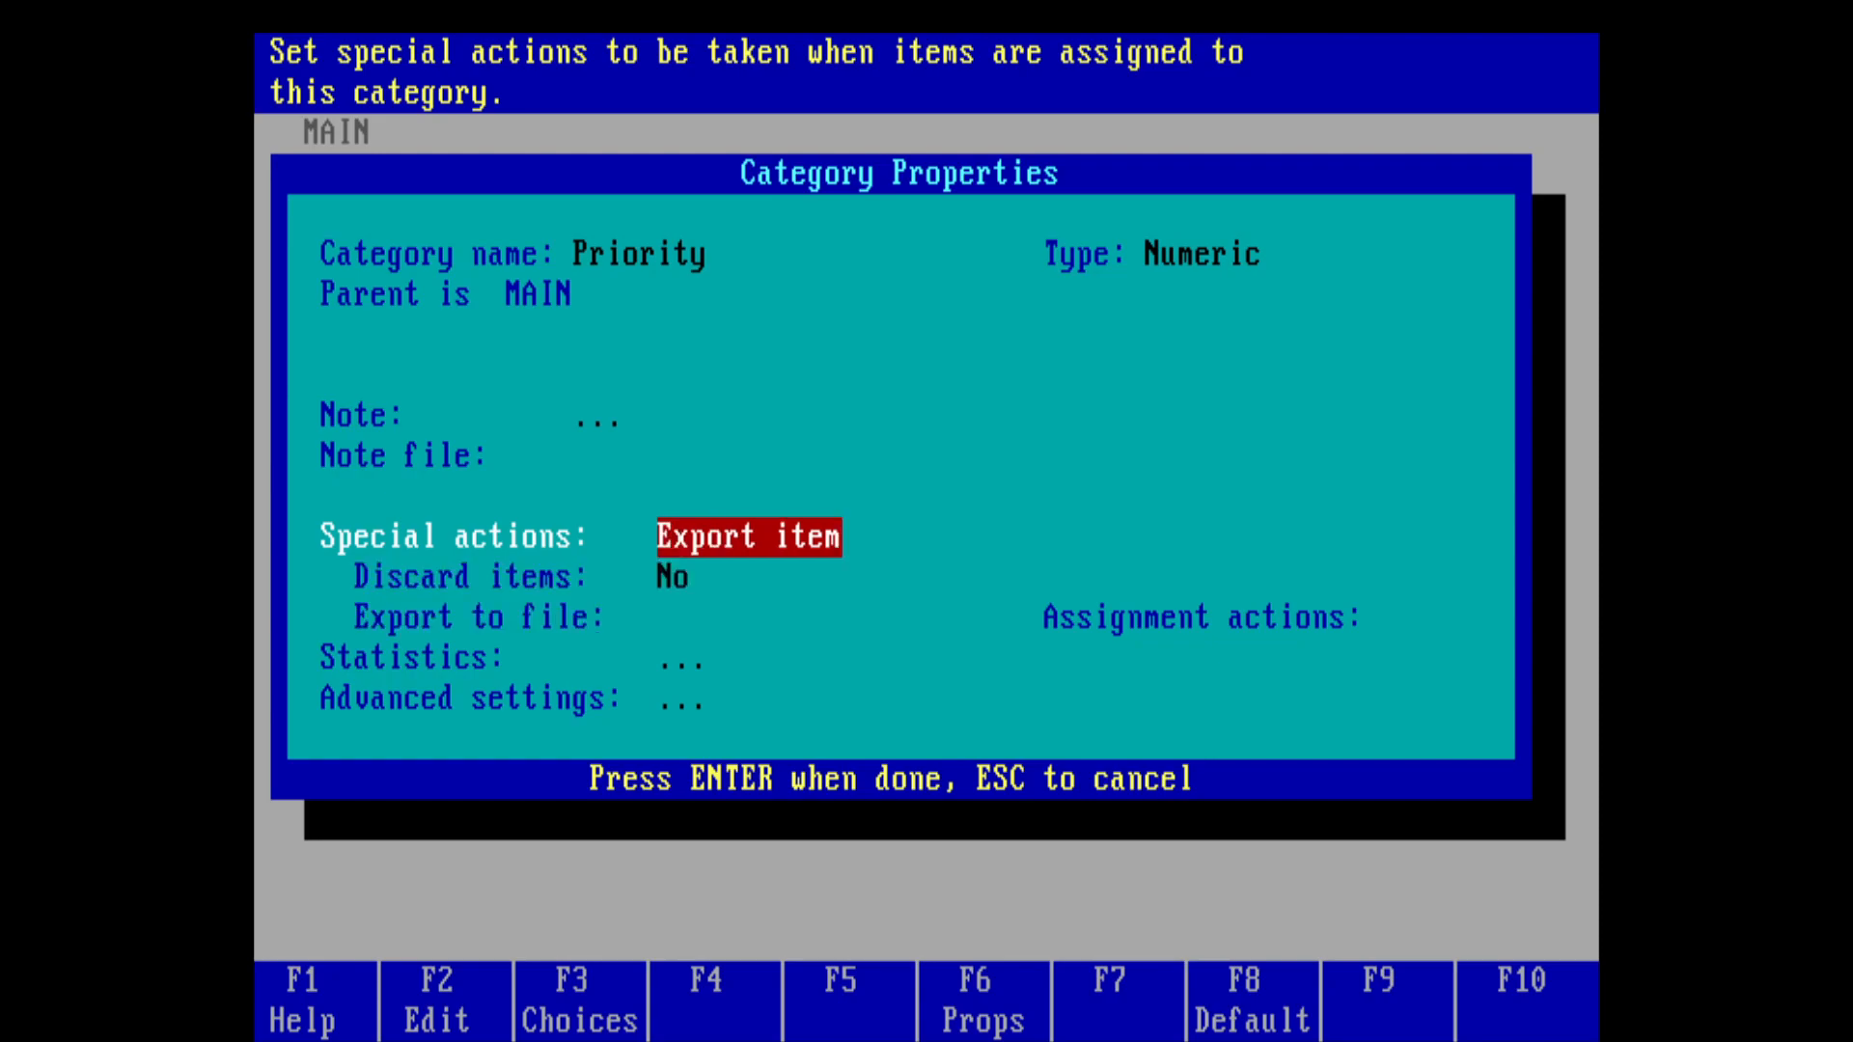
Step: Examine the discard and export file options of Export item, and return Priority's special action to No action
{"action": "key", "text": "Down"}
{"action": "key", "text": "Down"}
{"action": "key", "text": "Up"}
{"action": "key", "text": "Up"}
{"action": "key", "text": "Down"}
{"action": "key", "text": "Down"}
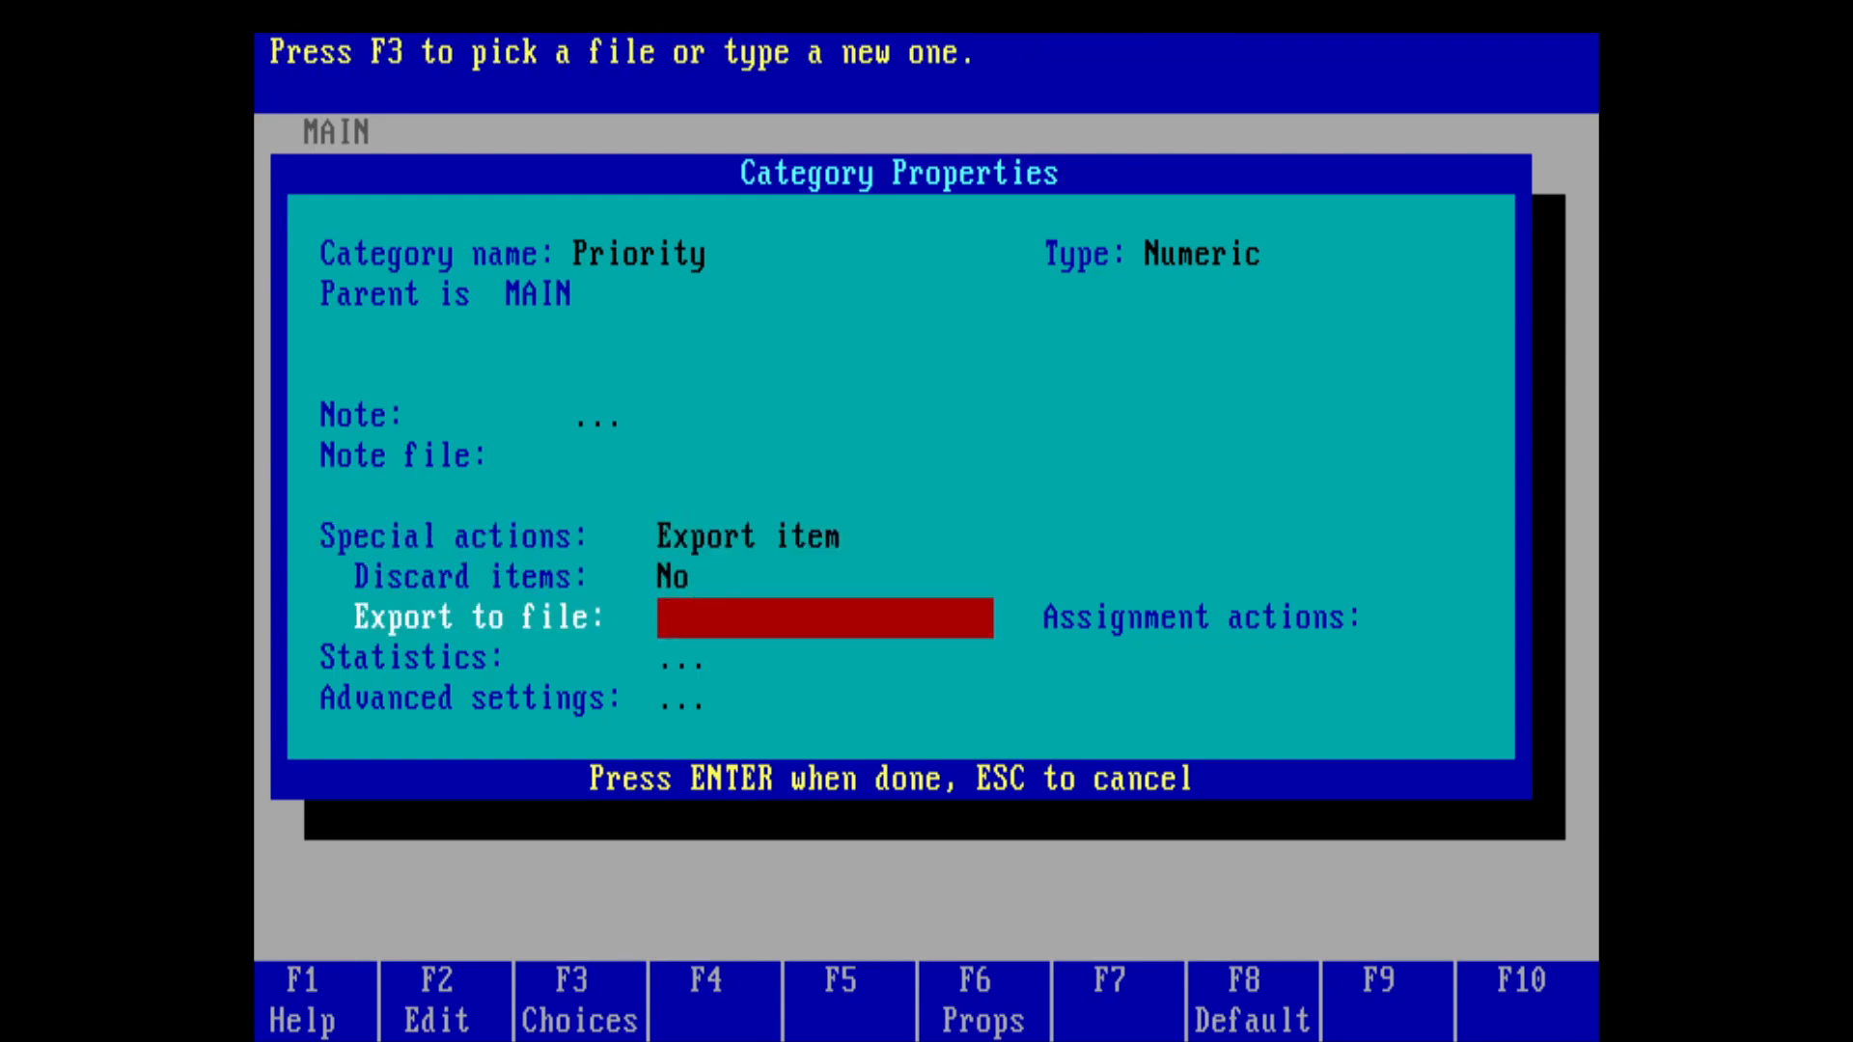
{"action": "key", "text": "Up"}
{"action": "key", "text": "Up"}
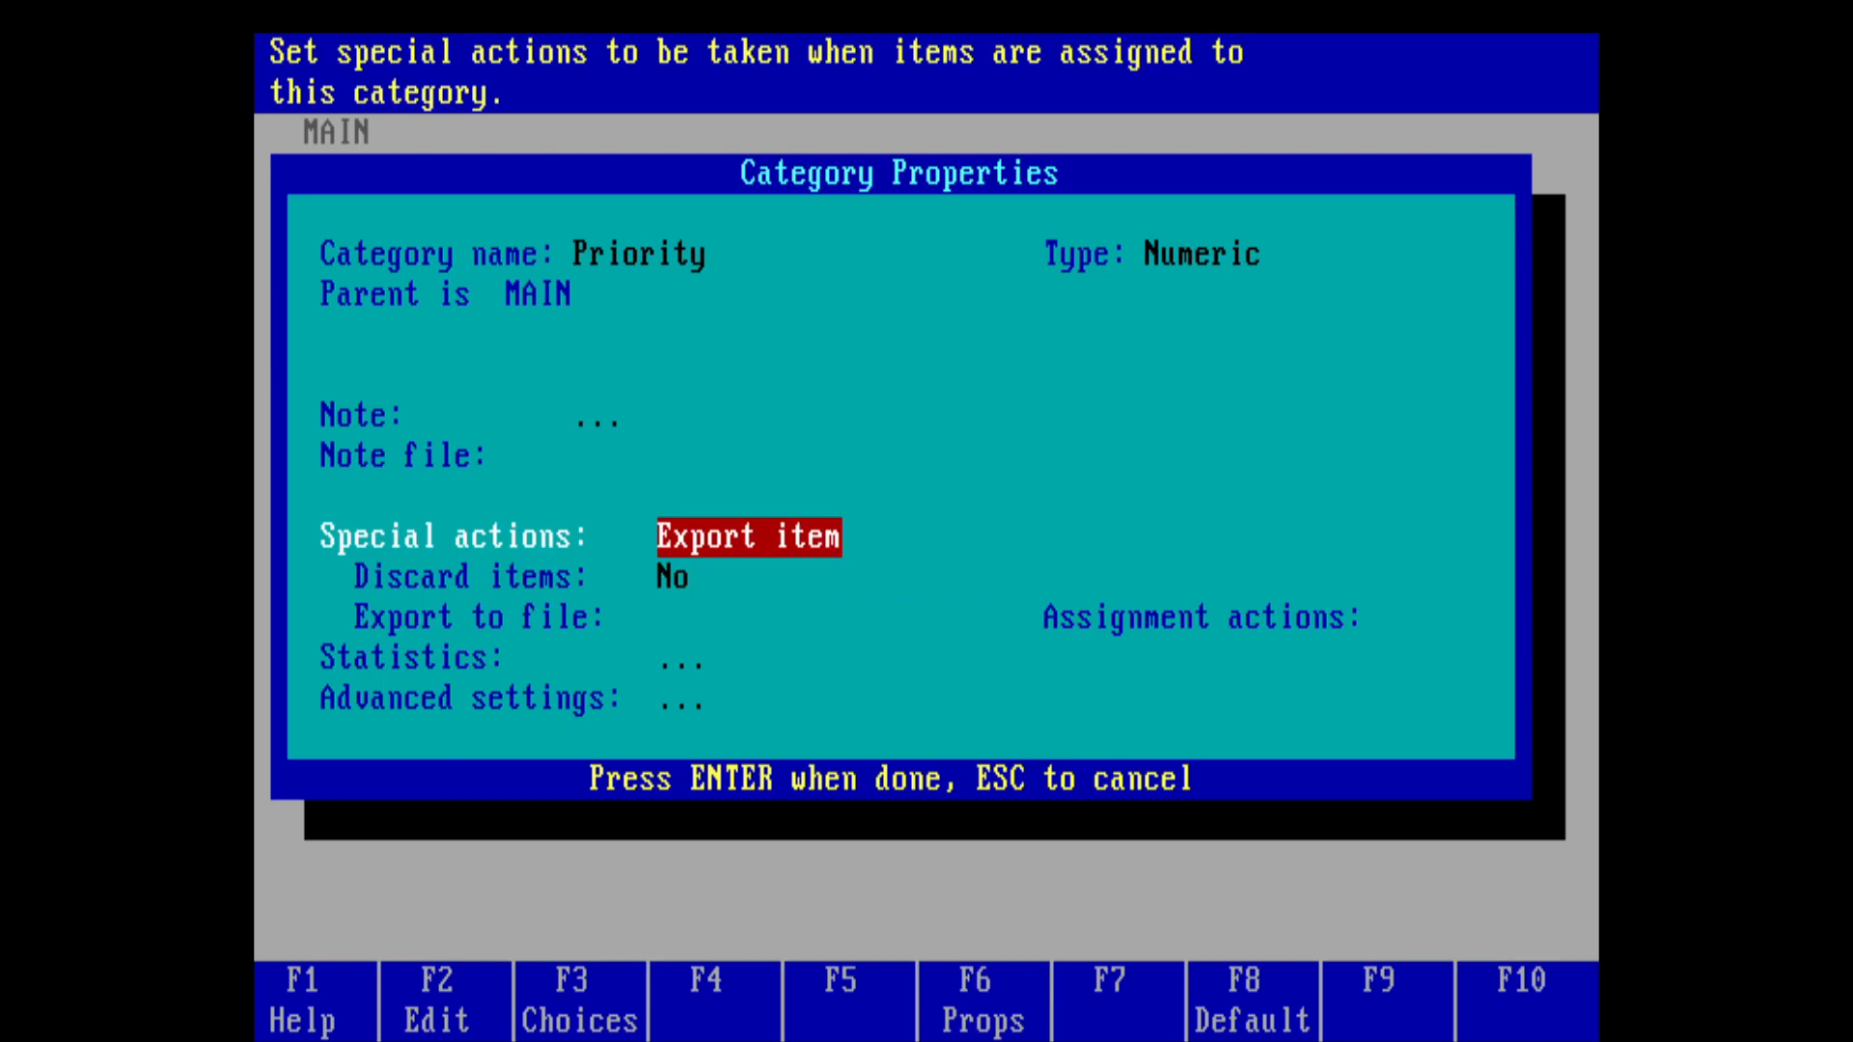
{"action": "key", "text": "Down"}
{"action": "key", "text": "Down"}
{"action": "key", "text": "Up"}
{"action": "key", "text": "Up"}
{"action": "key", "text": "space"}
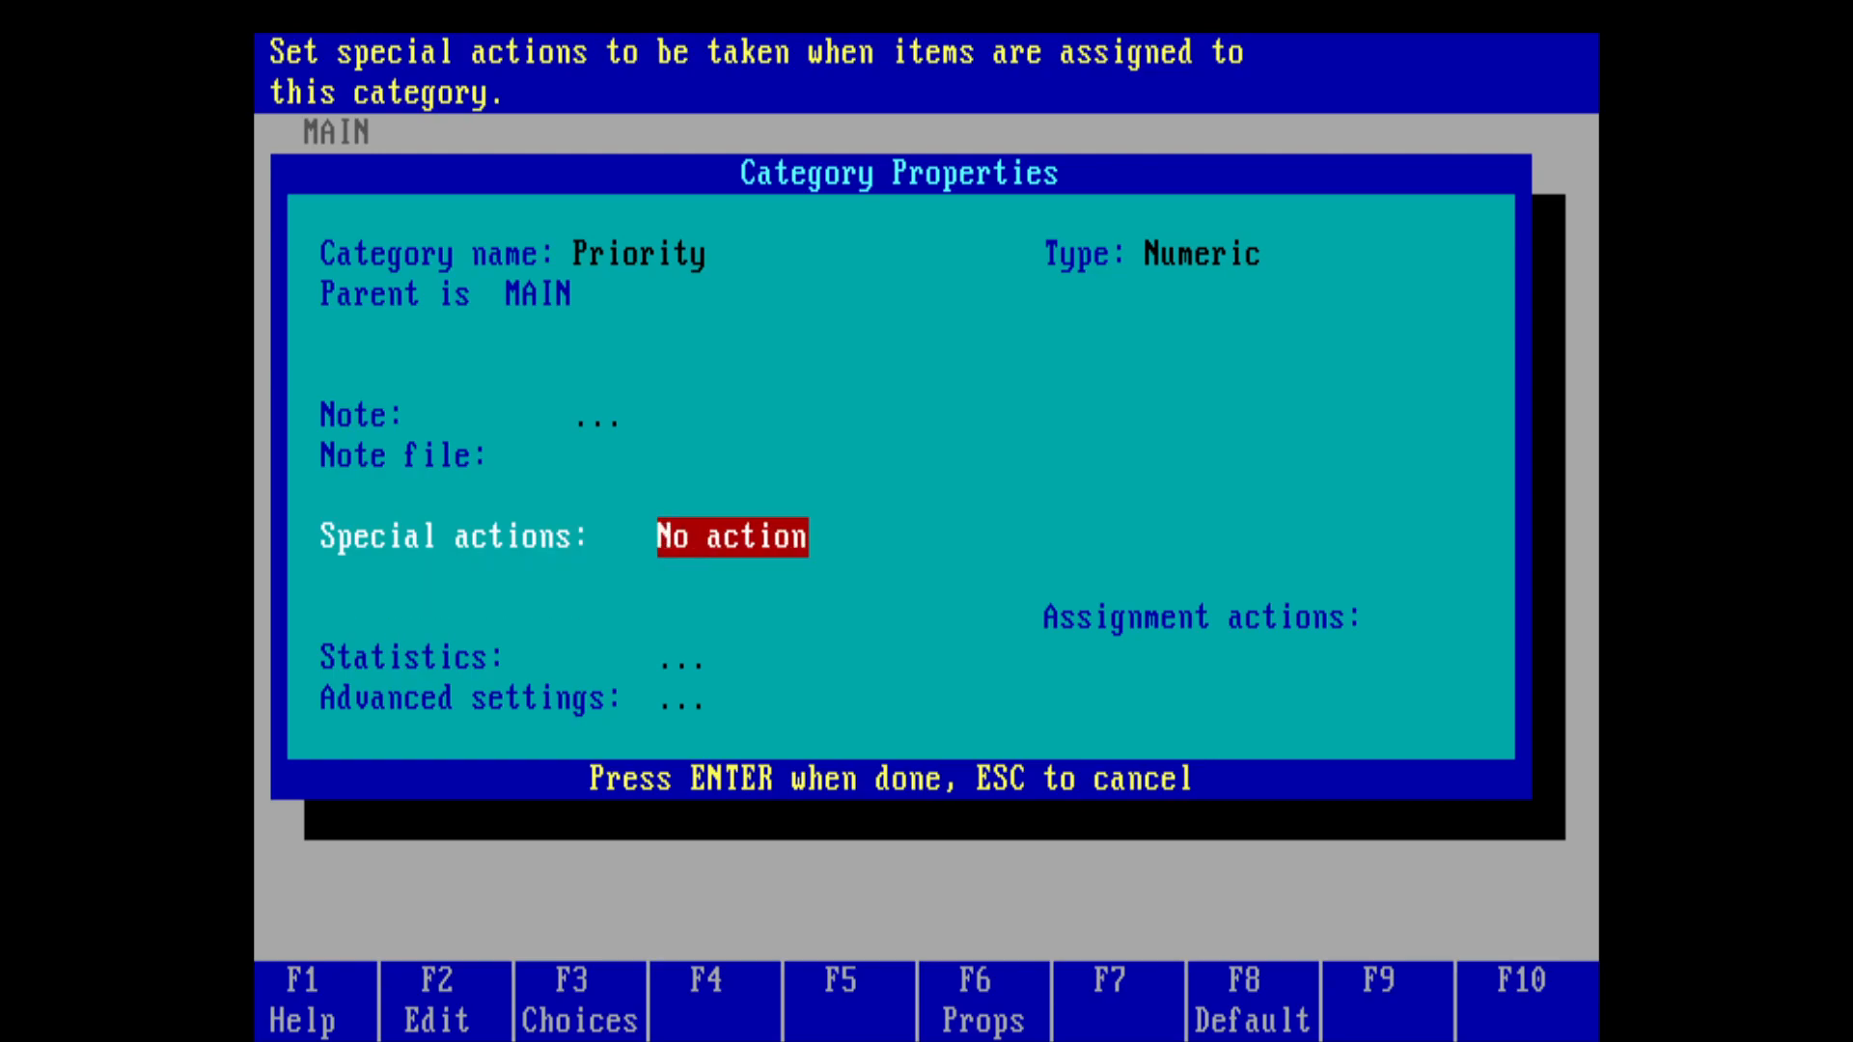
Step: Check the Priority category's assignment actions and advanced settings, and return to the Projects view
{"action": "key", "text": "Down"}
{"action": "key", "text": "Down"}
{"action": "key", "text": "Up"}
{"action": "key", "text": "Up"}
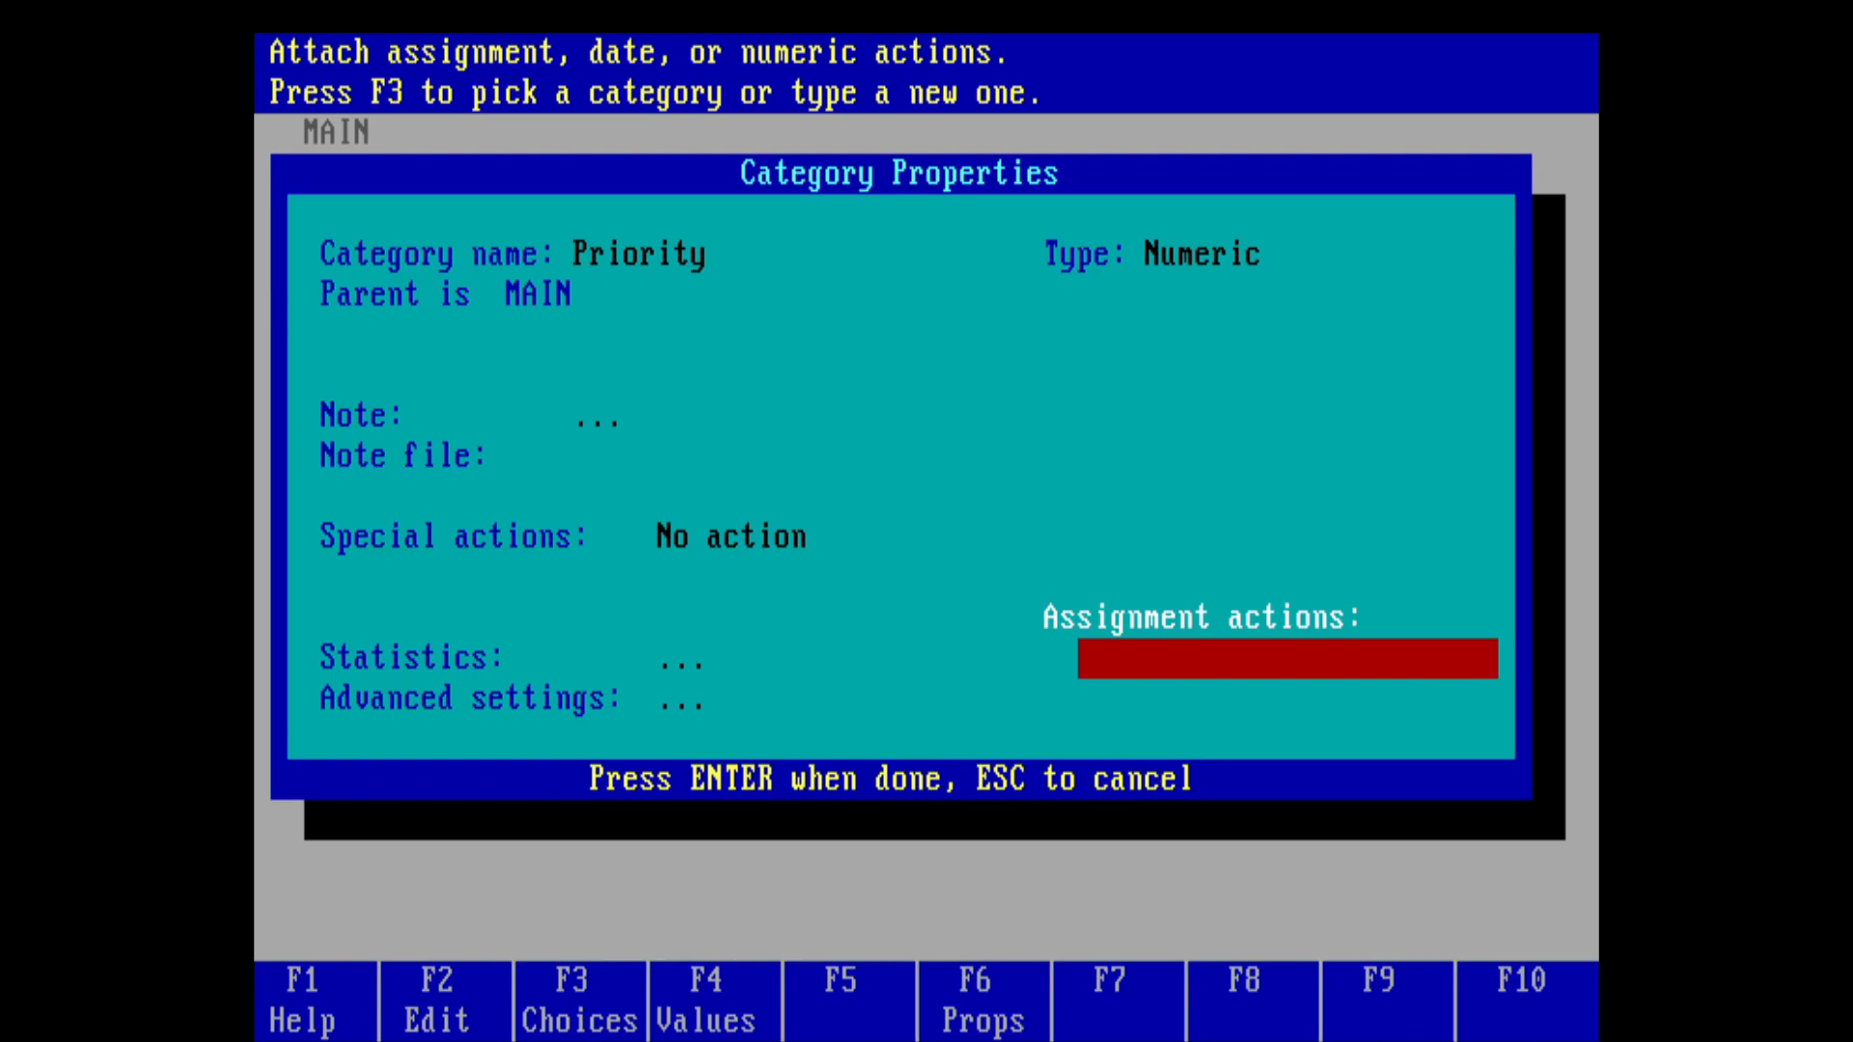
{"action": "key", "text": "Up"}
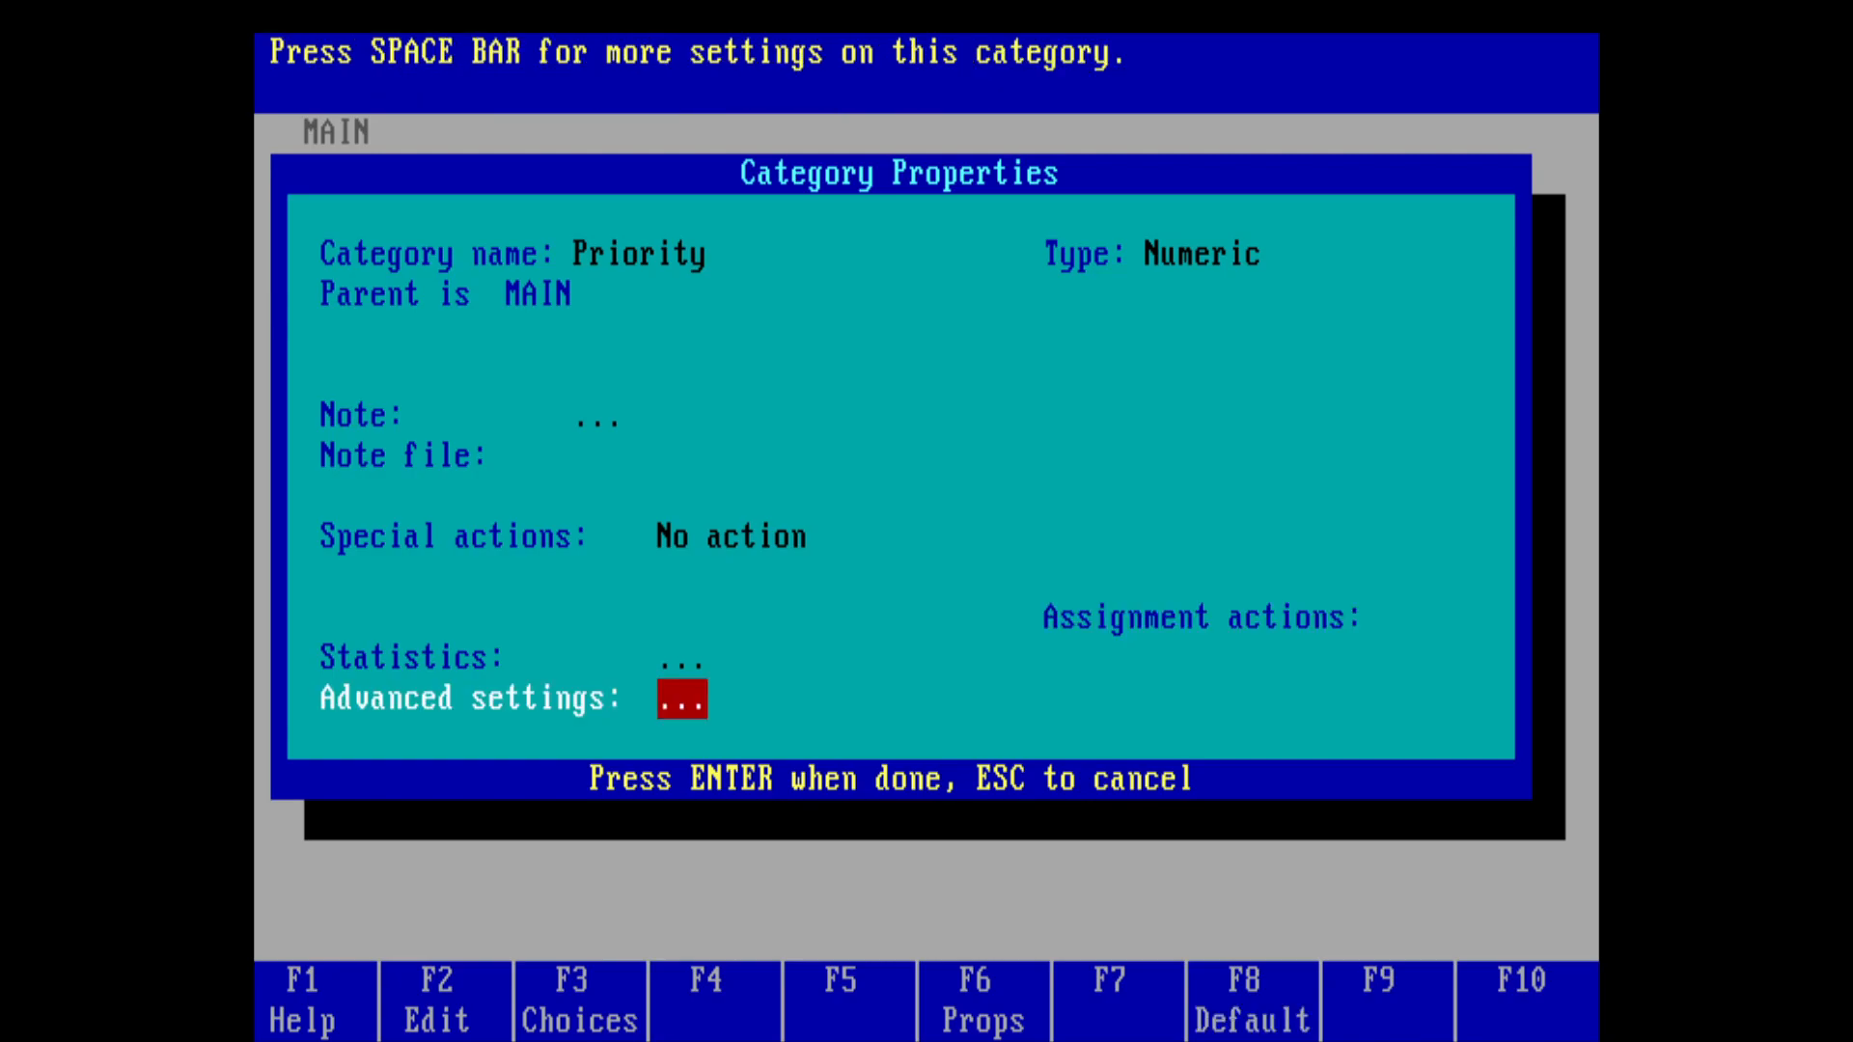
{"action": "key", "text": "space"}
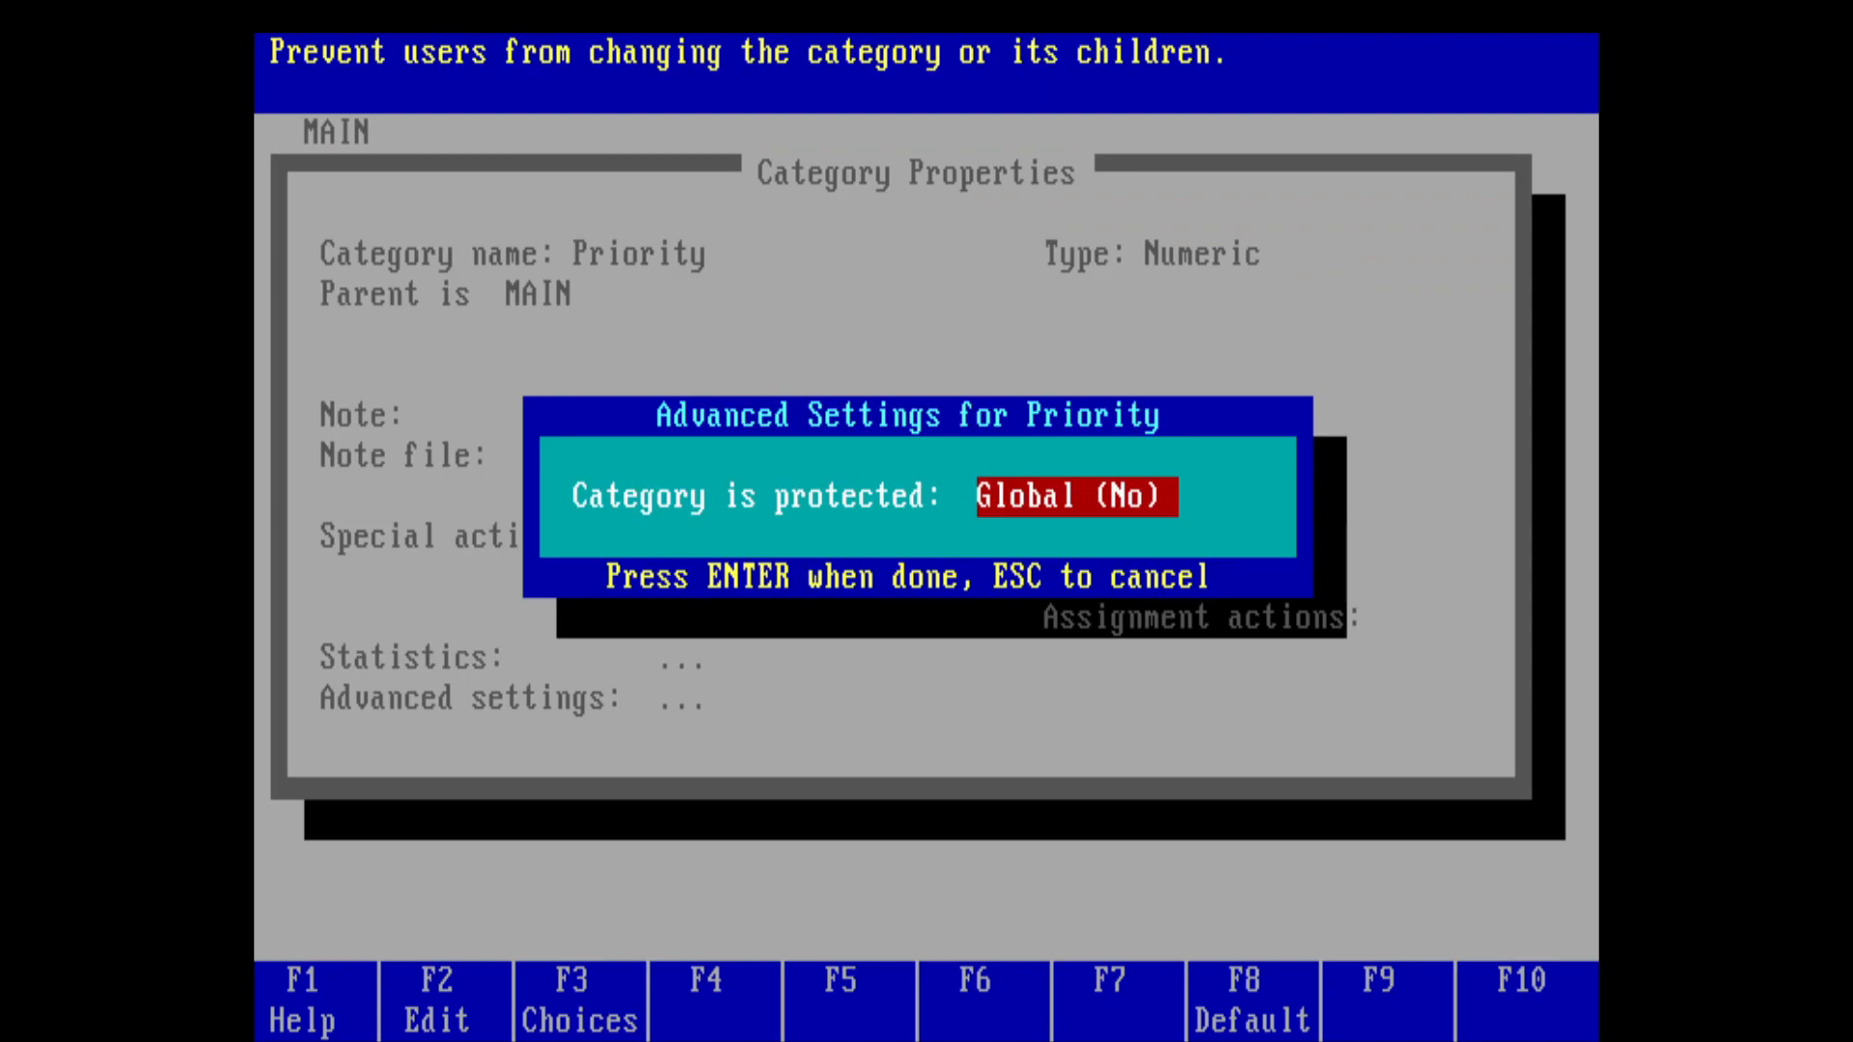
{"action": "key", "text": "Return"}
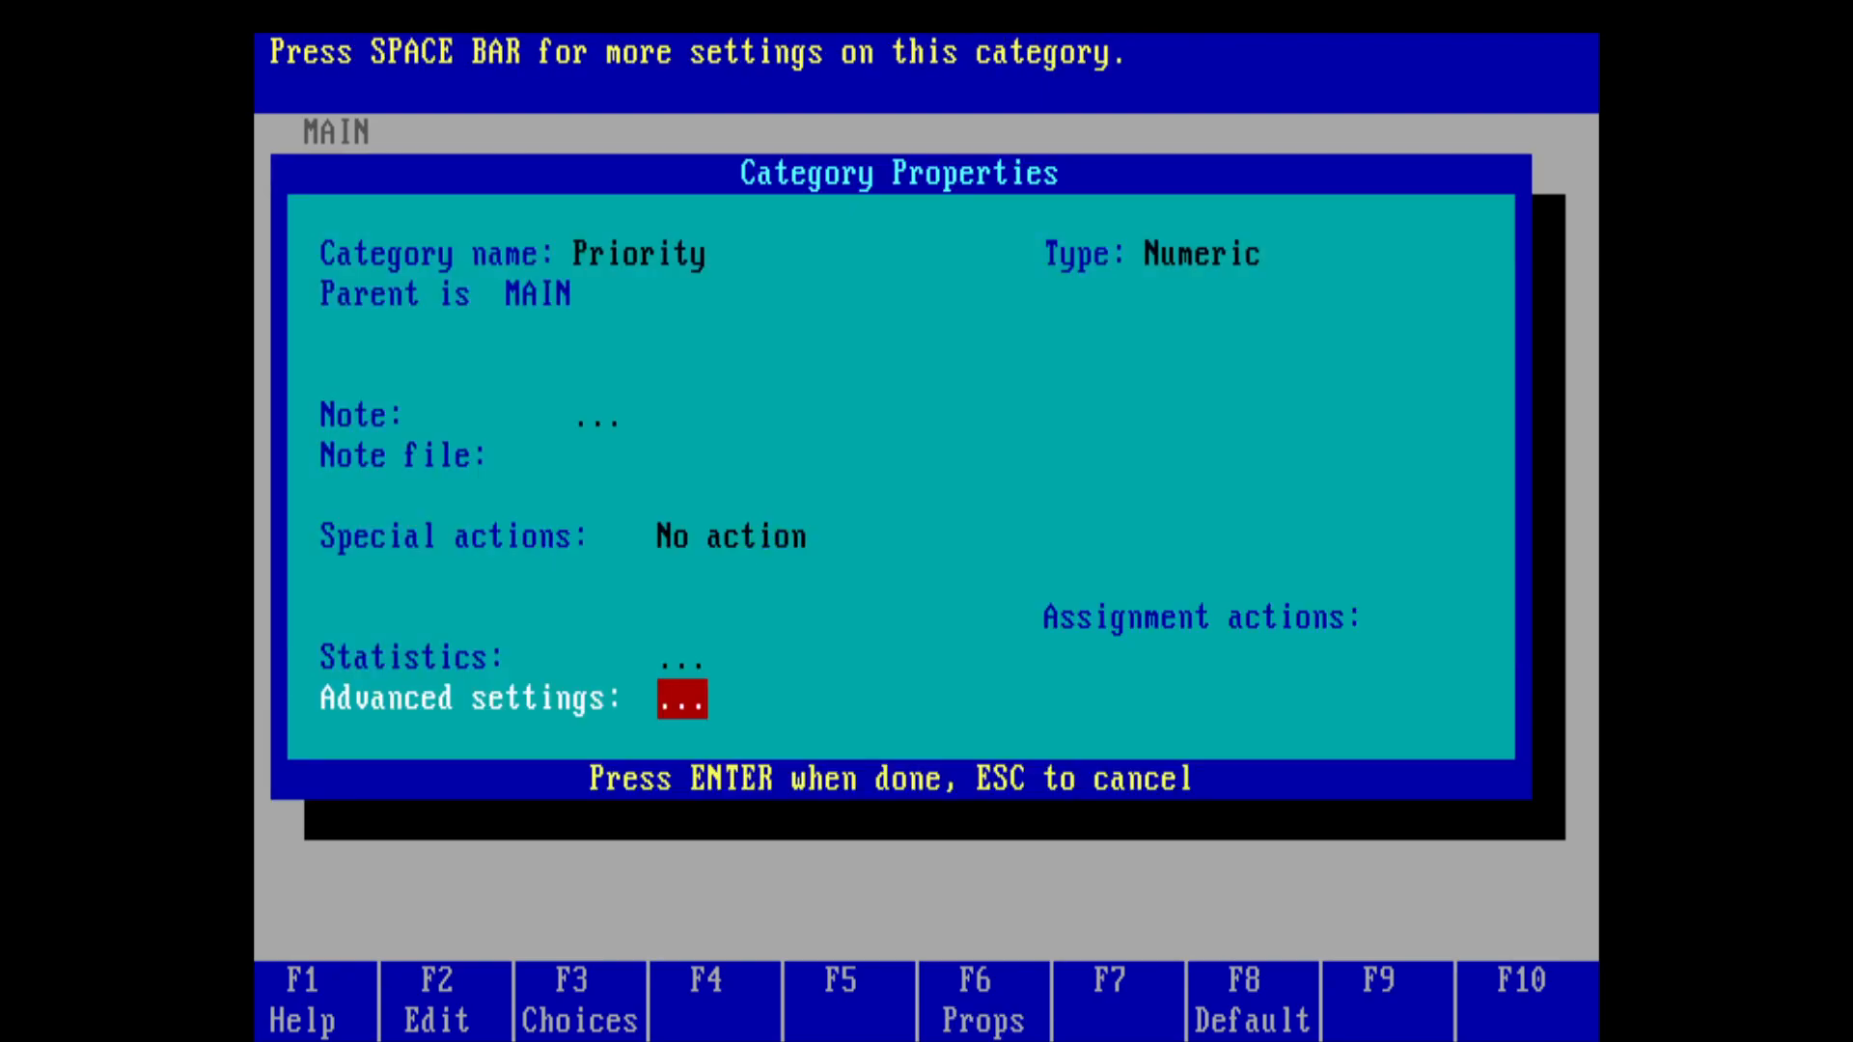
{"action": "key", "text": "Return"}
{"action": "key", "text": "F9"}
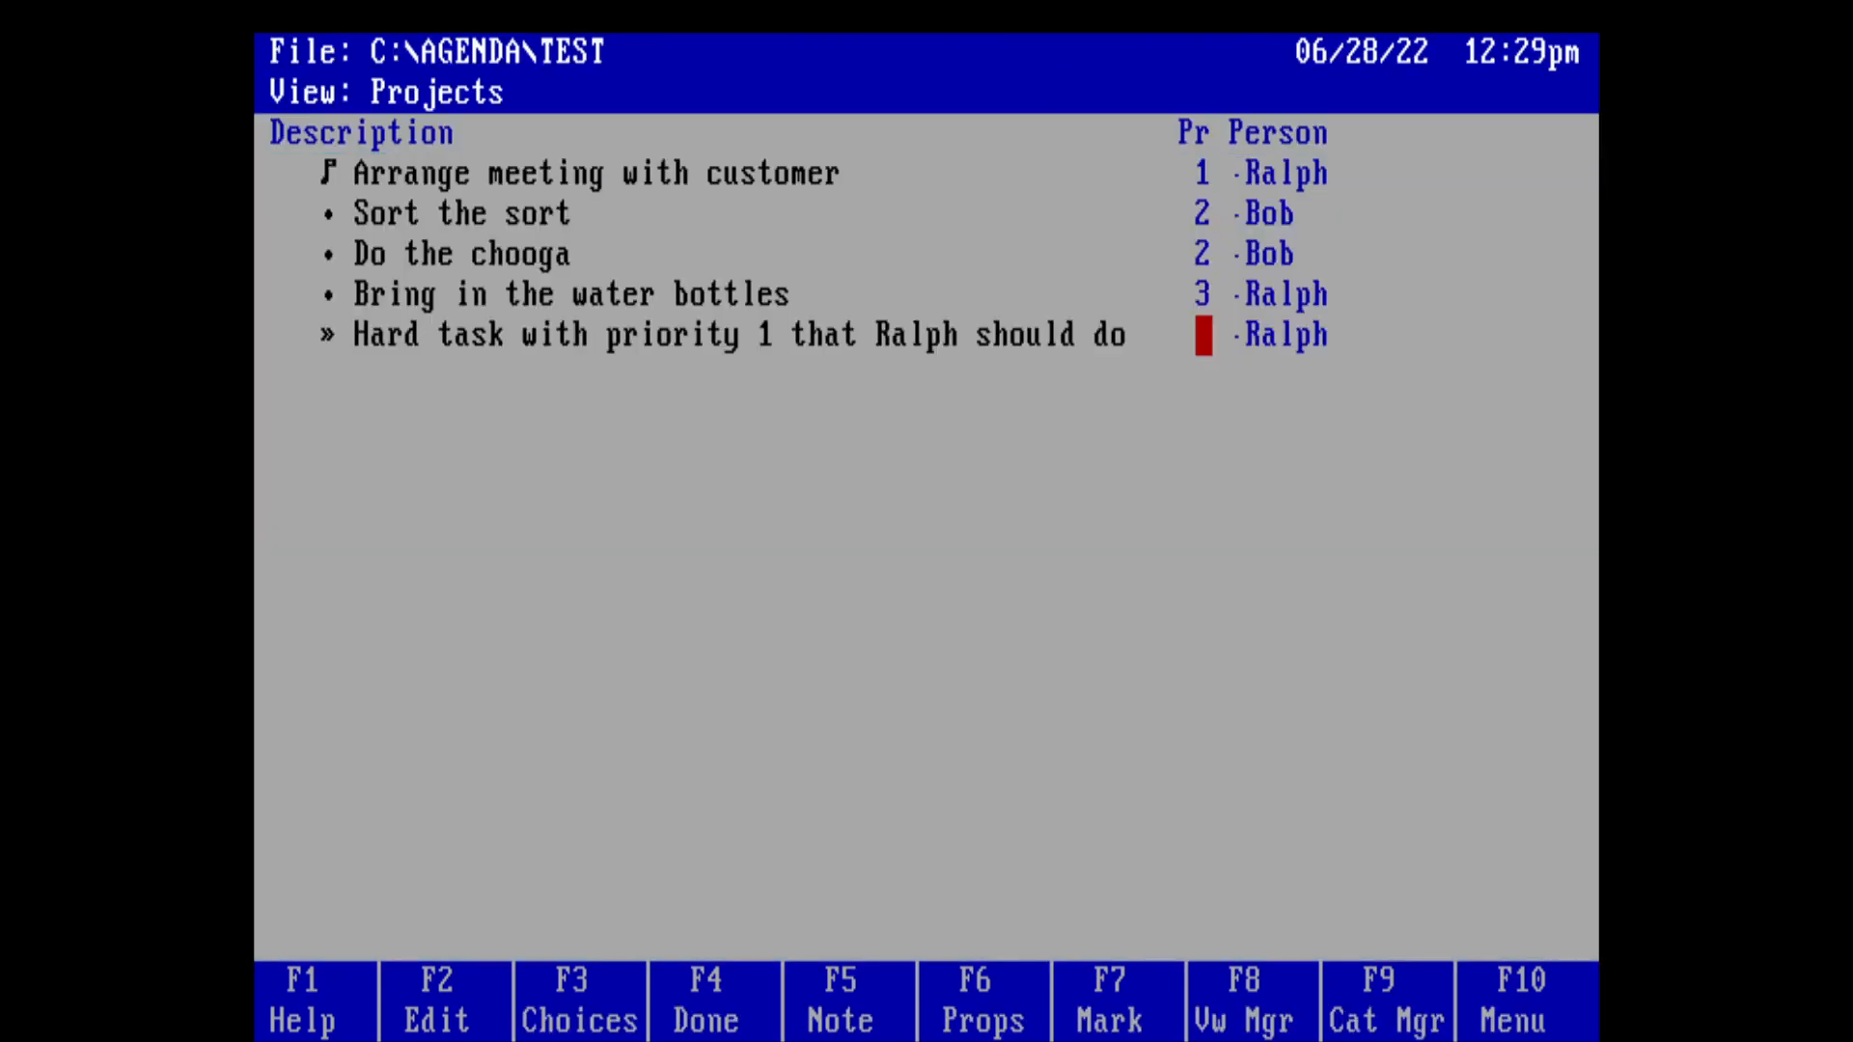
Step: Set the priority of the hard task item to 1
{"action": "type", "text": "1"}
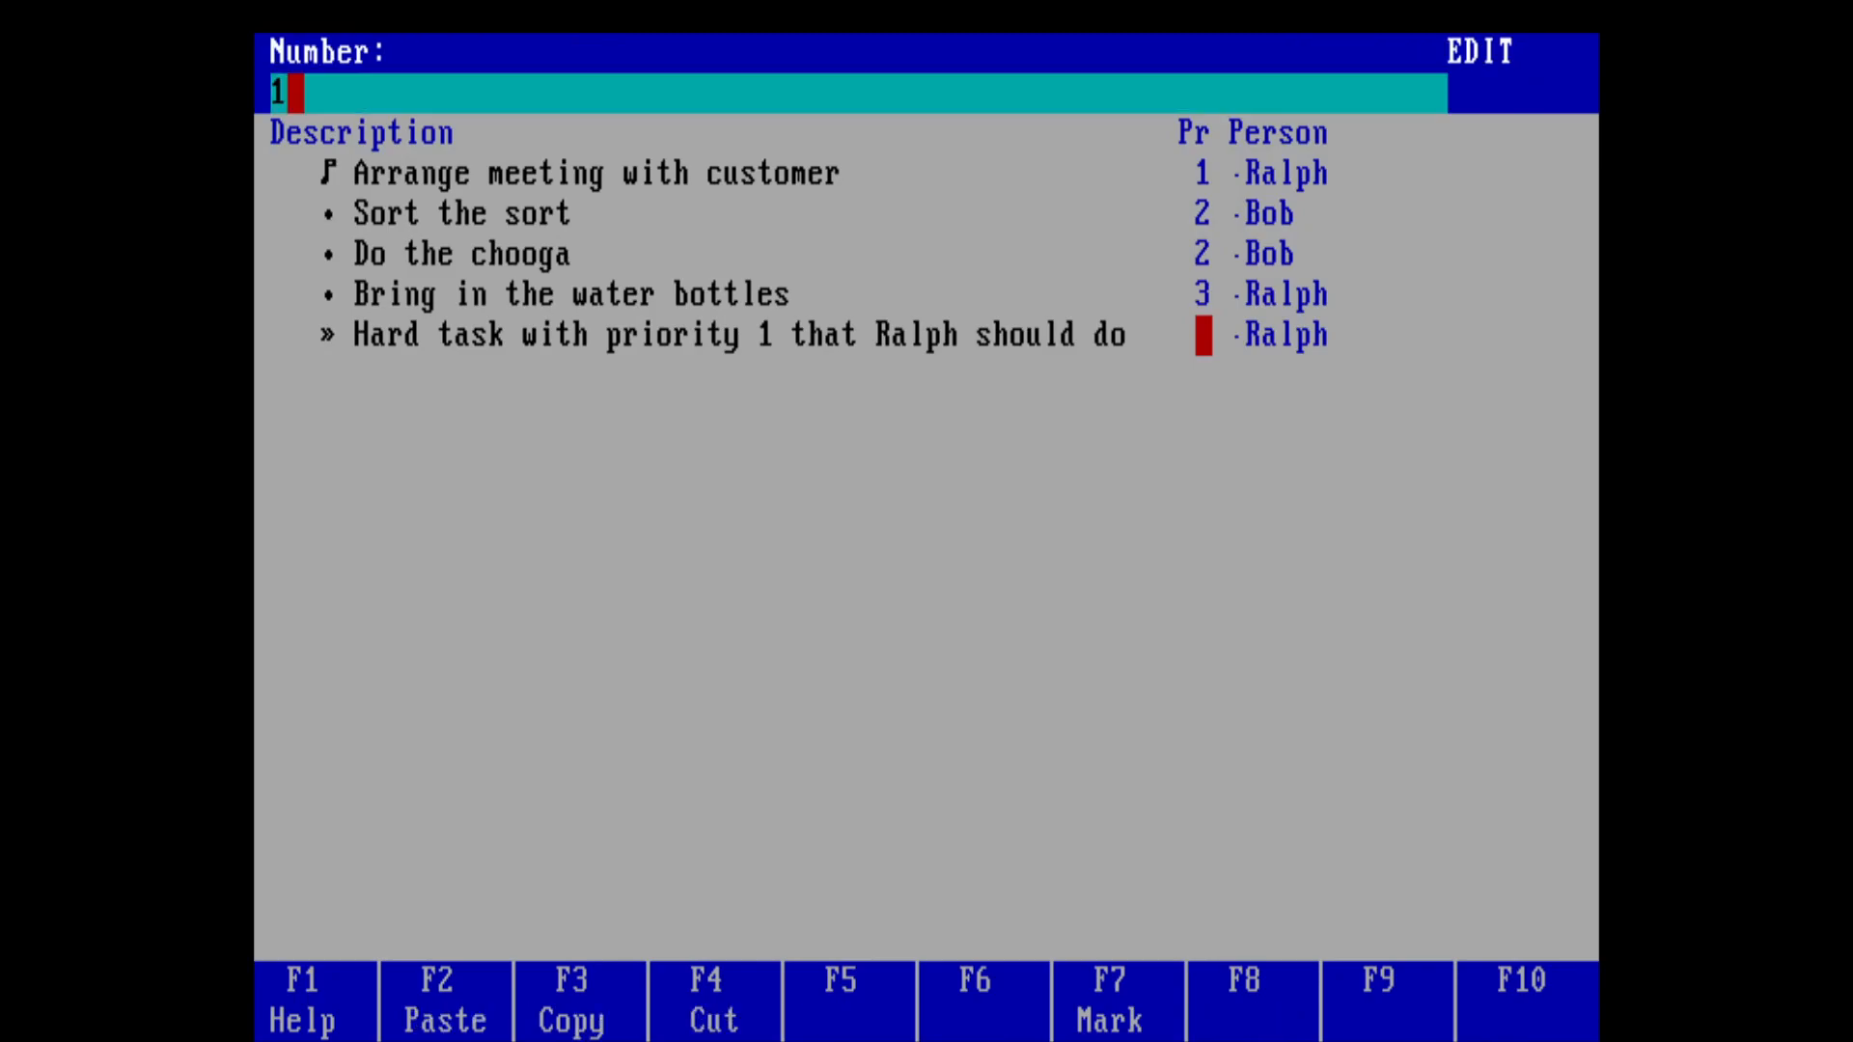
{"action": "key", "text": "Return"}
{"action": "key", "text": "Down"}
{"action": "key", "text": "Up"}
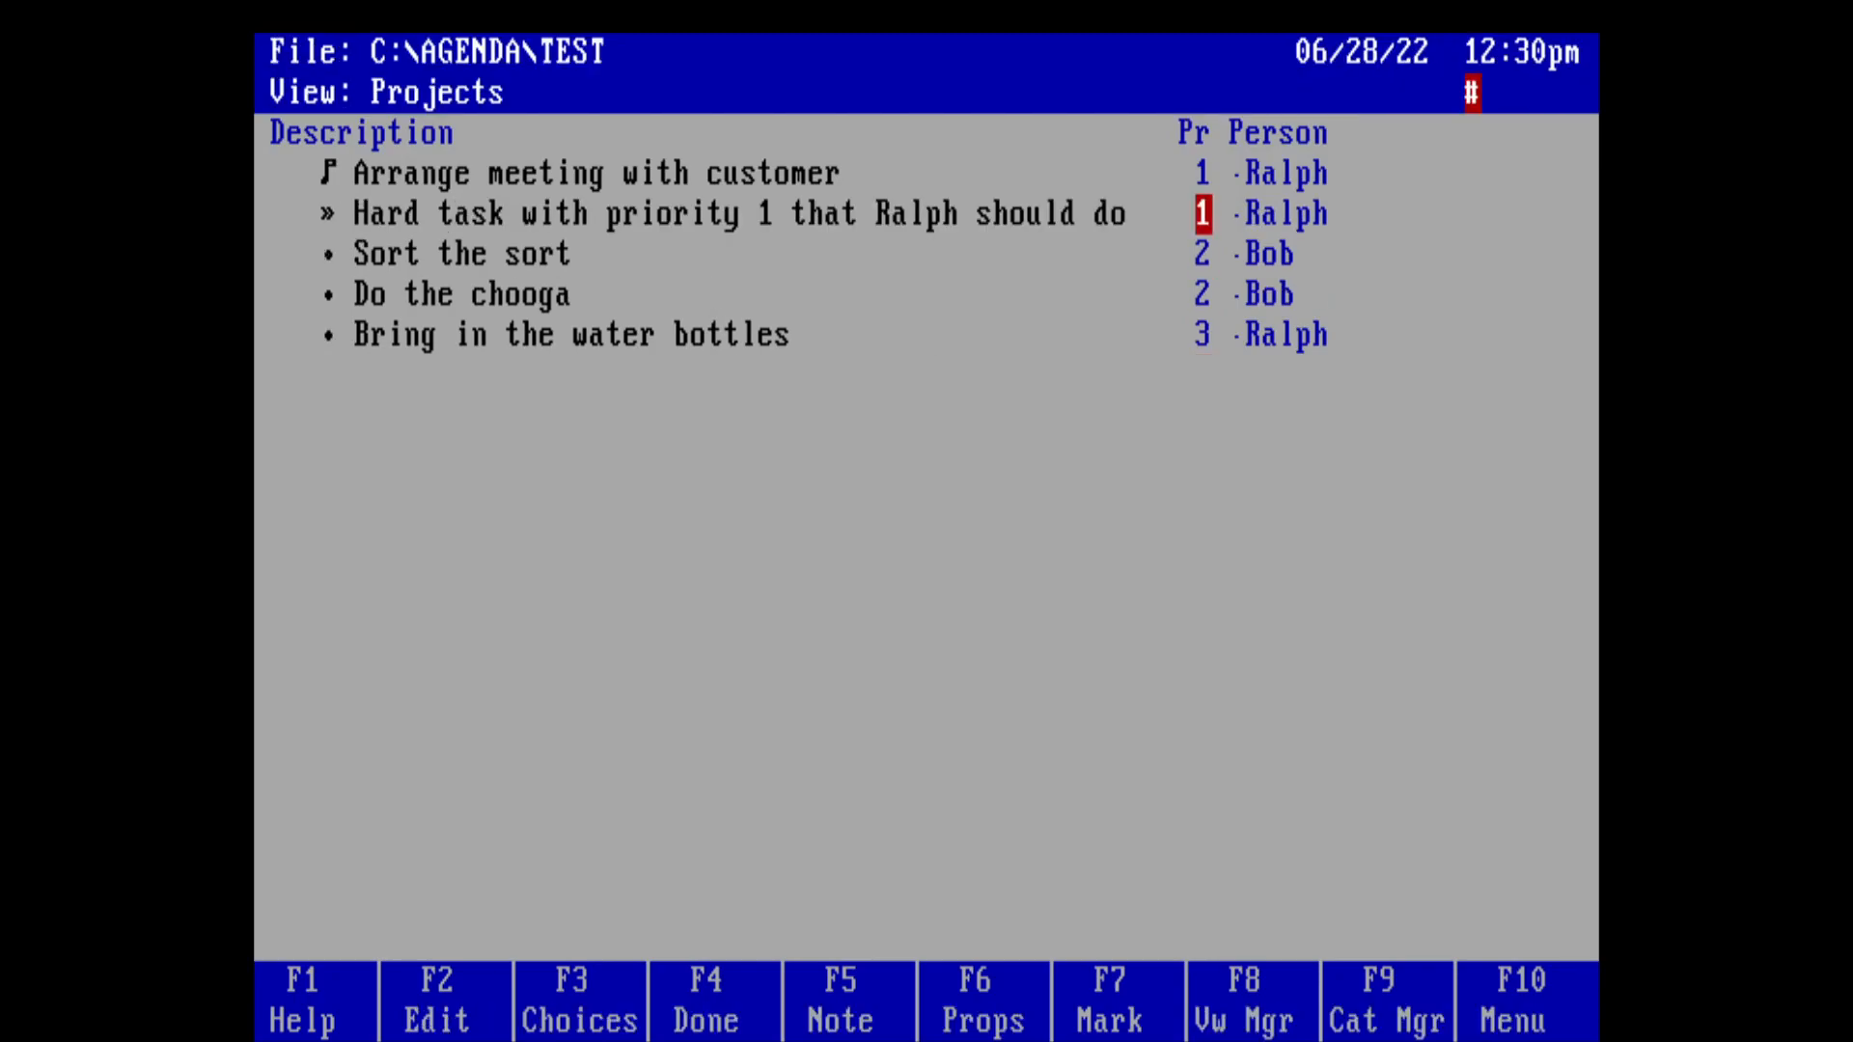
{"action": "key", "text": "Up"}
{"action": "key", "text": "Down"}
{"action": "key", "text": "Left"}
{"action": "key", "text": "Right"}
{"action": "key", "text": "Down"}
{"action": "key", "text": "Left"}
{"action": "key", "text": "Down"}
{"action": "key", "text": "Up"}
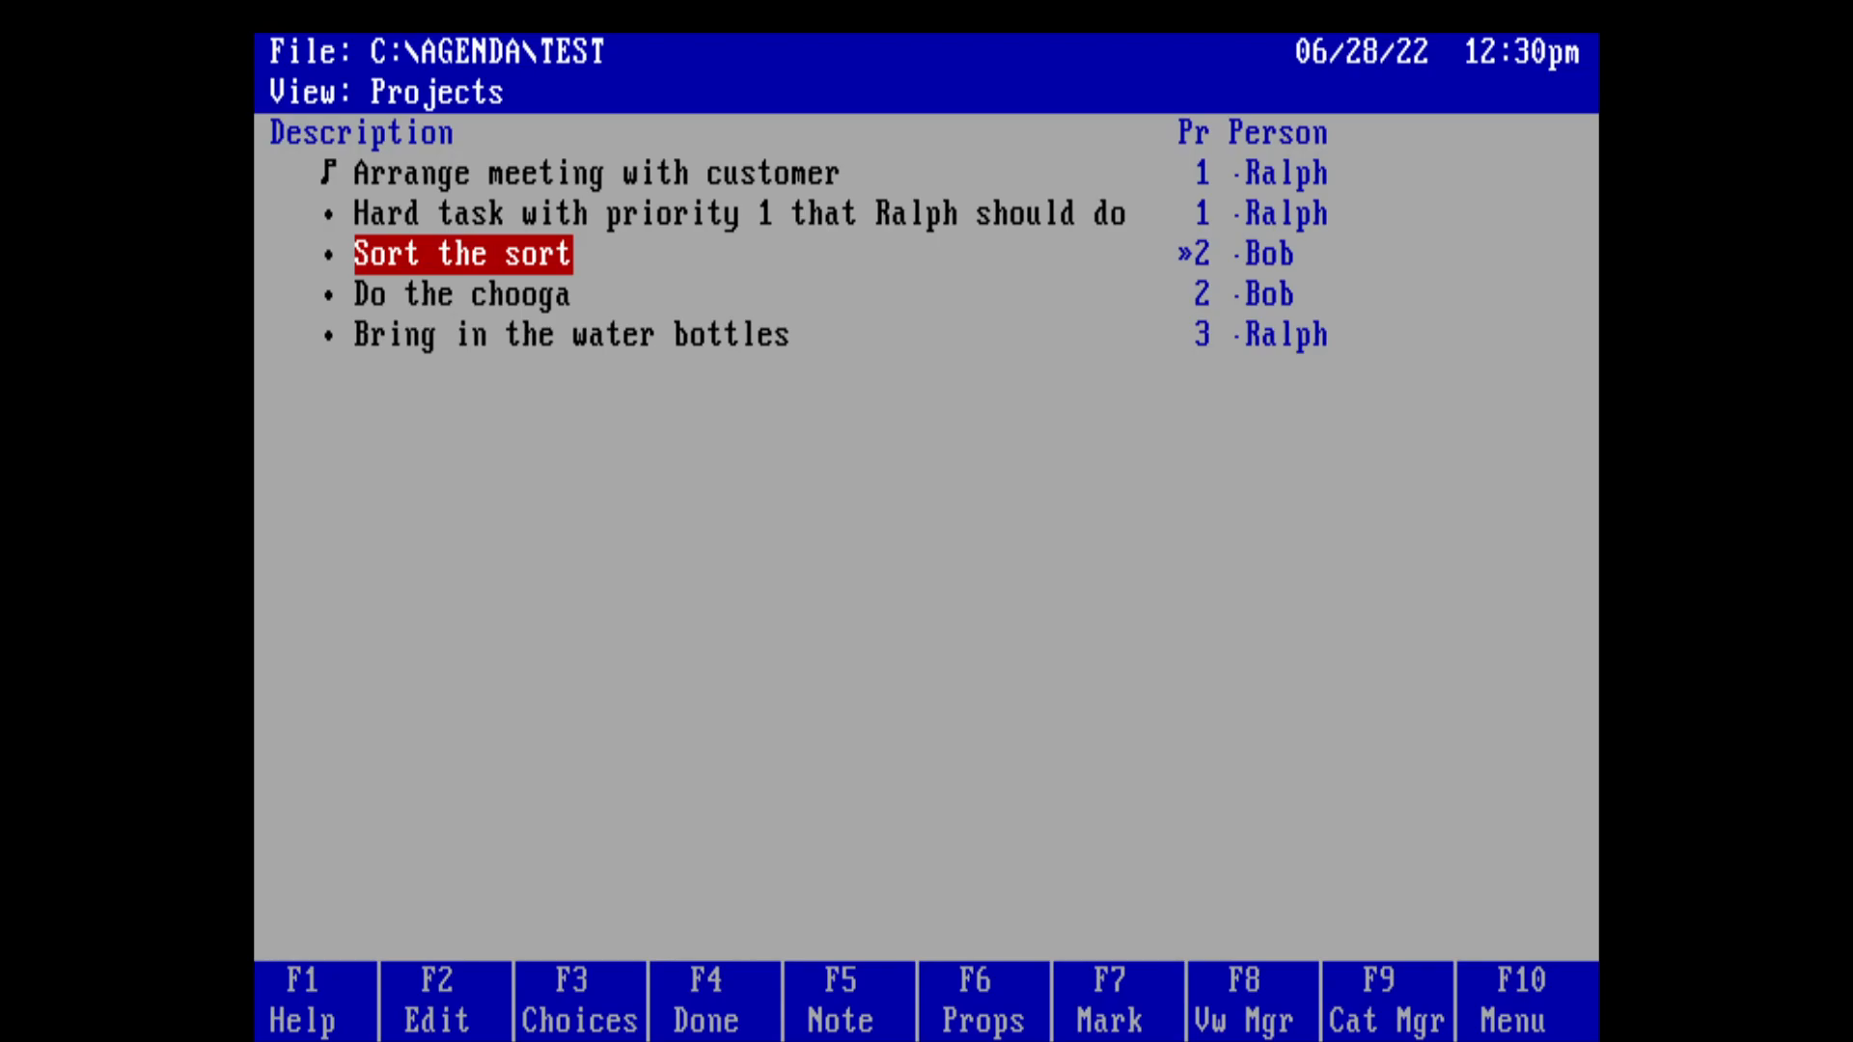
{"action": "key", "text": "Down"}
{"action": "key", "text": "Down"}
{"action": "key", "text": "Up"}
{"action": "key", "text": "Up"}
{"action": "key", "text": "Up"}
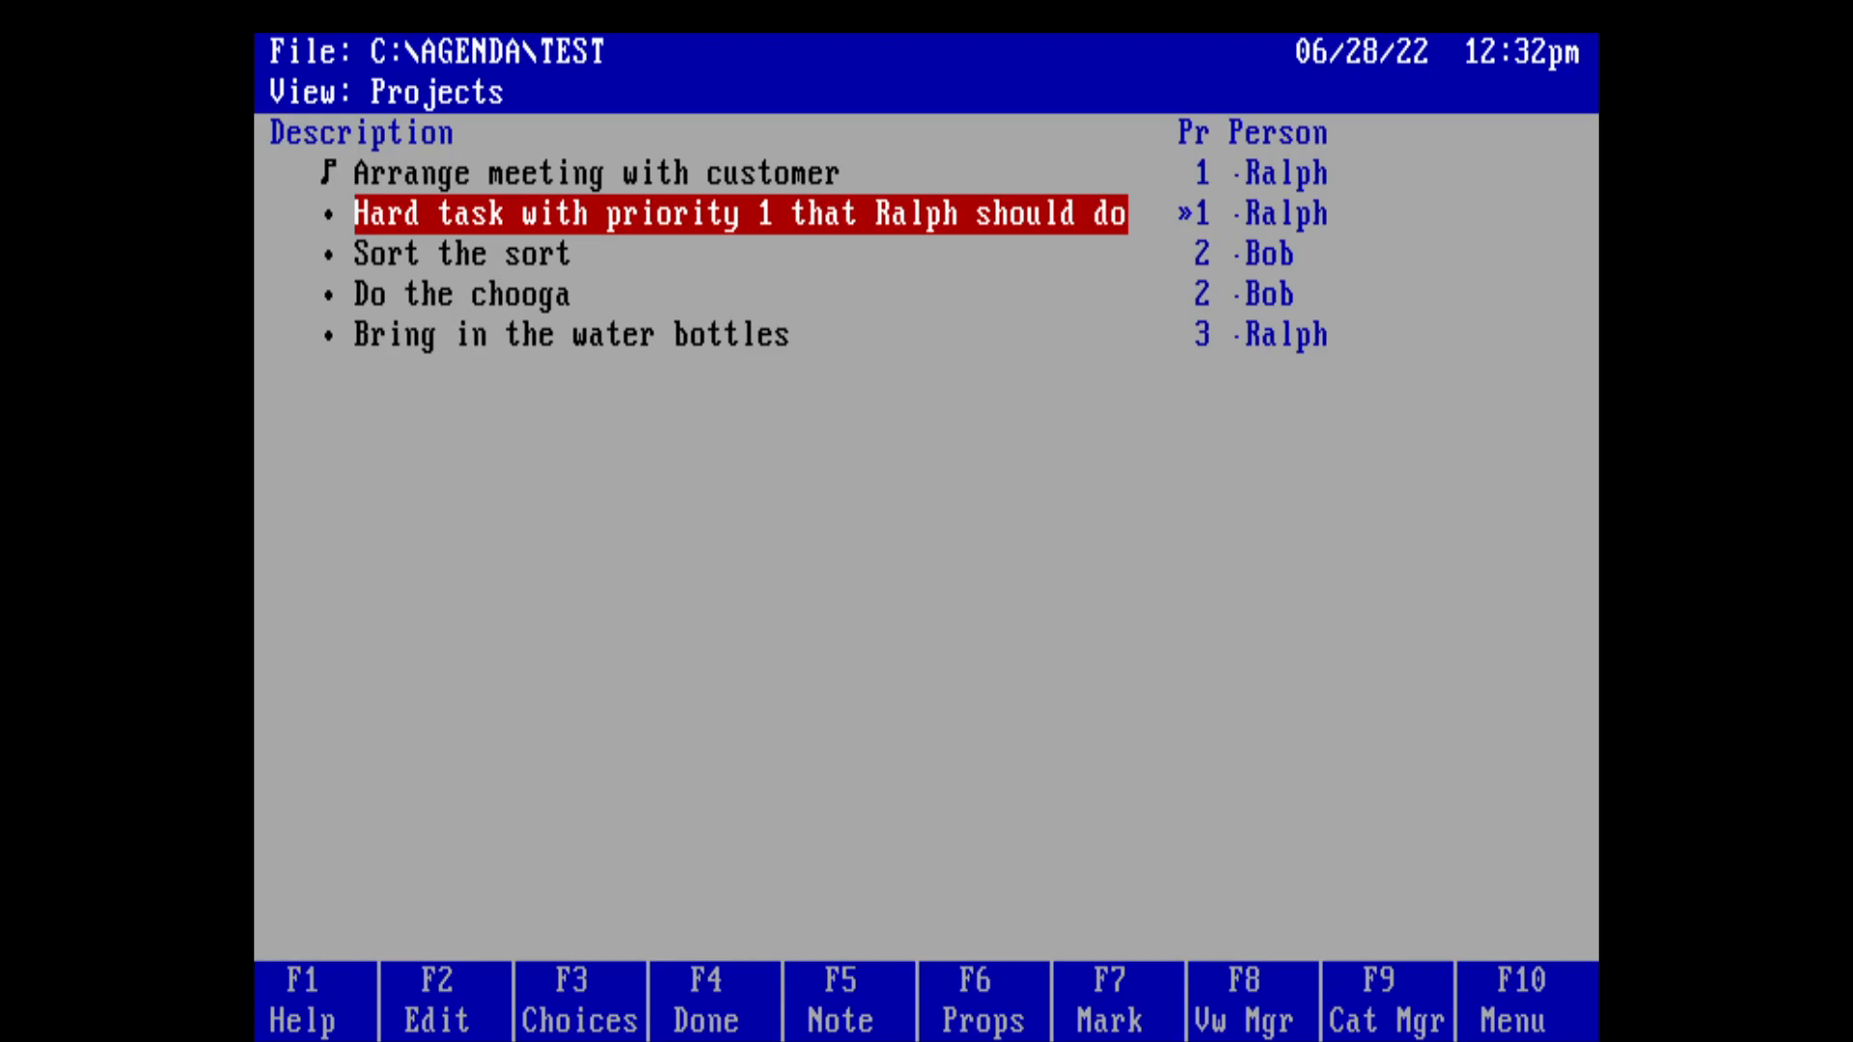
Step: Review the description, priority and assigned person of each item in the Projects view
{"action": "key", "text": "Right"}
{"action": "key", "text": "Right"}
{"action": "key", "text": "Up"}
{"action": "key", "text": "Left"}
{"action": "key", "text": "Left"}
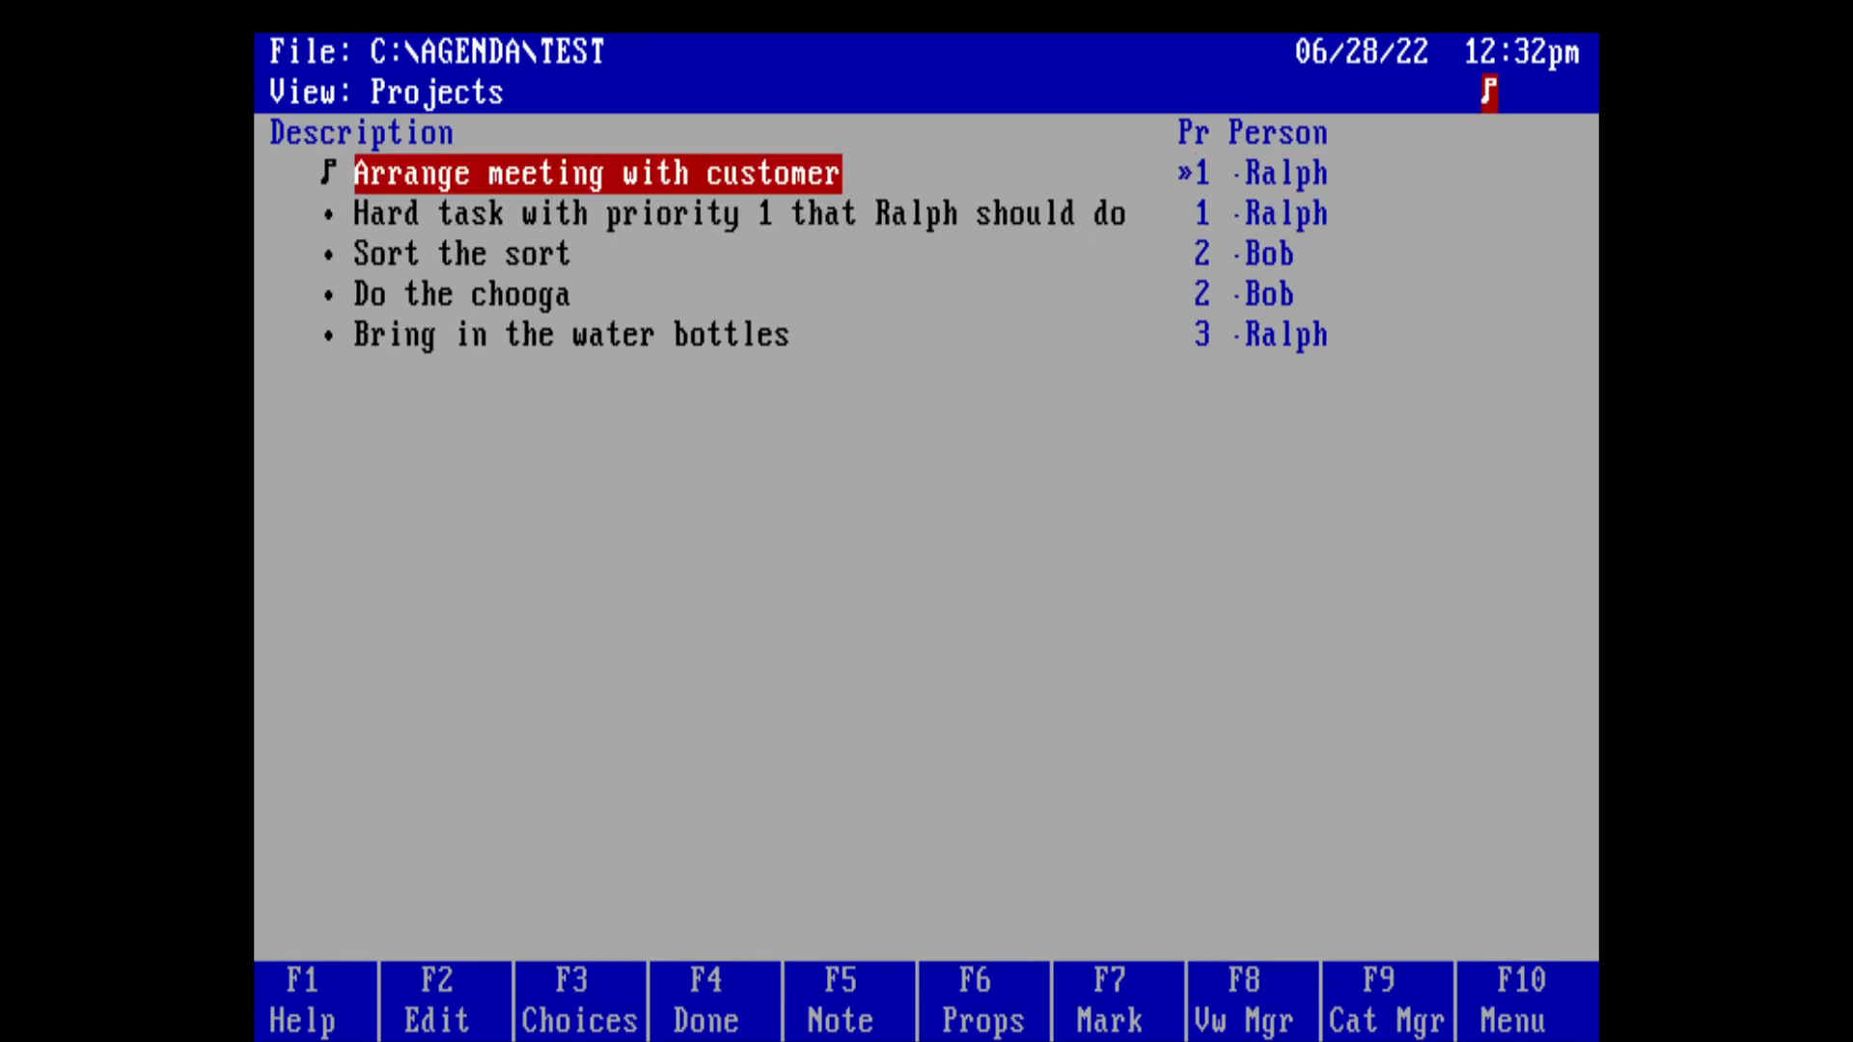
{"action": "key", "text": "Down"}
{"action": "key", "text": "Up"}
{"action": "key", "text": "Right"}
{"action": "key", "text": "Right"}
{"action": "key", "text": "Left"}
{"action": "key", "text": "Left"}
{"action": "key", "text": "Right"}
{"action": "key", "text": "Down"}
{"action": "key", "text": "Left"}
{"action": "key", "text": "Right"}
{"action": "key", "text": "Right"}
{"action": "key", "text": "Left"}
{"action": "key", "text": "Left"}
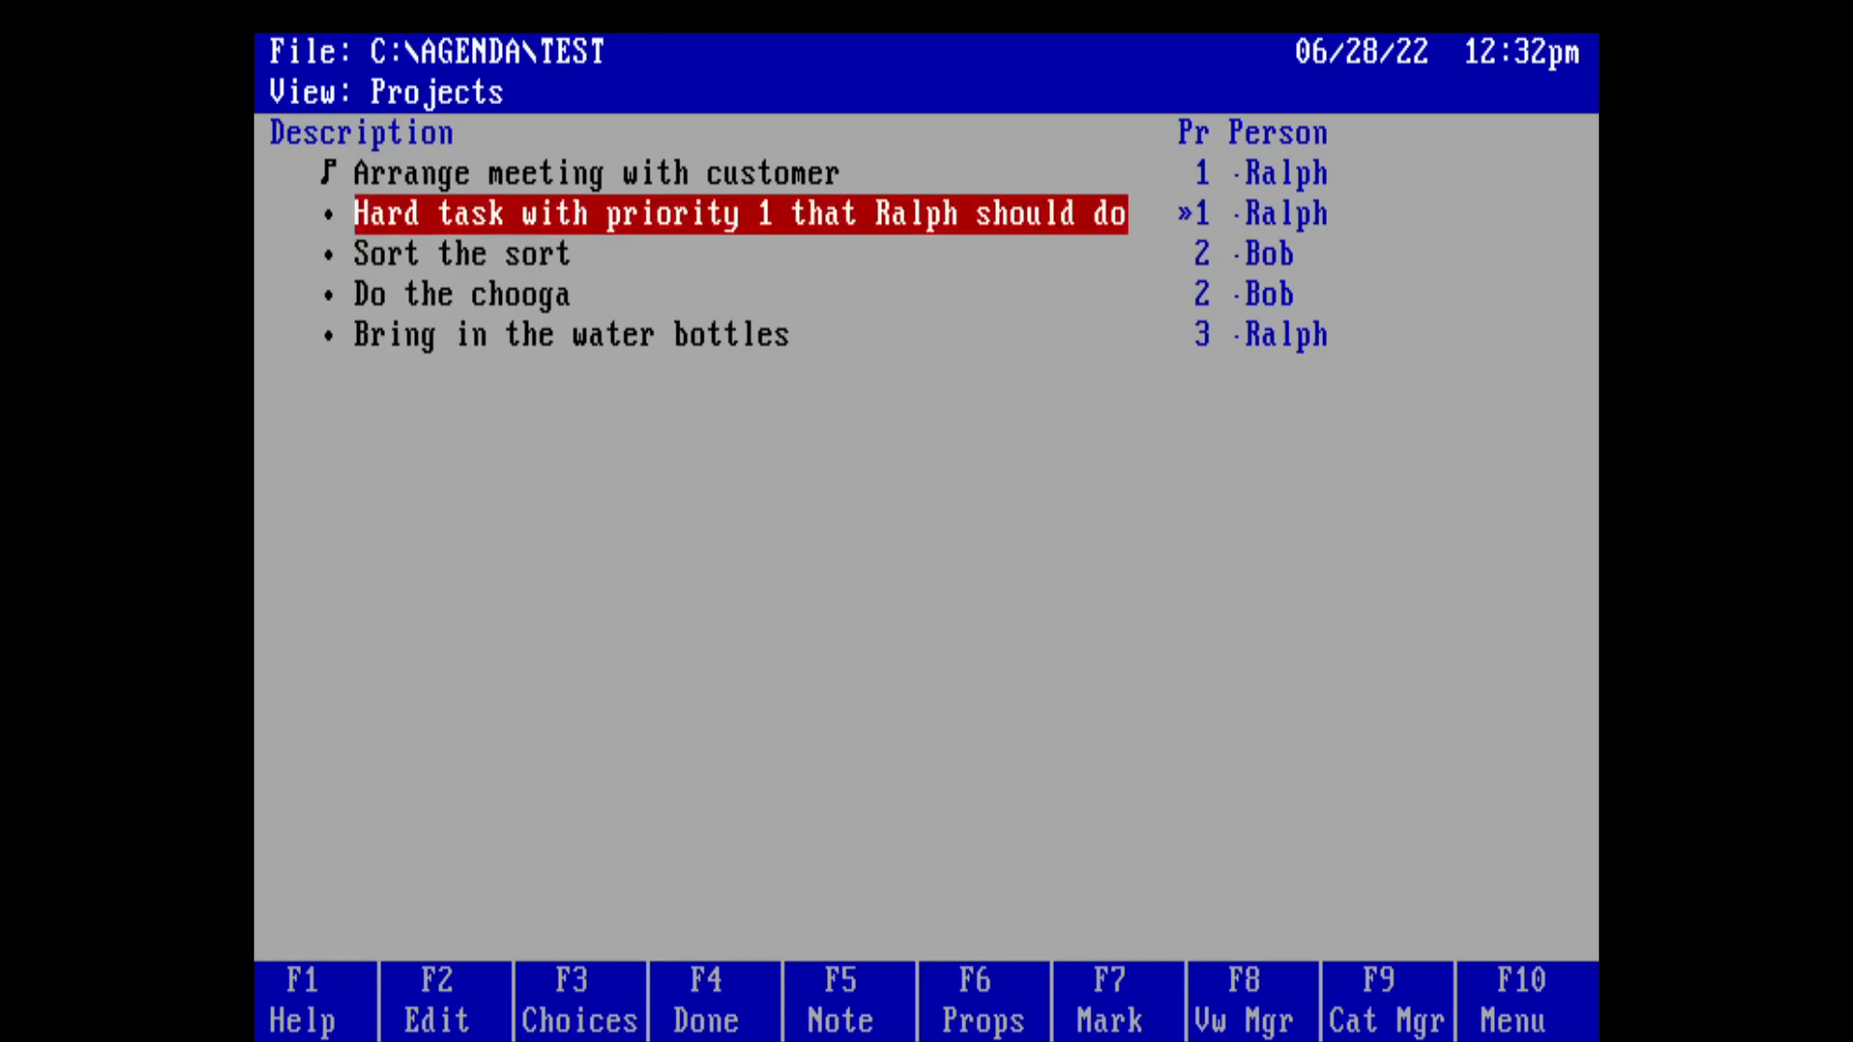
{"action": "key", "text": "Right"}
{"action": "key", "text": "Right"}
{"action": "key", "text": "Left"}
{"action": "key", "text": "Left"}
{"action": "key", "text": "Down"}
{"action": "key", "text": "Right"}
{"action": "key", "text": "Right"}
{"action": "key", "text": "Left"}
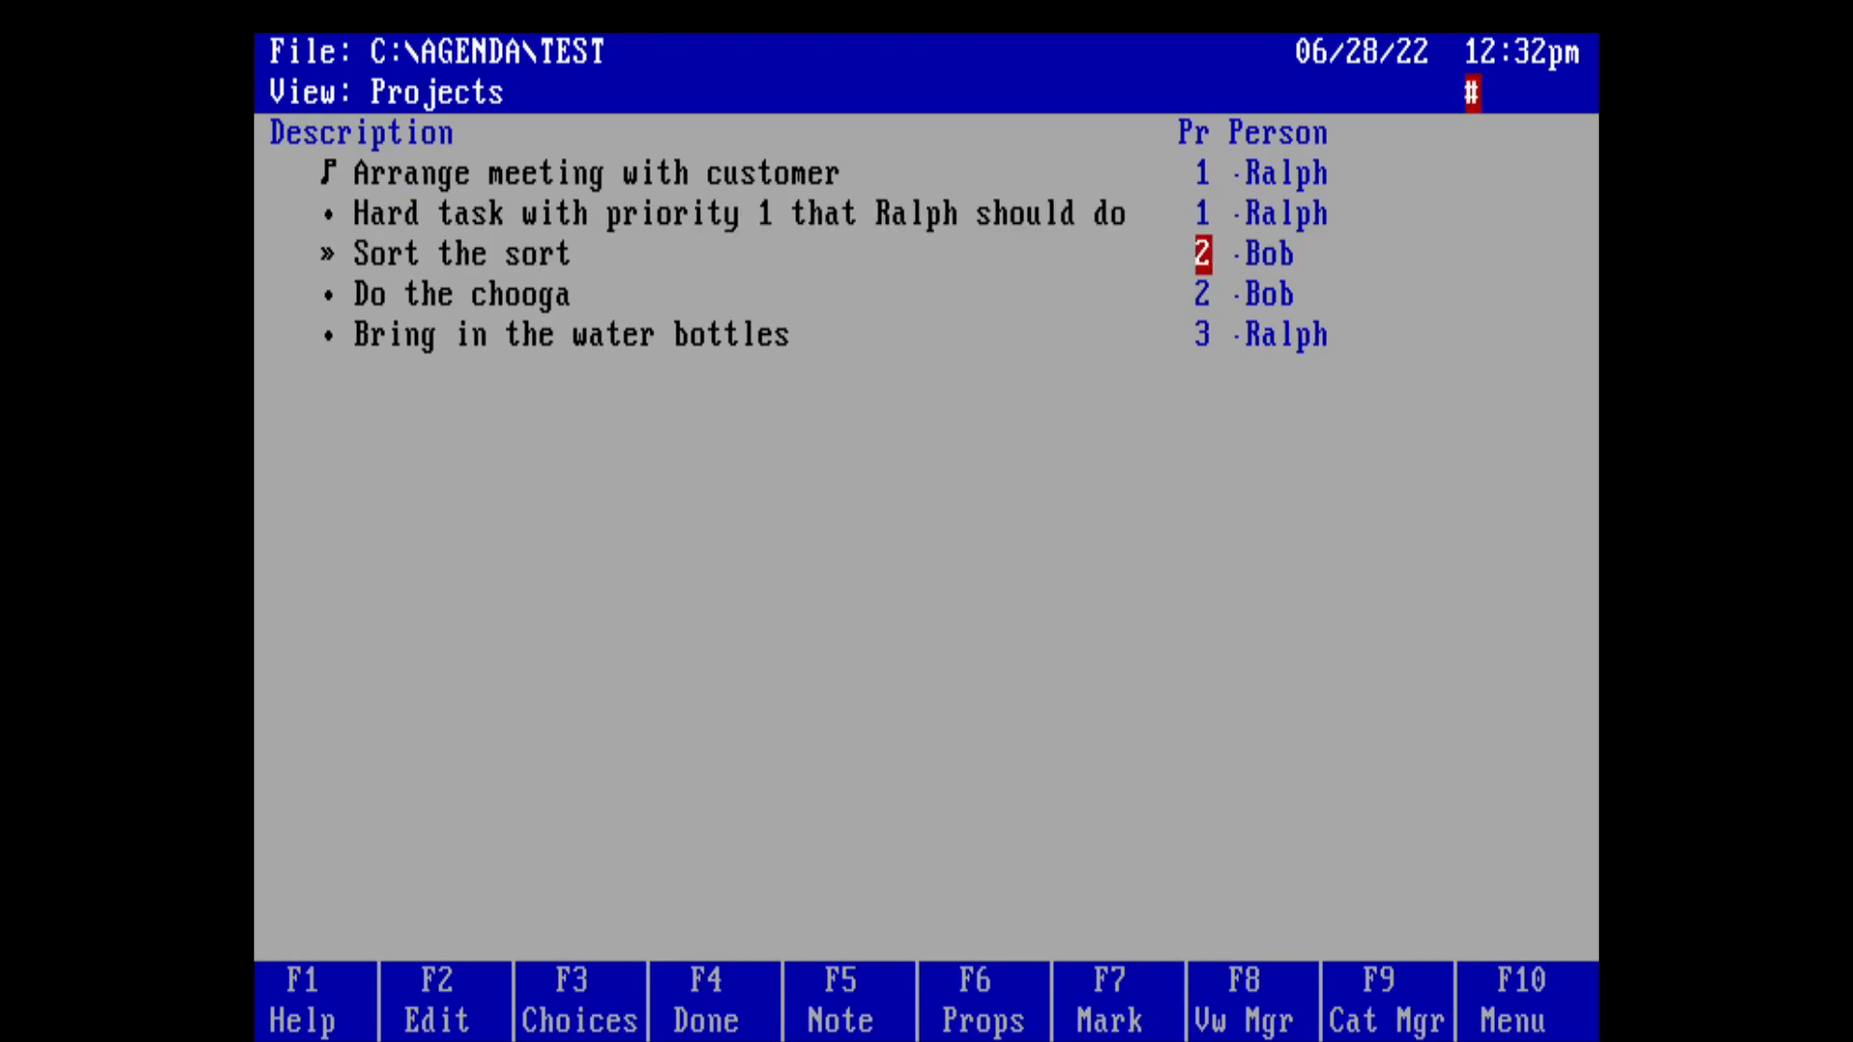
{"action": "key", "text": "Left"}
{"action": "key", "text": "Right"}
{"action": "key", "text": "Right"}
{"action": "key", "text": "Left"}
{"action": "key", "text": "Left"}
{"action": "key", "text": "Down"}
{"action": "key", "text": "Right"}
{"action": "key", "text": "Right"}
{"action": "key", "text": "Left"}
{"action": "key", "text": "Left"}
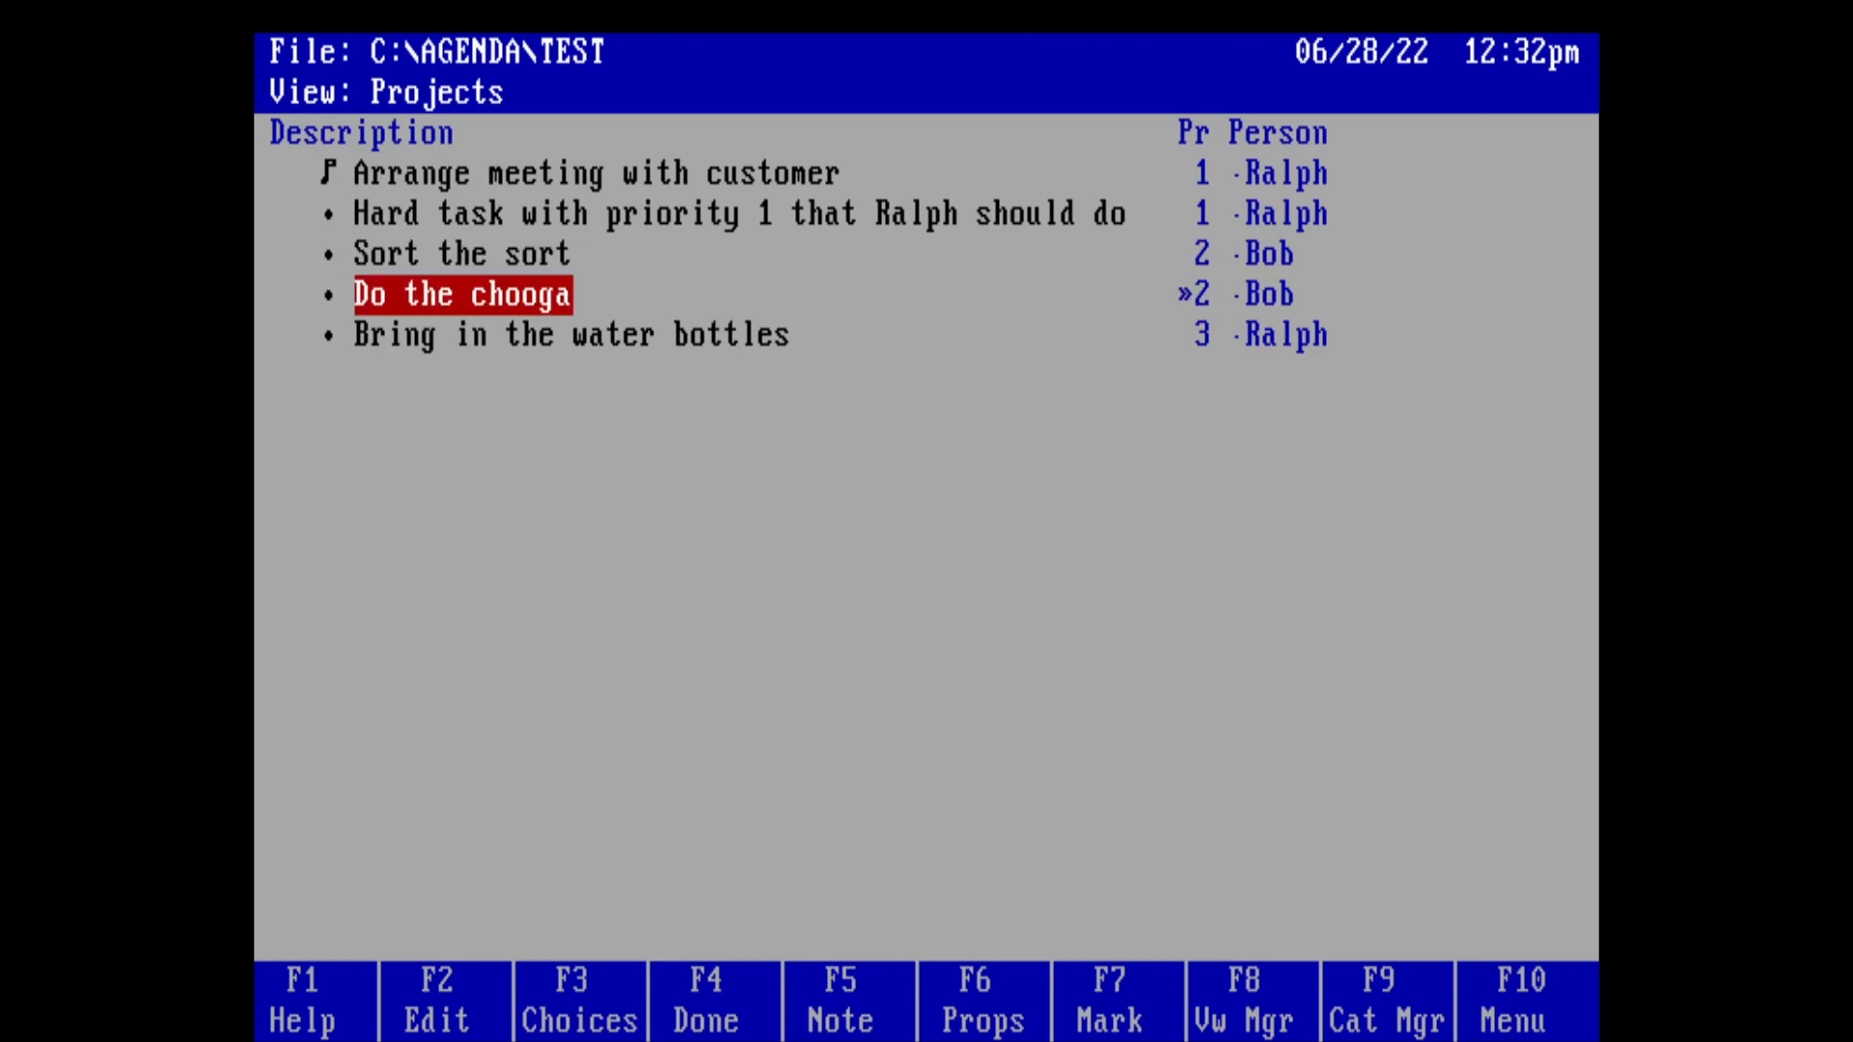
{"action": "key", "text": "Down"}
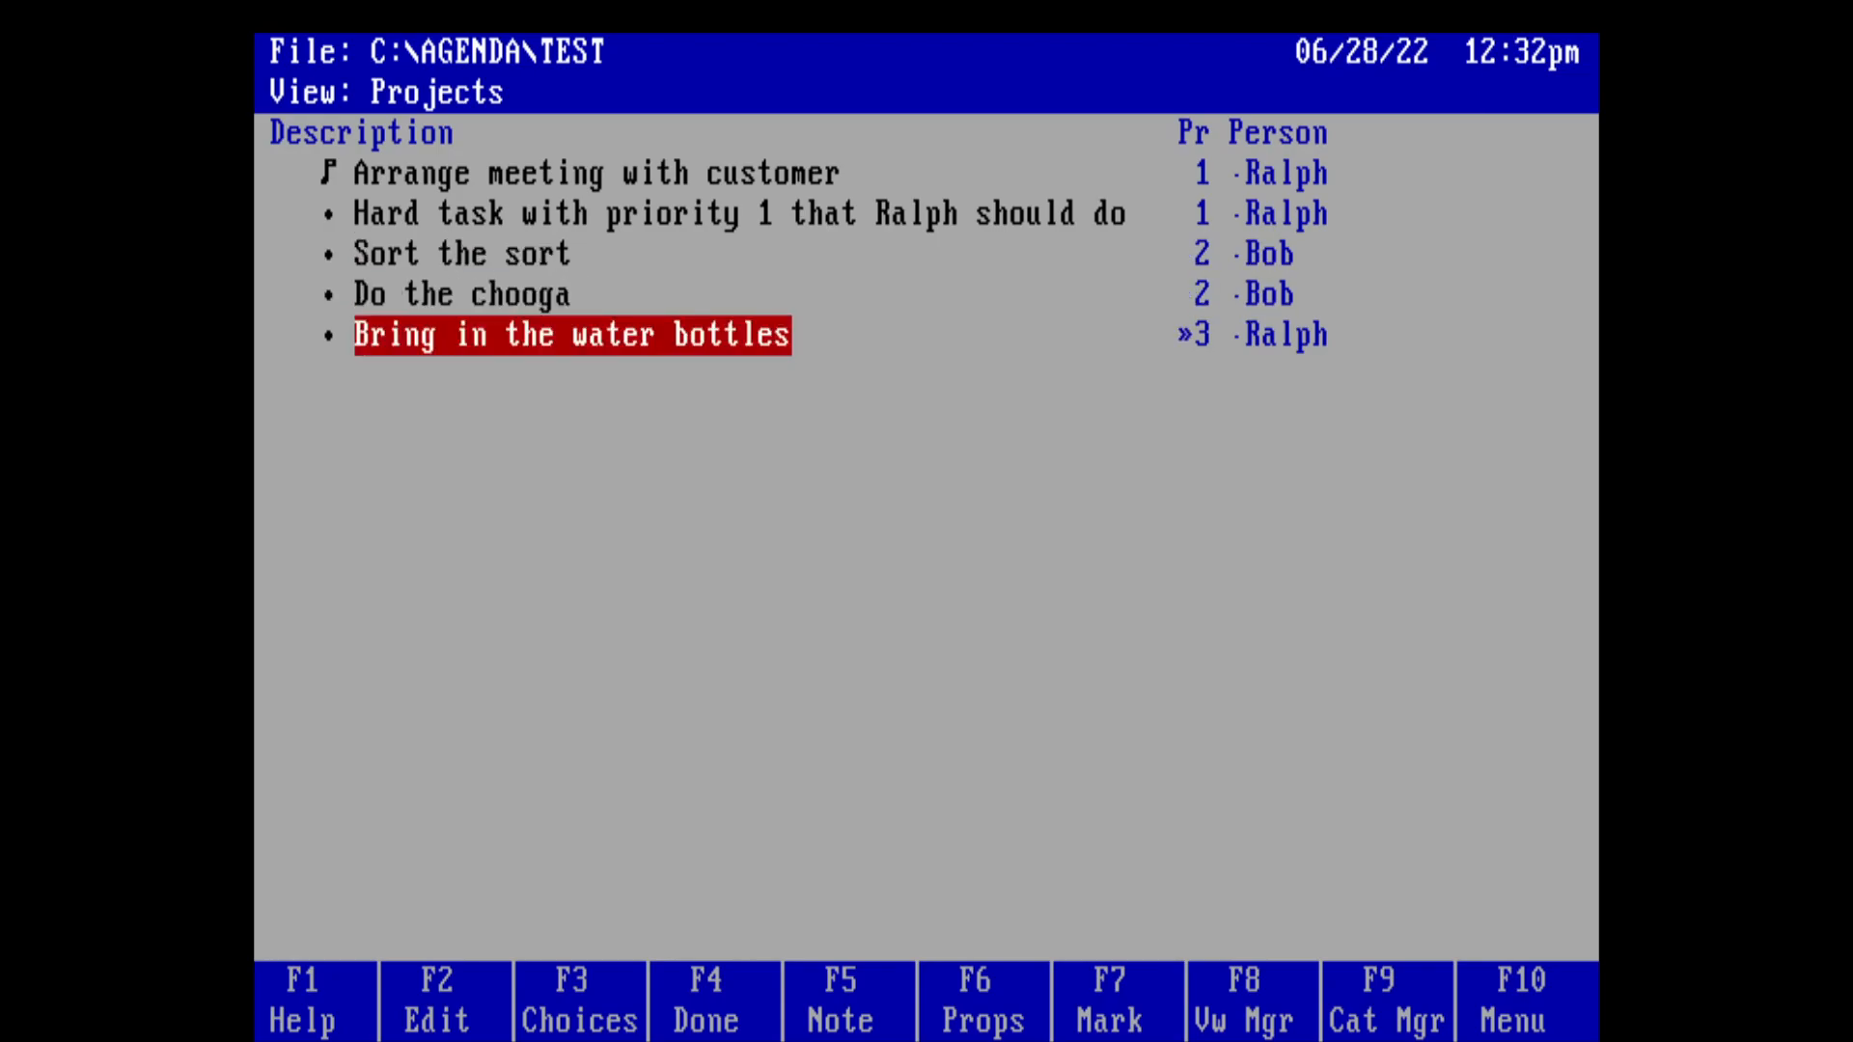
{"action": "key", "text": "Up"}
{"action": "key", "text": "Up"}
{"action": "key", "text": "Up"}
{"action": "key", "text": "Up"}
{"action": "key", "text": "Down"}
{"action": "key", "text": "Down"}
{"action": "key", "text": "Down"}
{"action": "key", "text": "Down"}
{"action": "key", "text": "Up"}
{"action": "key", "text": "Up"}
{"action": "key", "text": "Up"}
{"action": "key", "text": "Up"}
{"action": "key", "text": "Right"}
{"action": "key", "text": "Down"}
{"action": "key", "text": "Left"}
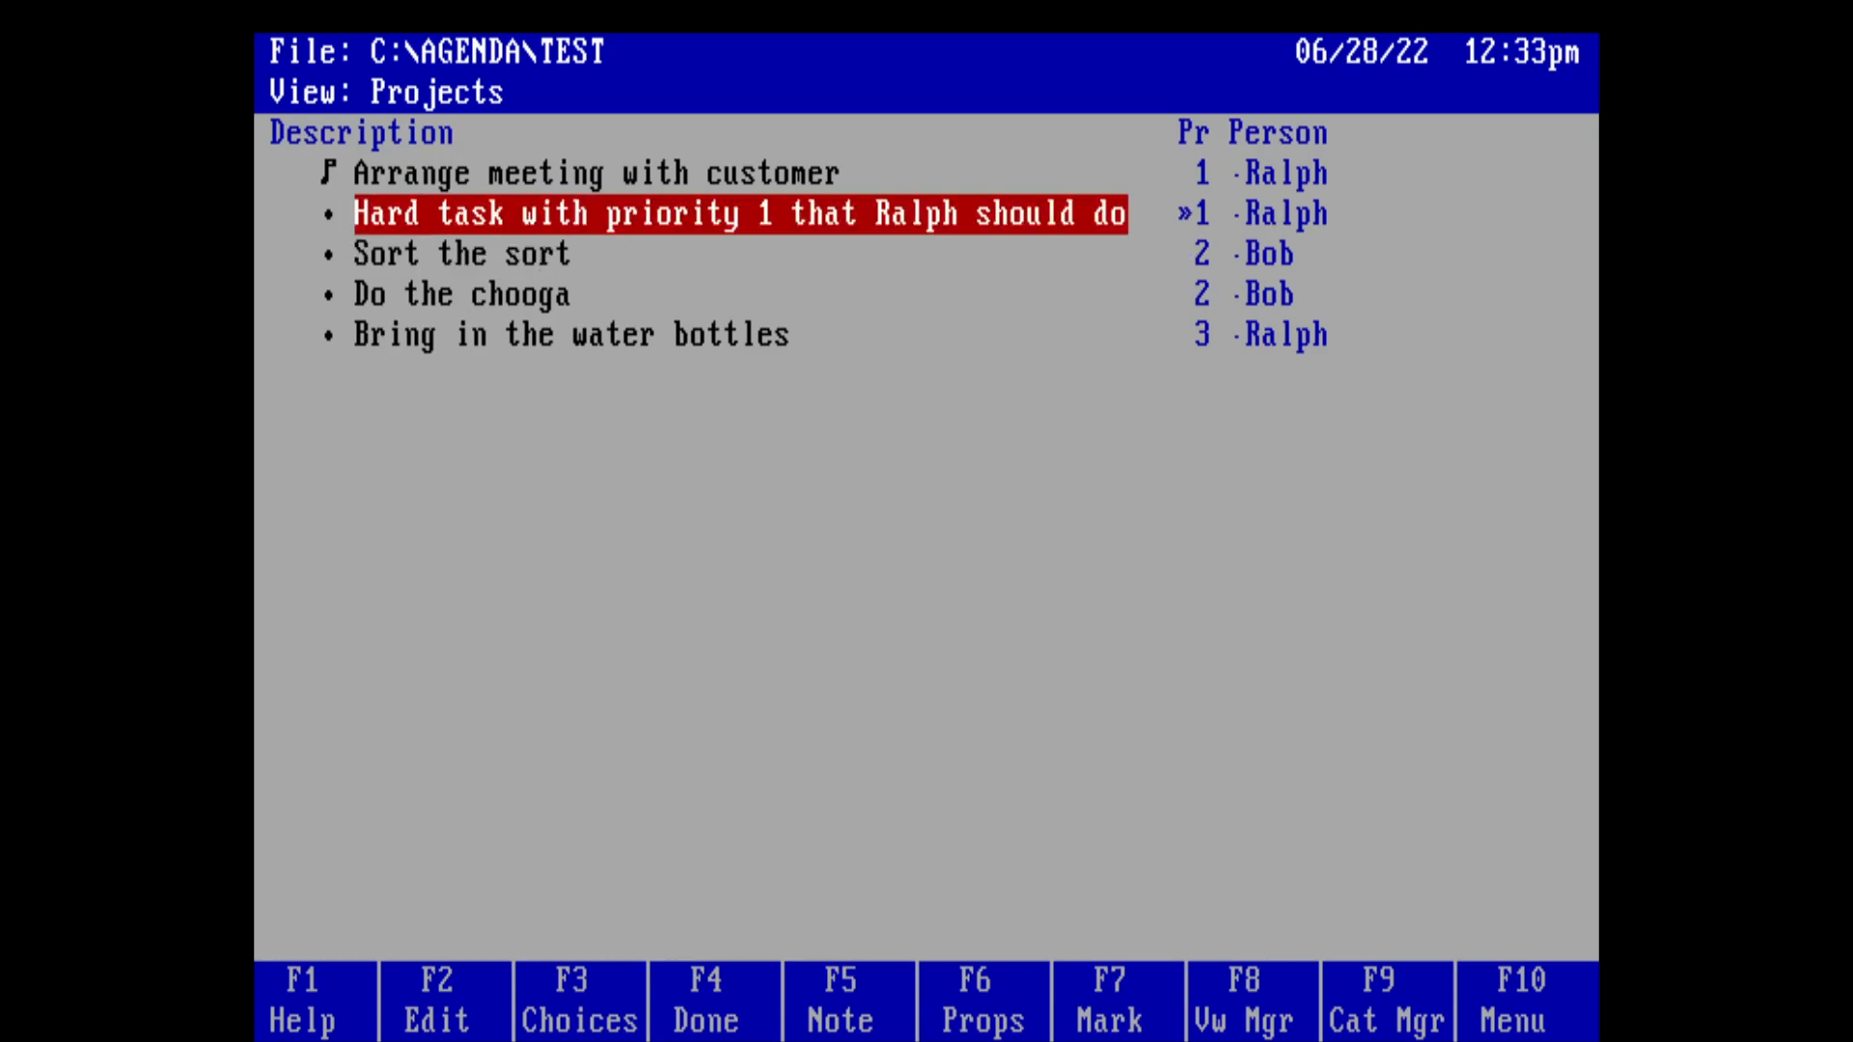
{"action": "key", "text": "Right"}
{"action": "key", "text": "Left"}
{"action": "key", "text": "Down"}
{"action": "key", "text": "Down"}
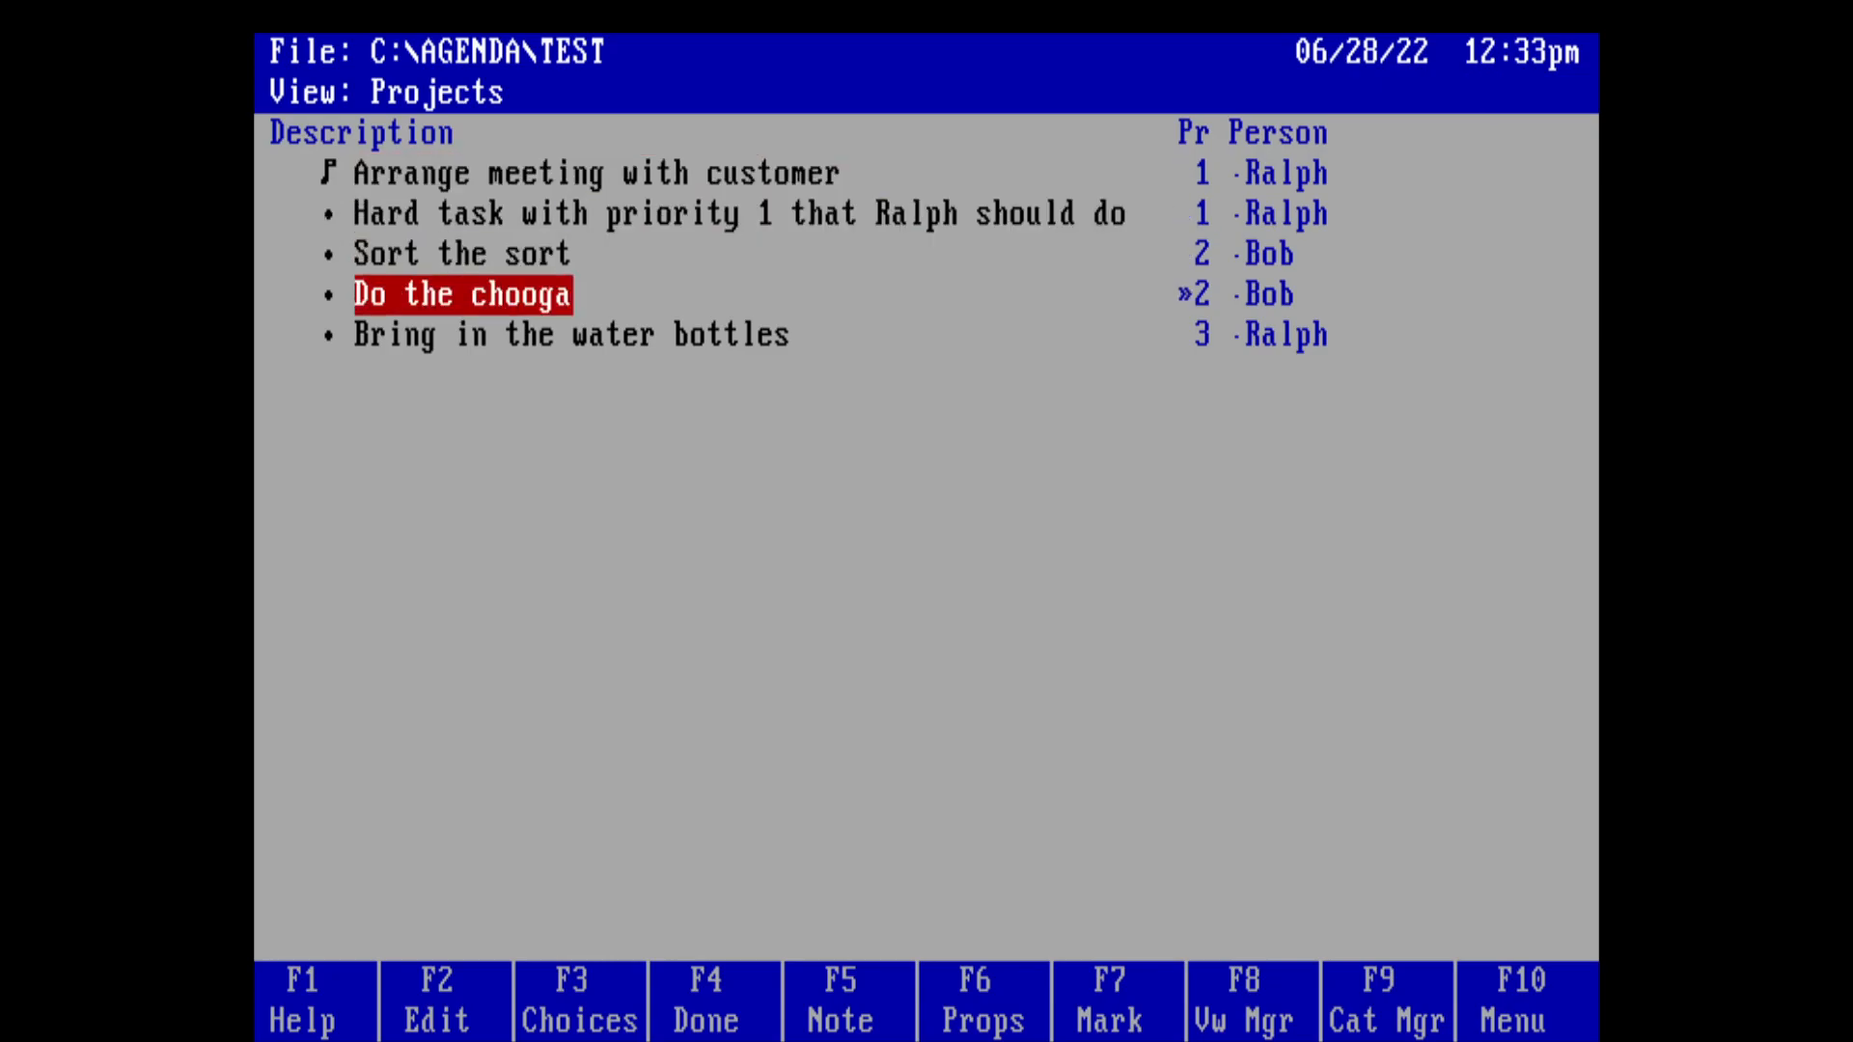
{"action": "key", "text": "Right"}
{"action": "key", "text": "Left"}
{"action": "key", "text": "Down"}
{"action": "key", "text": "Up"}
{"action": "key", "text": "Up"}
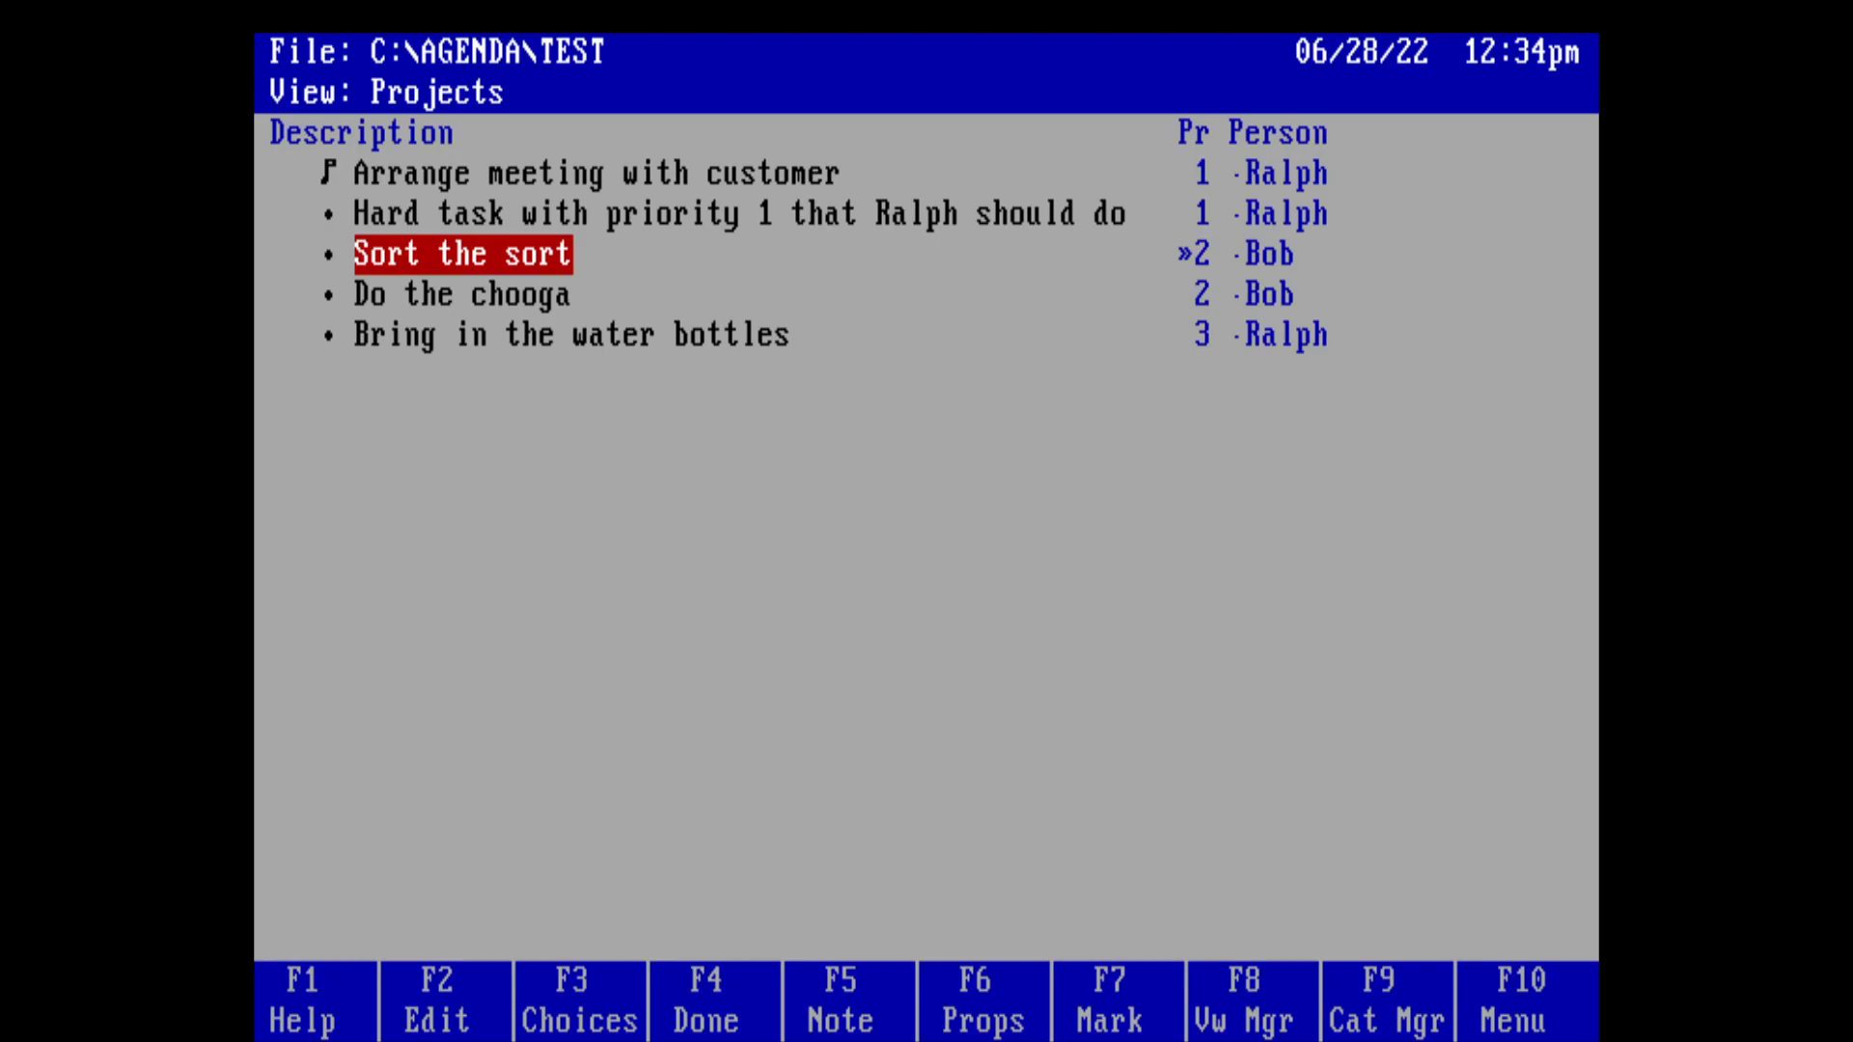
{"action": "key", "text": "Up"}
{"action": "key", "text": "Up"}
{"action": "key", "text": "Down"}
{"action": "key", "text": "Down"}
{"action": "key", "text": "Down"}
{"action": "key", "text": "Down"}
{"action": "key", "text": "Up"}
{"action": "key", "text": "Up"}
{"action": "key", "text": "Up"}
{"action": "key", "text": "Up"}
{"action": "key", "text": "Down"}
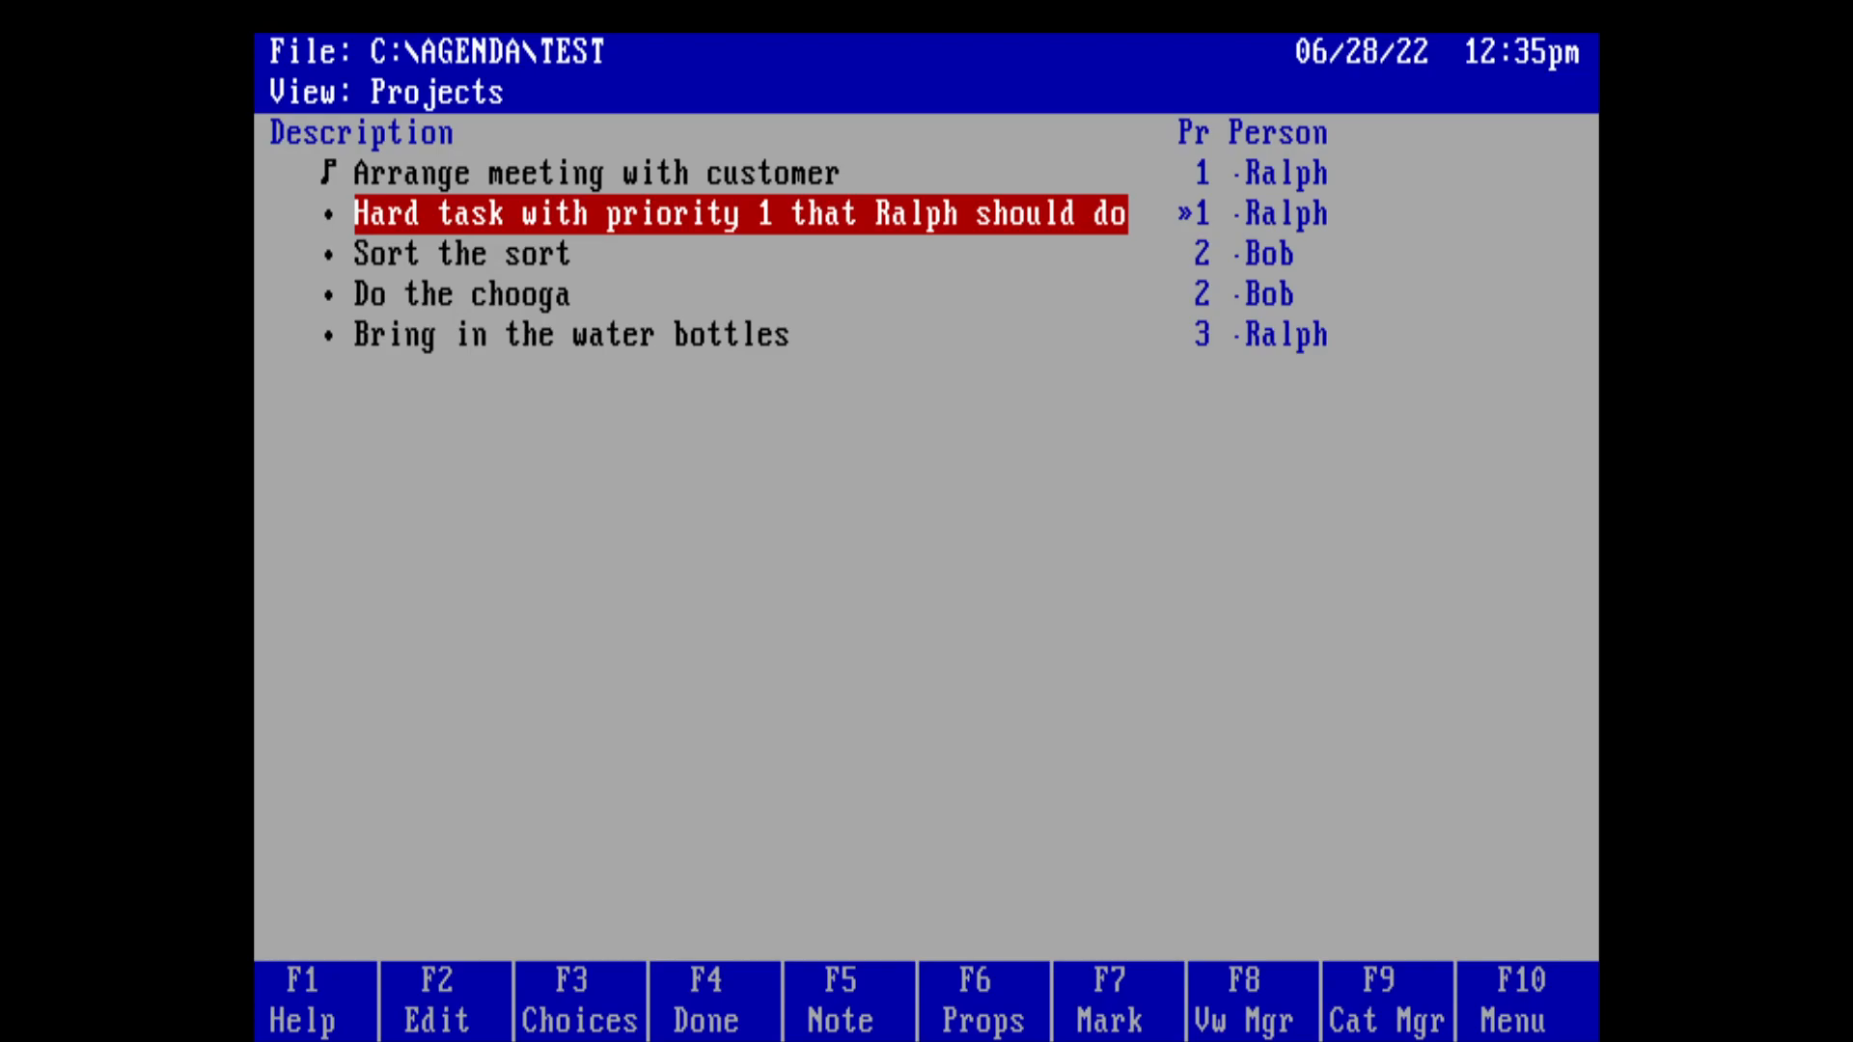
{"action": "key", "text": "Up"}
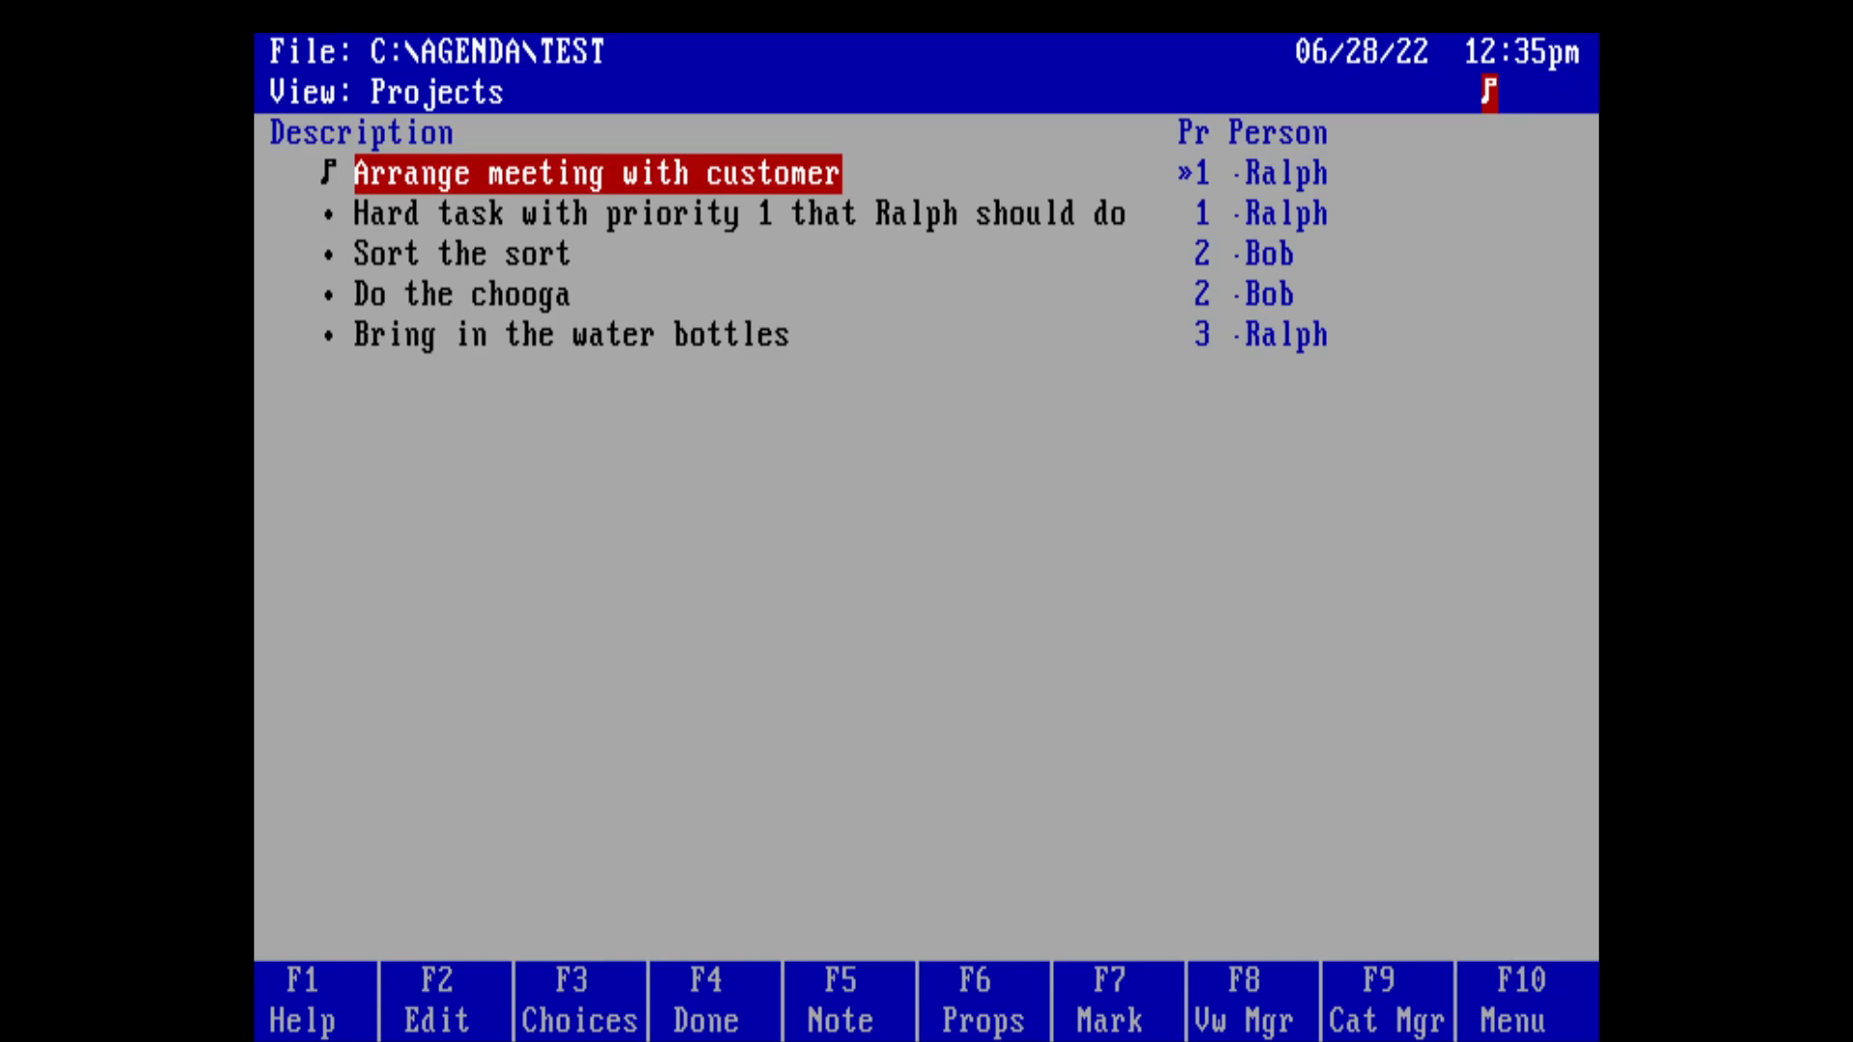
Step: Try to add a standard view named Expenses, looking over its sorting and section settings, and return to the Projects view
{"action": "key", "text": "F8"}
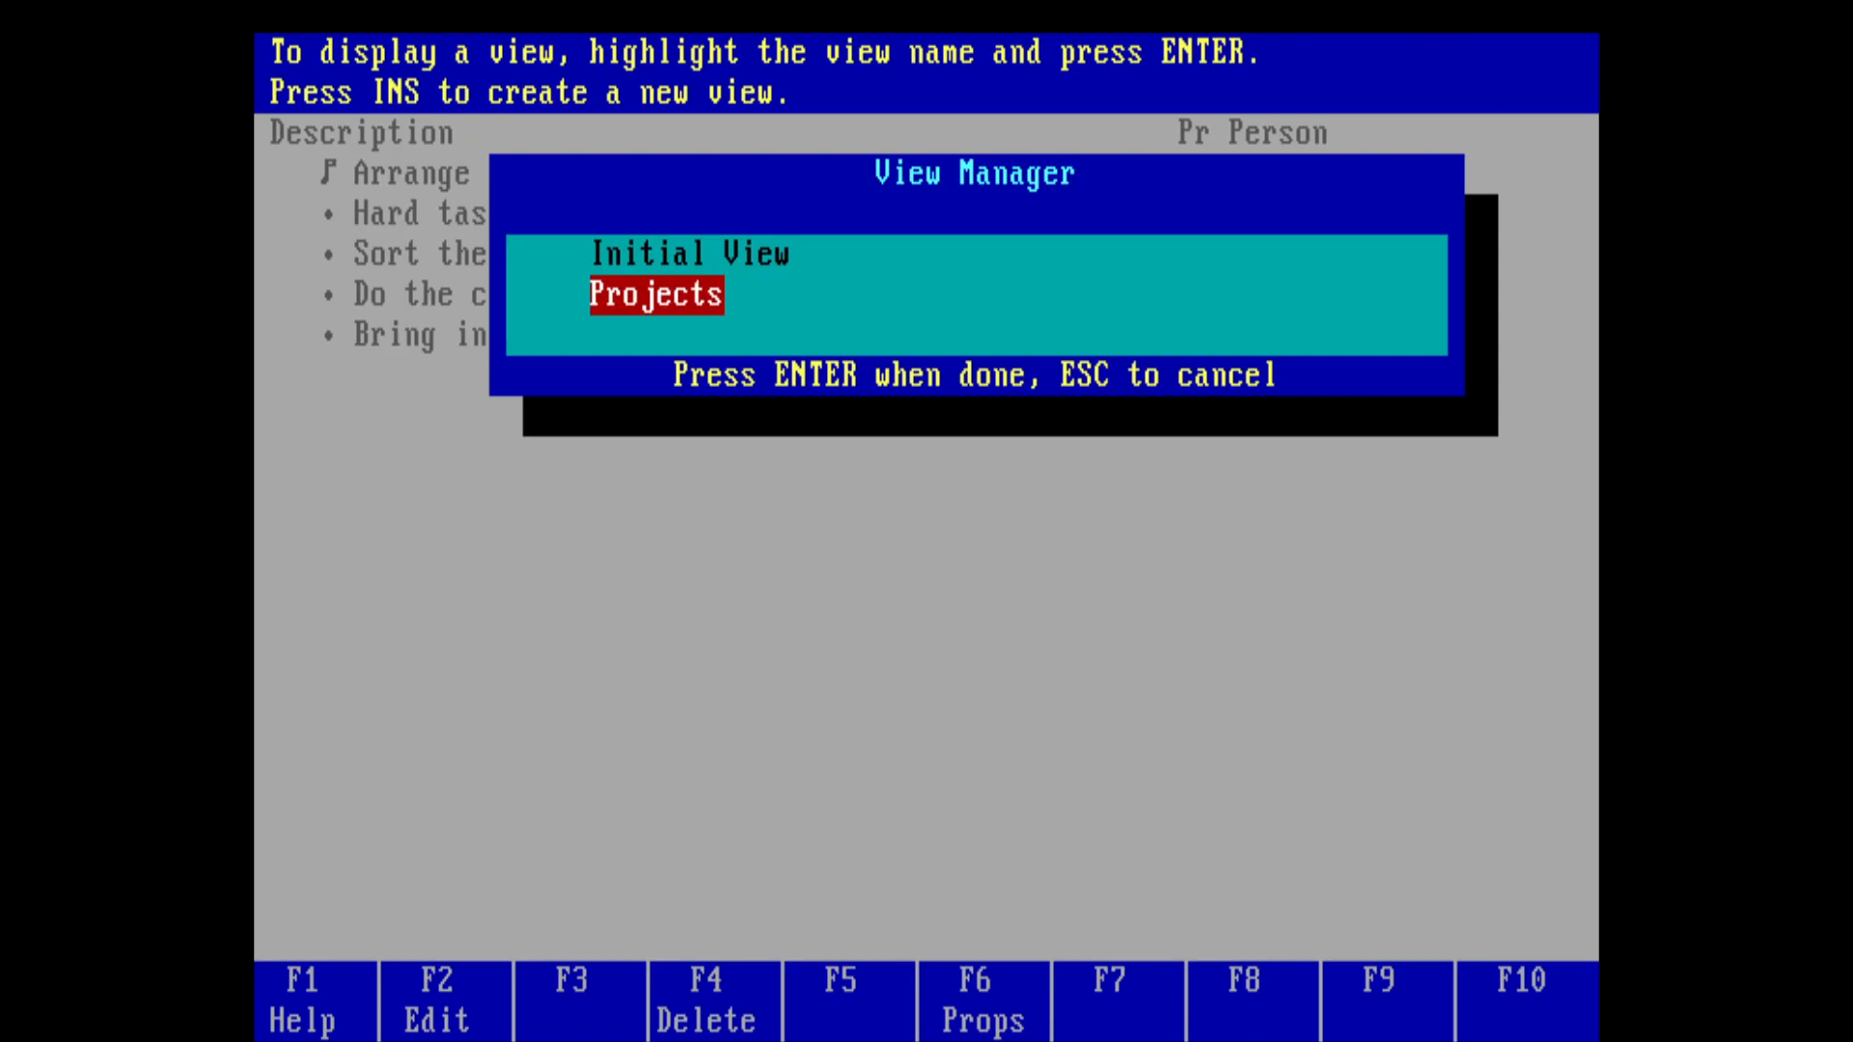
{"action": "key", "text": "Insert"}
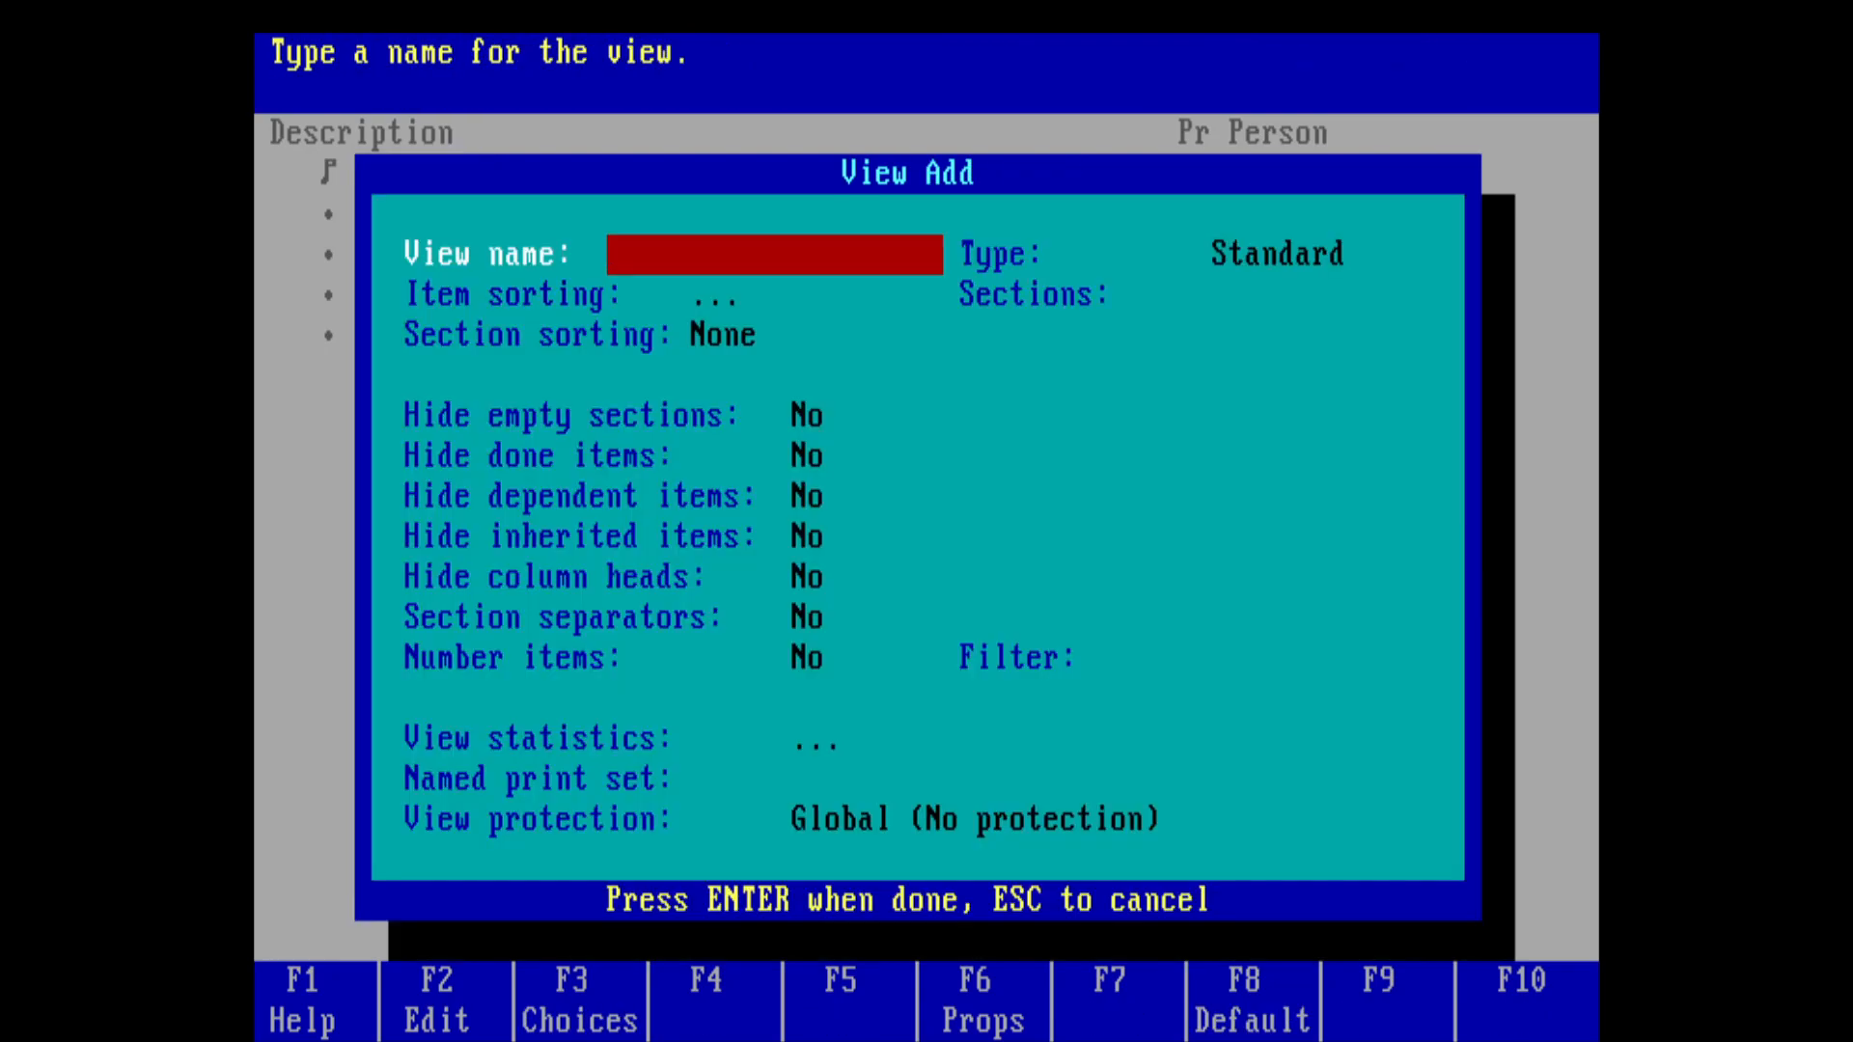
{"action": "type", "text": "Expenses"}
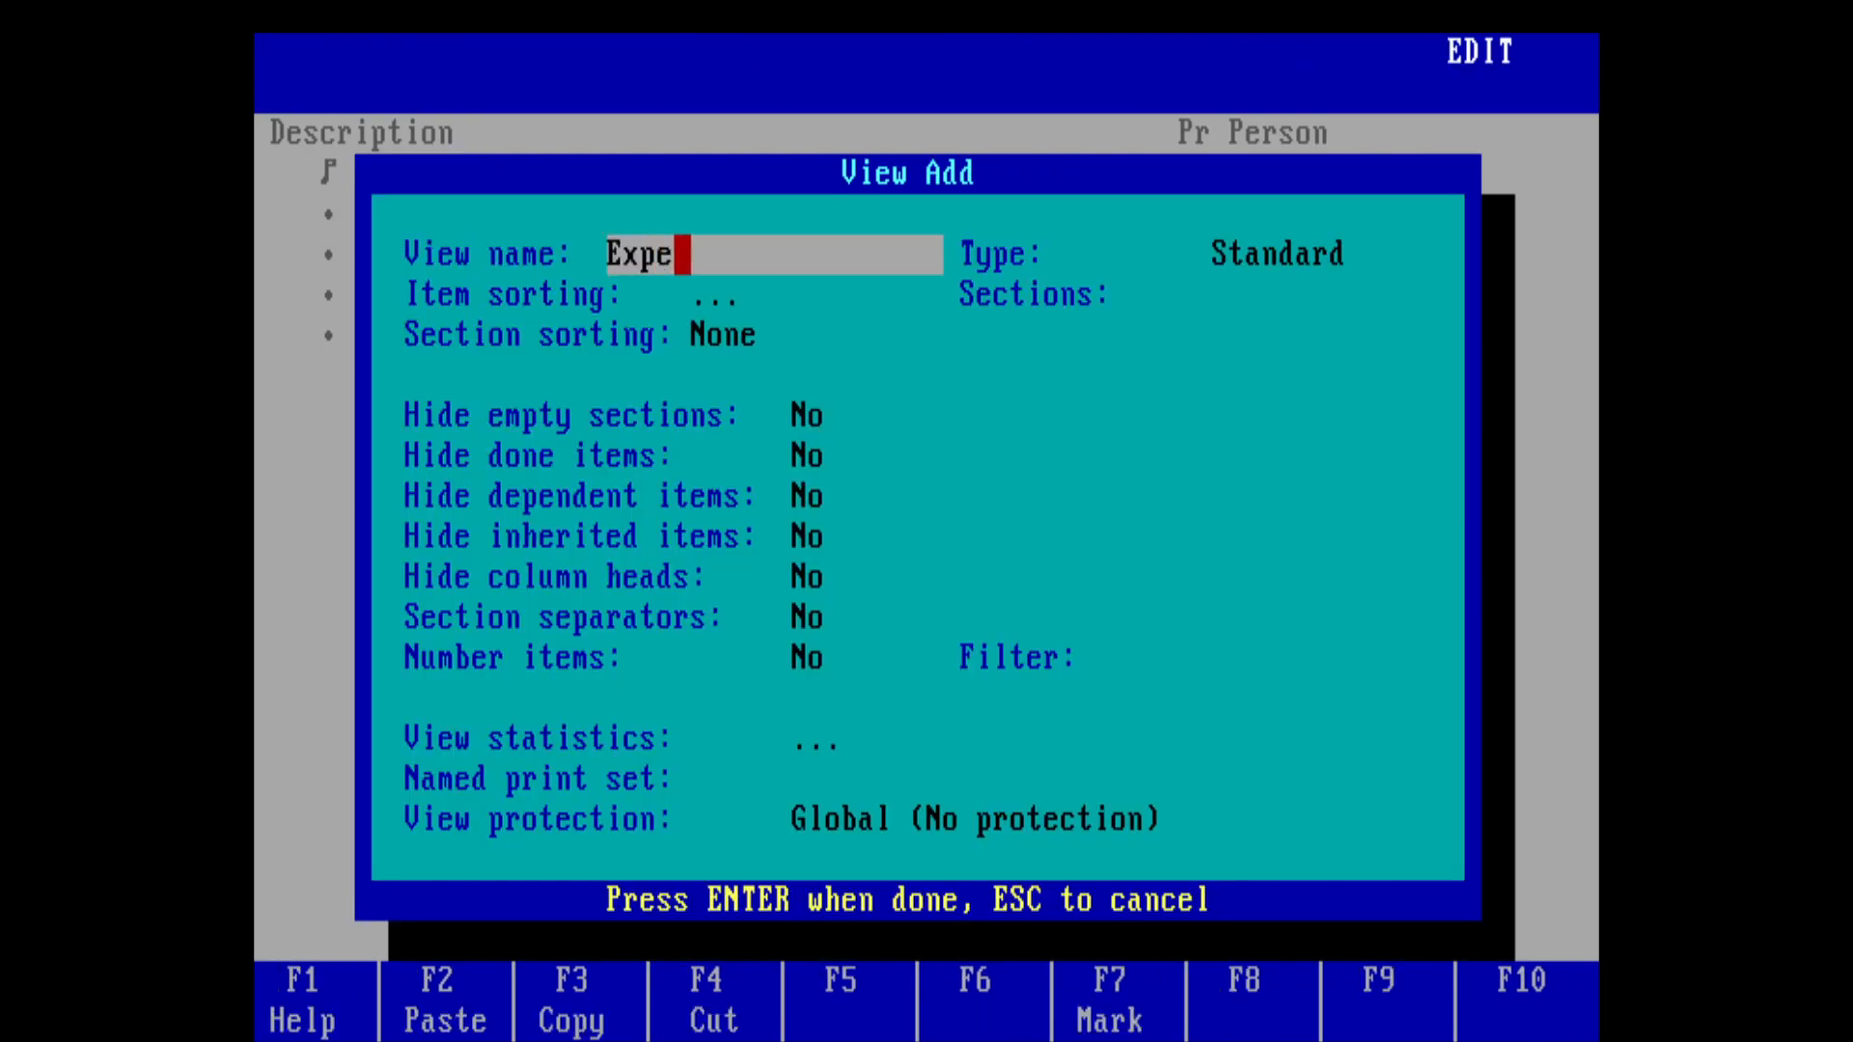
{"action": "key", "text": "BackSpace"}
{"action": "type", "text": "ses"}
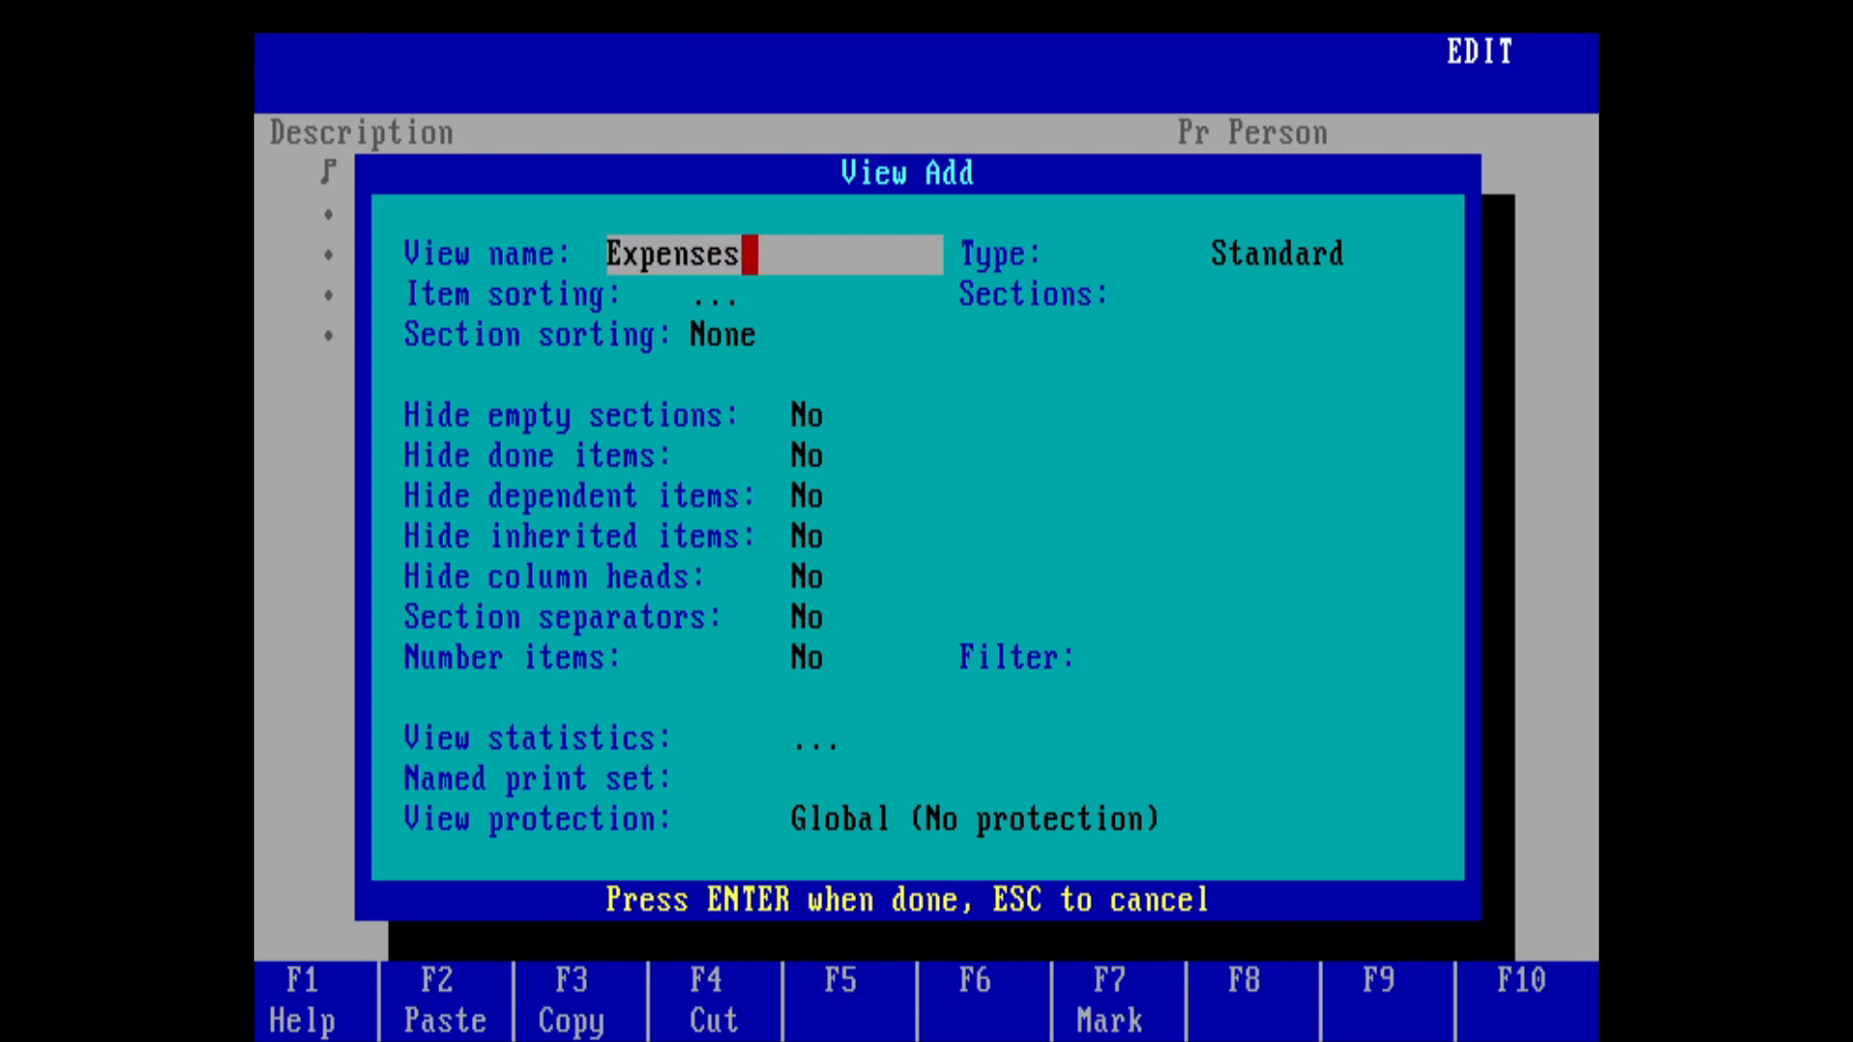
{"action": "key", "text": "Return"}
{"action": "key", "text": "Right"}
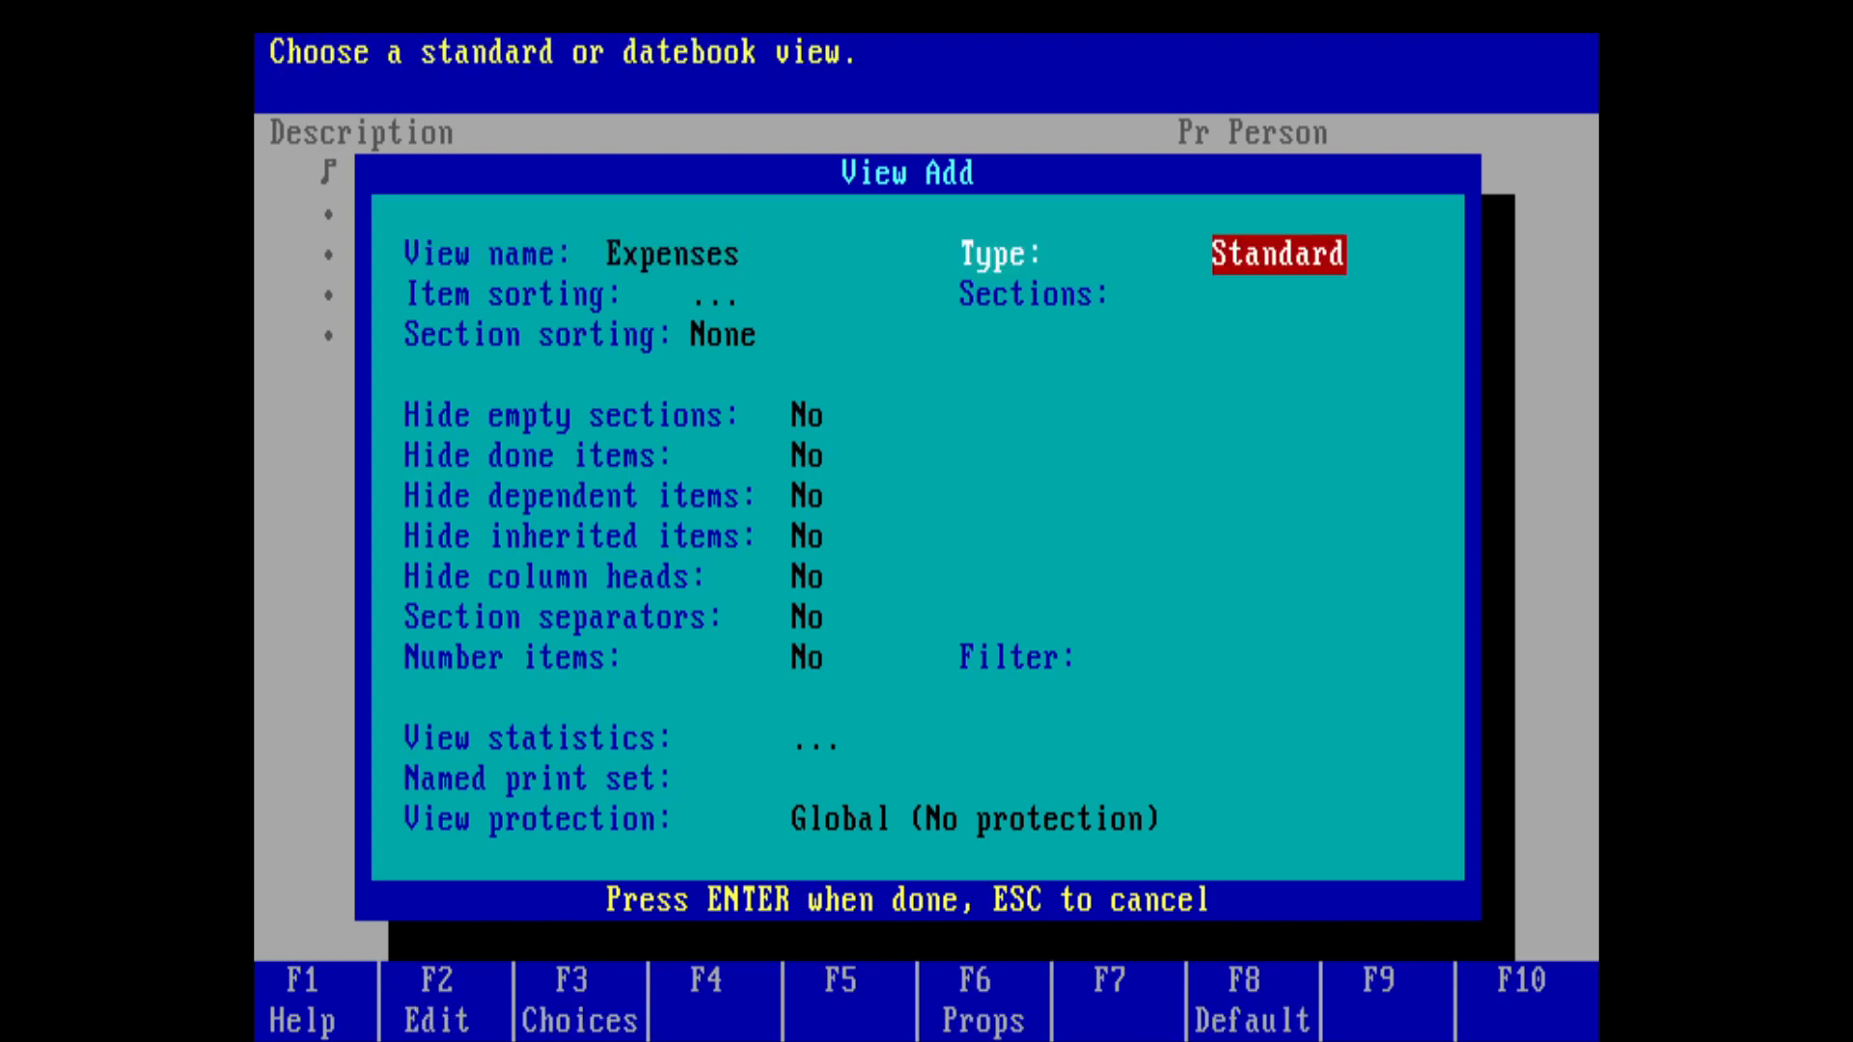
{"action": "key", "text": "Down"}
{"action": "key", "text": "Left"}
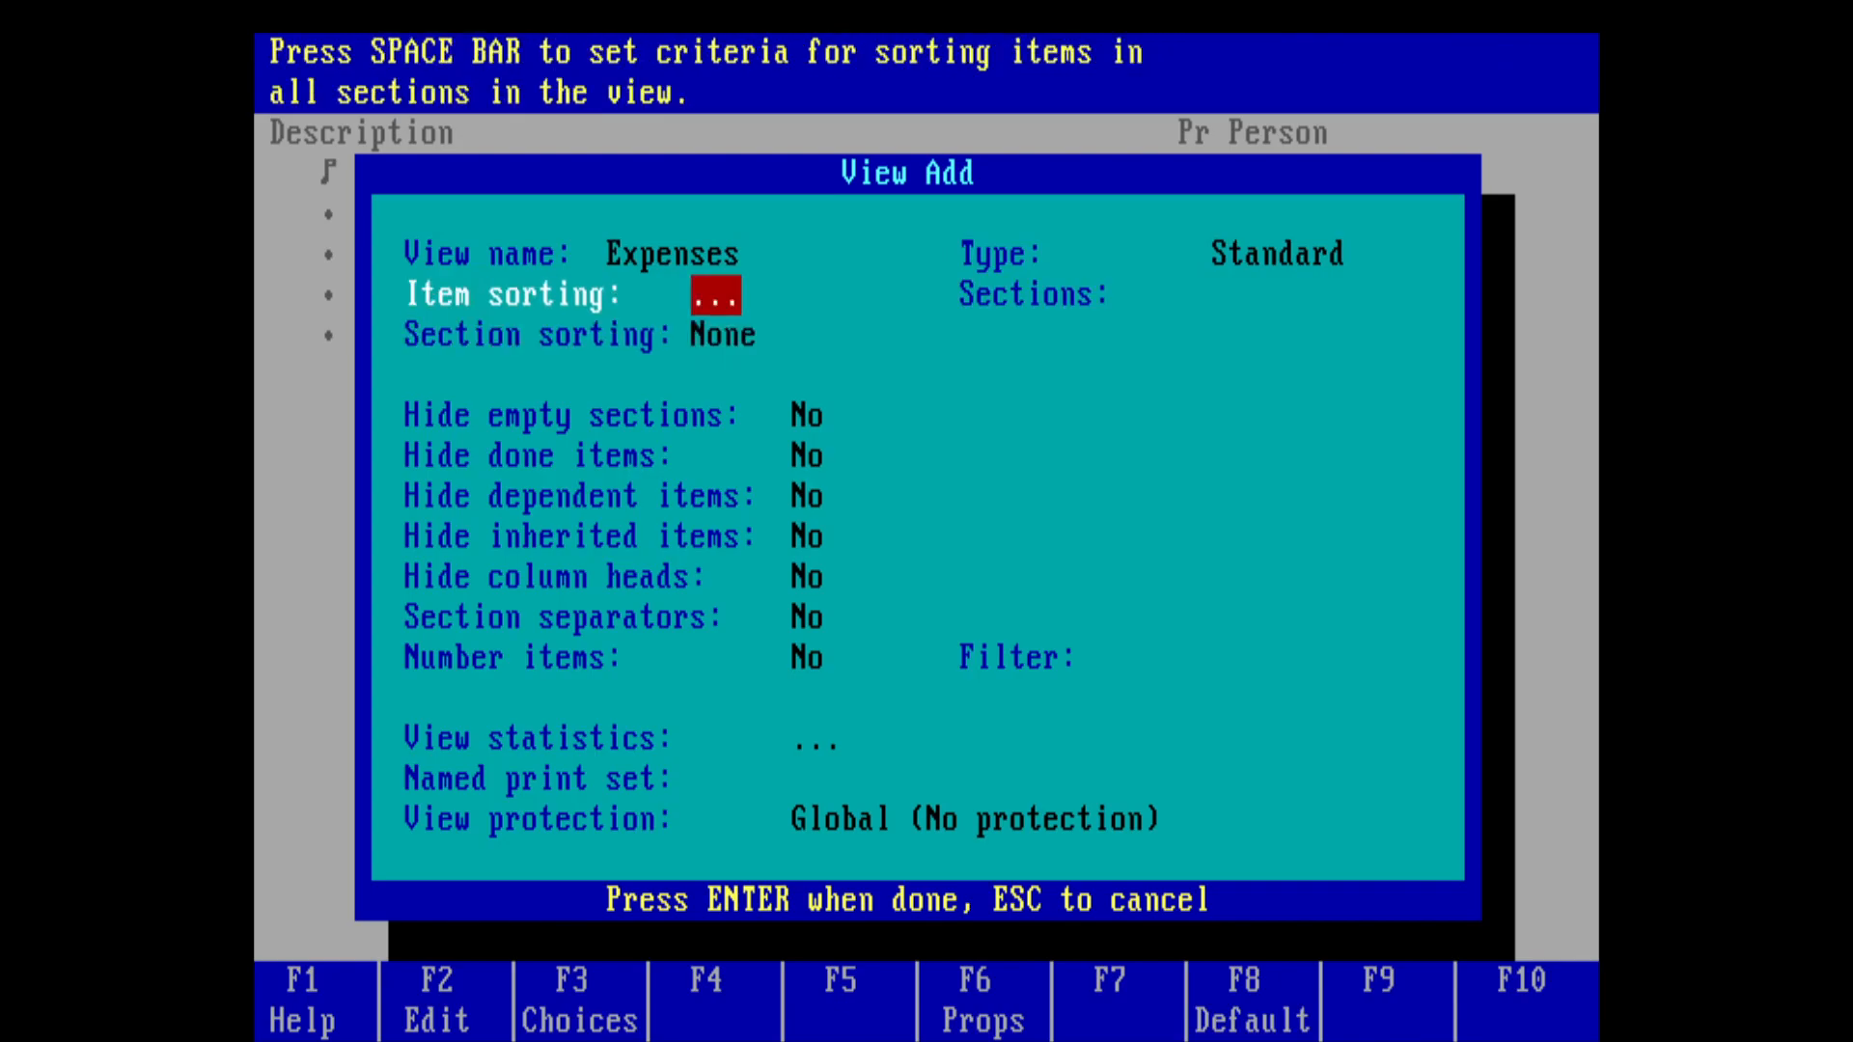
{"action": "key", "text": "Down"}
{"action": "key", "text": "Right"}
{"action": "key", "text": "Left"}
{"action": "key", "text": "Right"}
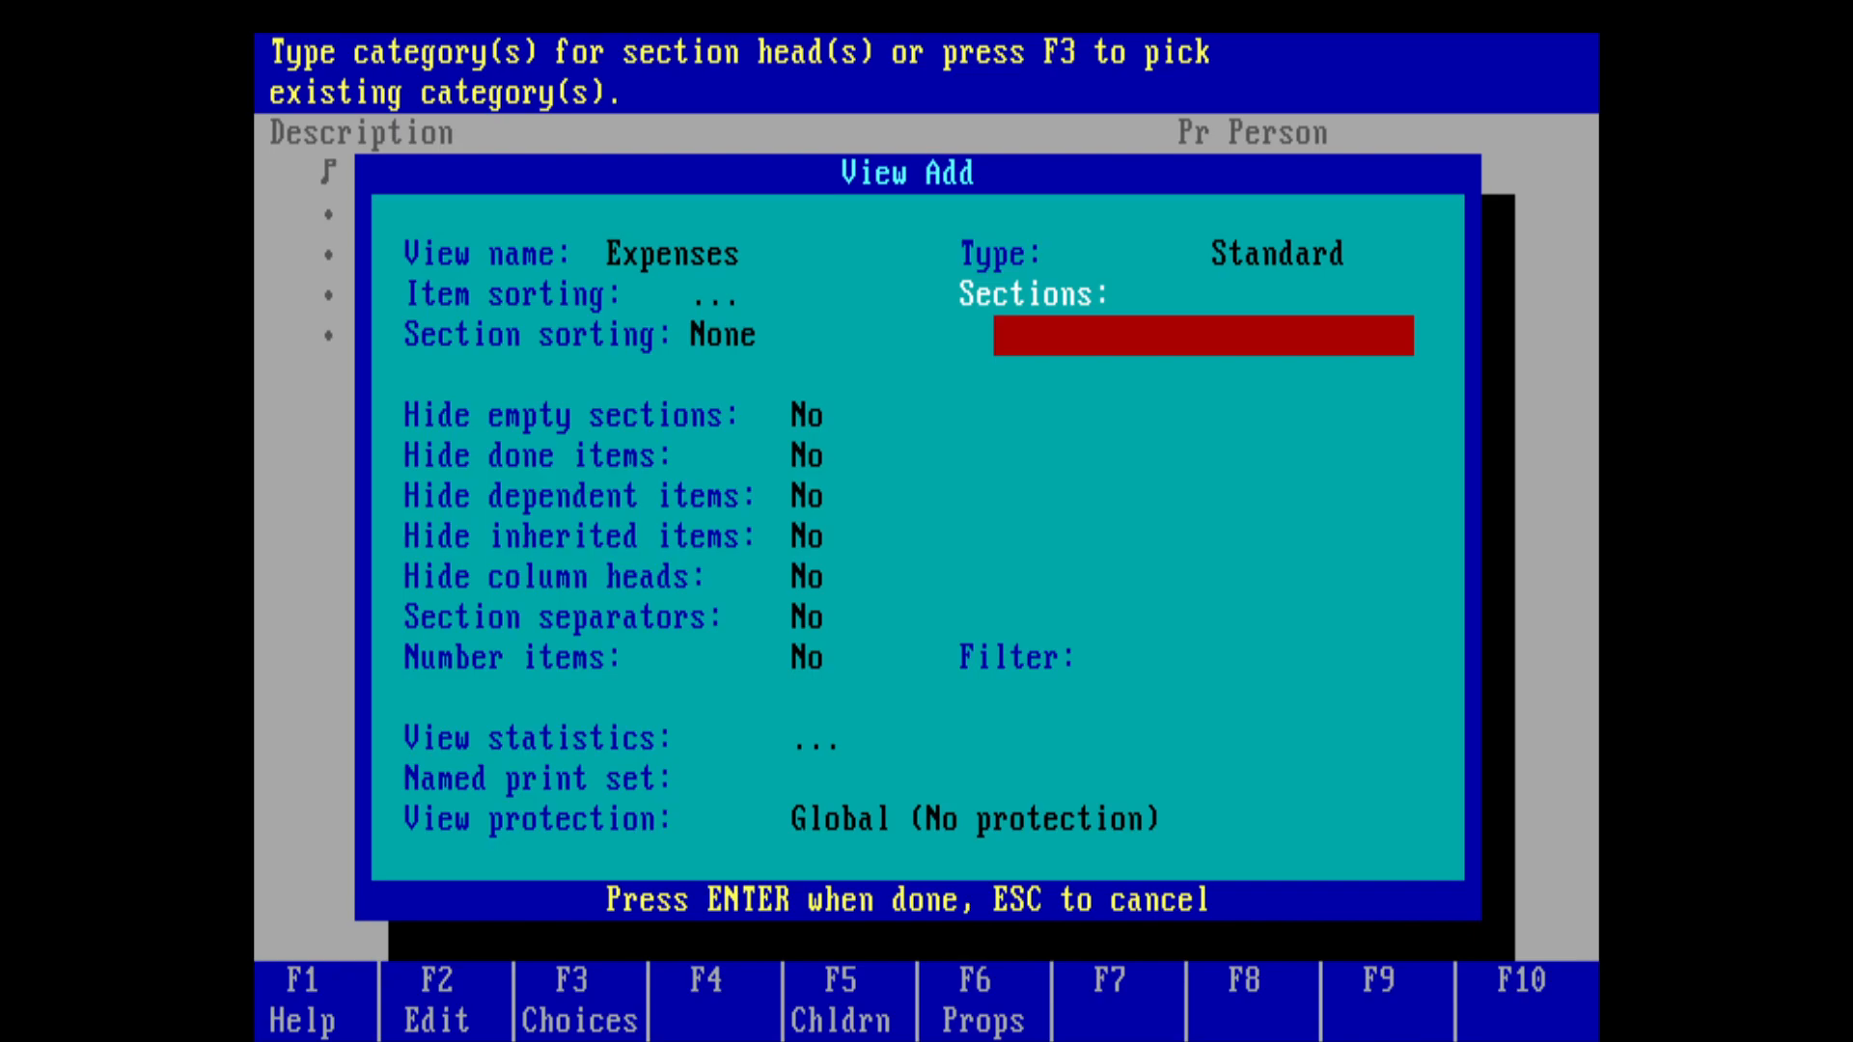
{"action": "key", "text": "Left"}
{"action": "key", "text": "Right"}
{"action": "key", "text": "Left"}
{"action": "key", "text": "Escape"}
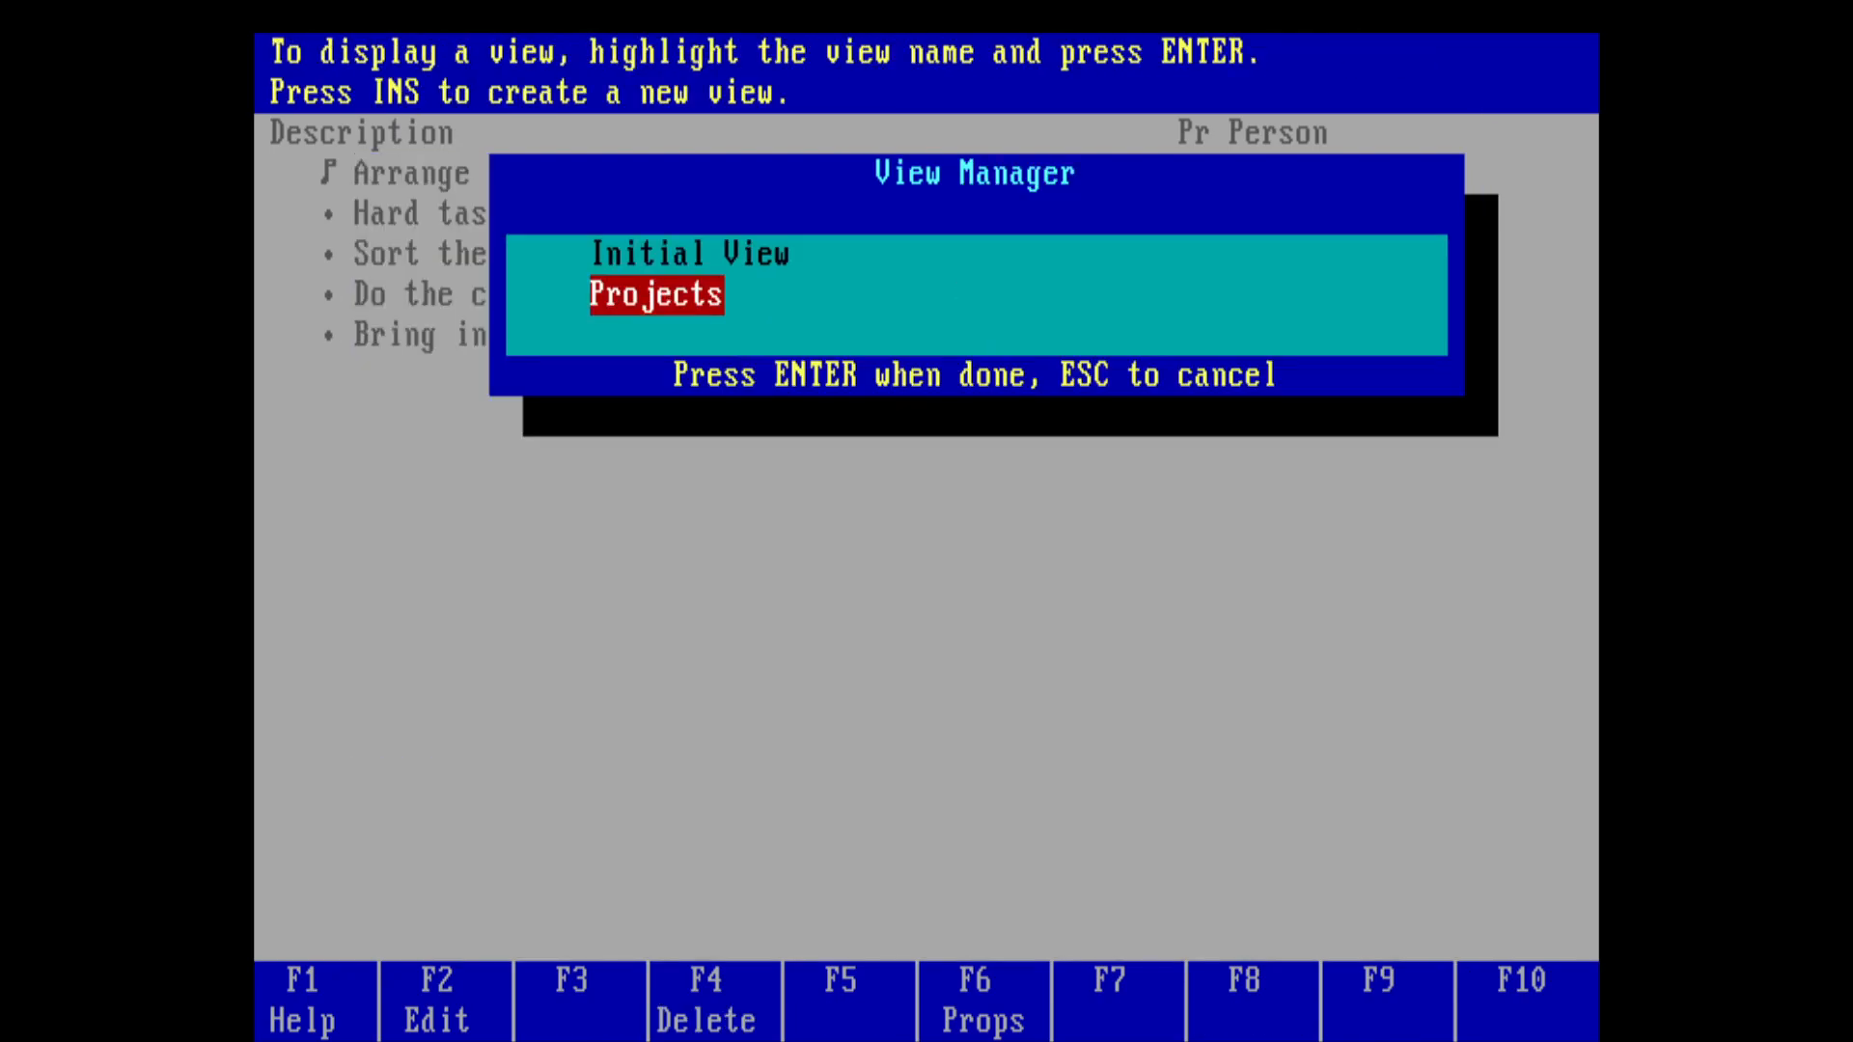
{"action": "key", "text": "Up"}
{"action": "key", "text": "Down"}
{"action": "key", "text": "Return"}
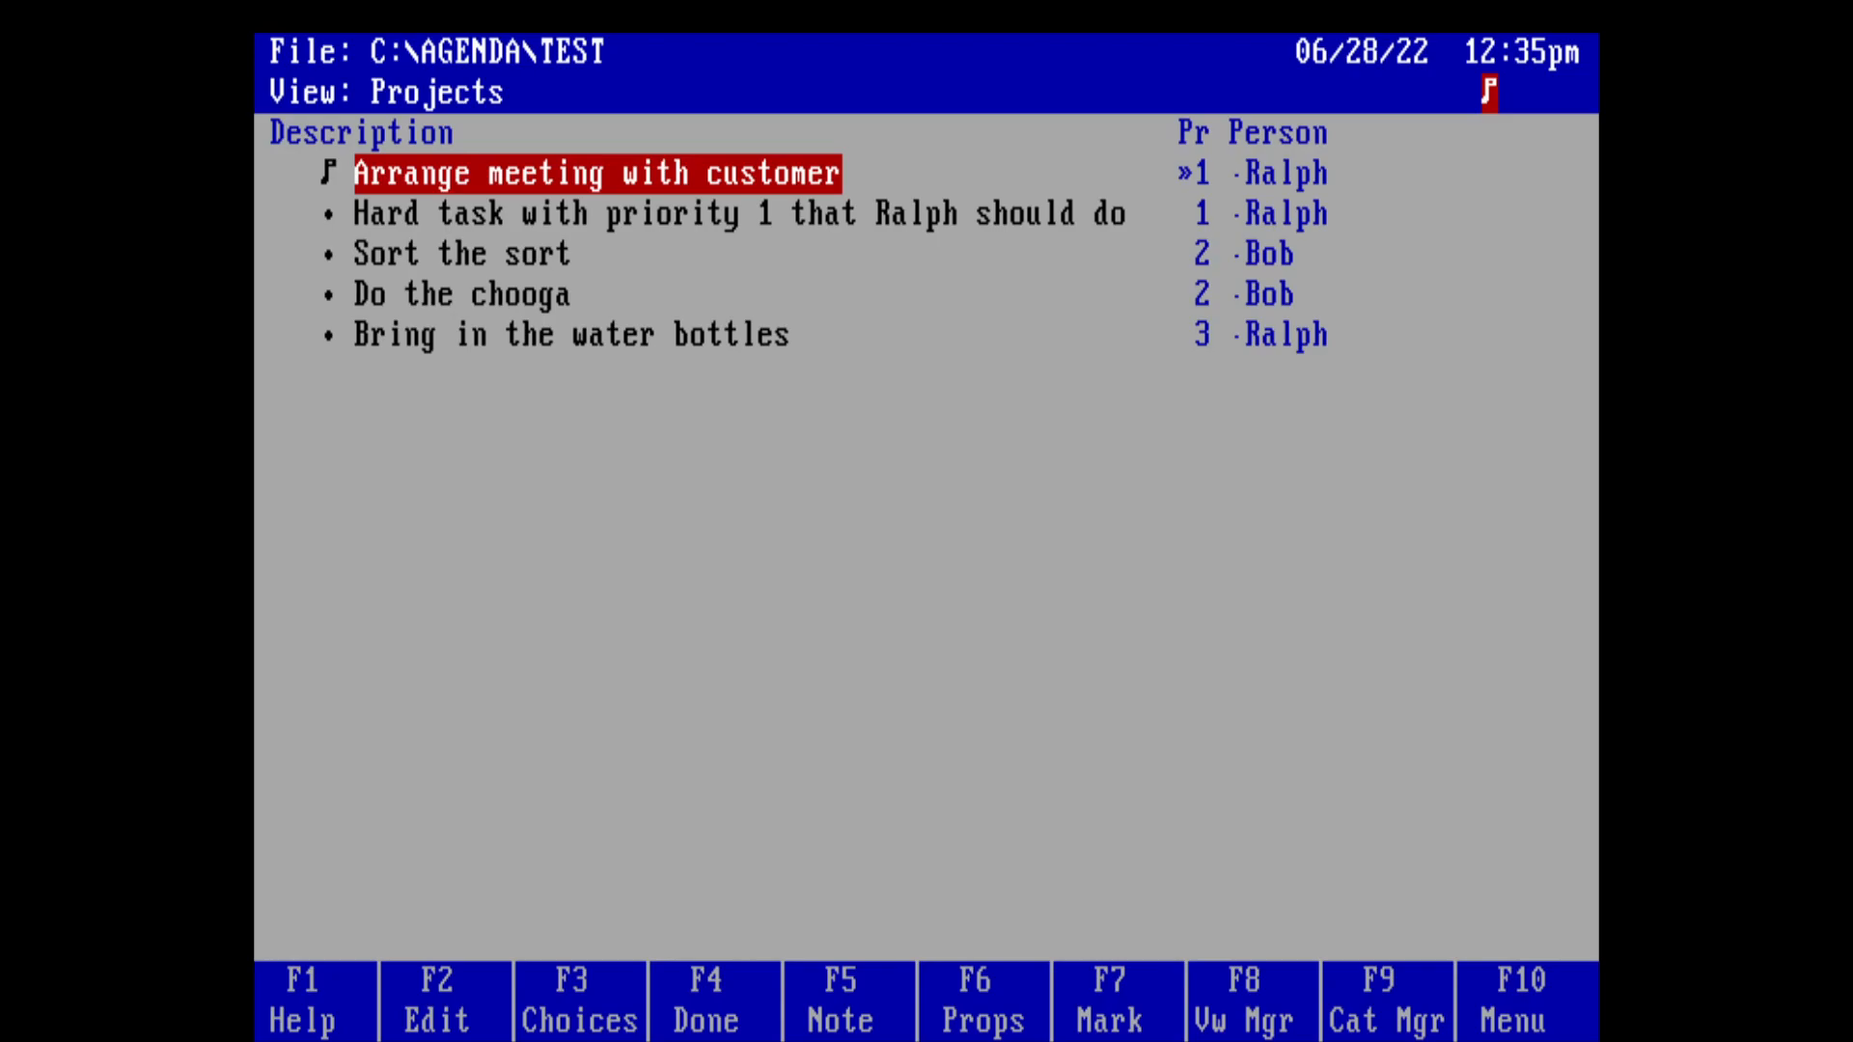
Step: Examine the category hierarchy of the TEST file in the Category Manager, and return to the Projects view
{"action": "key", "text": "F9"}
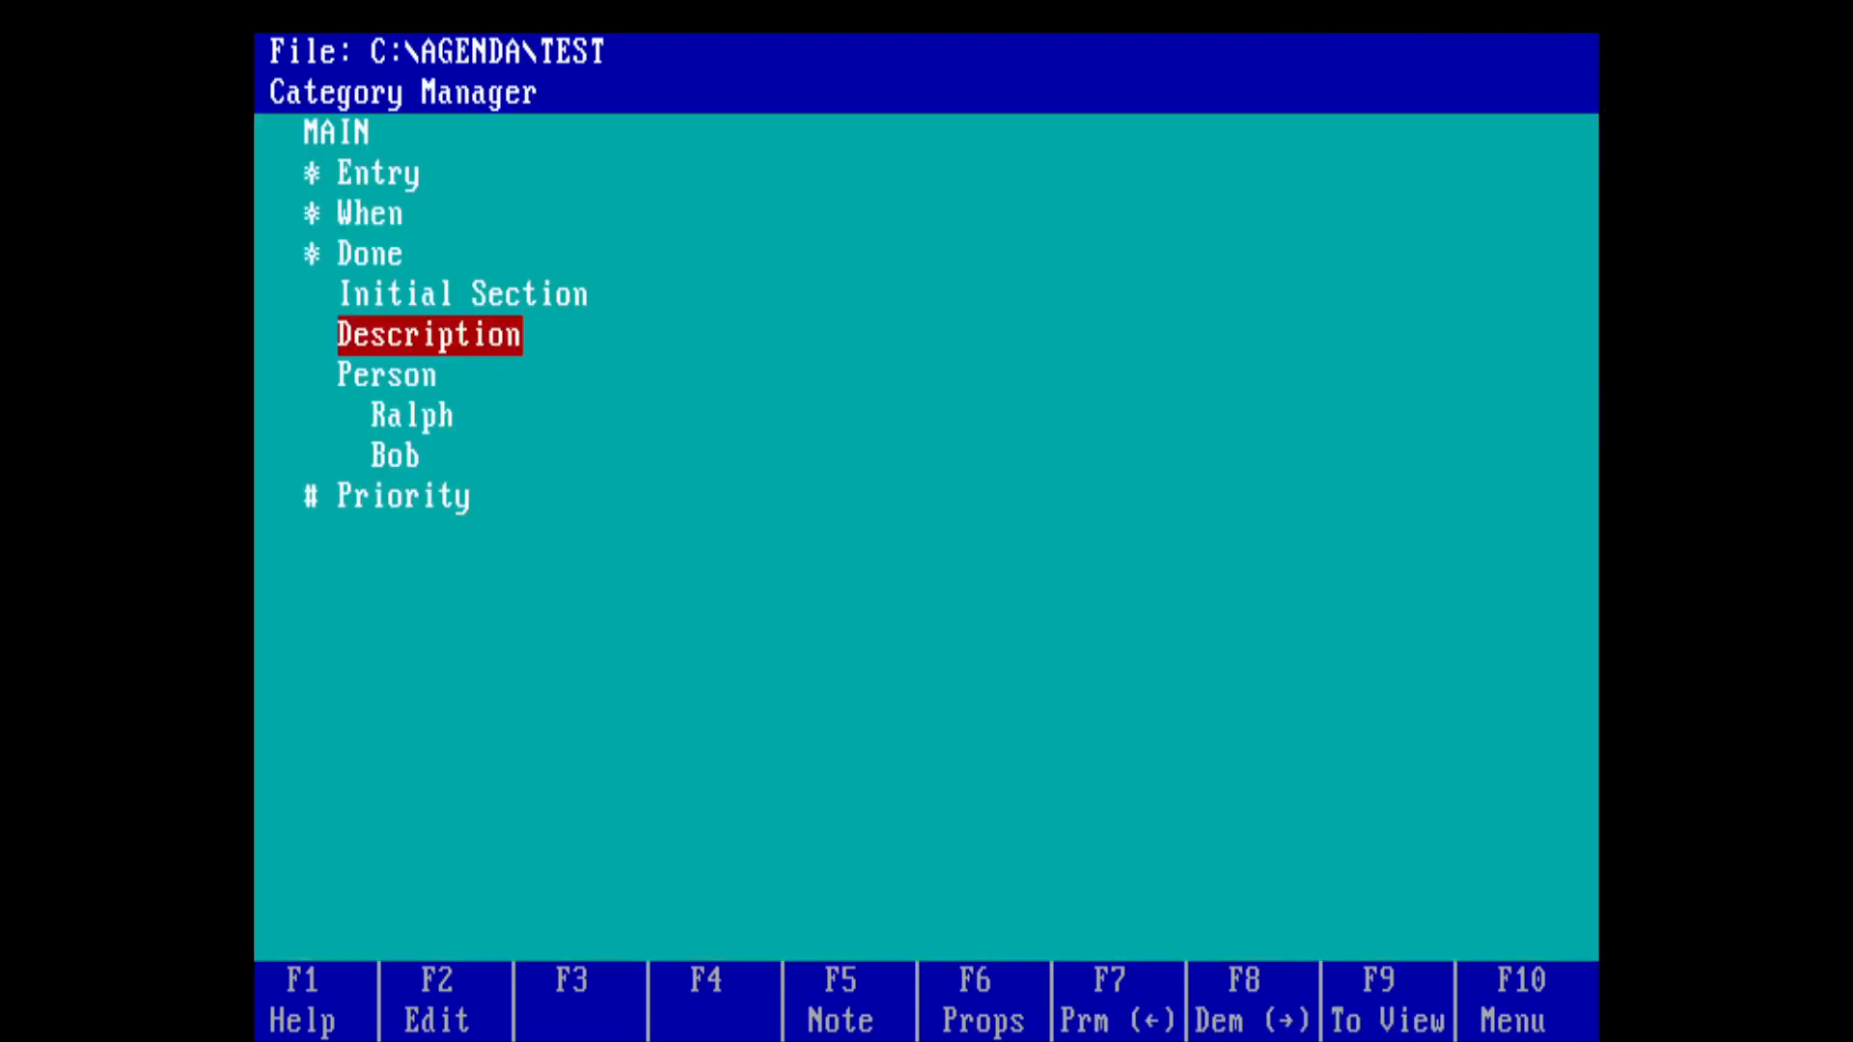
{"action": "key", "text": "Up"}
{"action": "key", "text": "Up"}
{"action": "key", "text": "Down"}
{"action": "key", "text": "Down"}
{"action": "key", "text": "Down"}
{"action": "key", "text": "Down"}
{"action": "key", "text": "Down"}
{"action": "key", "text": "Down"}
{"action": "key", "text": "Up"}
{"action": "key", "text": "Up"}
{"action": "key", "text": "Up"}
{"action": "key", "text": "Up"}
{"action": "key", "text": "Up"}
{"action": "key", "text": "Down"}
{"action": "key", "text": "Up"}
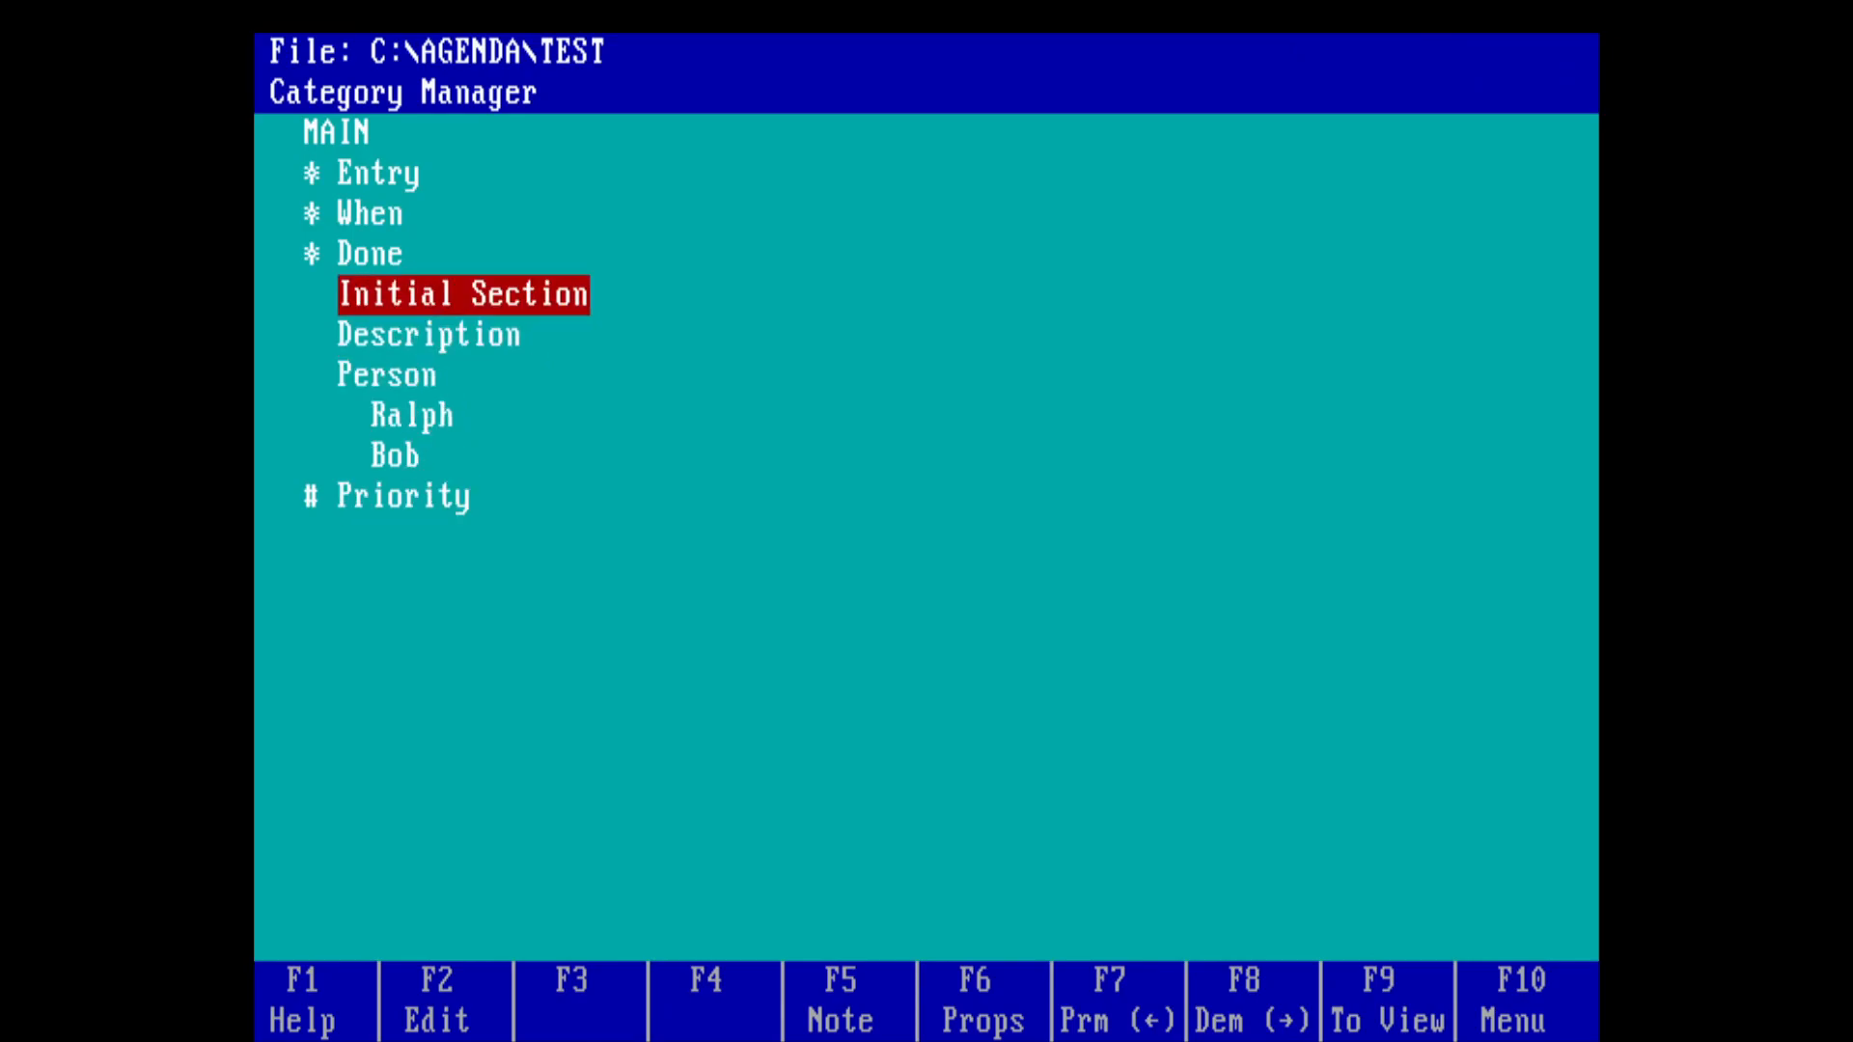
{"action": "key", "text": "Up"}
{"action": "key", "text": "Down"}
{"action": "key", "text": "Up"}
{"action": "key", "text": "Up"}
{"action": "key", "text": "Down"}
{"action": "key", "text": "Down"}
{"action": "key", "text": "Down"}
{"action": "key", "text": "Down"}
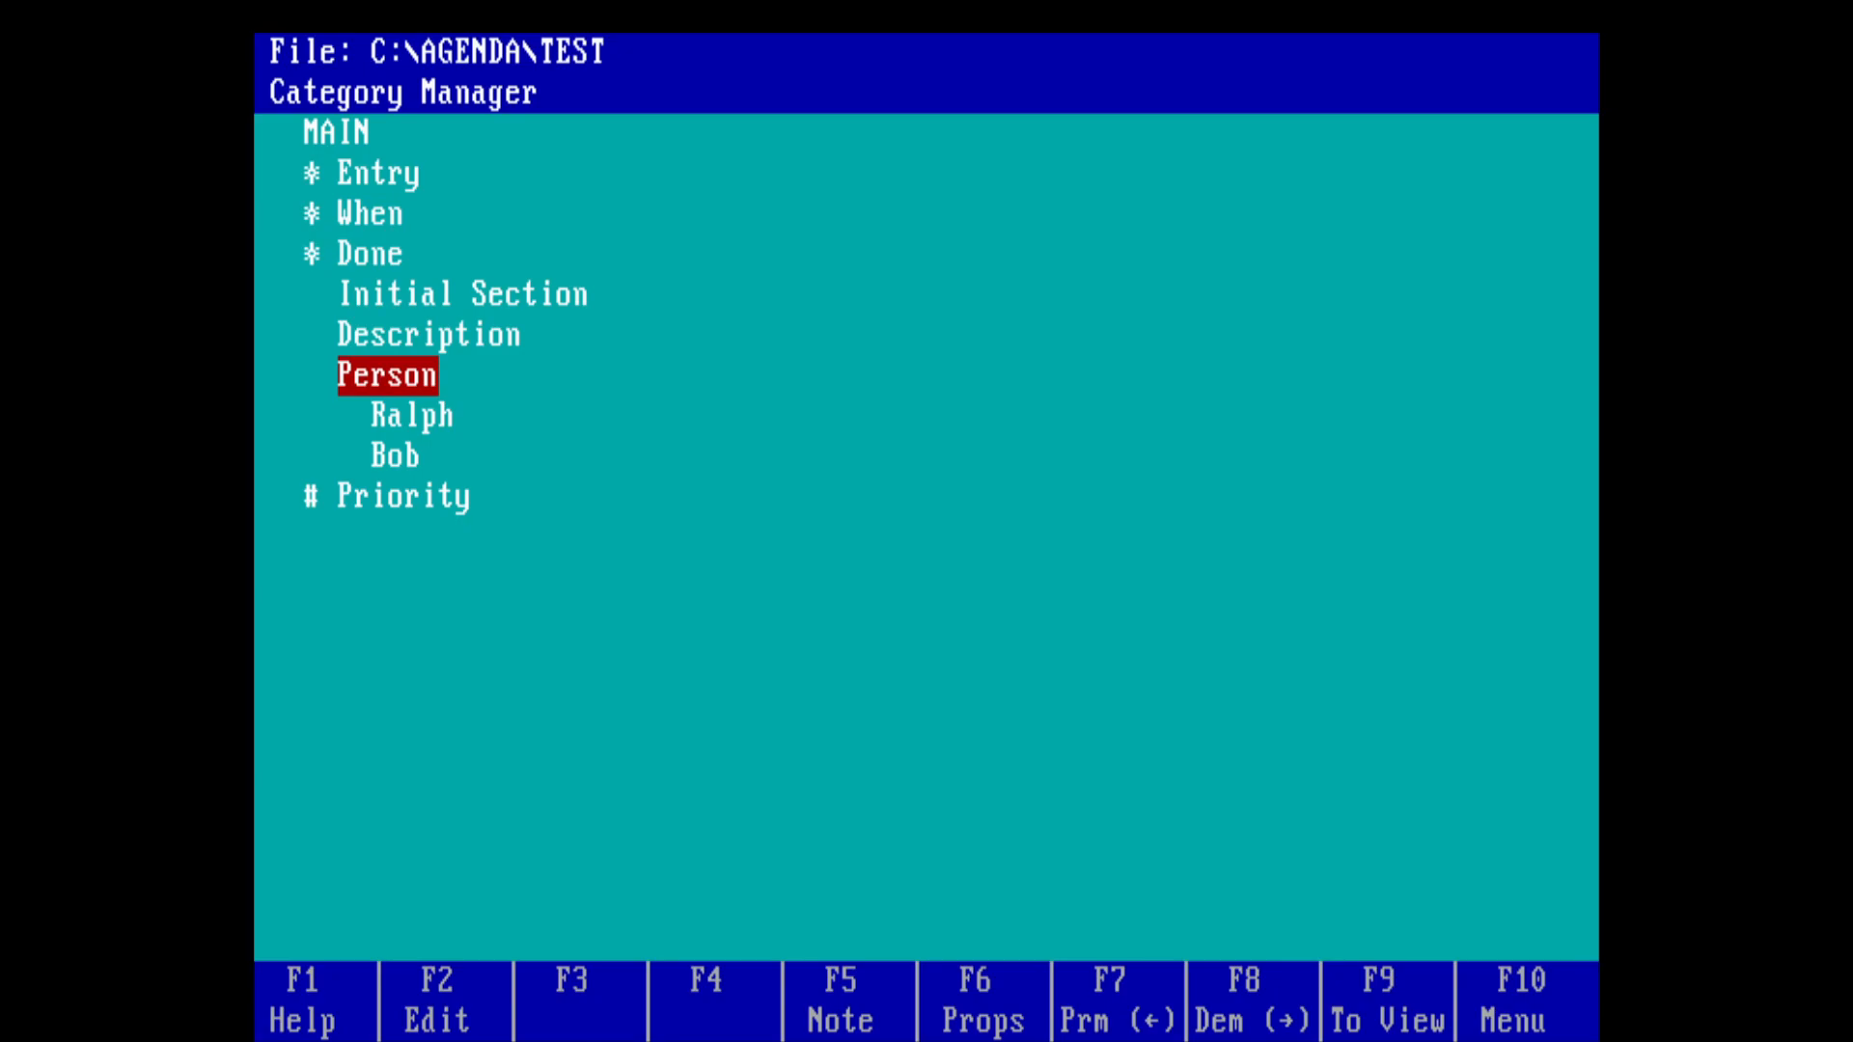
{"action": "key", "text": "Up"}
{"action": "key", "text": "Down"}
{"action": "key", "text": "F9"}
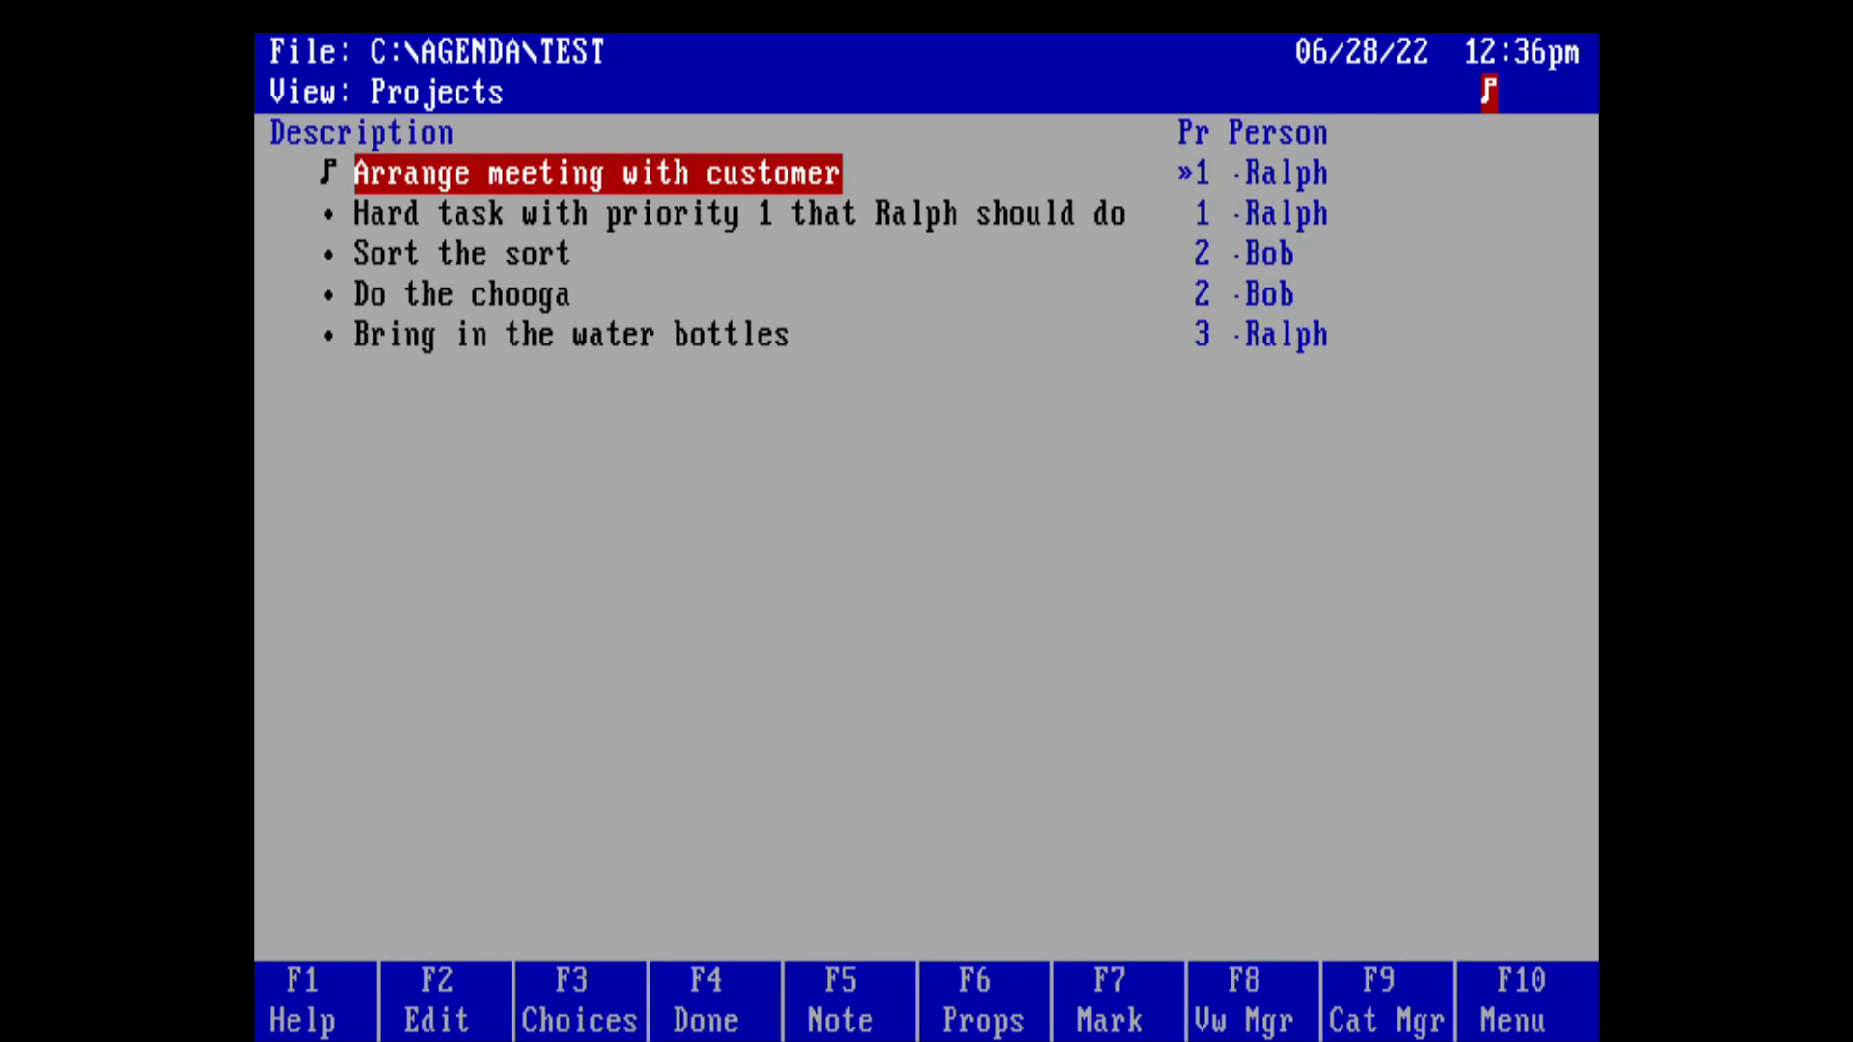
{"action": "key", "text": "F10"}
{"action": "key", "text": "Right"}
{"action": "key", "text": "Right"}
{"action": "key", "text": "Right"}
{"action": "key", "text": "Right"}
{"action": "key", "text": "Right"}
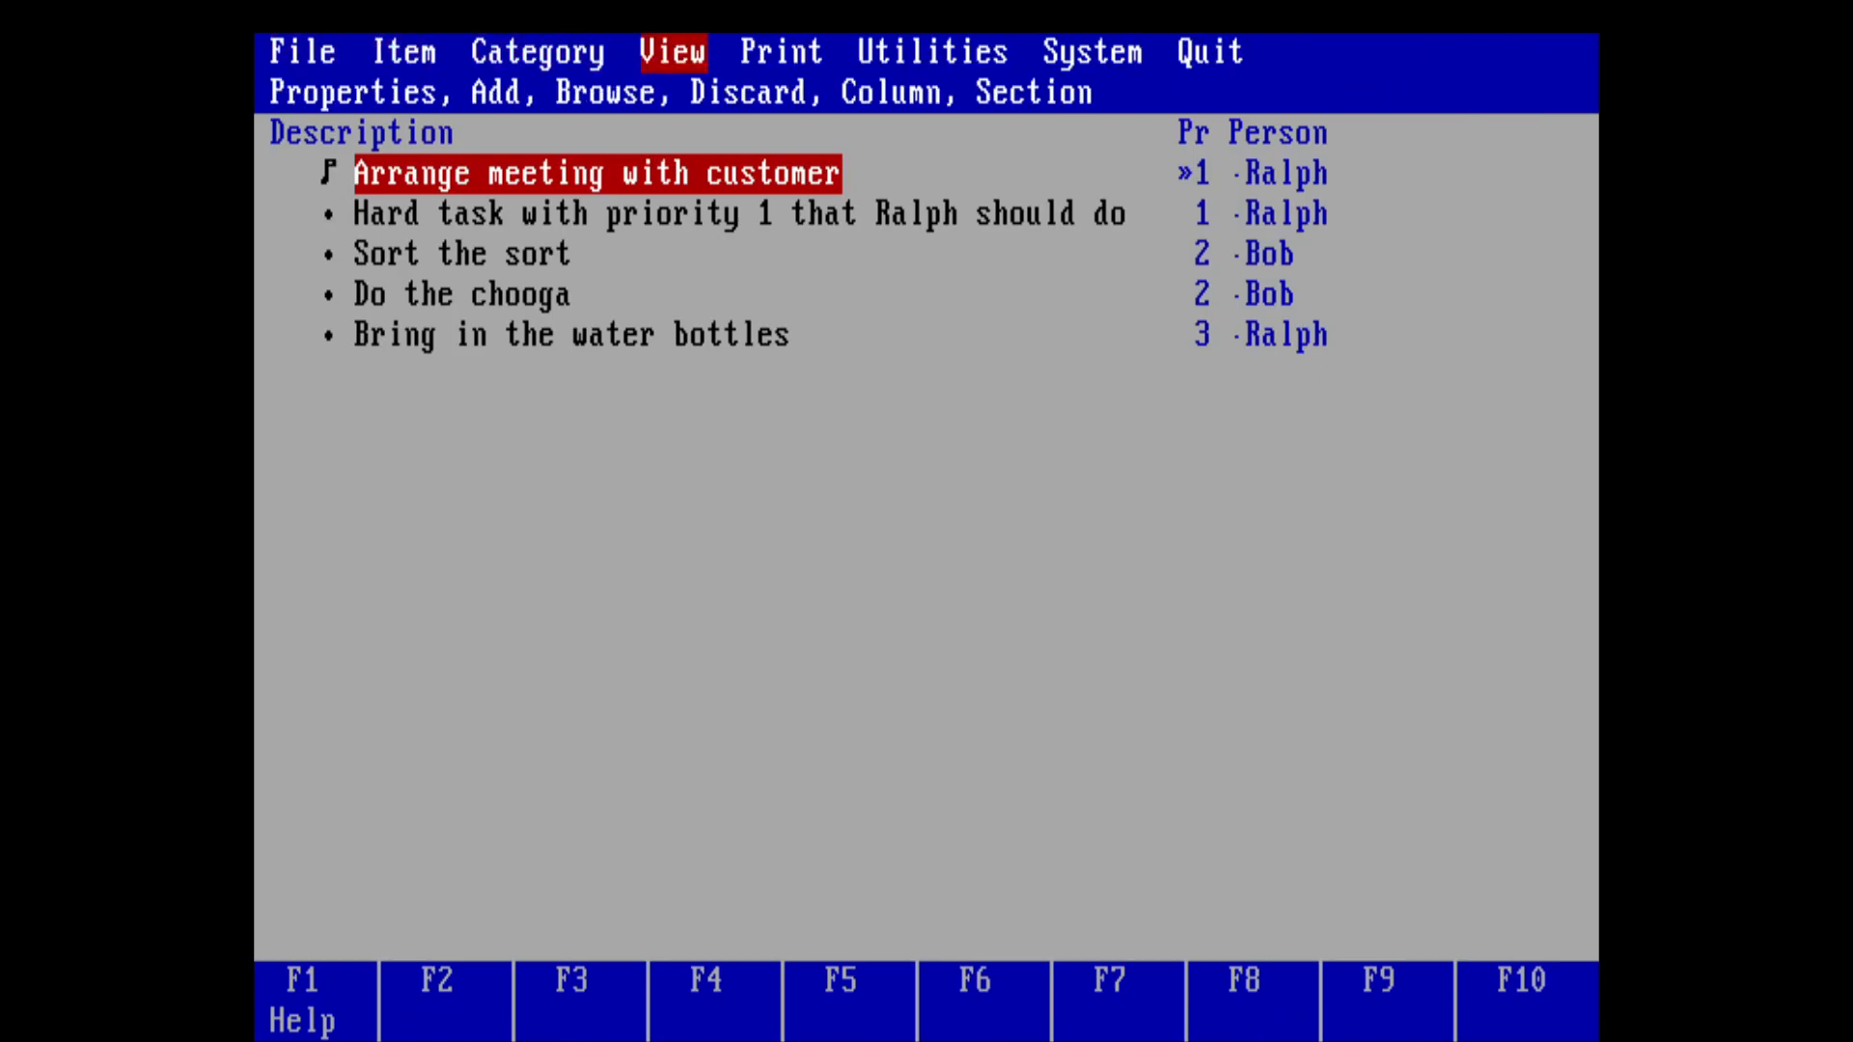
{"action": "key", "text": "Left"}
{"action": "key", "text": "Left"}
{"action": "key", "text": "Left"}
{"action": "key", "text": "Left"}
{"action": "key", "text": "Right"}
{"action": "key", "text": "Right"}
{"action": "key", "text": "Right"}
{"action": "key", "text": "Right"}
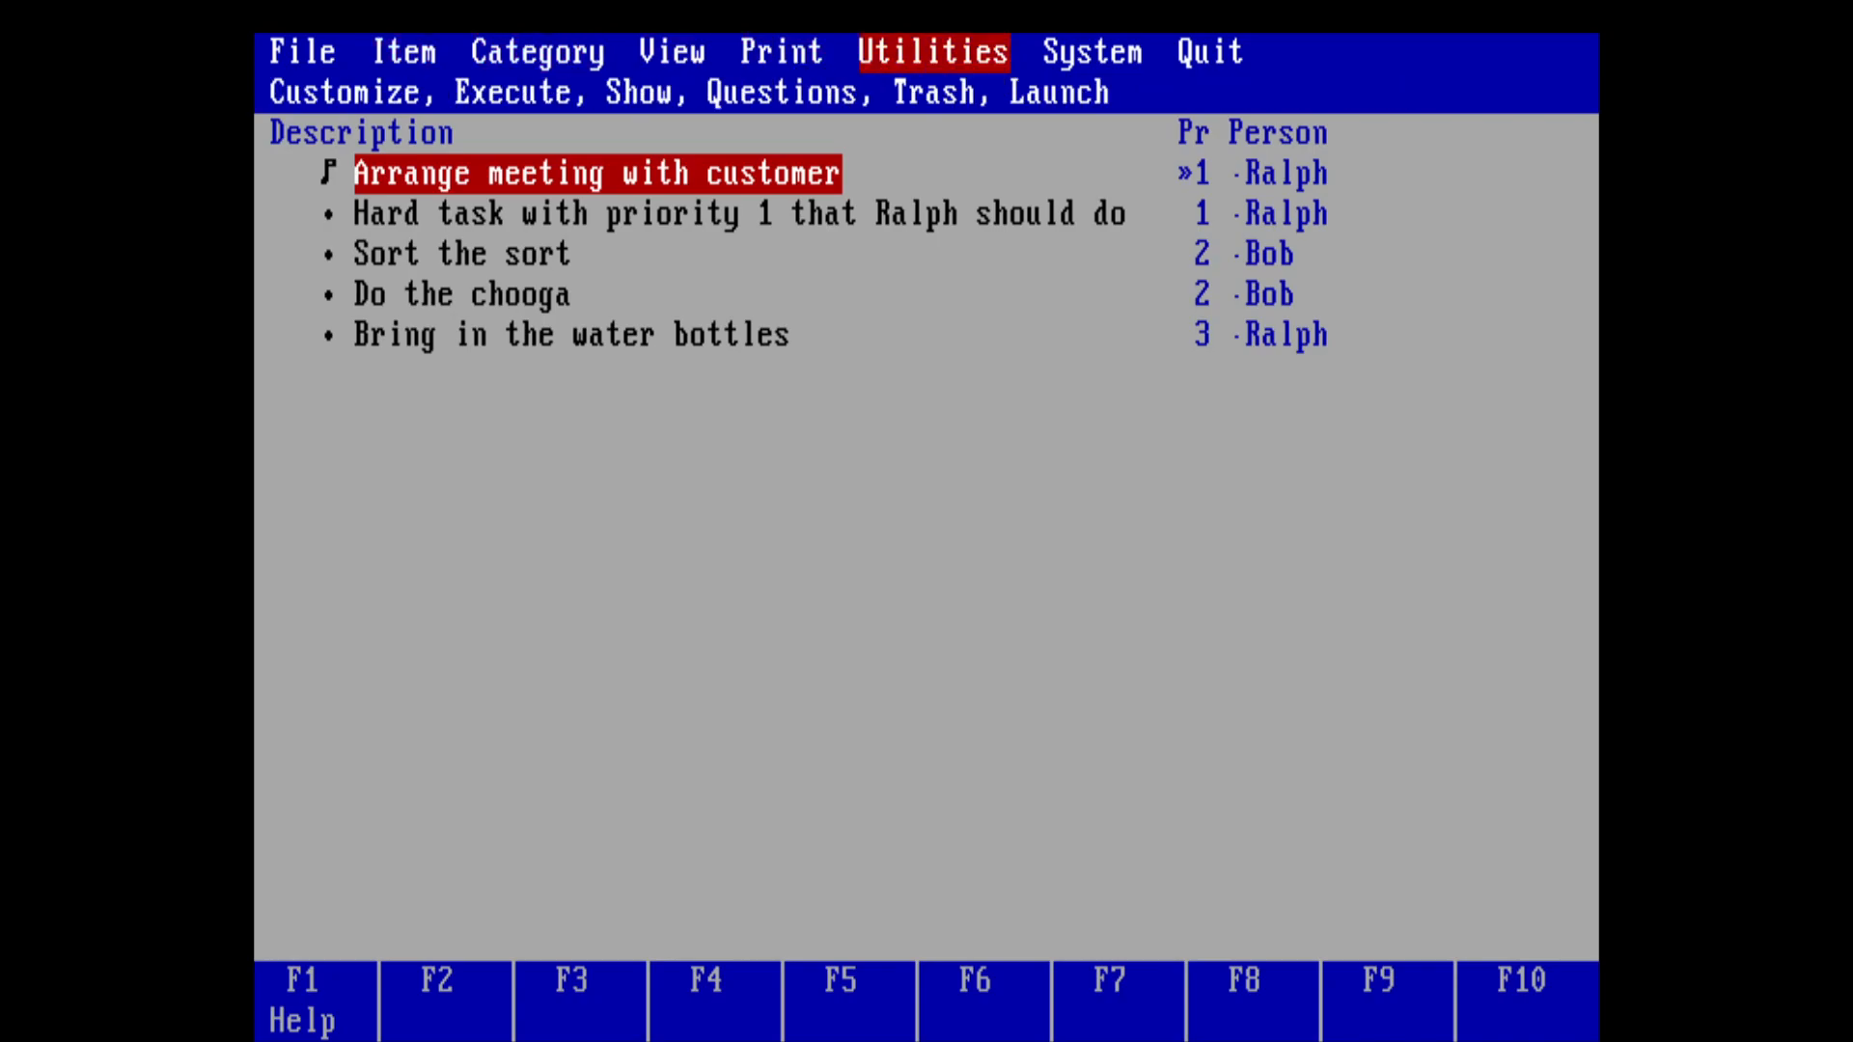
{"action": "key", "text": "Left"}
{"action": "key", "text": "Right"}
{"action": "key", "text": "Right"}
{"action": "key", "text": "Left"}
{"action": "key", "text": "Left"}
{"action": "key", "text": "Left"}
{"action": "key", "text": "Left"}
{"action": "key", "text": "Left"}
{"action": "key", "text": "Left"}
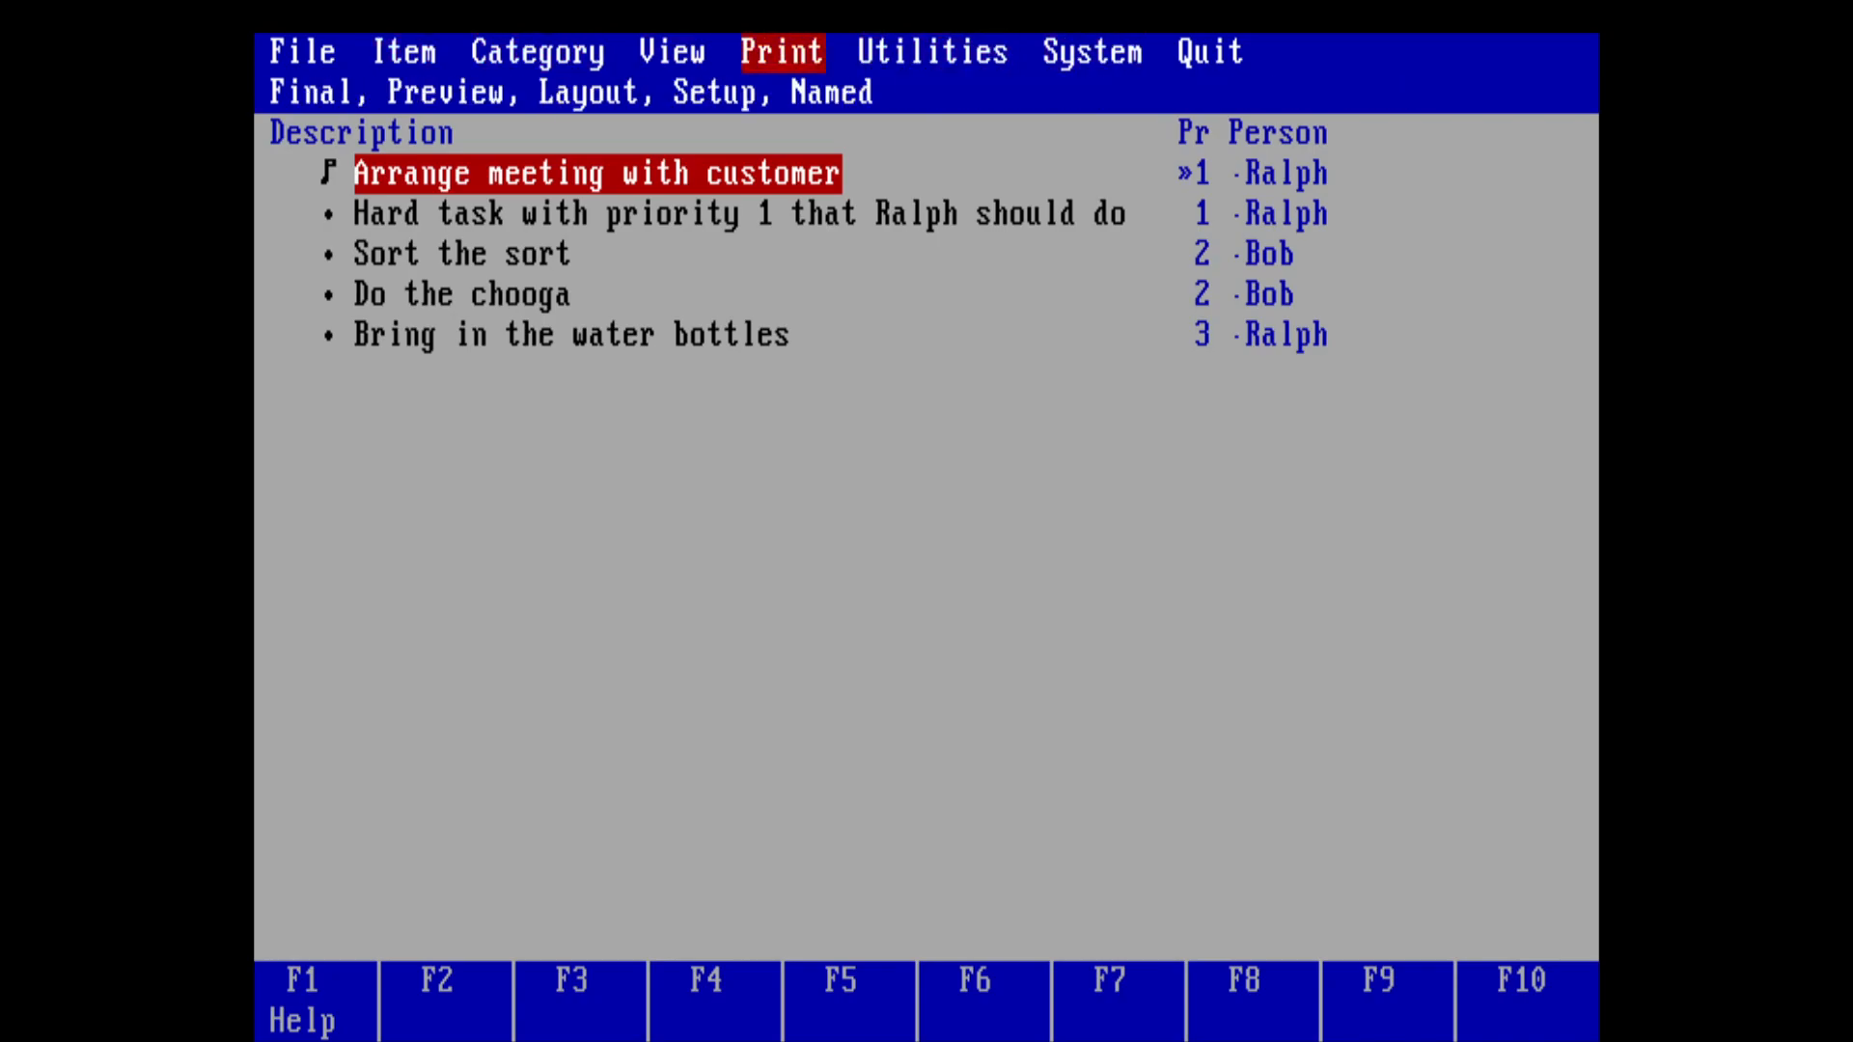
{"action": "key", "text": "Escape"}
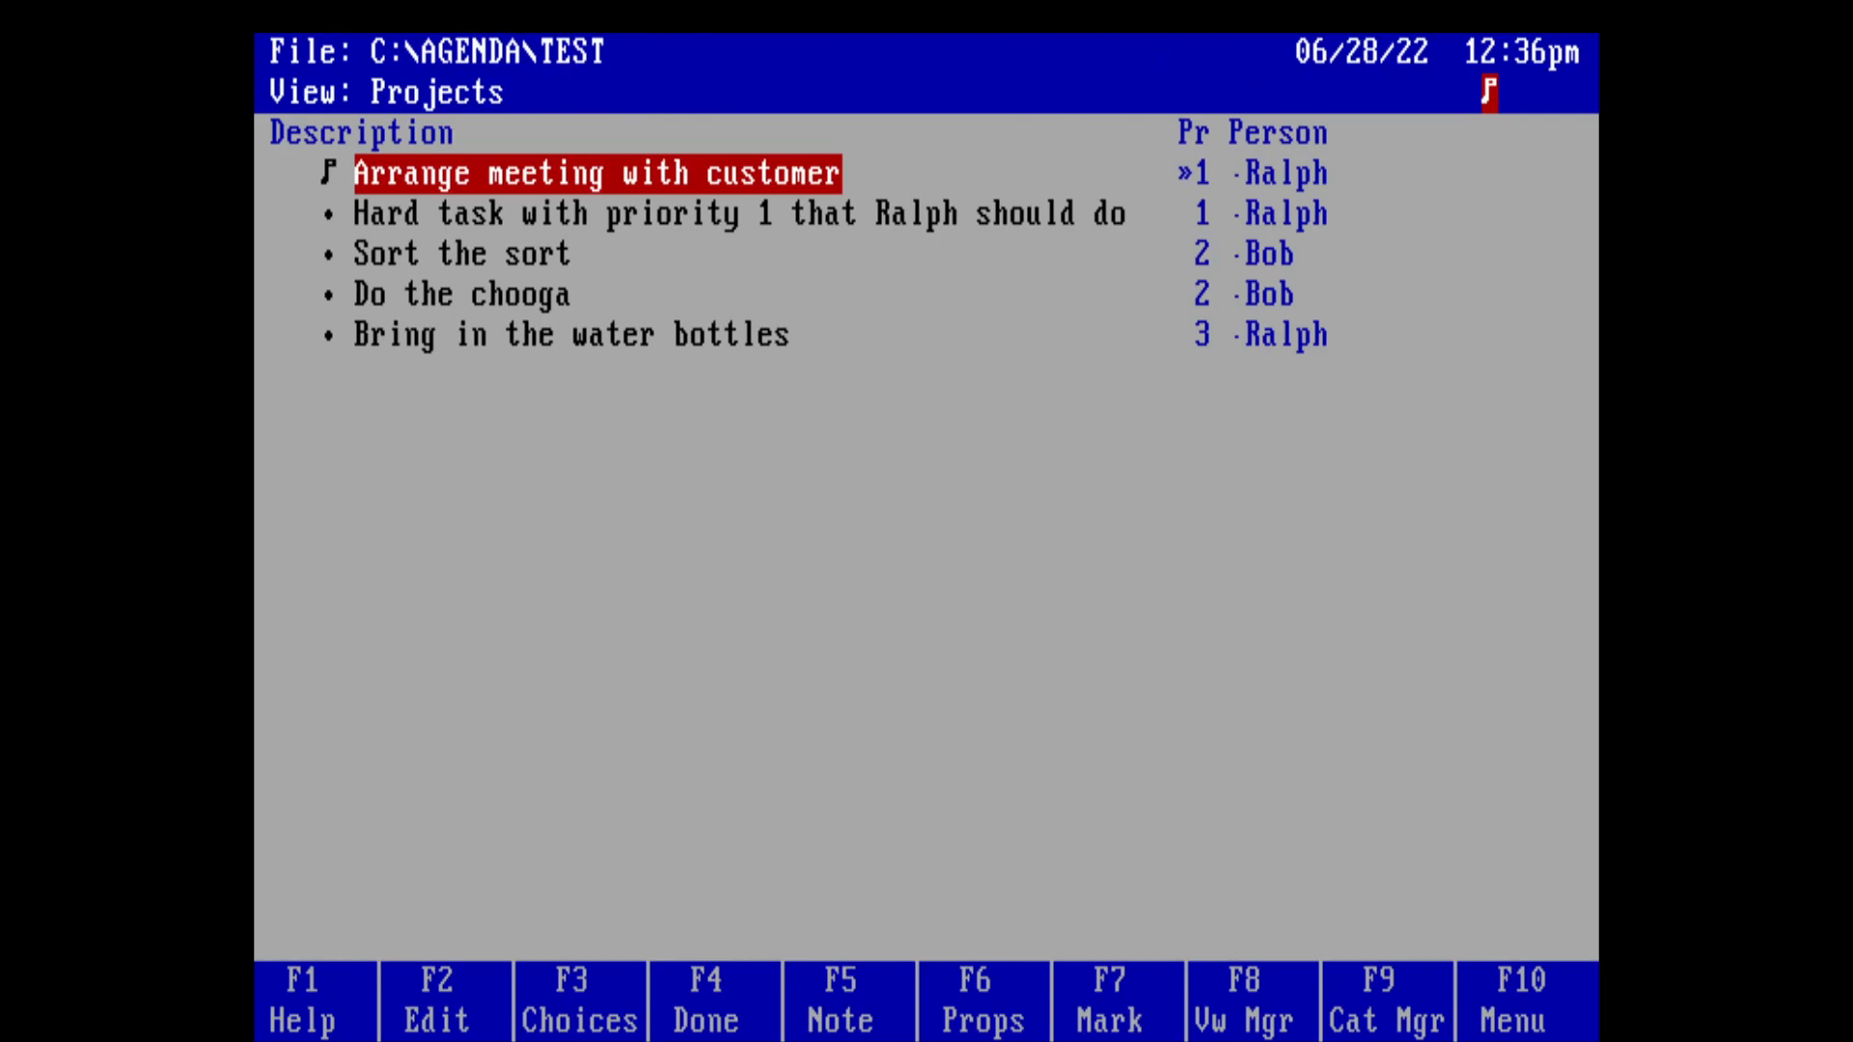
{"action": "key", "text": "Down"}
{"action": "key", "text": "Up"}
{"action": "key", "text": "F10"}
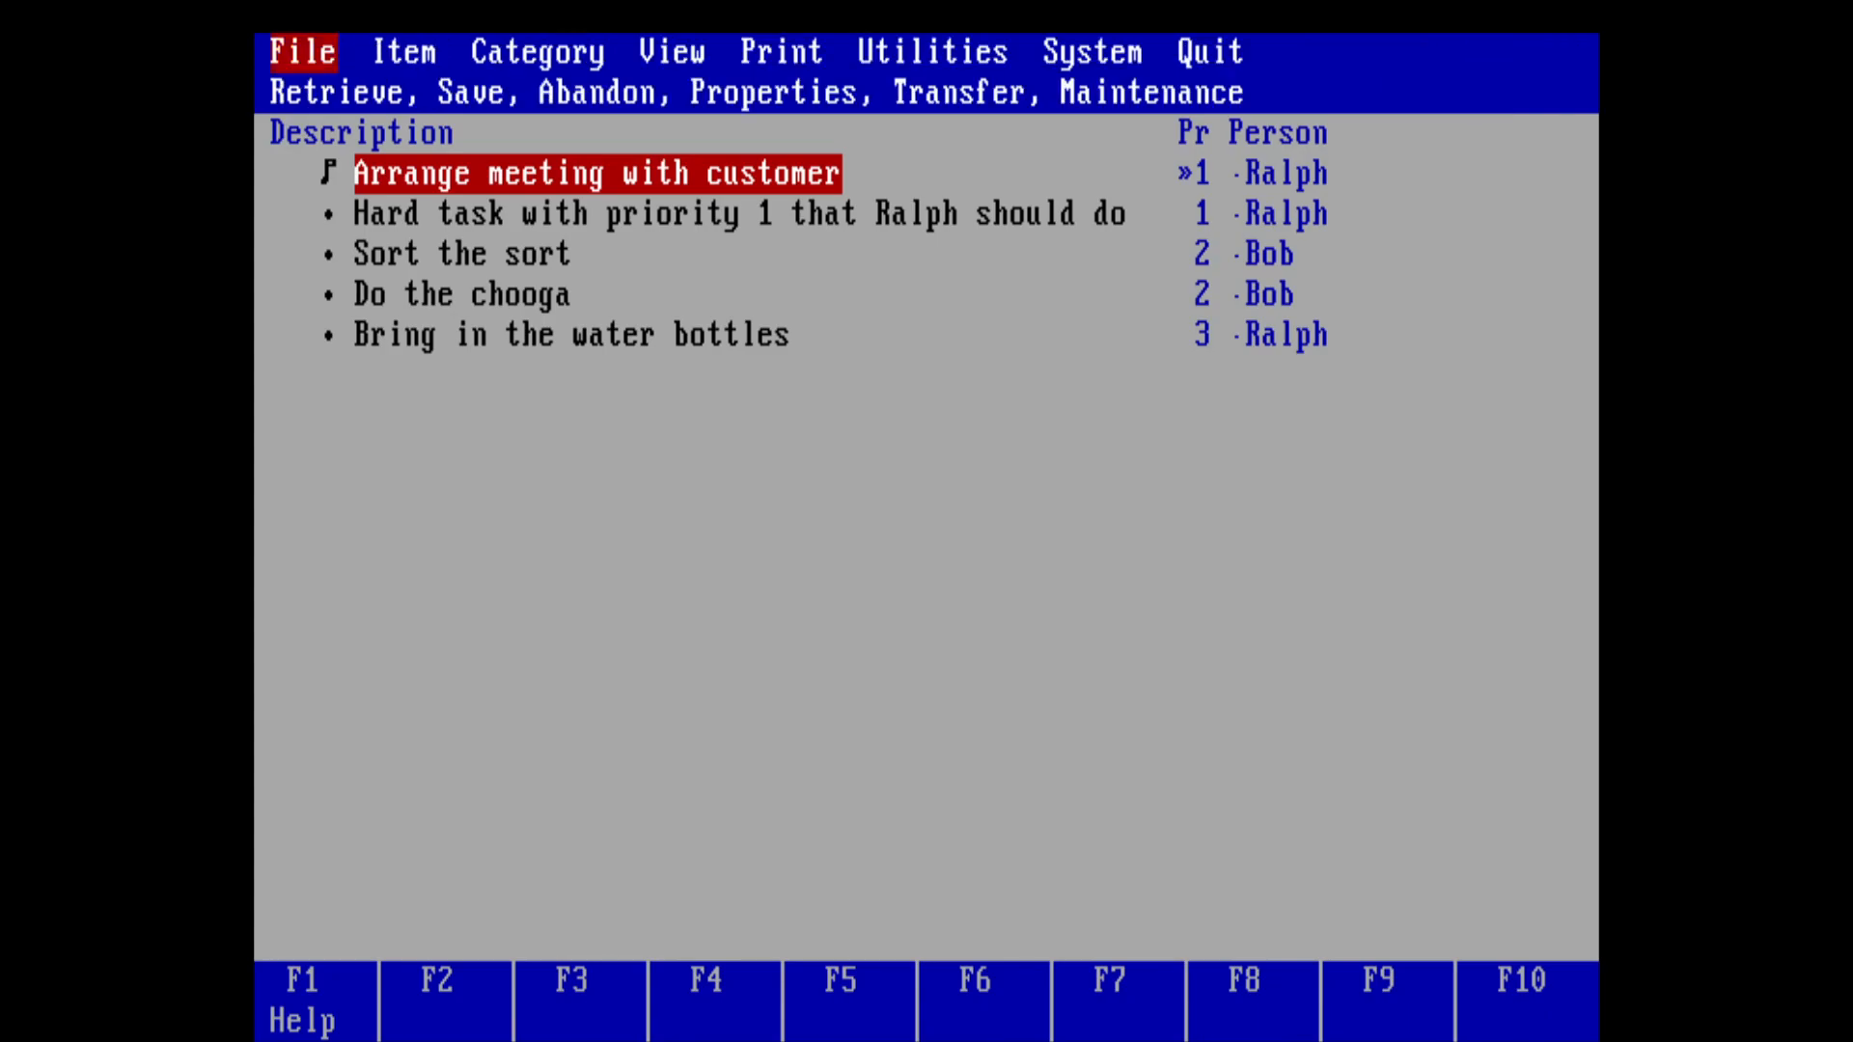
{"action": "key", "text": "Escape"}
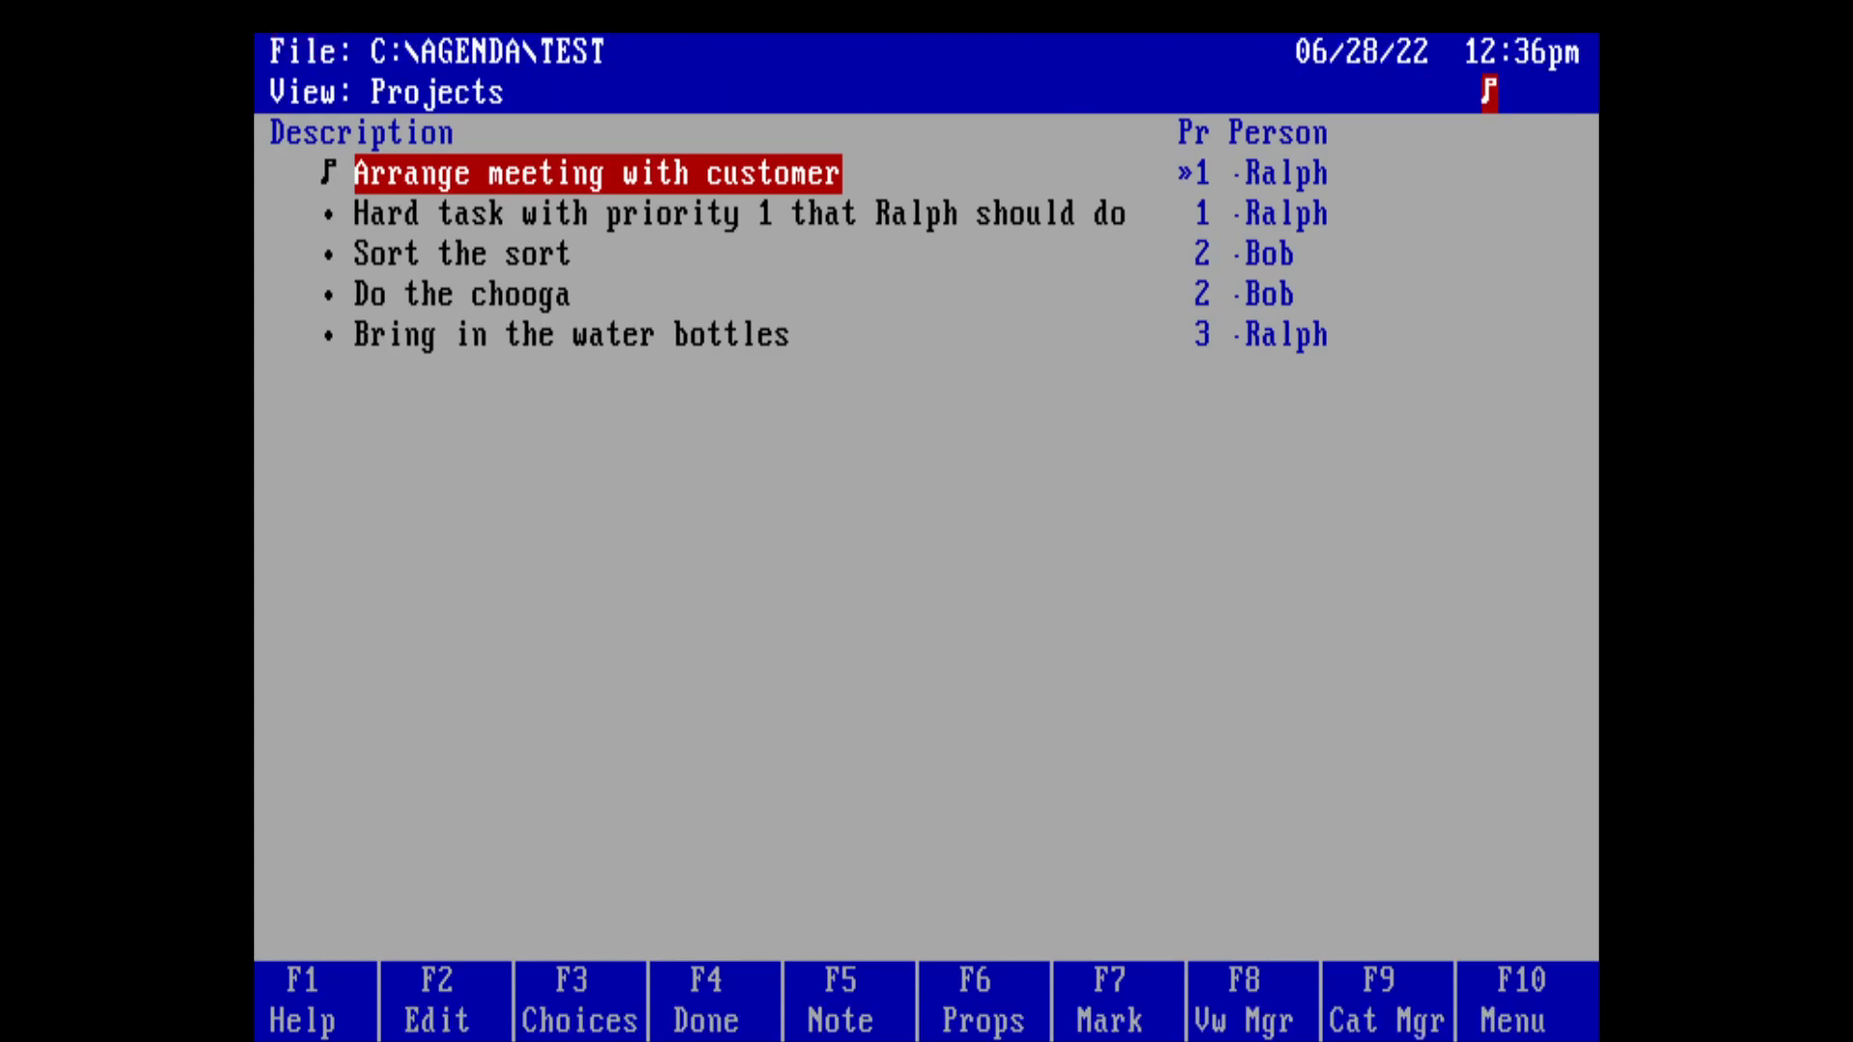
Step: Add a category named Expense directly below Description in the Category Manager
{"action": "key", "text": "F9"}
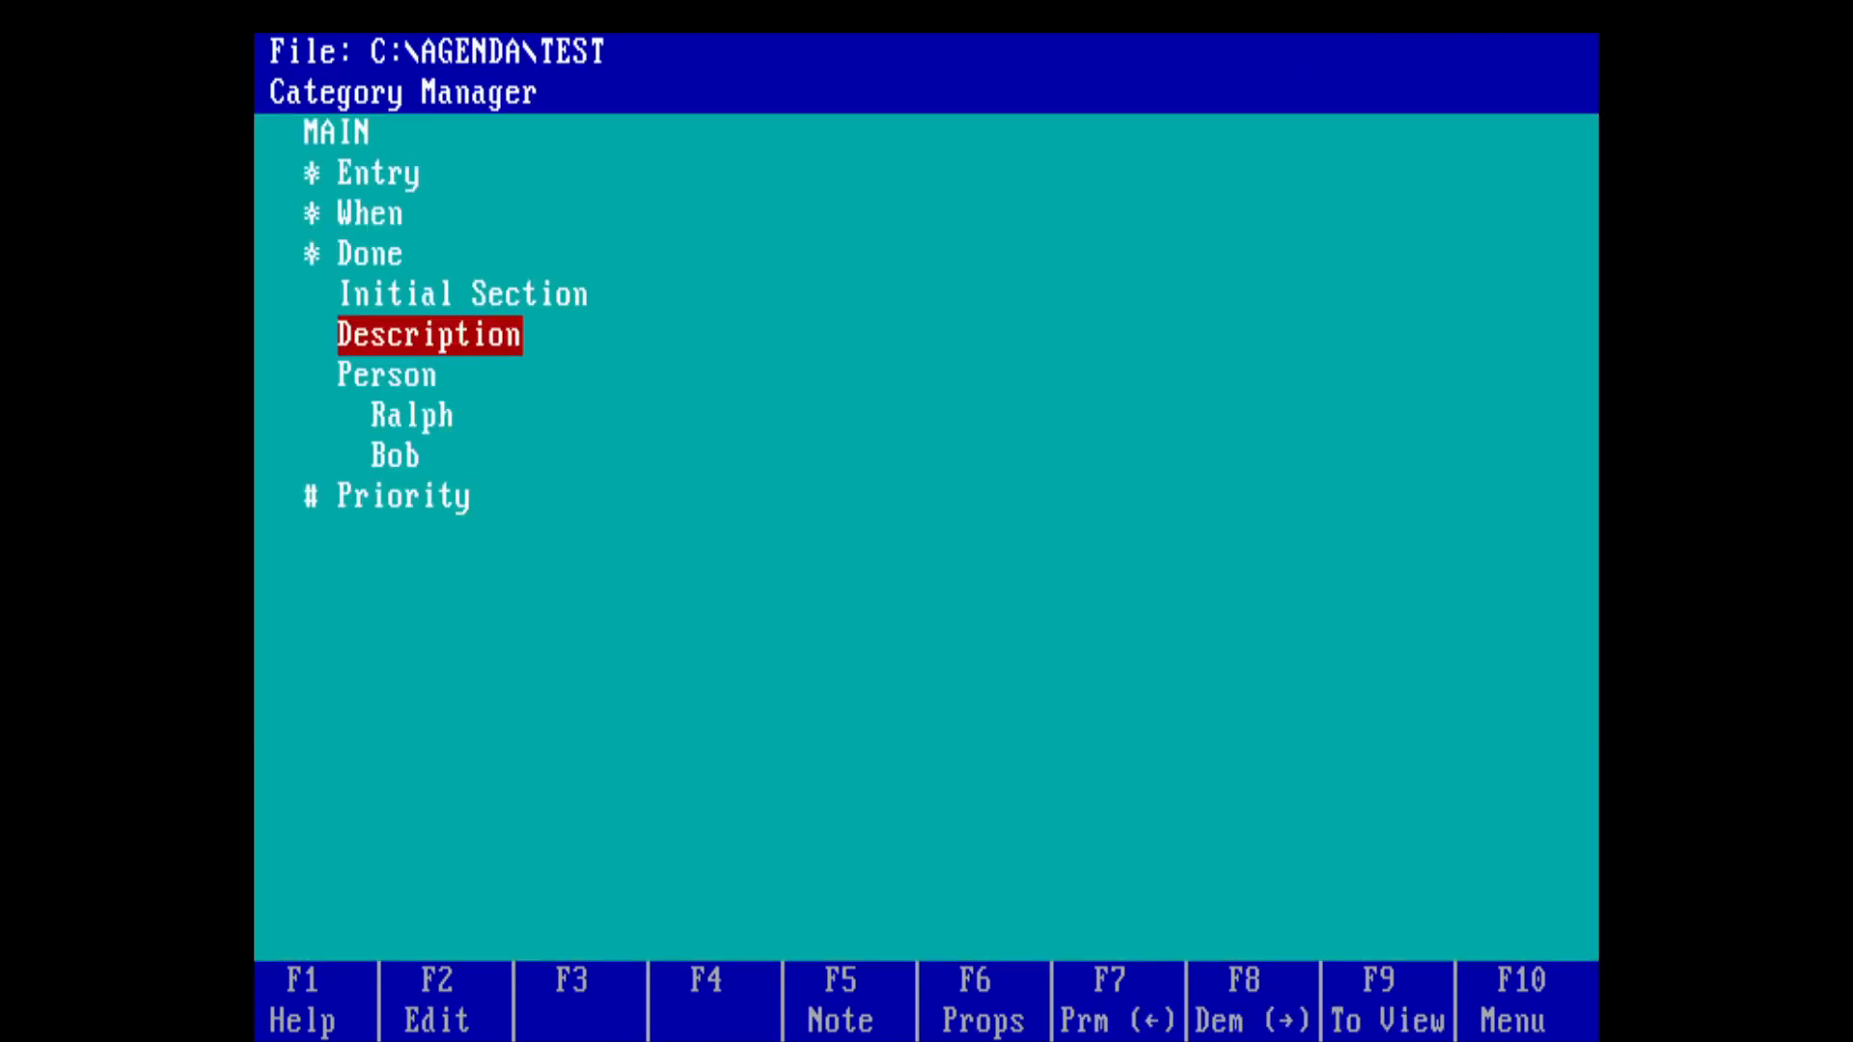
{"action": "key", "text": "Down"}
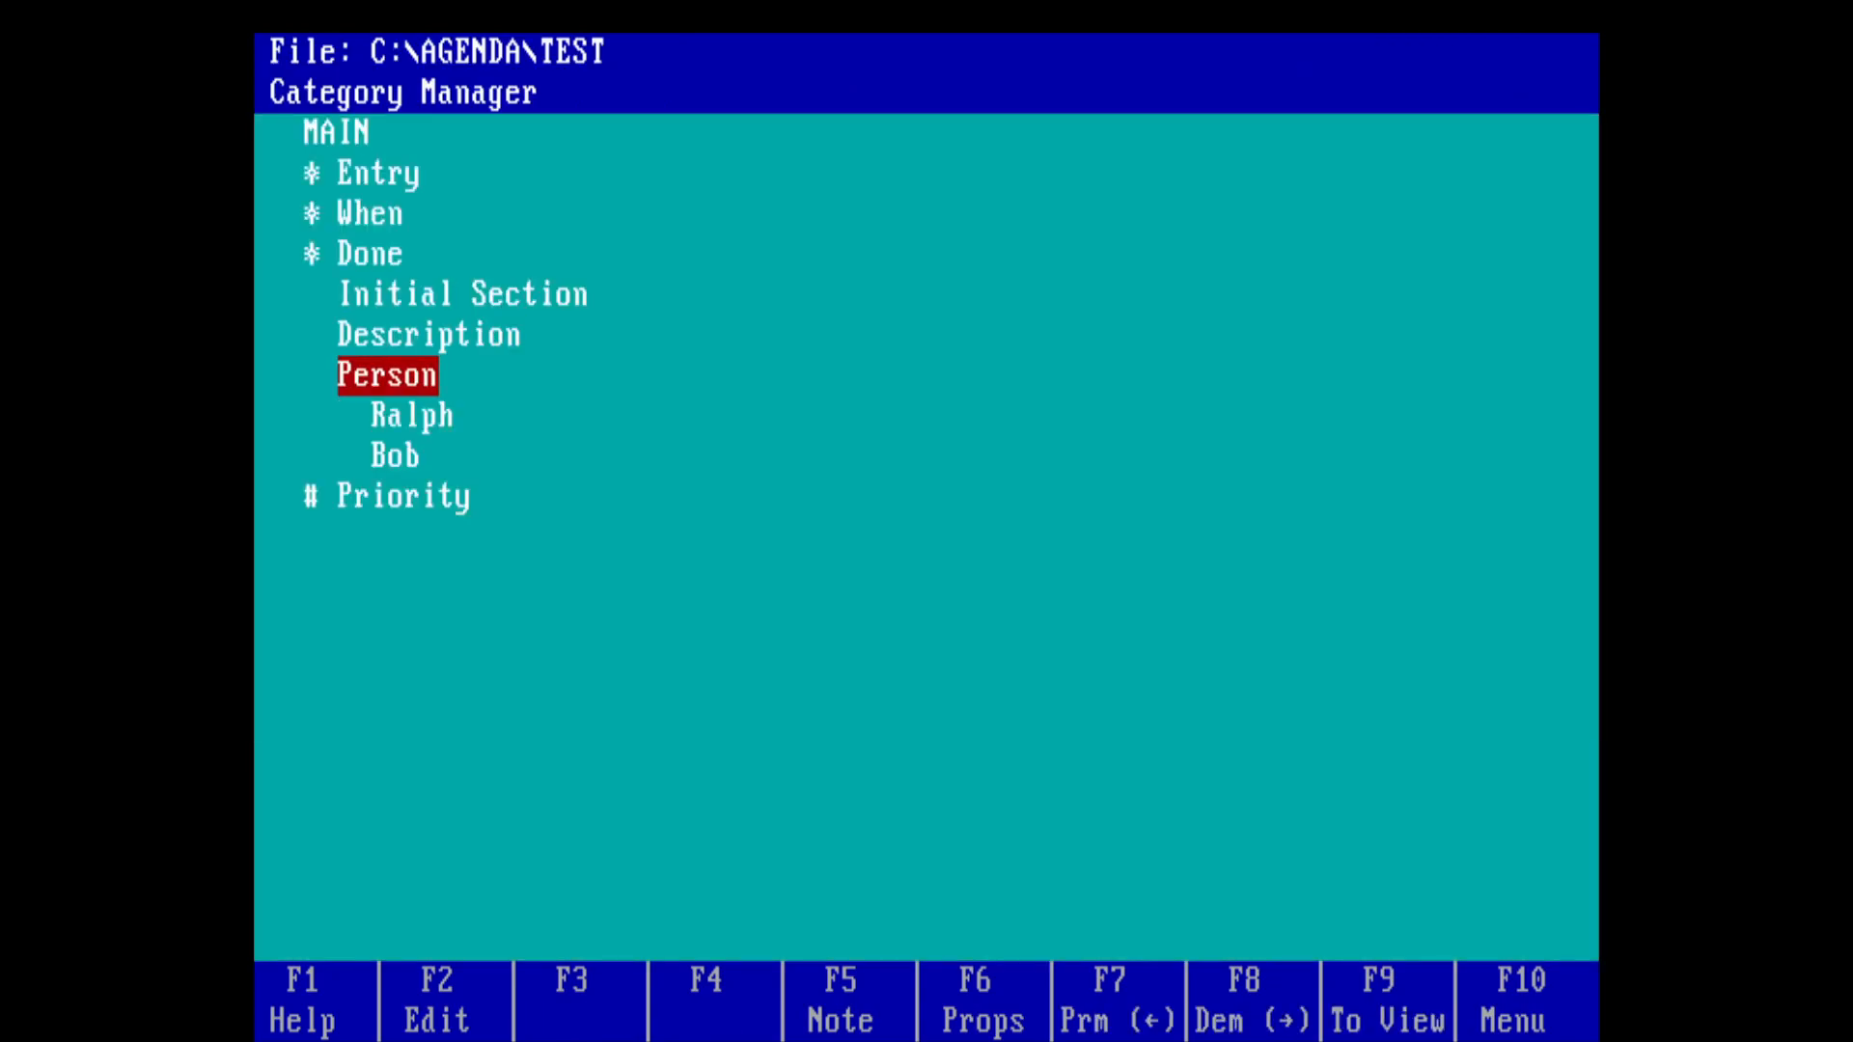
{"action": "key", "text": "Up"}
{"action": "key", "text": "Insert"}
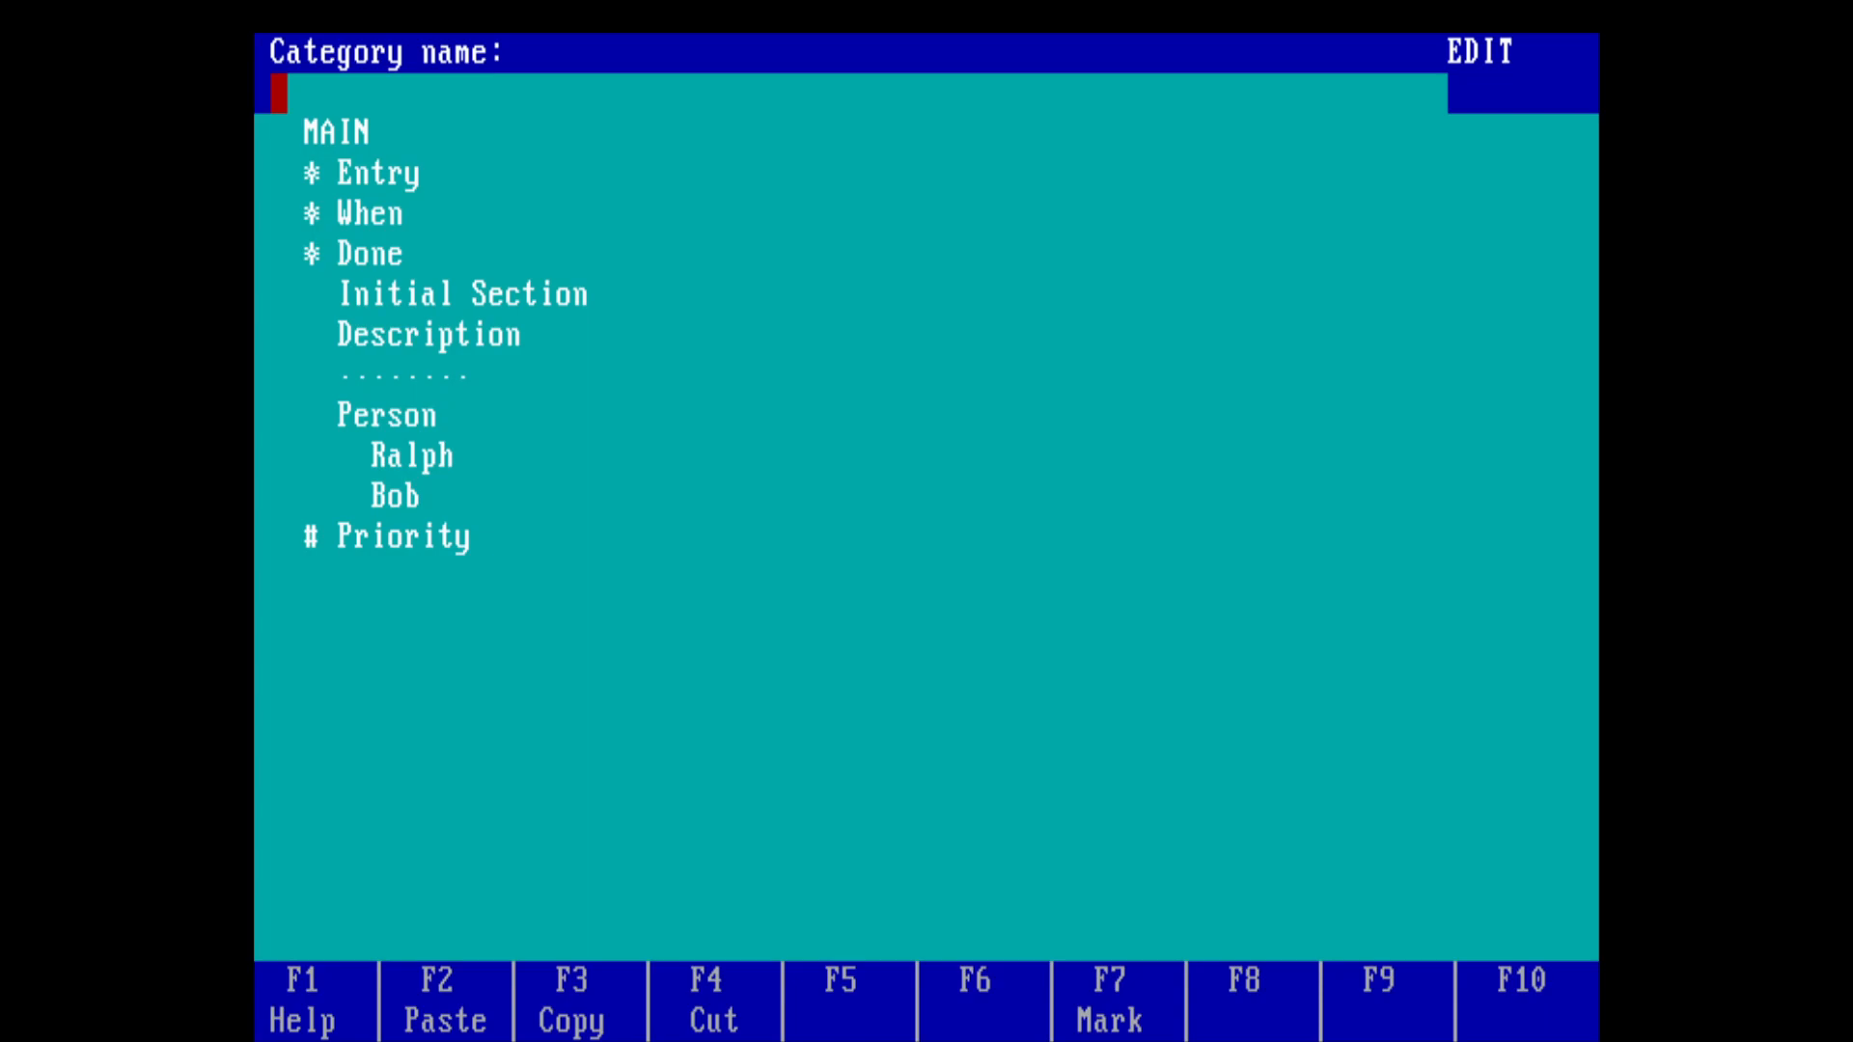
{"action": "type", "text": "Expense"}
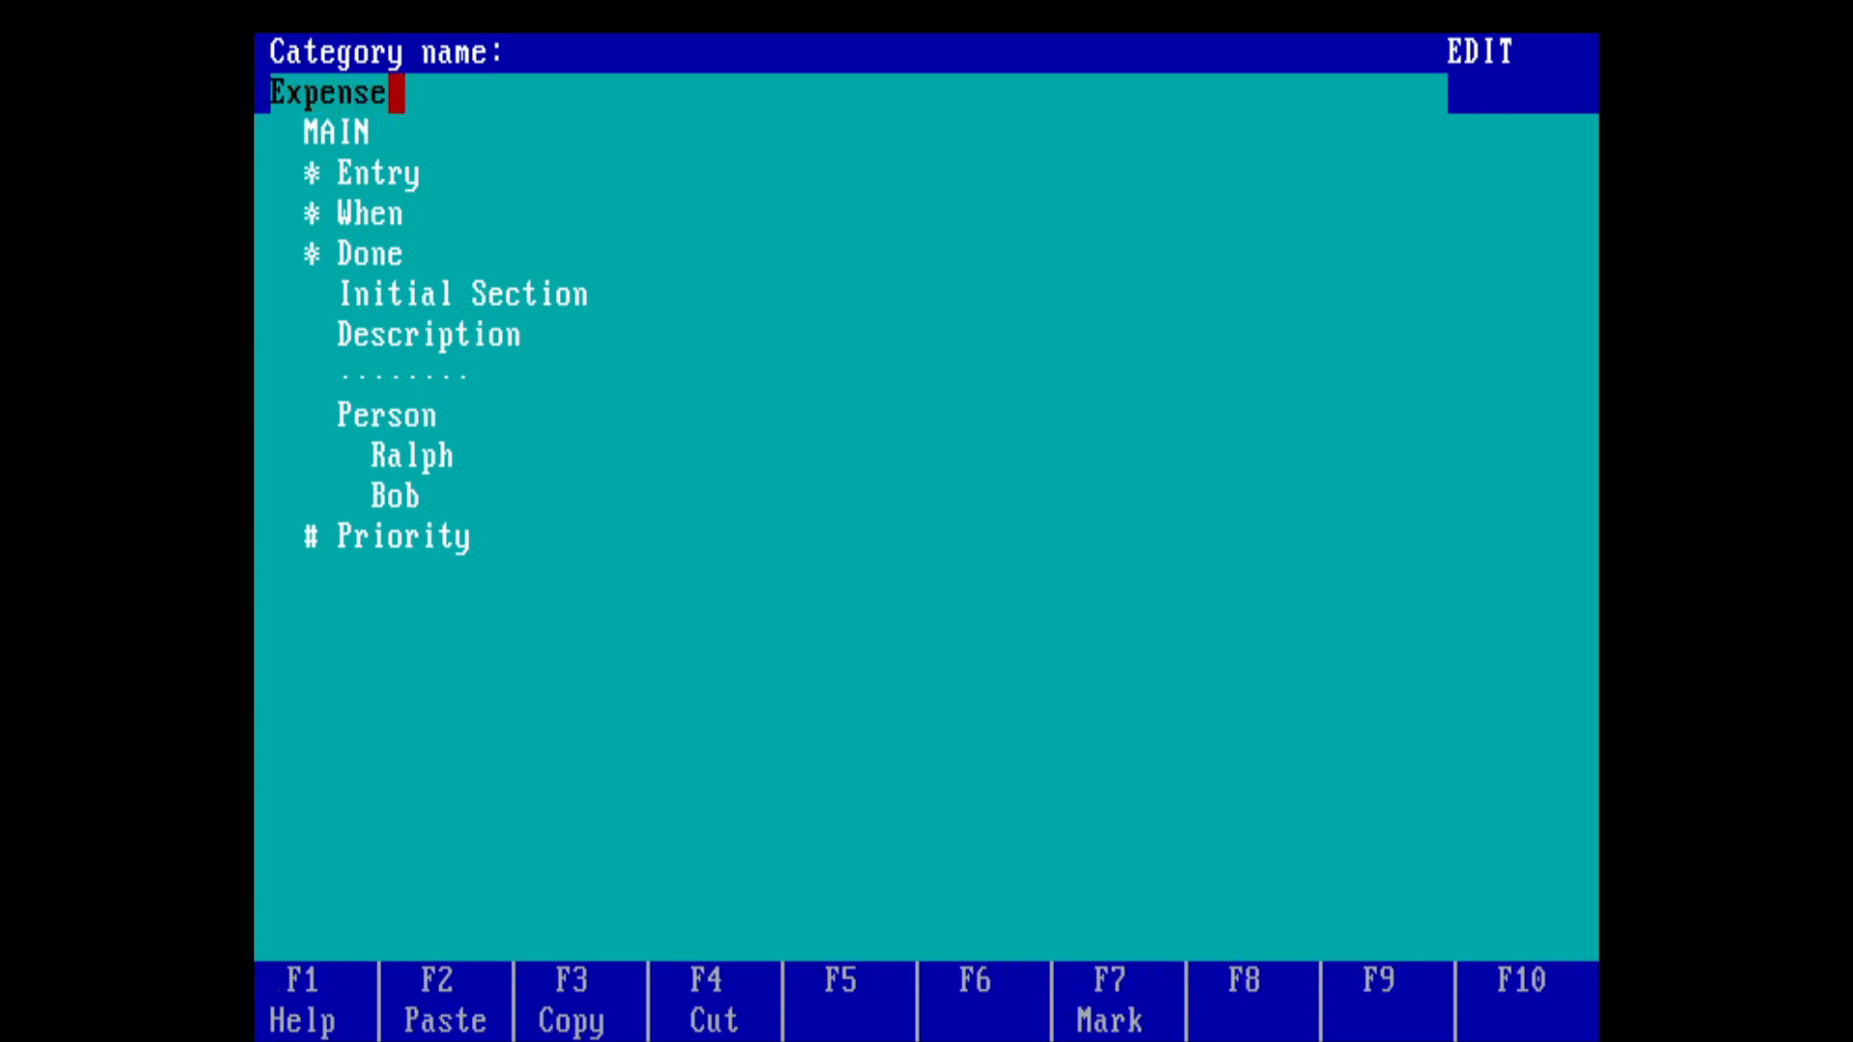
{"action": "key", "text": "Return"}
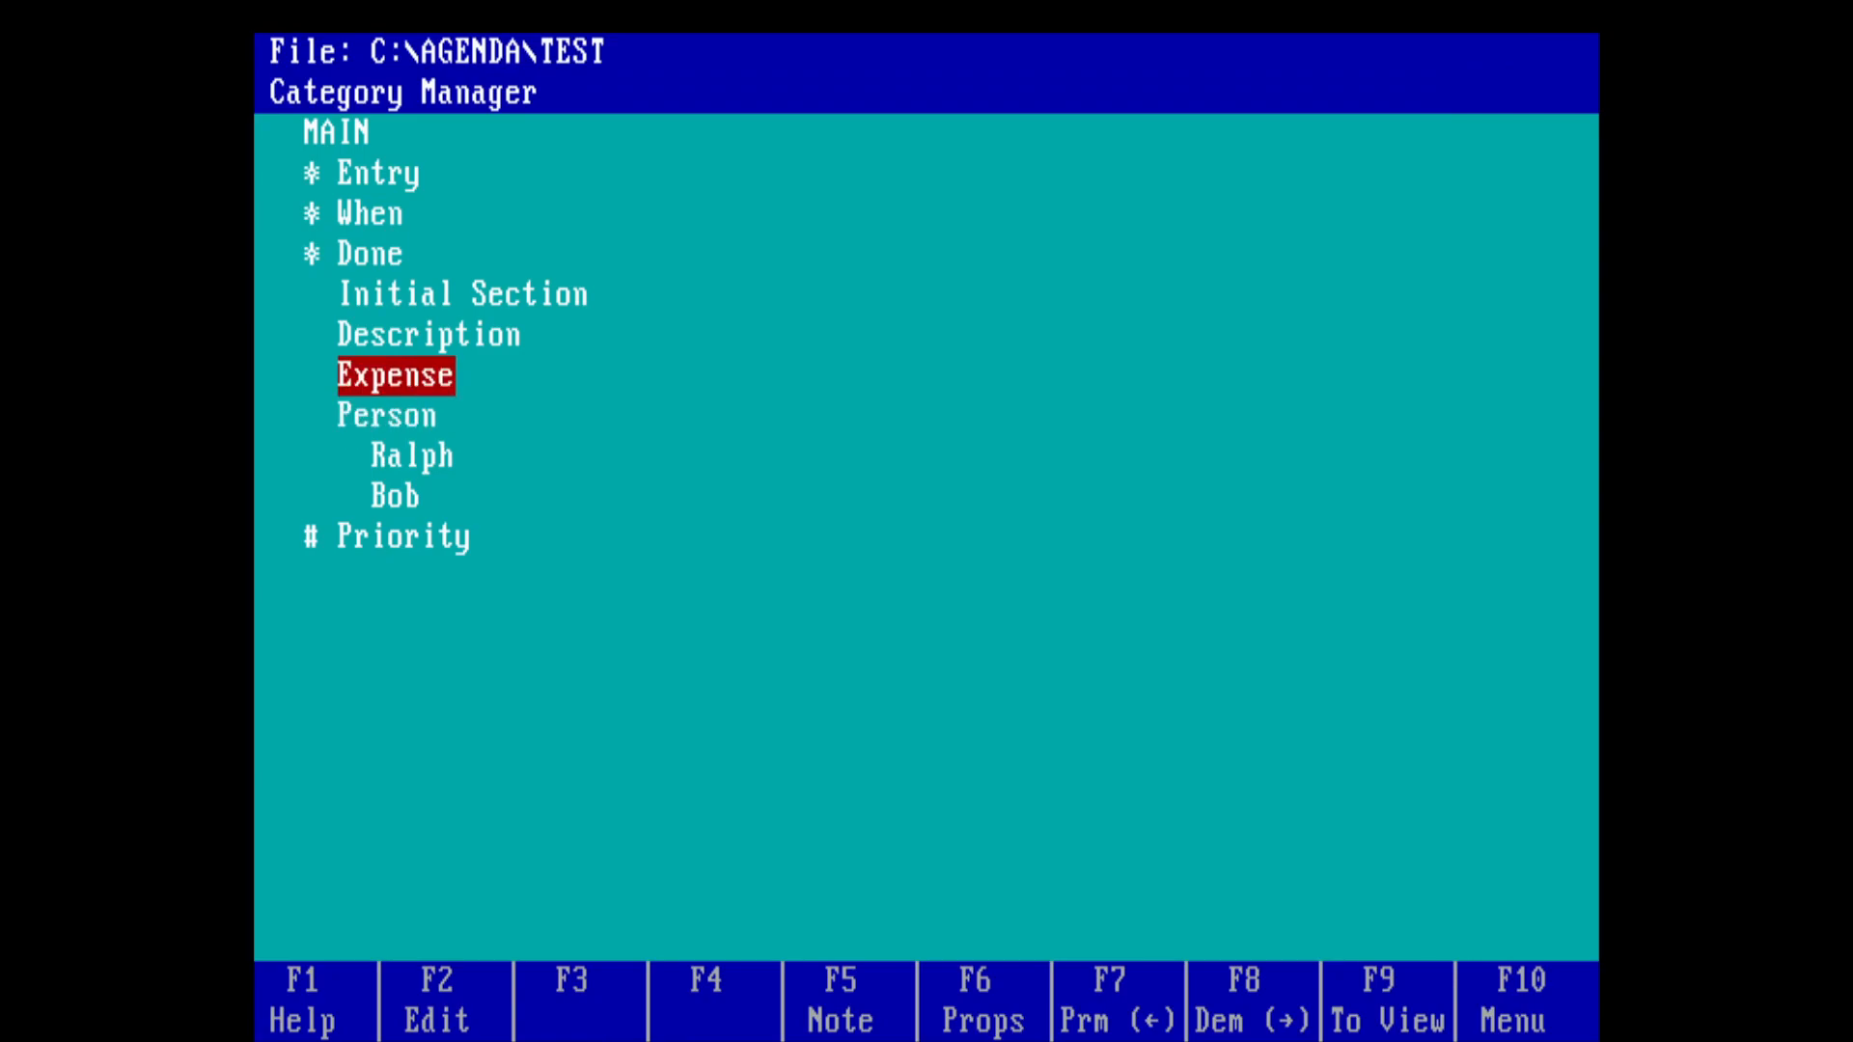
Step: Add a category named Amount directly below Expense, at the same level of the category hierarchy
{"action": "key", "text": "Insert"}
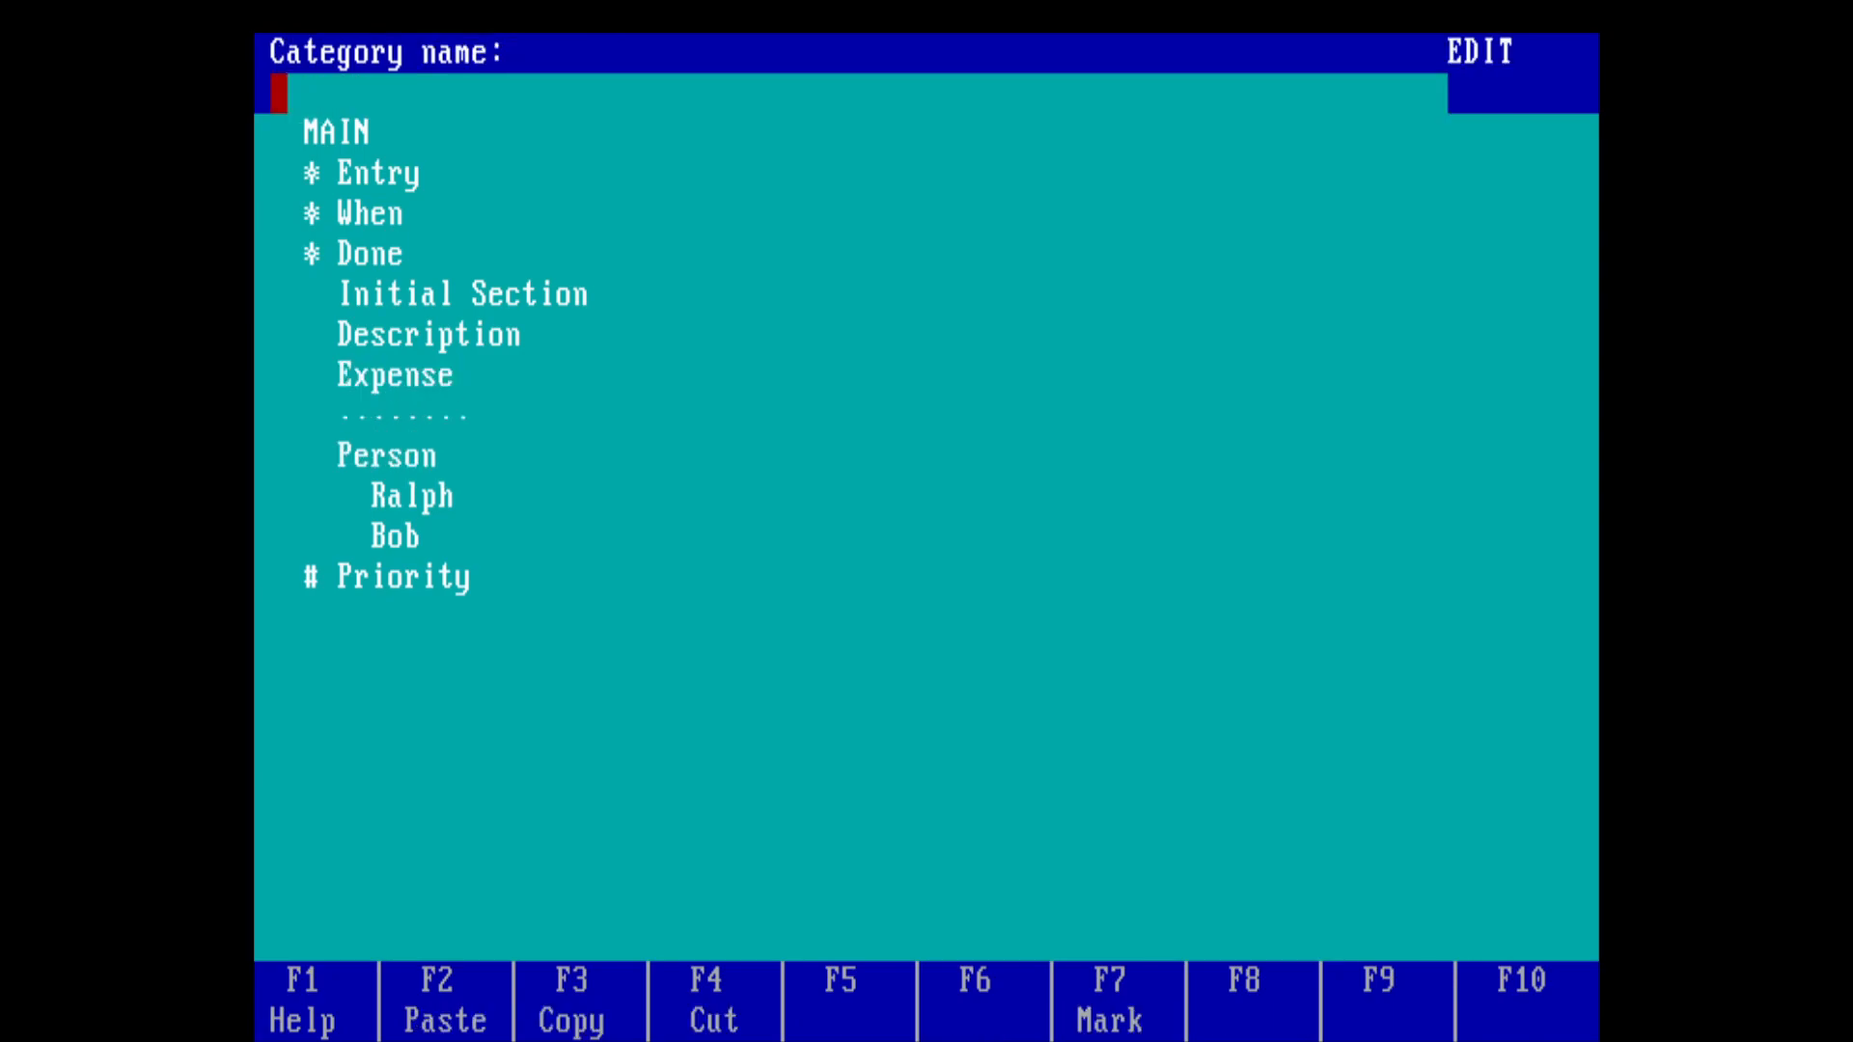
{"action": "key", "text": "shift"}
{"action": "type", "text": "Amount"}
{"action": "key", "text": "Return"}
{"action": "key", "text": "Down"}
{"action": "key", "text": "Up"}
{"action": "key", "text": "Up"}
{"action": "key", "text": "Down"}
{"action": "key", "text": "Up"}
{"action": "key", "text": "Down"}
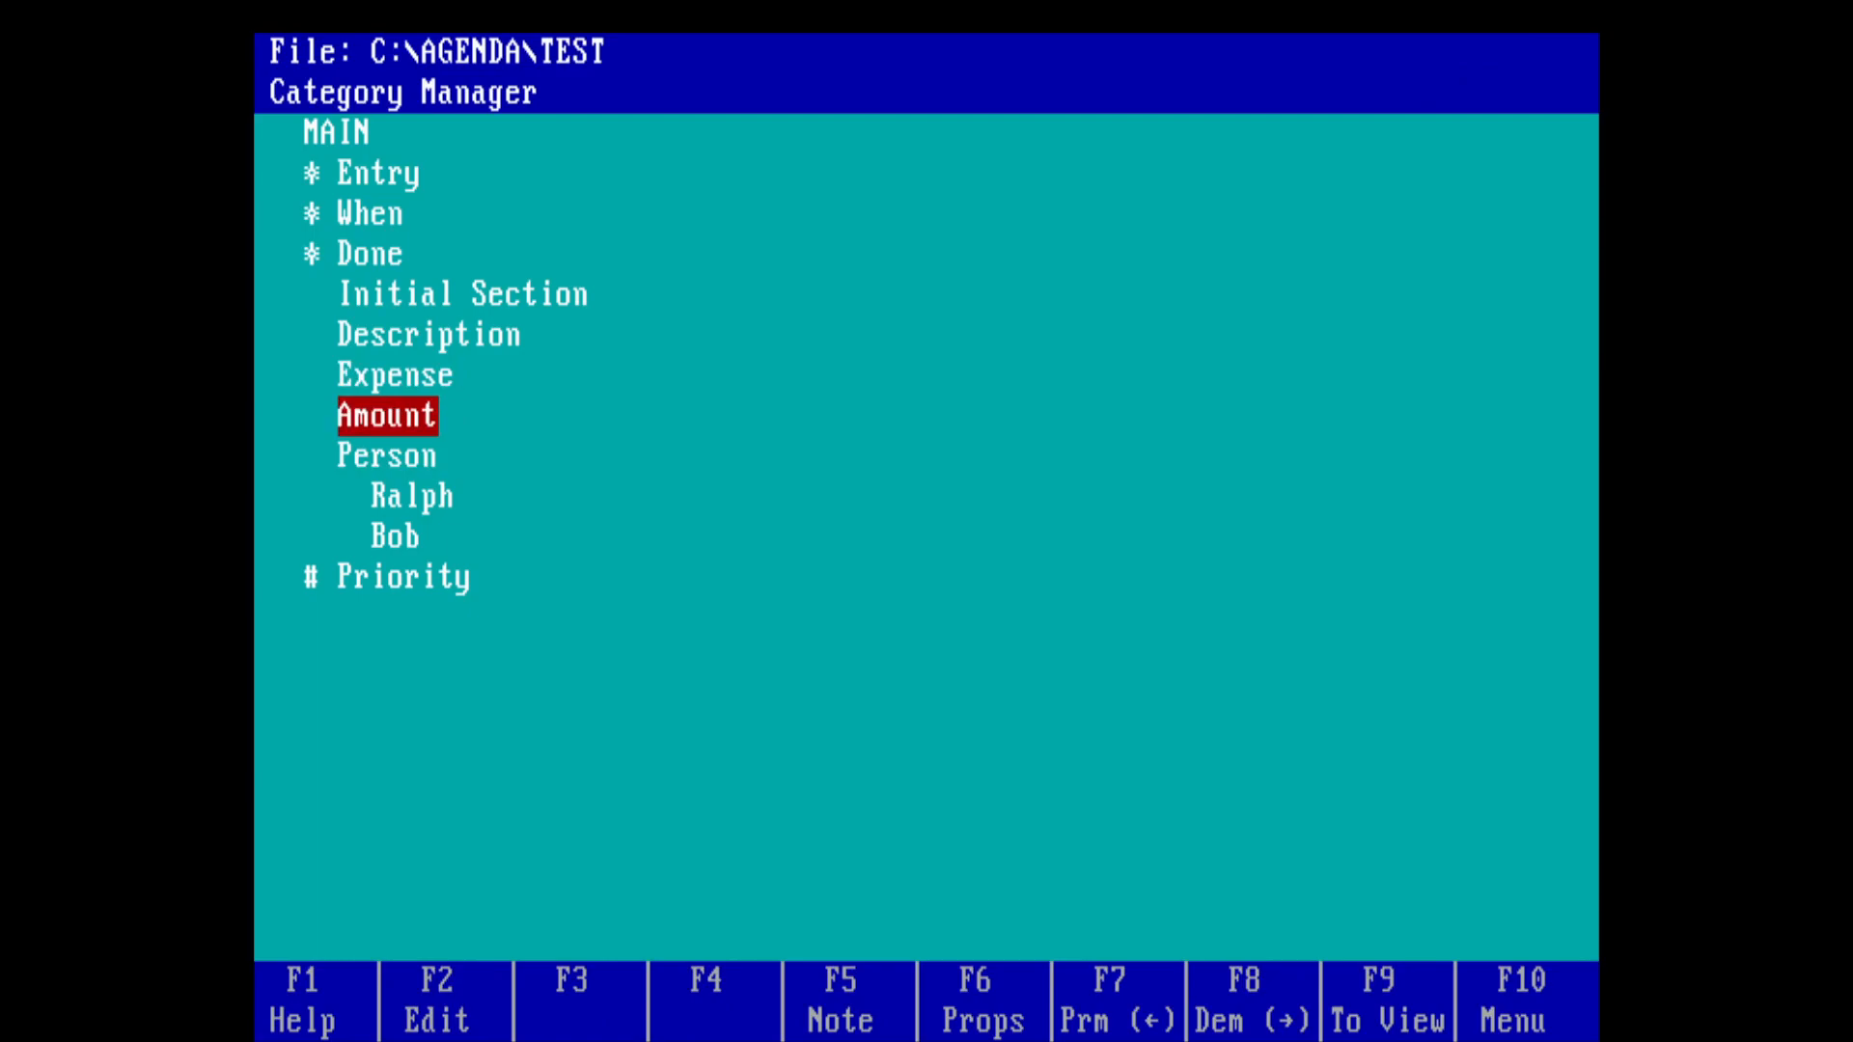
Step: Add a category named Type directly below Amount and return to the Projects view
{"action": "key", "text": "Insert"}
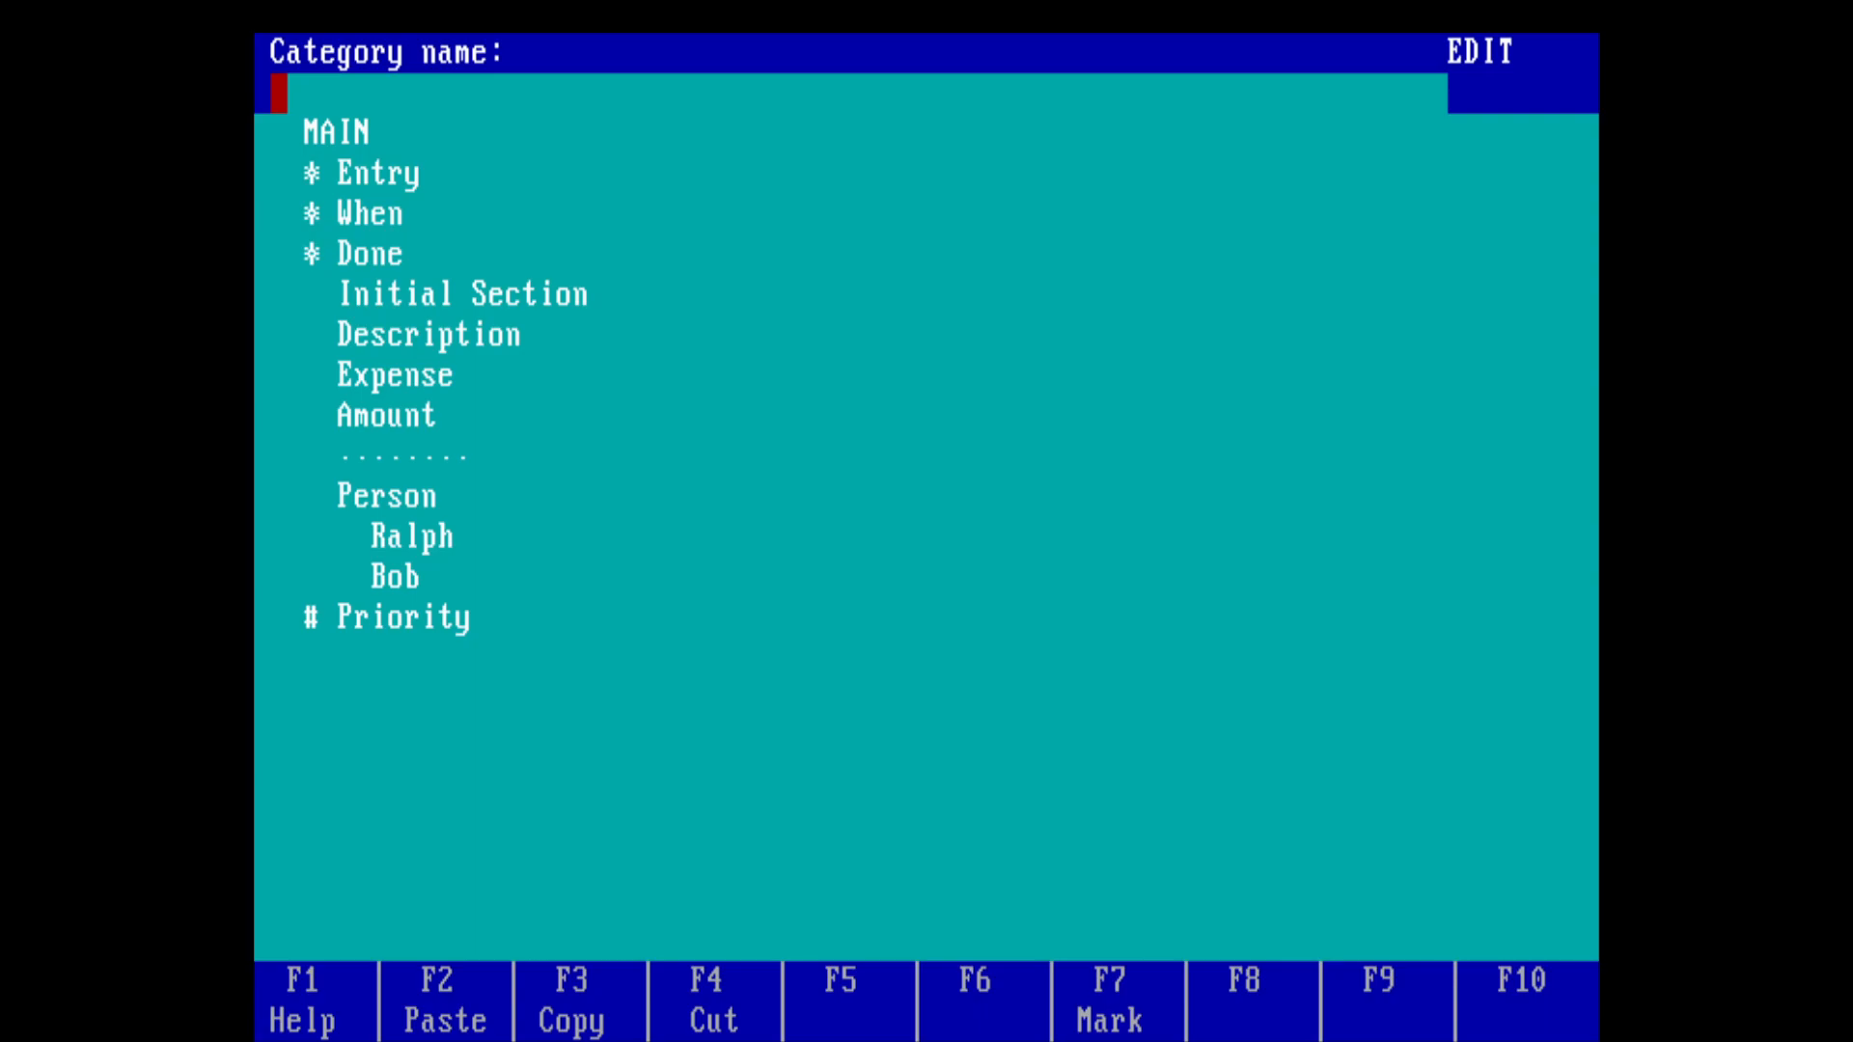
{"action": "key", "text": "shift"}
{"action": "type", "text": "Type"}
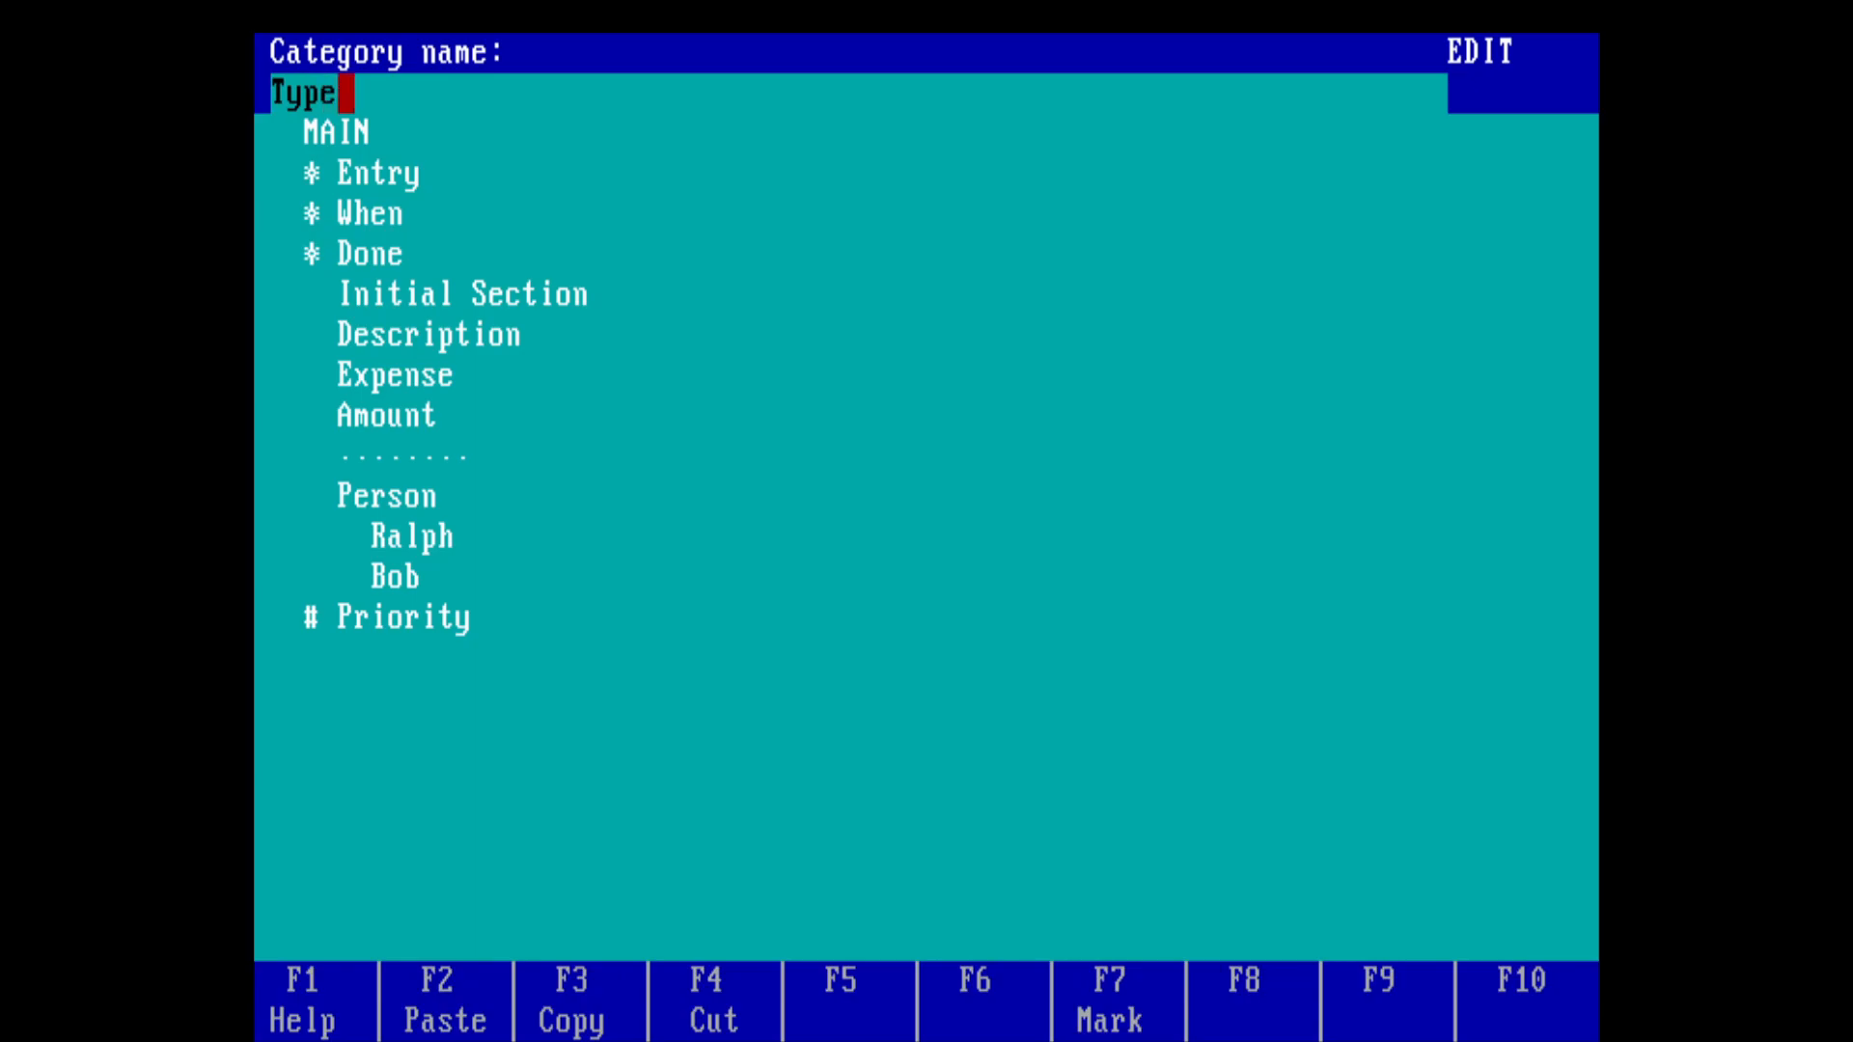
{"action": "key", "text": "Return"}
{"action": "key", "text": "Down"}
{"action": "key", "text": "Up"}
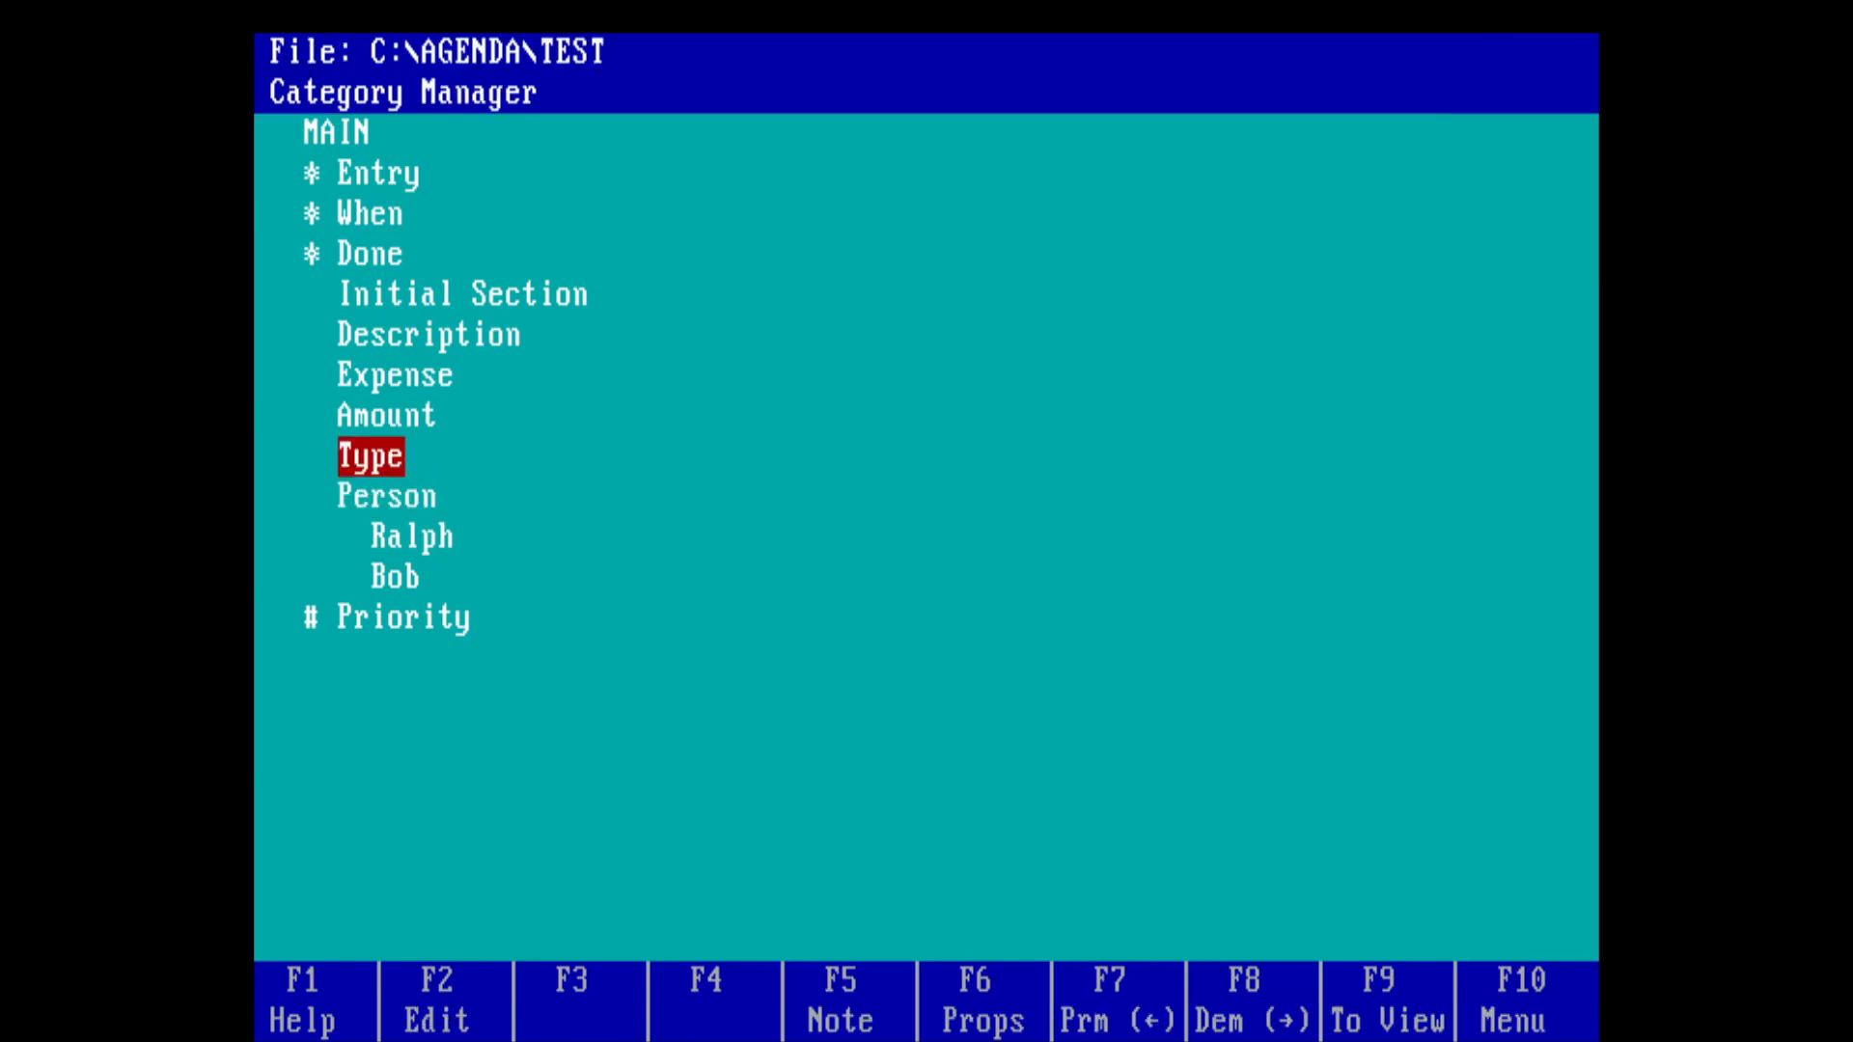
{"action": "key", "text": "Escape"}
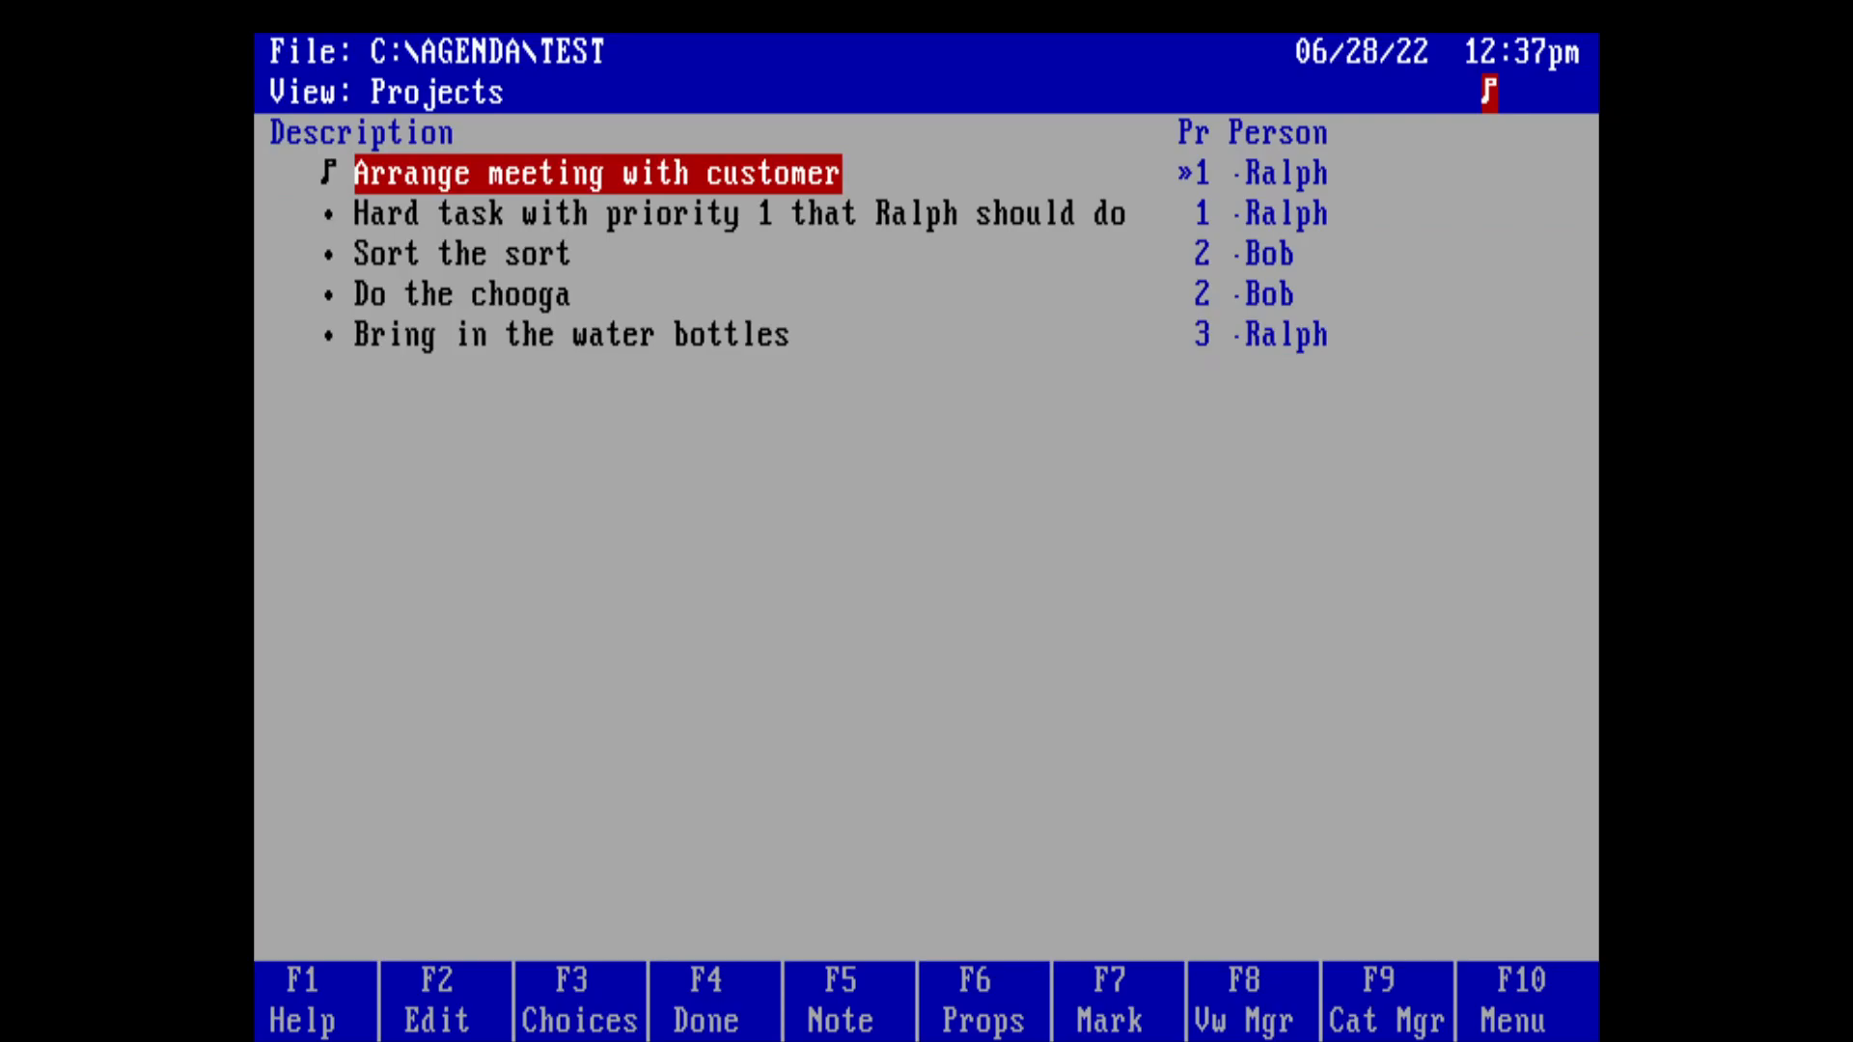
{"action": "key", "text": "F8"}
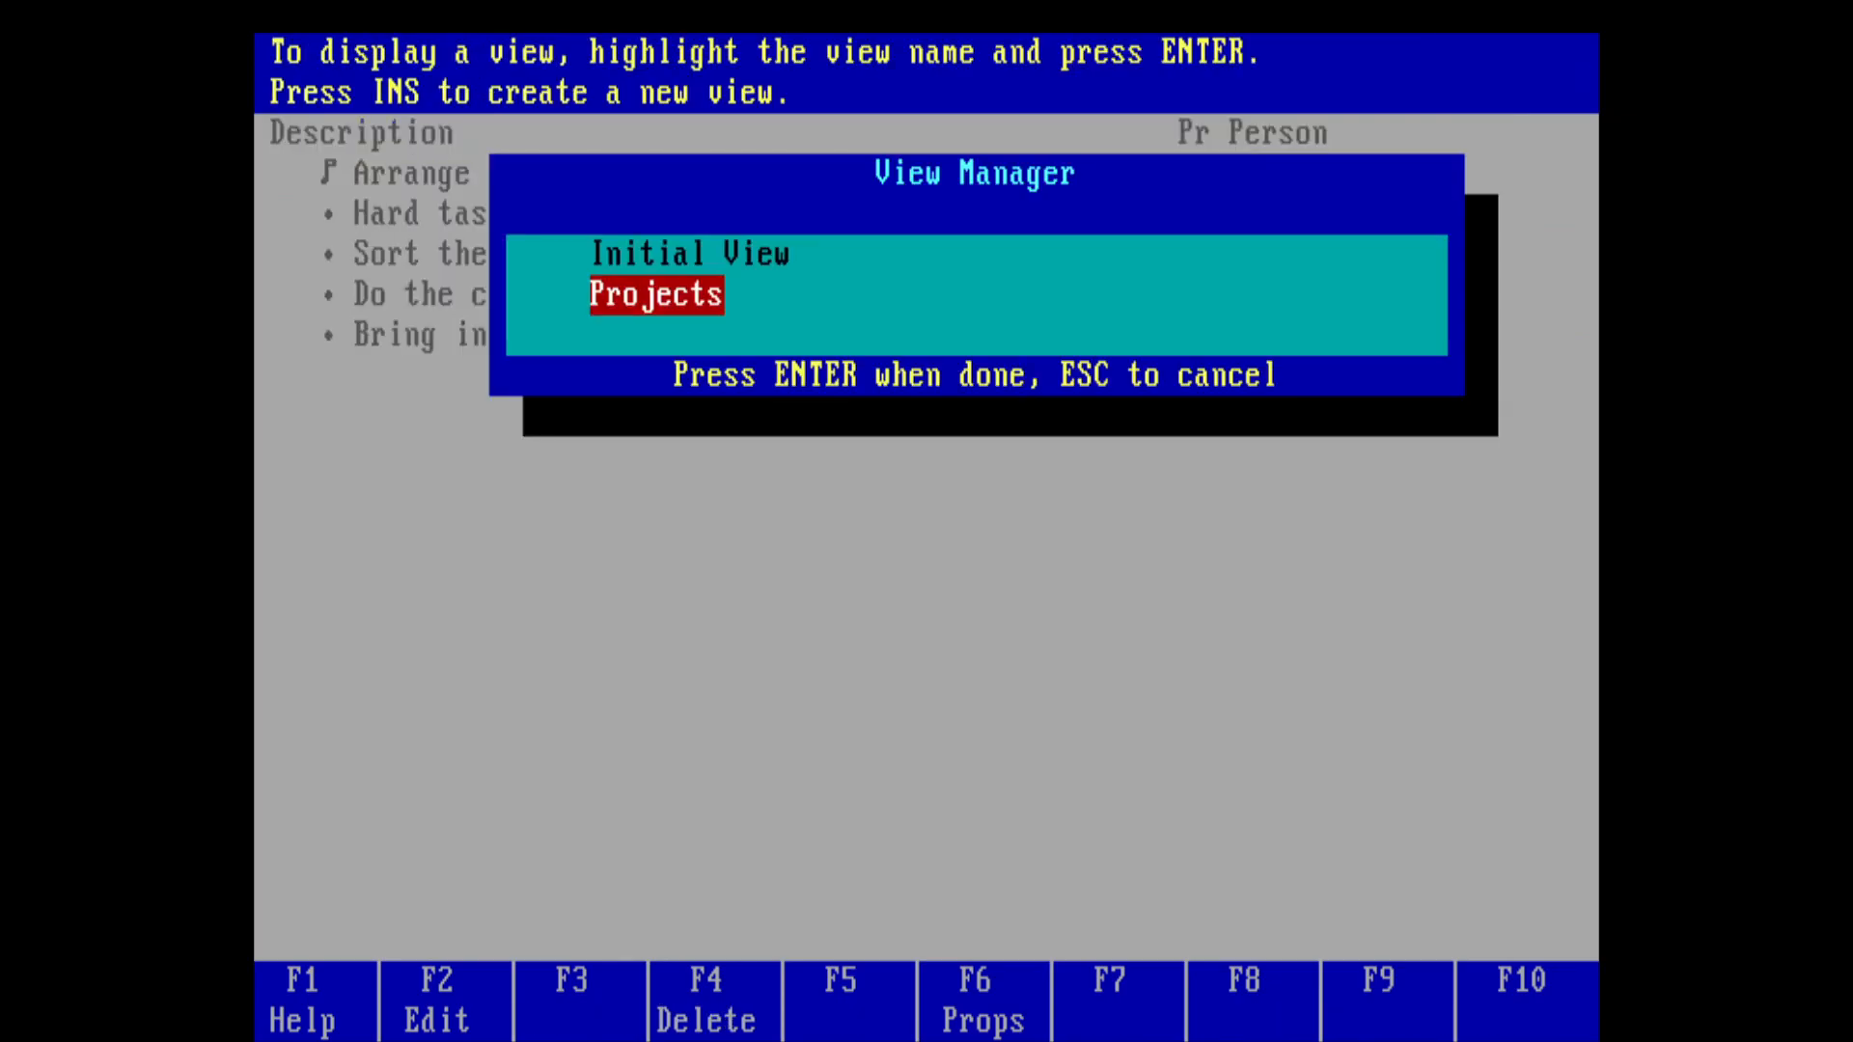
{"action": "key", "text": "Insert"}
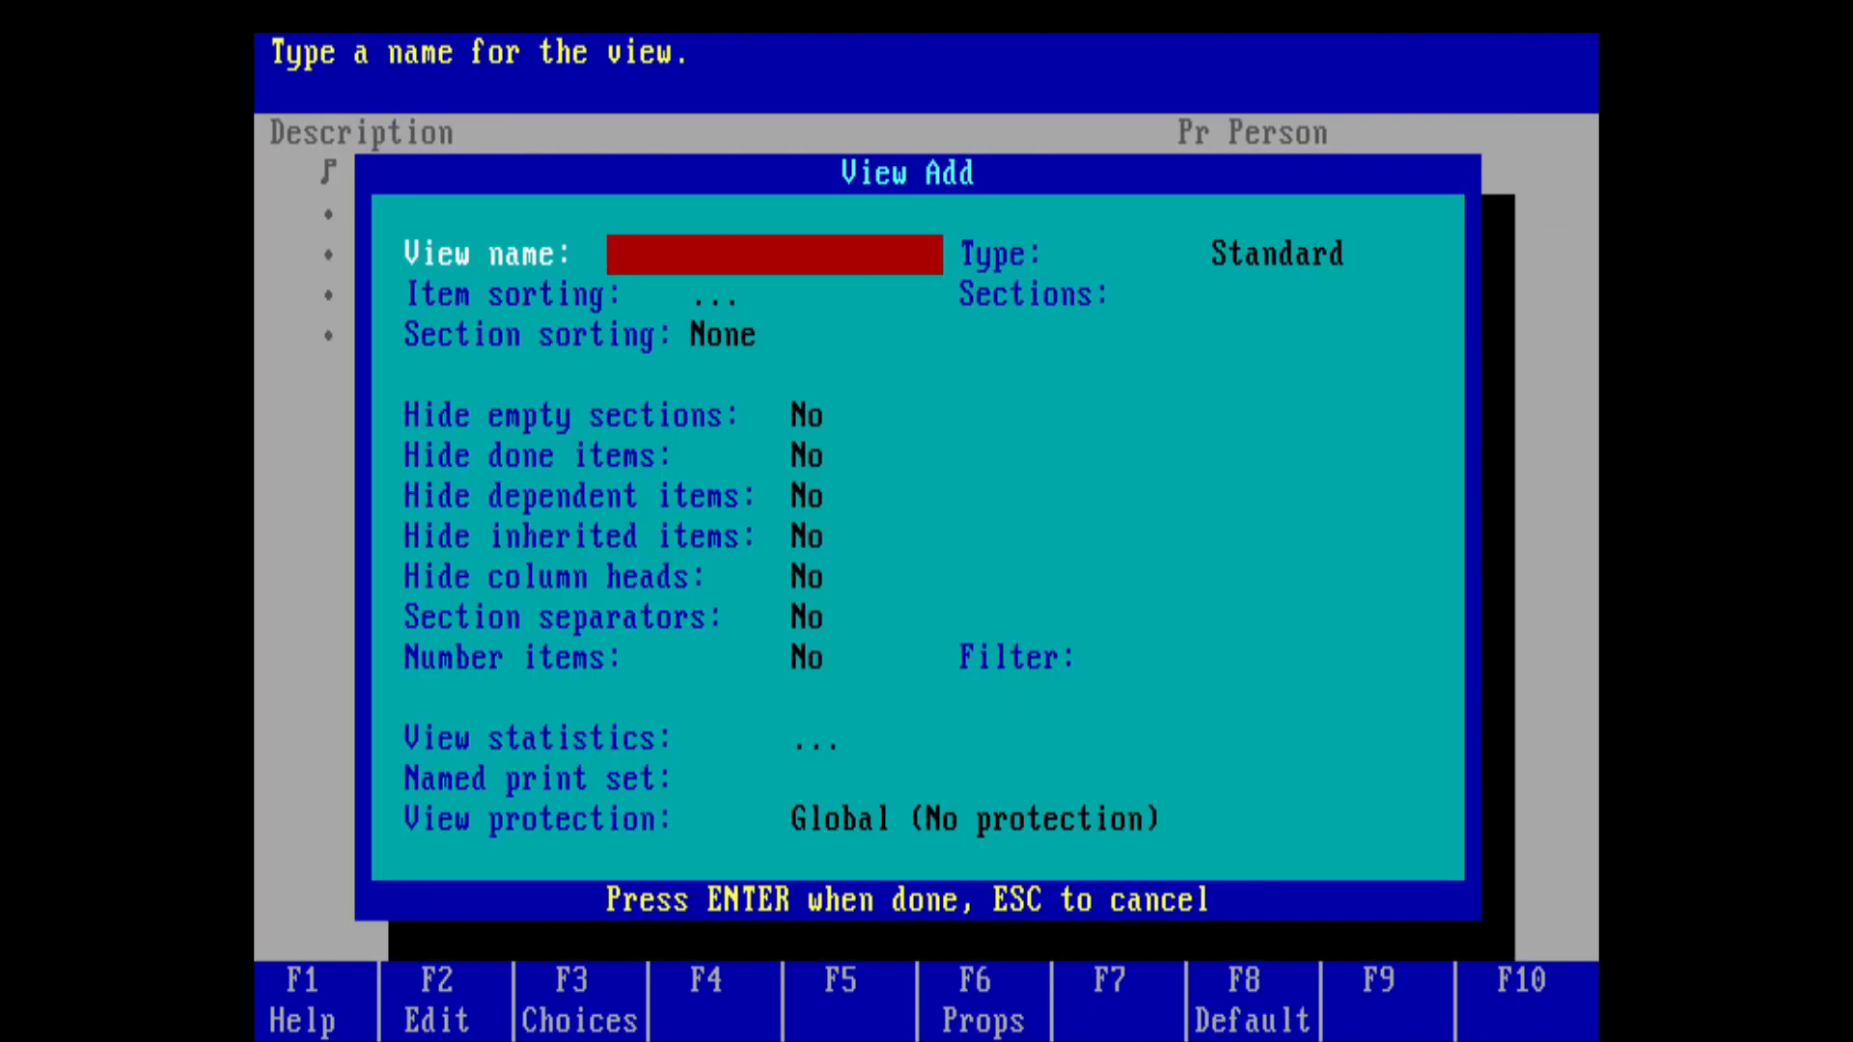
{"action": "type", "text": "Expenses"}
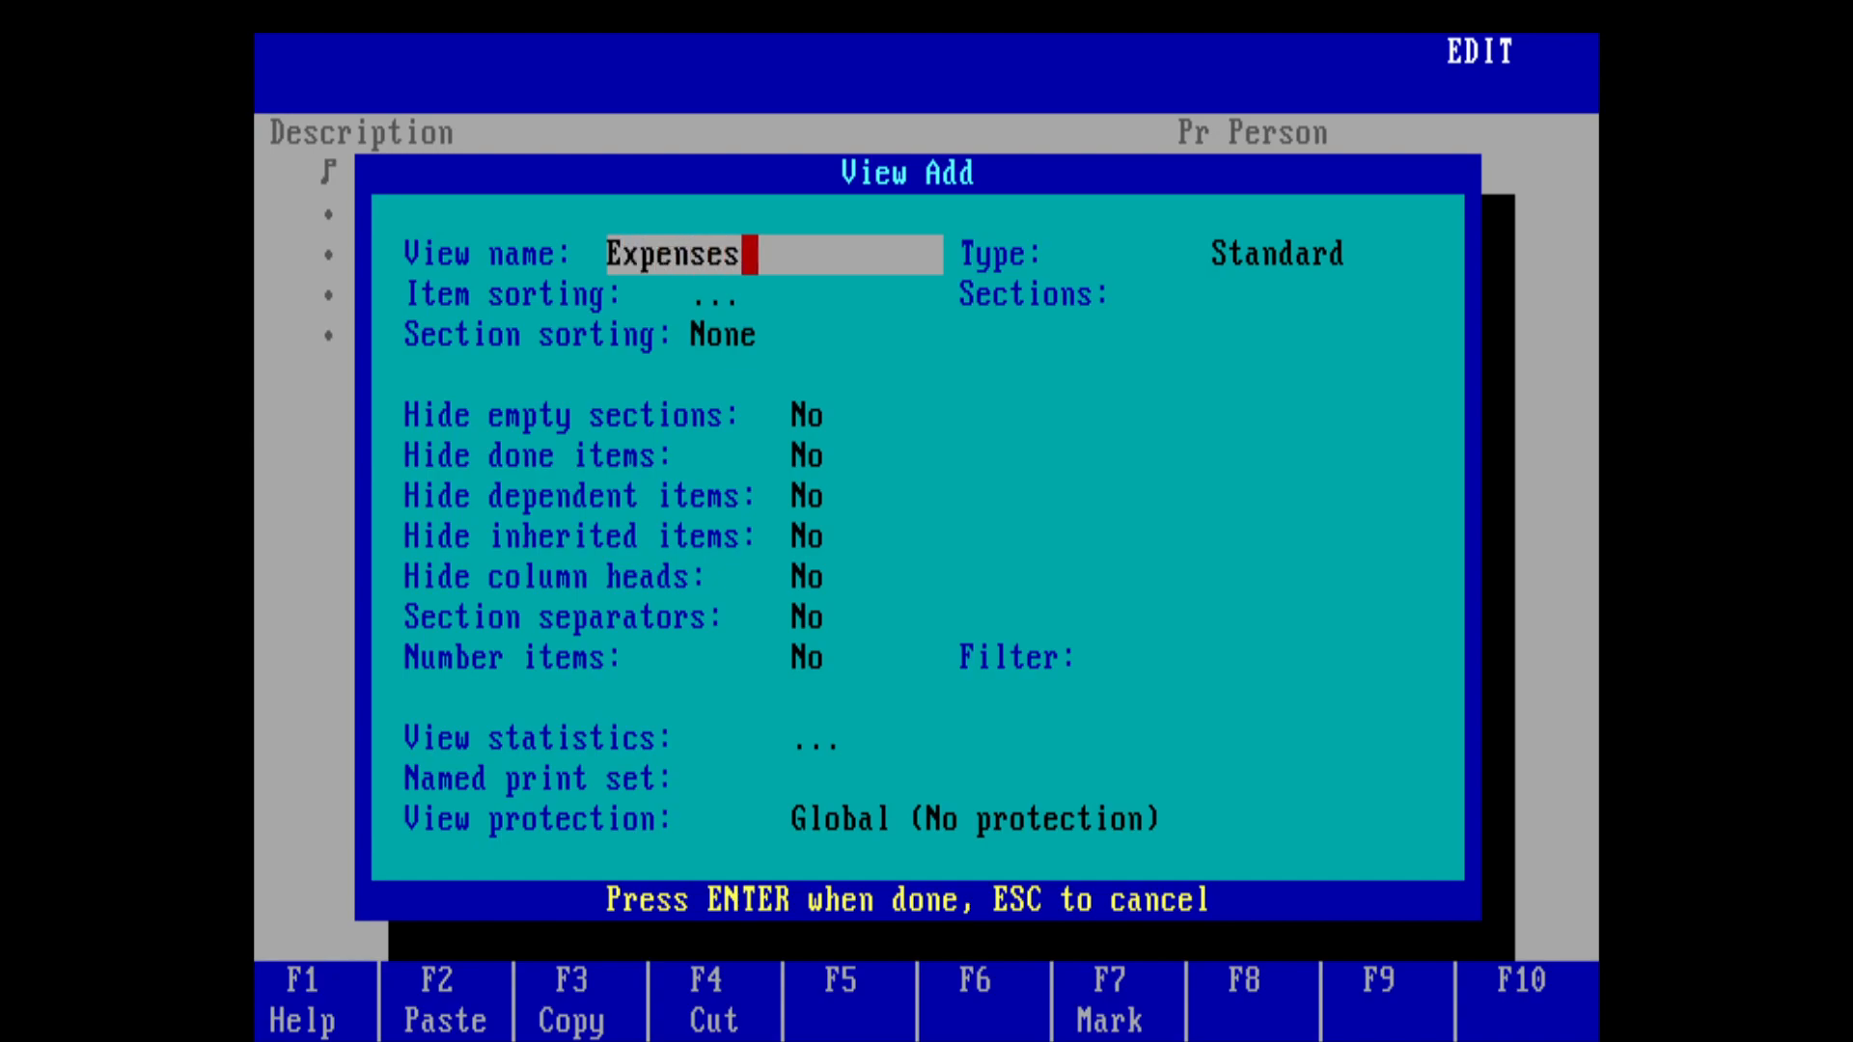
{"action": "key", "text": "Down"}
{"action": "key", "text": "Down"}
{"action": "key", "text": "Down"}
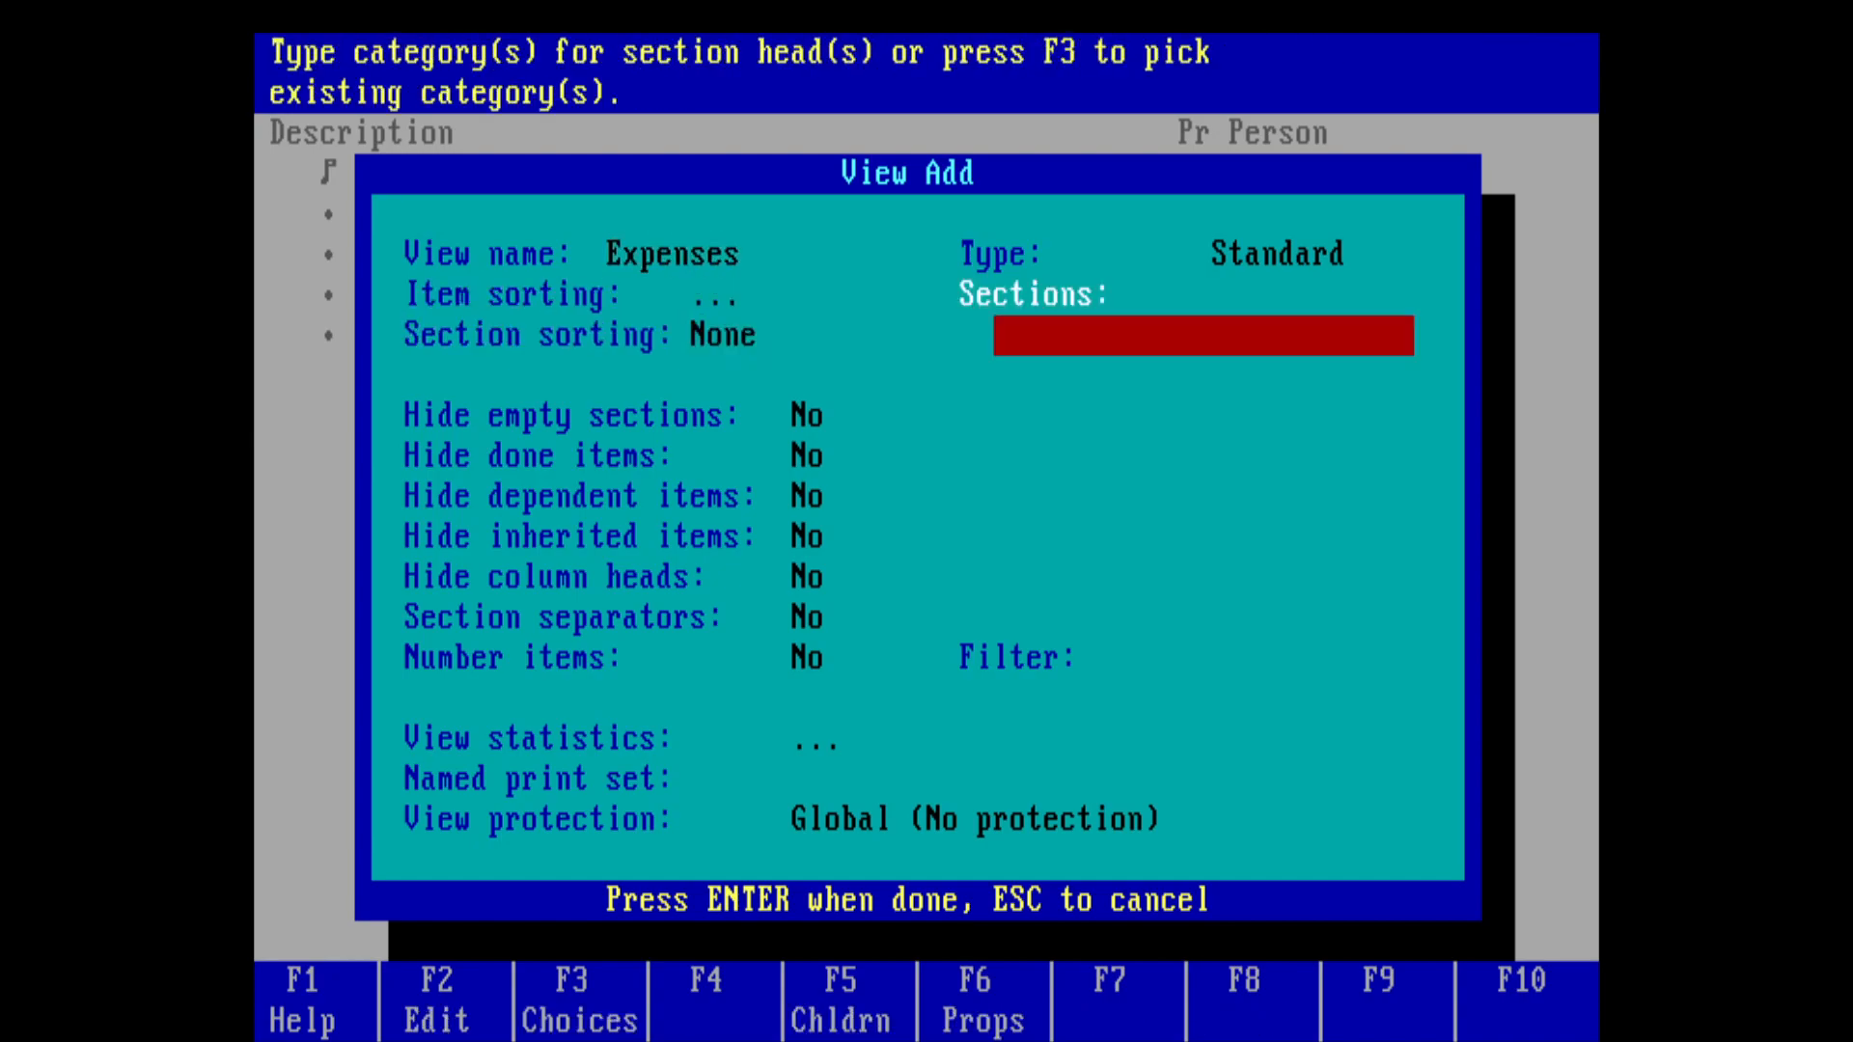
{"action": "key", "text": "F3"}
{"action": "key", "text": "Down"}
{"action": "key", "text": "Down"}
{"action": "key", "text": "Down"}
{"action": "key", "text": "Down"}
{"action": "key", "text": "Down"}
{"action": "key", "text": "Down"}
{"action": "key", "text": "Down"}
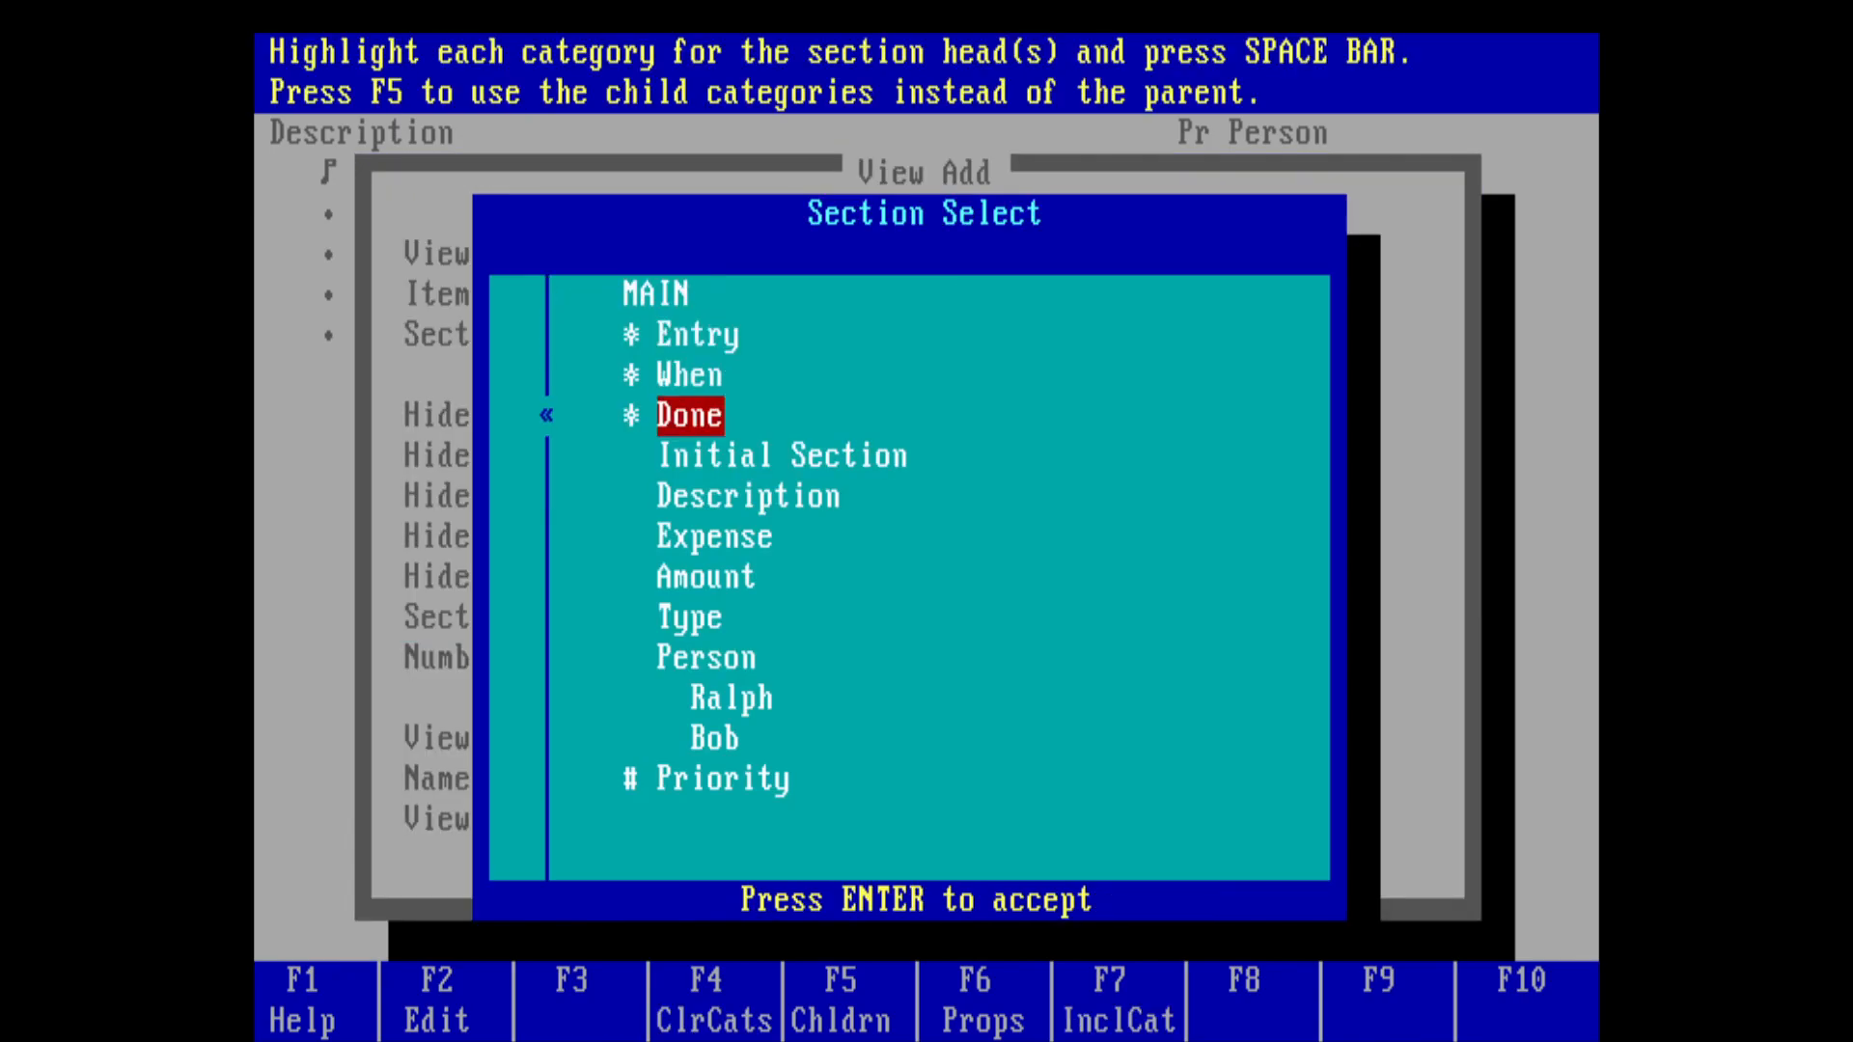
{"action": "key", "text": "Down"}
{"action": "key", "text": "Up"}
{"action": "key", "text": "Up"}
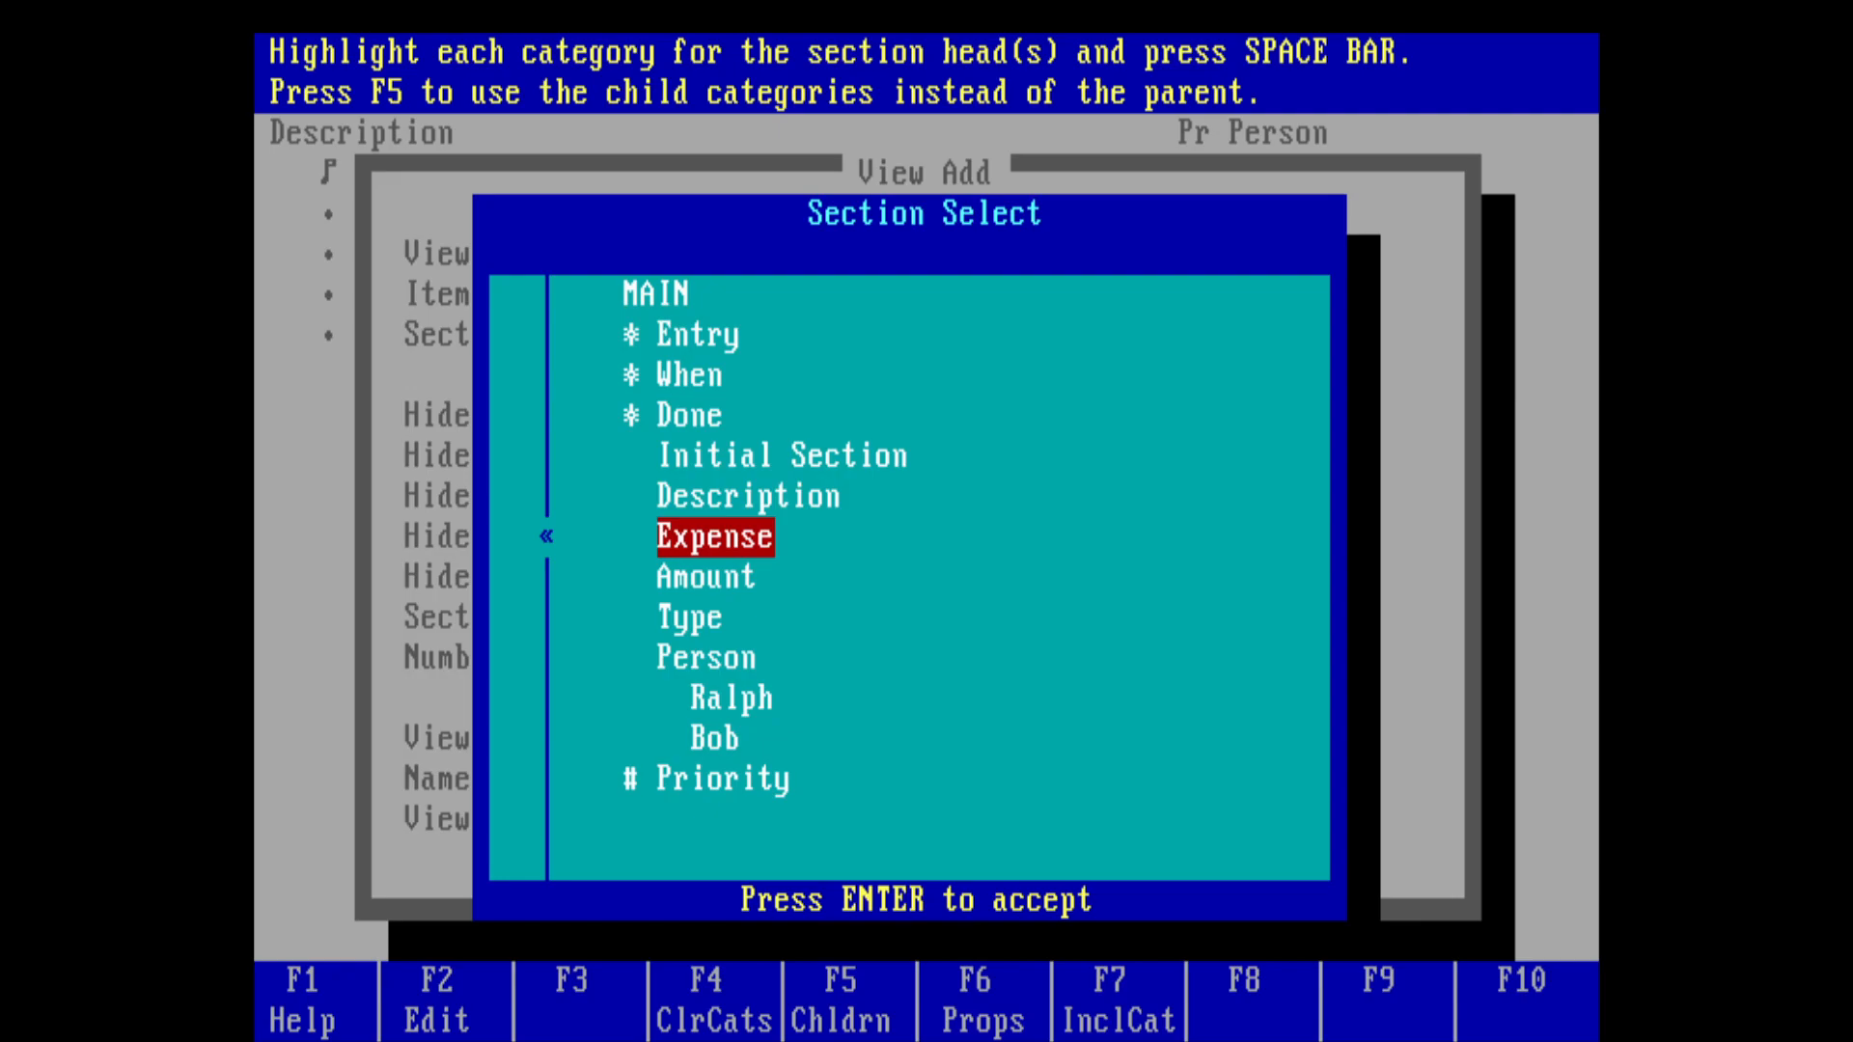
{"action": "key", "text": "Escape"}
{"action": "key", "text": "Down"}
{"action": "key", "text": "Up"}
{"action": "key", "text": "Up"}
{"action": "key", "text": "Down"}
{"action": "key", "text": "Down"}
{"action": "key", "text": "Up"}
{"action": "key", "text": "Escape"}
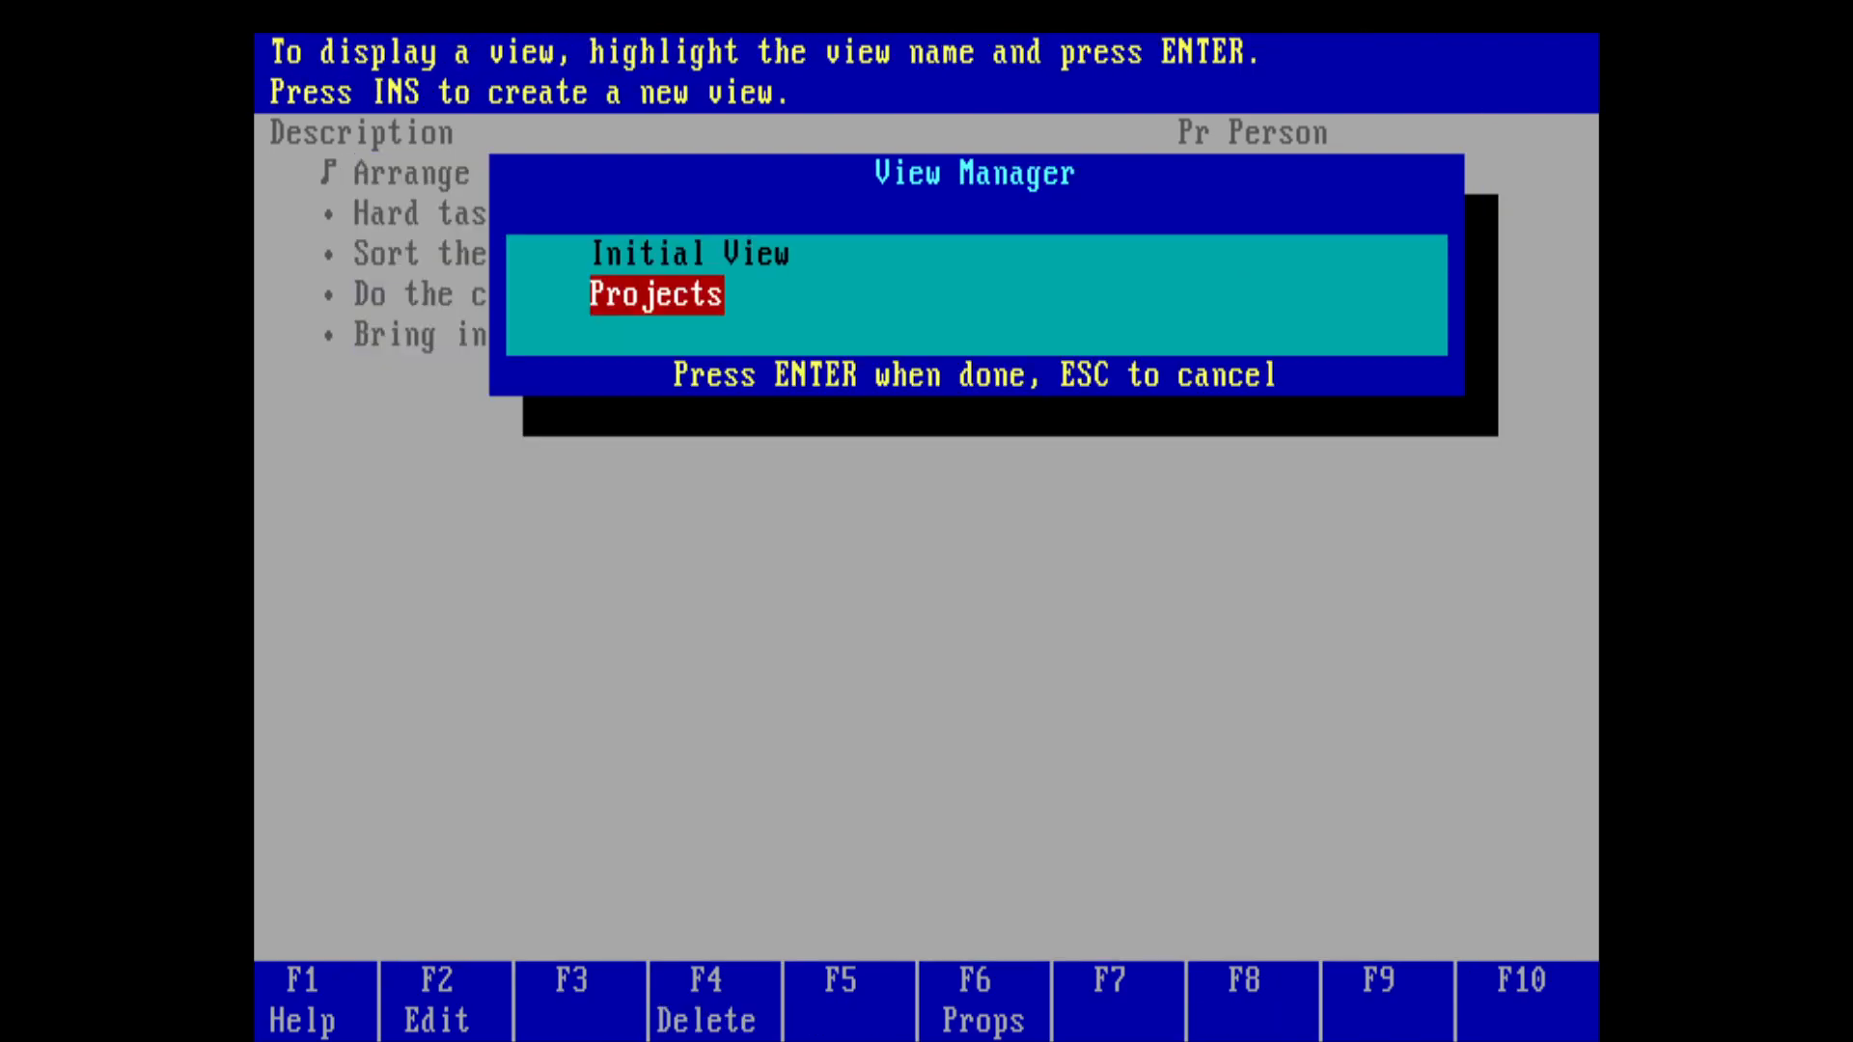
{"action": "key", "text": "Return"}
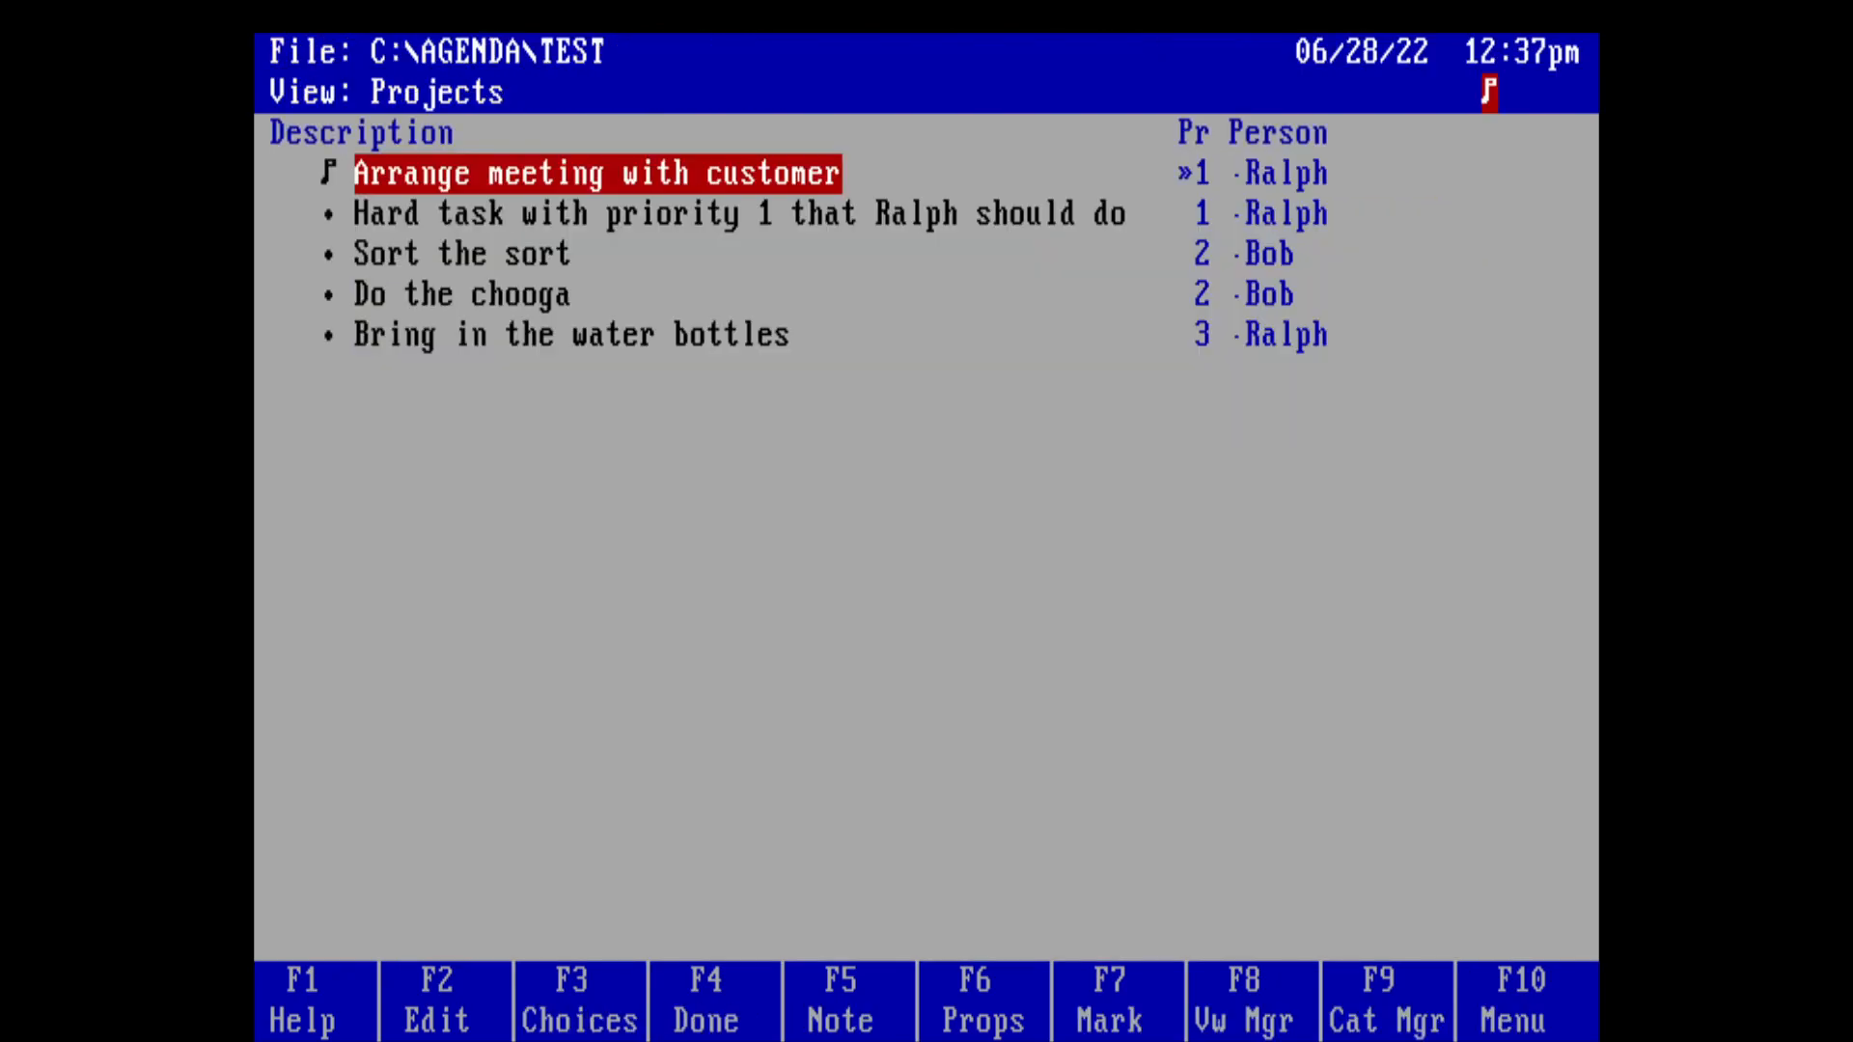
{"action": "key", "text": "F9"}
{"action": "key", "text": "F9"}
Step: Start a new standard view named Expenses and go to its section setting
{"action": "key", "text": "F8"}
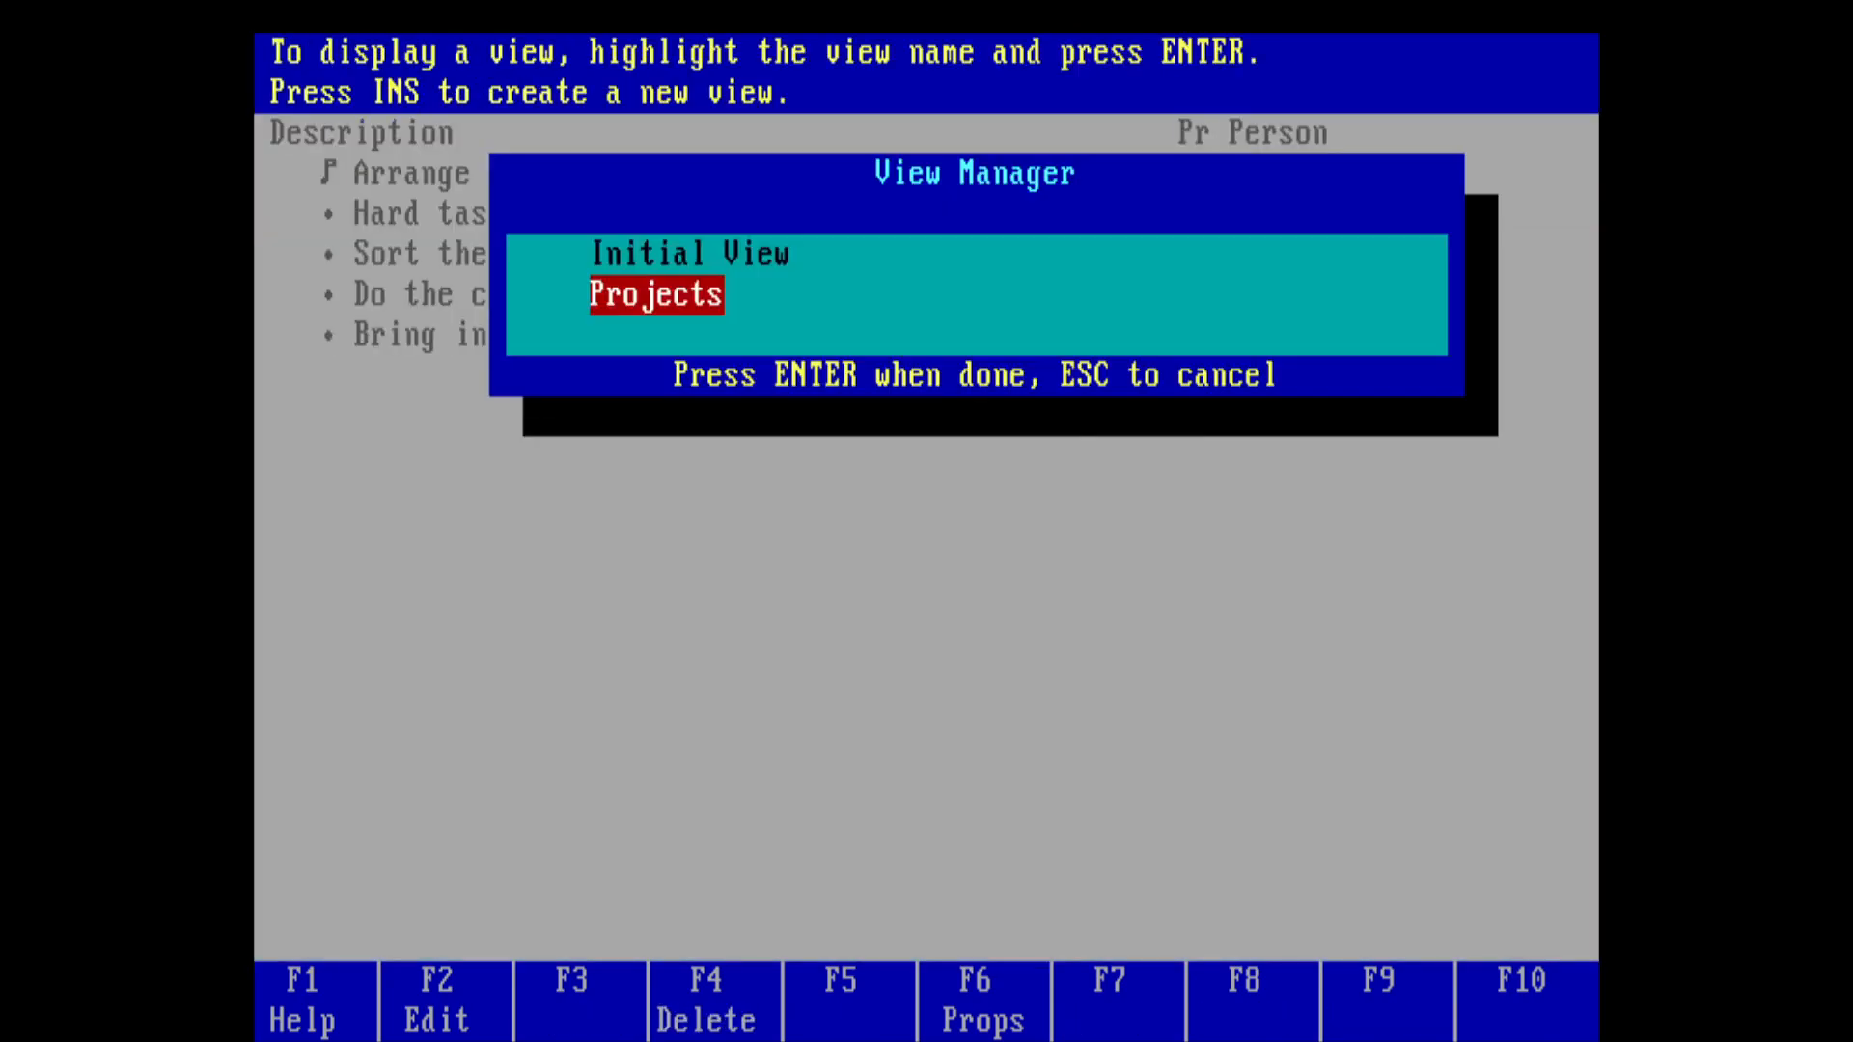
{"action": "key", "text": "Insert"}
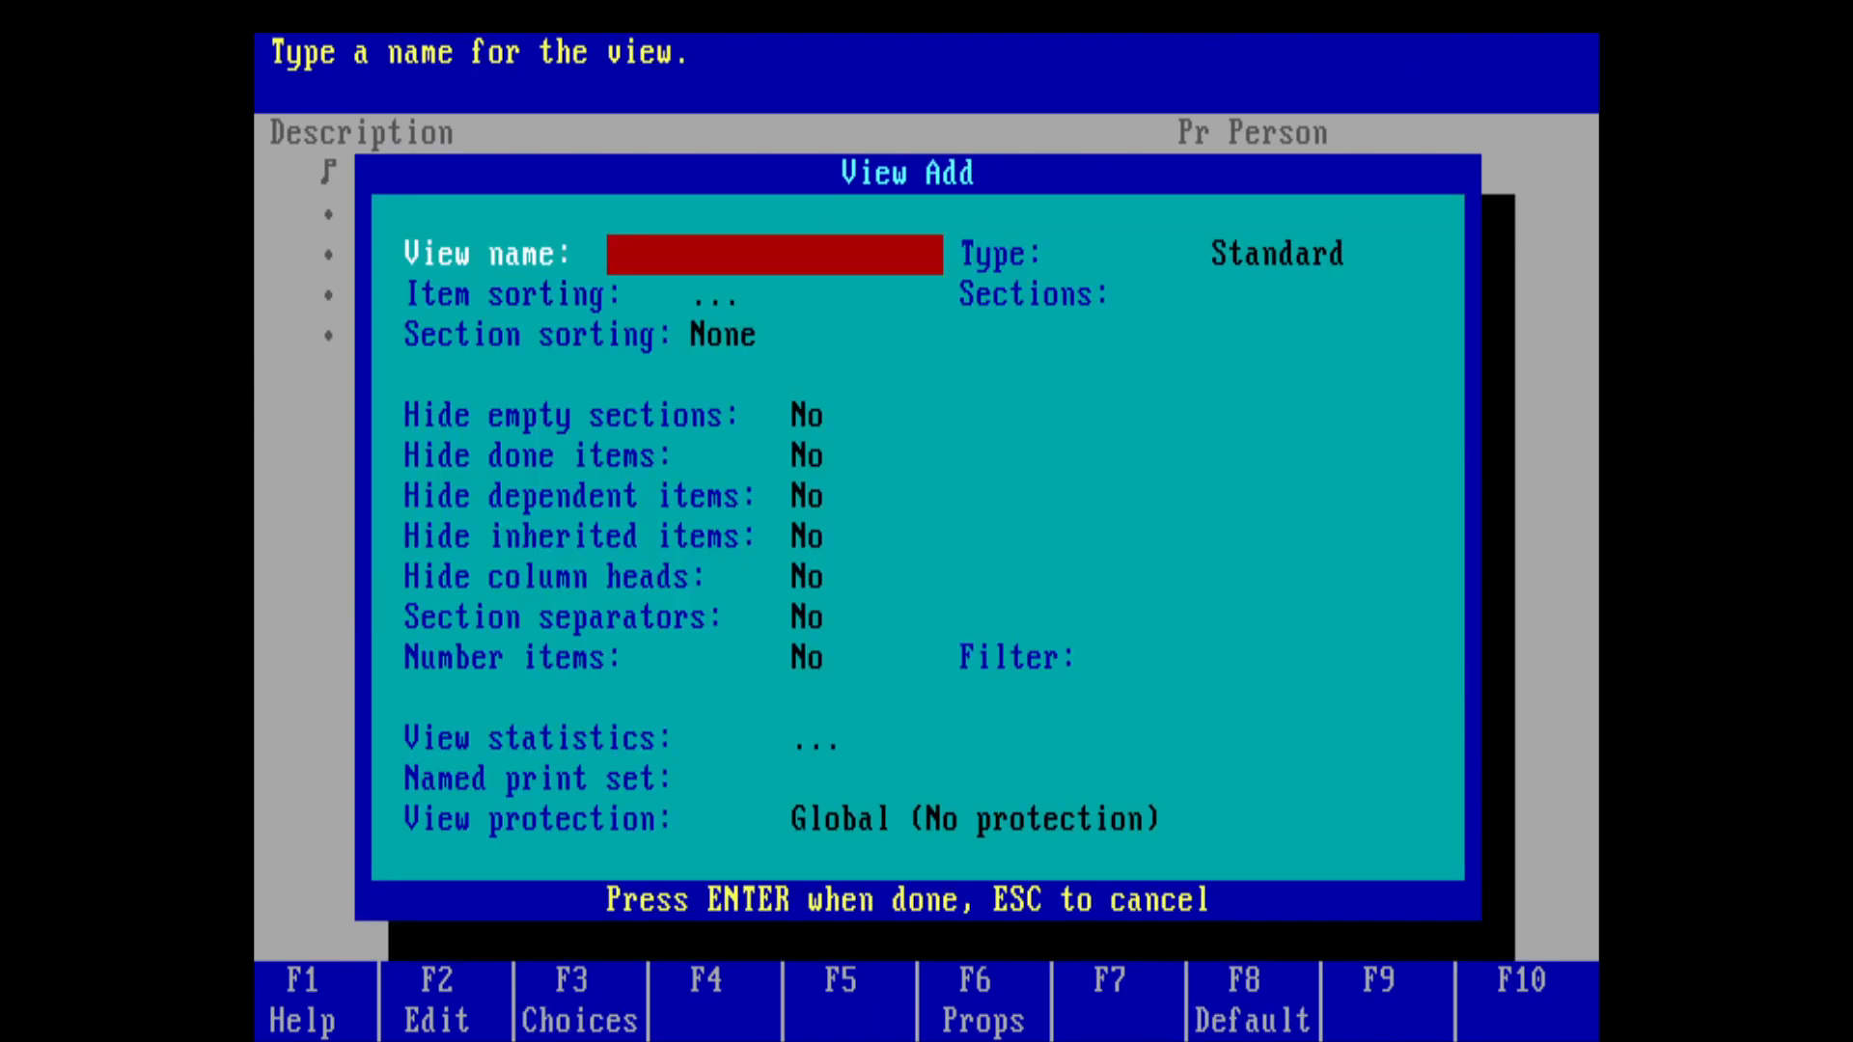
{"action": "type", "text": "Ex"}
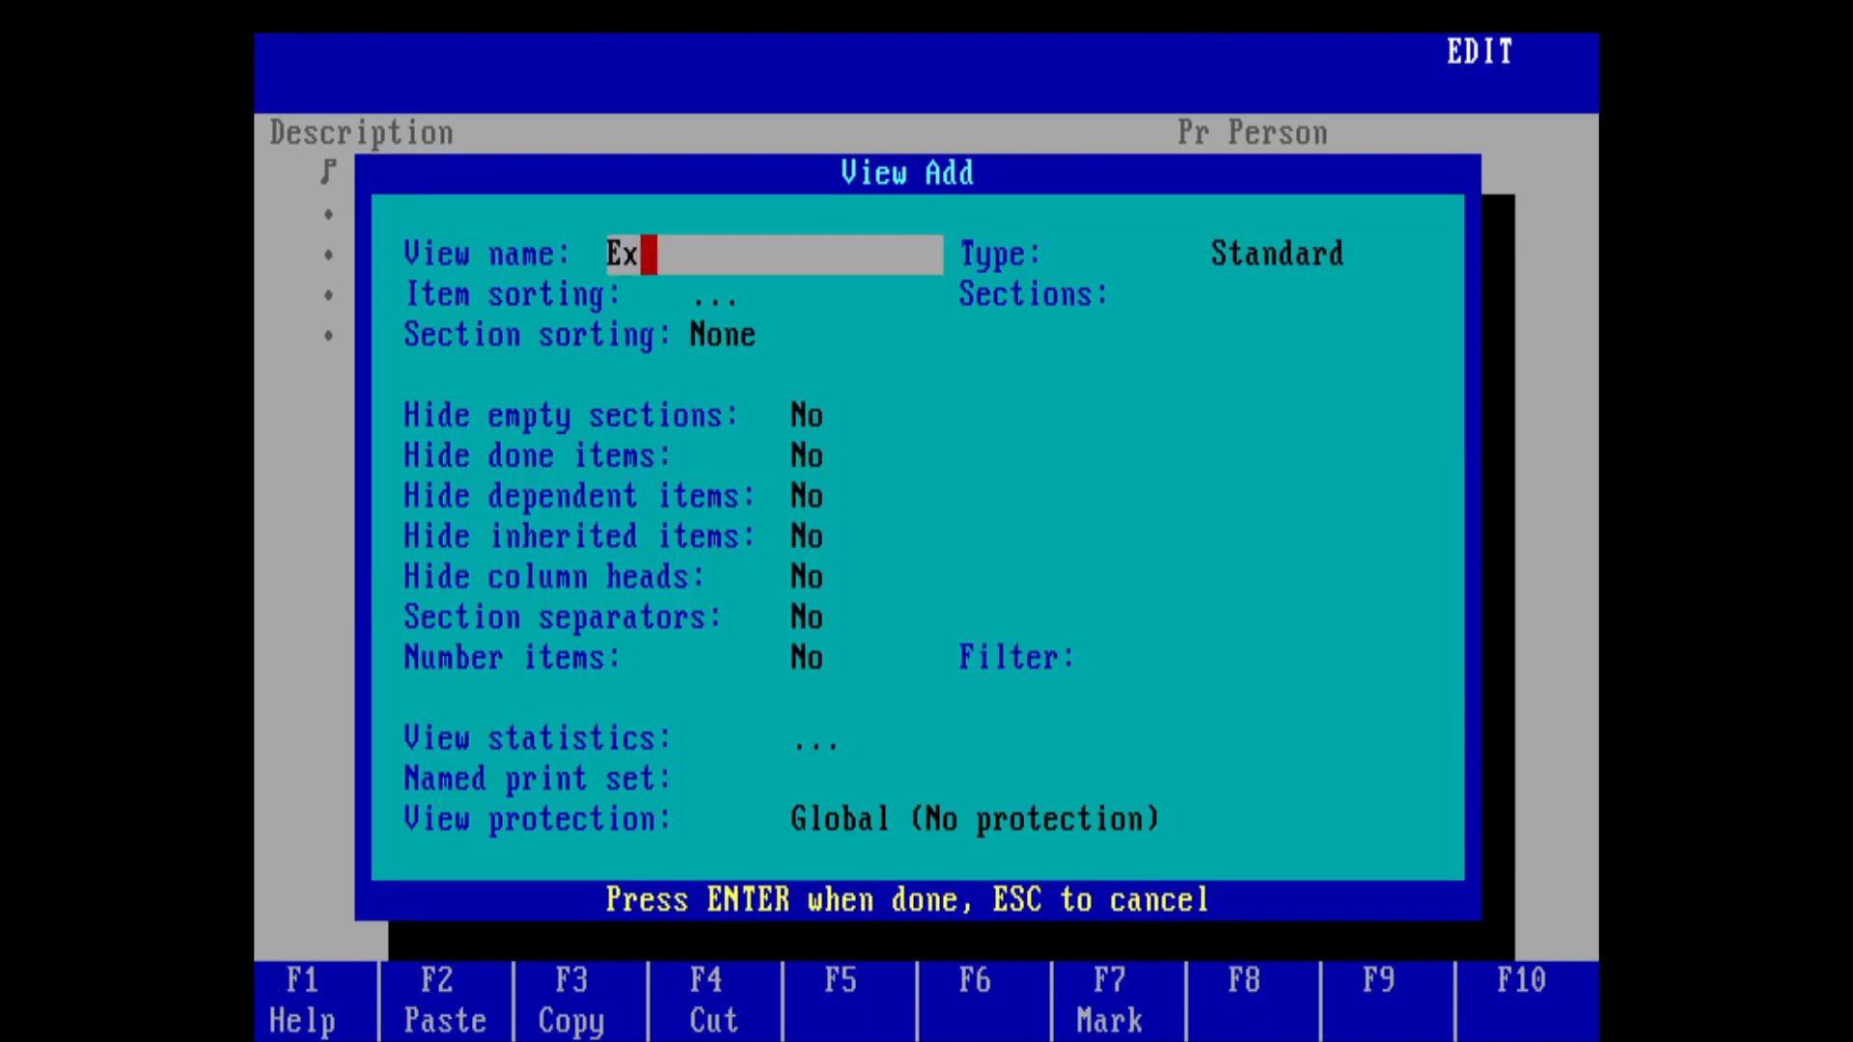
{"action": "type", "text": "penses"}
{"action": "key", "text": "Down"}
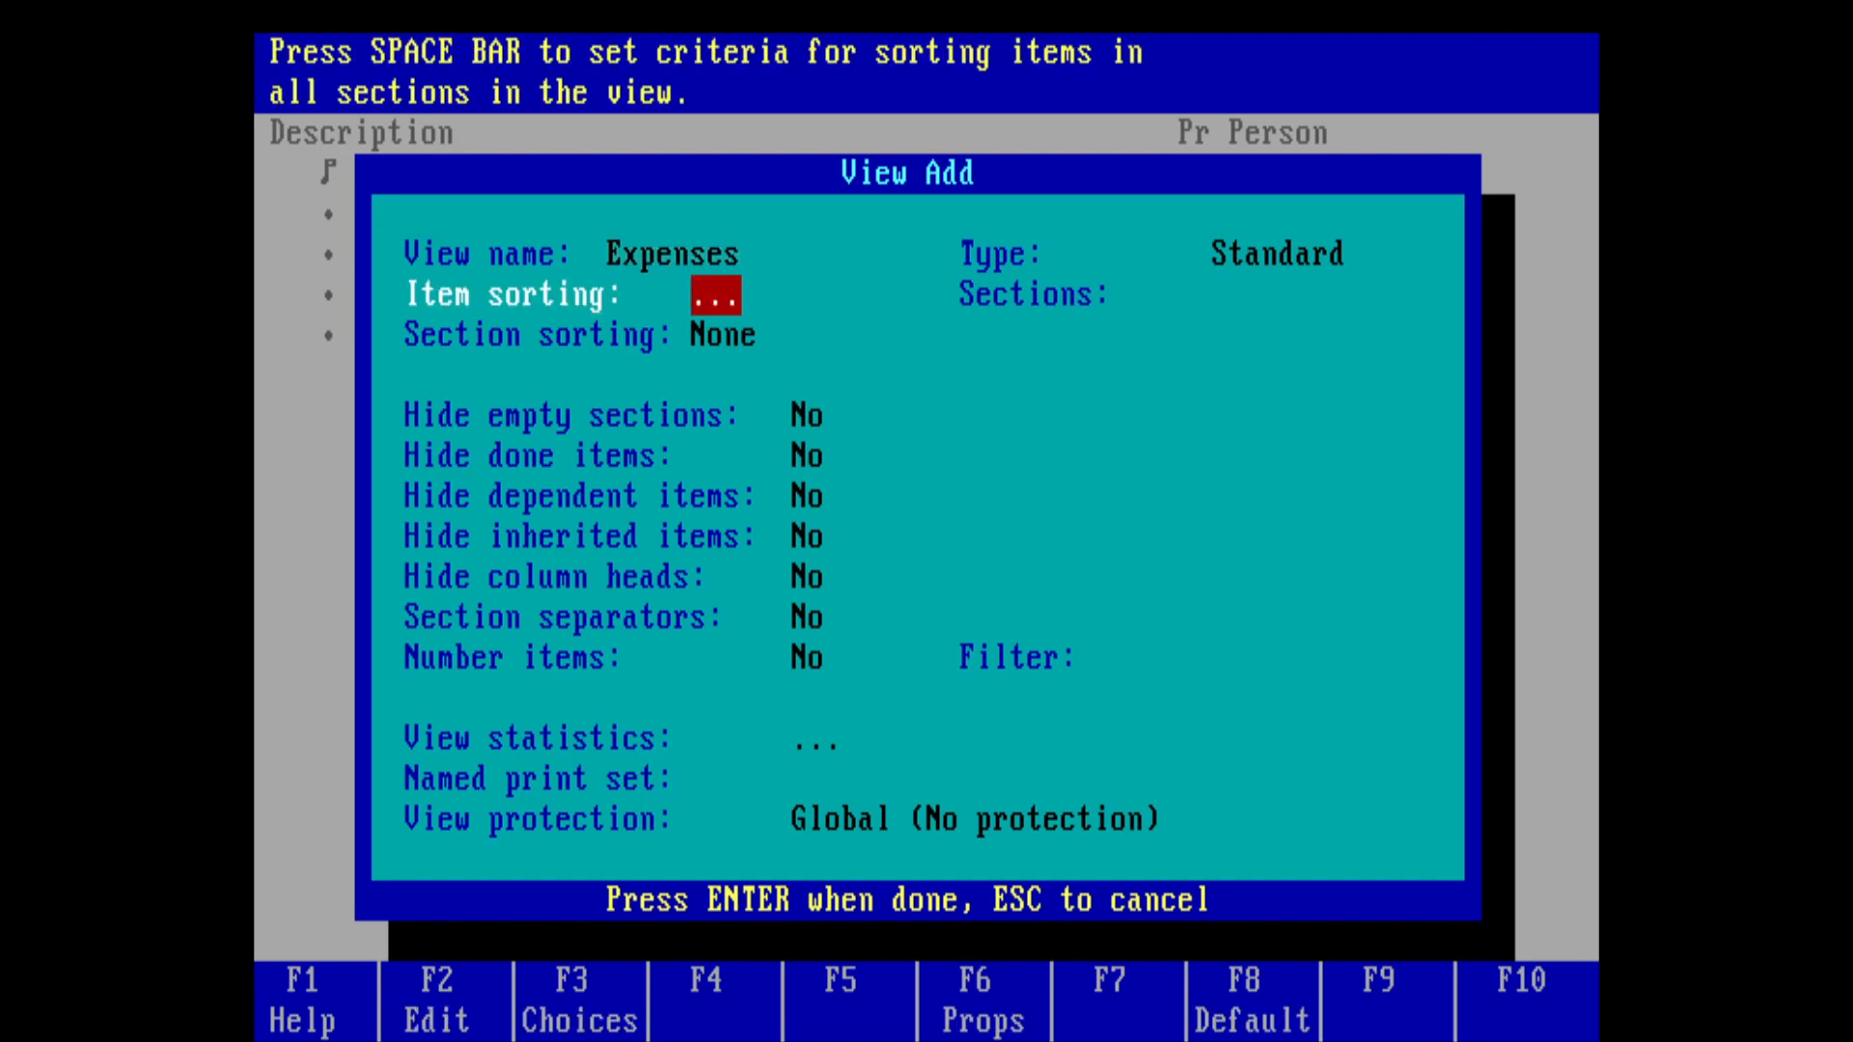
{"action": "key", "text": "Down"}
{"action": "key", "text": "Right"}
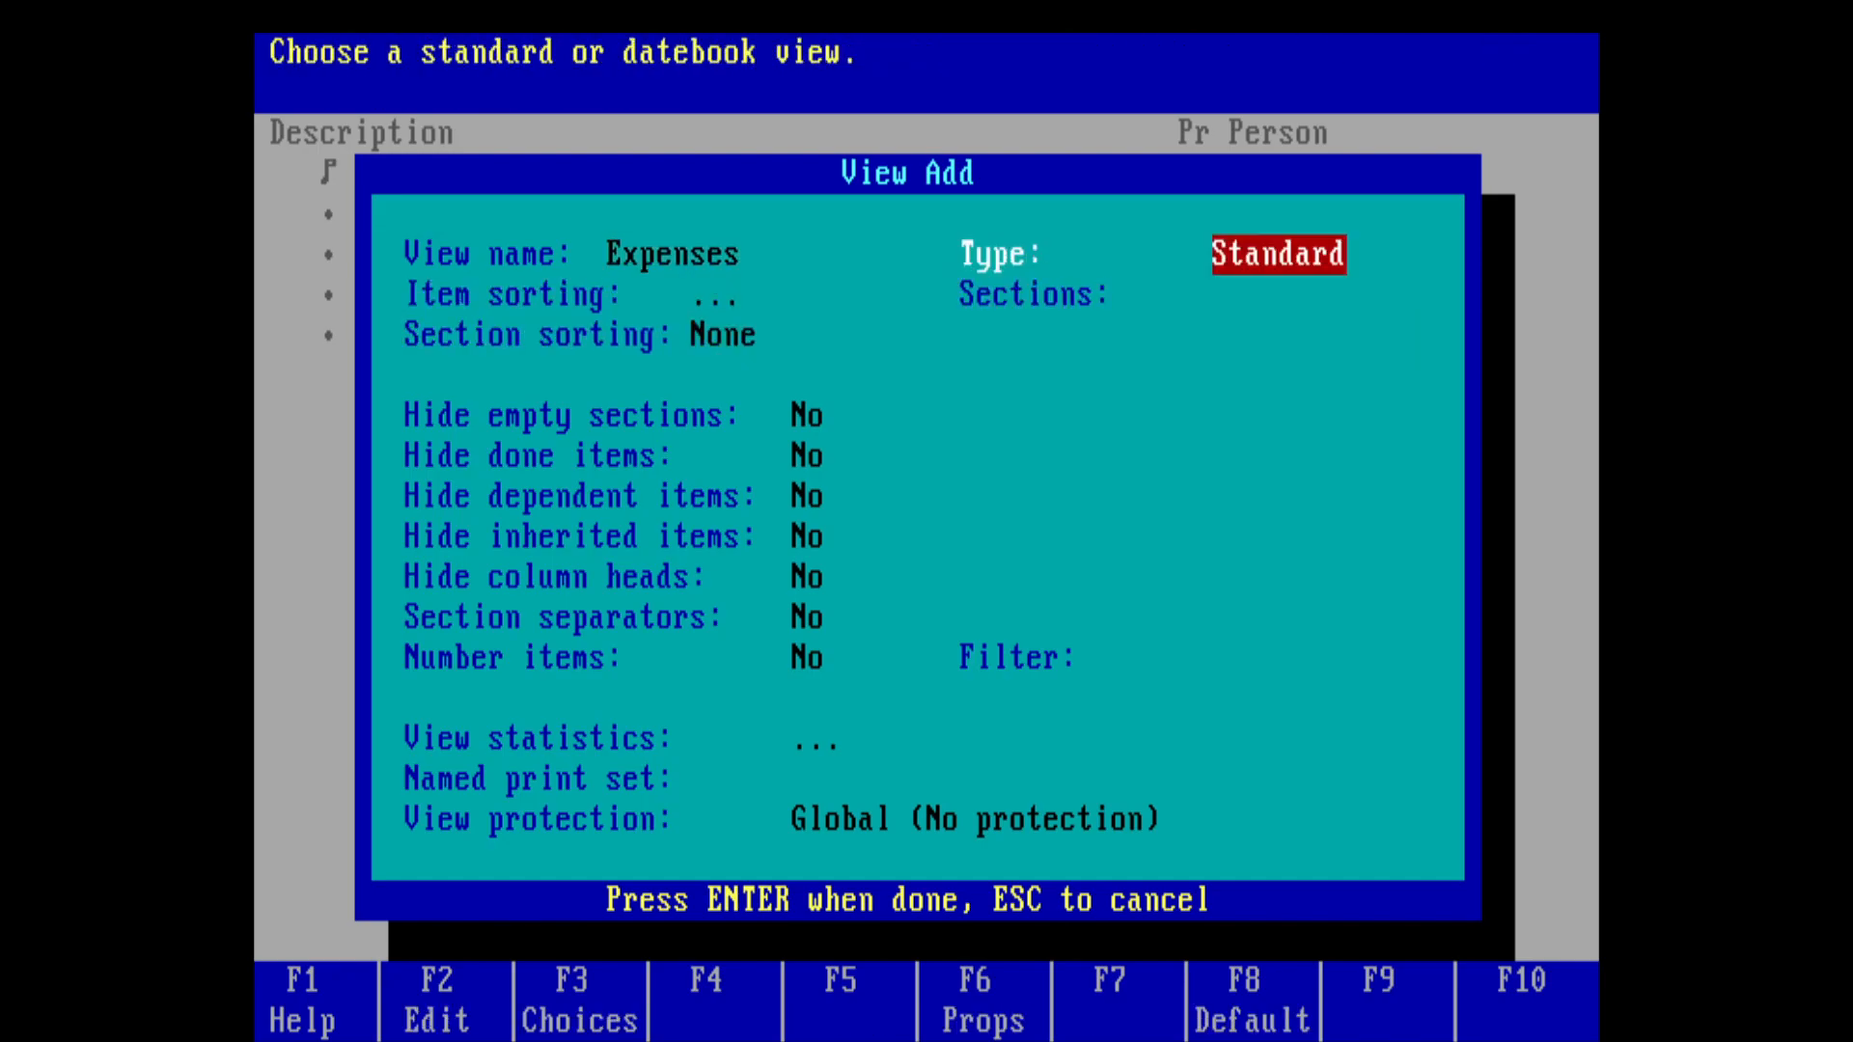
{"action": "key", "text": "Down"}
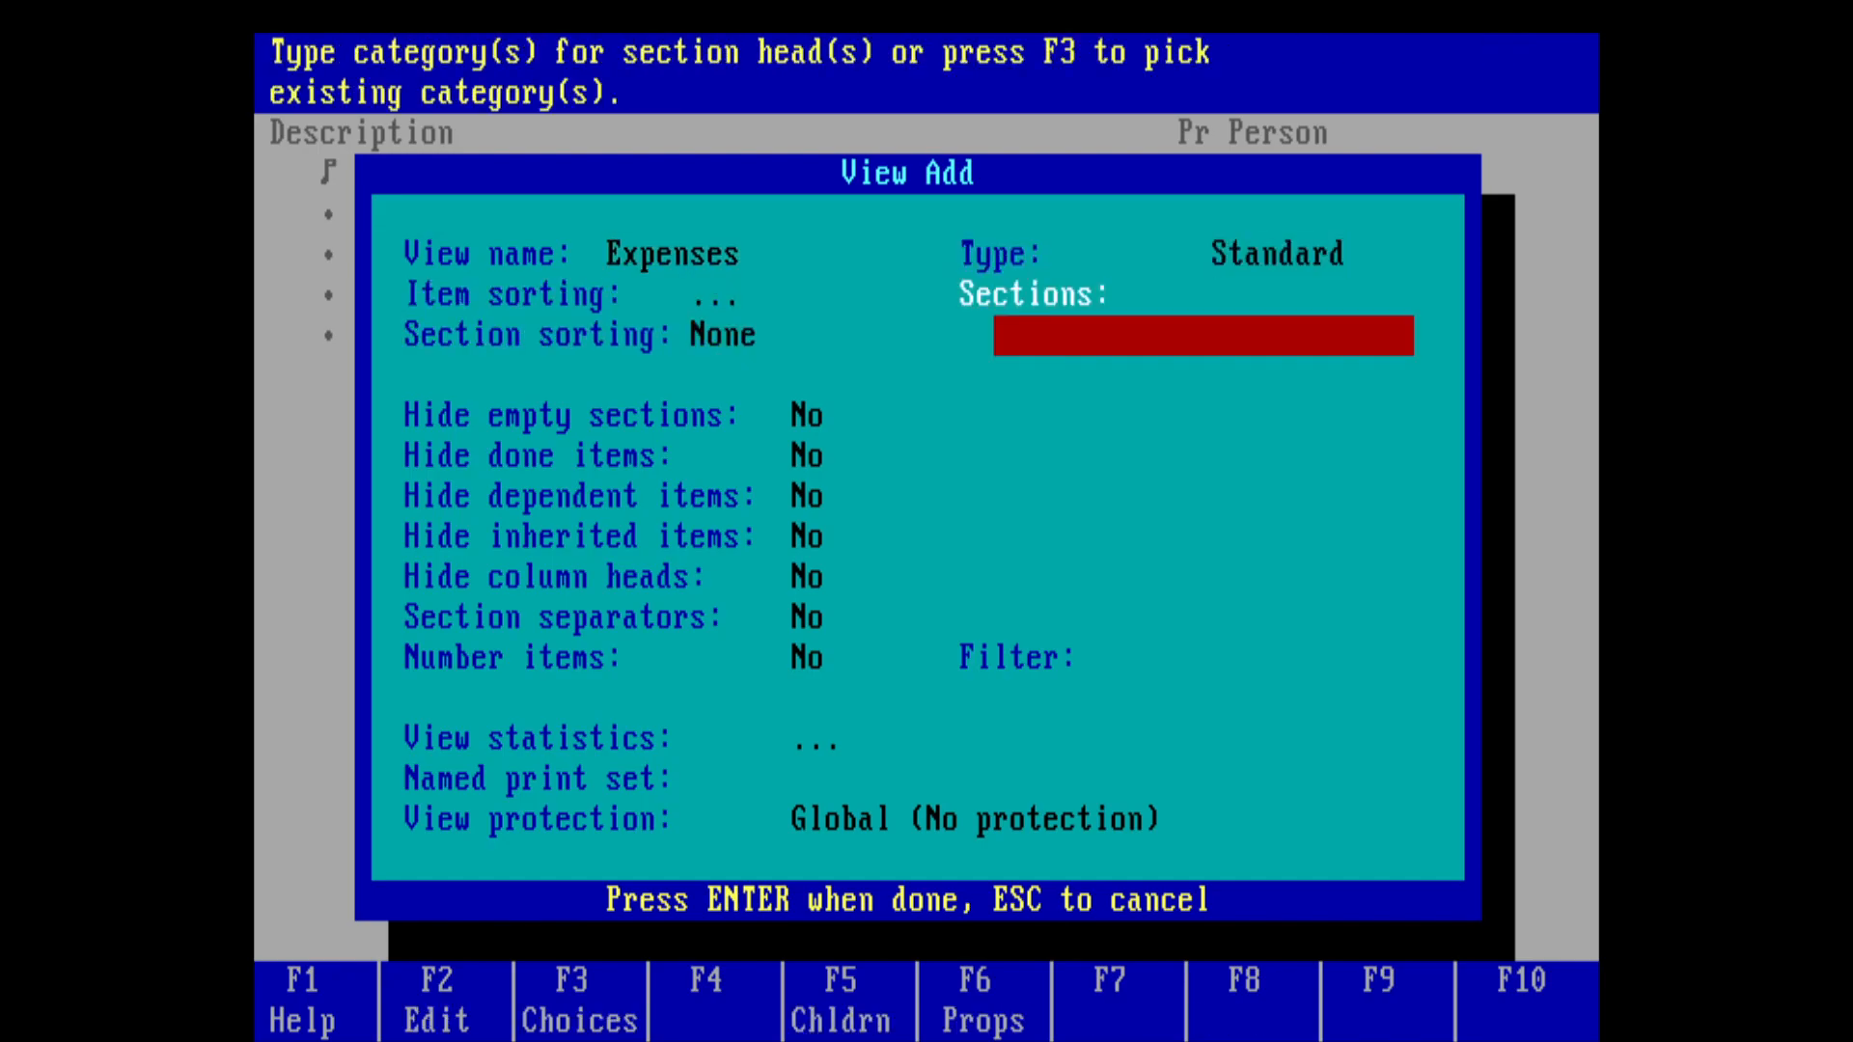
Step: Review the categories offered as section heads for the Expenses view
{"action": "key", "text": "F3"}
{"action": "key", "text": "Down"}
{"action": "key", "text": "Down"}
{"action": "key", "text": "Down"}
{"action": "key", "text": "Down"}
{"action": "key", "text": "Down"}
{"action": "key", "text": "Down"}
{"action": "key", "text": "Down"}
{"action": "key", "text": "Down"}
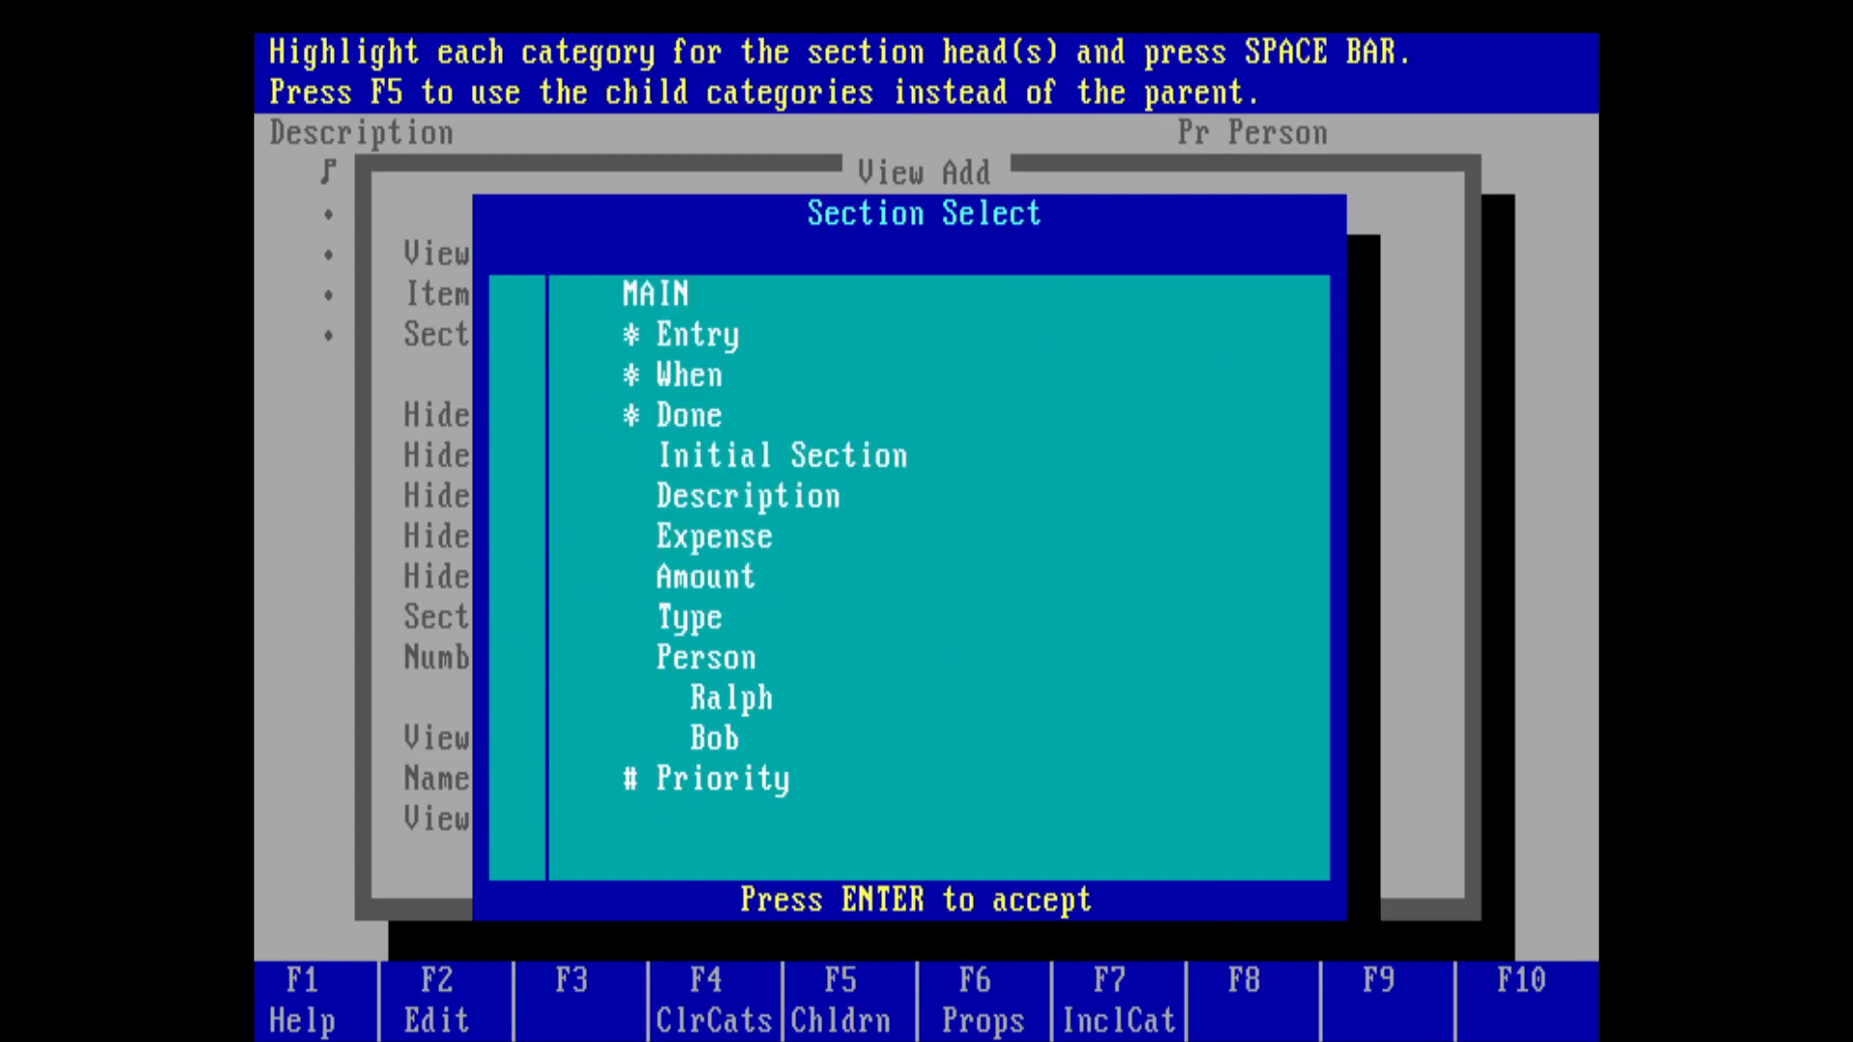
{"action": "key", "text": "Up"}
{"action": "key", "text": "Up"}
{"action": "key", "text": "Return"}
{"action": "key", "text": "Down"}
{"action": "key", "text": "Up"}
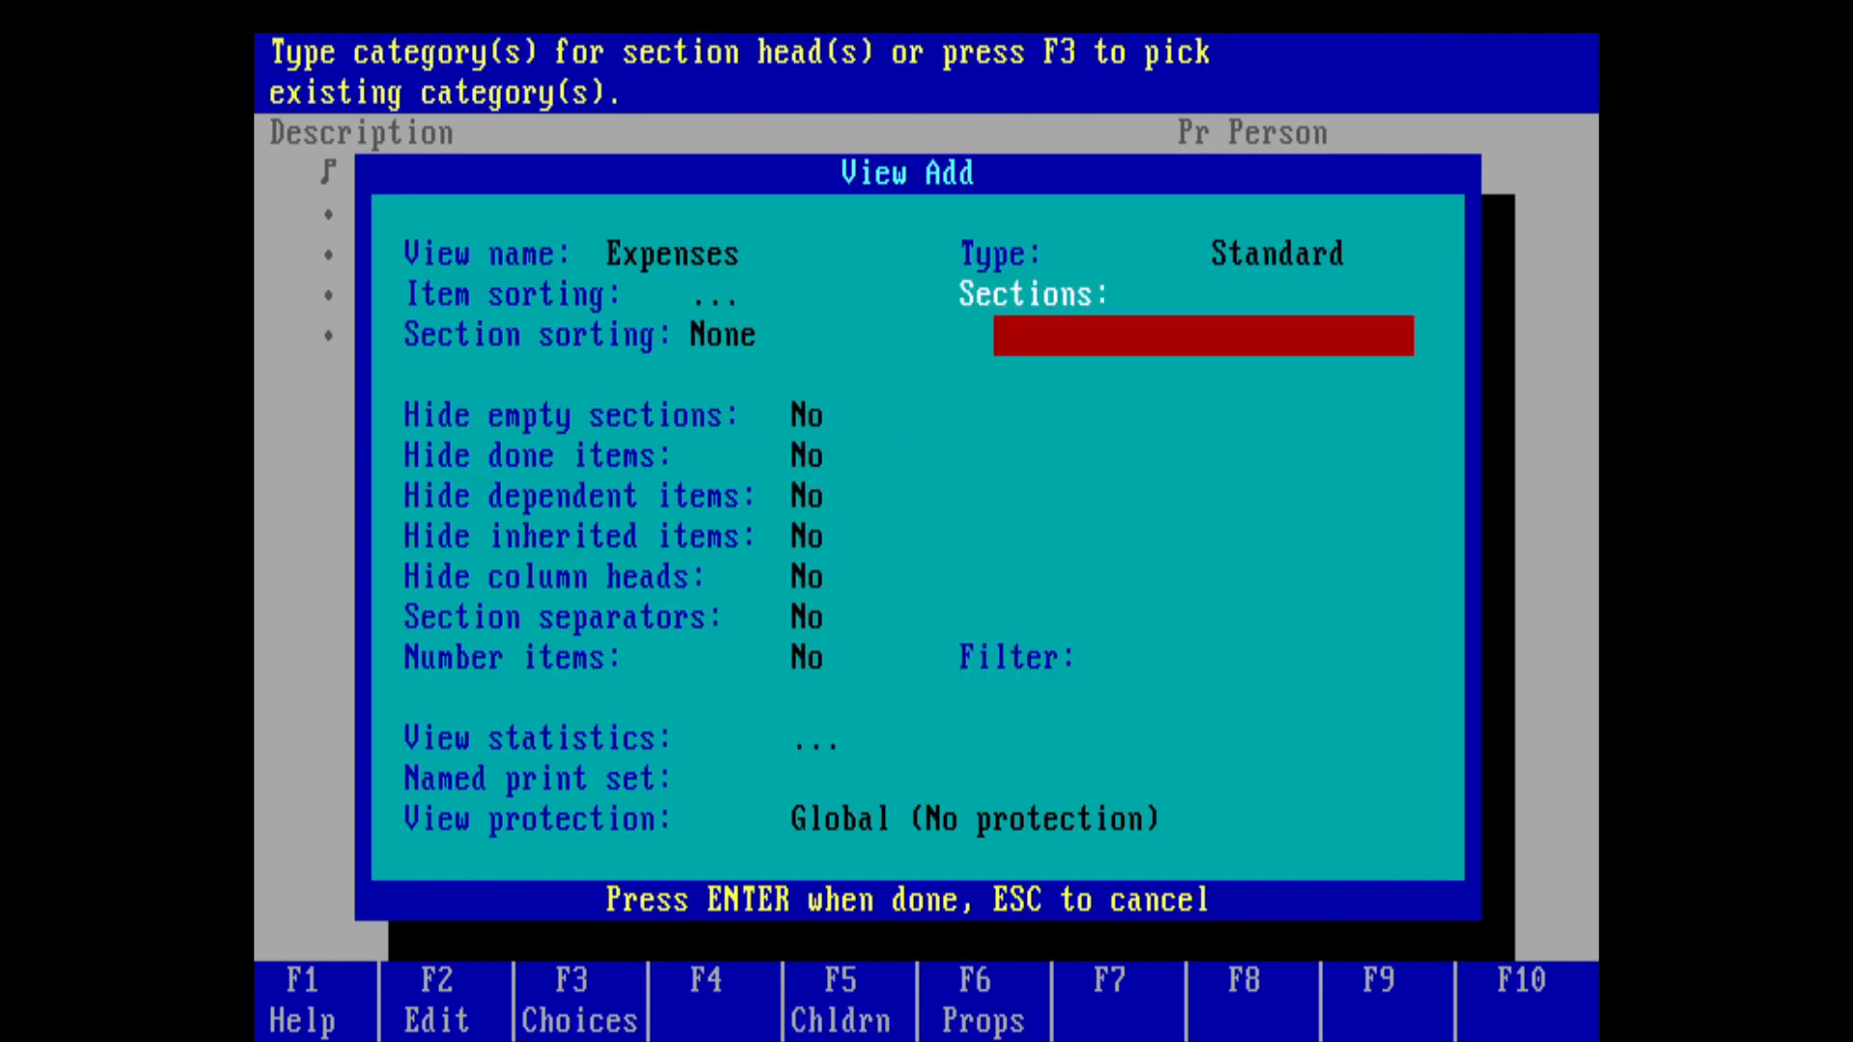
Step: Look over the sorting, hiding and column head settings of the new Expenses view
{"action": "key", "text": "Down"}
{"action": "key", "text": "Up"}
{"action": "key", "text": "Down"}
{"action": "key", "text": "Left"}
{"action": "key", "text": "Up"}
{"action": "key", "text": "Up"}
{"action": "key", "text": "Up"}
{"action": "key", "text": "Up"}
{"action": "key", "text": "Up"}
{"action": "key", "text": "Up"}
{"action": "key", "text": "Down"}
{"action": "key", "text": "Down"}
{"action": "key", "text": "Down"}
{"action": "key", "text": "Down"}
{"action": "key", "text": "Down"}
{"action": "key", "text": "Down"}
{"action": "key", "text": "Down"}
{"action": "key", "text": "Down"}
{"action": "key", "text": "Down"}
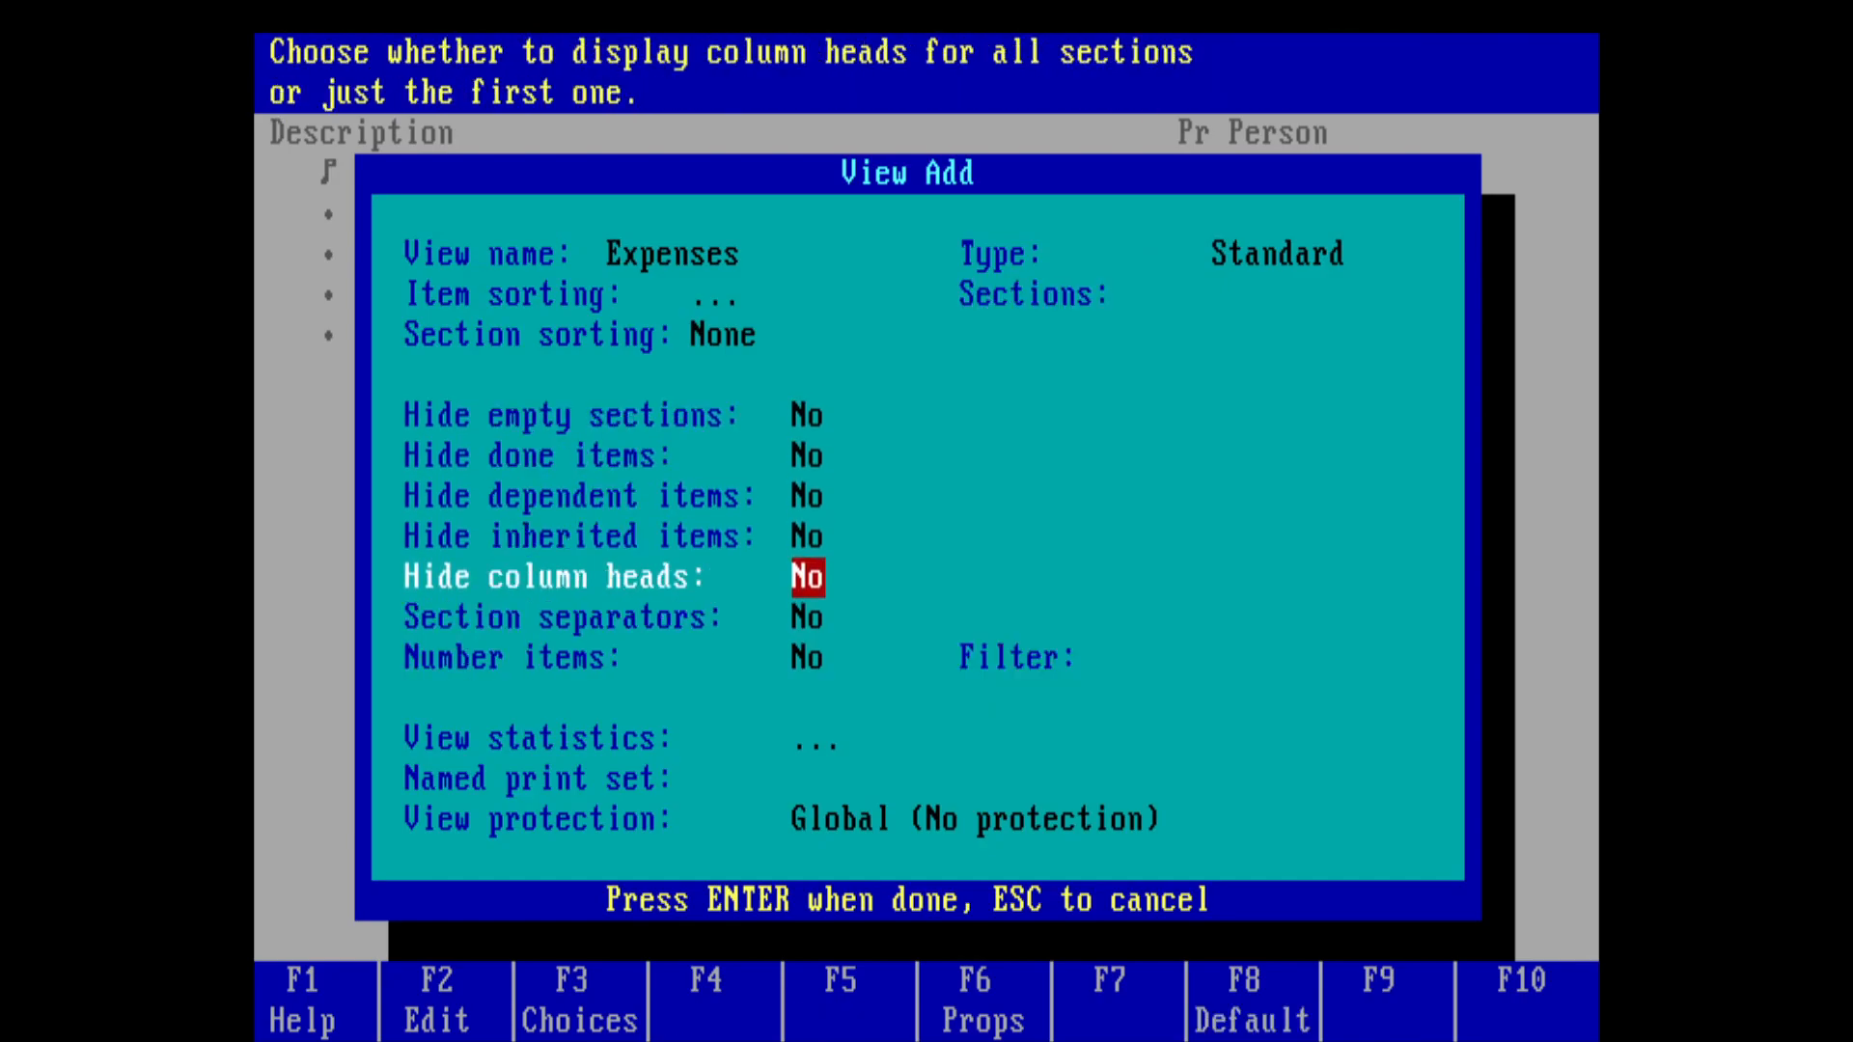
{"action": "key", "text": "Up"}
{"action": "key", "text": "Up"}
{"action": "key", "text": "Up"}
Step: Examine the categories available as filters for the Expenses view and return to its settings
{"action": "key", "text": "Right"}
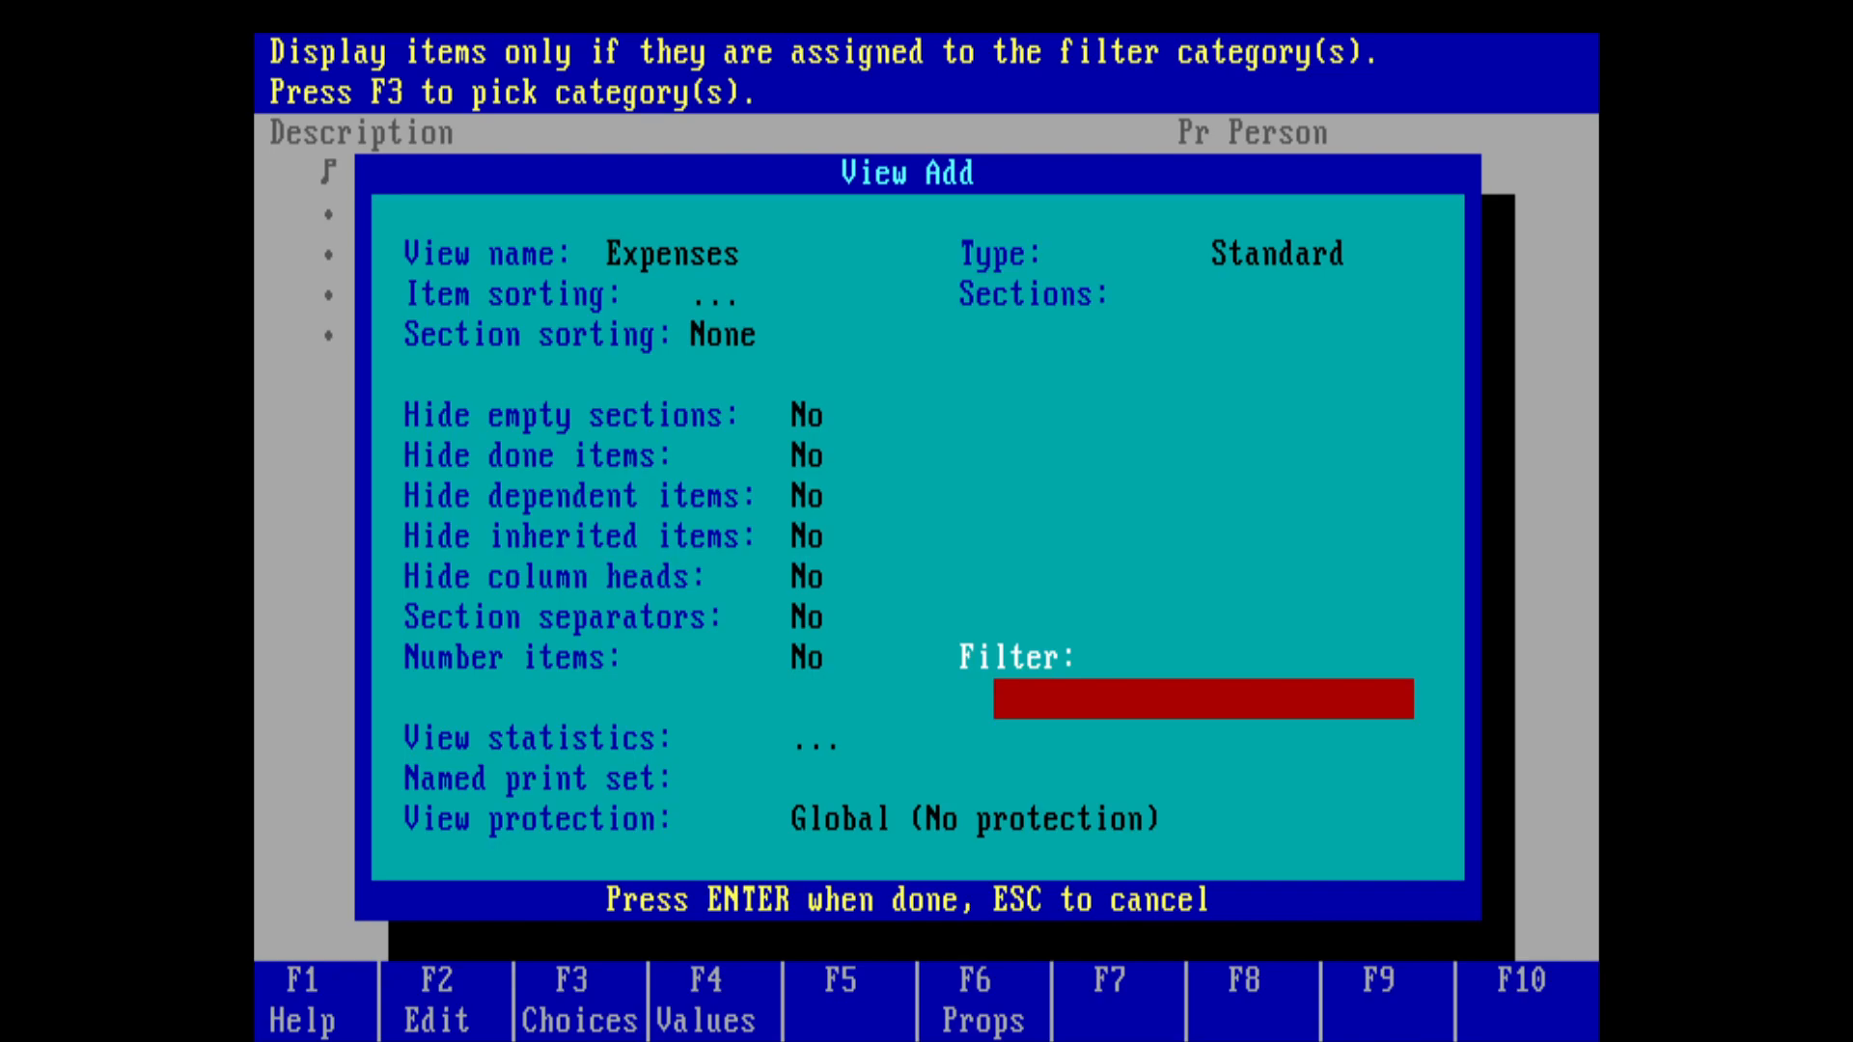
{"action": "key", "text": "F3"}
{"action": "key", "text": "Down"}
{"action": "key", "text": "Down"}
{"action": "key", "text": "Down"}
{"action": "key", "text": "Down"}
{"action": "key", "text": "Down"}
{"action": "key", "text": "Down"}
{"action": "key", "text": "Down"}
{"action": "key", "text": "Down"}
{"action": "key", "text": "Down"}
{"action": "key", "text": "Down"}
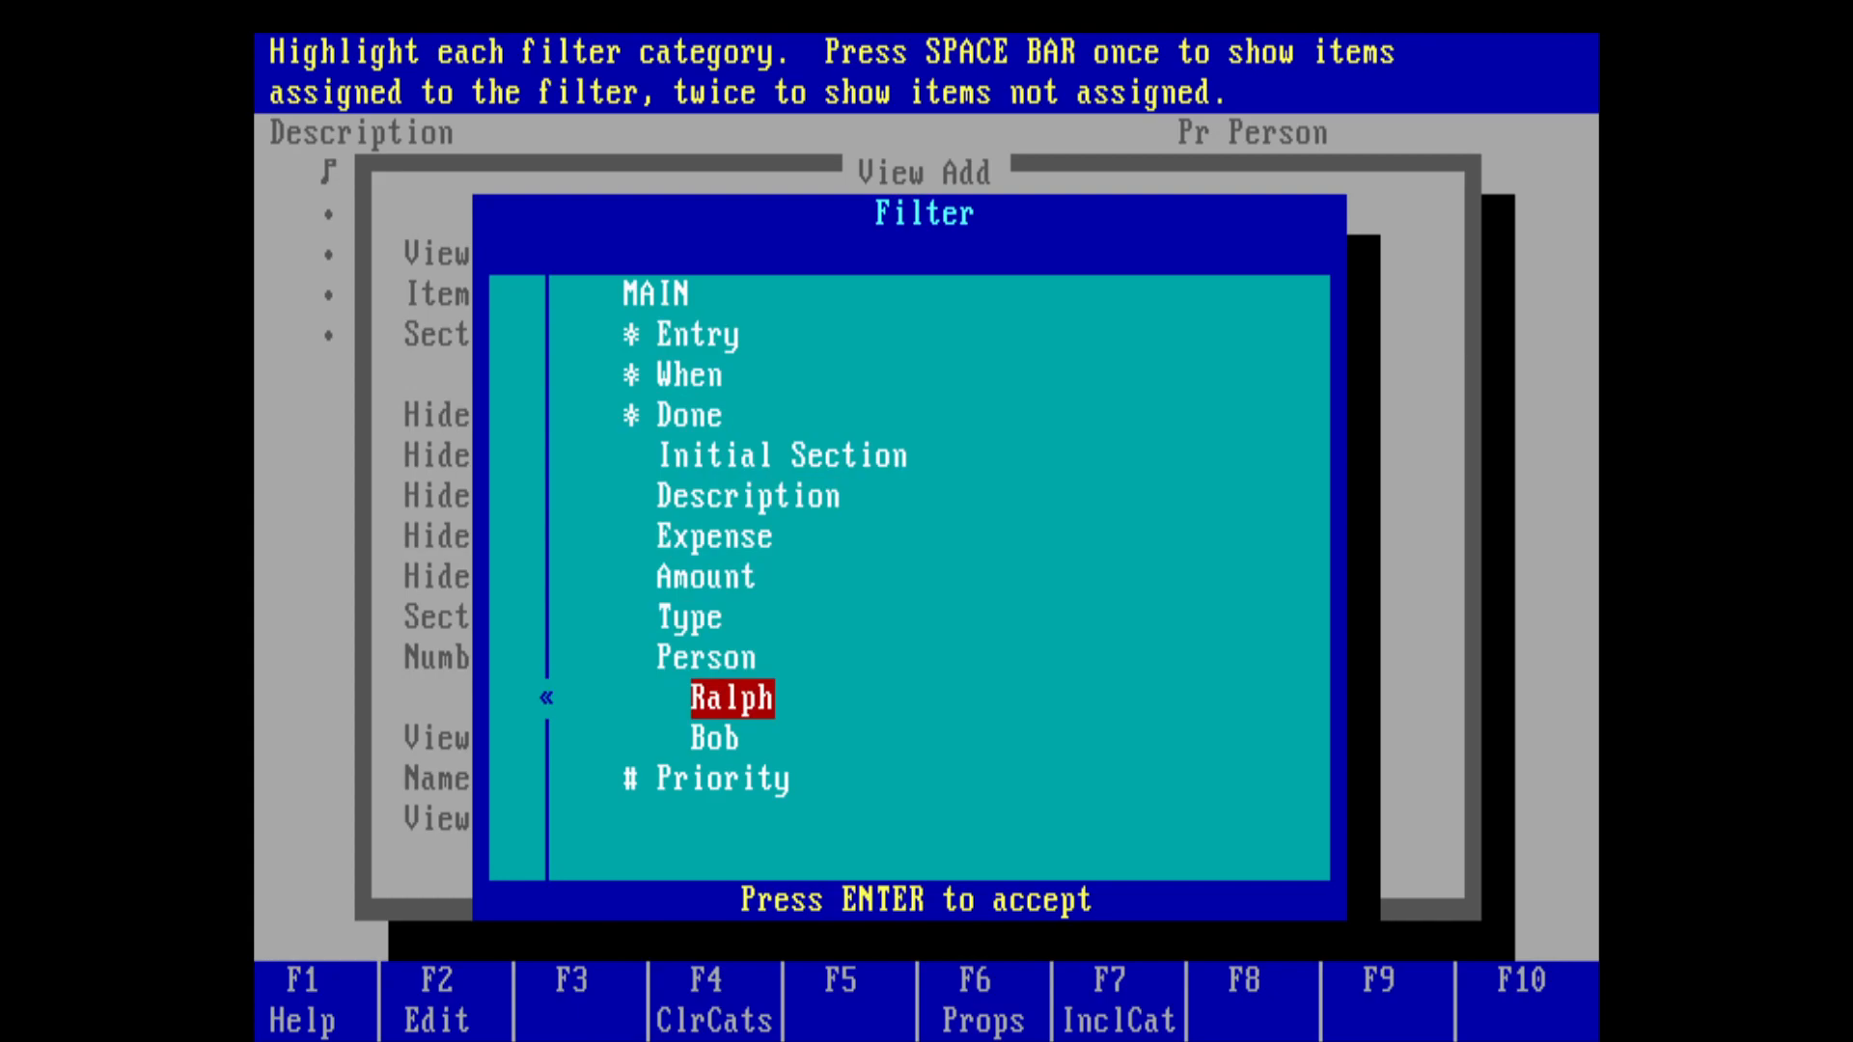
{"action": "key", "text": "Down"}
{"action": "key", "text": "Up"}
{"action": "key", "text": "Down"}
{"action": "key", "text": "Up"}
{"action": "key", "text": "Up"}
{"action": "key", "text": "Up"}
{"action": "key", "text": "Down"}
{"action": "key", "text": "Down"}
{"action": "key", "text": "Down"}
{"action": "key", "text": "Up"}
{"action": "key", "text": "Up"}
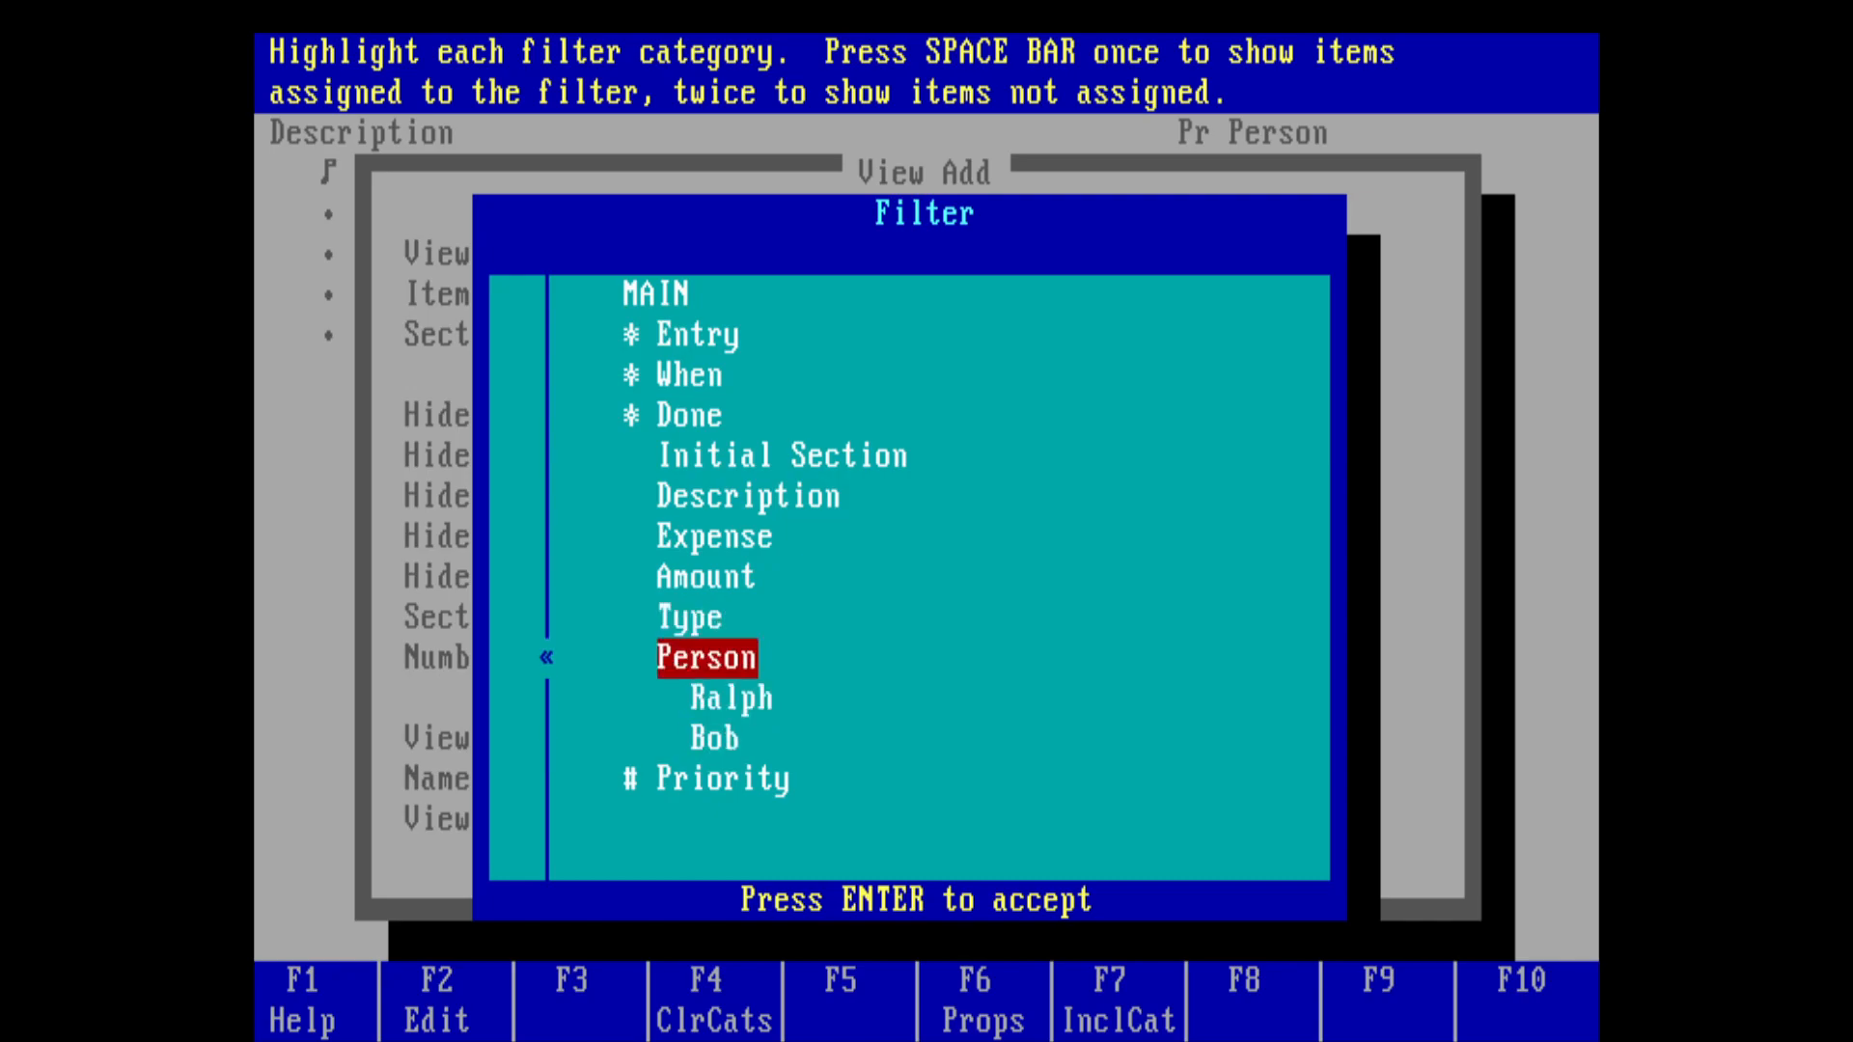
{"action": "key", "text": "Return"}
Step: Assign Expense as the section head and create the Expenses view
{"action": "key", "text": "Up"}
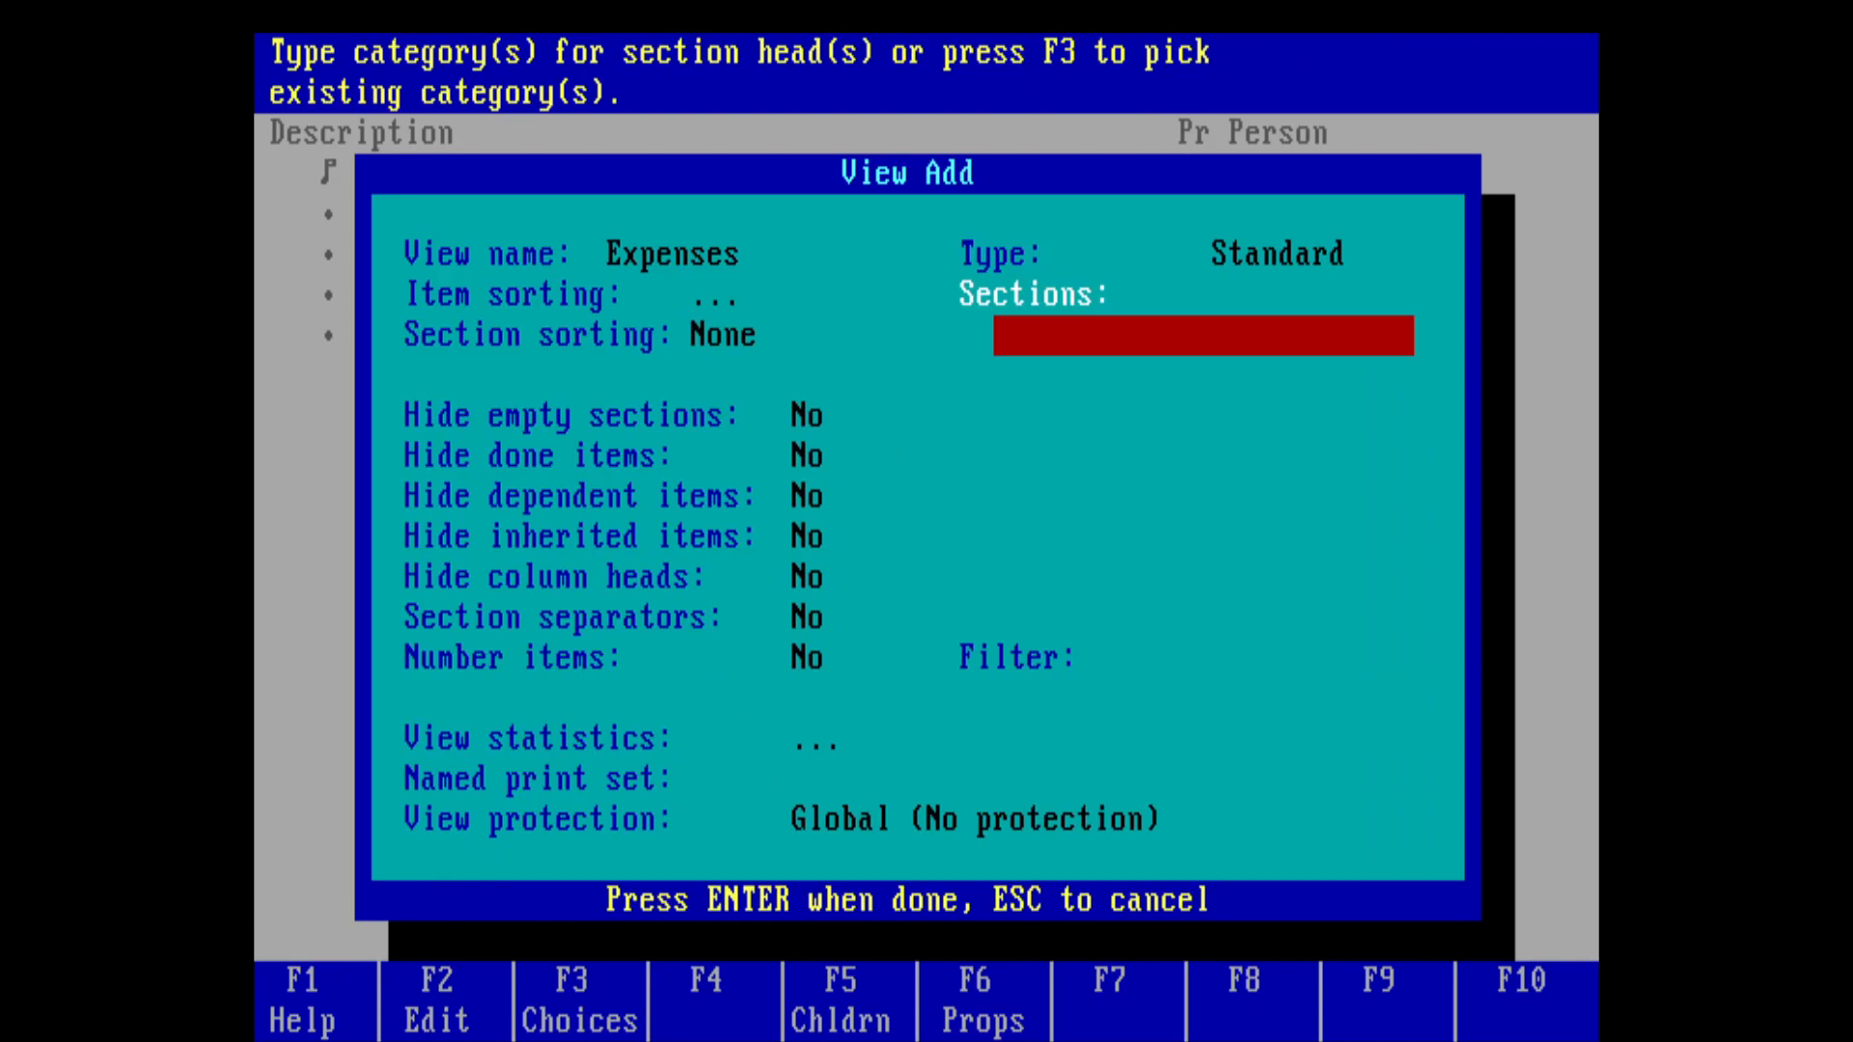
{"action": "key", "text": "Return"}
{"action": "key", "text": "Return"}
{"action": "type", "text": "Expense"}
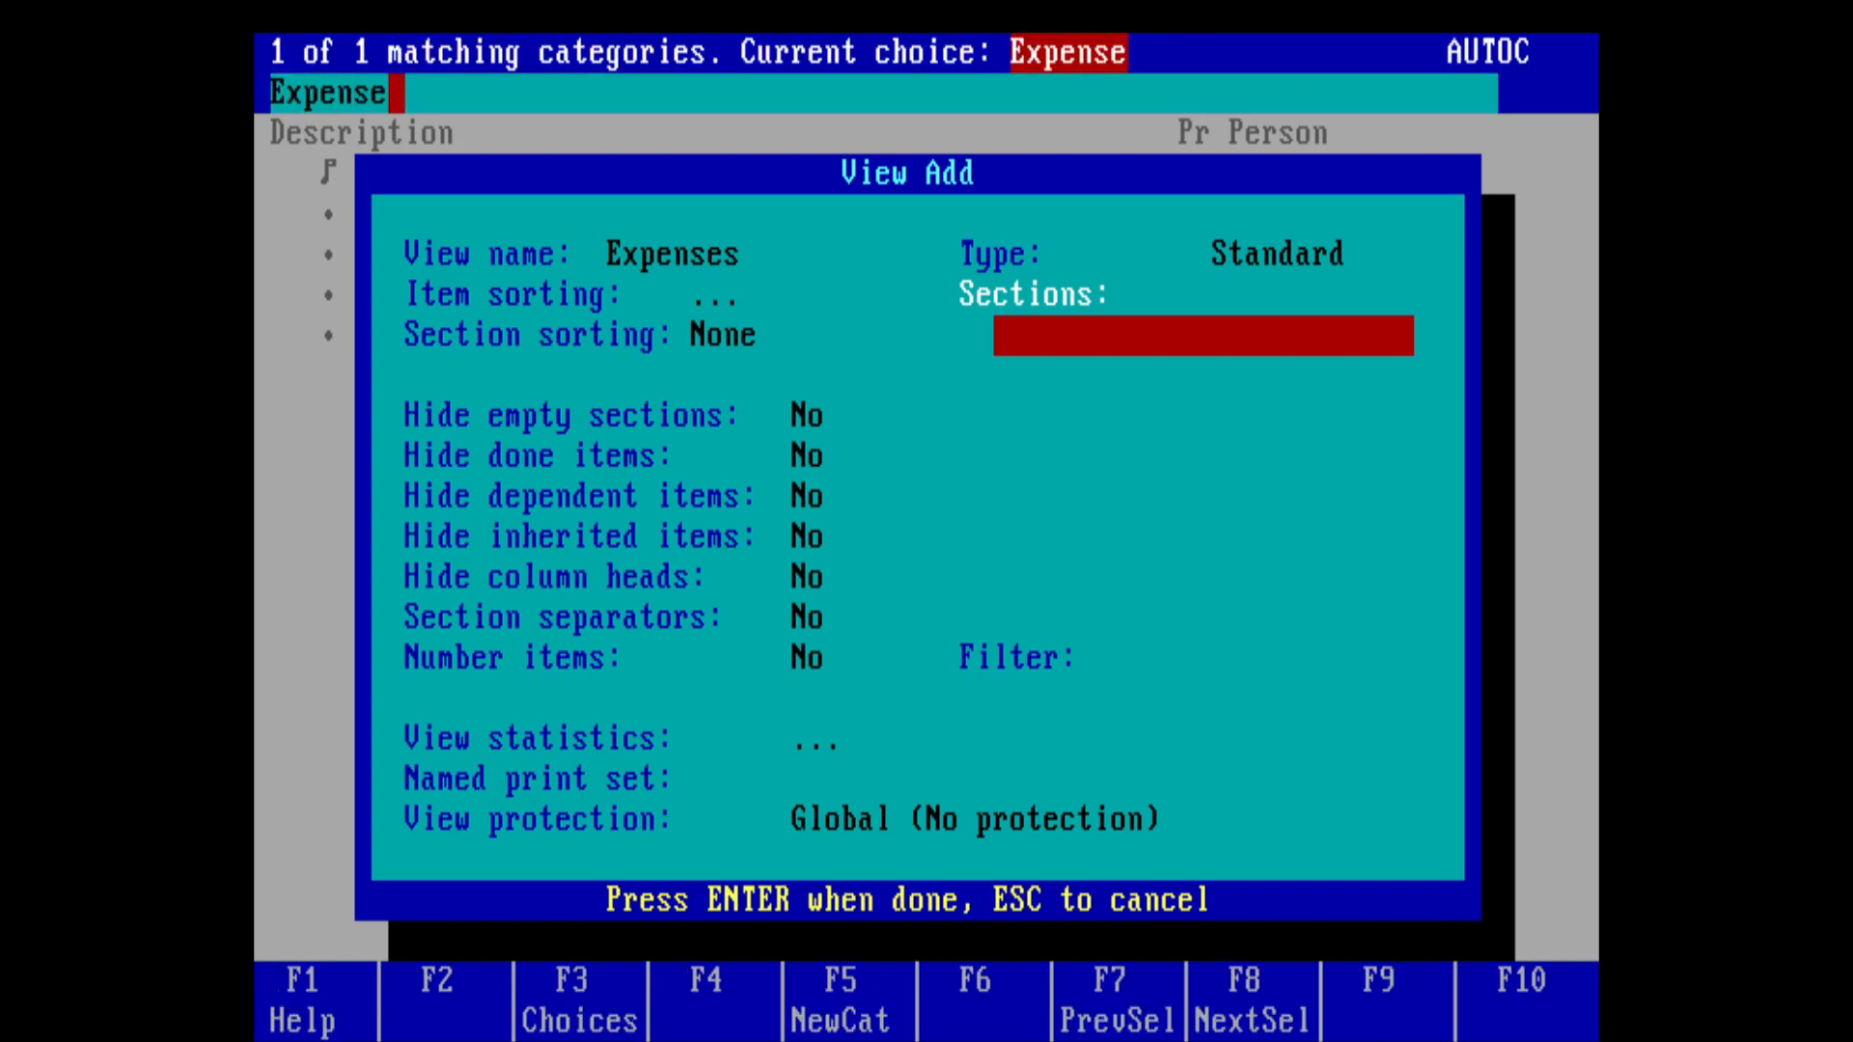
{"action": "key", "text": "Return"}
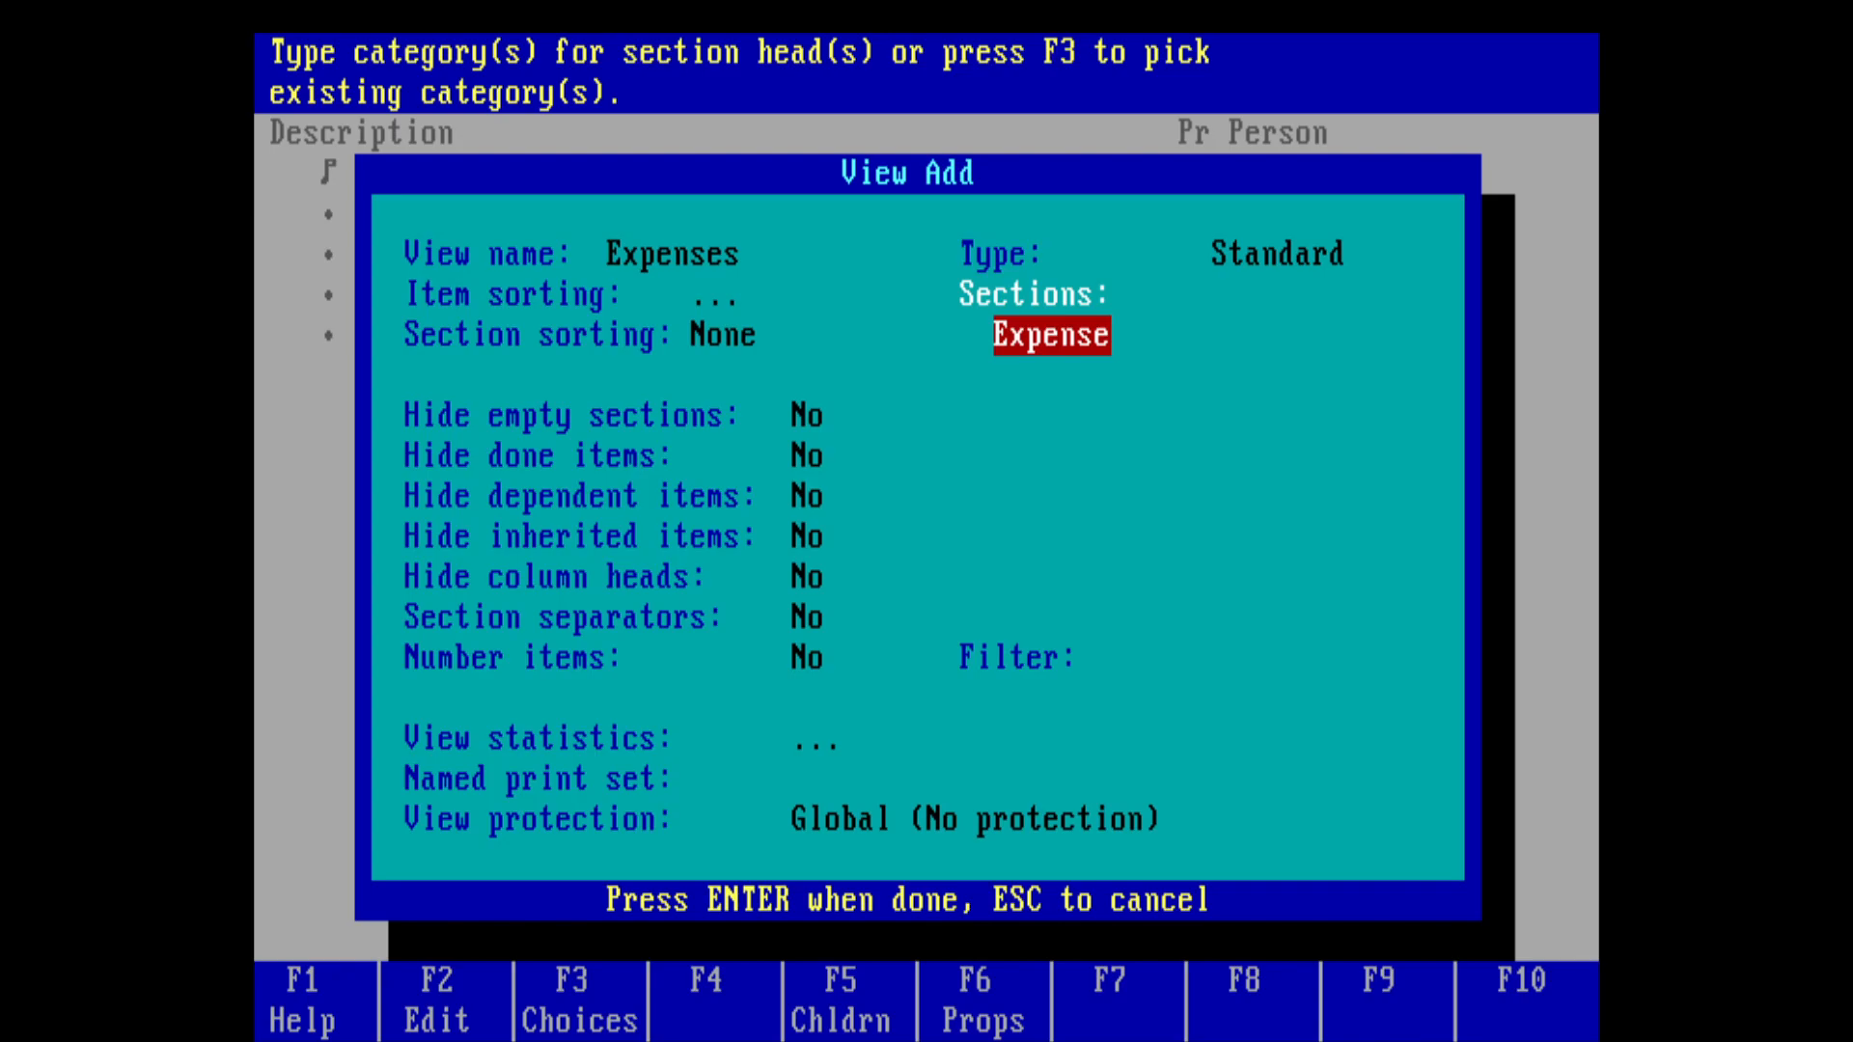
{"action": "key", "text": "Return"}
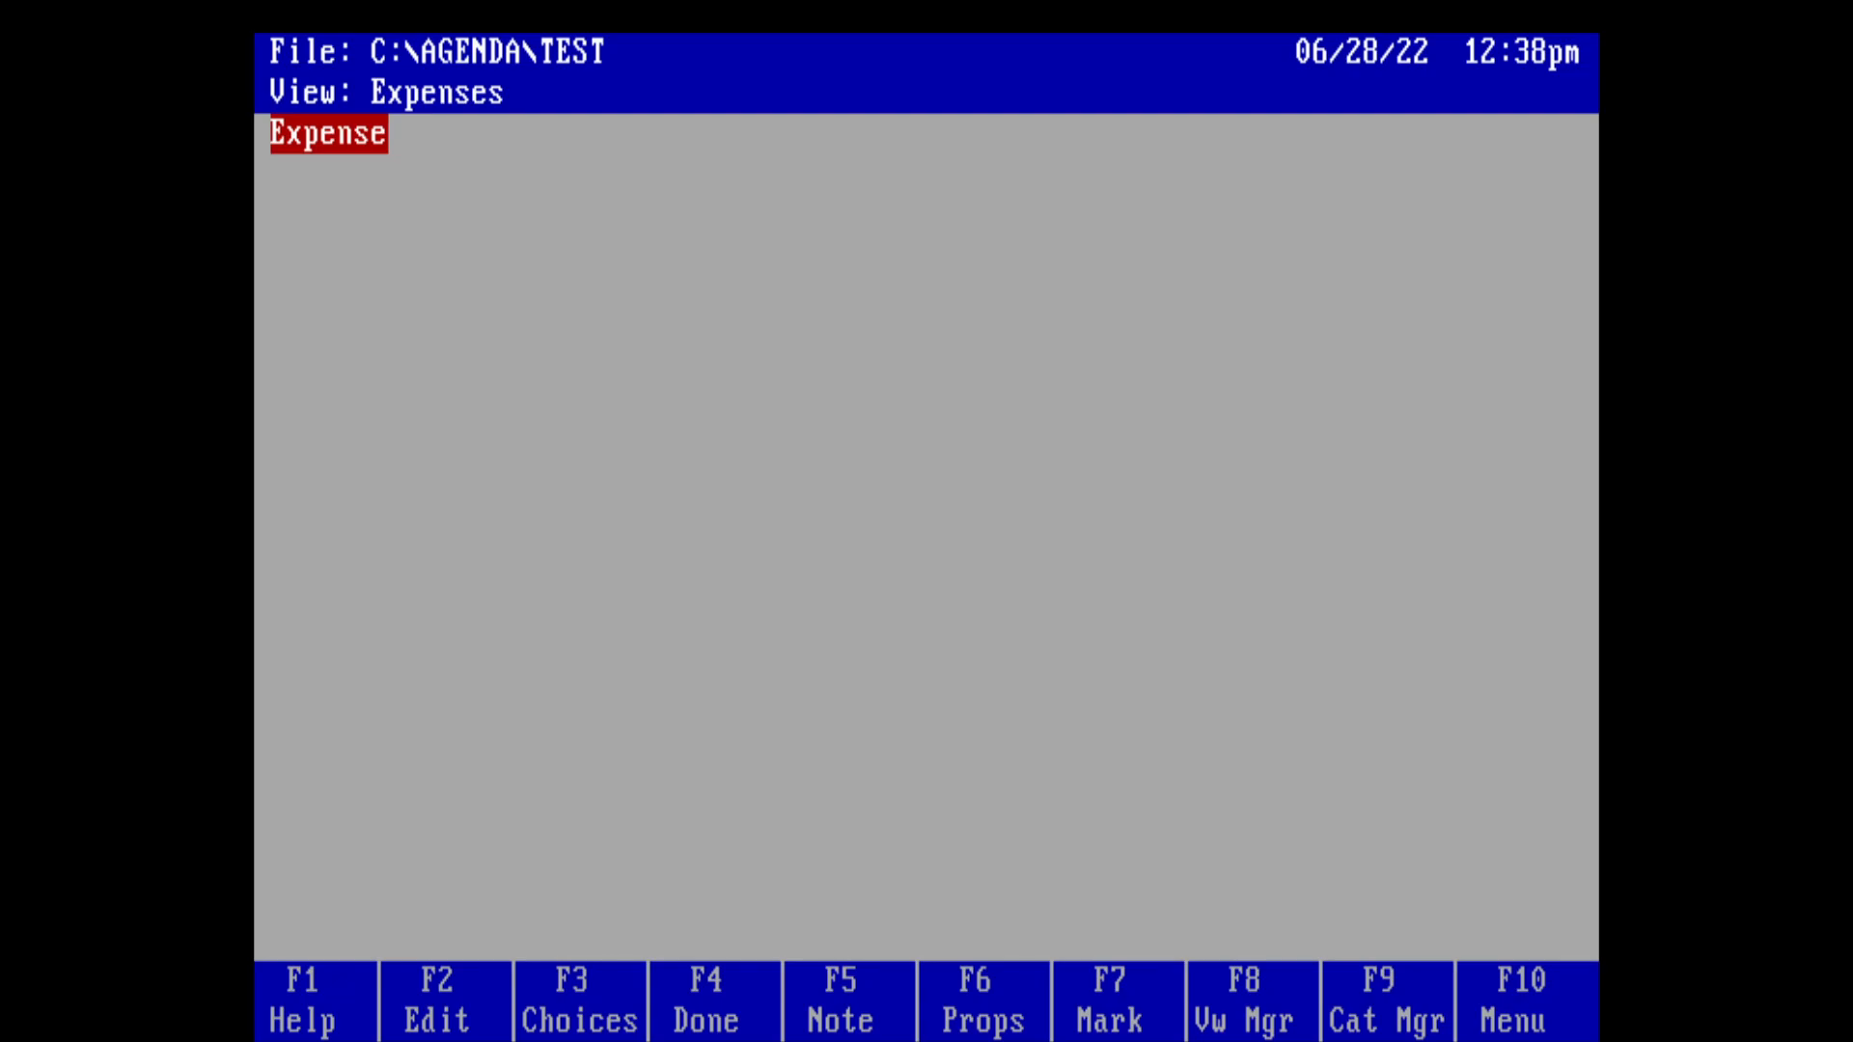
Step: Add a Person column with a width of 20 to the right of the Expense column in all sections
{"action": "key", "text": "F10"}
{"action": "key", "text": "Right"}
{"action": "key", "text": "Right"}
{"action": "key", "text": "Right"}
{"action": "key", "text": "Right"}
{"action": "key", "text": "Left"}
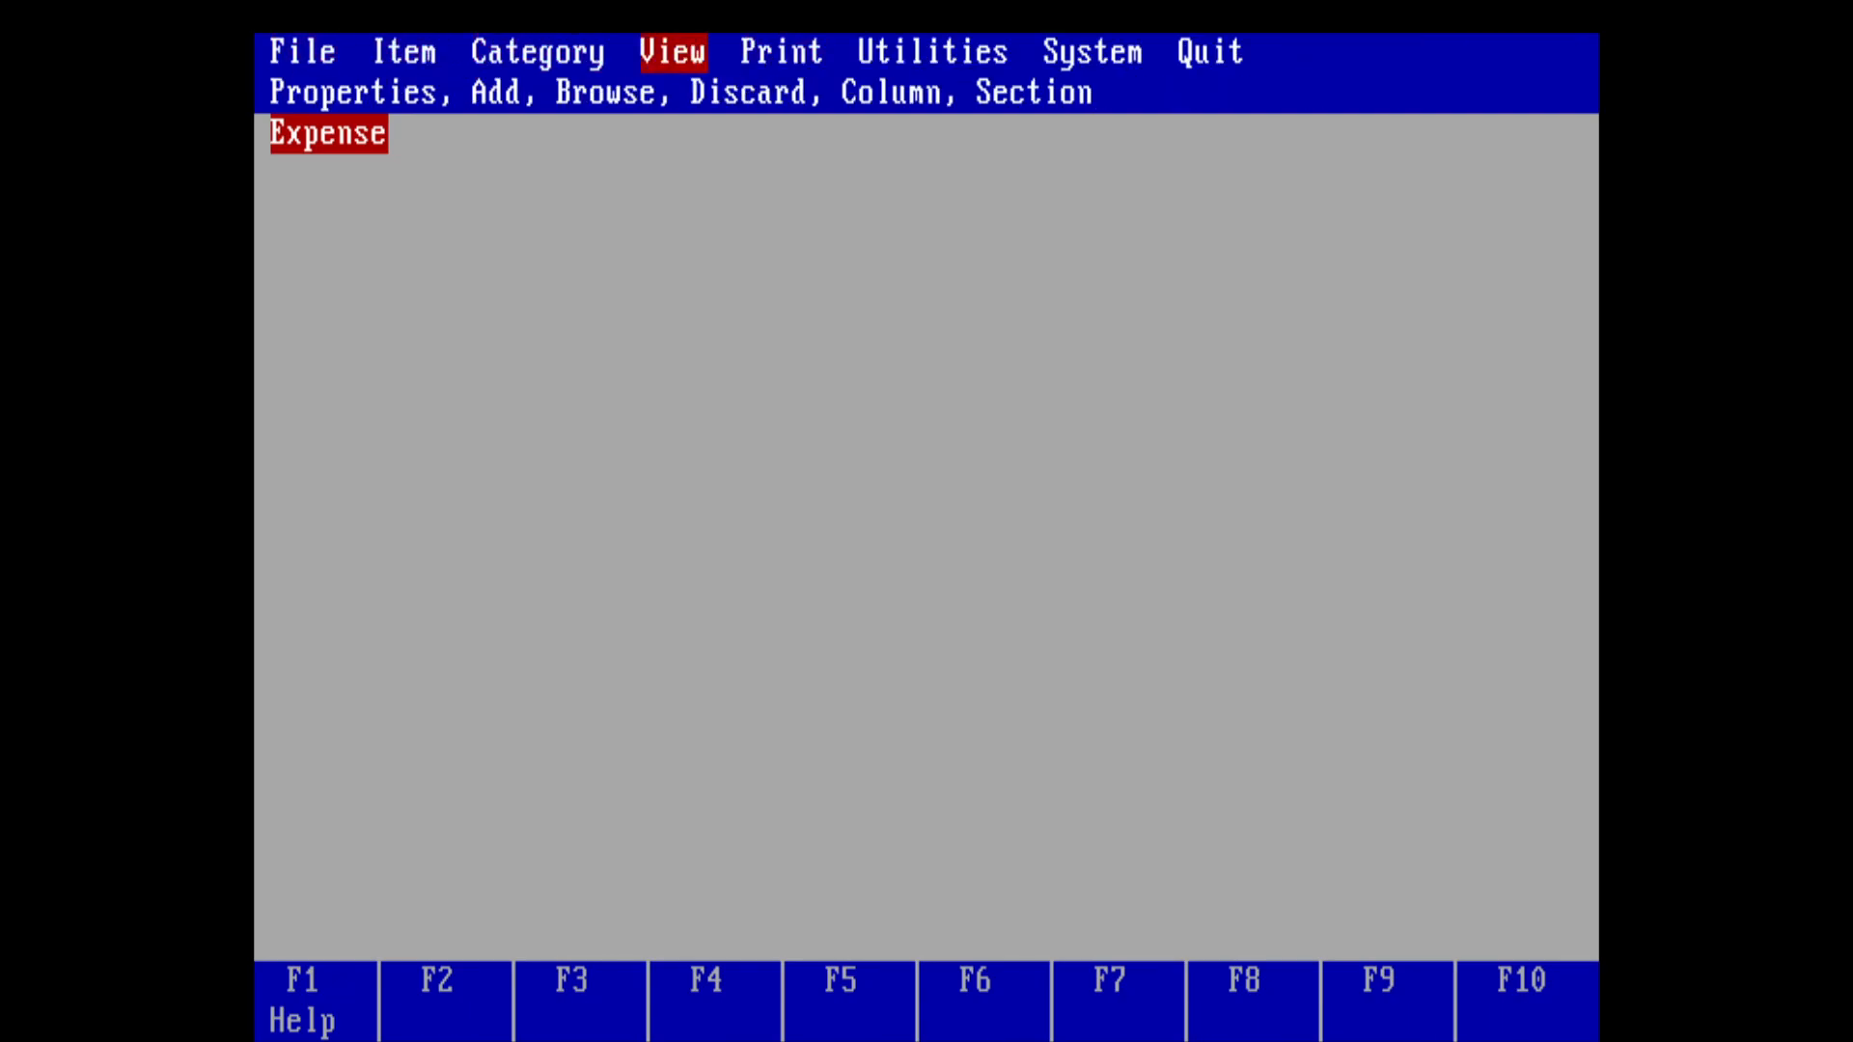
{"action": "key", "text": "Return"}
{"action": "key", "text": "Right"}
{"action": "key", "text": "Right"}
{"action": "key", "text": "Right"}
{"action": "key", "text": "Right"}
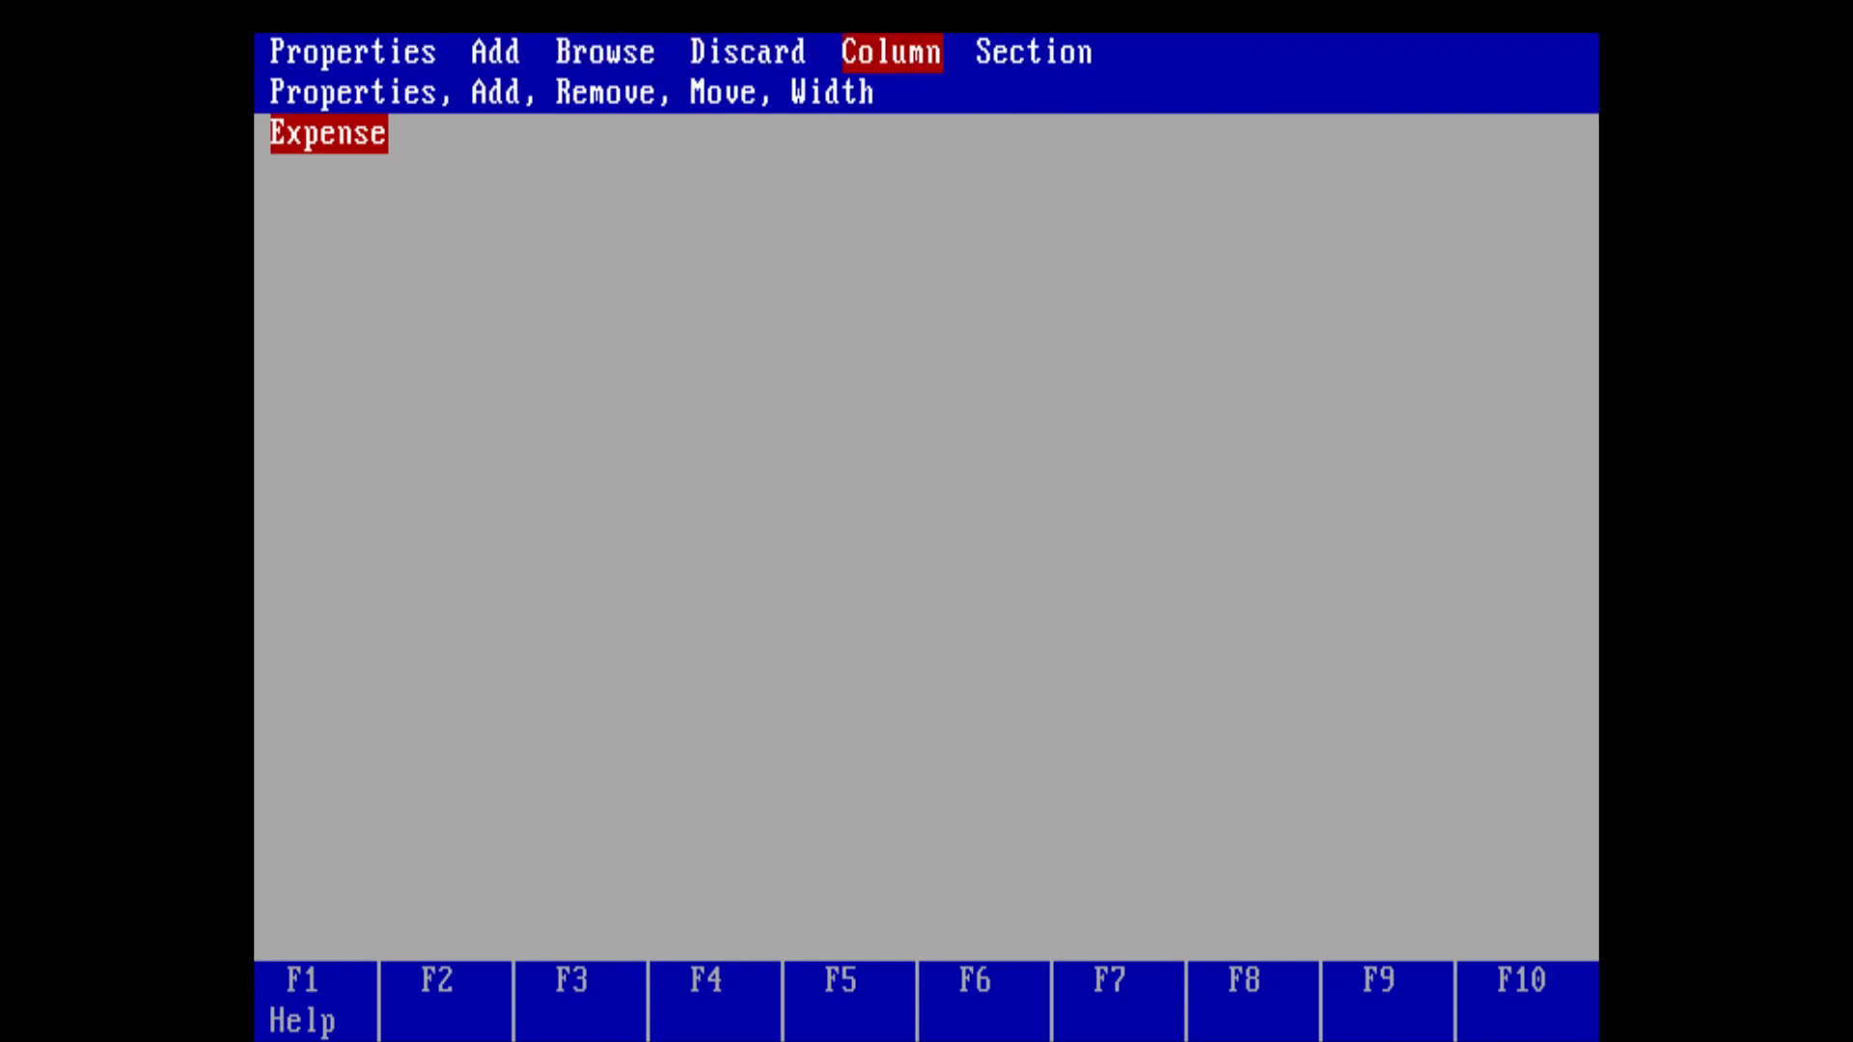
{"action": "key", "text": "Return"}
{"action": "key", "text": "Right"}
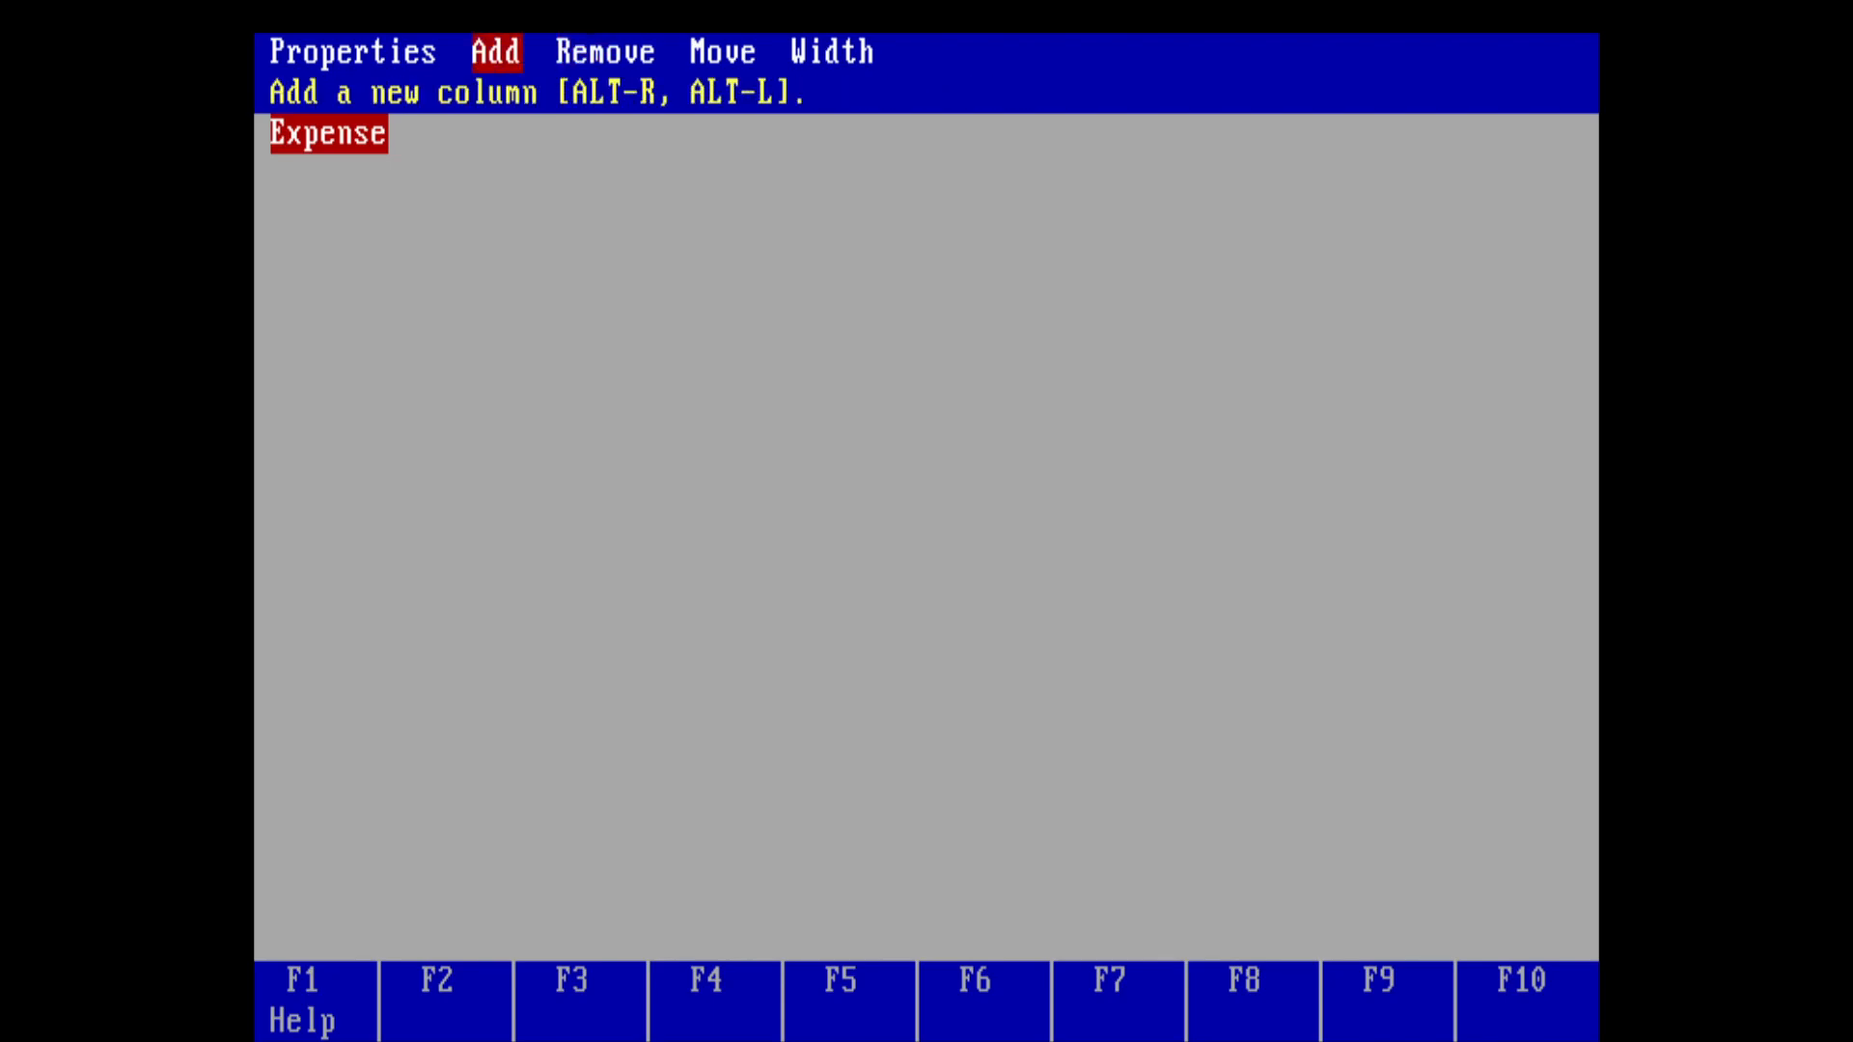
{"action": "key", "text": "Return"}
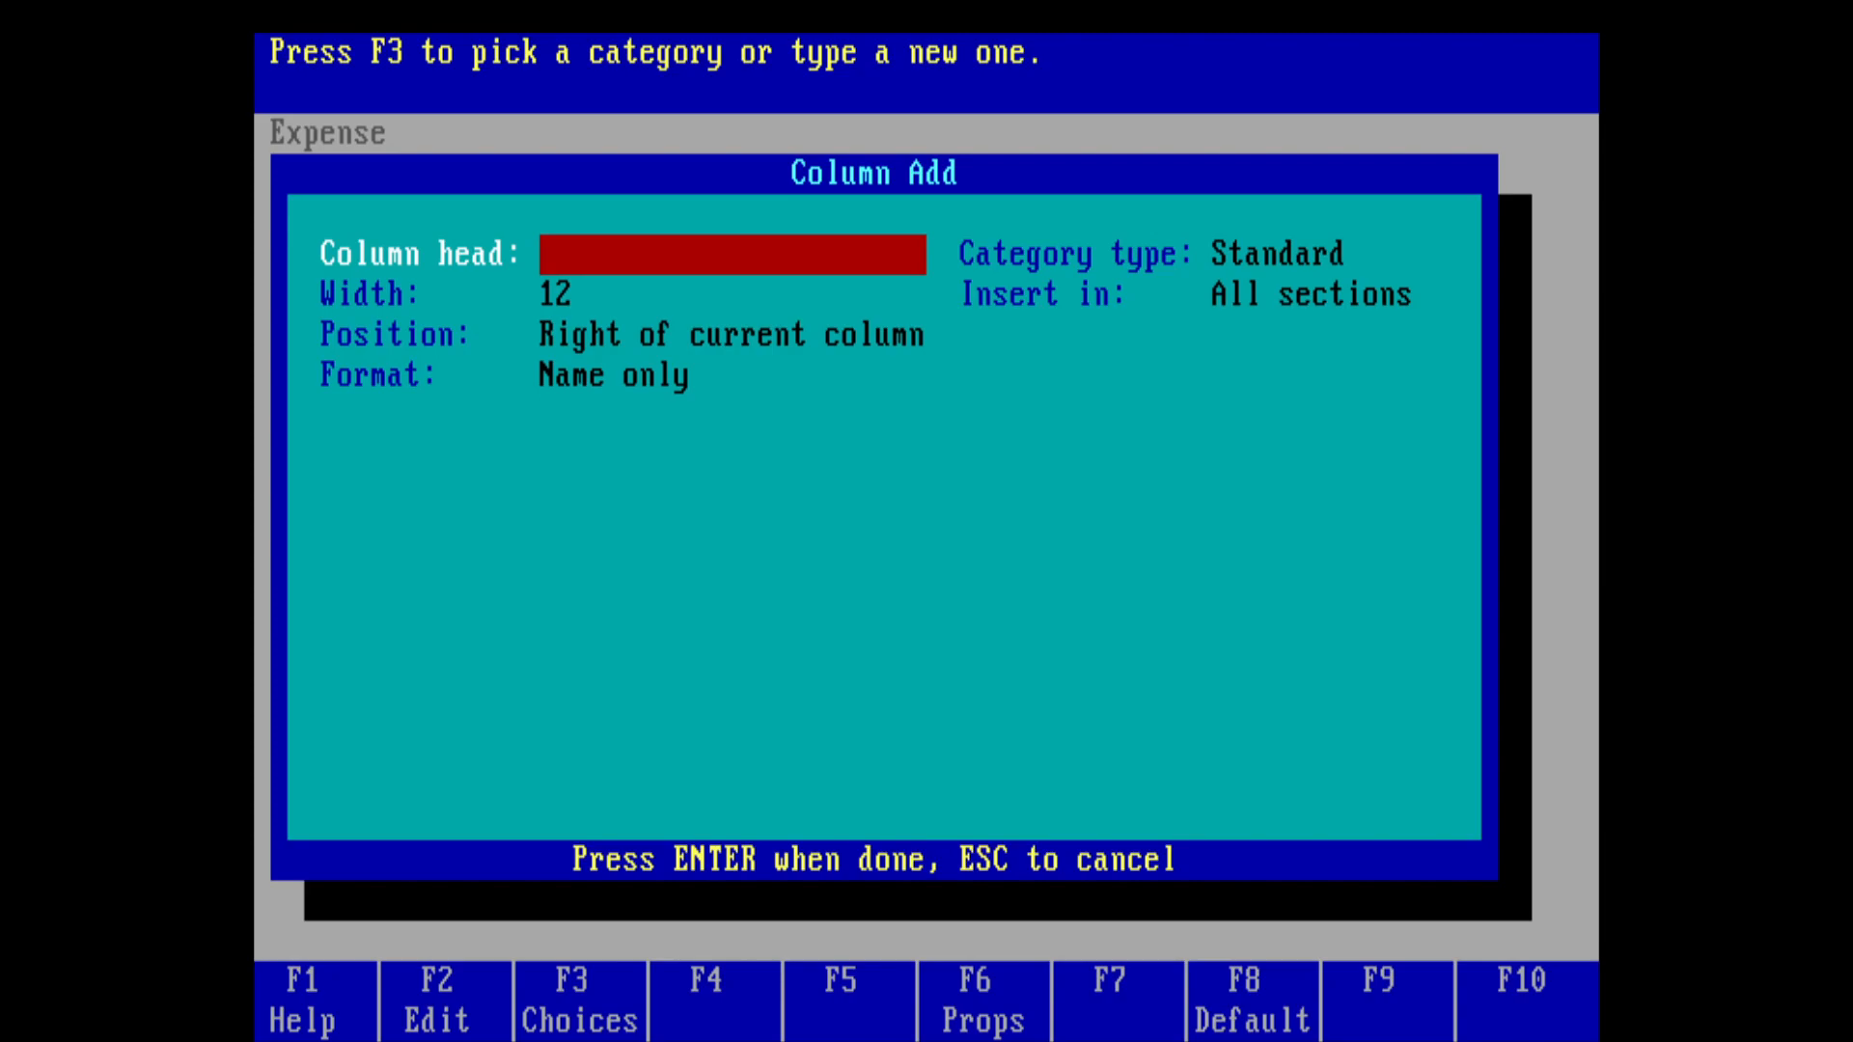
{"action": "type", "text": "Per"}
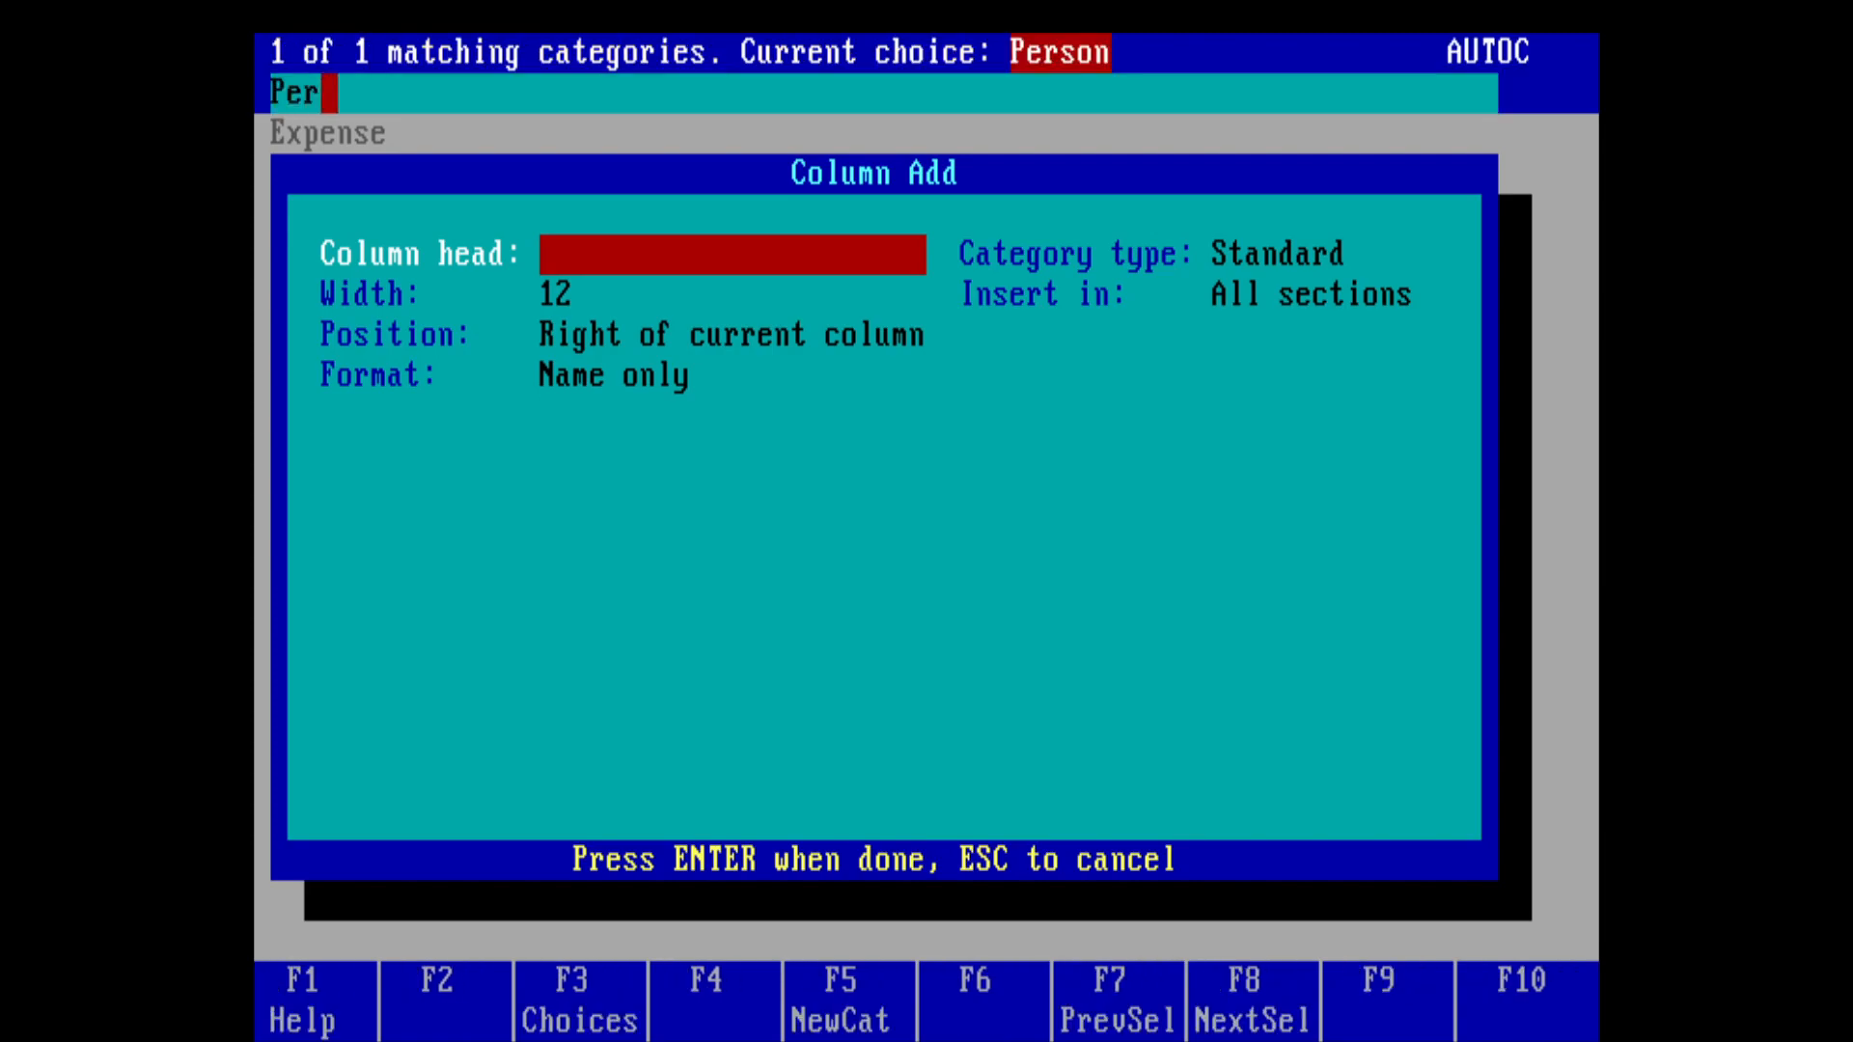
{"action": "key", "text": "Return"}
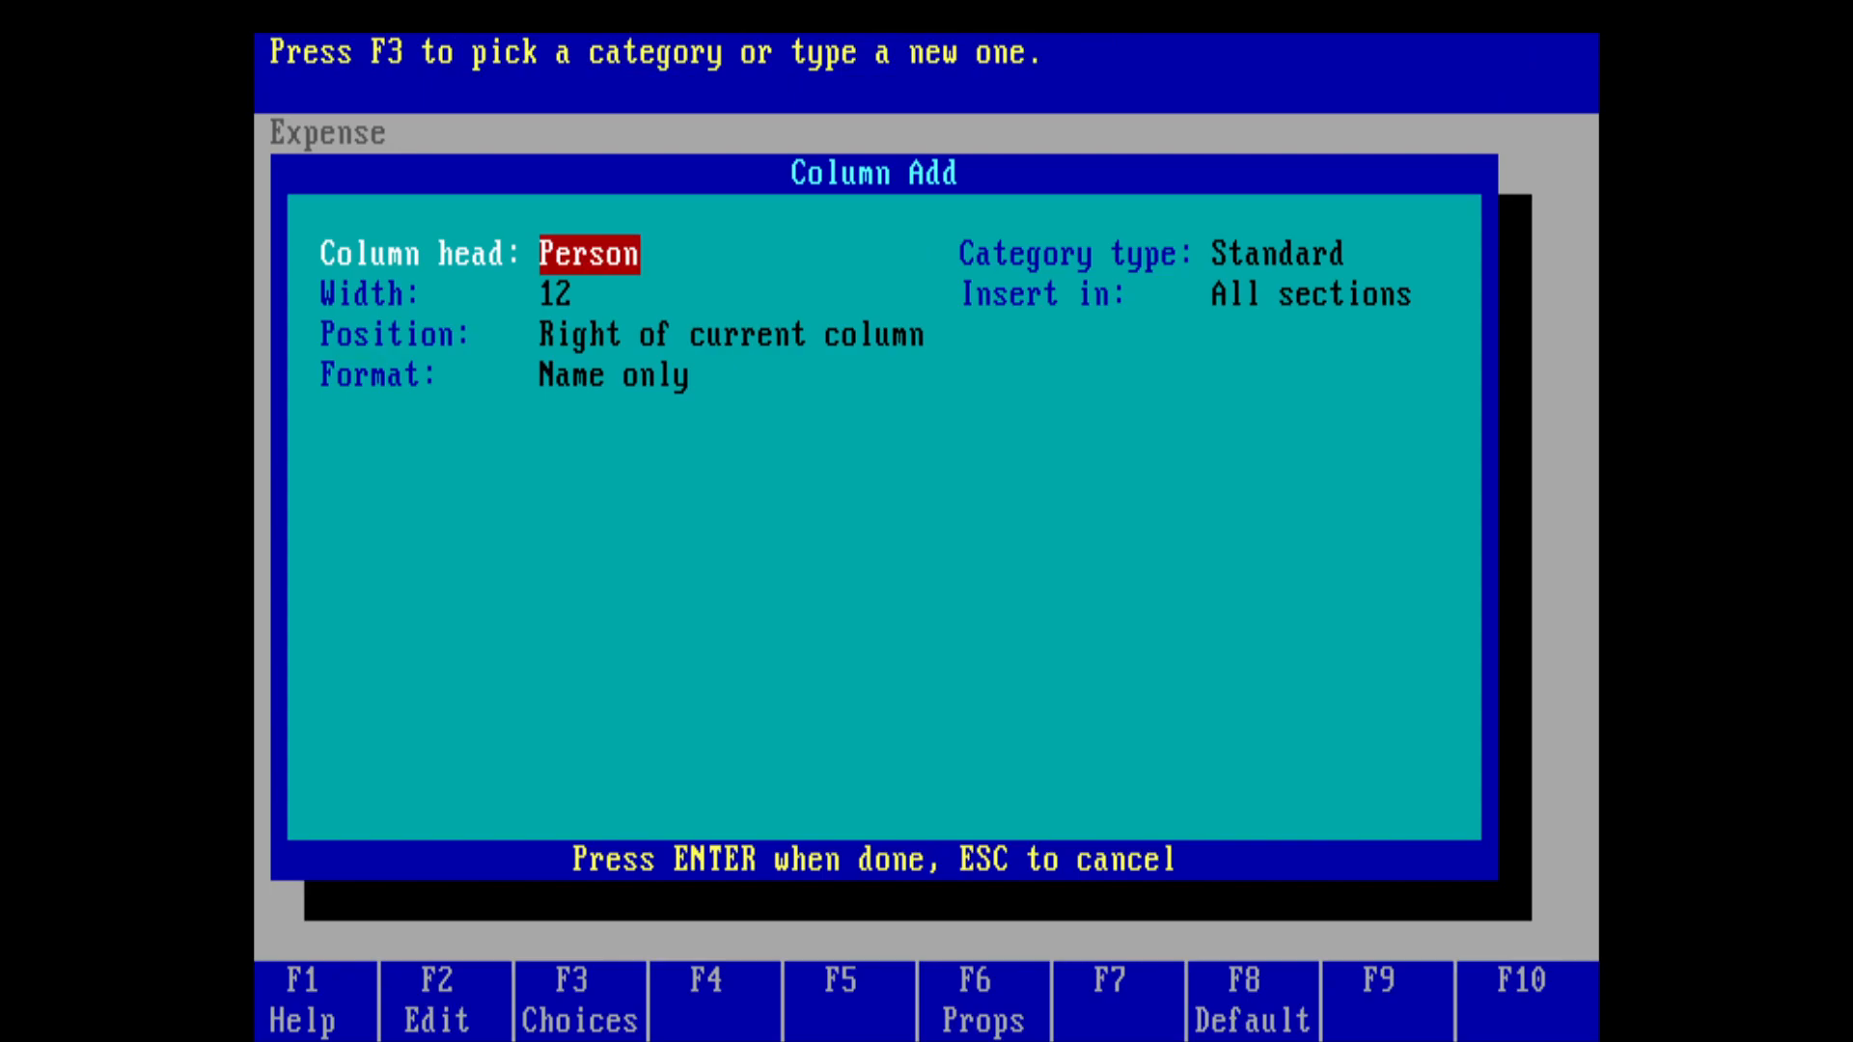
{"action": "key", "text": "Tab"}
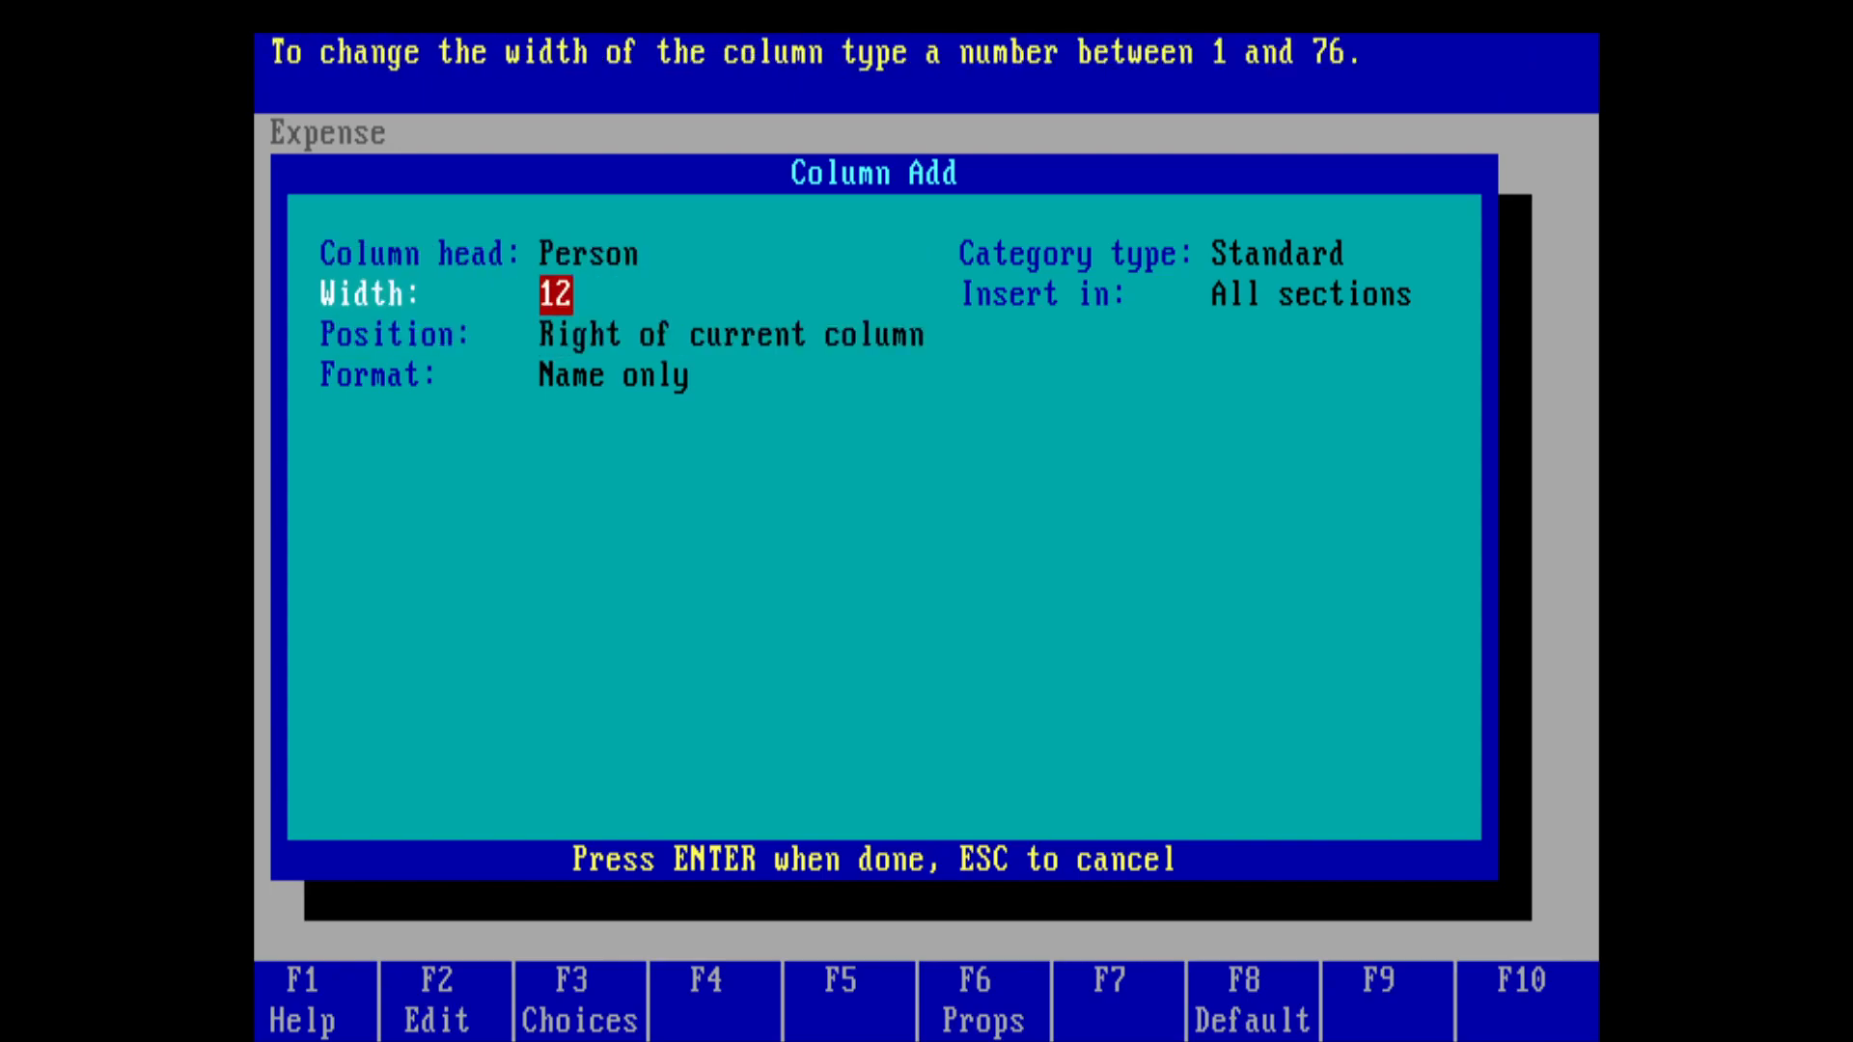
{"action": "type", "text": "20"}
{"action": "key", "text": "Down"}
{"action": "key", "text": "Down"}
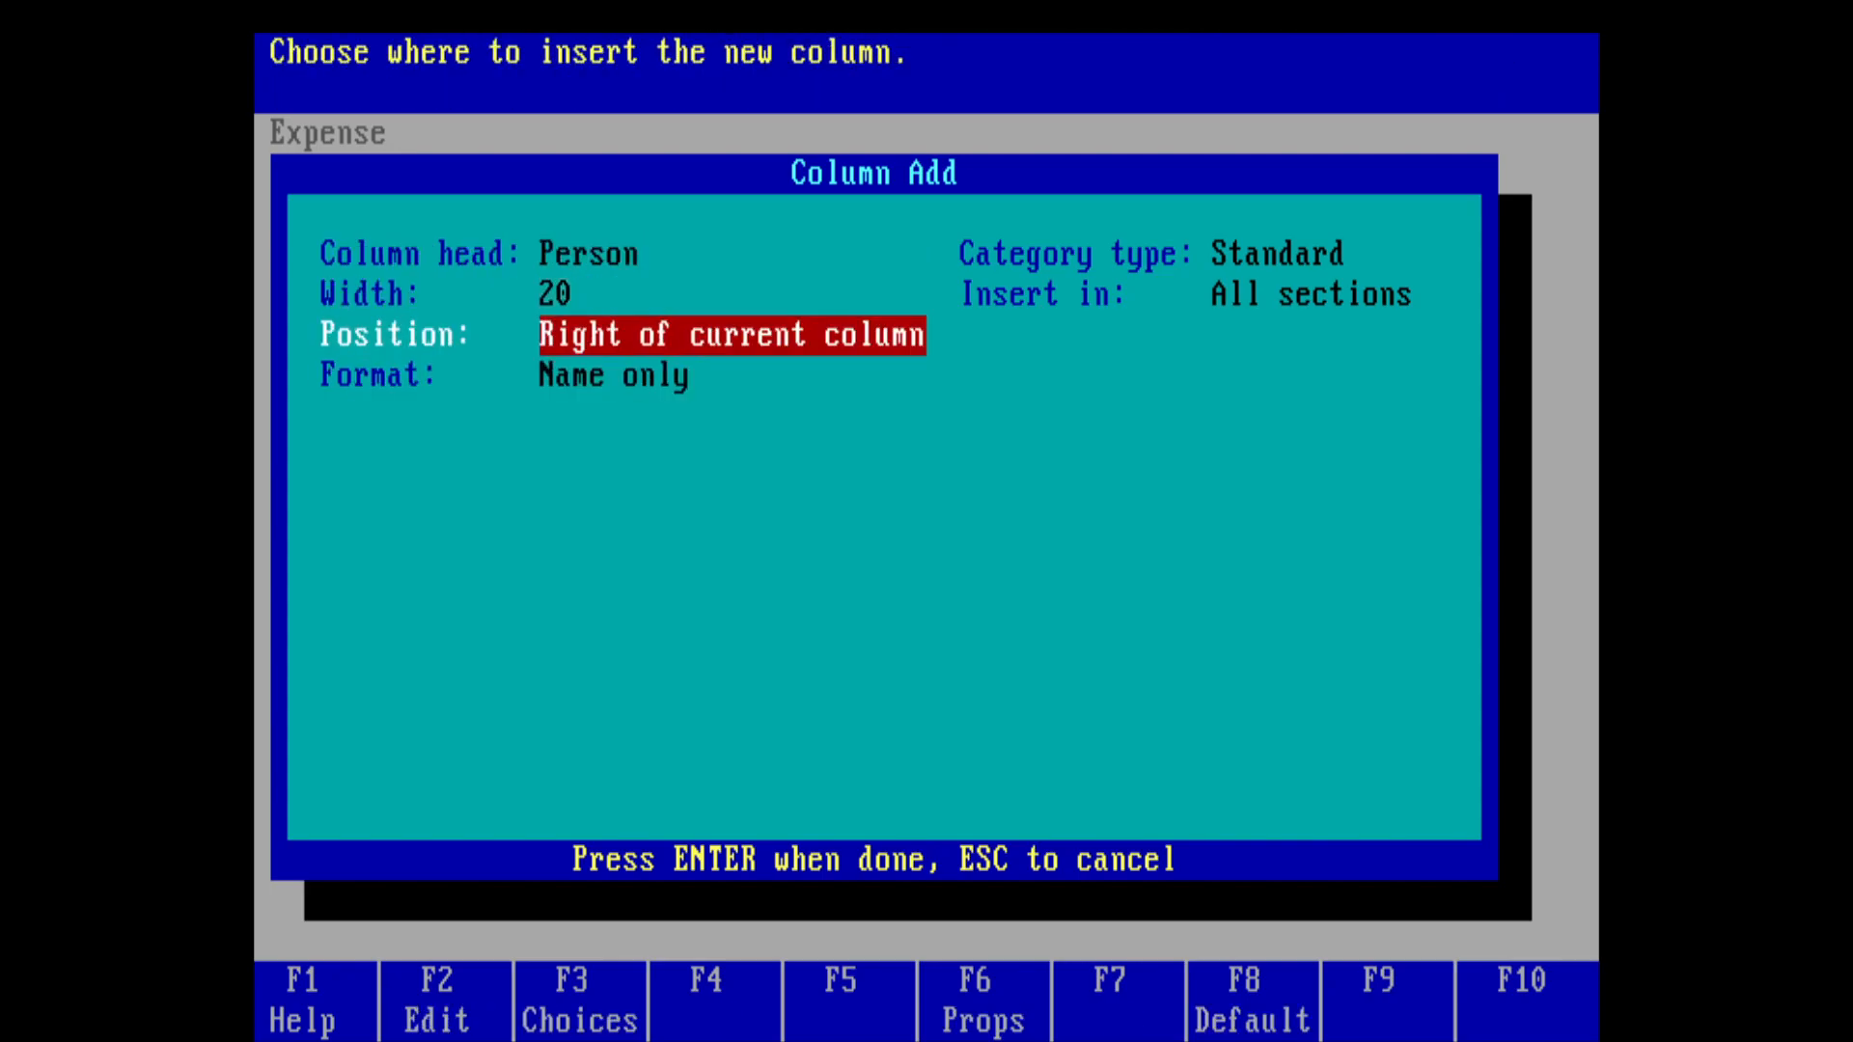
{"action": "key", "text": "Return"}
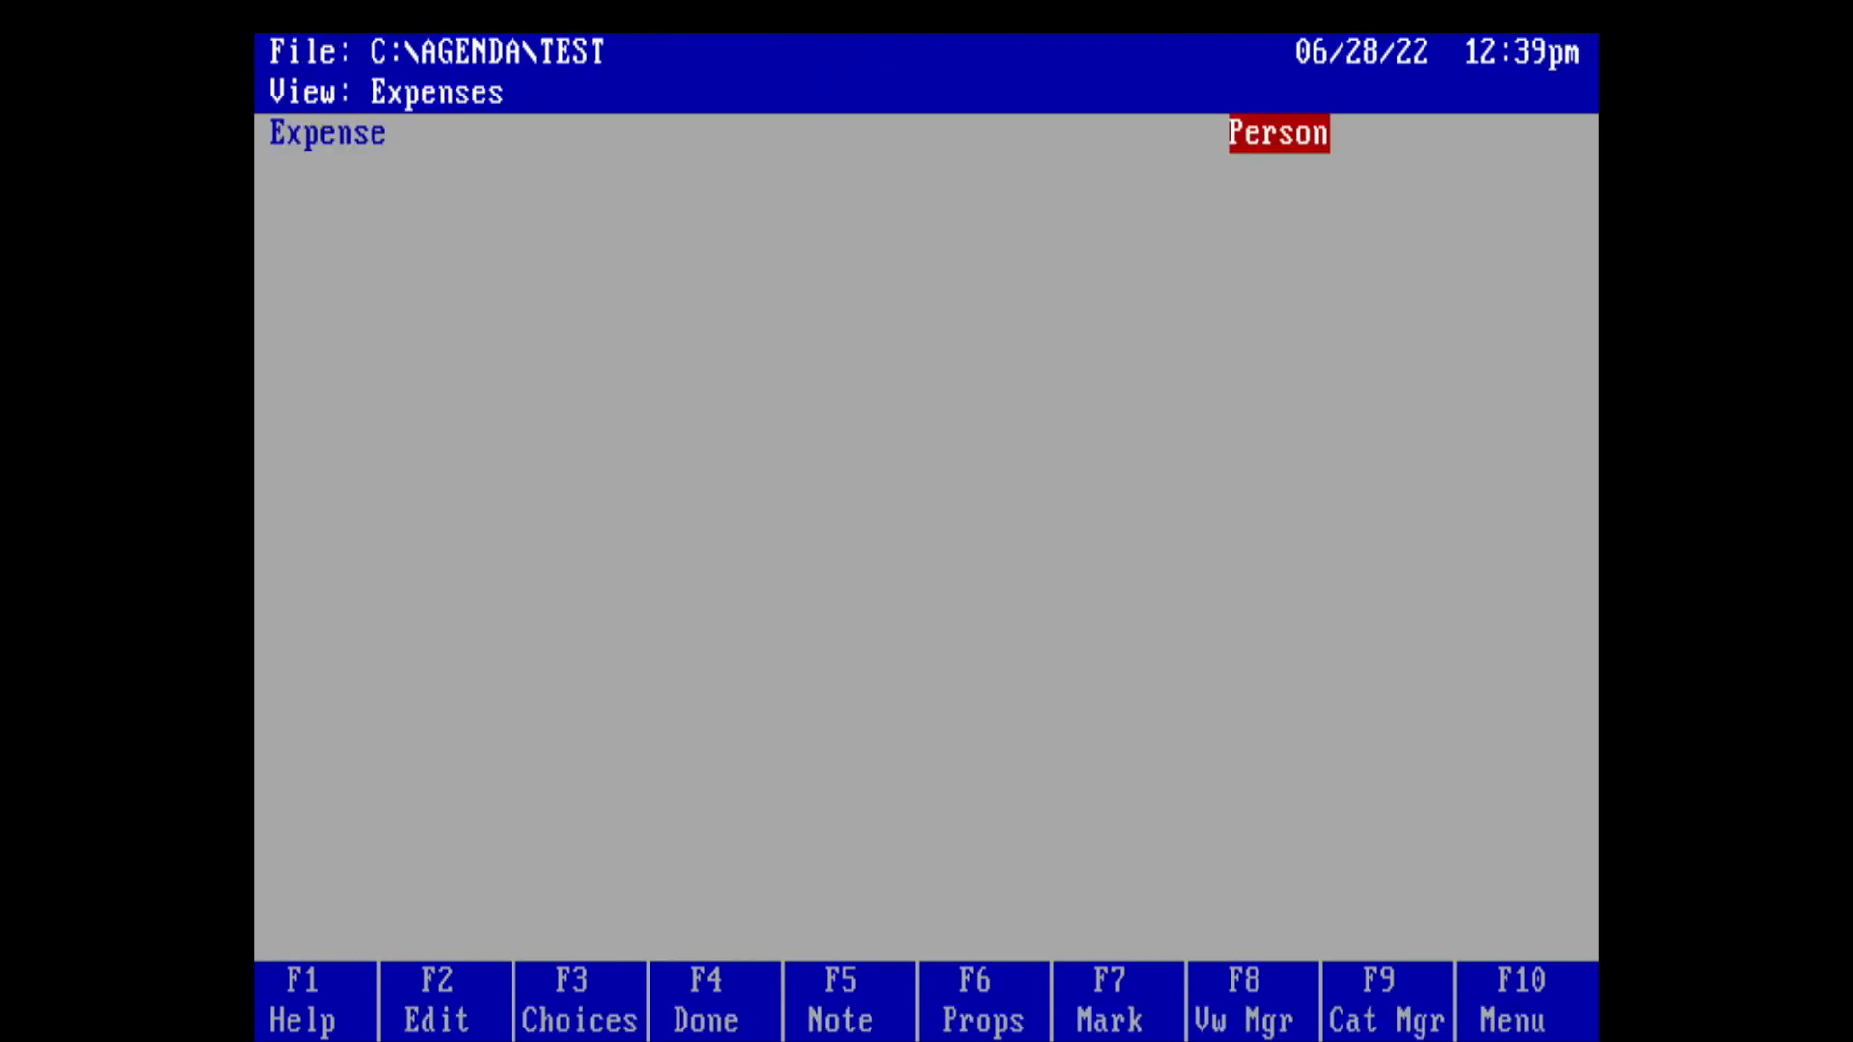
{"action": "key", "text": "Left"}
{"action": "key", "text": "Right"}
{"action": "key", "text": "Left"}
{"action": "key", "text": "Right"}
{"action": "key", "text": "Left"}
{"action": "key", "text": "Right"}
{"action": "key", "text": "Left"}
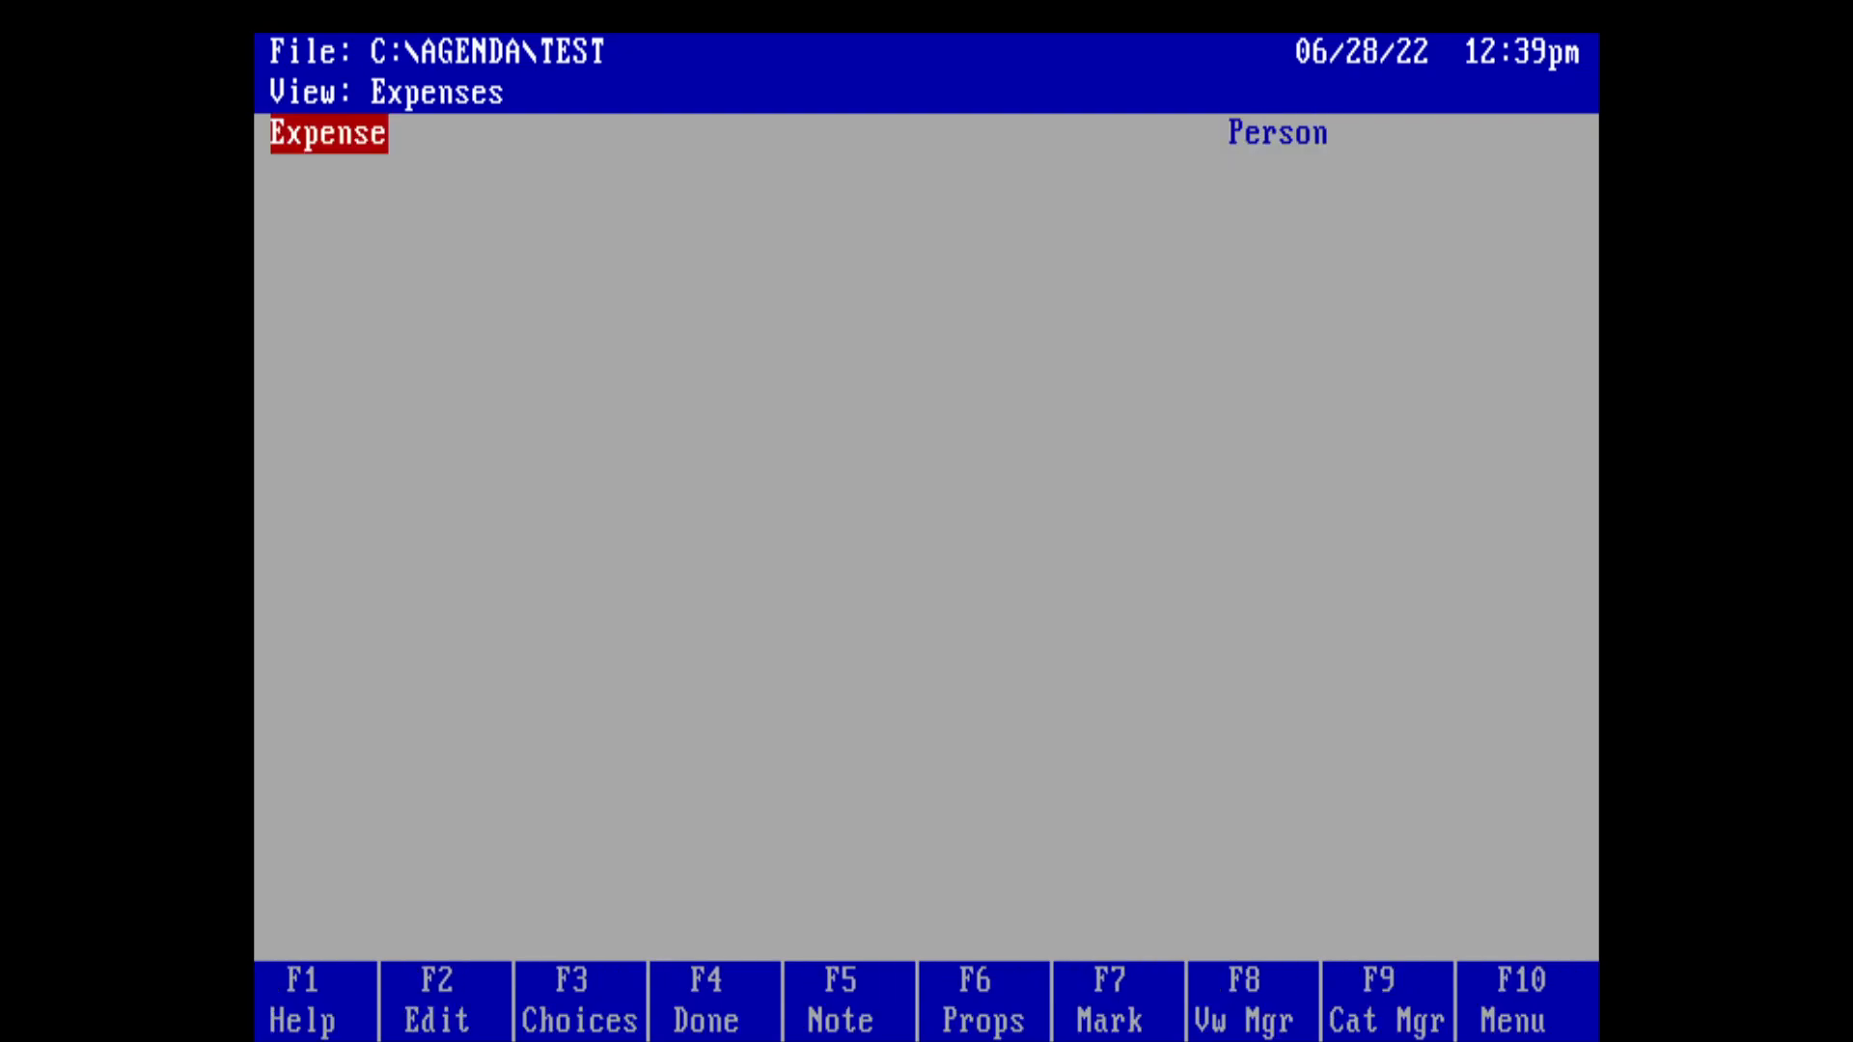
{"action": "key", "text": "Right"}
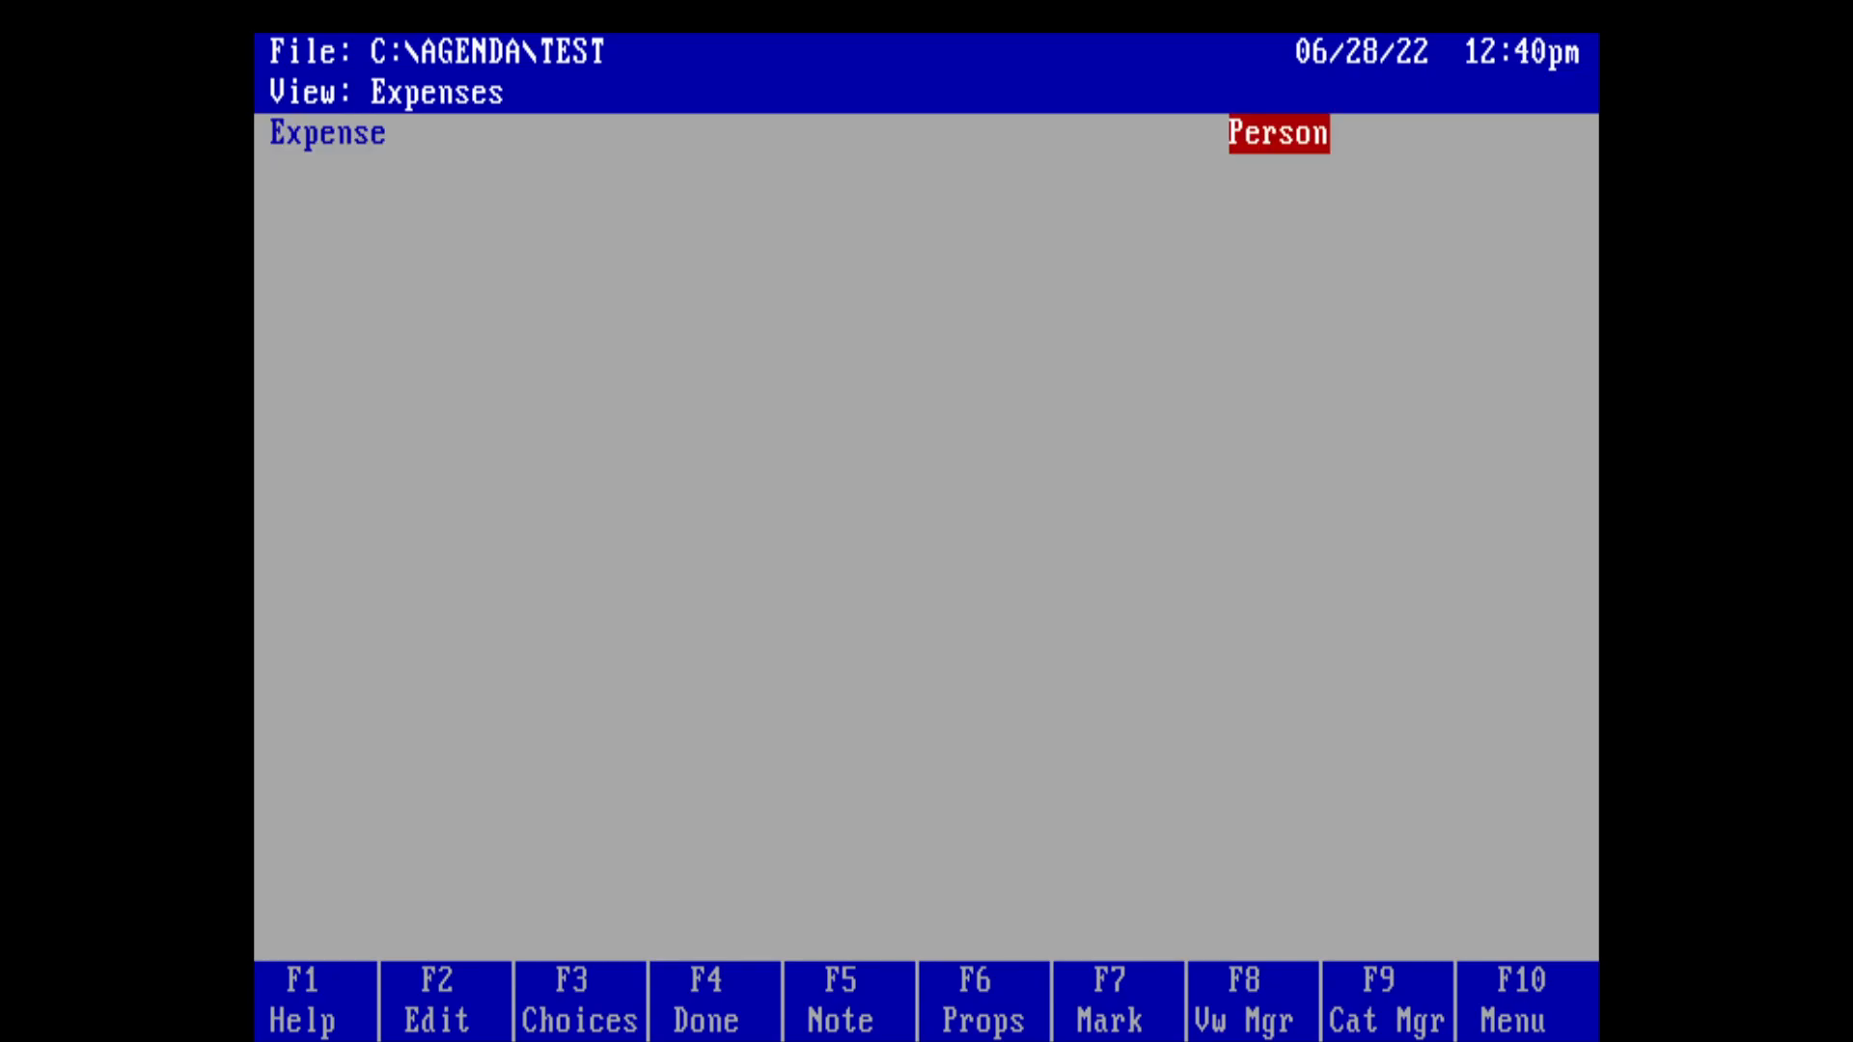
{"action": "key", "text": "F10"}
{"action": "key", "text": "Right"}
{"action": "key", "text": "Right"}
{"action": "key", "text": "Right"}
{"action": "key", "text": "Right"}
{"action": "key", "text": "Left"}
{"action": "key", "text": "Left"}
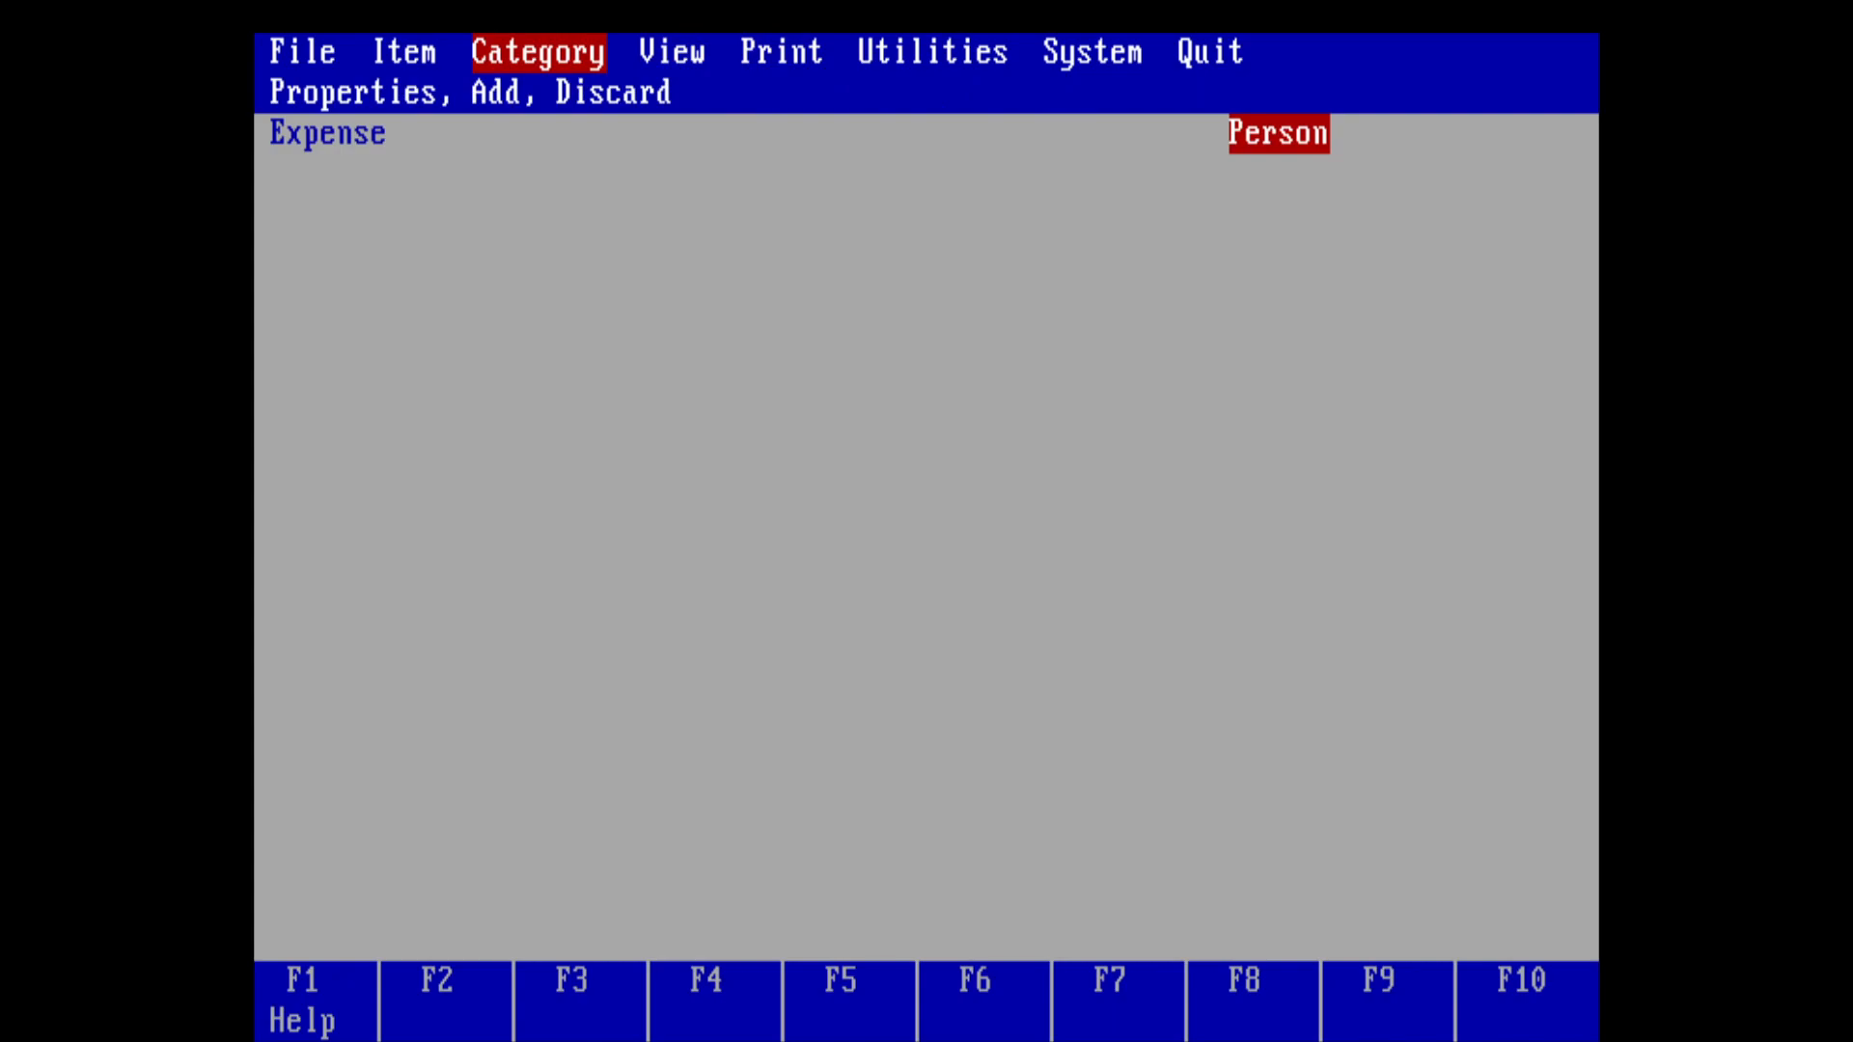
{"action": "key", "text": "Return"}
{"action": "key", "text": "Right"}
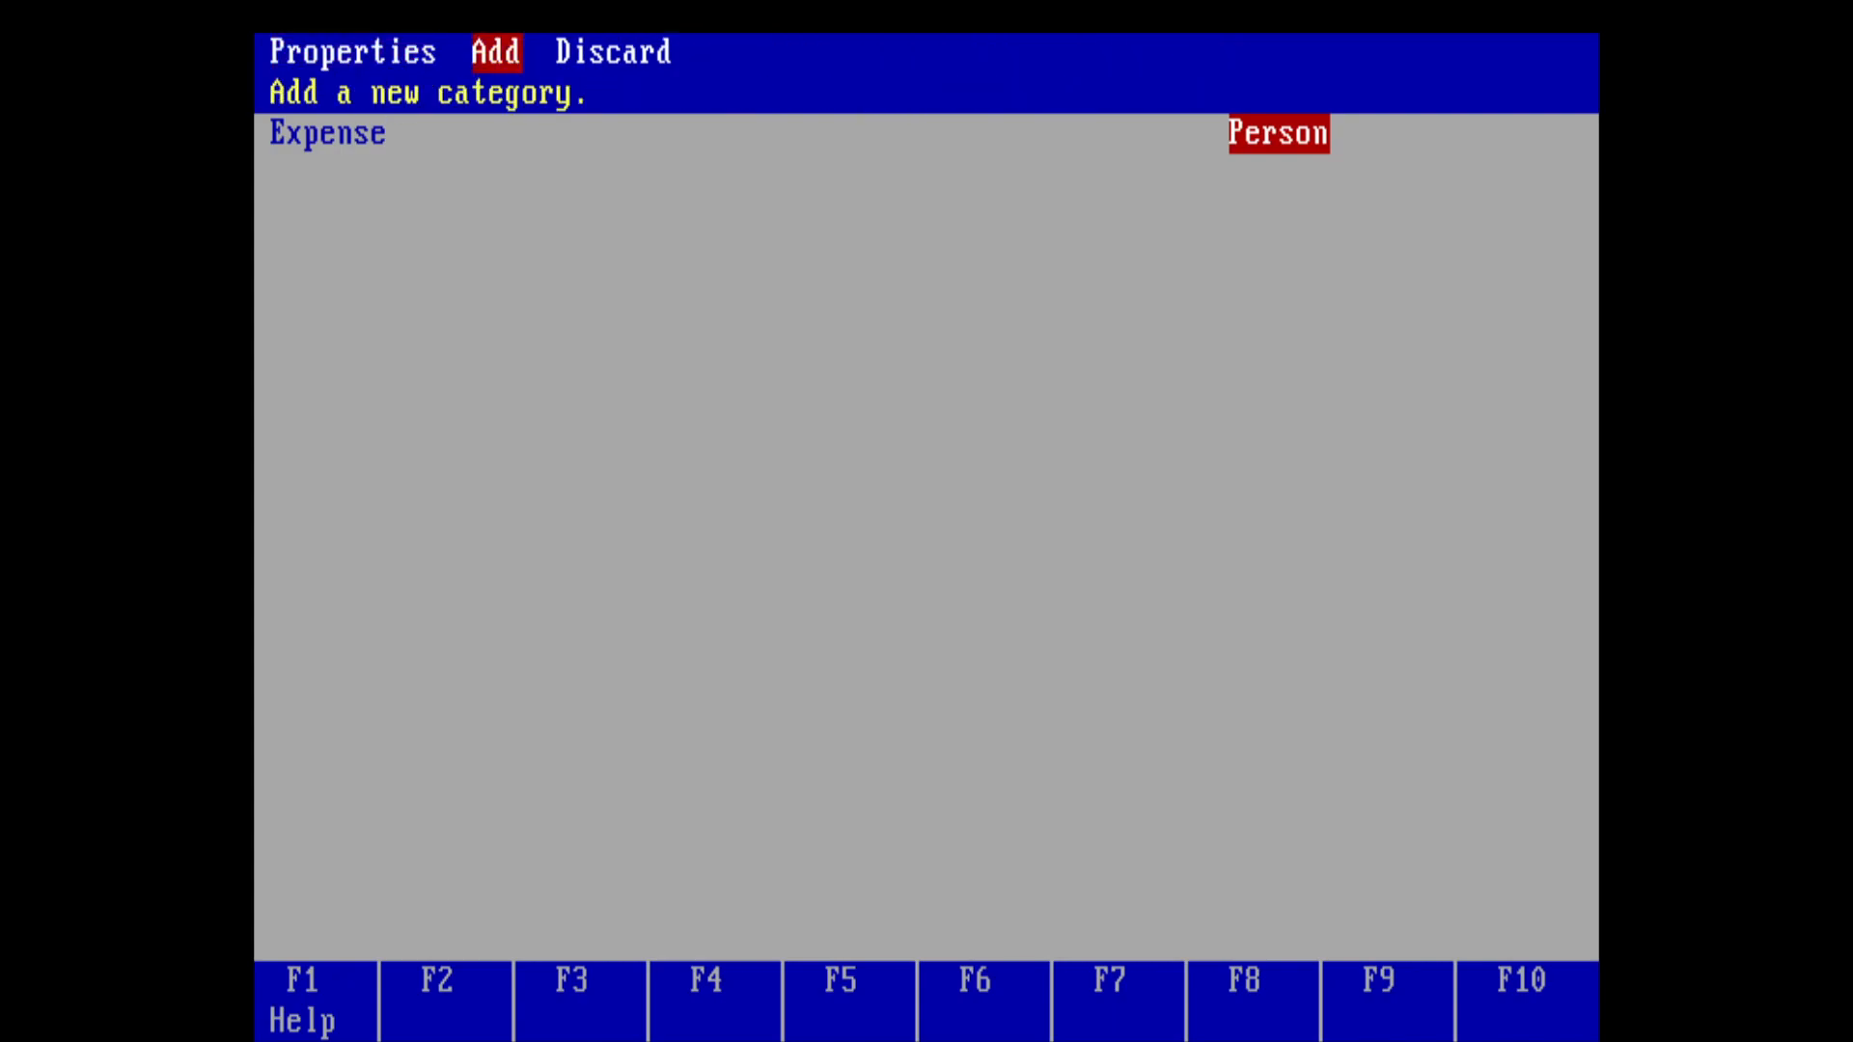
{"action": "key", "text": "Return"}
{"action": "key", "text": "Down"}
{"action": "key", "text": "Up"}
{"action": "key", "text": "Escape"}
{"action": "key", "text": "Escape"}
Step: Start adding a column to the right of Person with the Amount category as its head
{"action": "key", "text": "Right"}
{"action": "key", "text": "Return"}
{"action": "key", "text": "Right"}
{"action": "key", "text": "Right"}
{"action": "key", "text": "Right"}
{"action": "key", "text": "Right"}
{"action": "key", "text": "Return"}
{"action": "key", "text": "Right"}
{"action": "key", "text": "Return"}
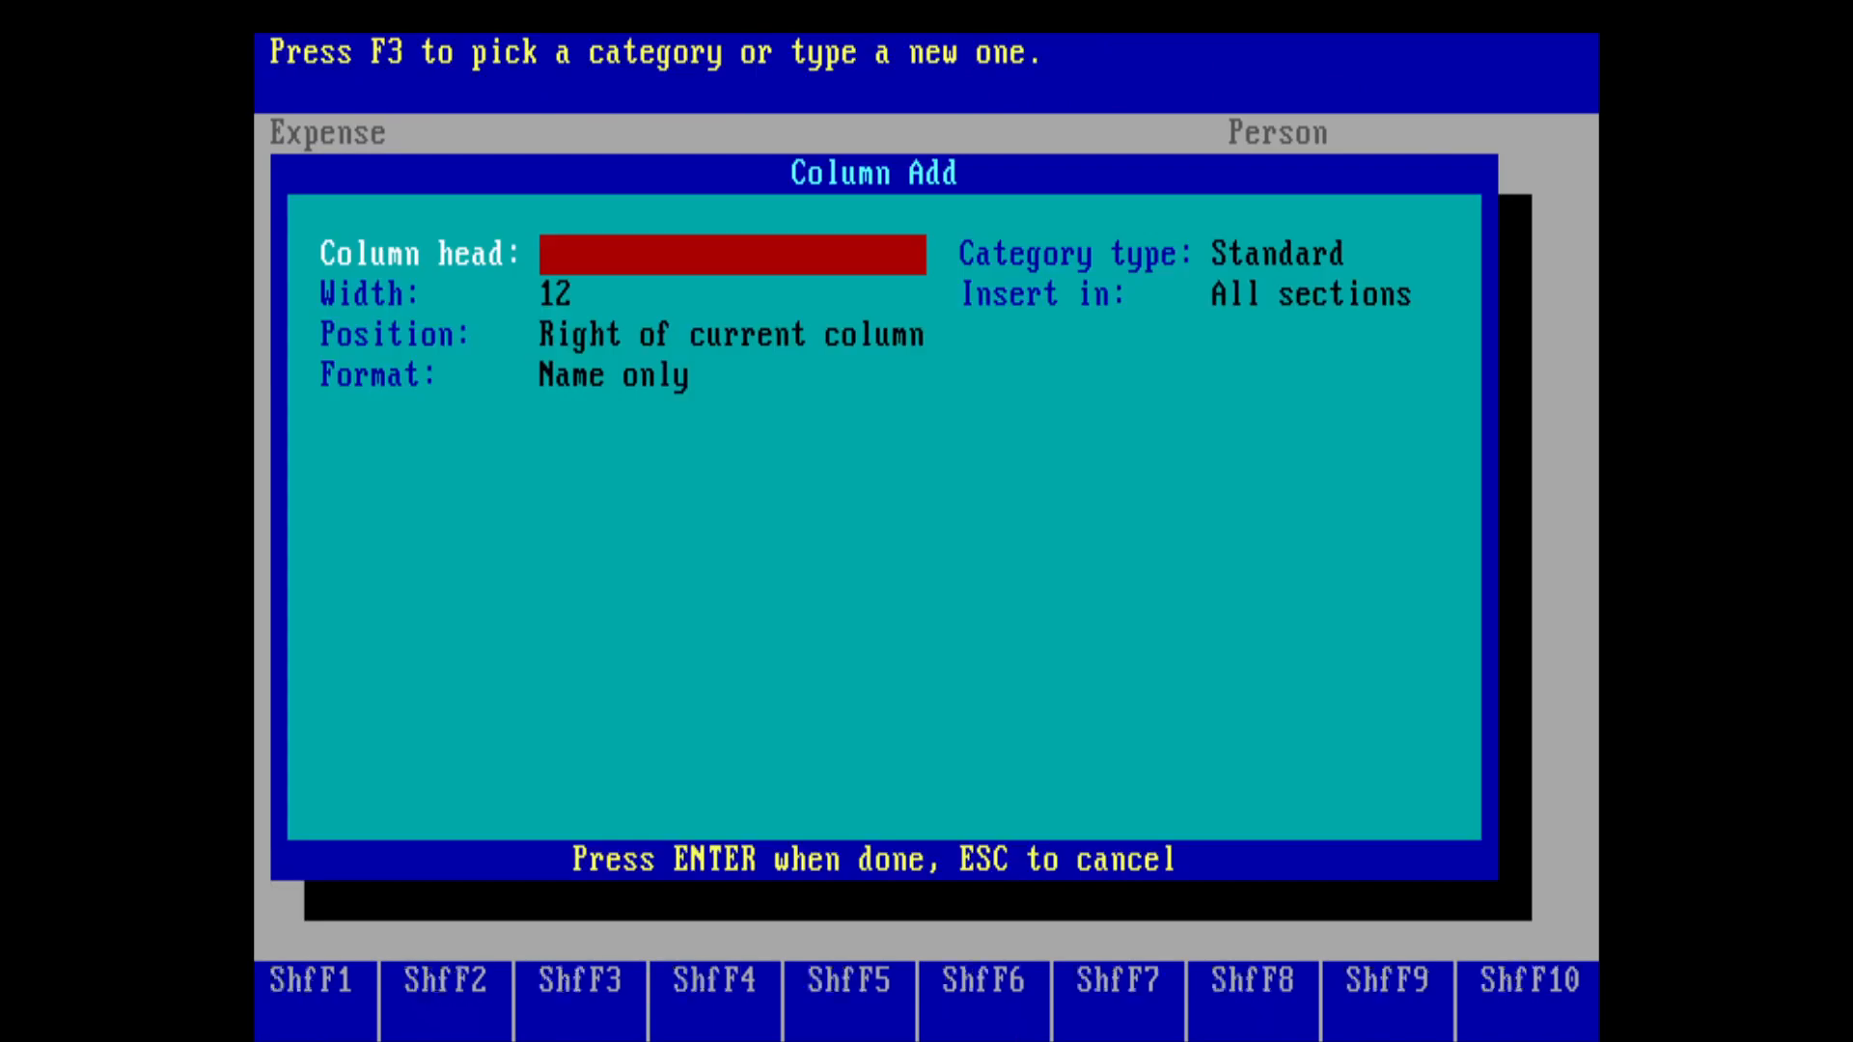
{"action": "type", "text": "Amo"}
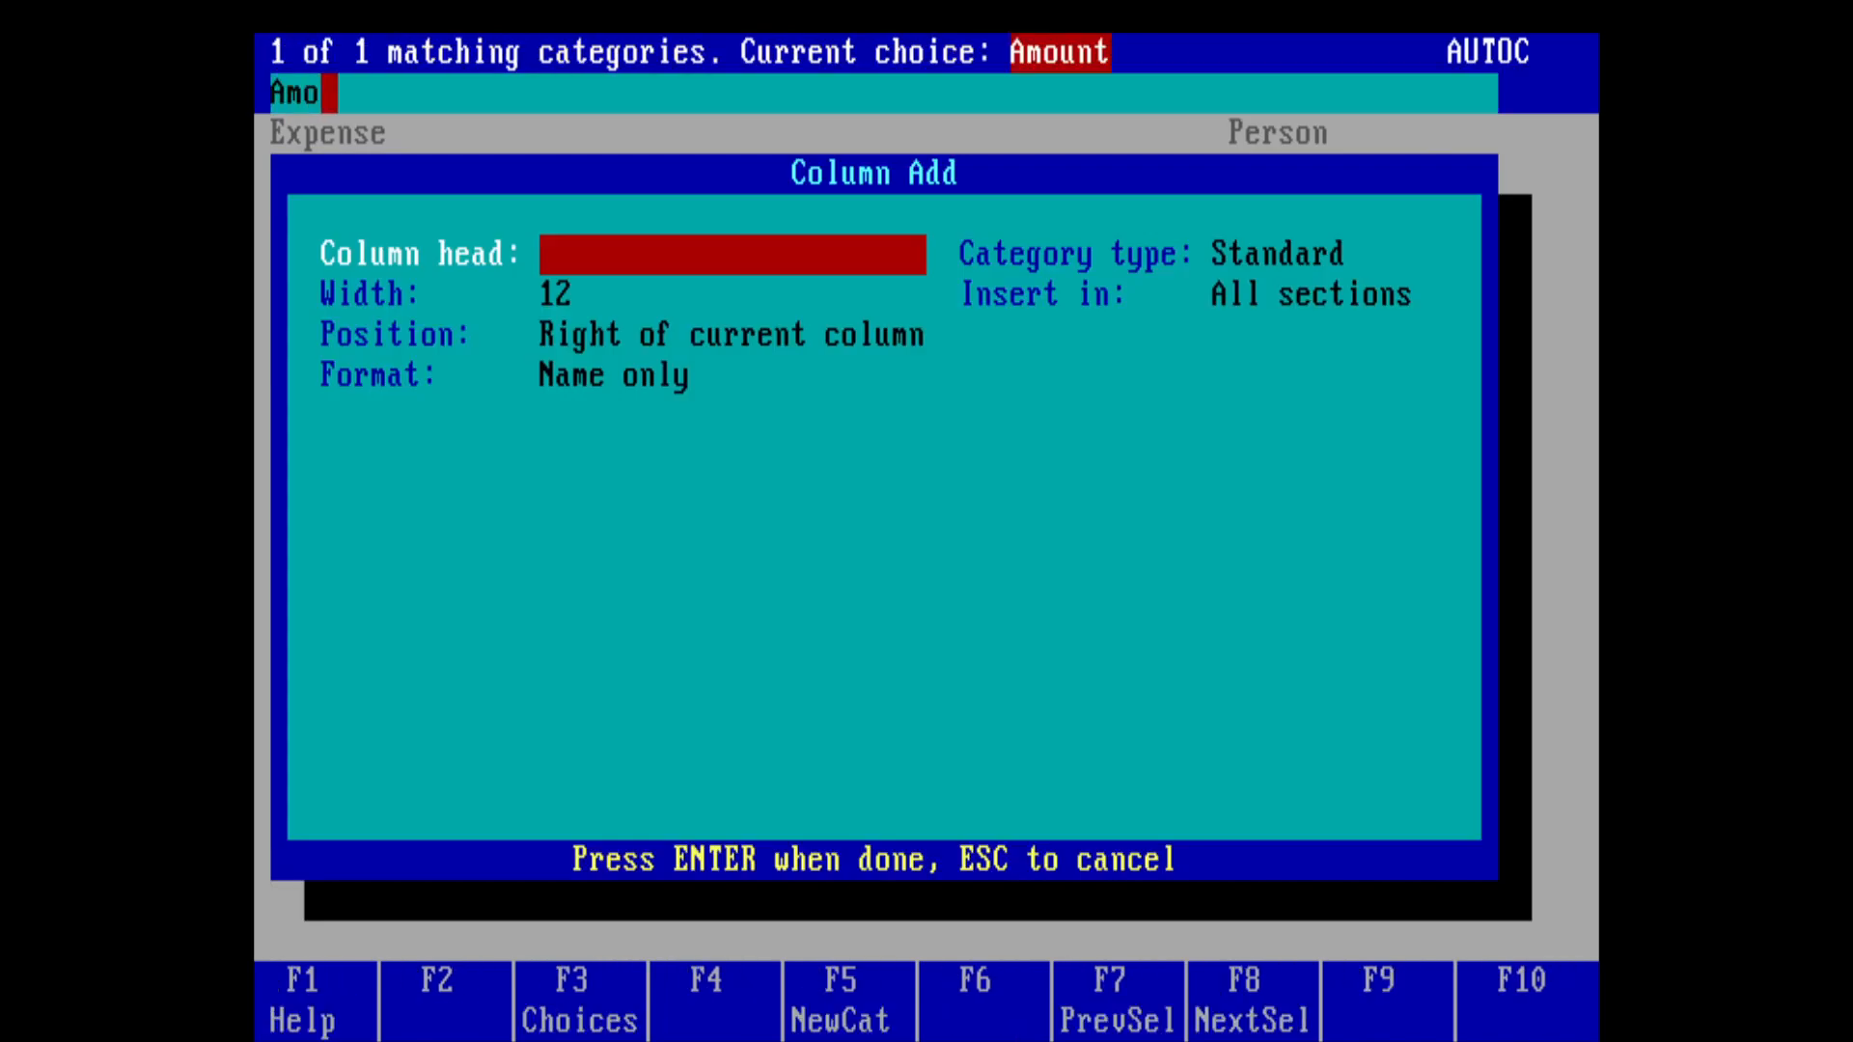
{"action": "key", "text": "Return"}
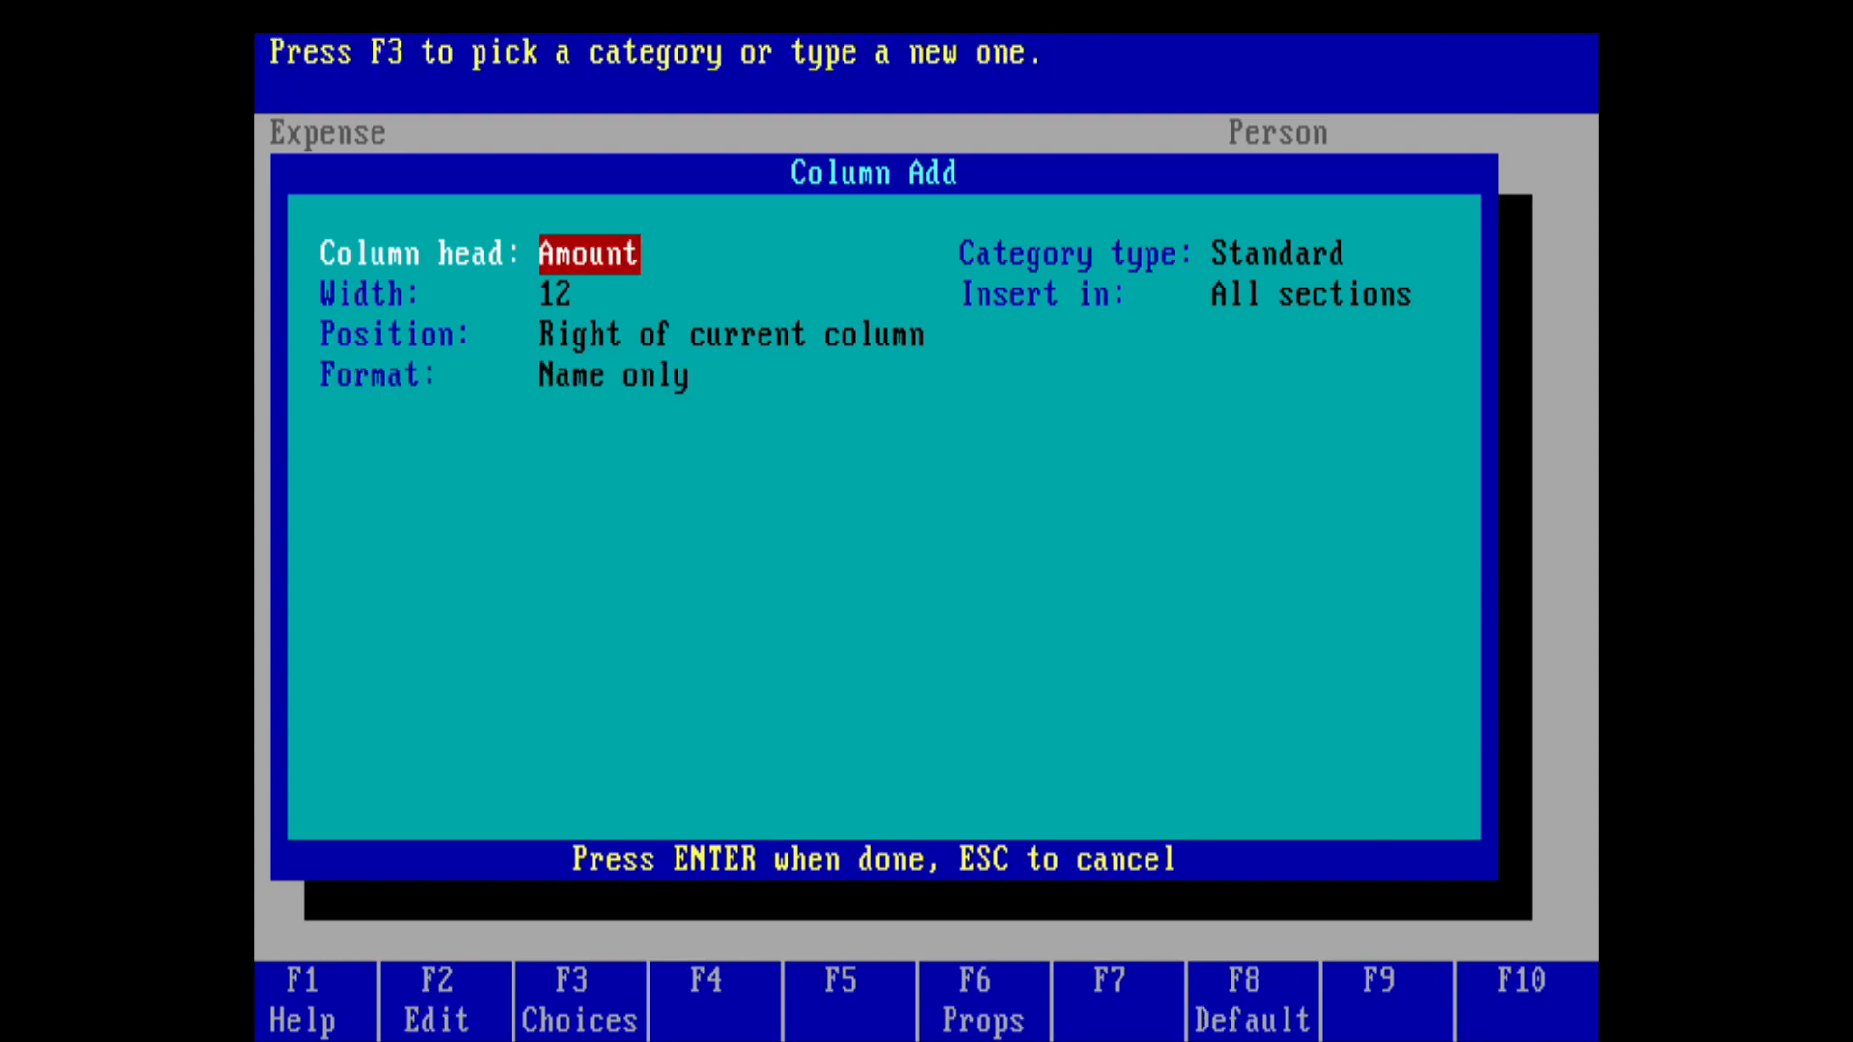
Step: Set the Amount column's category type to Numeric and its decimal places to 3
{"action": "key", "text": "Down"}
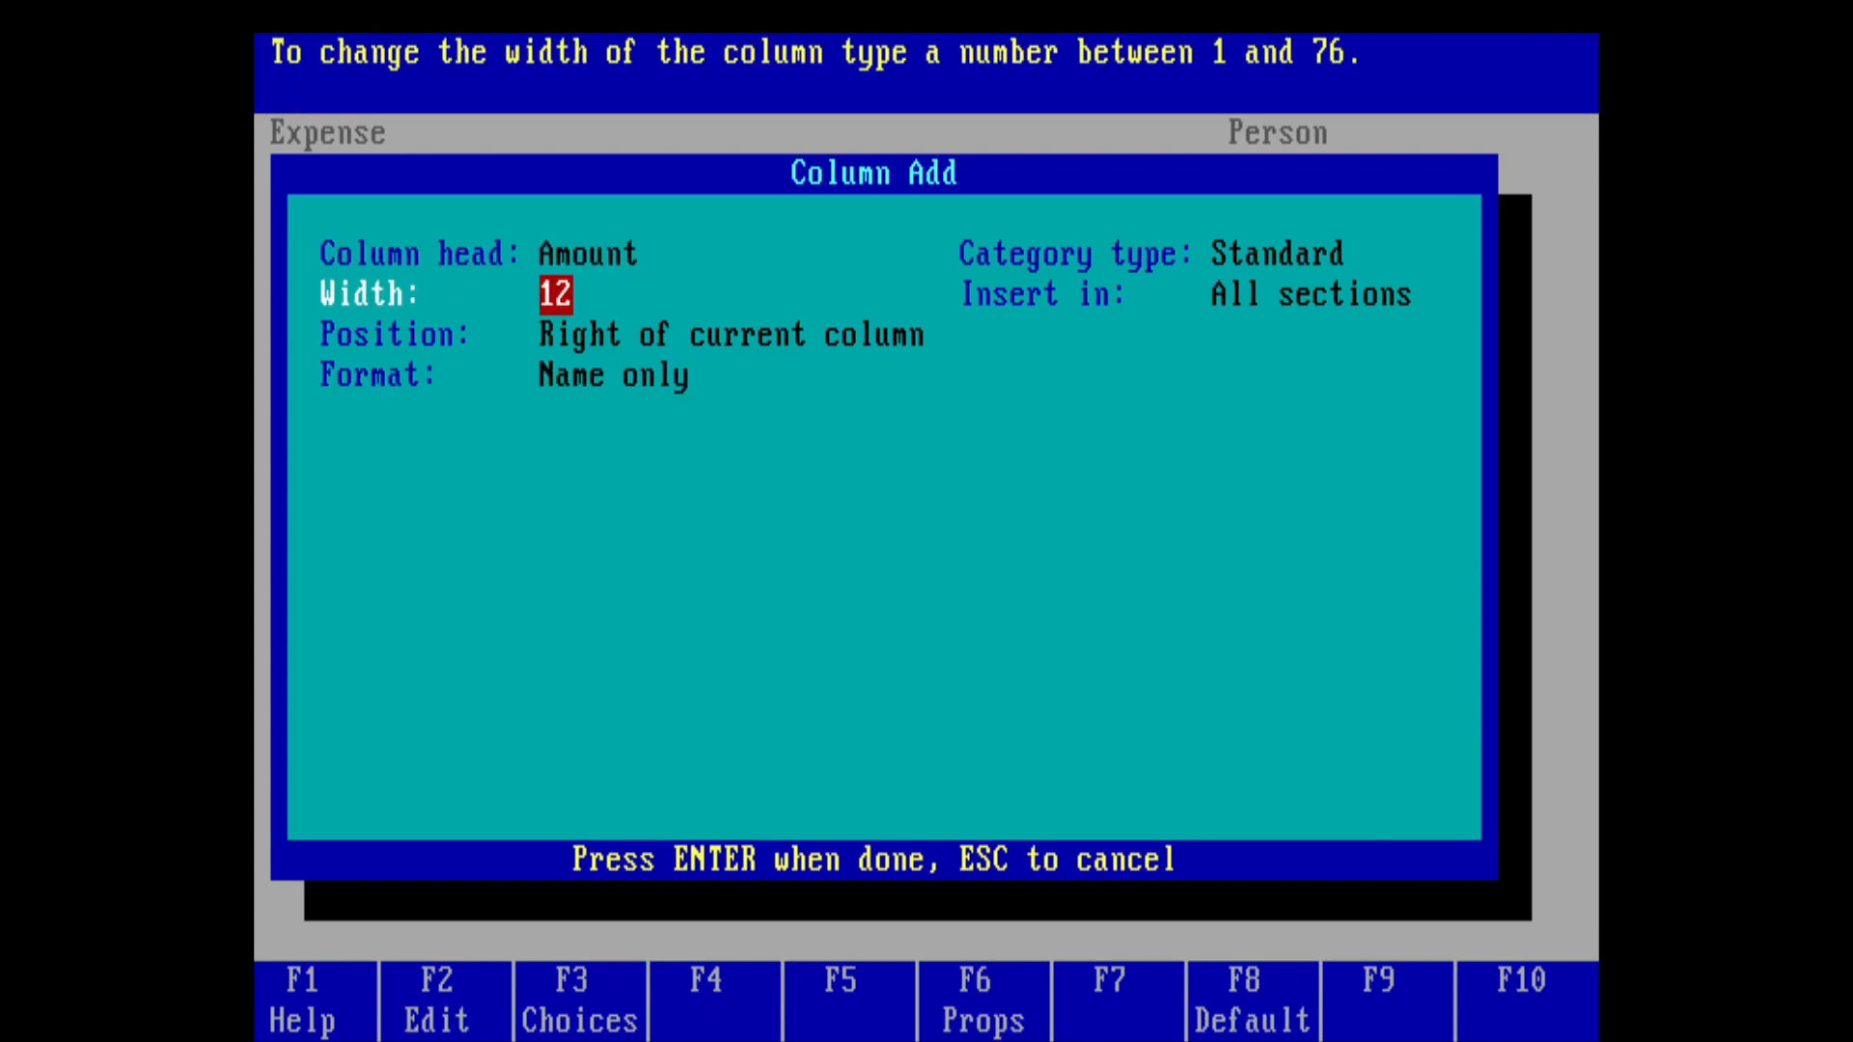
{"action": "key", "text": "Right"}
{"action": "key", "text": "Left"}
{"action": "key", "text": "Up"}
{"action": "key", "text": "Down"}
{"action": "type", "text": "20"}
{"action": "key", "text": "Down"}
{"action": "key", "text": "Up"}
{"action": "key", "text": "Right"}
{"action": "key", "text": "Up"}
{"action": "key", "text": "n"}
{"action": "key", "text": "Left"}
{"action": "key", "text": "Down"}
{"action": "key", "text": "Down"}
{"action": "key", "text": "Down"}
{"action": "key", "text": "Down"}
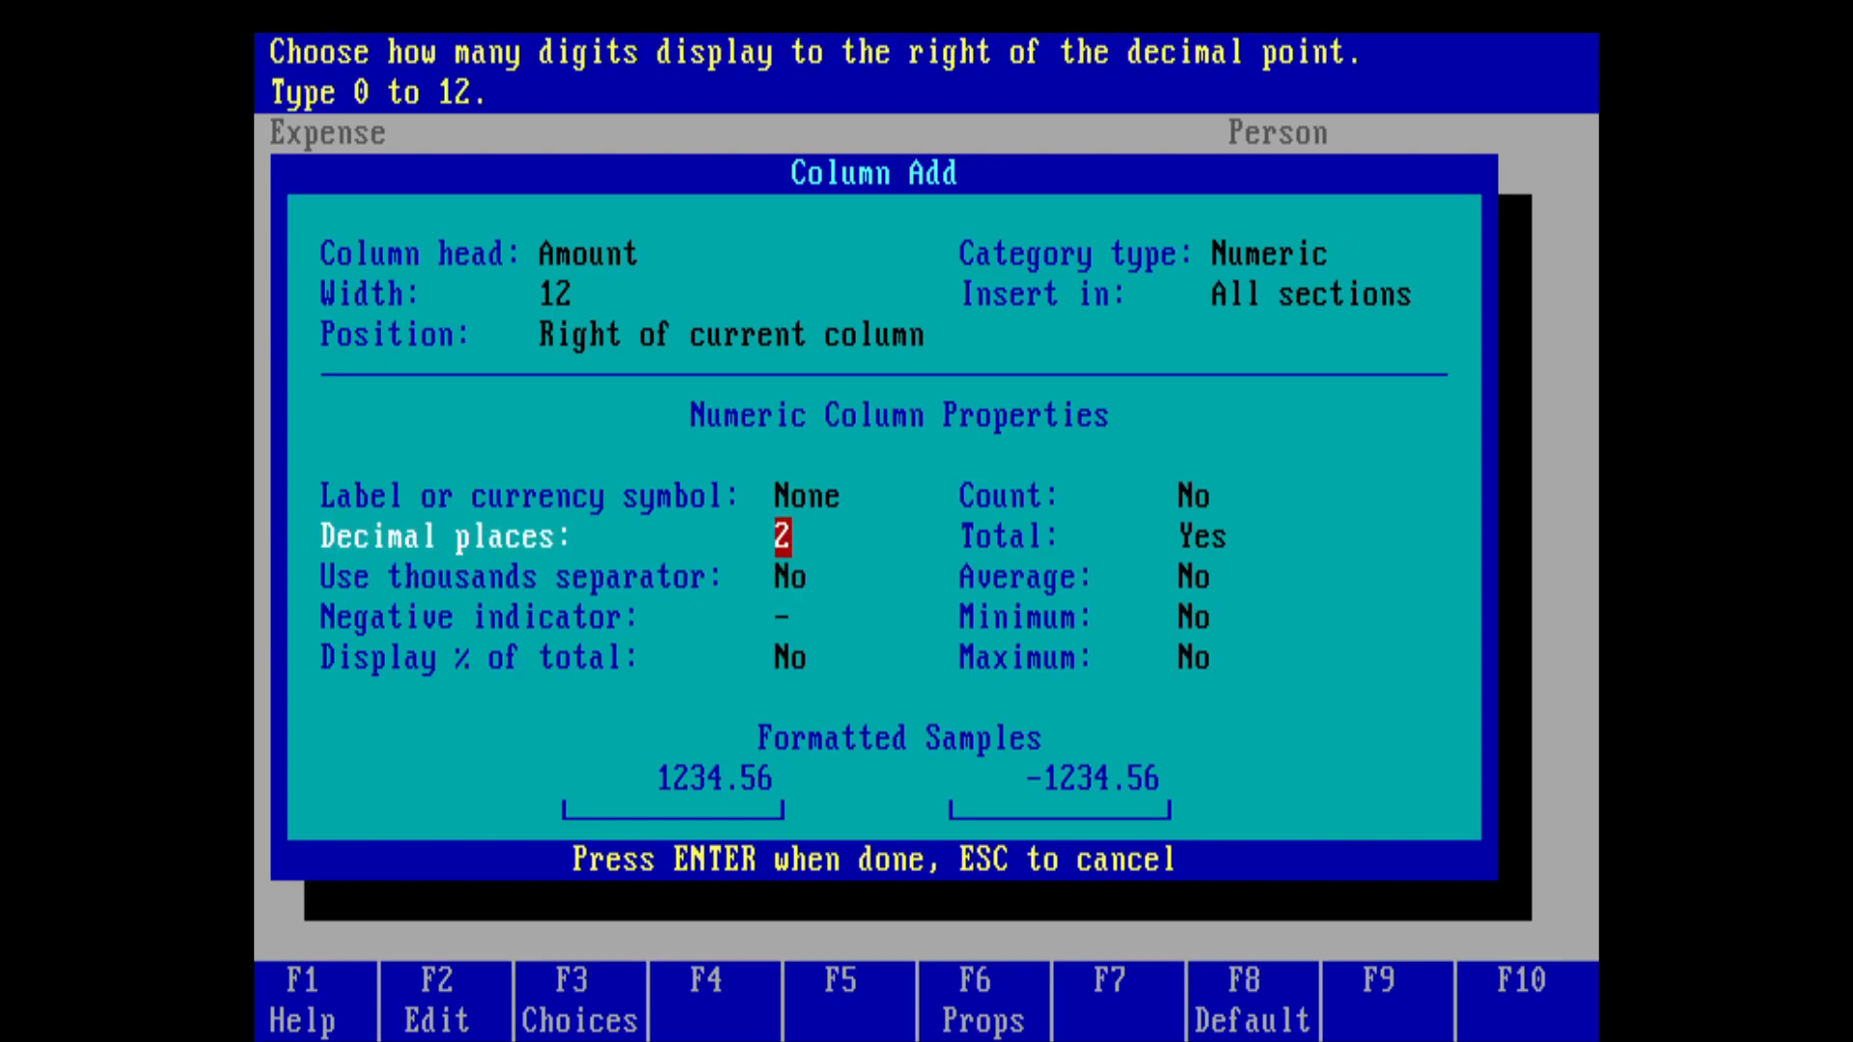
{"action": "type", "text": "3"}
{"action": "key", "text": "Down"}
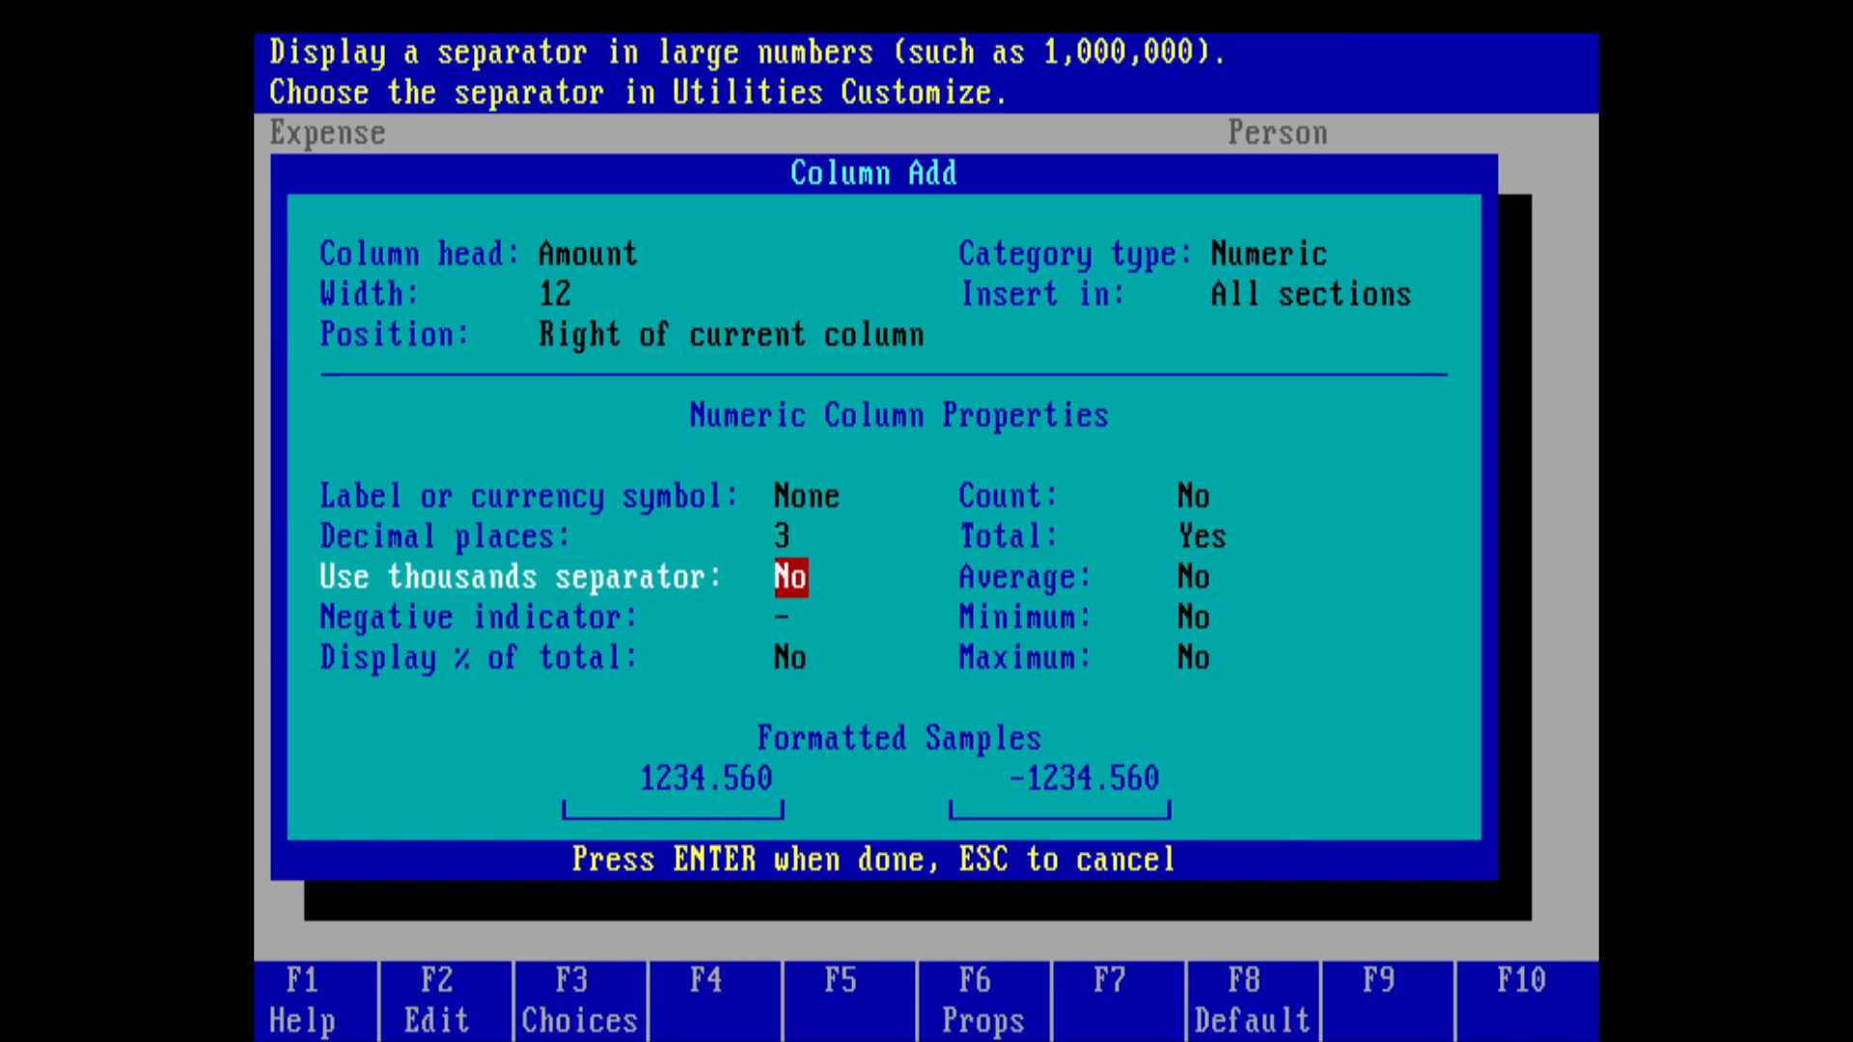
Step: Turn on the average and maximum displays for the Amount column and add it to the view
{"action": "key", "text": "Down"}
{"action": "key", "text": "Up"}
{"action": "key", "text": "Up"}
{"action": "key", "text": "Right"}
{"action": "key", "text": "Down"}
{"action": "key", "text": "y"}
{"action": "key", "text": "Up"}
{"action": "key", "text": "Down"}
{"action": "key", "text": "Down"}
{"action": "key", "text": "Home"}
{"action": "key", "text": "Up"}
{"action": "key", "text": "Up"}
{"action": "key", "text": "Up"}
{"action": "key", "text": "Up"}
{"action": "key", "text": "Up"}
{"action": "key", "text": "Down"}
{"action": "key", "text": "Down"}
{"action": "key", "text": "Down"}
{"action": "key", "text": "Down"}
{"action": "key", "text": "Up"}
{"action": "key", "text": "Down"}
{"action": "key", "text": "y"}
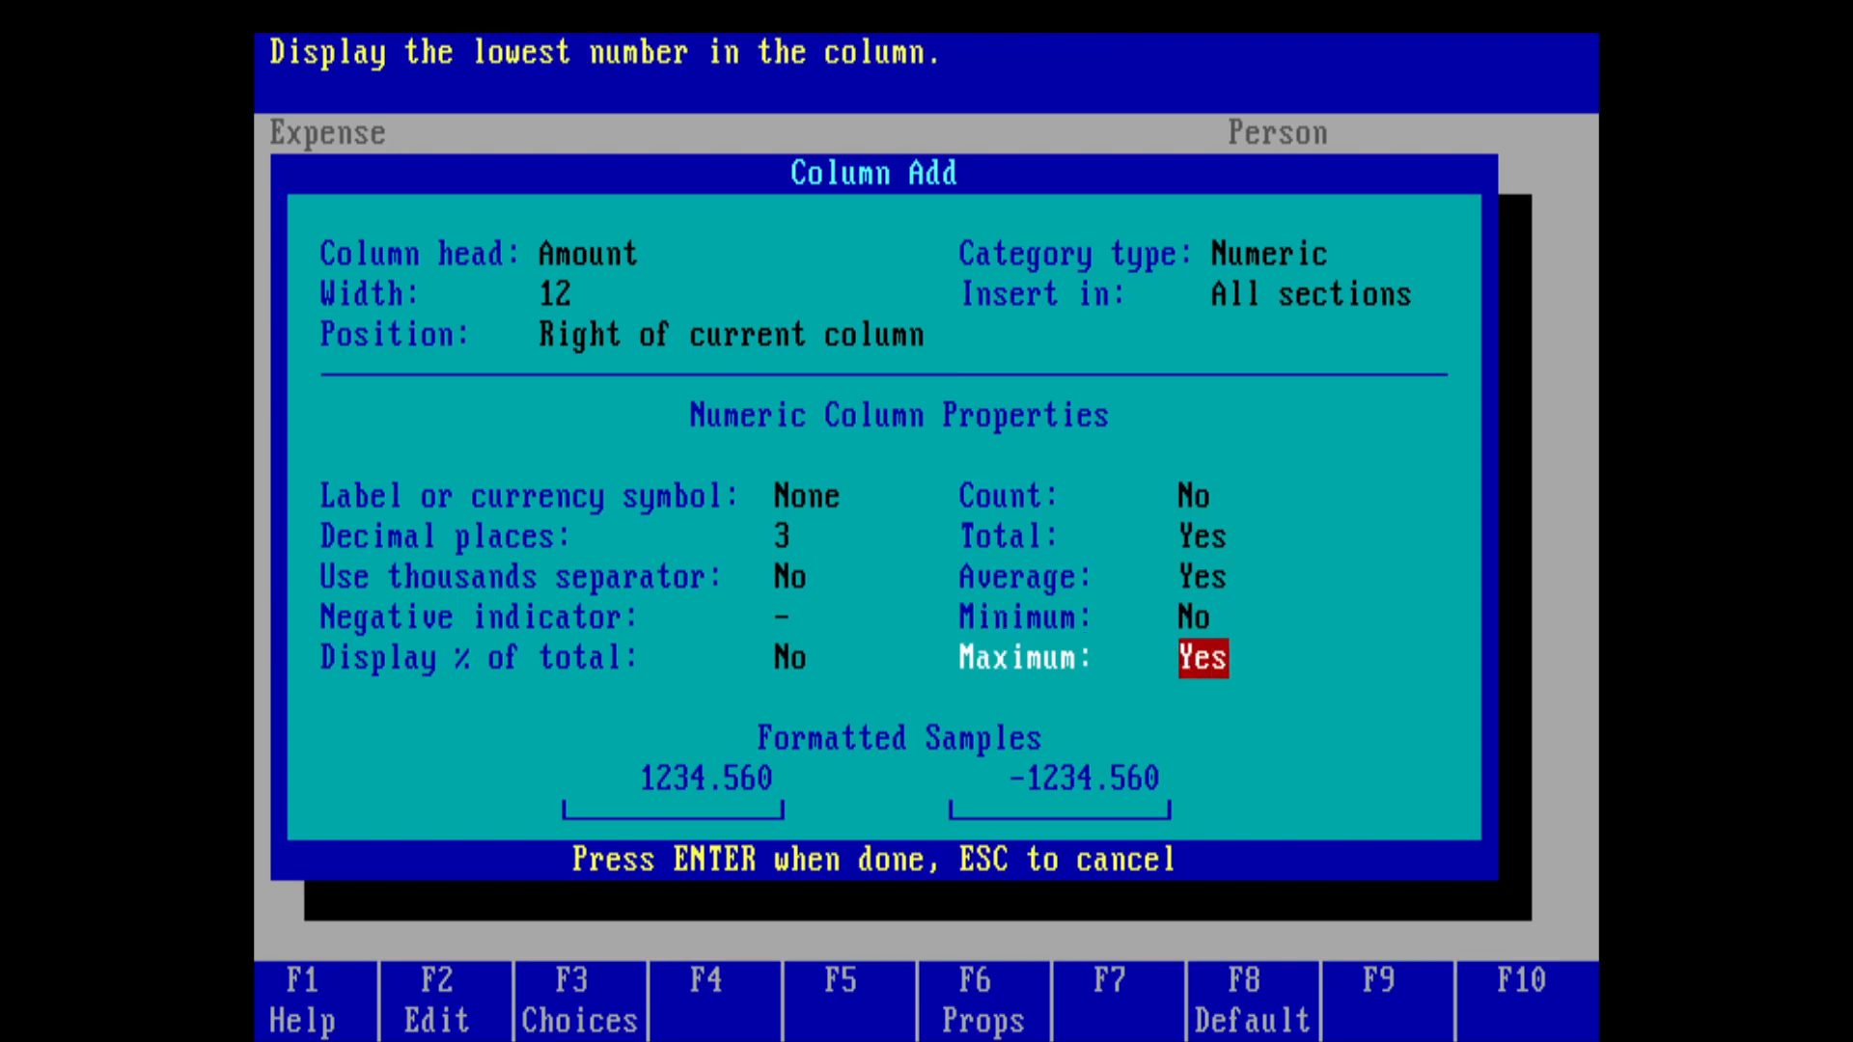
{"action": "key", "text": "Up"}
{"action": "key", "text": "Up"}
{"action": "key", "text": "Up"}
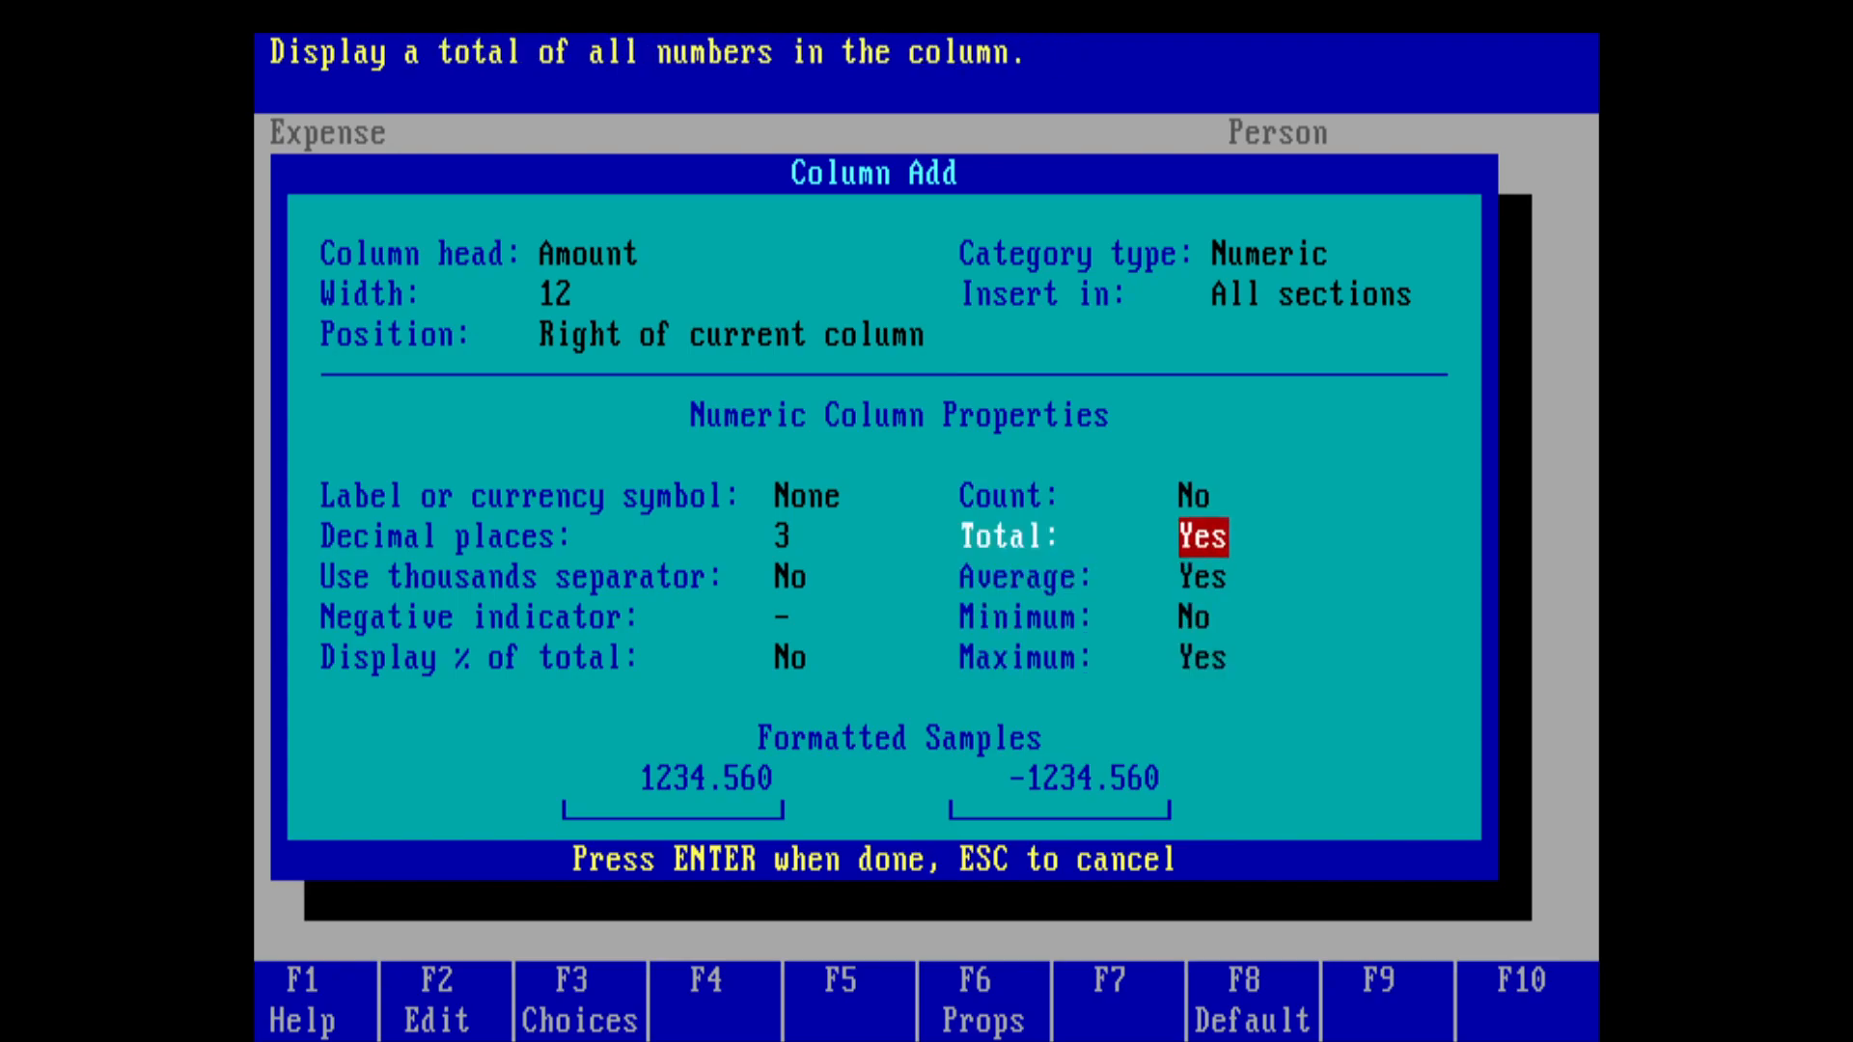
{"action": "key", "text": "Return"}
Step: Look over the Expense, Person and Amount columns and the summary rows of the Expenses view
{"action": "key", "text": "Left"}
{"action": "key", "text": "Down"}
{"action": "key", "text": "Down"}
{"action": "key", "text": "Up"}
{"action": "key", "text": "Left"}
{"action": "key", "text": "Down"}
{"action": "key", "text": "Down"}
{"action": "key", "text": "Up"}
{"action": "key", "text": "Up"}
{"action": "key", "text": "Right"}
{"action": "key", "text": "Right"}
{"action": "key", "text": "Down"}
{"action": "key", "text": "Left"}
{"action": "key", "text": "Up"}
{"action": "key", "text": "Left"}
{"action": "key", "text": "Right"}
{"action": "key", "text": "Up"}
Step: Add a Type column directly to the right of the Expense column, keeping the default settings
{"action": "key", "text": "Left"}
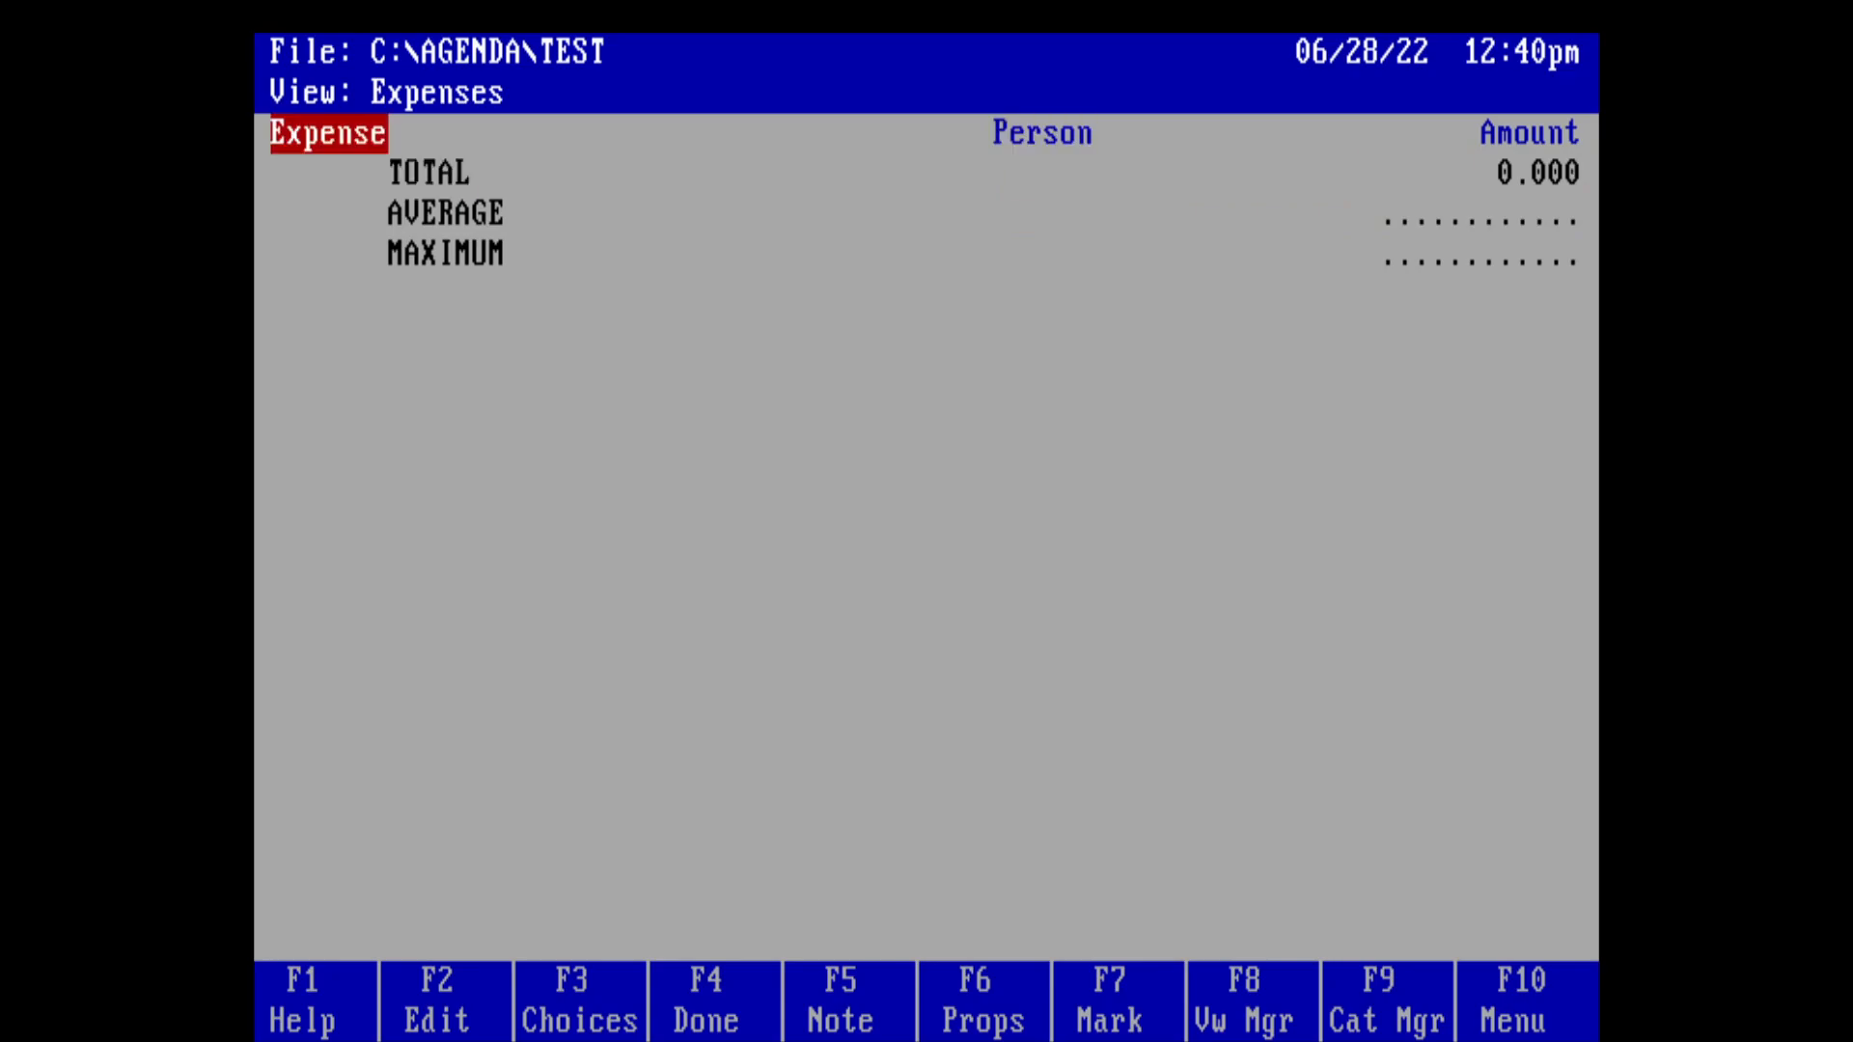
{"action": "key", "text": "F10"}
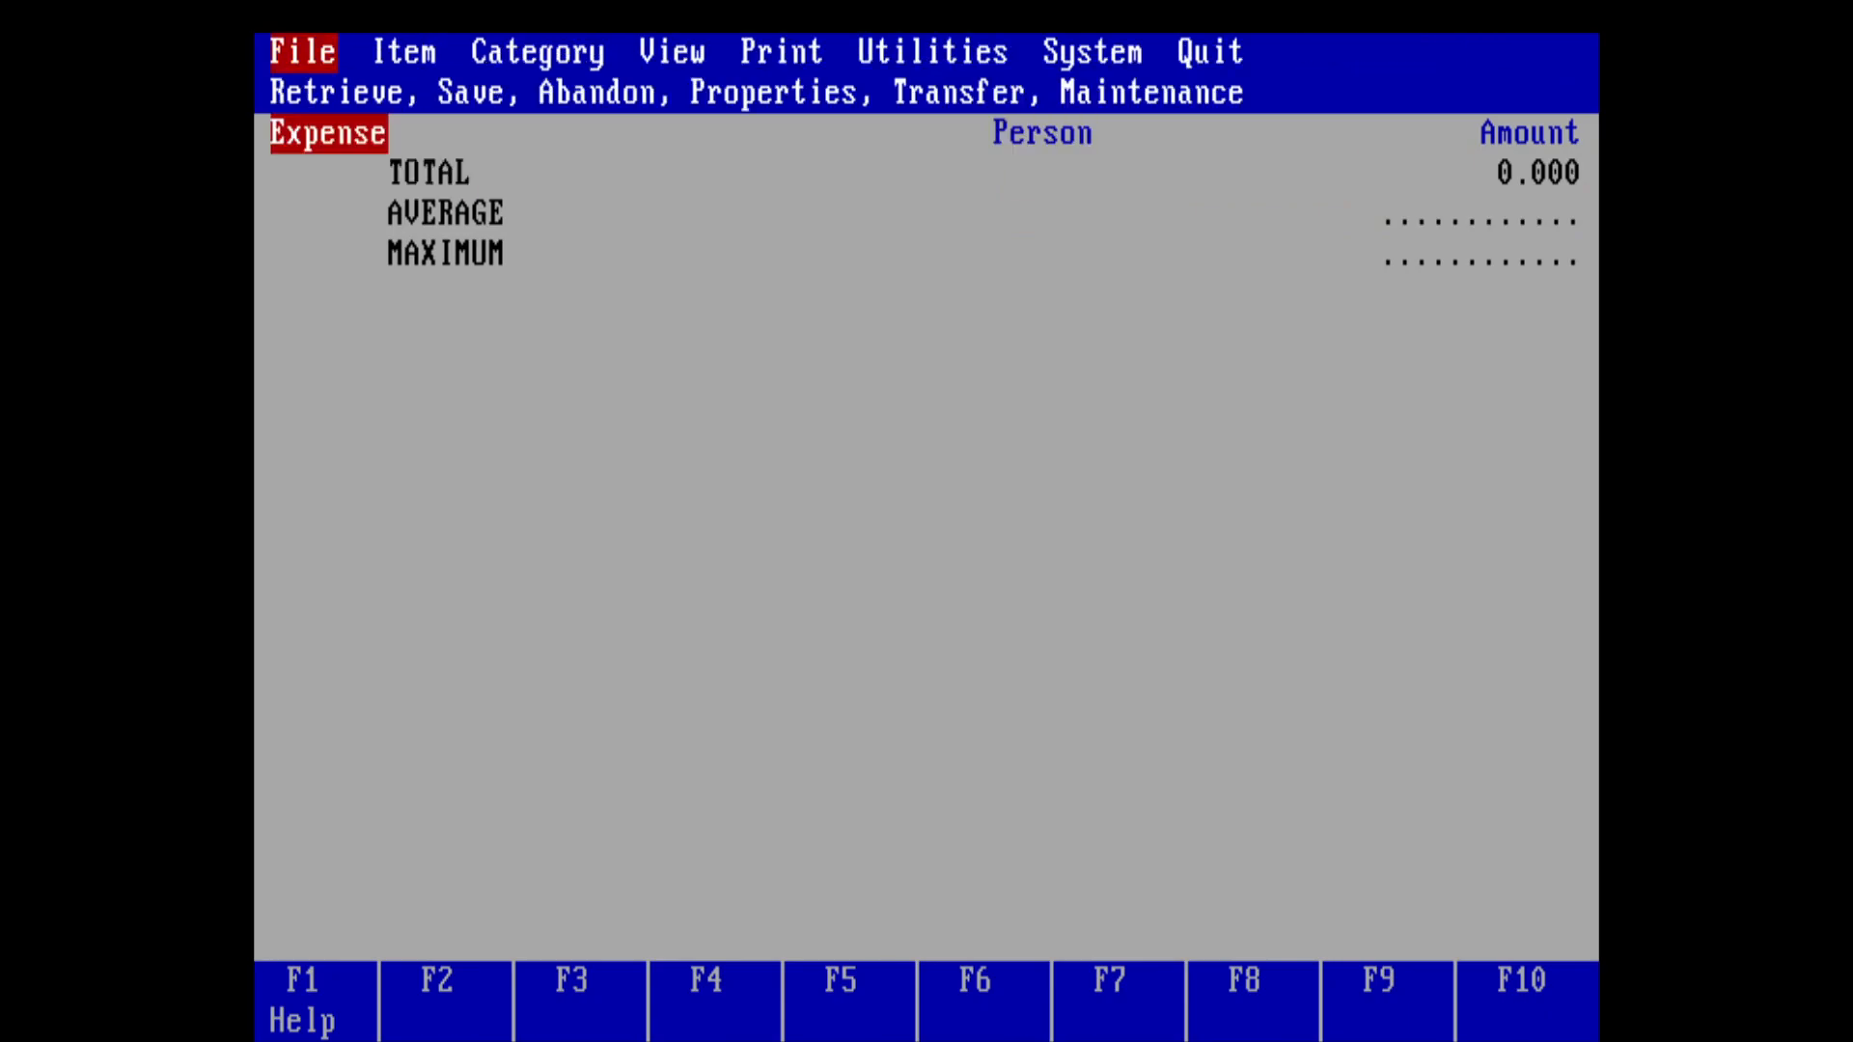
{"action": "key", "text": "Right"}
{"action": "key", "text": "Right"}
{"action": "key", "text": "Right"}
{"action": "key", "text": "Return"}
{"action": "key", "text": "Right"}
{"action": "key", "text": "Right"}
{"action": "key", "text": "Right"}
{"action": "key", "text": "Right"}
{"action": "key", "text": "Return"}
{"action": "key", "text": "Right"}
{"action": "key", "text": "Return"}
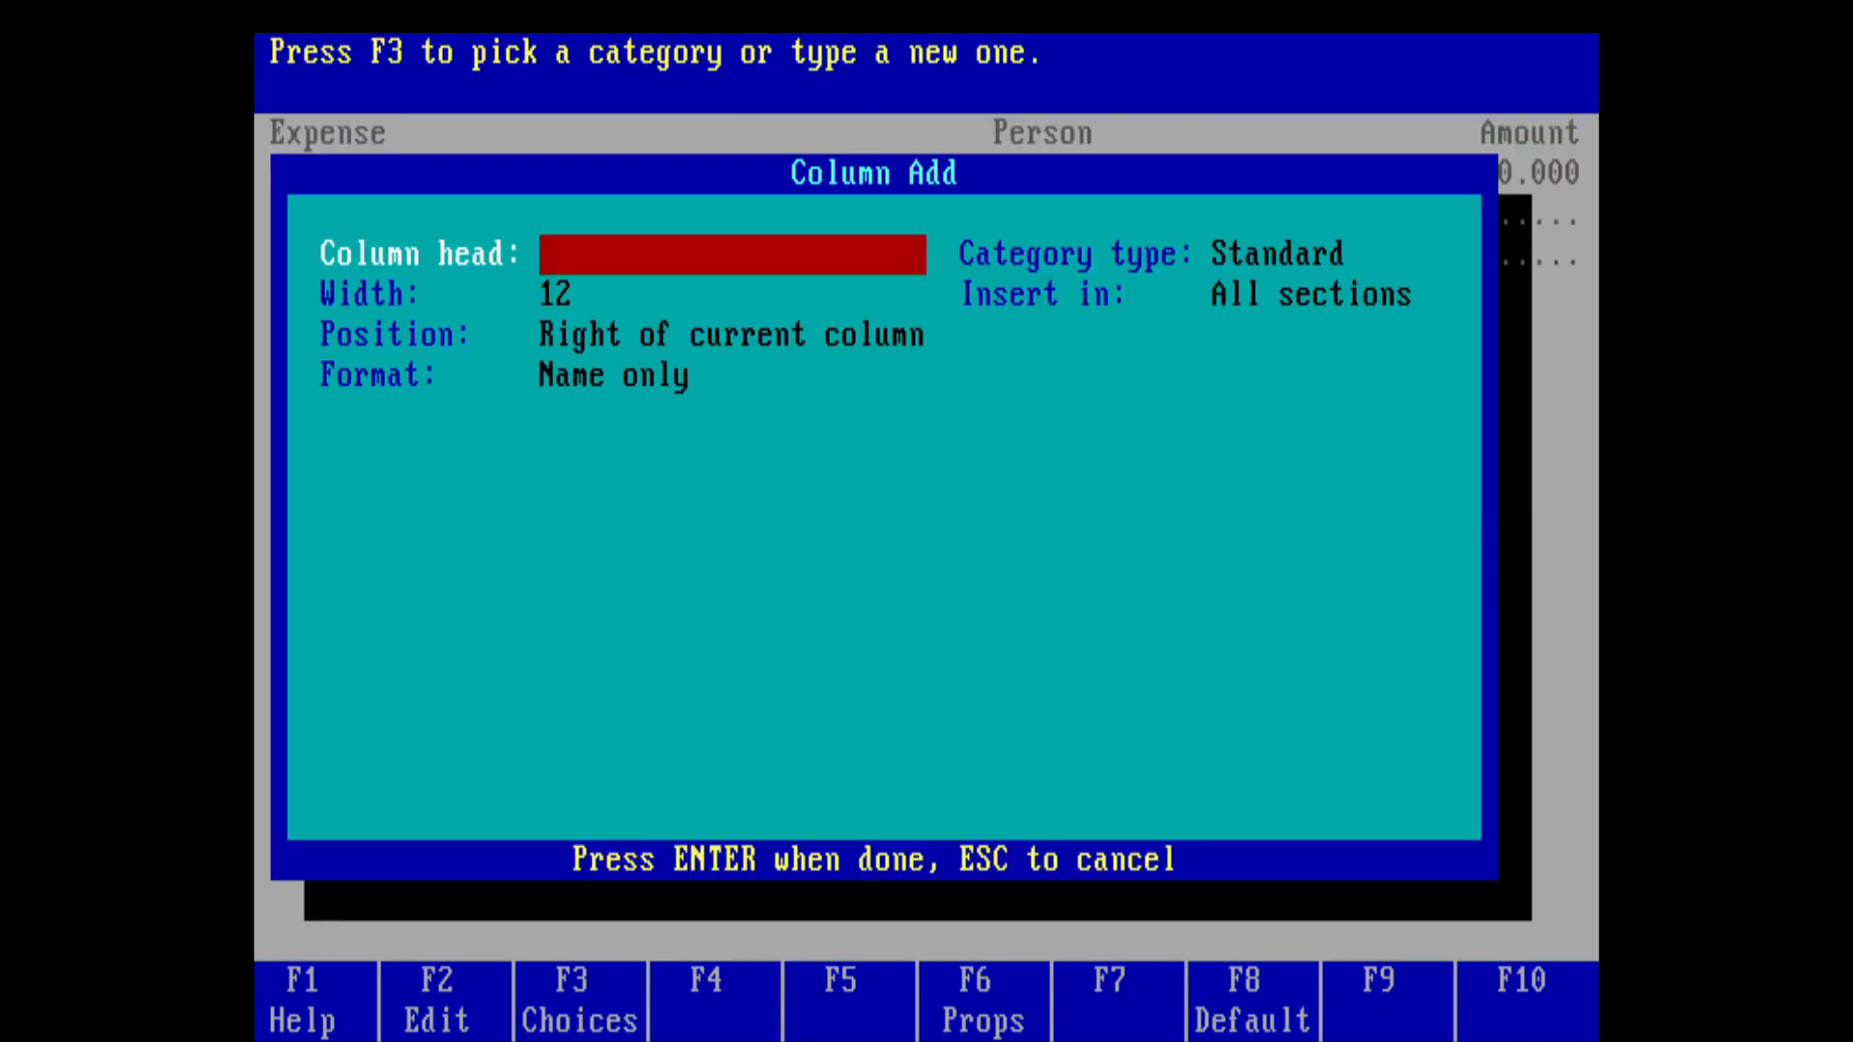
{"action": "type", "text": "Type"}
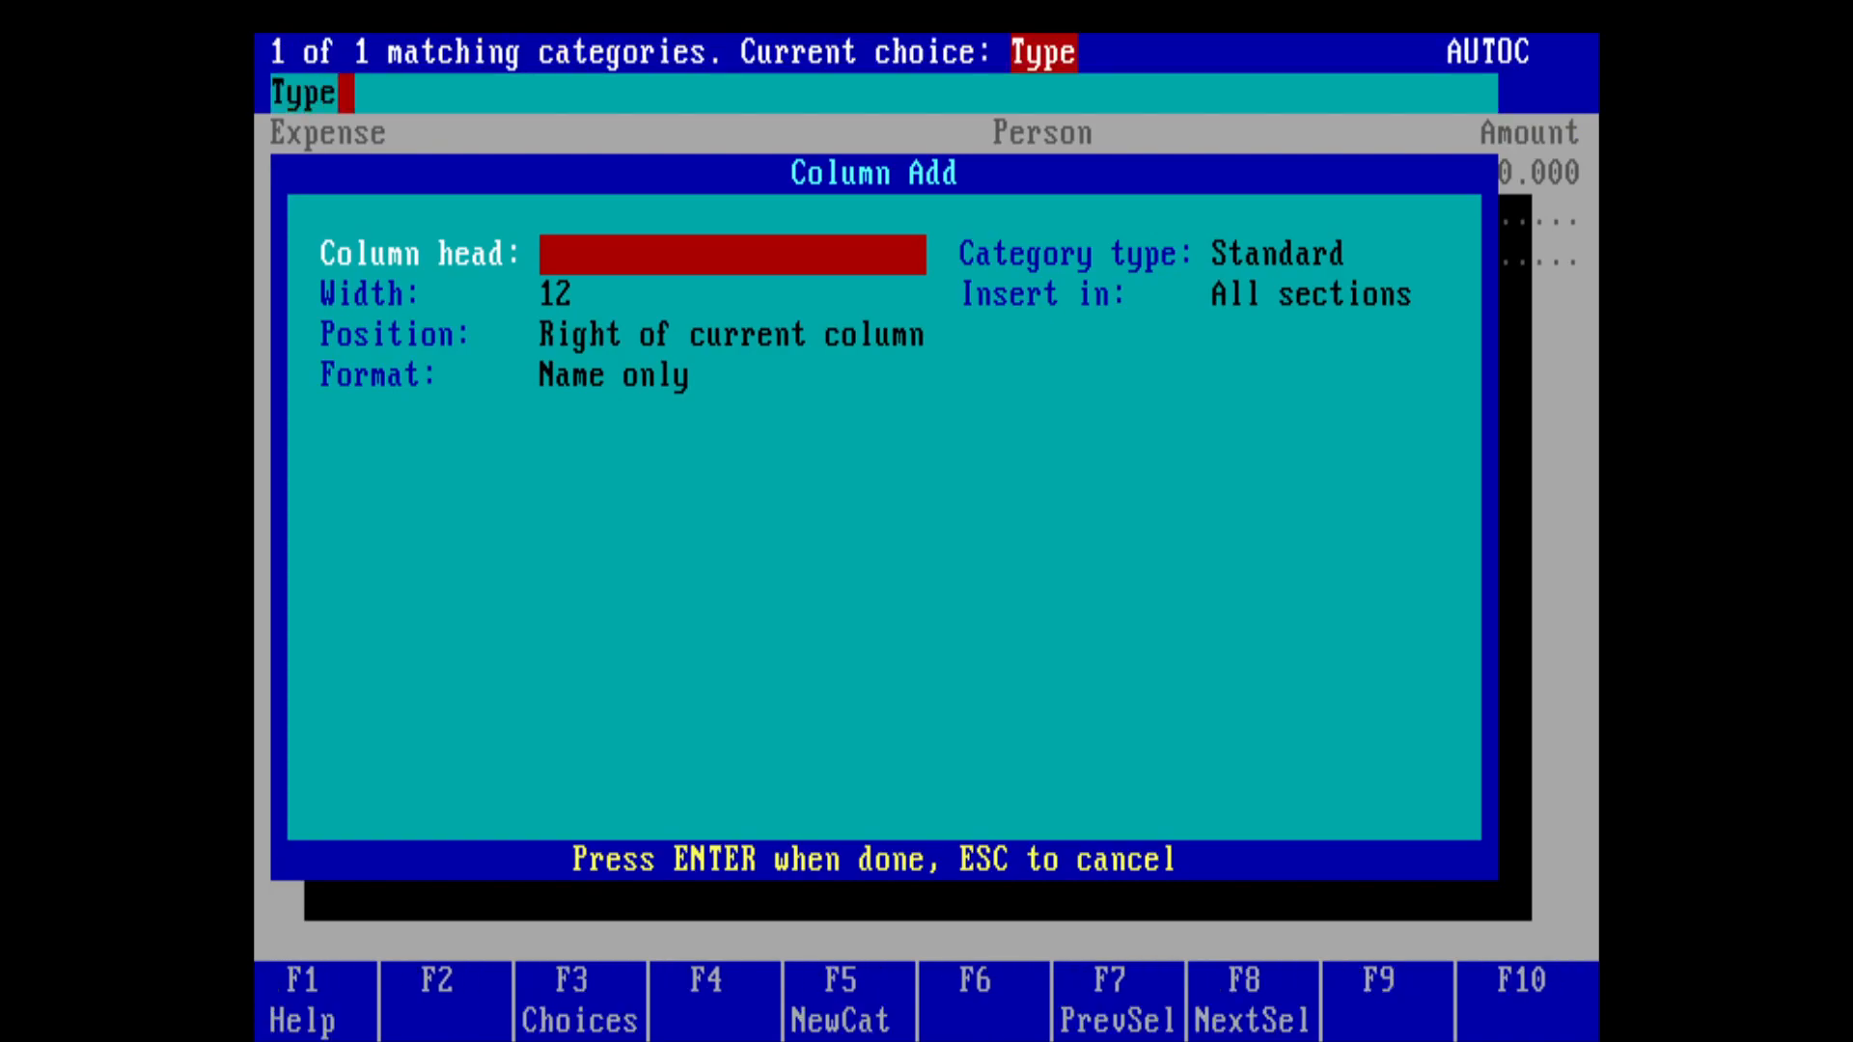
{"action": "key", "text": "Return"}
{"action": "key", "text": "Down"}
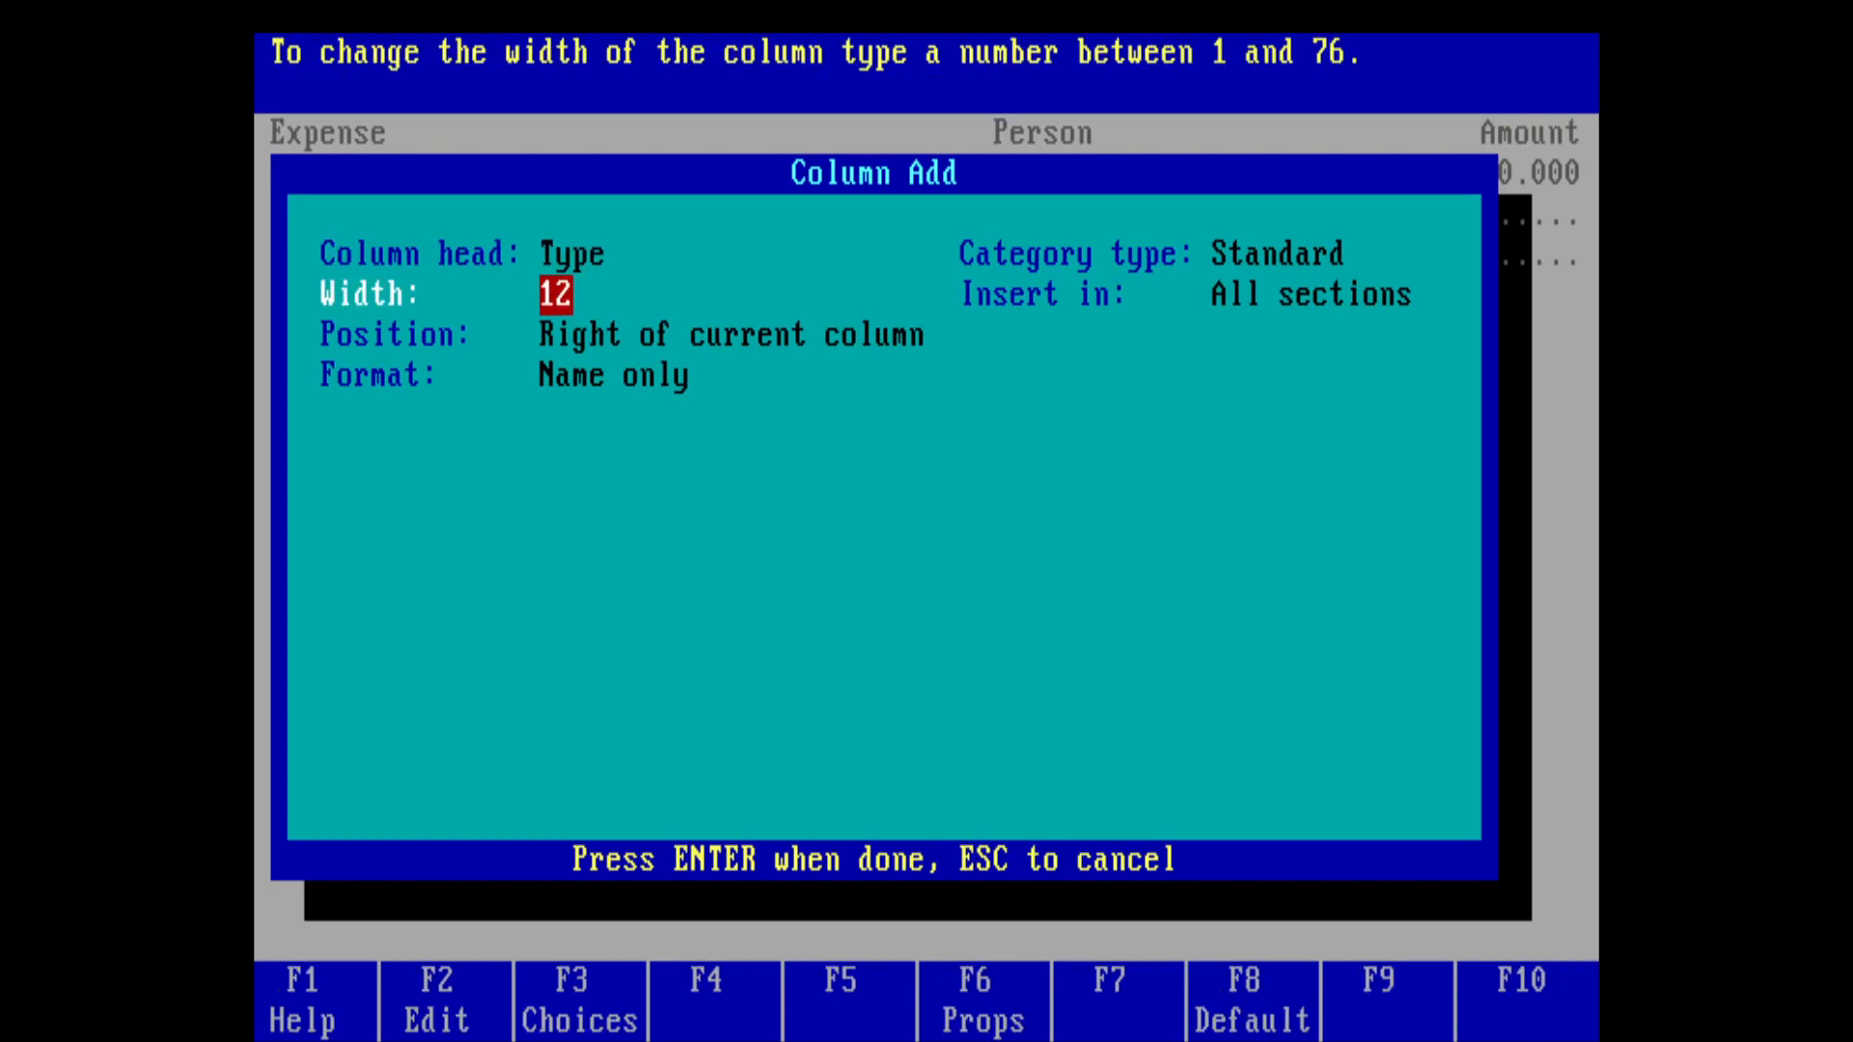
{"action": "key", "text": "Up"}
{"action": "key", "text": "Return"}
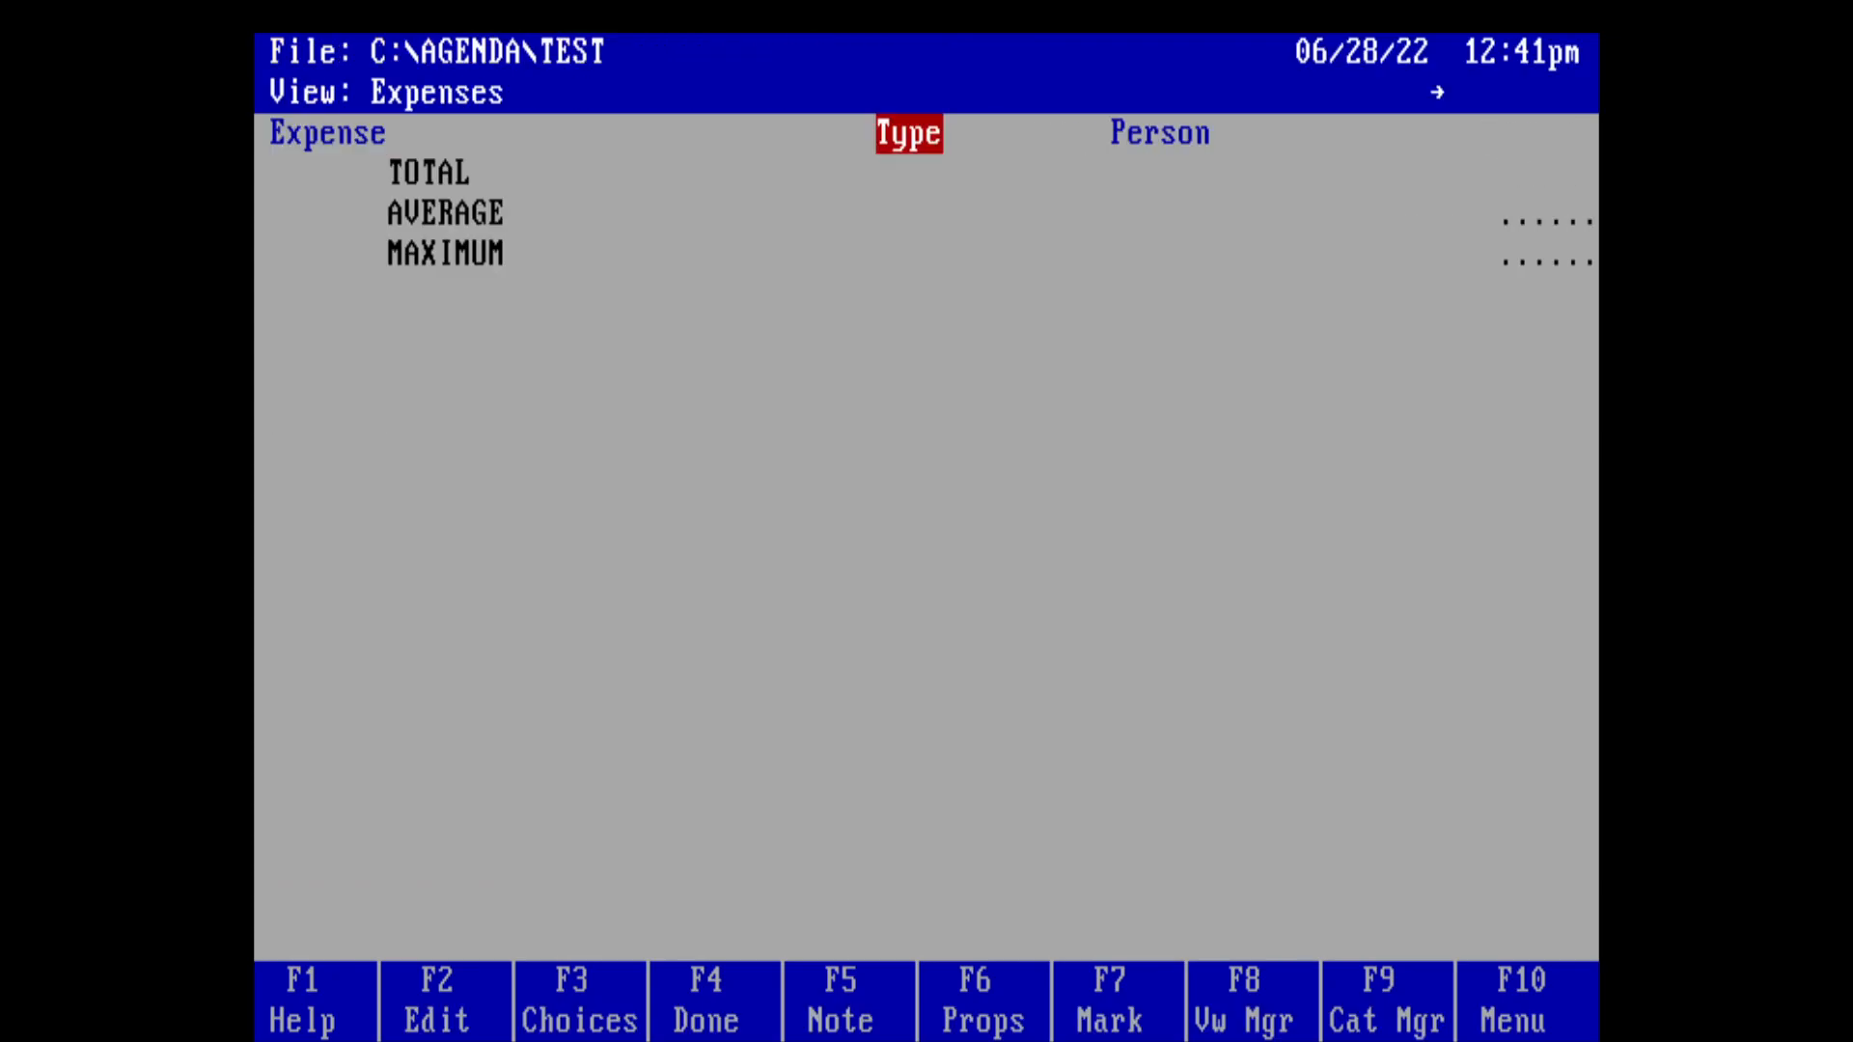
Step: Review the order of the columns across the Expenses view, from Expense through Amount
{"action": "key", "text": "Left"}
{"action": "key", "text": "Right"}
{"action": "key", "text": "Right"}
{"action": "key", "text": "Right"}
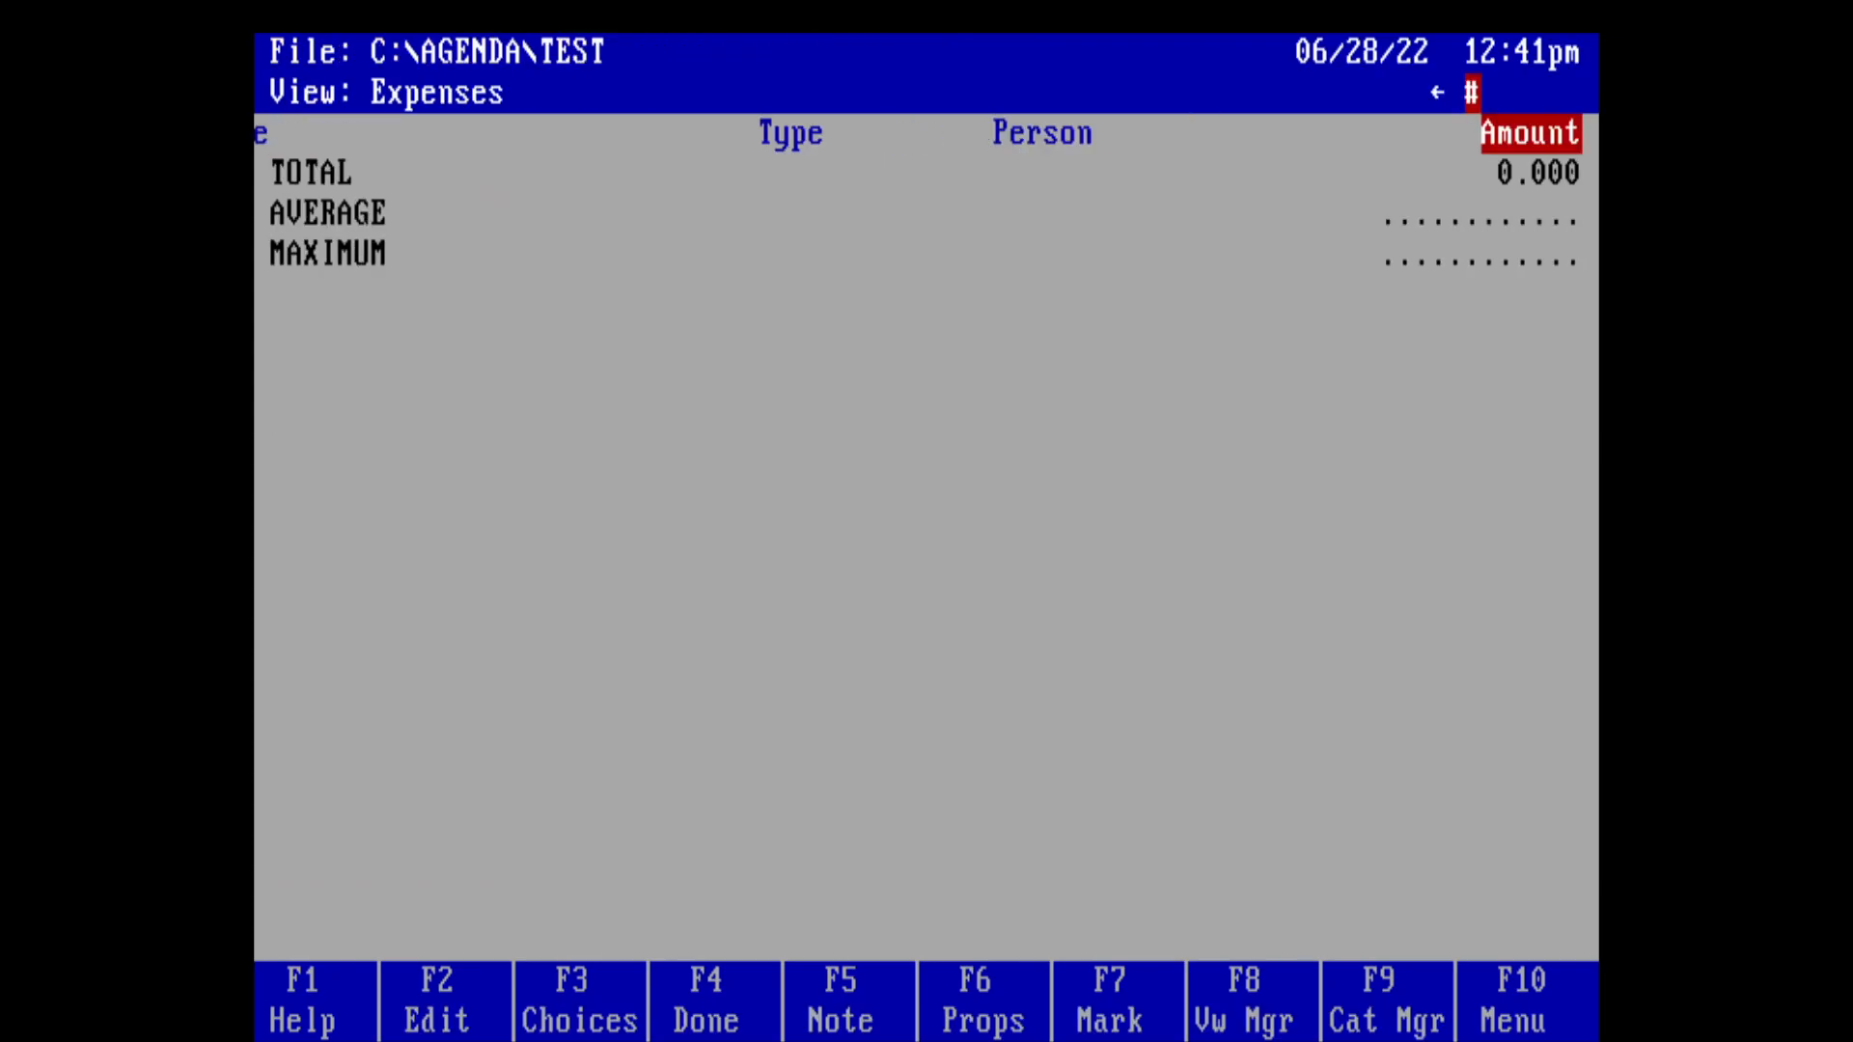
{"action": "key", "text": "Left"}
{"action": "key", "text": "Left"}
{"action": "key", "text": "Left"}
{"action": "key", "text": "Right"}
Step: Add an expense item "Buy car" to the Expenses view and enter Items as its Type
{"action": "key", "text": "Left"}
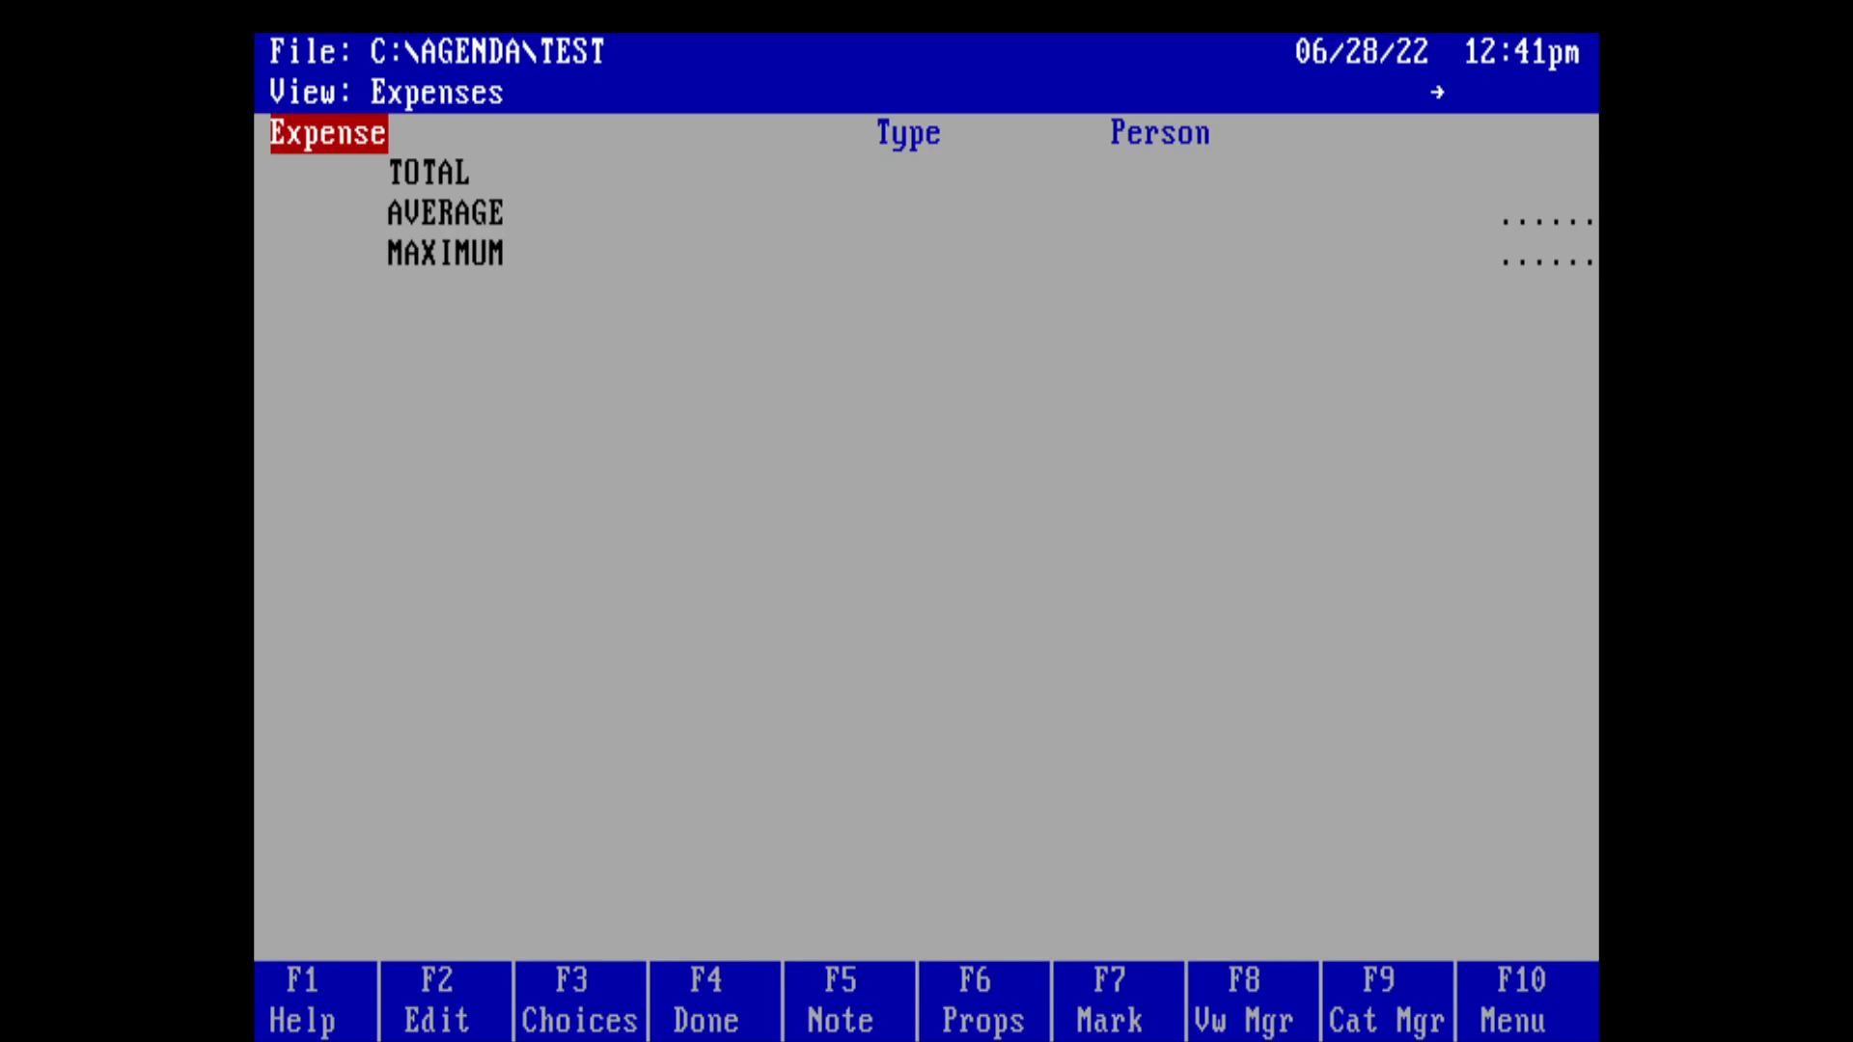
{"action": "key", "text": "Insert"}
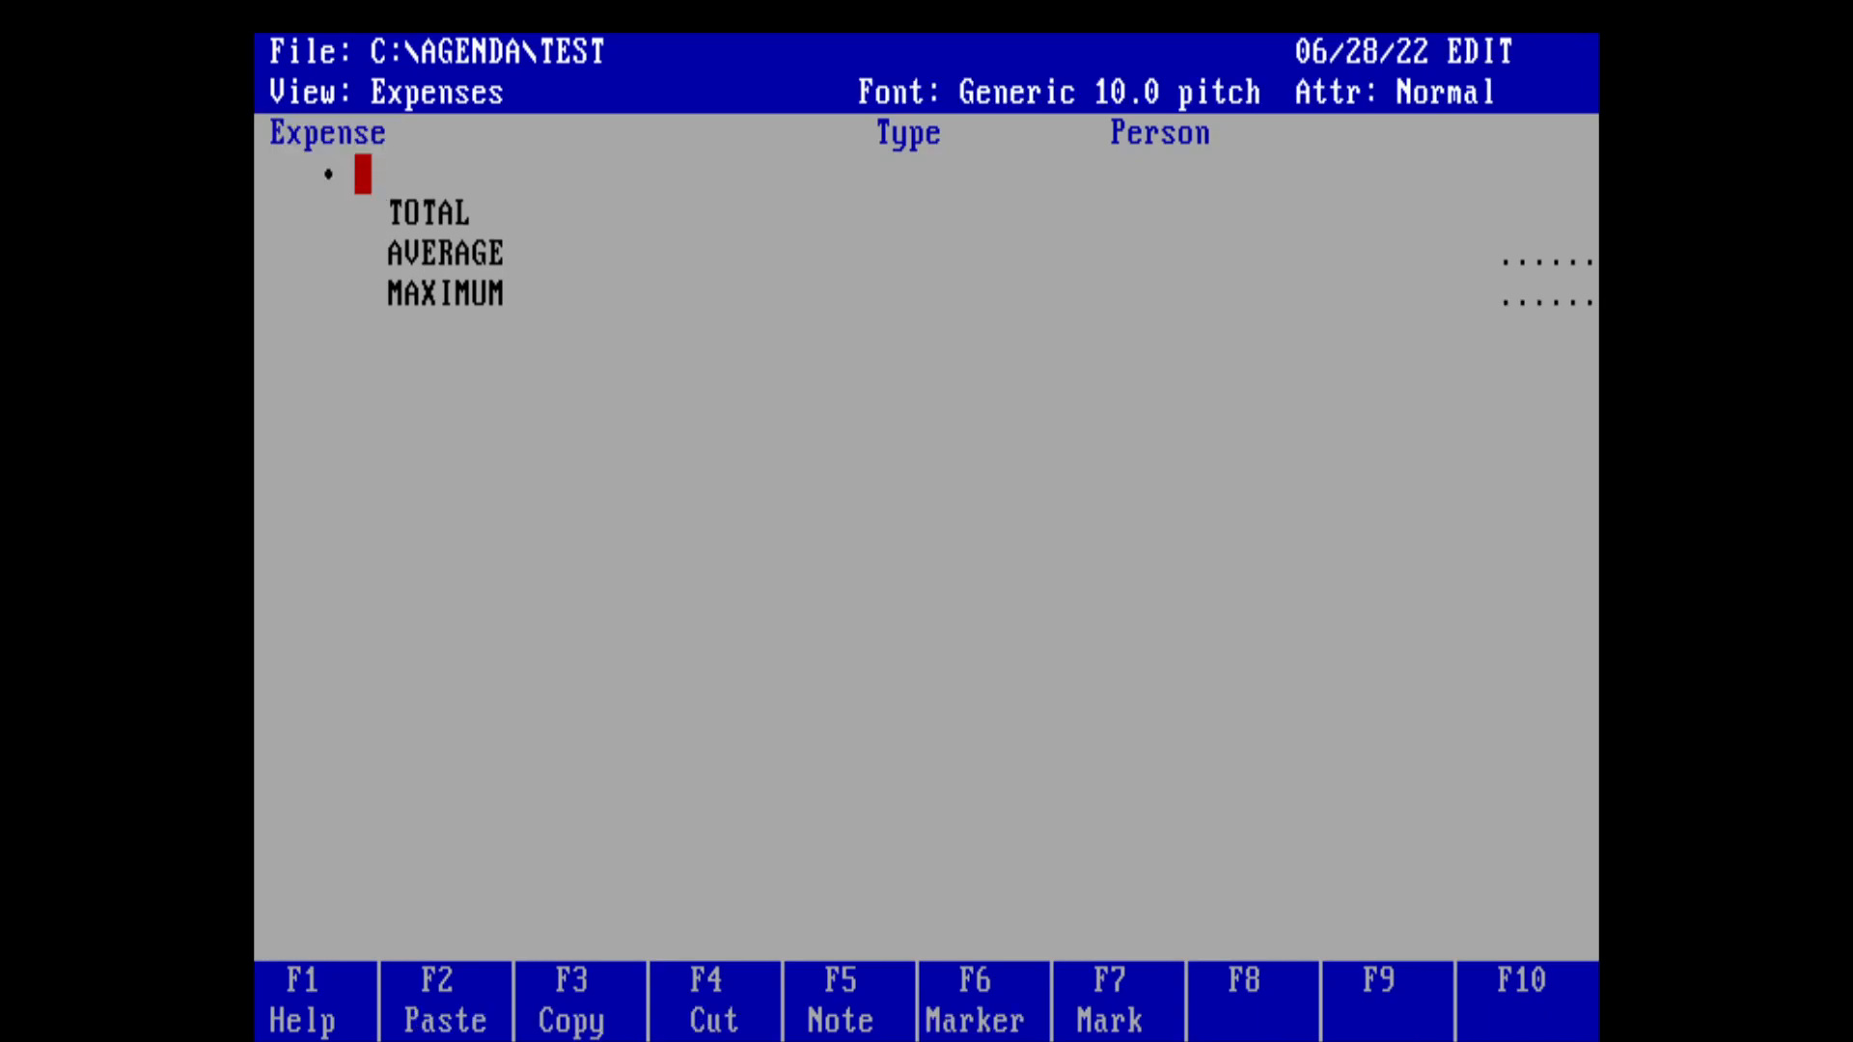
{"action": "type", "text": "Buy car"}
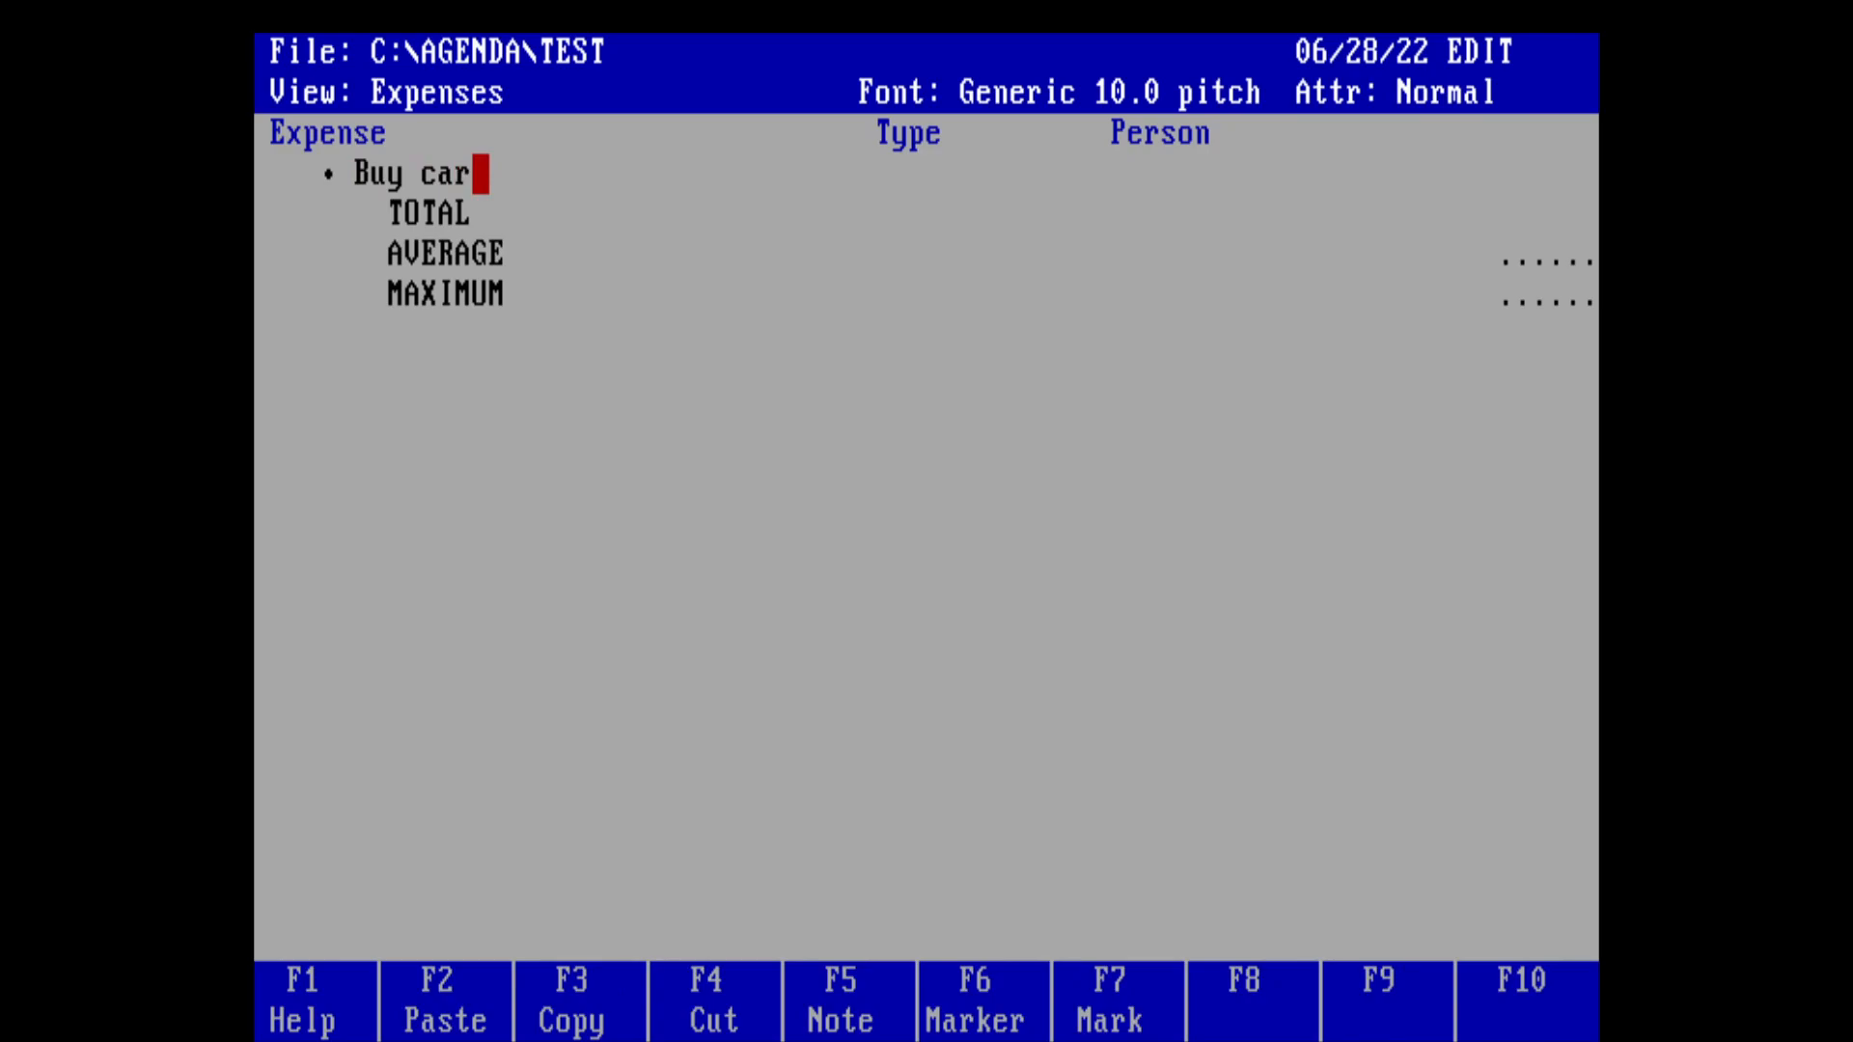
{"action": "key", "text": "Right"}
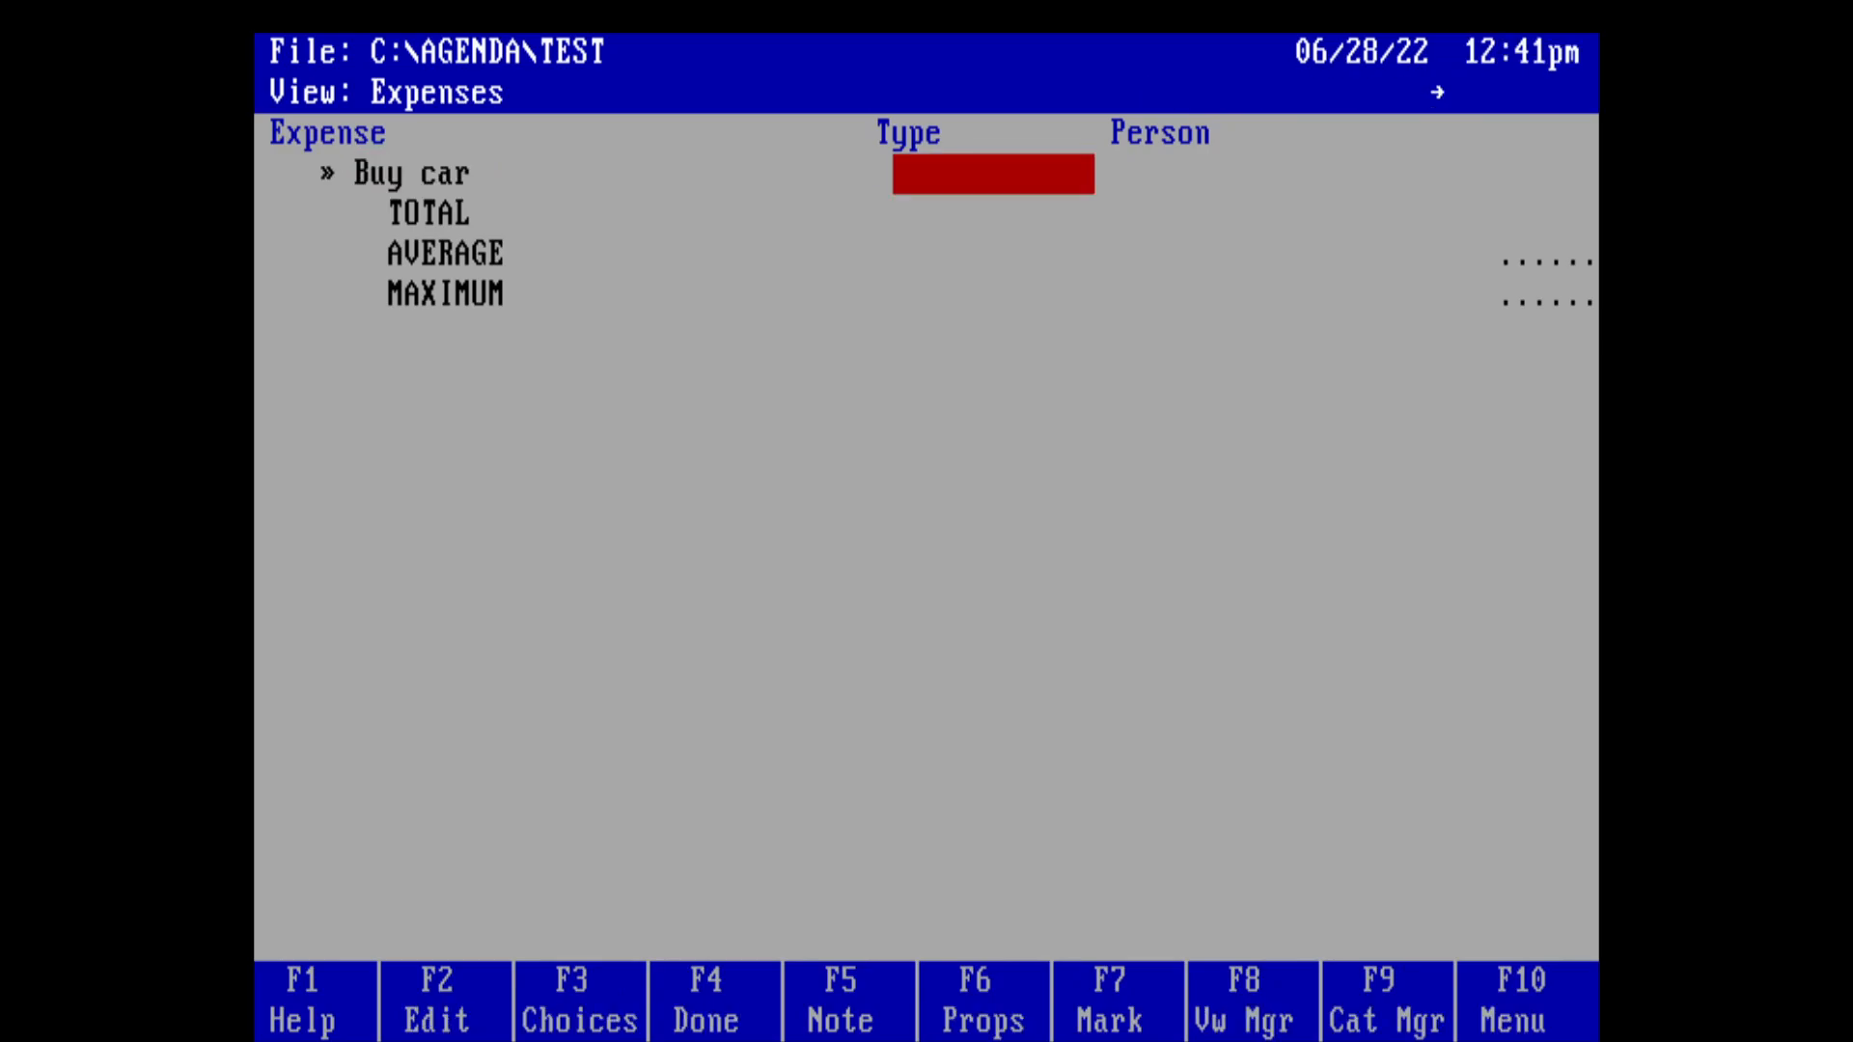
{"action": "type", "text": "Items"}
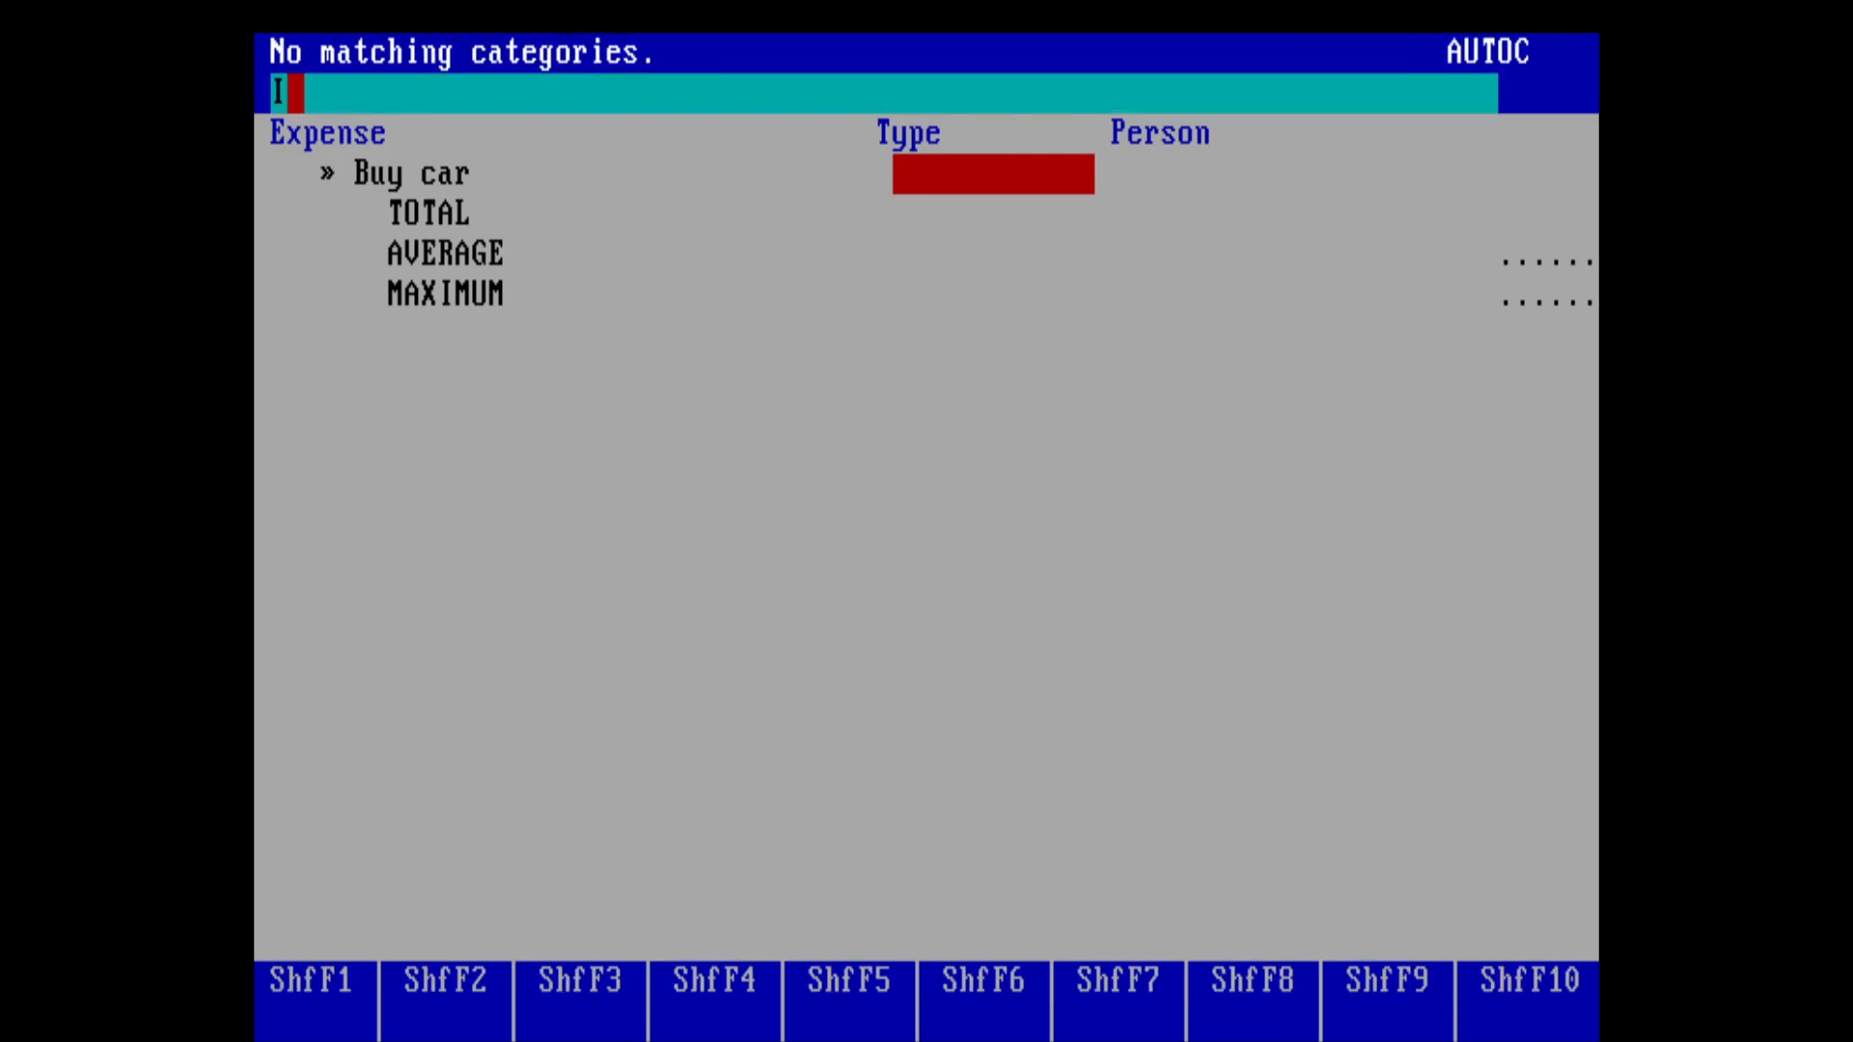
{"action": "key", "text": "Return"}
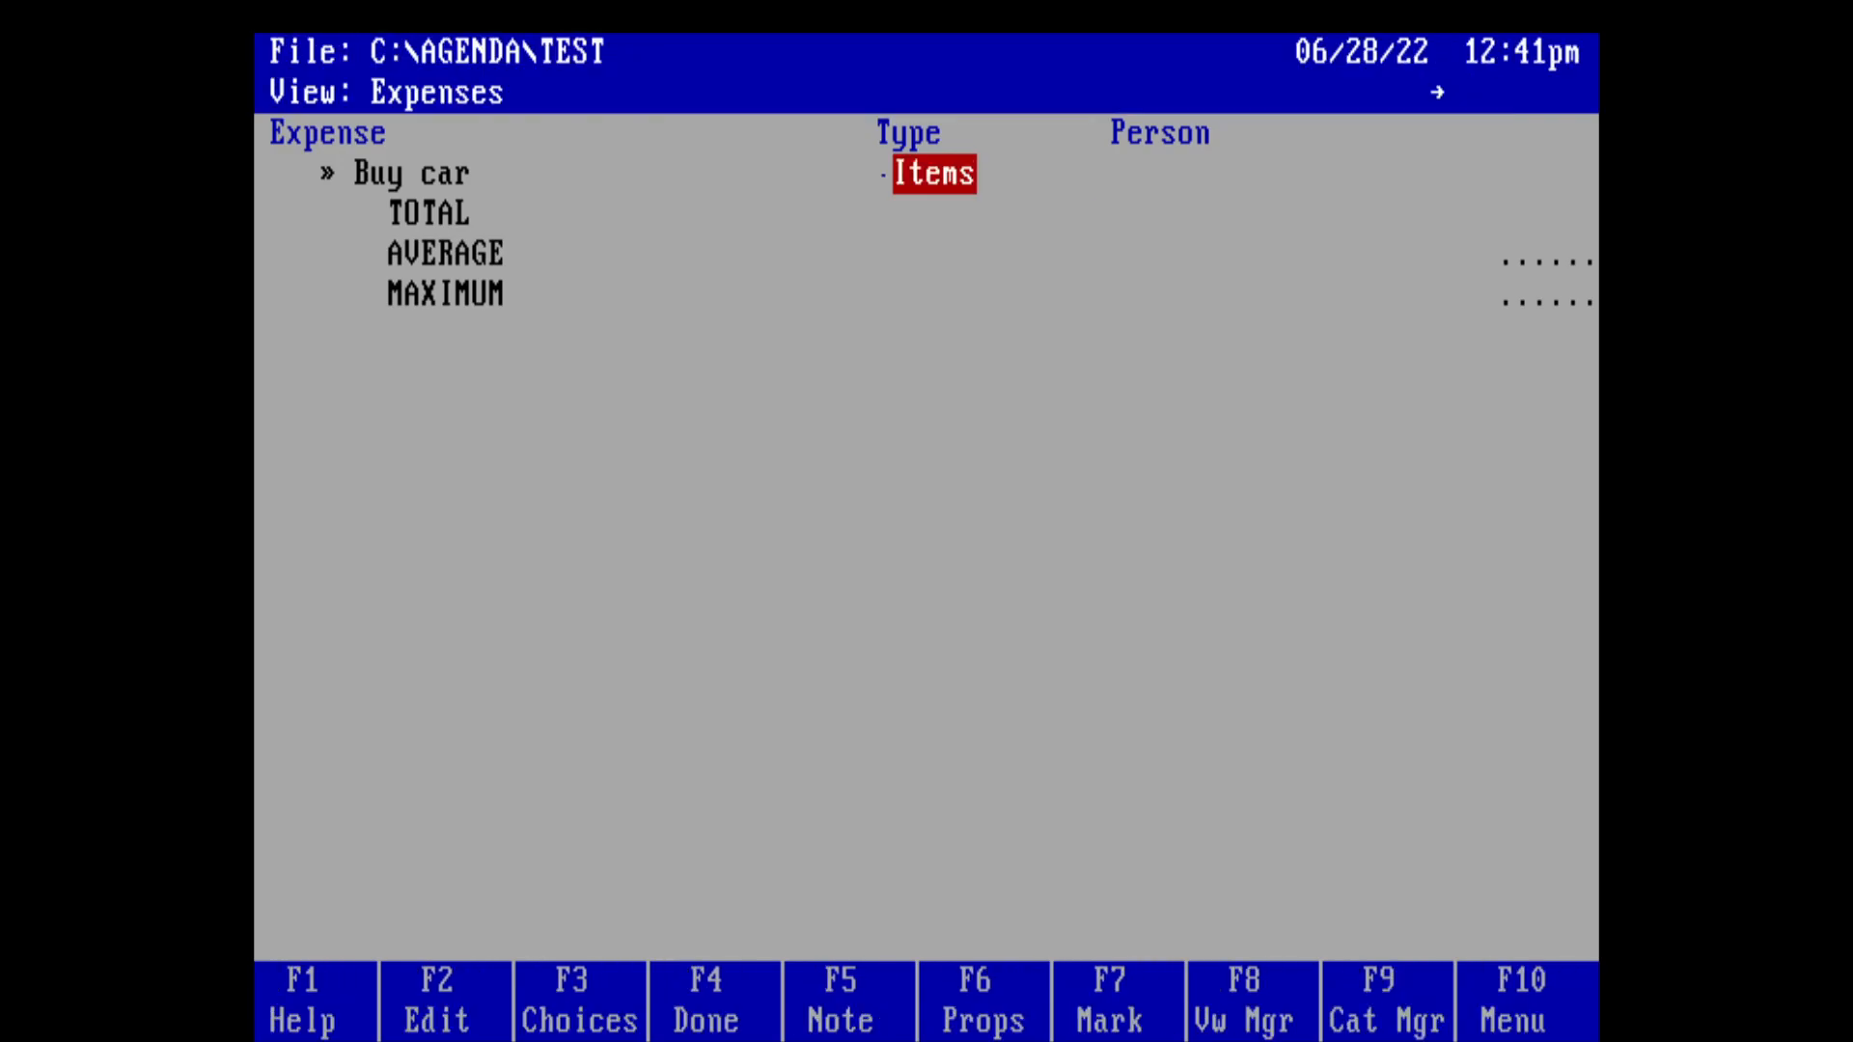
Step: Assign the purchaser's first name as the Person for "Buy car" and set its Amount to 20000
{"action": "key", "text": "Right"}
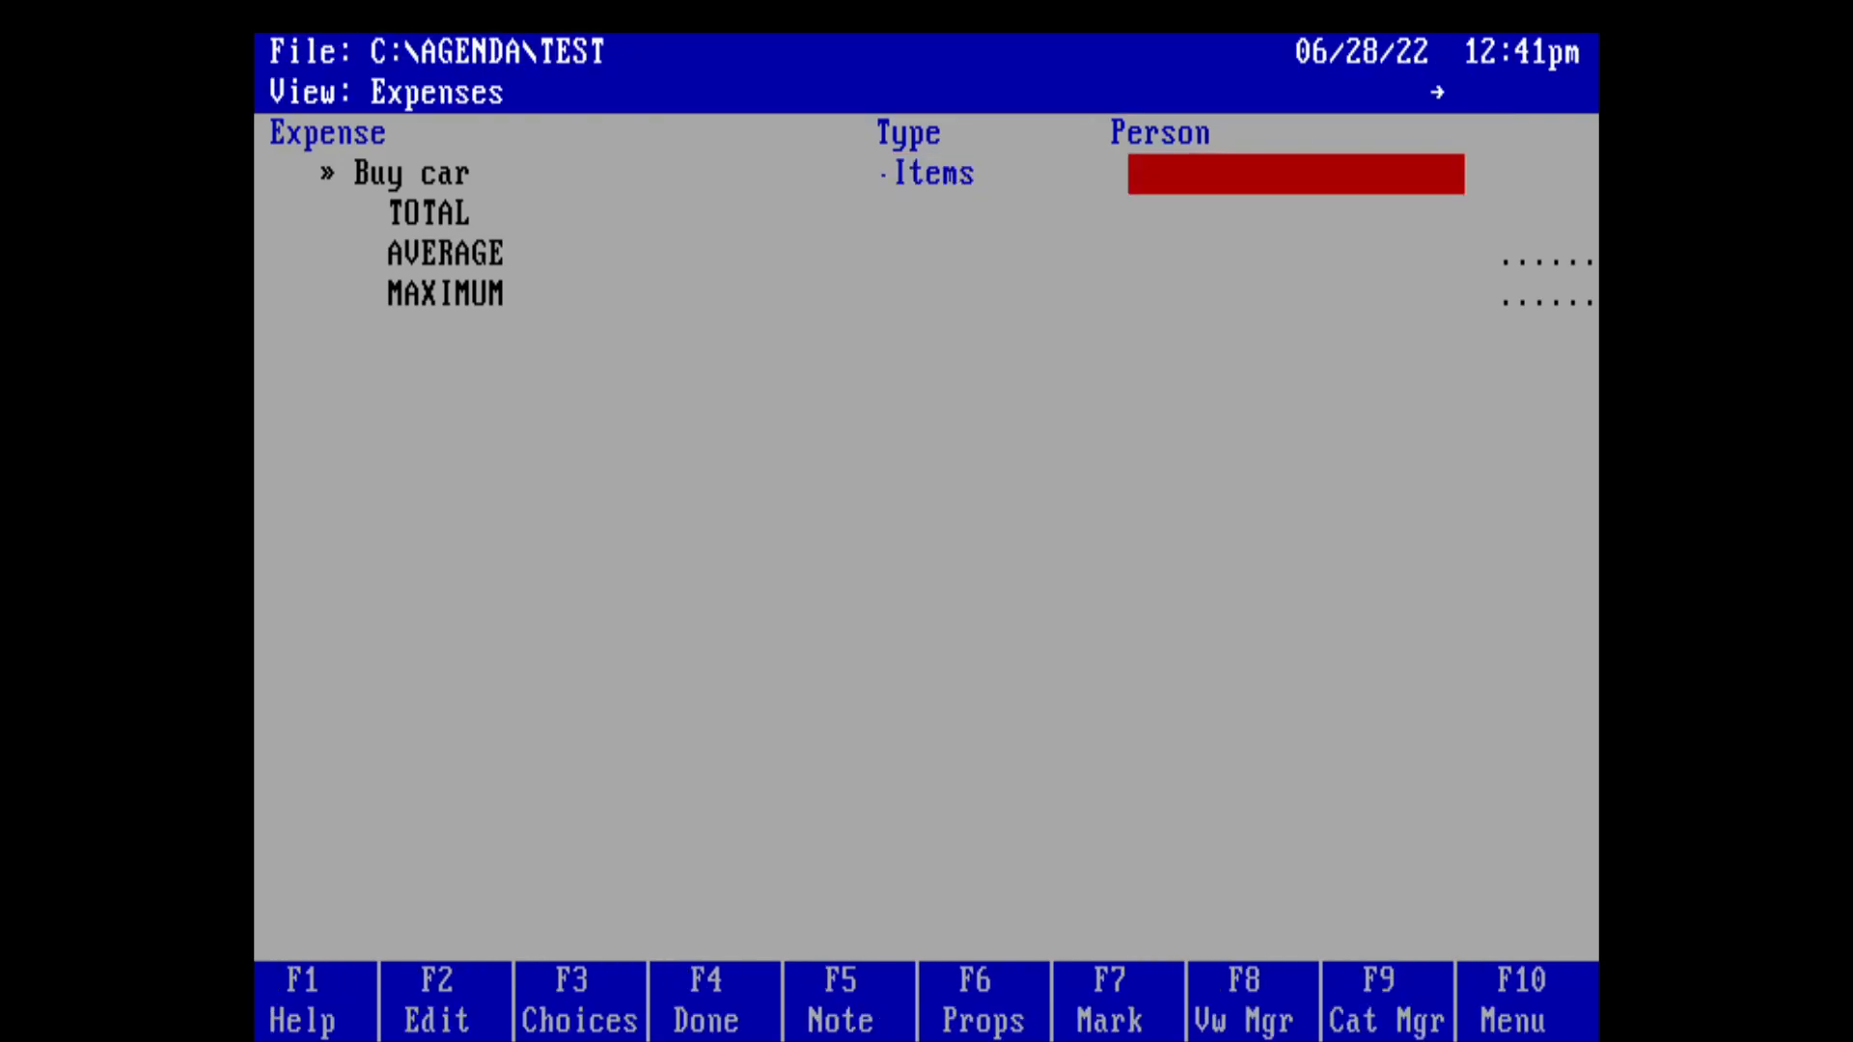
{"action": "type", "text": "R"}
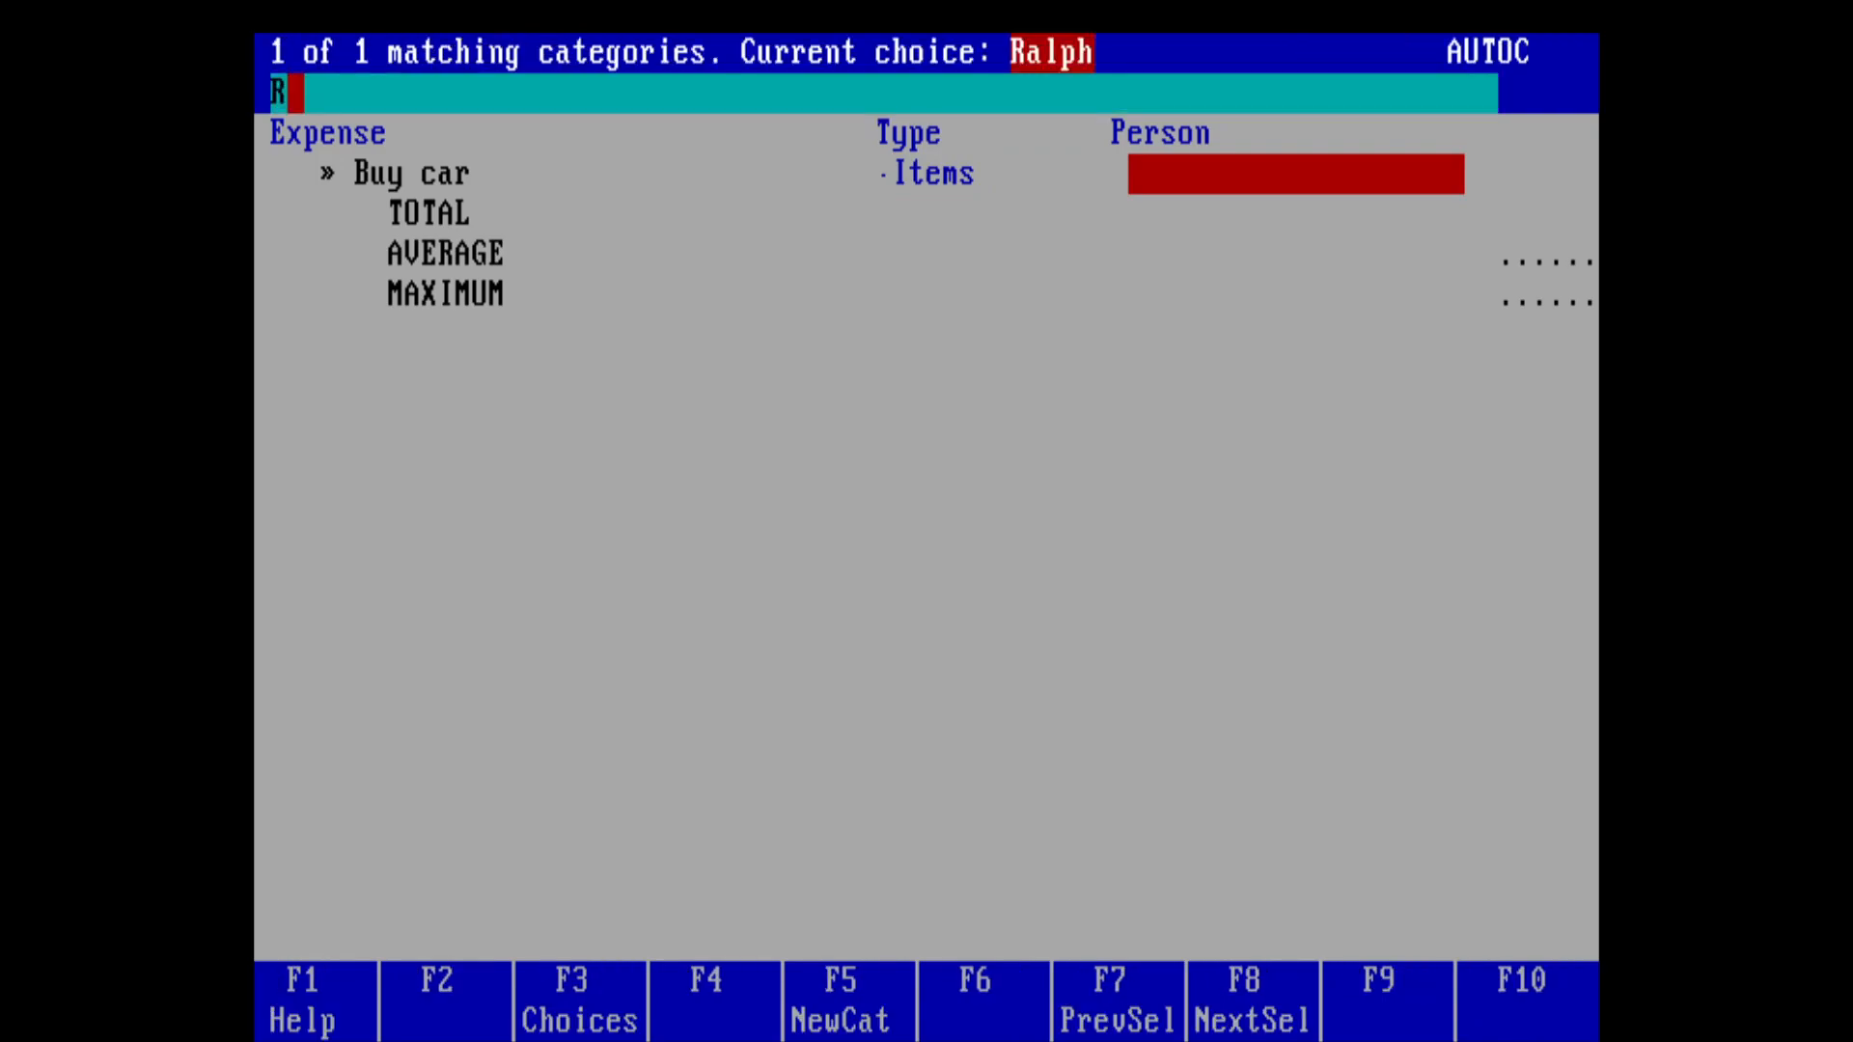
{"action": "key", "text": "BackSpace"}
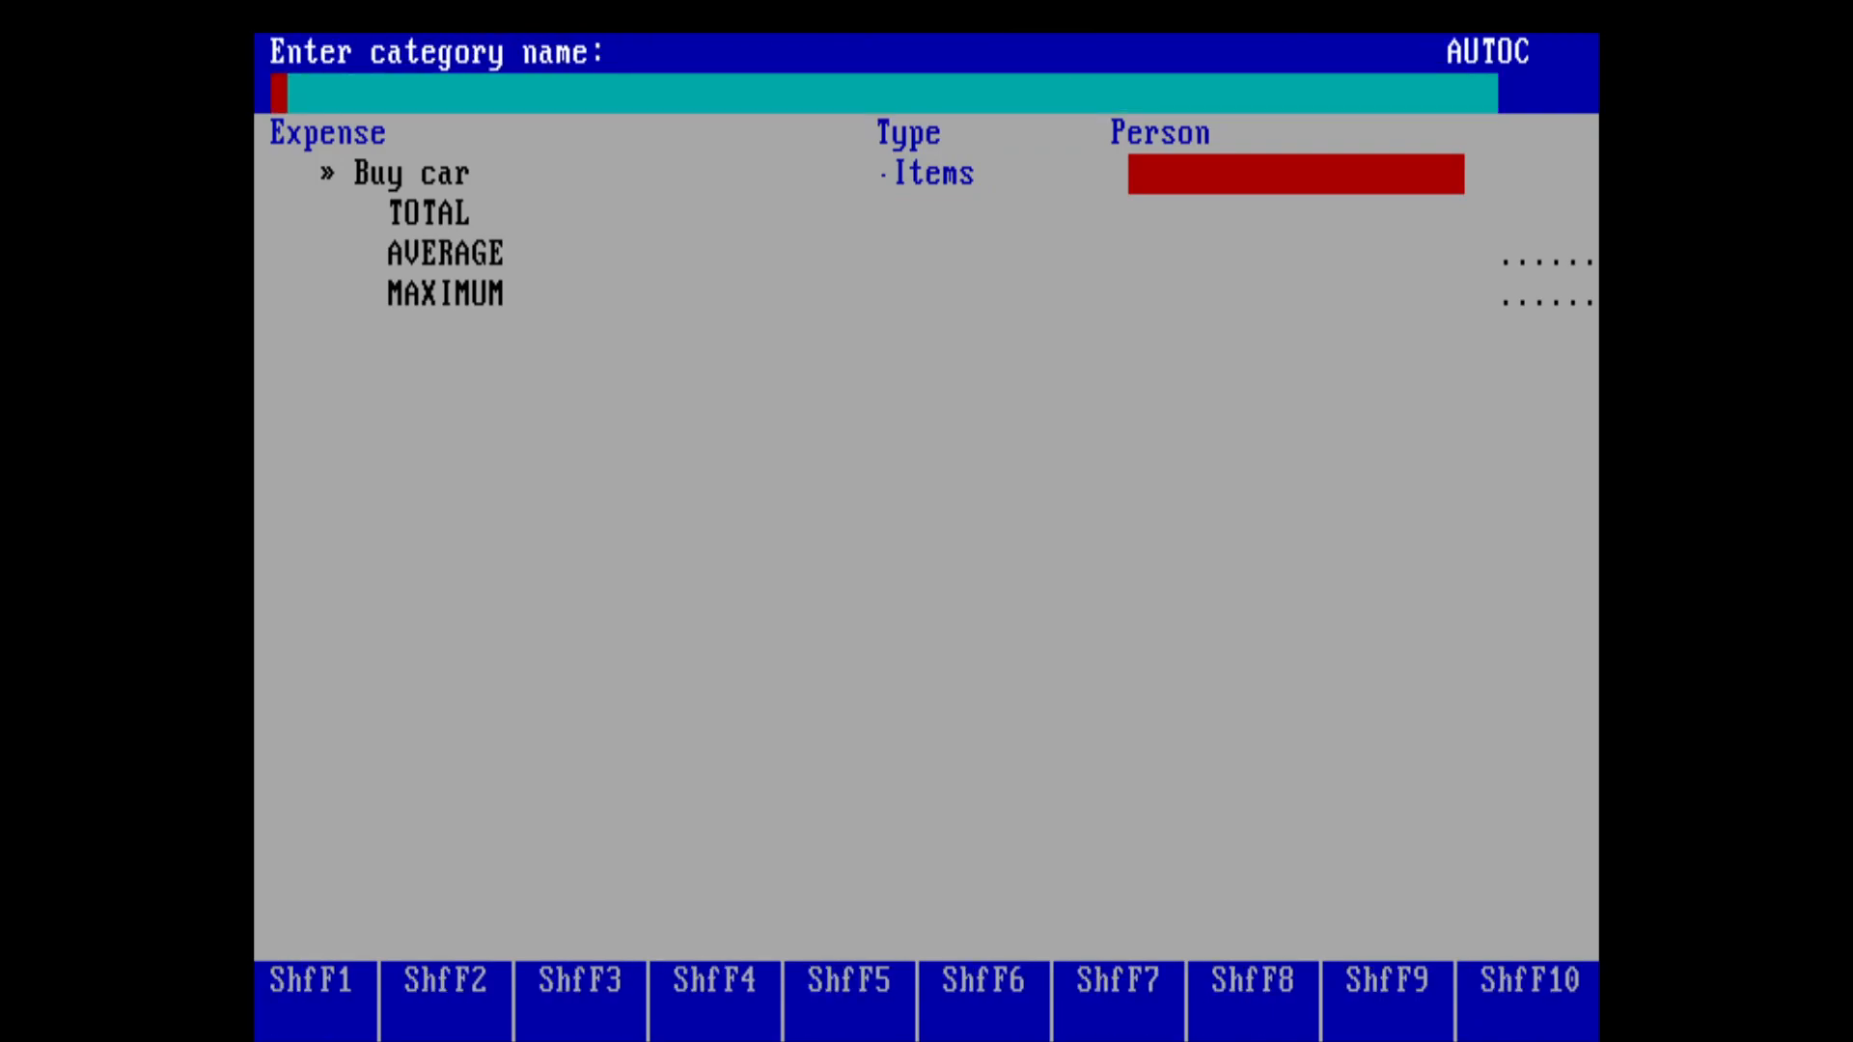
{"action": "type", "text": "B"}
{"action": "key", "text": "BackSpace"}
{"action": "type", "text": "Ralph"}
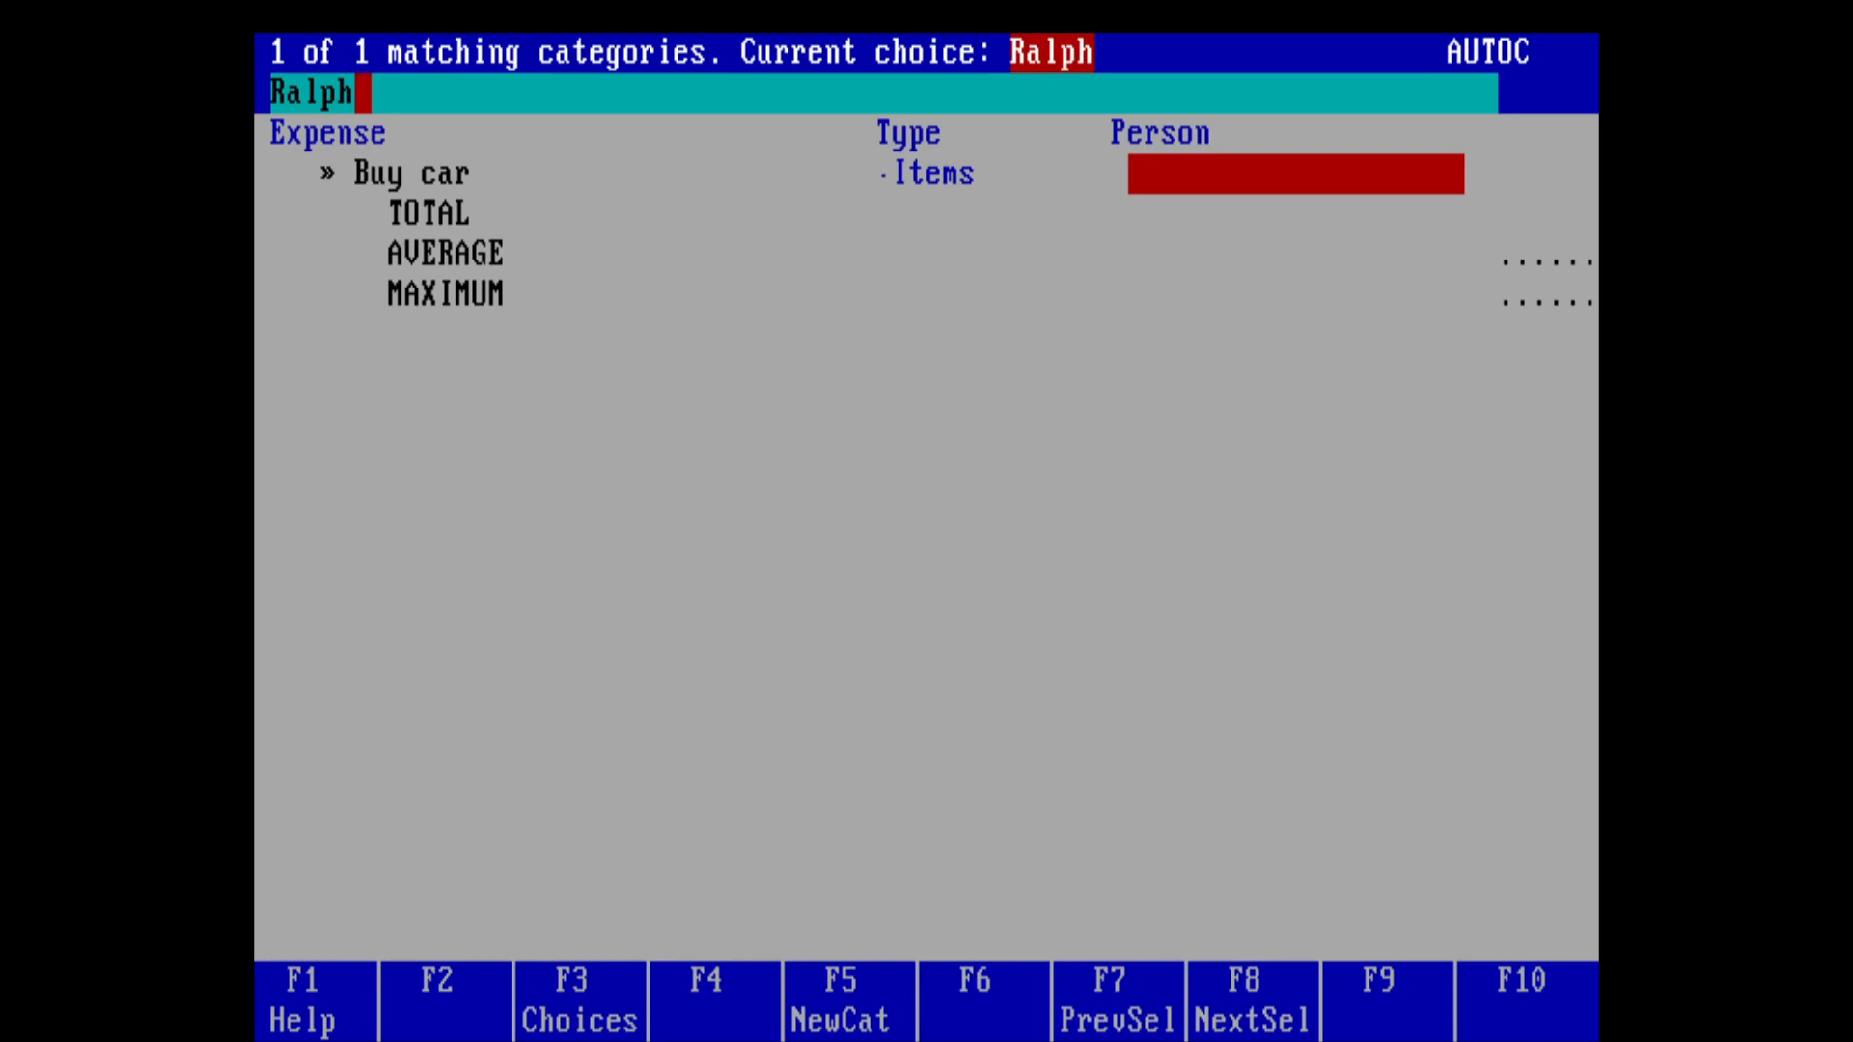
{"action": "key", "text": "Return"}
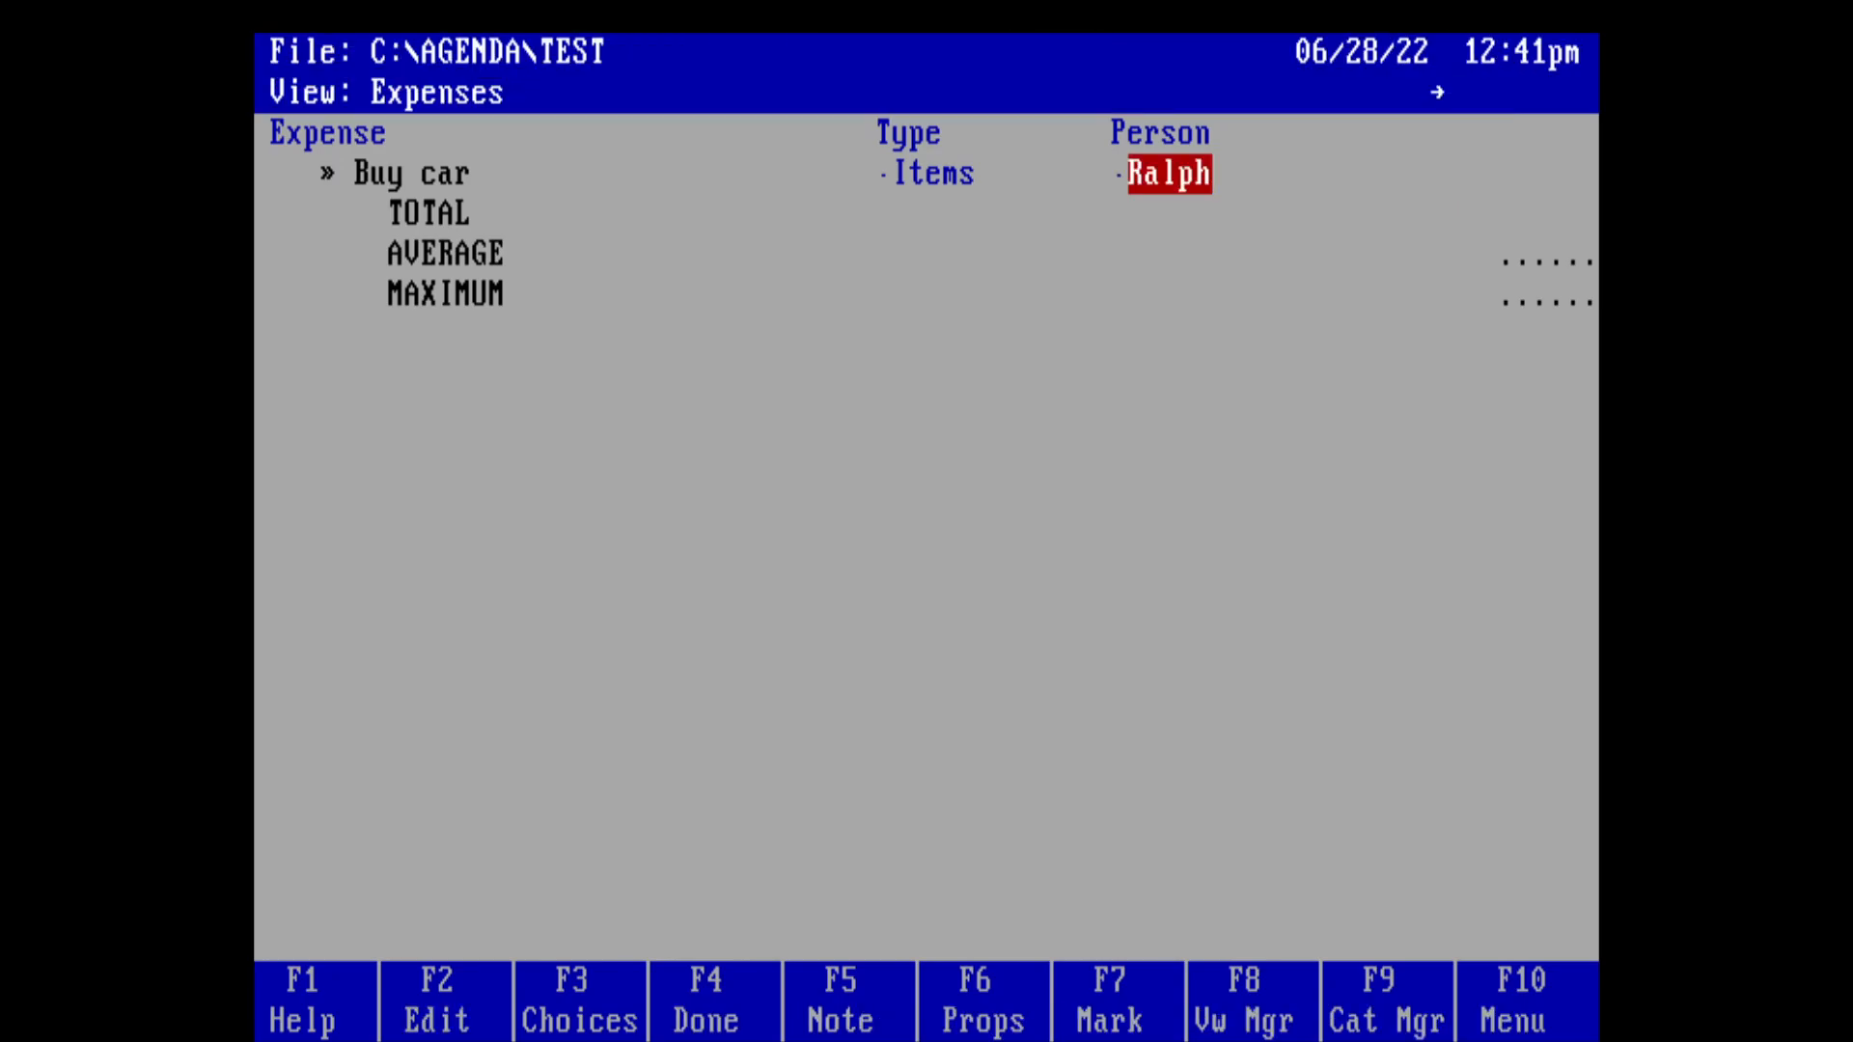
{"action": "key", "text": "Right"}
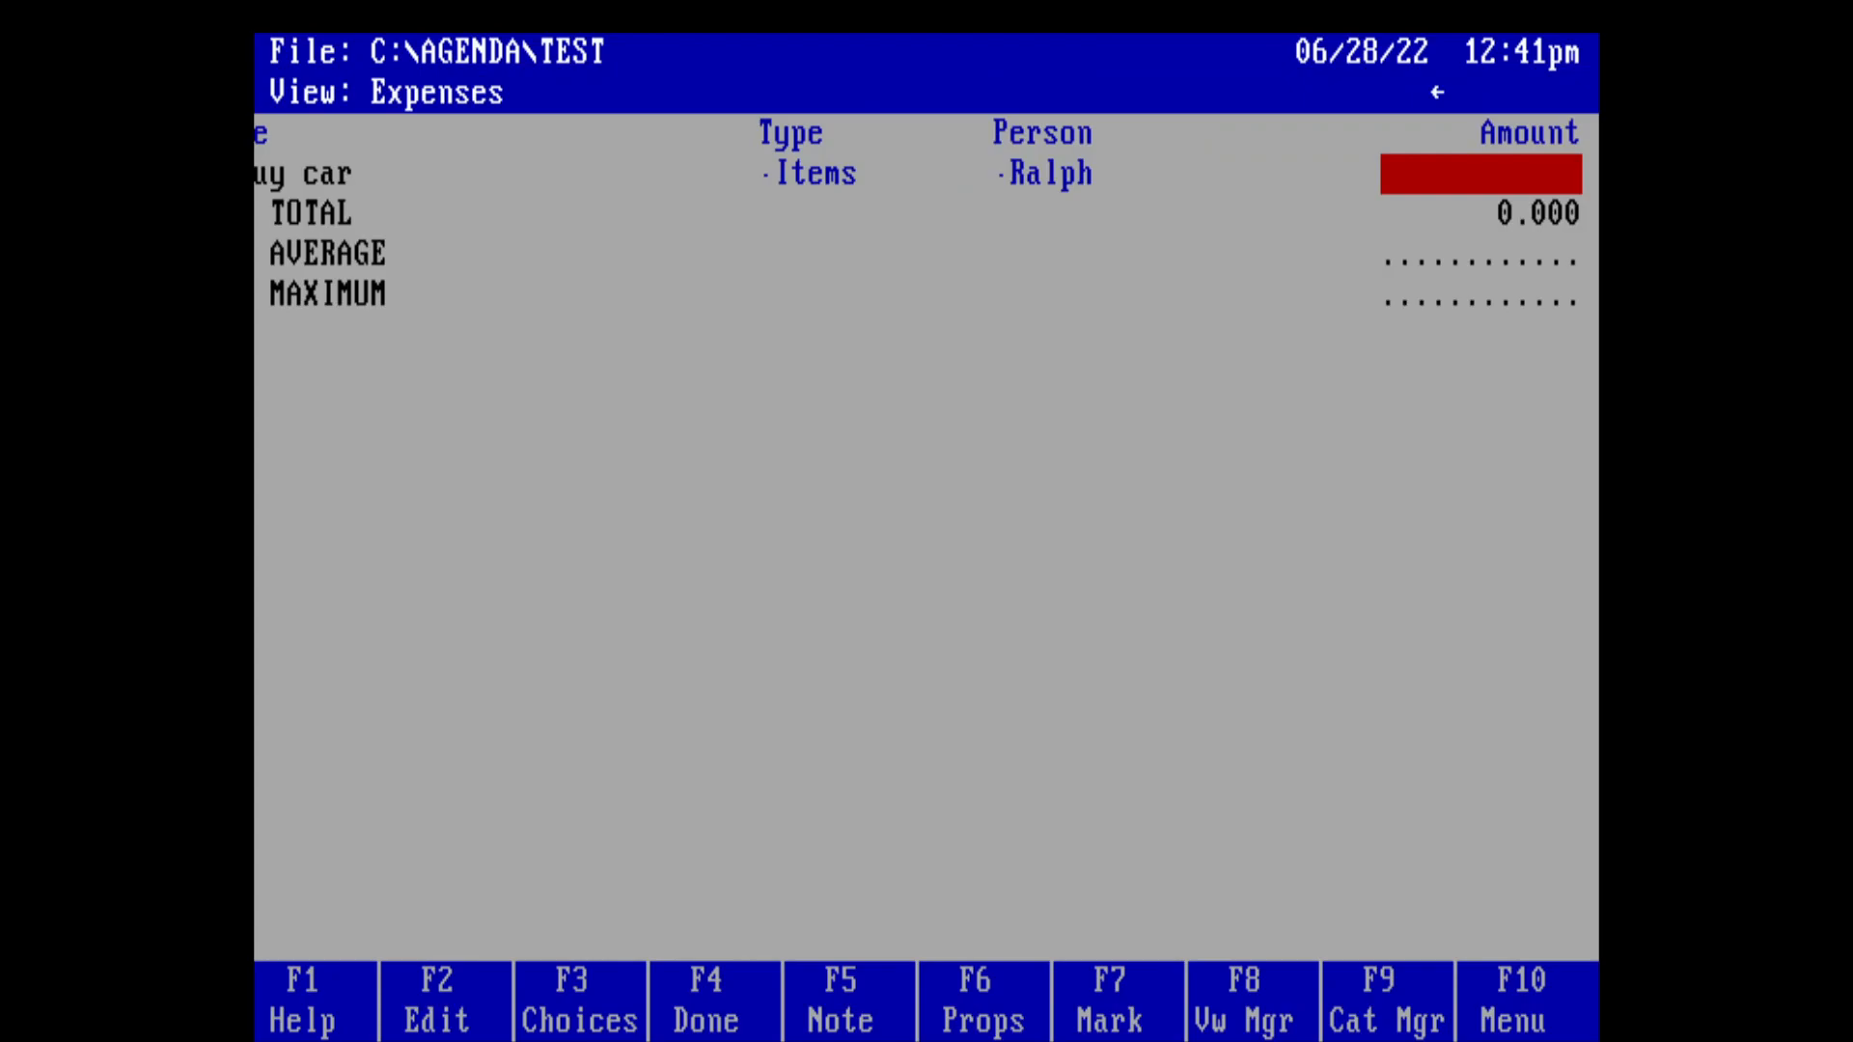
{"action": "type", "text": "20000"}
{"action": "key", "text": "Return"}
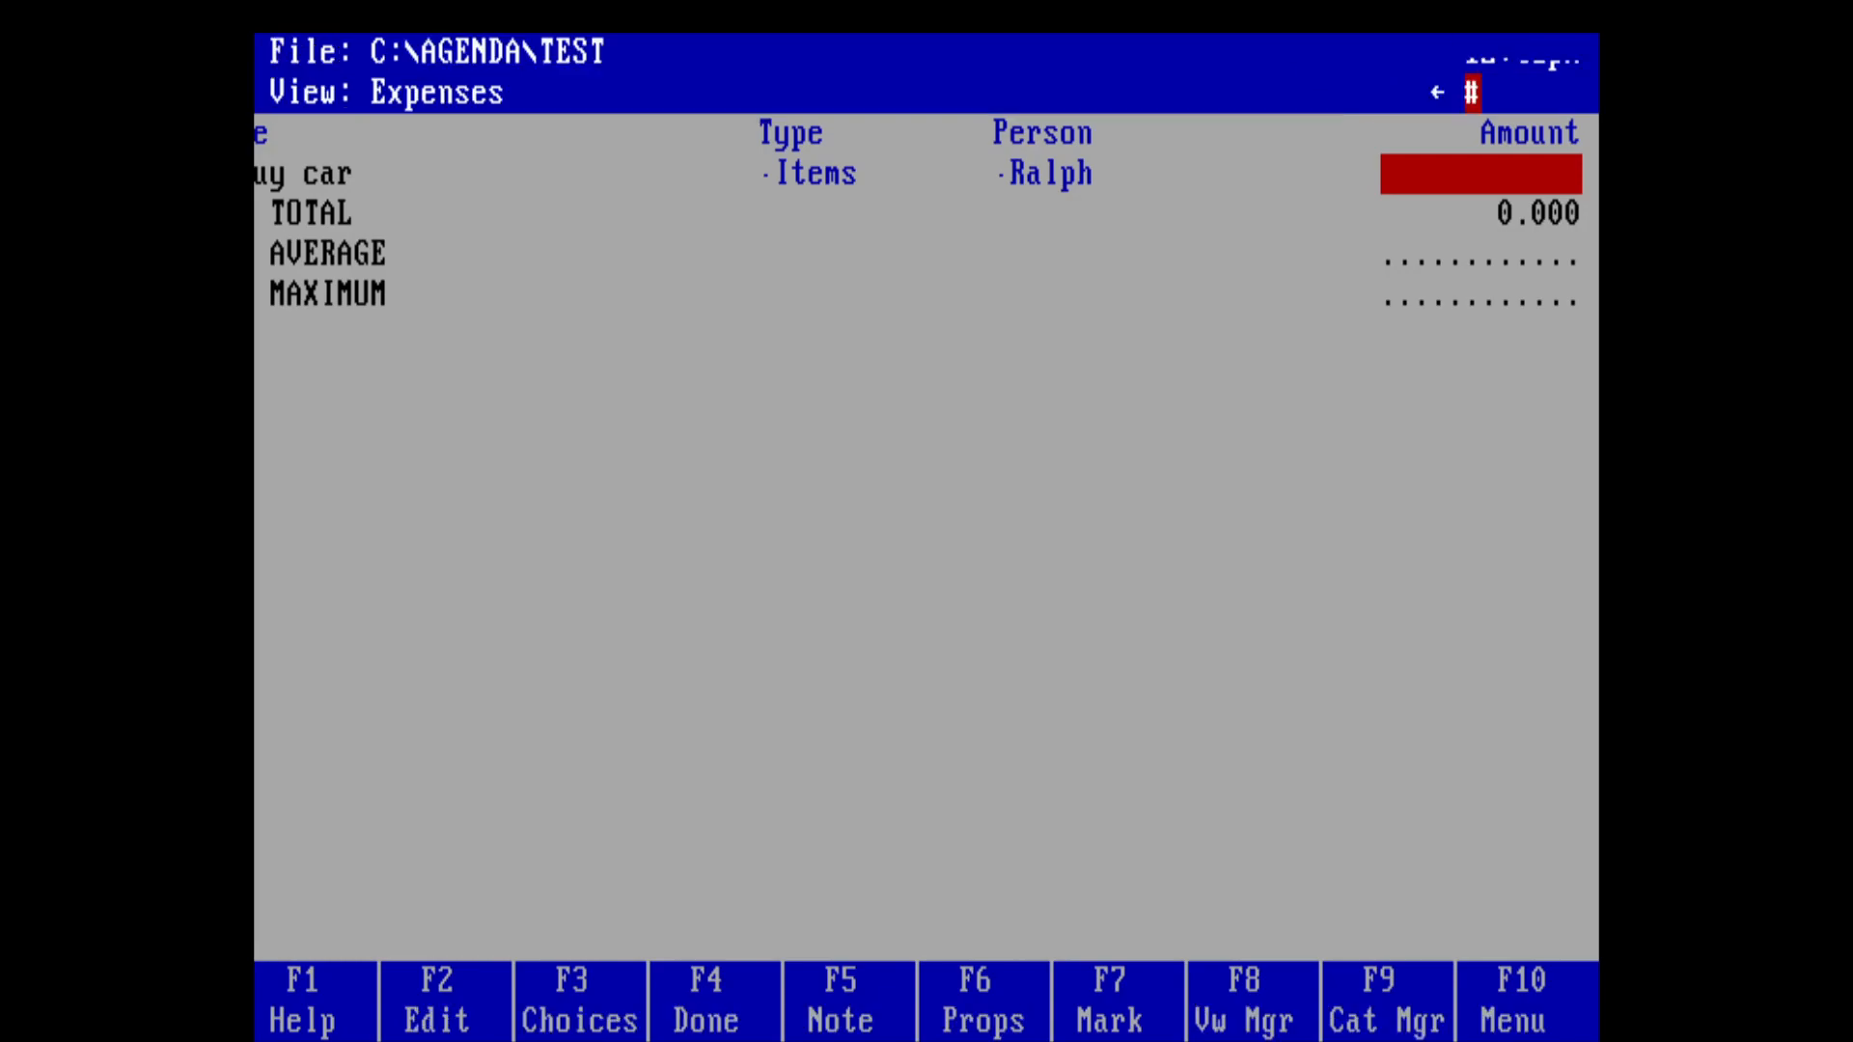
Step: Add an expense item "Train ticket" below "Buy car" and enter Travel as its Type
{"action": "key", "text": "Left"}
{"action": "key", "text": "Left"}
{"action": "key", "text": "Left"}
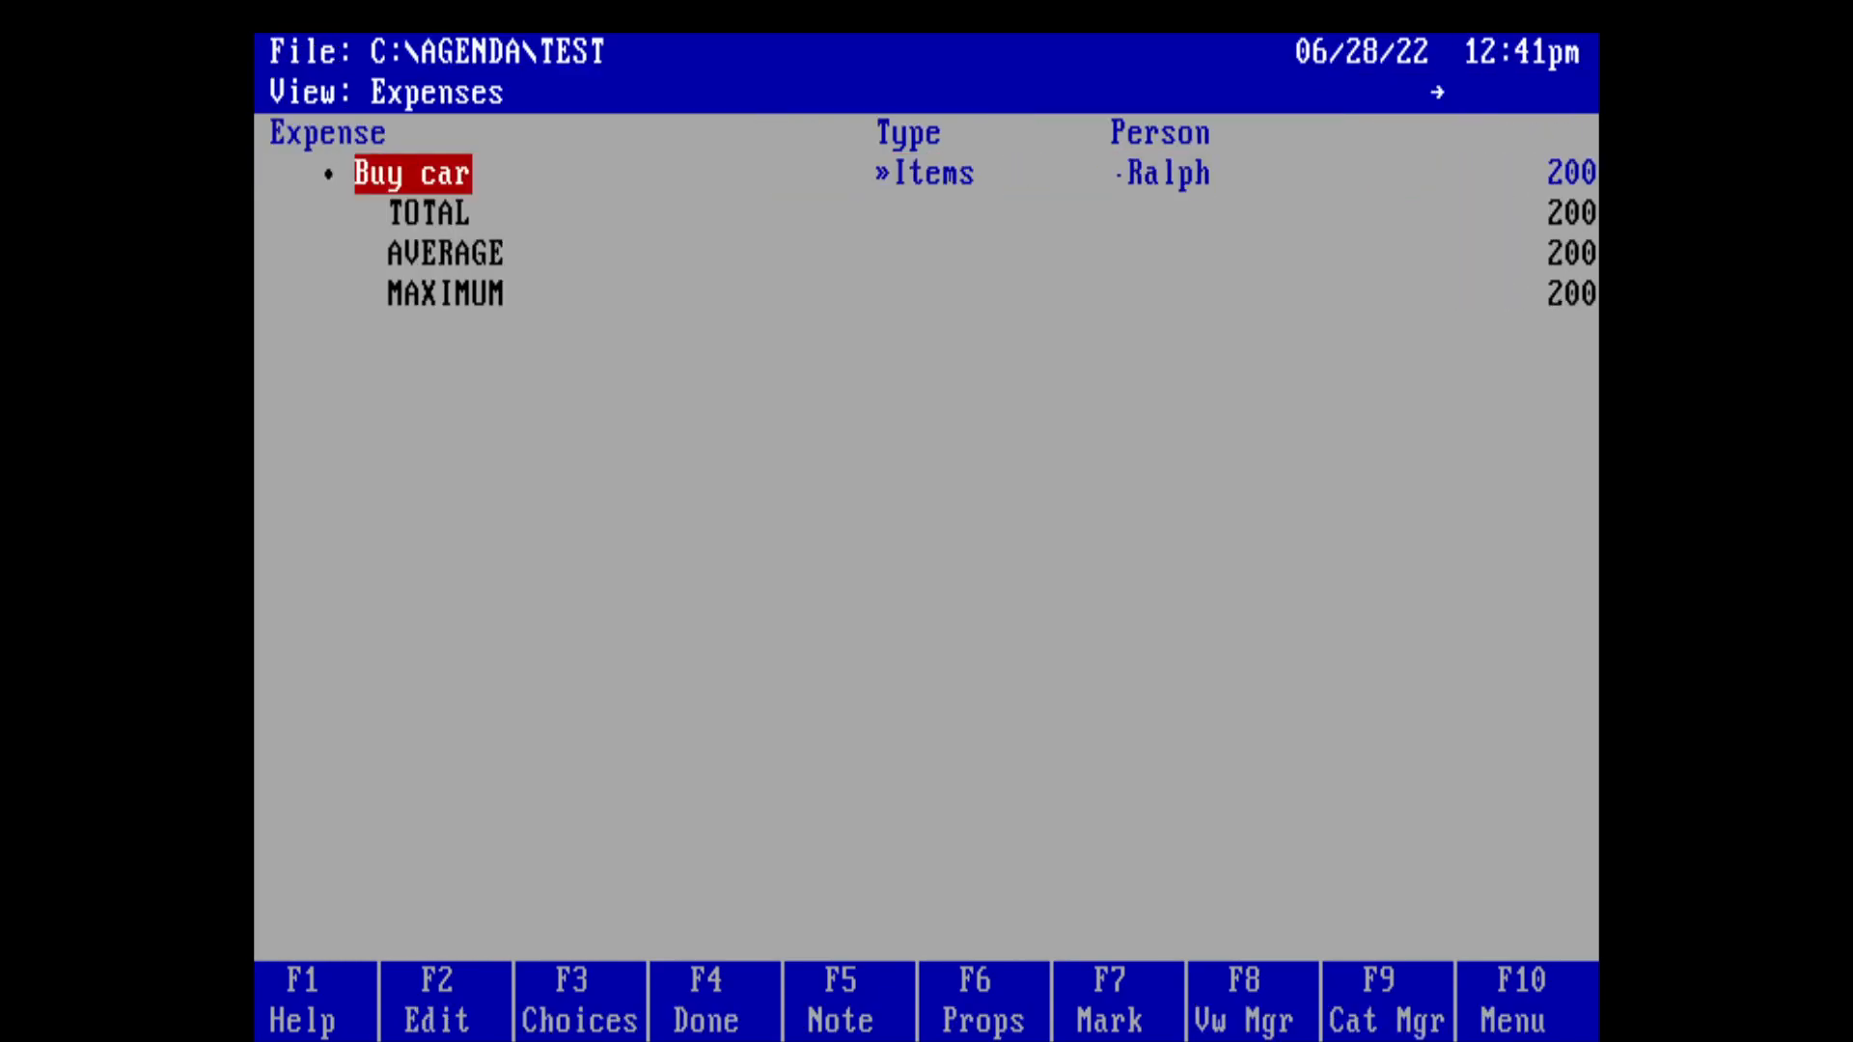
{"action": "key", "text": "Insert"}
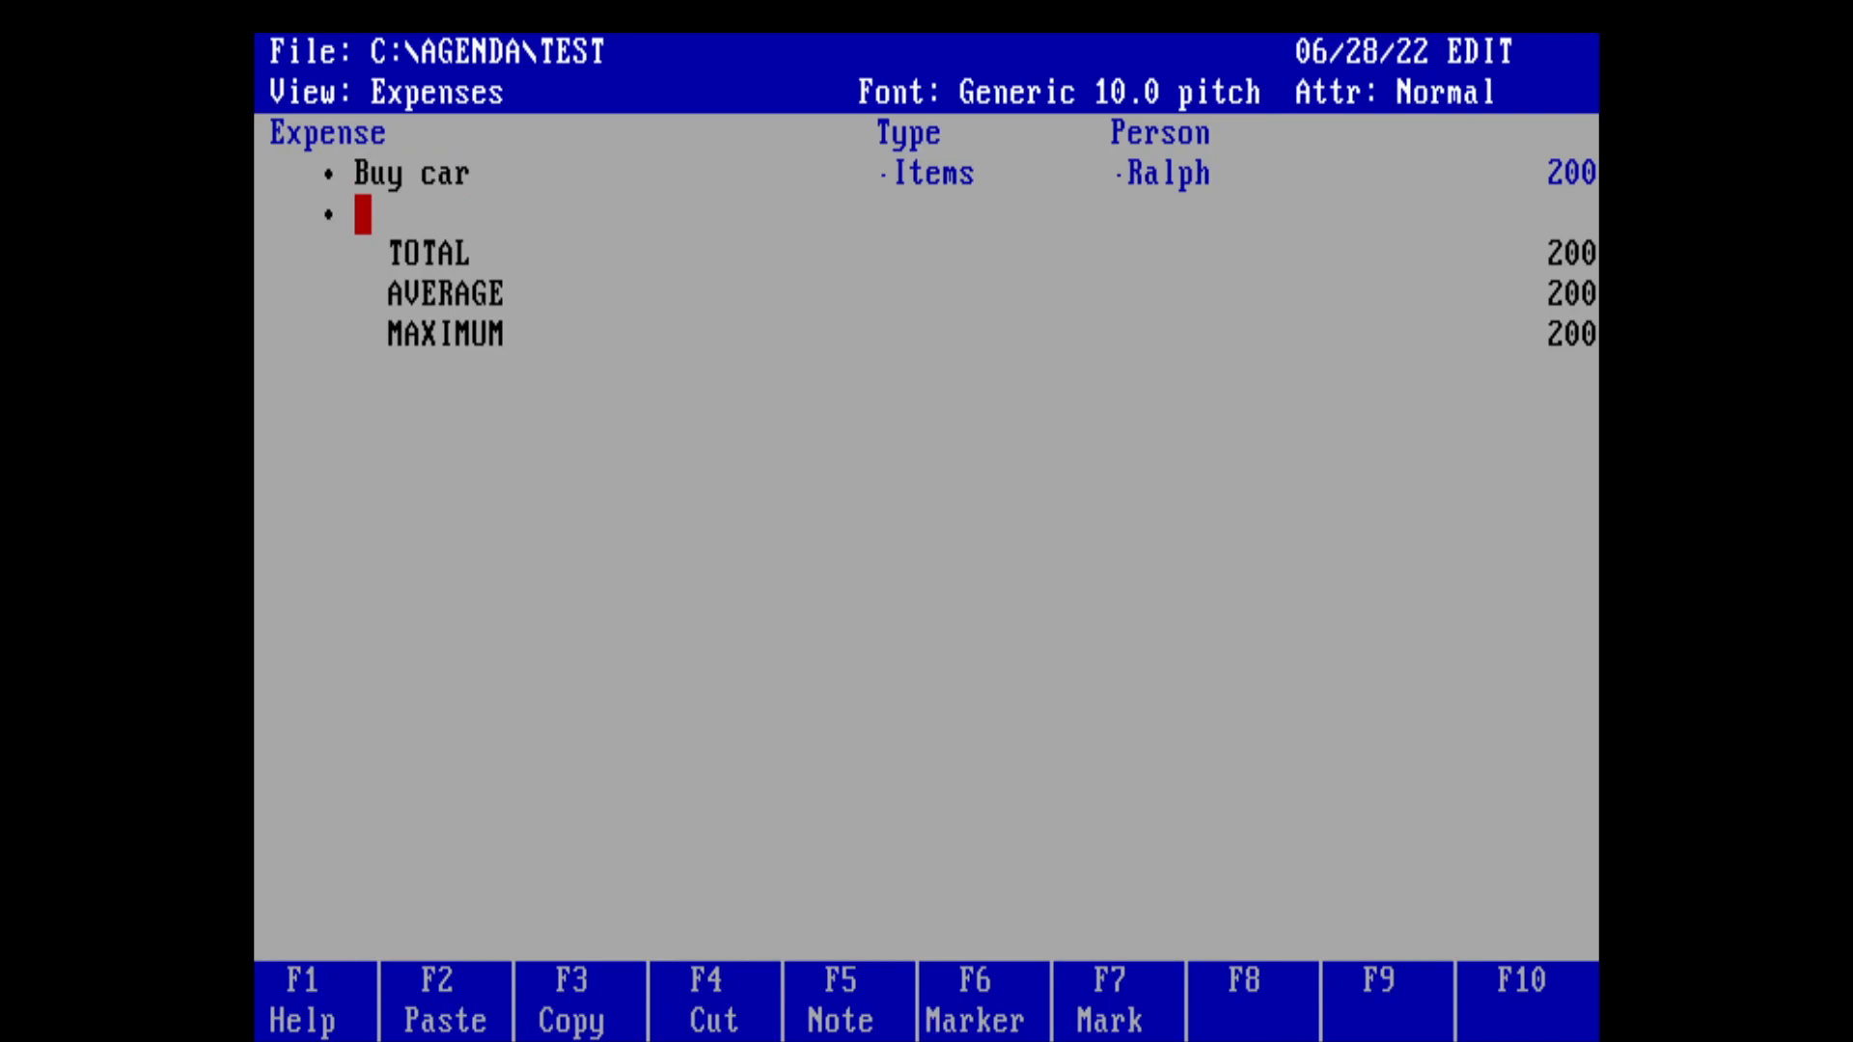
{"action": "type", "text": "Train t"}
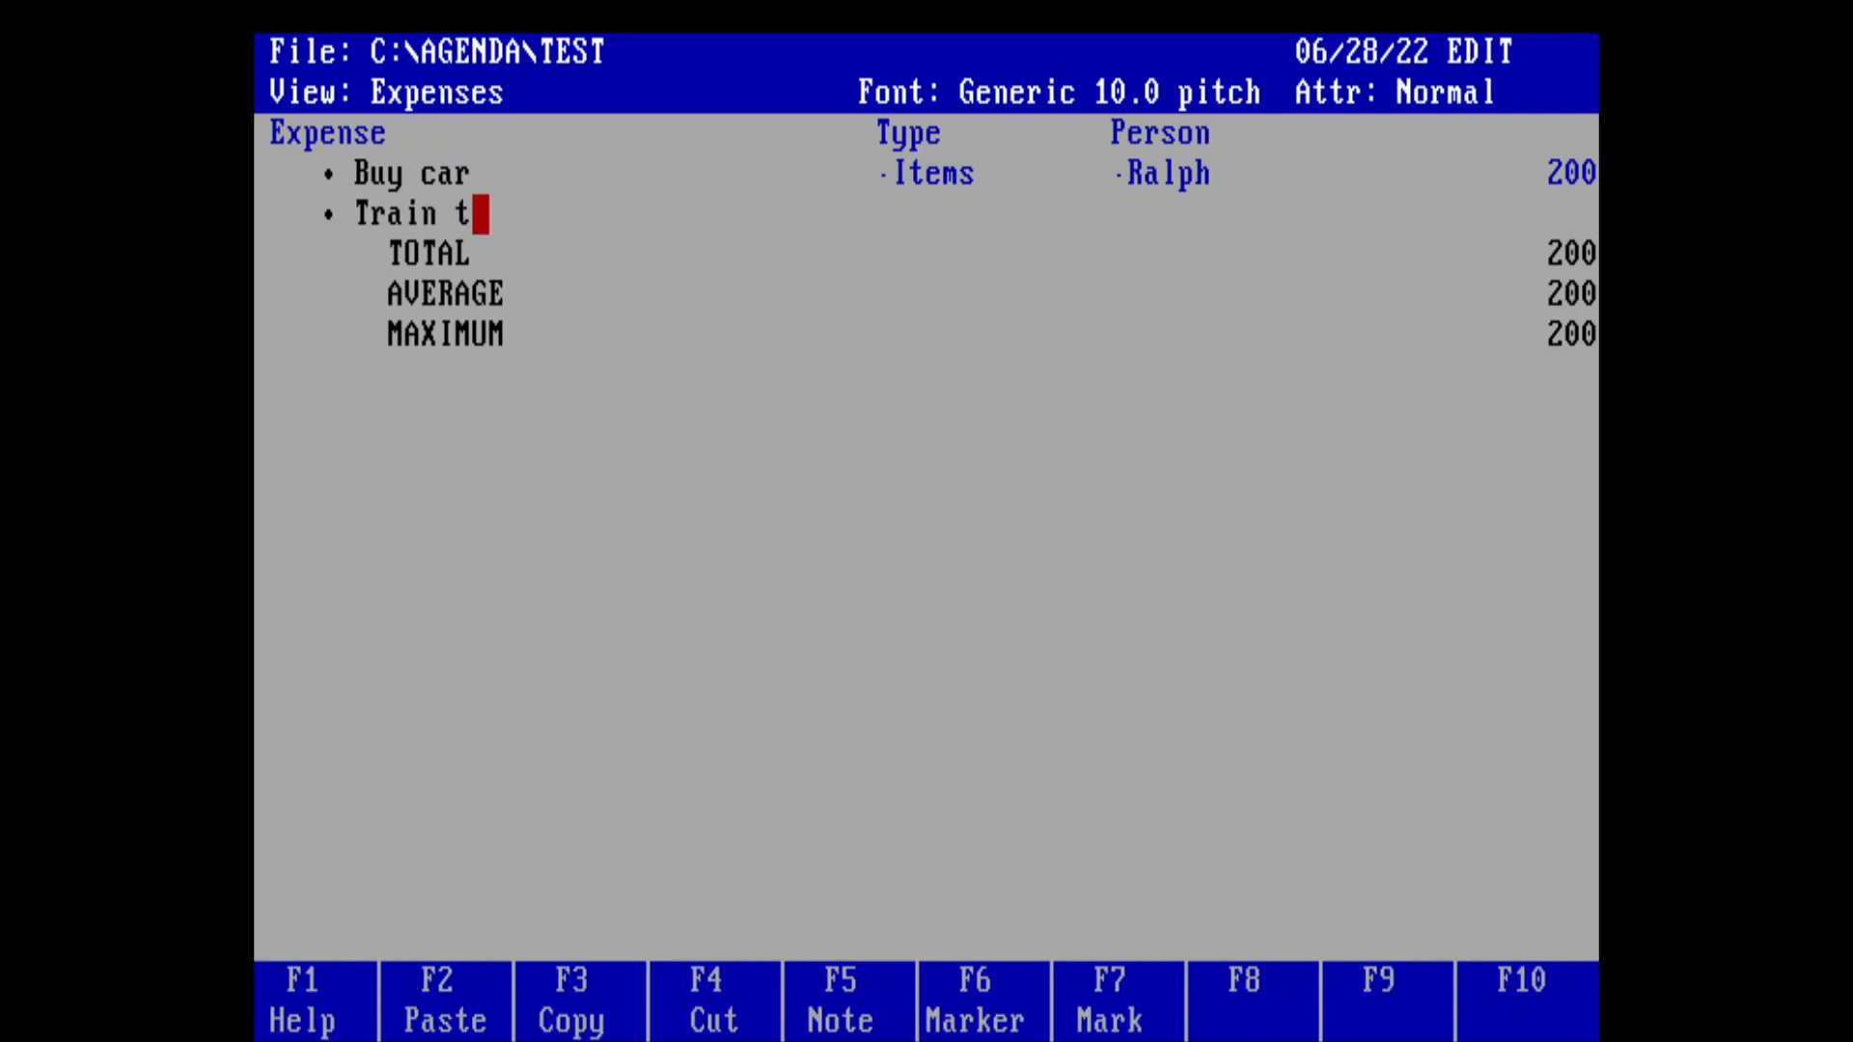
{"action": "type", "text": "icket"}
{"action": "key", "text": "Return"}
{"action": "key", "text": "Right"}
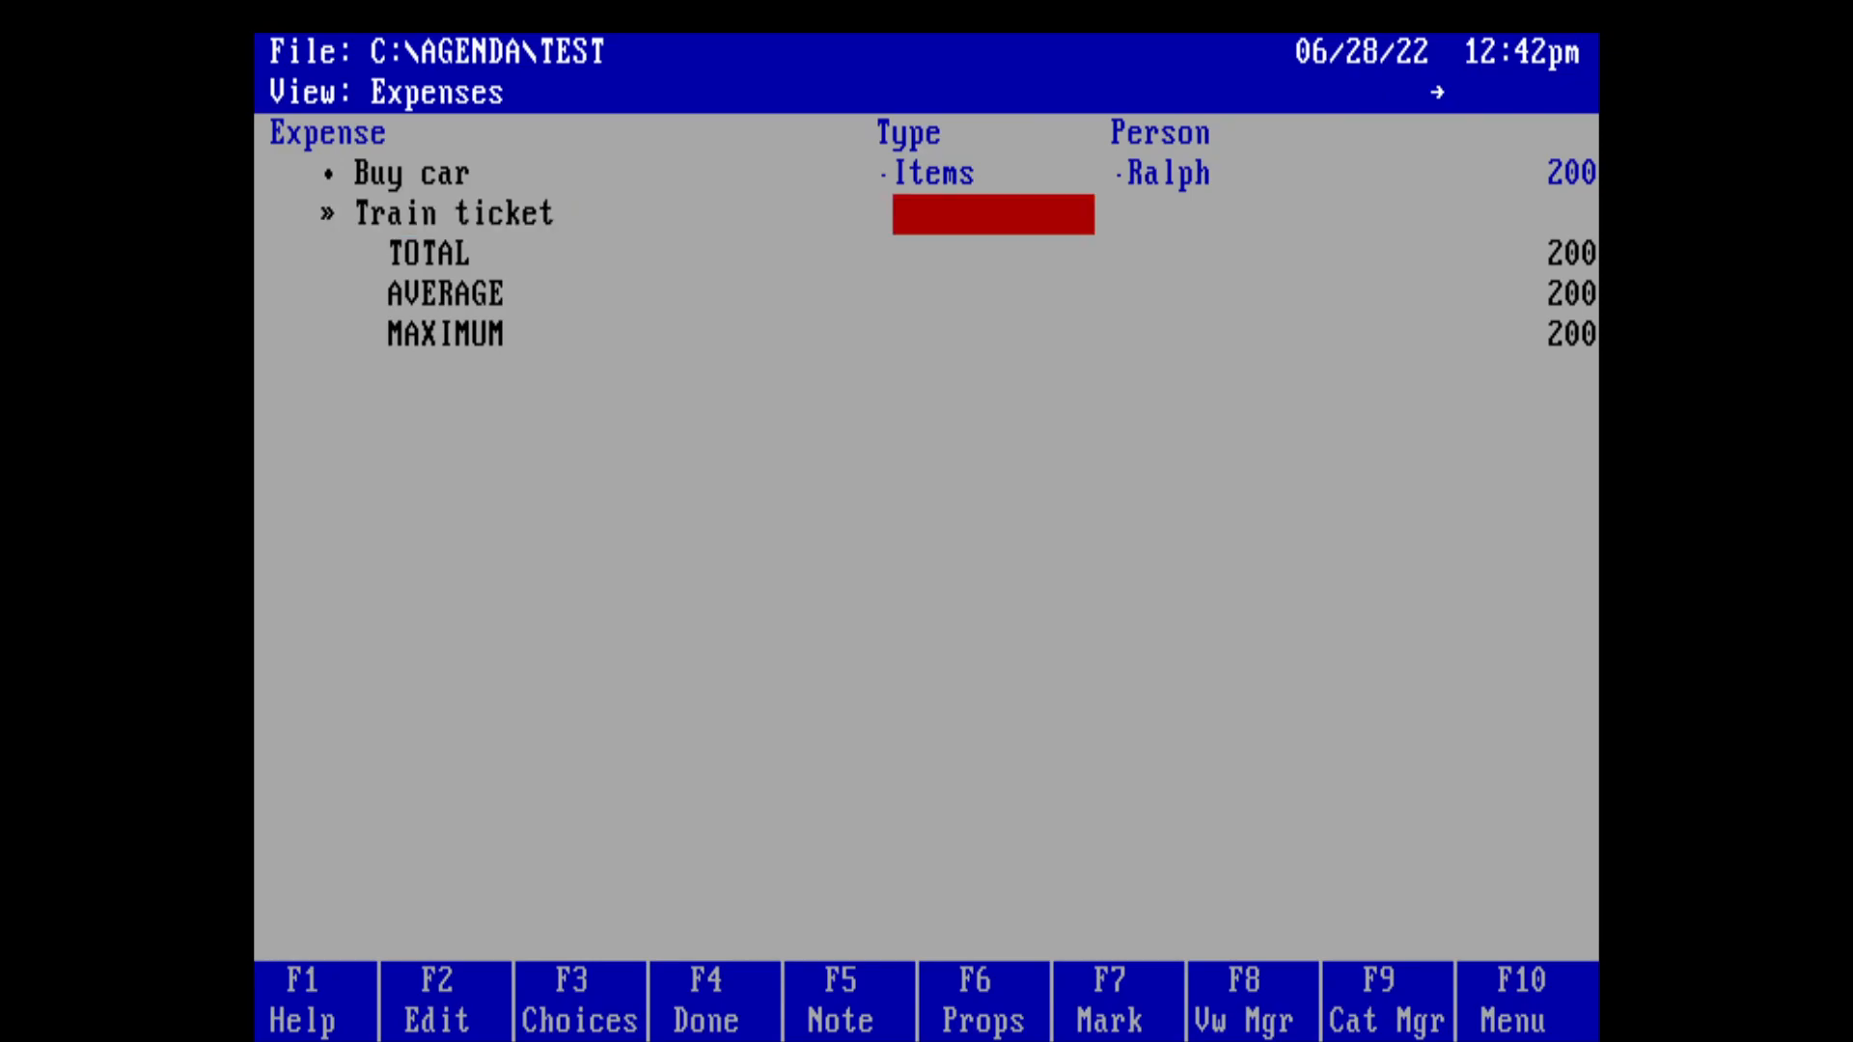
{"action": "type", "text": "Travel"}
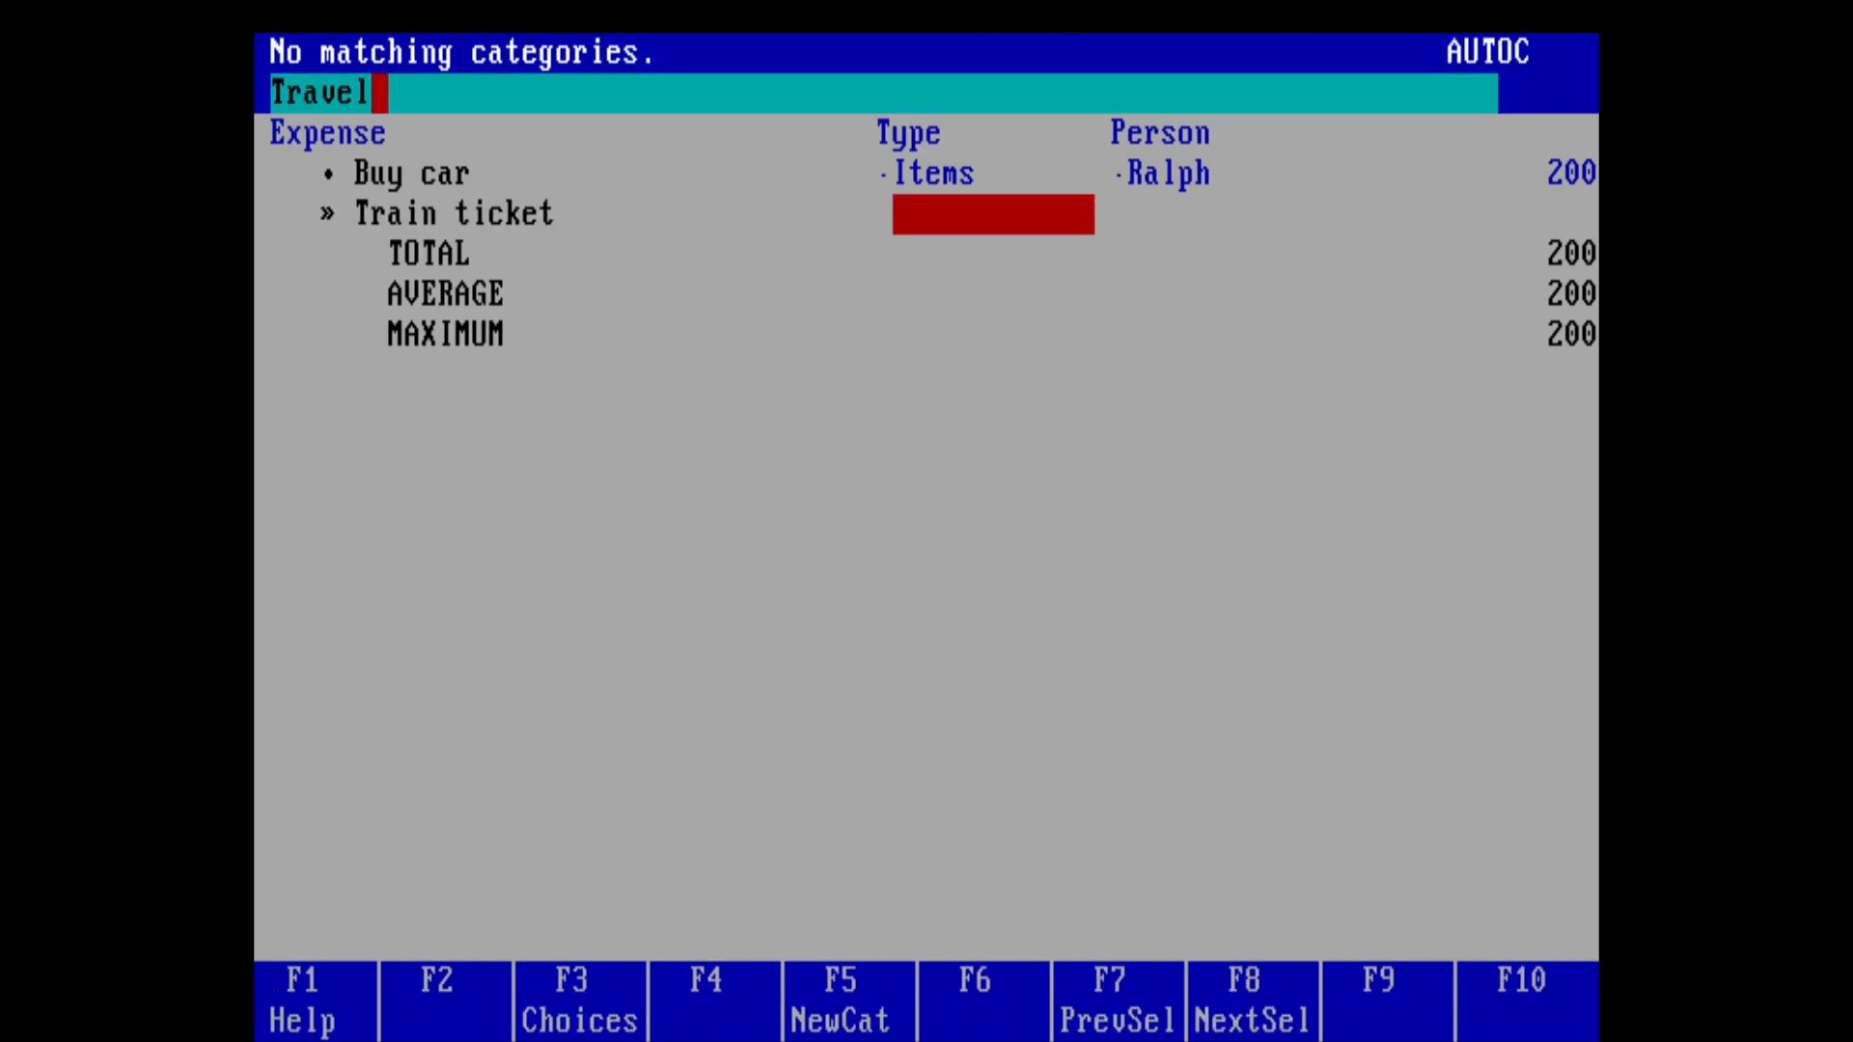
{"action": "key", "text": "Return"}
Step: Assign the traveller's first name as the Person for "Train ticket" and set its Amount to 120
{"action": "key", "text": "Right"}
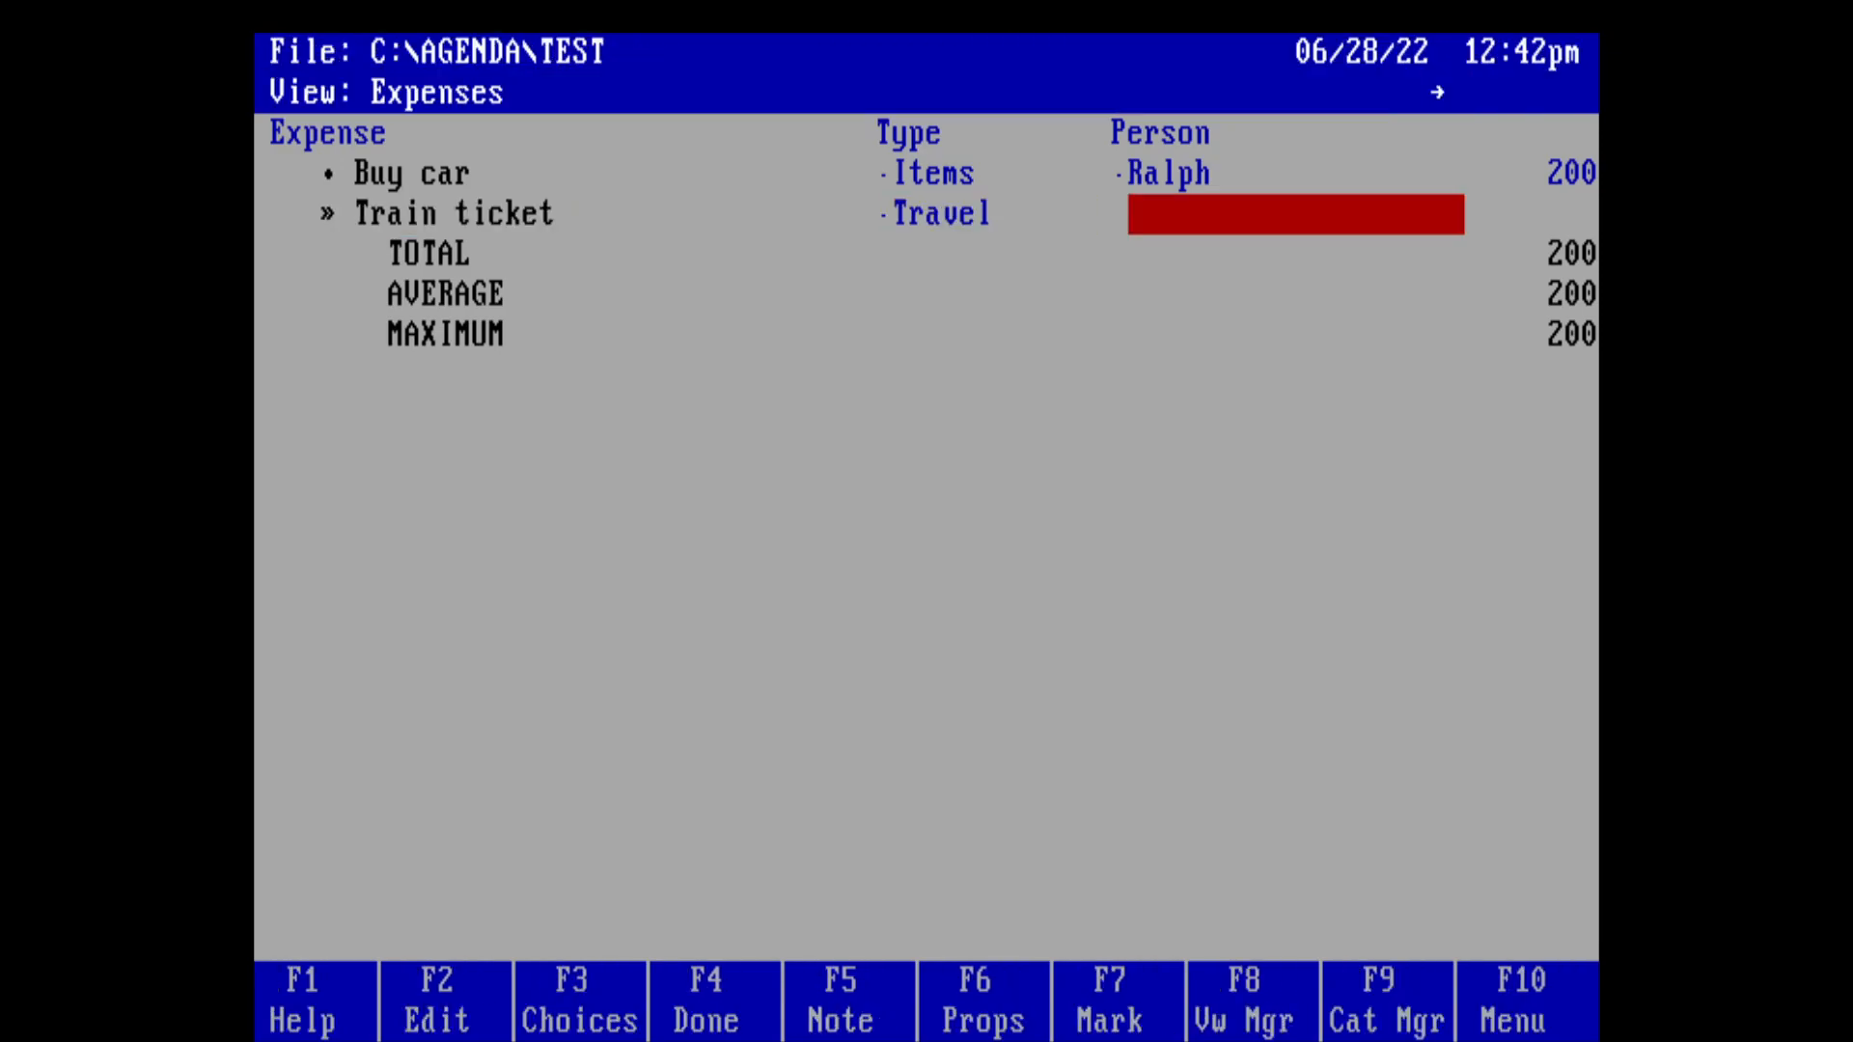
{"action": "type", "text": "Bob"}
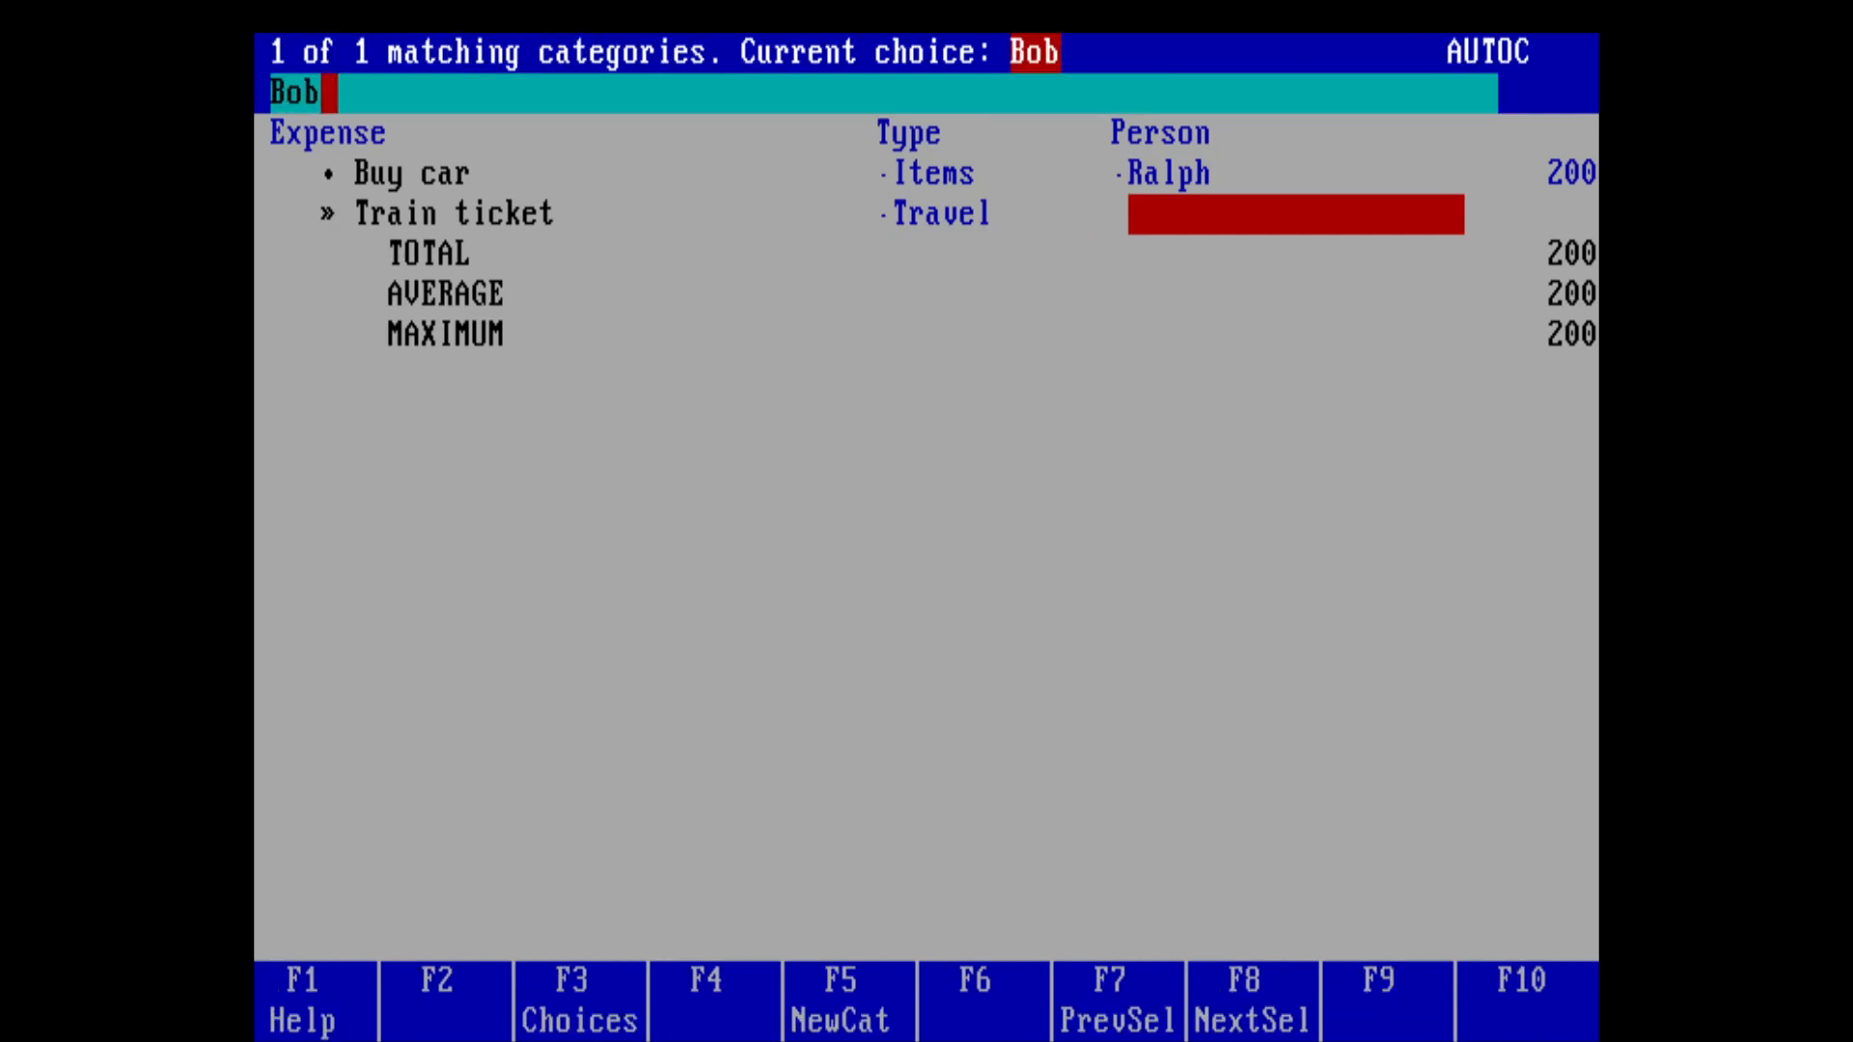
{"action": "key", "text": "Return"}
{"action": "key", "text": "Right"}
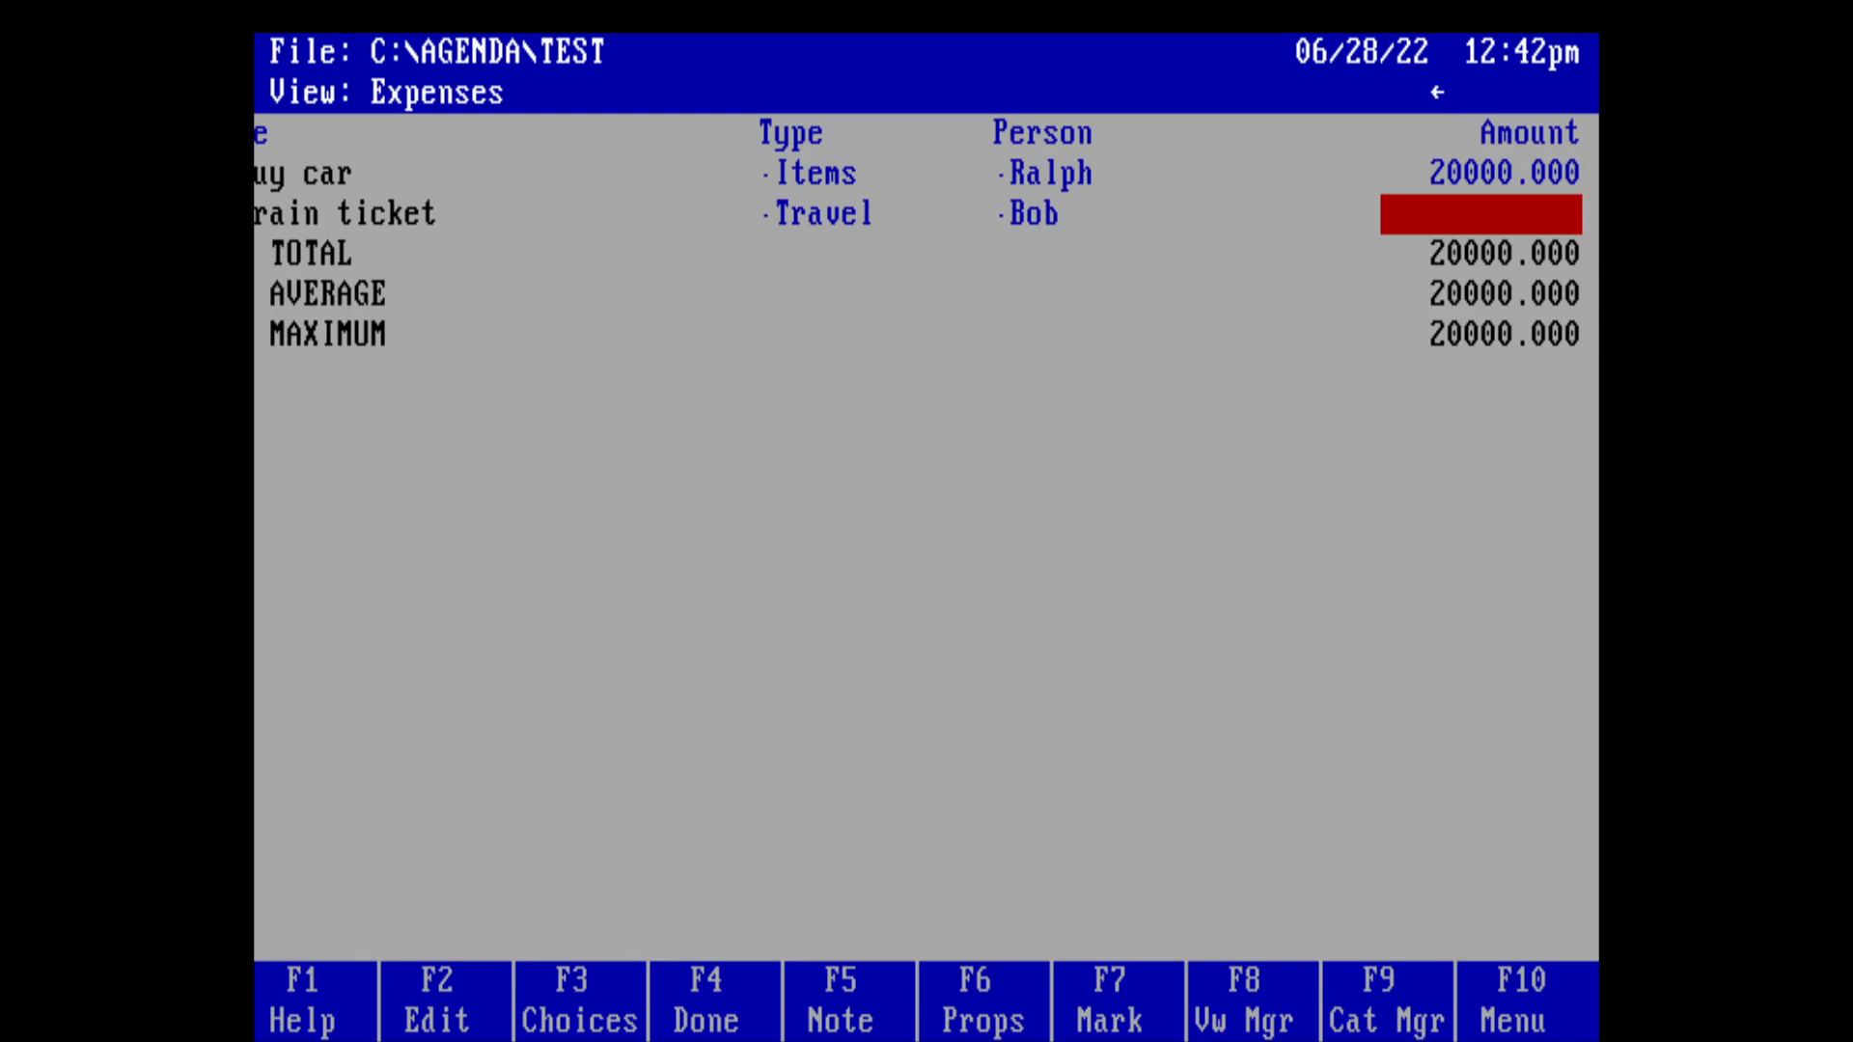
{"action": "type", "text": "12000"}
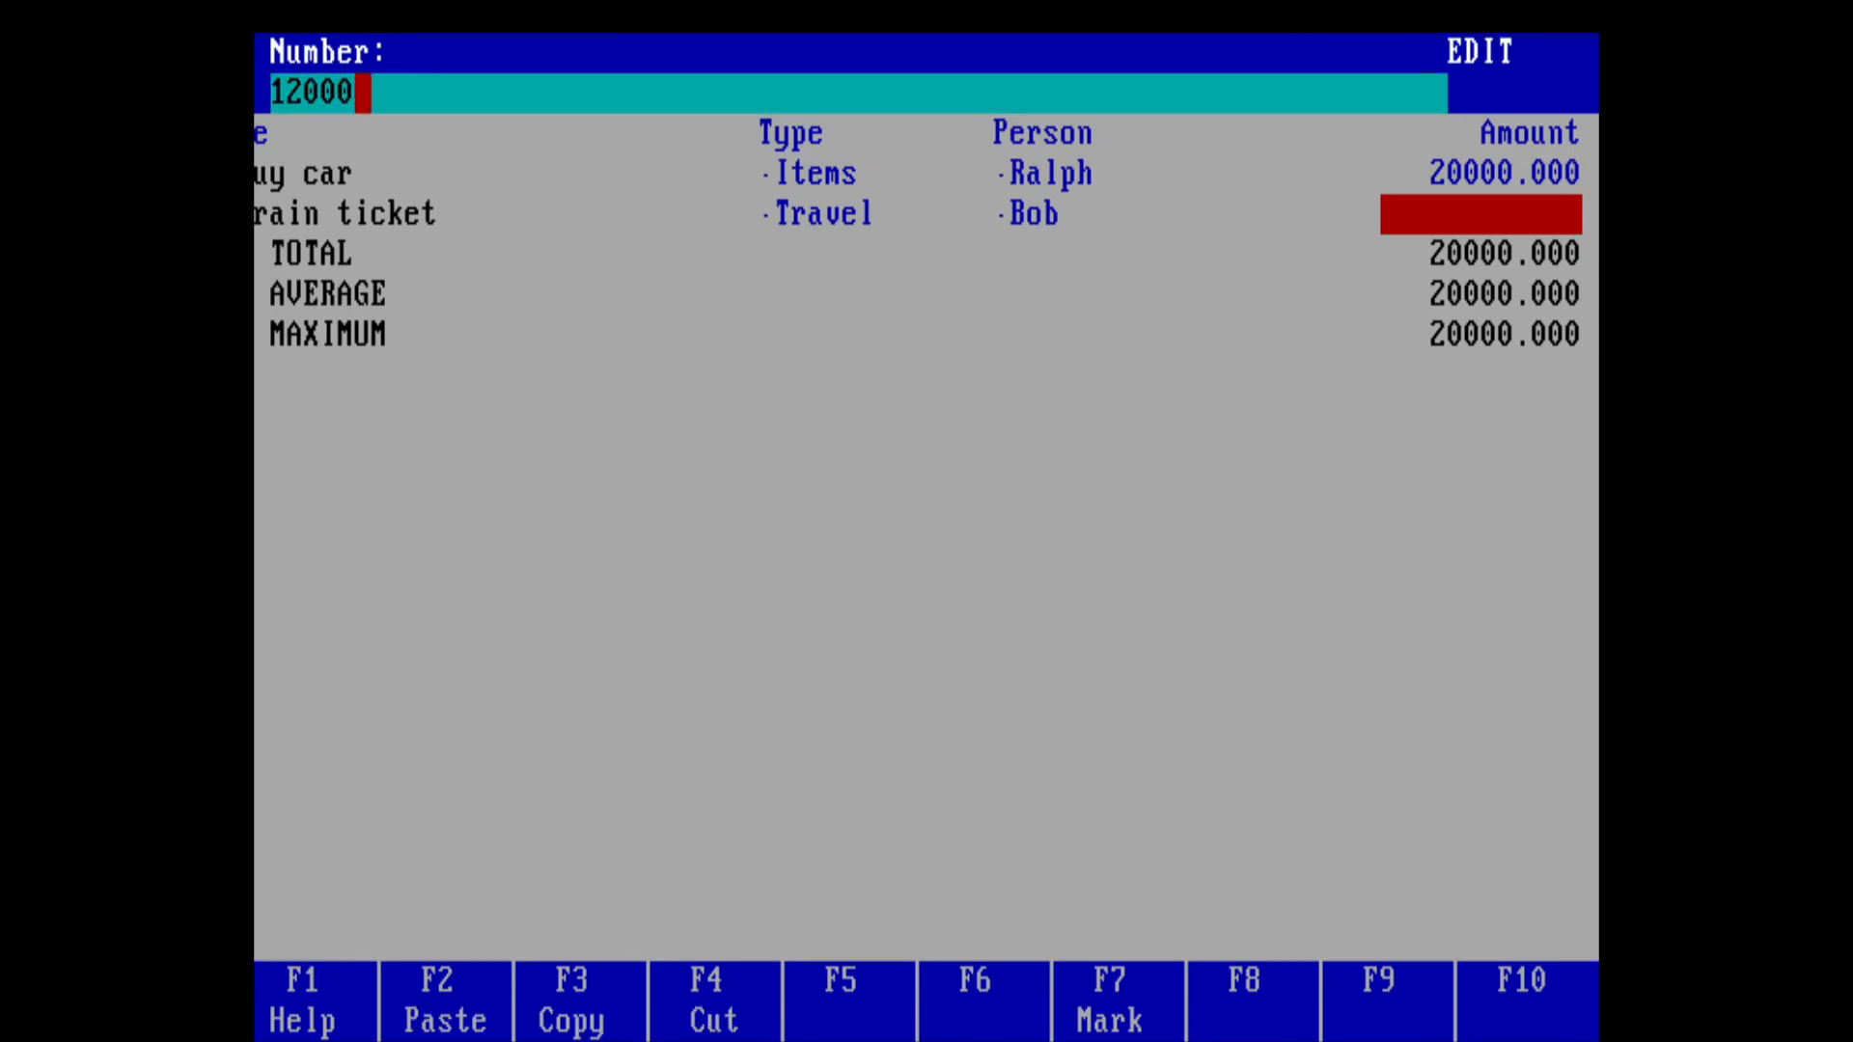
{"action": "key", "text": "BackSpace"}
{"action": "key", "text": "BackSpace"}
{"action": "key", "text": "Return"}
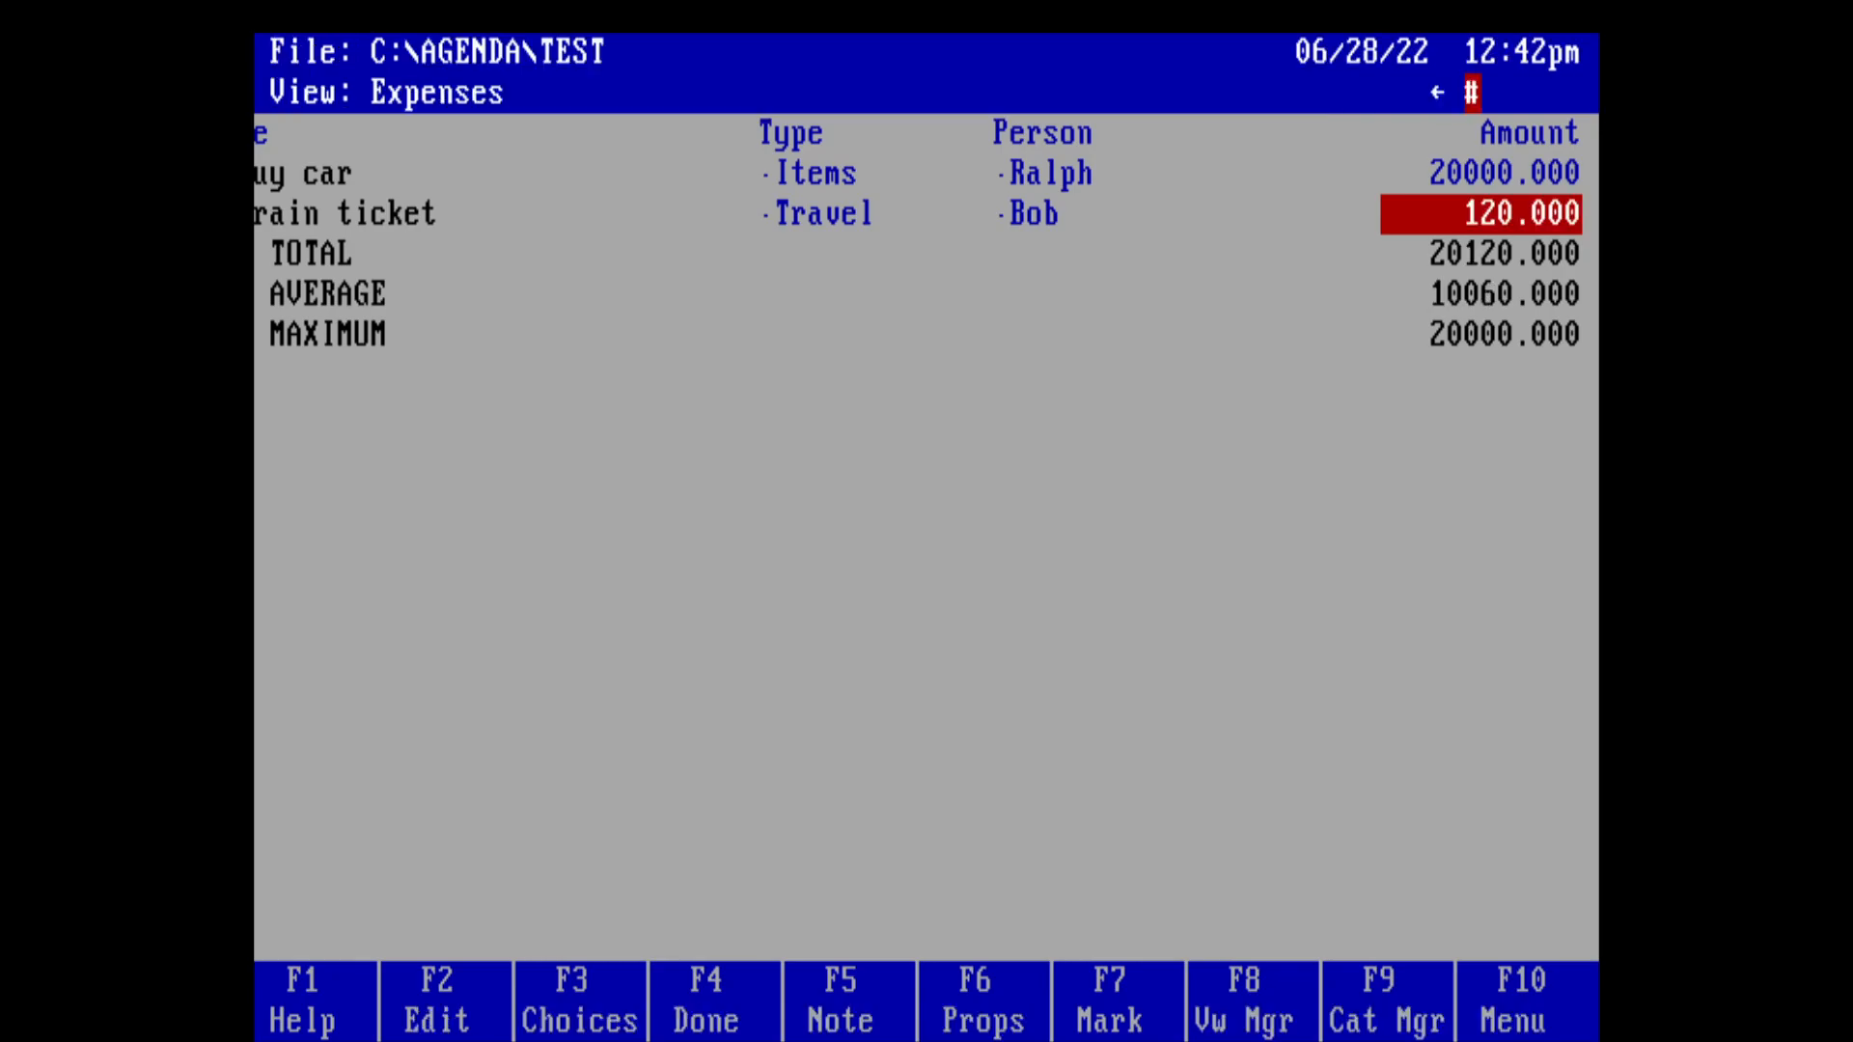
Step: Examine the Total, Average and Maximum rows and compare them with the Amount entries of the two expense items
{"action": "key", "text": "Left"}
{"action": "key", "text": "Left"}
{"action": "key", "text": "Left"}
{"action": "key", "text": "Down"}
{"action": "key", "text": "Down"}
{"action": "key", "text": "Right"}
{"action": "key", "text": "Right"}
{"action": "key", "text": "Right"}
{"action": "key", "text": "Left"}
{"action": "key", "text": "Left"}
{"action": "key", "text": "Left"}
{"action": "key", "text": "Down"}
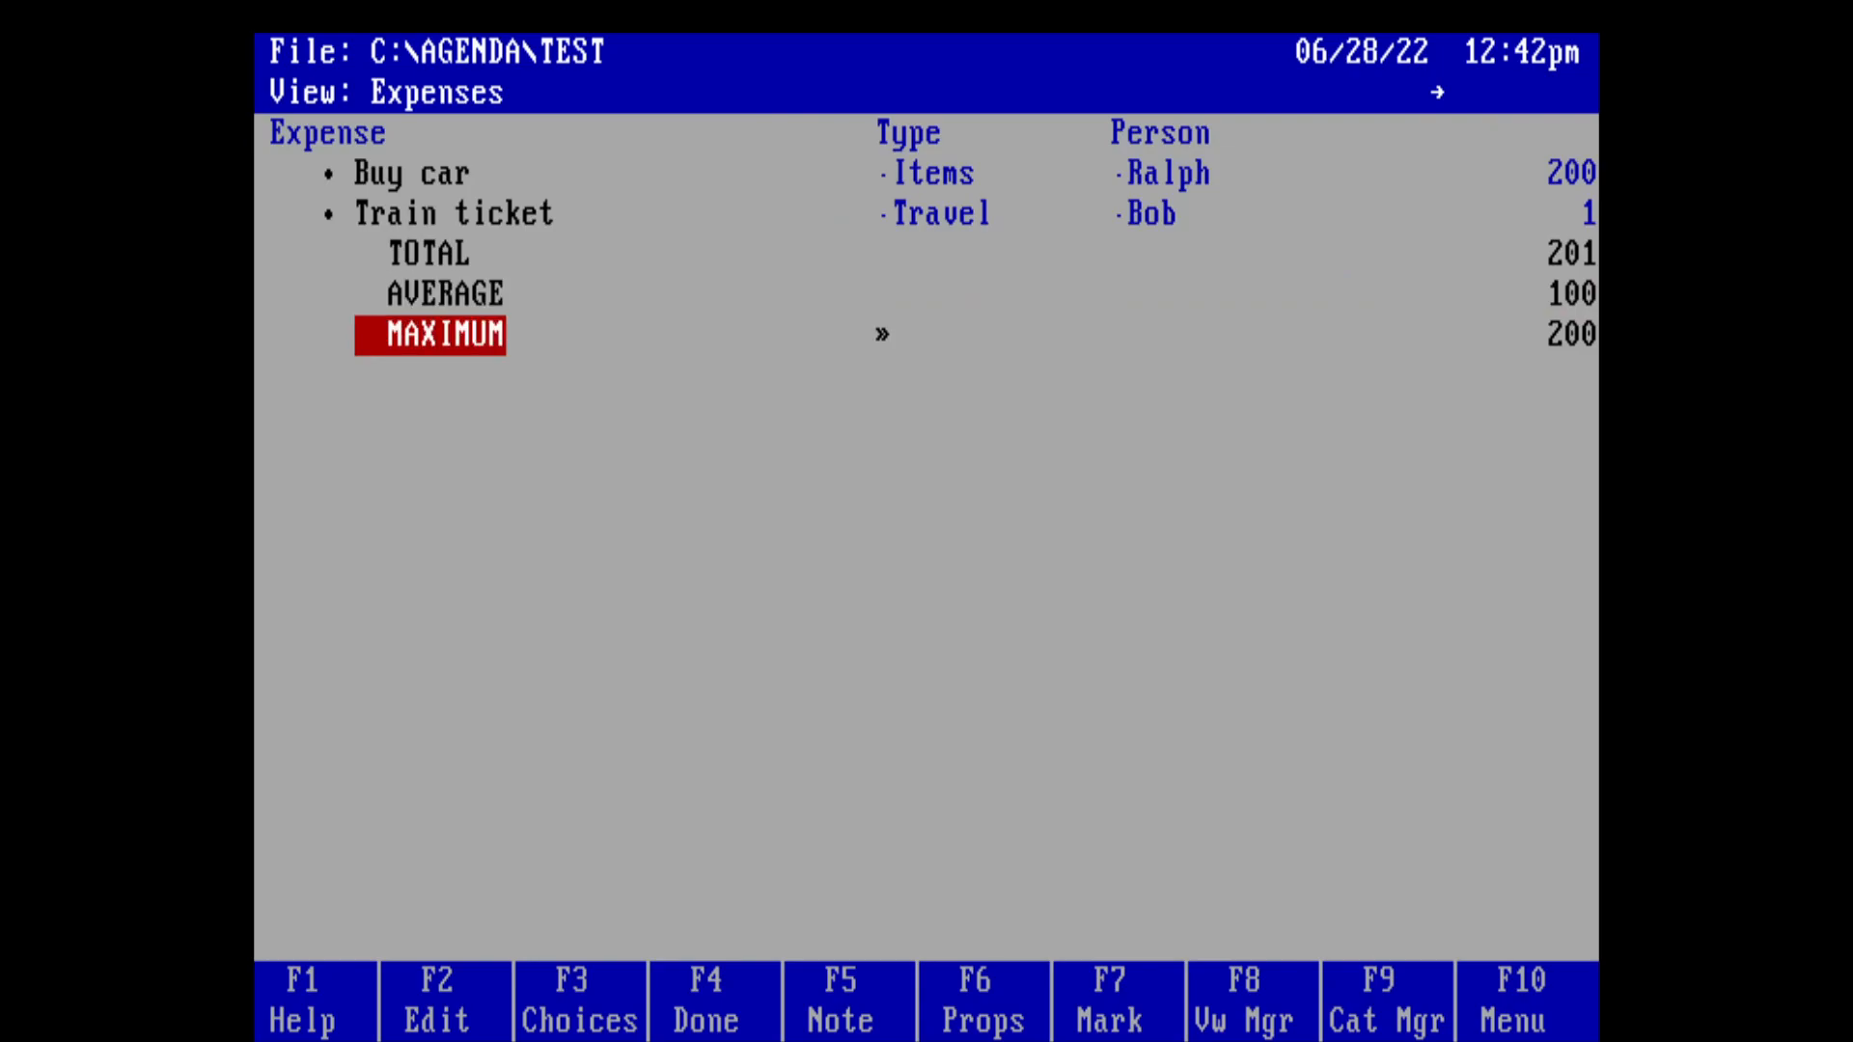
{"action": "key", "text": "Right"}
{"action": "key", "text": "Right"}
{"action": "key", "text": "Right"}
{"action": "key", "text": "Up"}
{"action": "key", "text": "Up"}
{"action": "key", "text": "Down"}
{"action": "key", "text": "Up"}
{"action": "key", "text": "Up"}
{"action": "key", "text": "Up"}
{"action": "key", "text": "Down"}
{"action": "key", "text": "Down"}
{"action": "key", "text": "Left"}
{"action": "key", "text": "Left"}
{"action": "key", "text": "Left"}
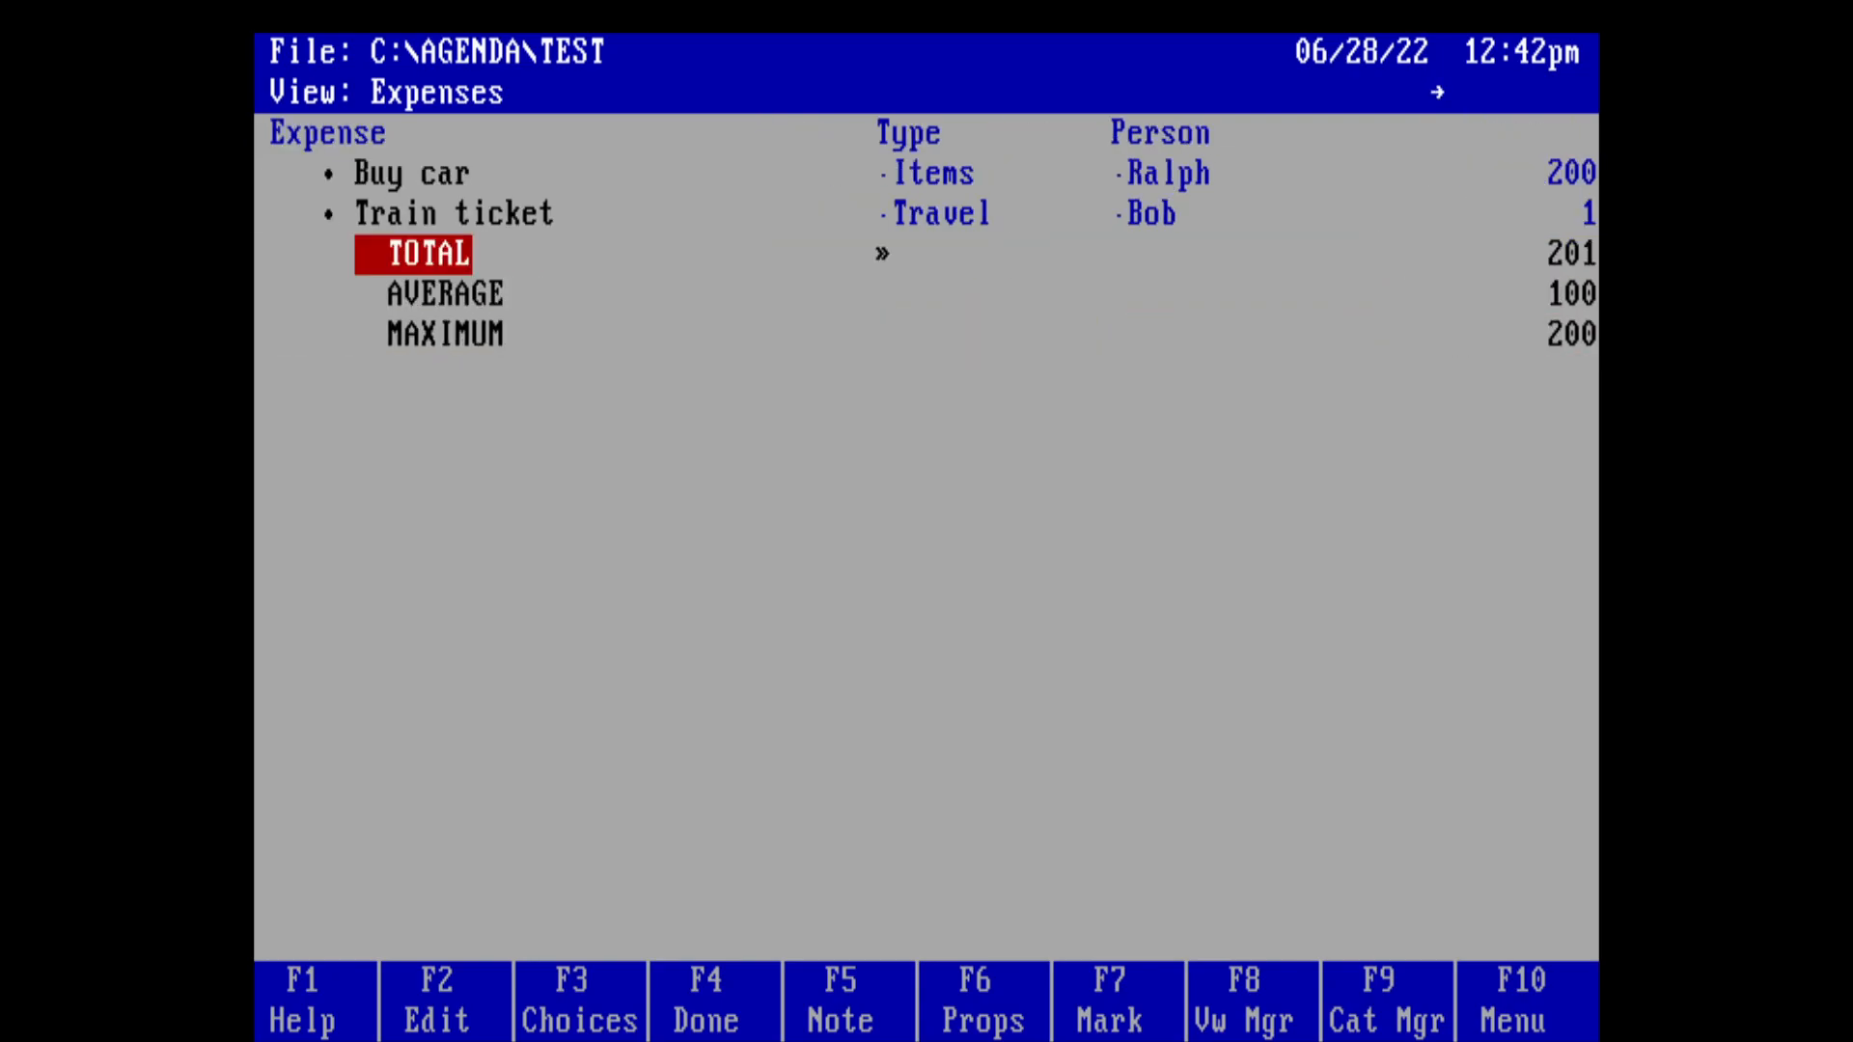
{"action": "key", "text": "Down"}
{"action": "key", "text": "Up"}
{"action": "key", "text": "Down"}
{"action": "key", "text": "Down"}
{"action": "key", "text": "Up"}
{"action": "key", "text": "Up"}
{"action": "key", "text": "Up"}
{"action": "key", "text": "Up"}
{"action": "key", "text": "Up"}
{"action": "key", "text": "Down"}
{"action": "key", "text": "Down"}
{"action": "key", "text": "Up"}
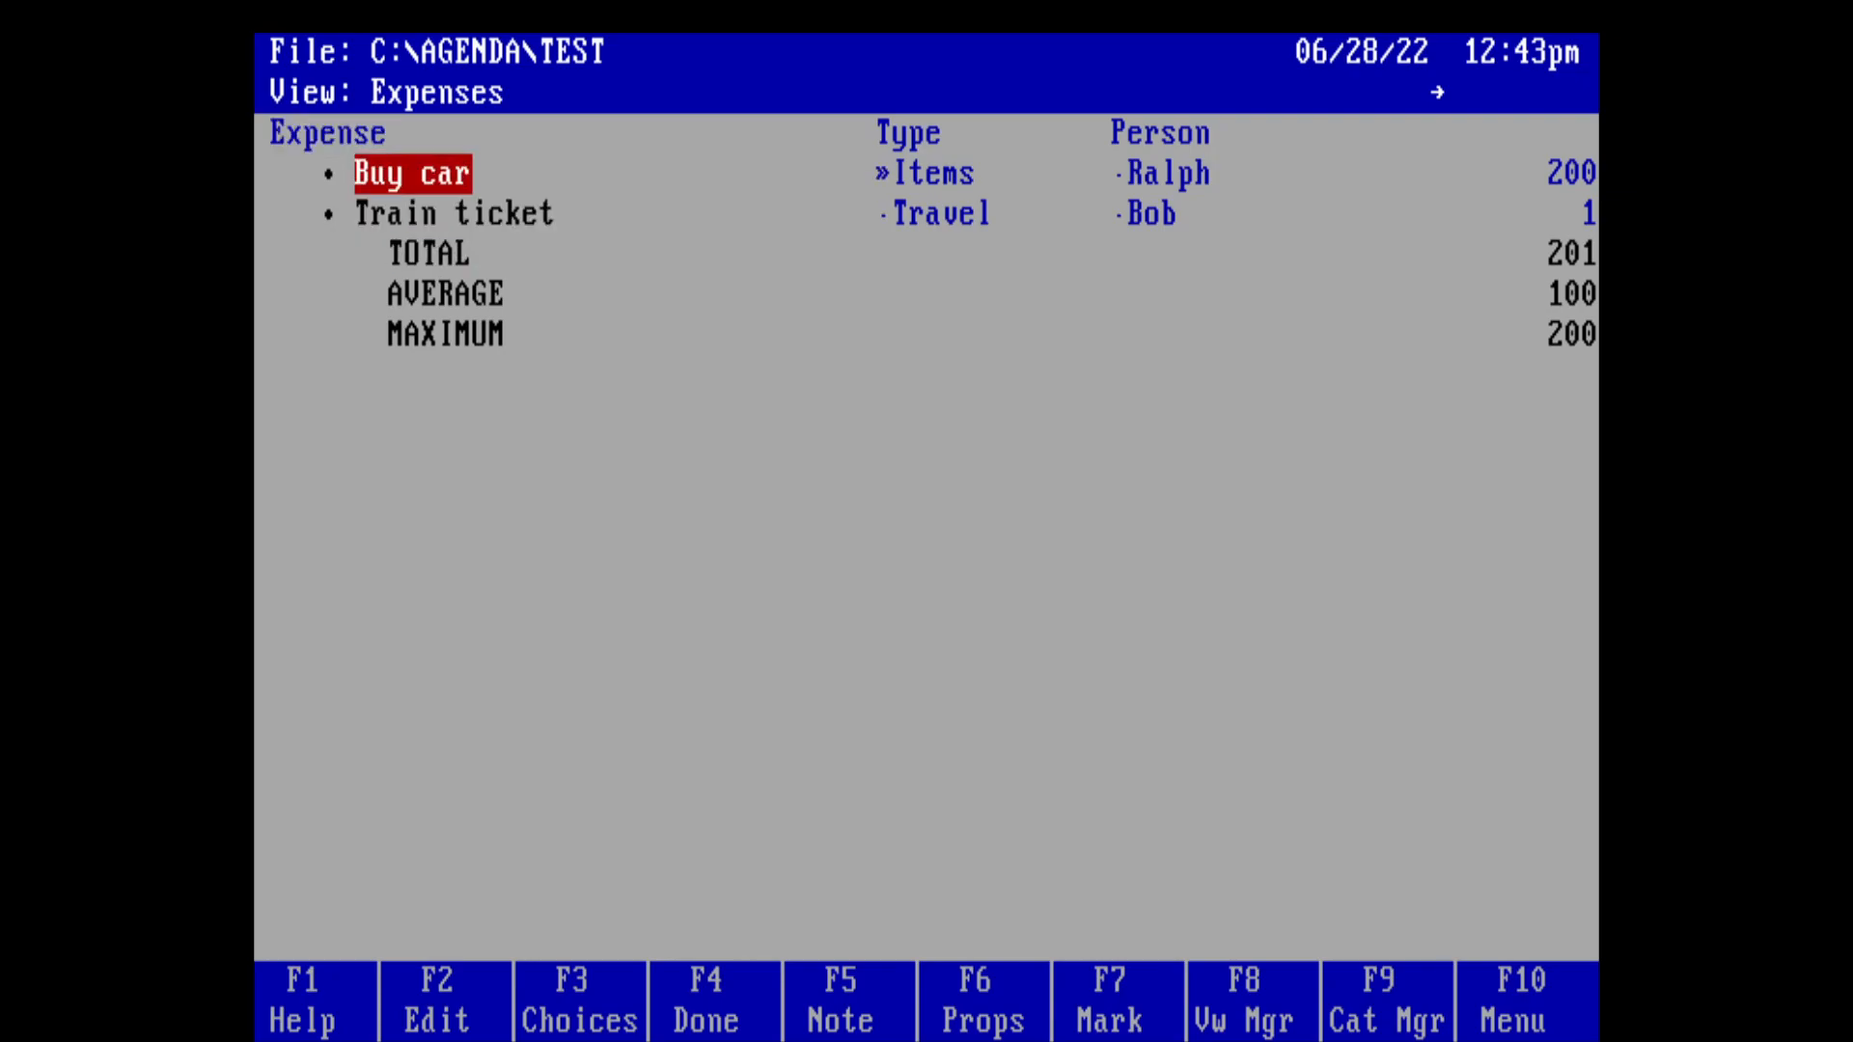
Step: Add an expense item "Book Travel to Birmingham" below "Train ticket", capitalizing the word Travel
{"action": "key", "text": "Down"}
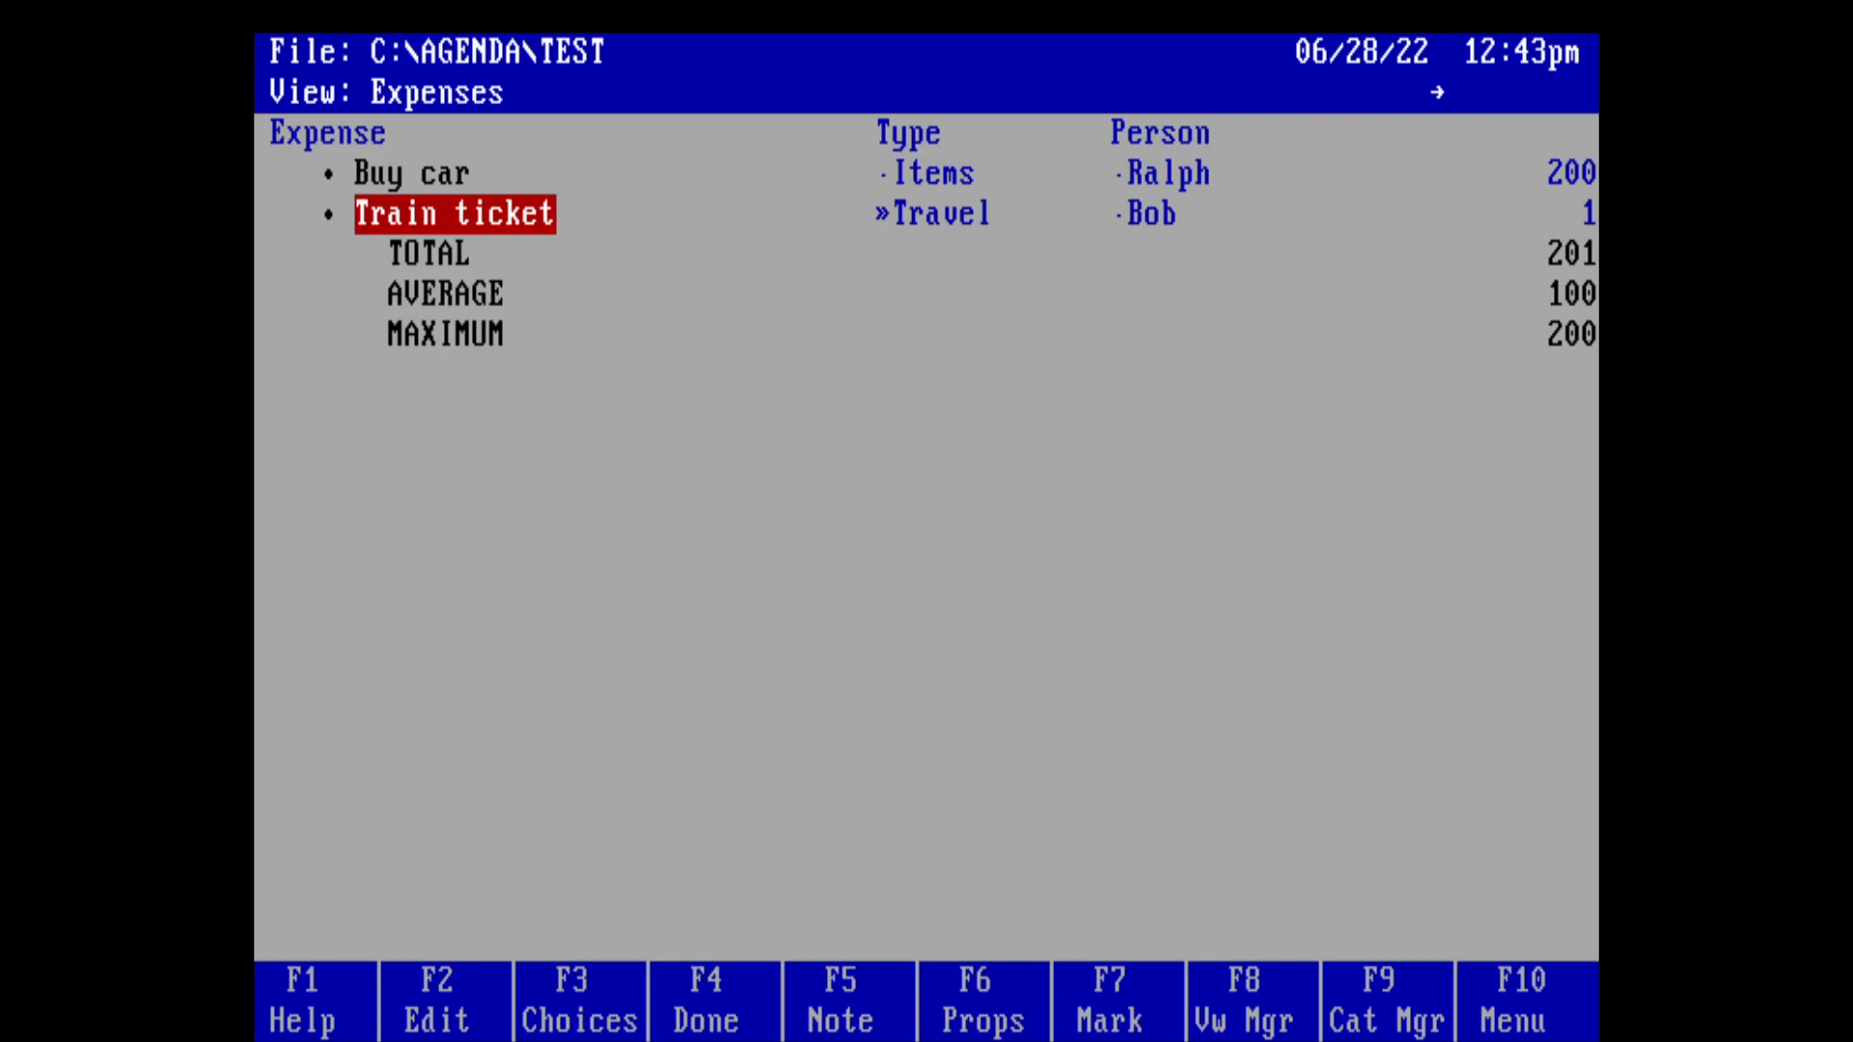
{"action": "type", "text": "Boo"}
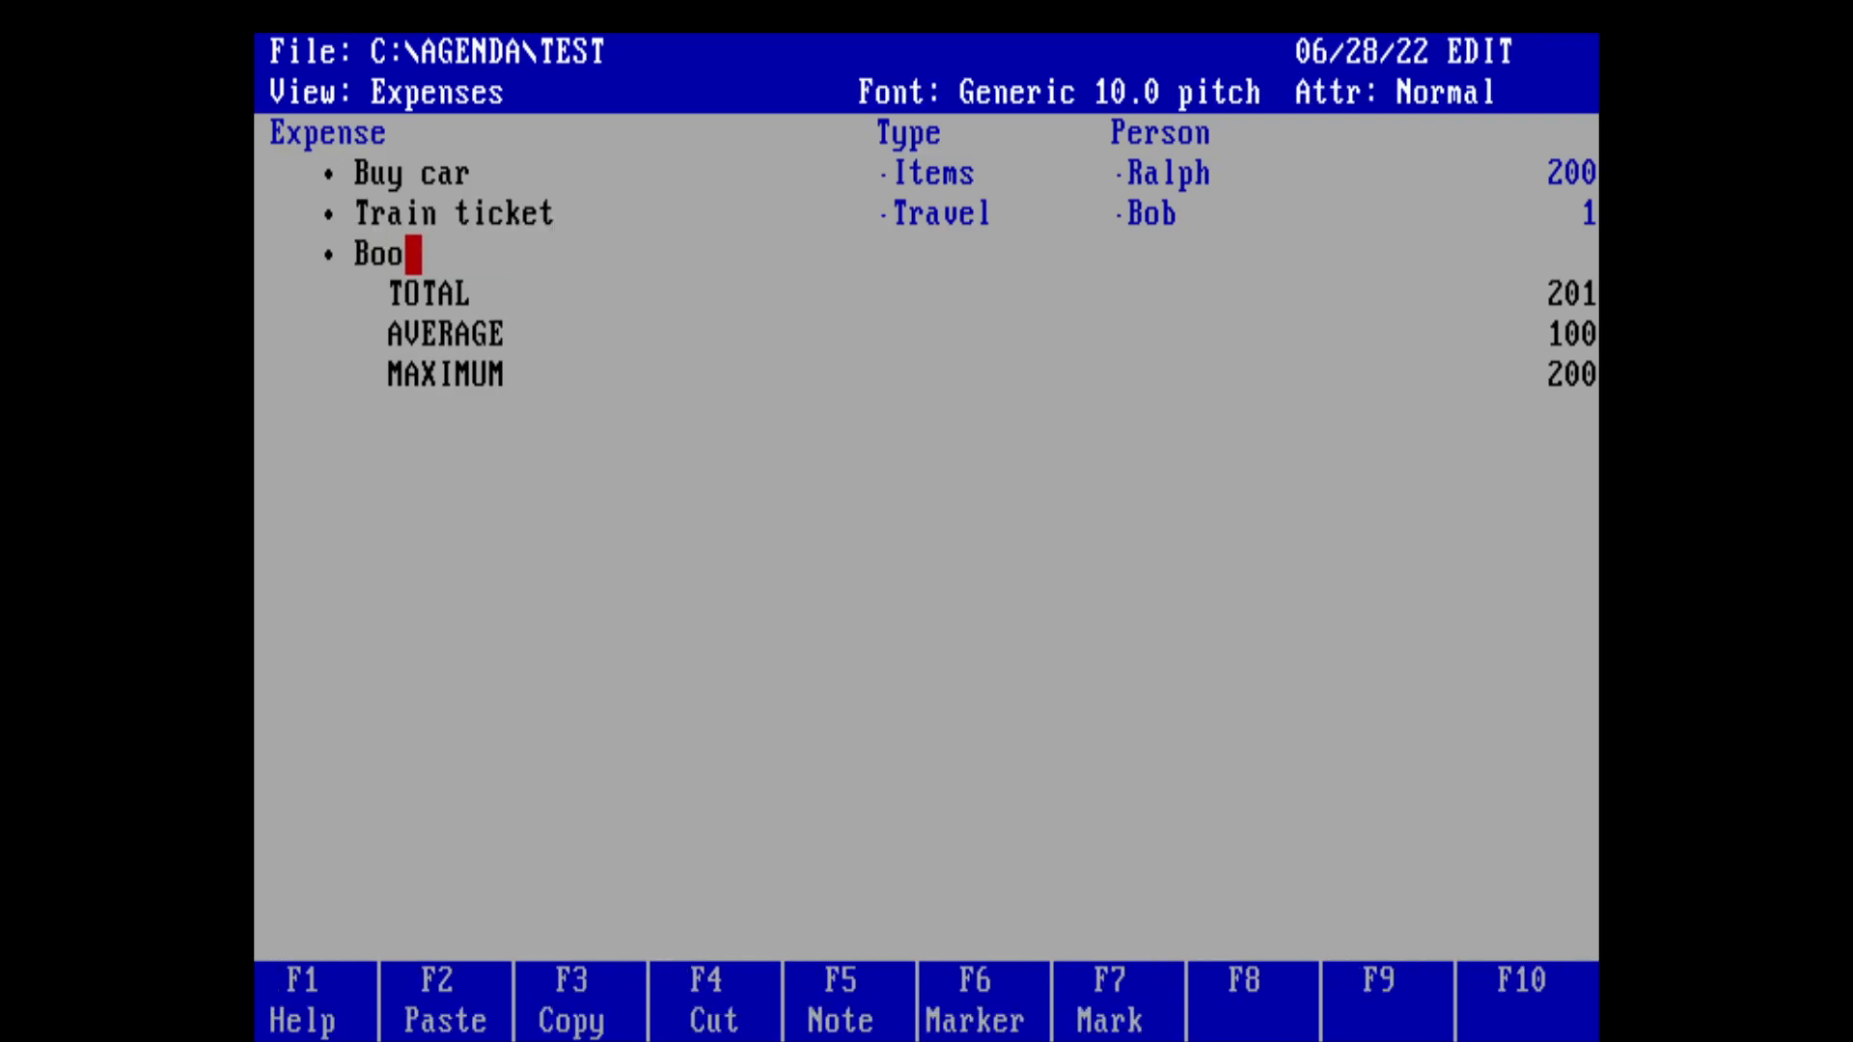
{"action": "type", "text": "k travel"}
{"action": "key", "text": "BackSpace"}
{"action": "key", "text": "BackSpace"}
{"action": "key", "text": "BackSpace"}
{"action": "key", "text": "BackSpace"}
{"action": "key", "text": "BackSpace"}
{"action": "key", "text": "BackSpace"}
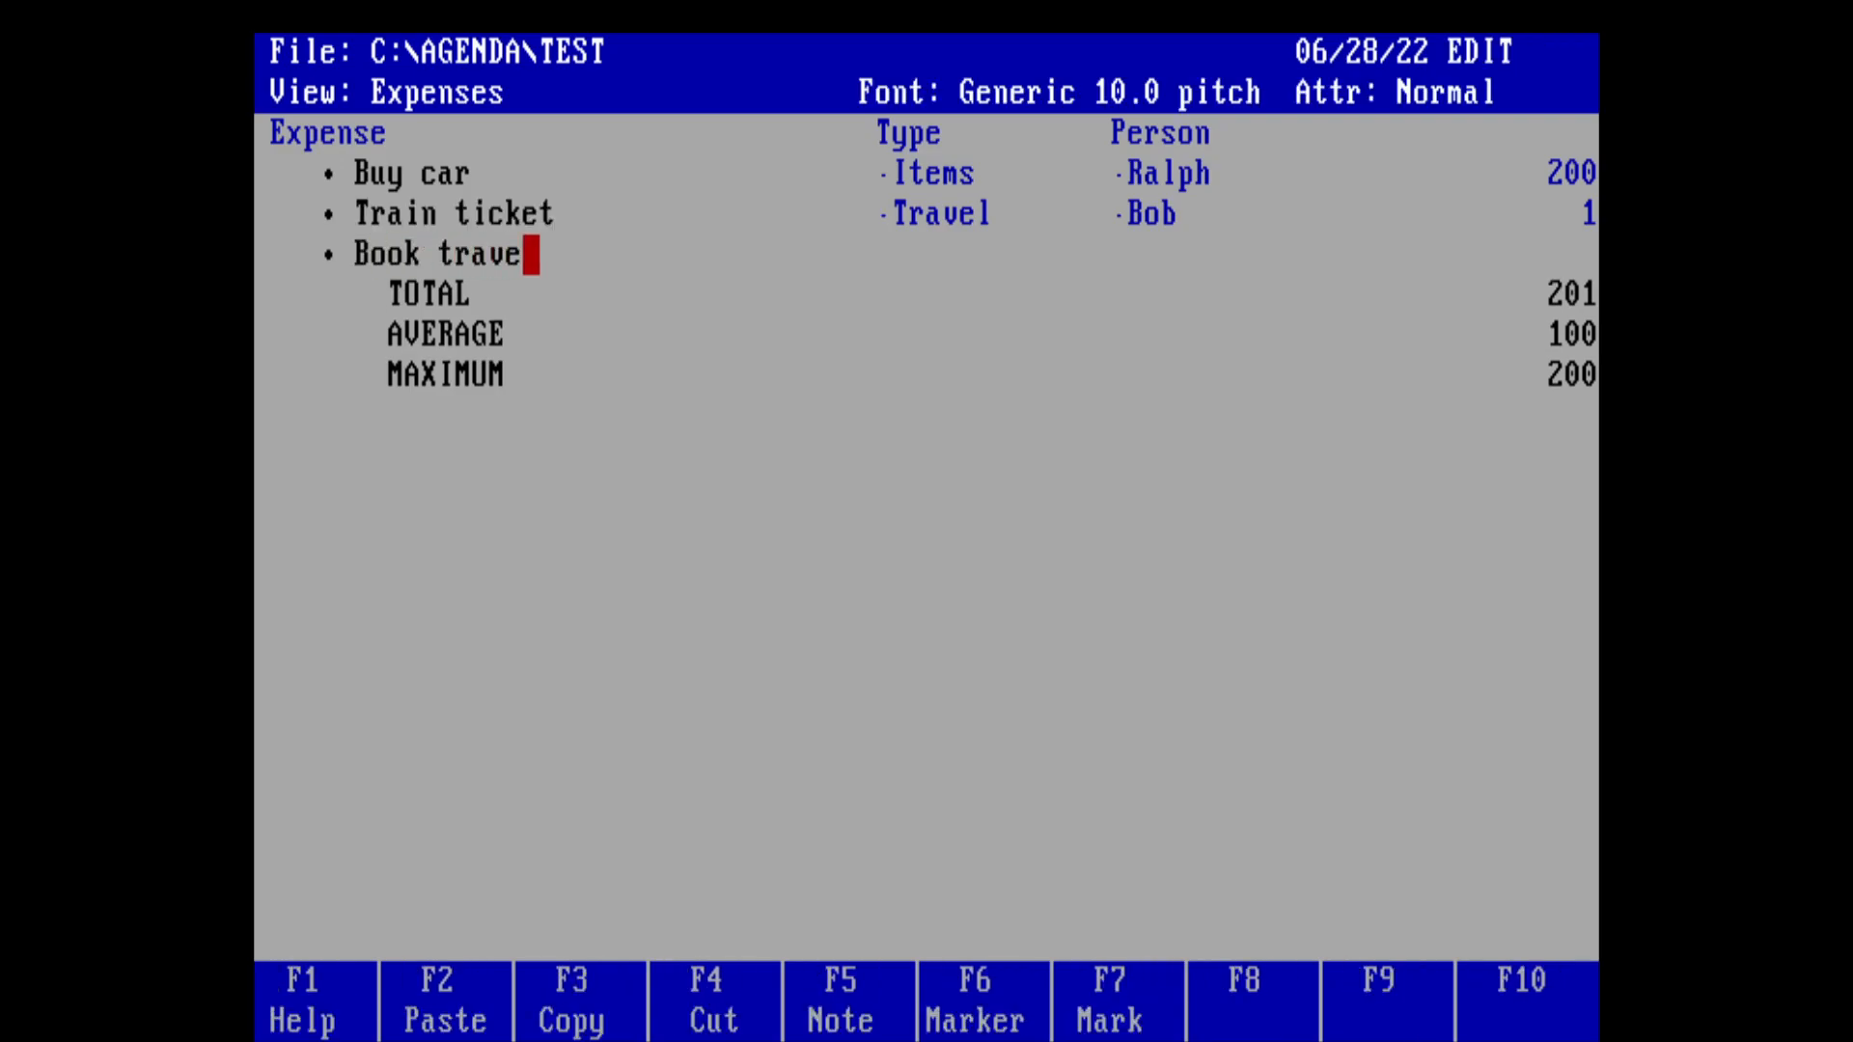
{"action": "type", "text": "Travel "}
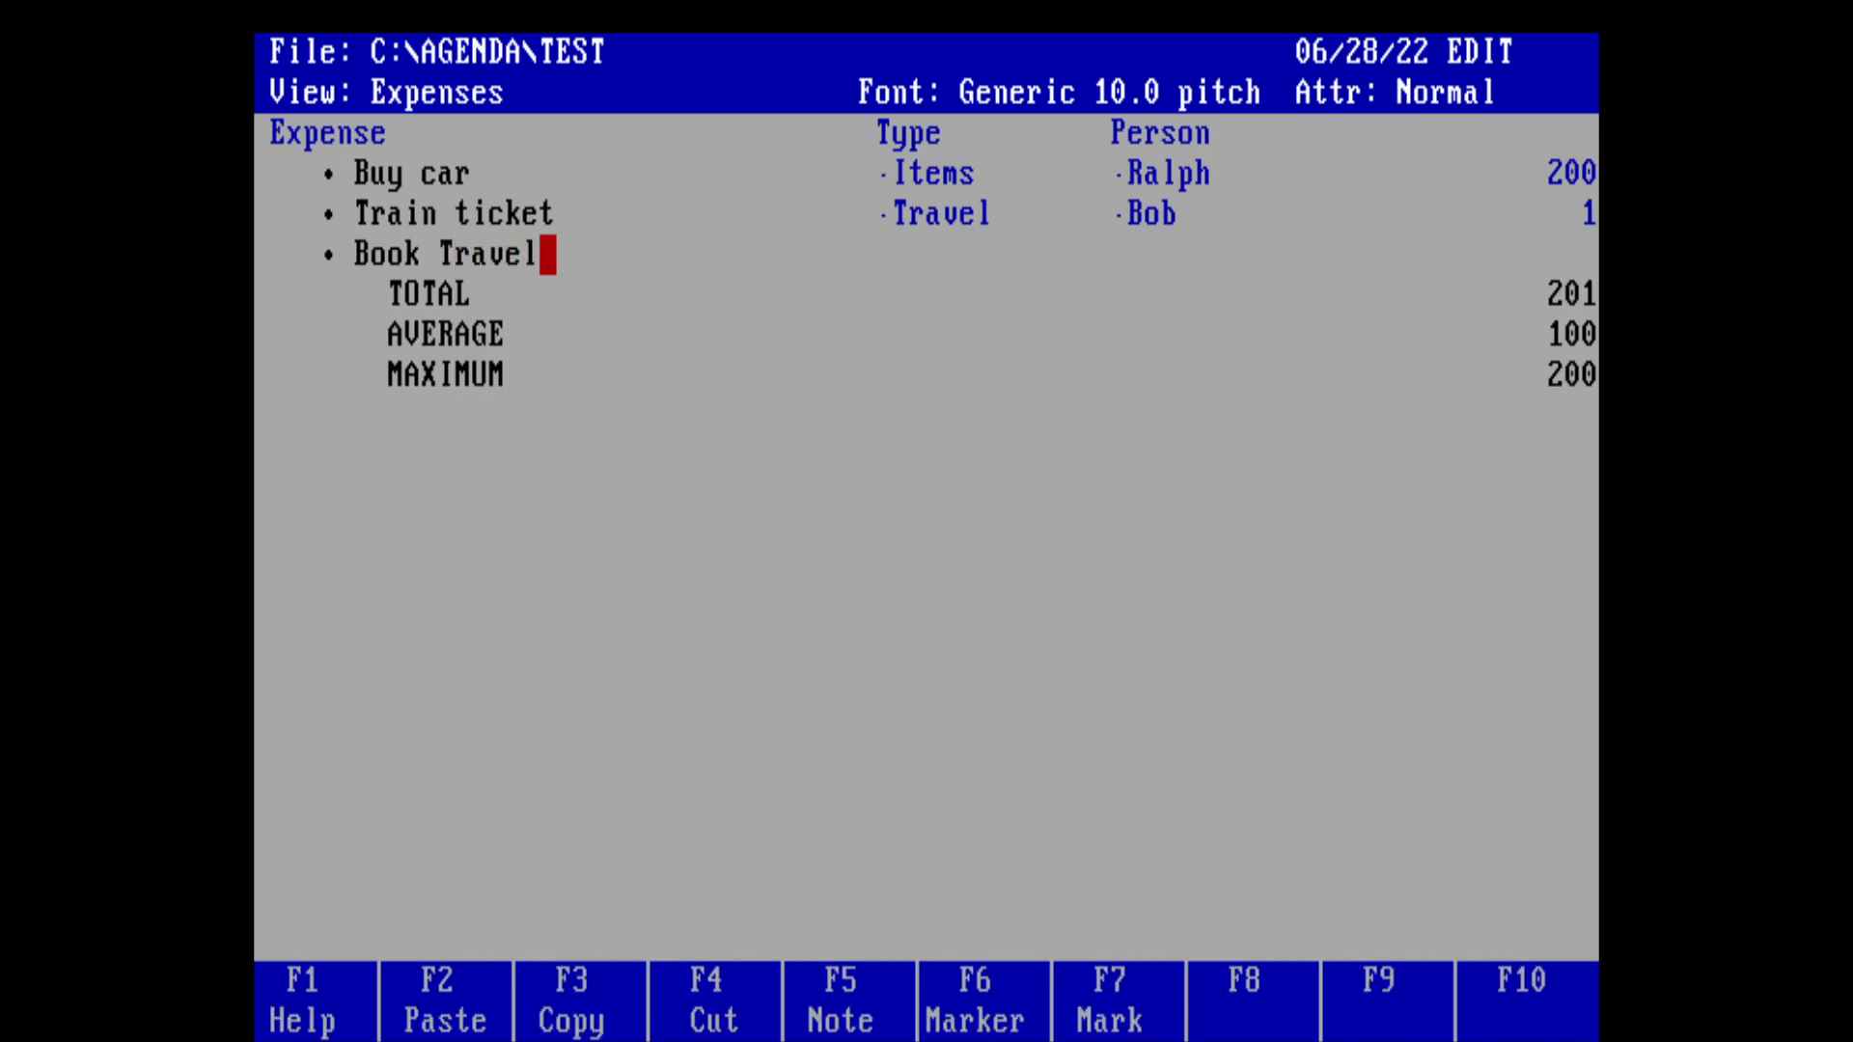
{"action": "type", "text": "to "}
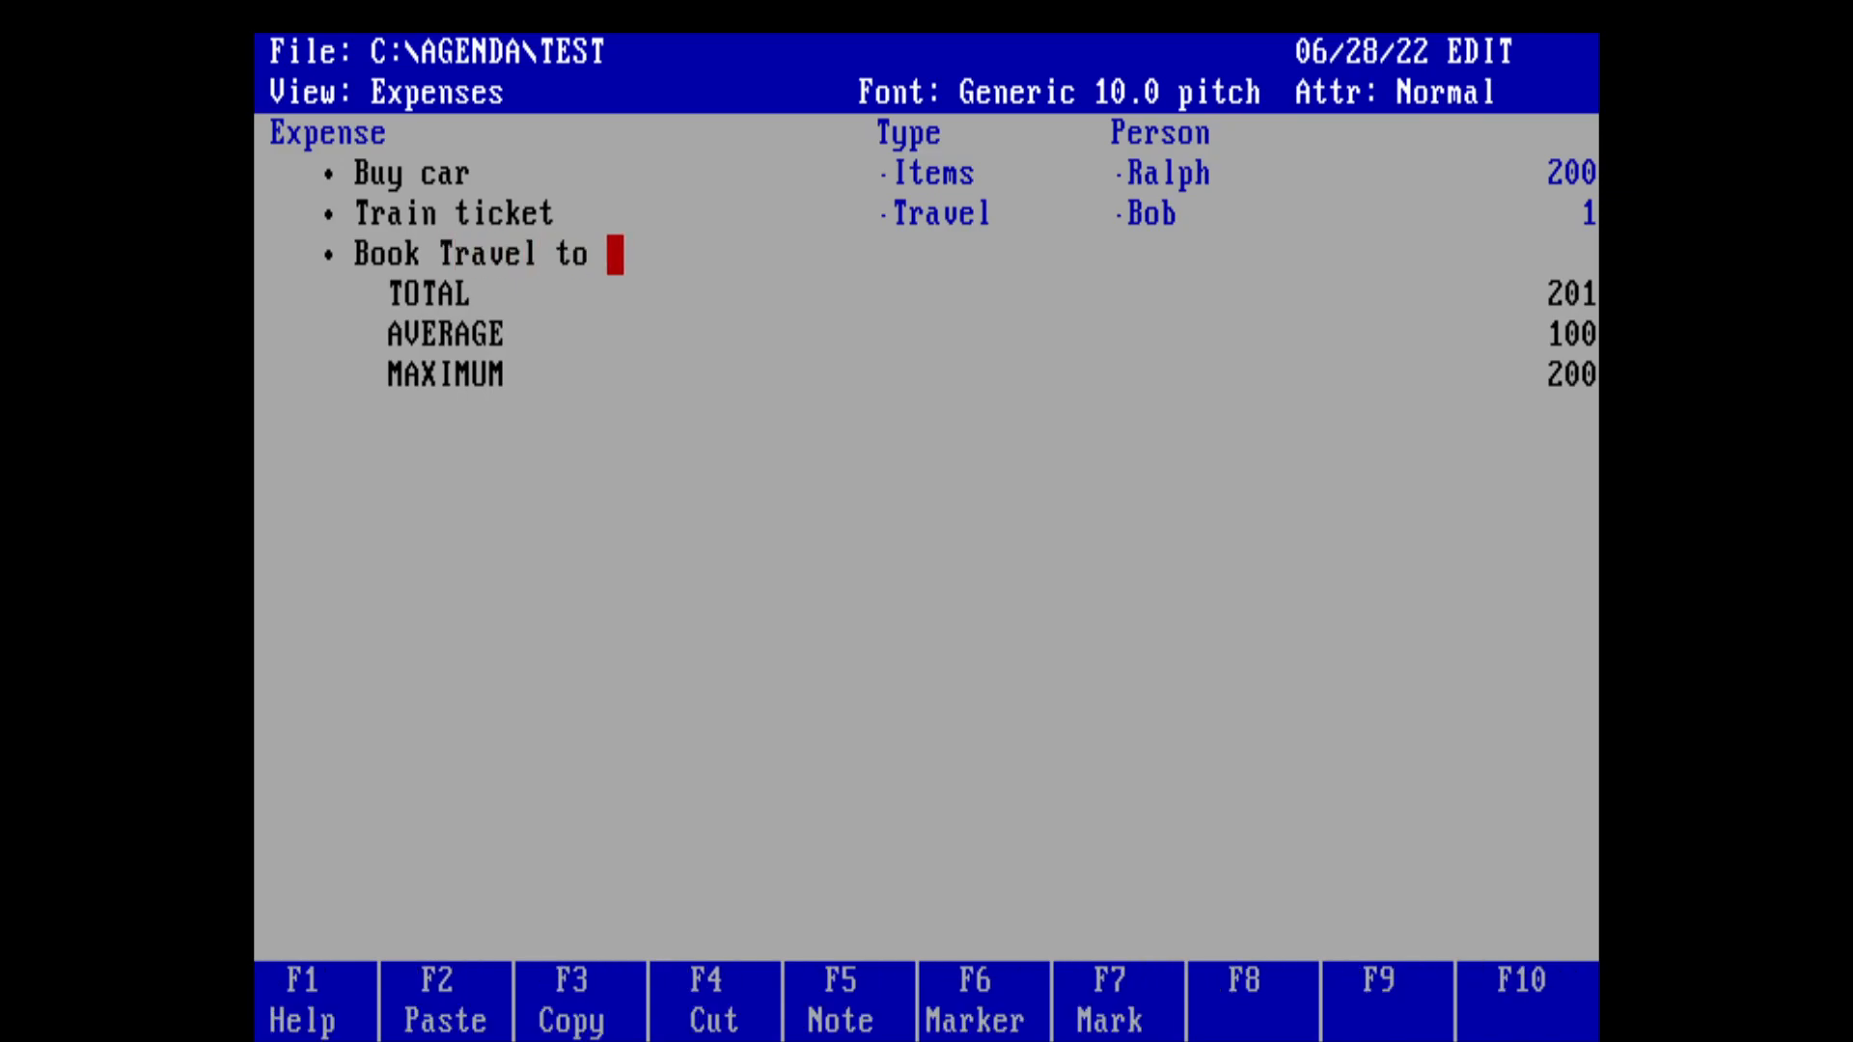
{"action": "type", "text": "Birmingham"}
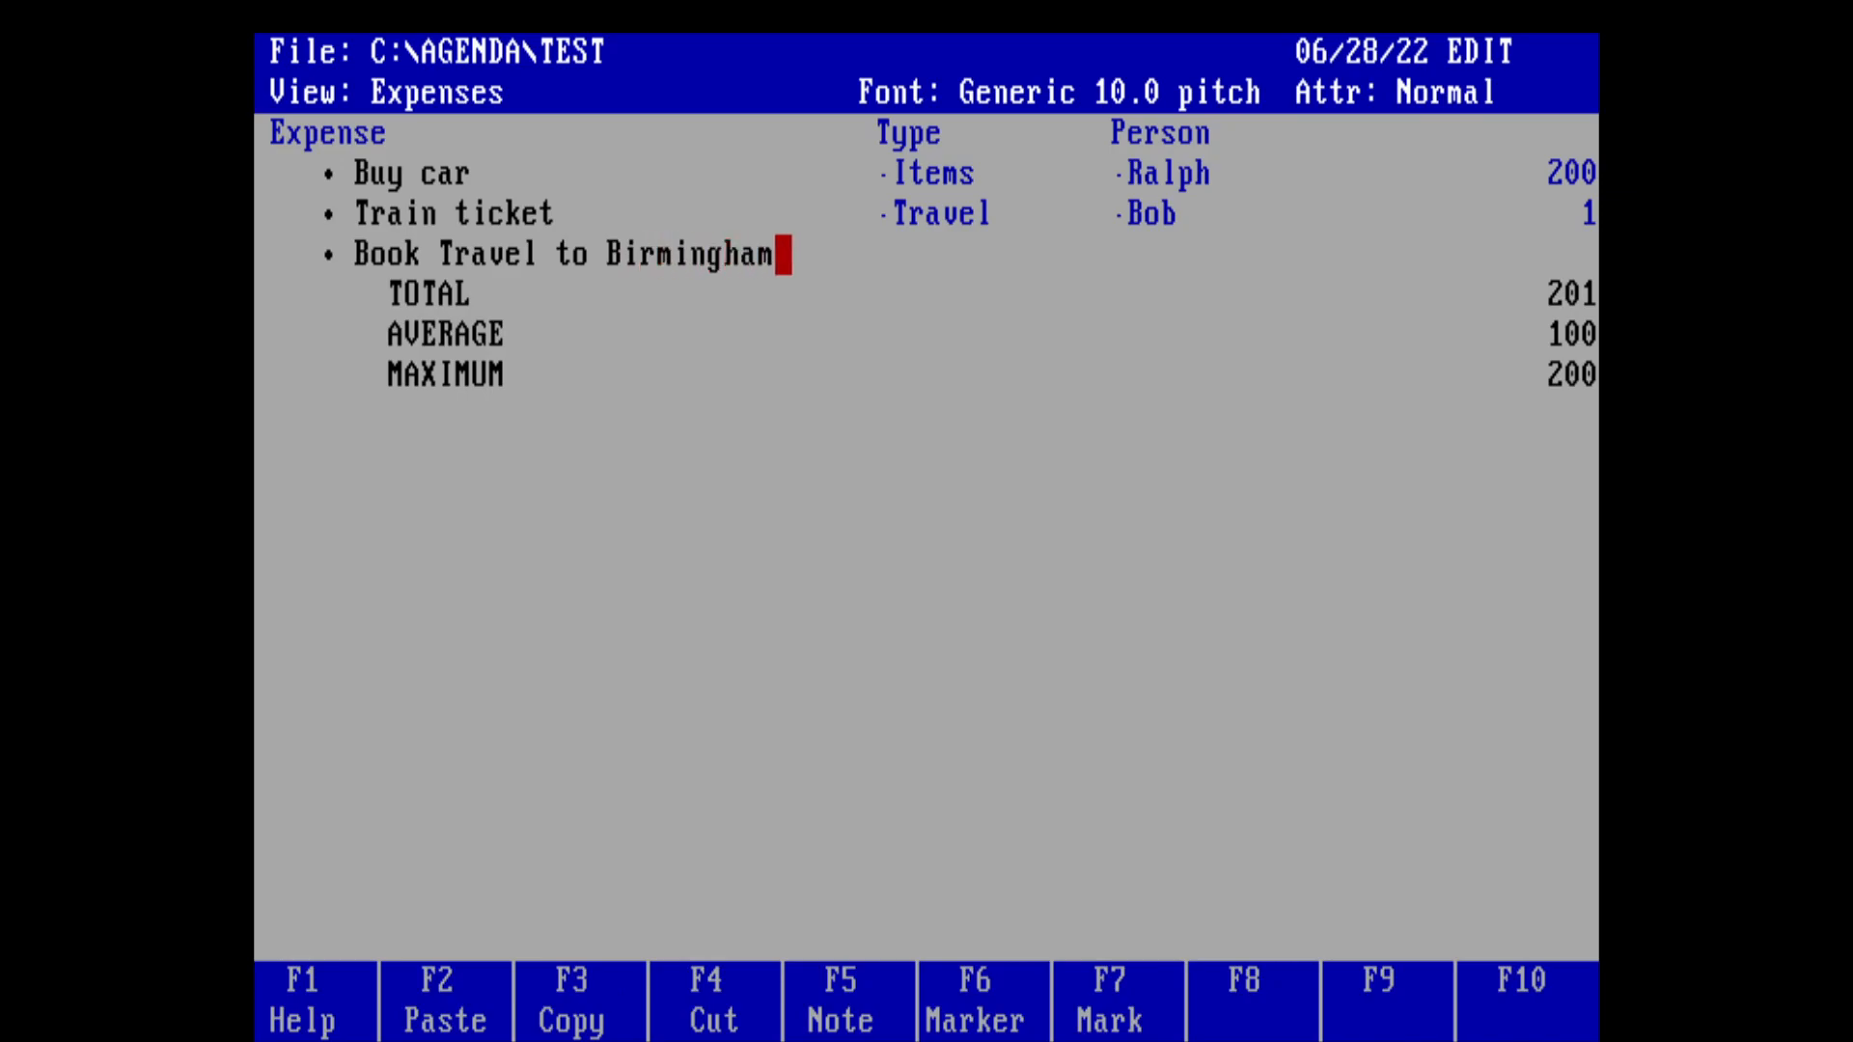
{"action": "key", "text": "Return"}
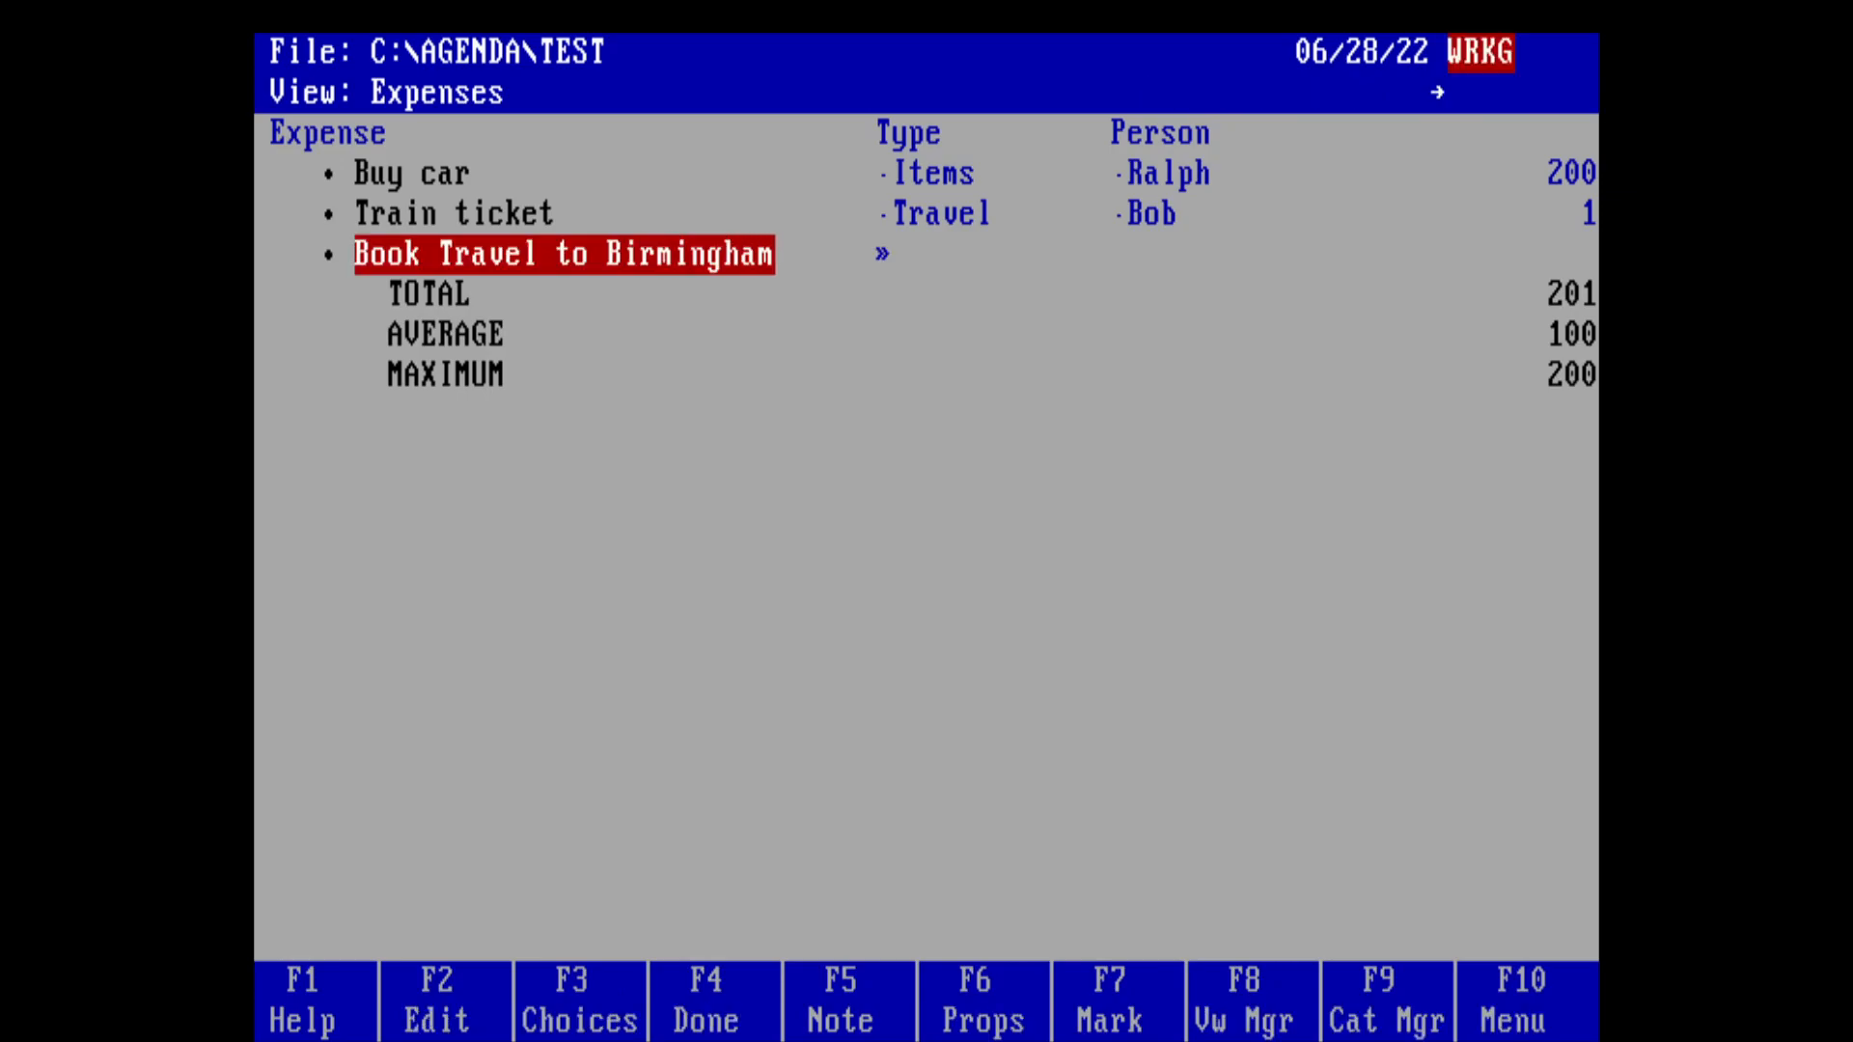
Step: Check the Type and Person entries of the "Book Travel to Birmingham" item
{"action": "key", "text": "Right"}
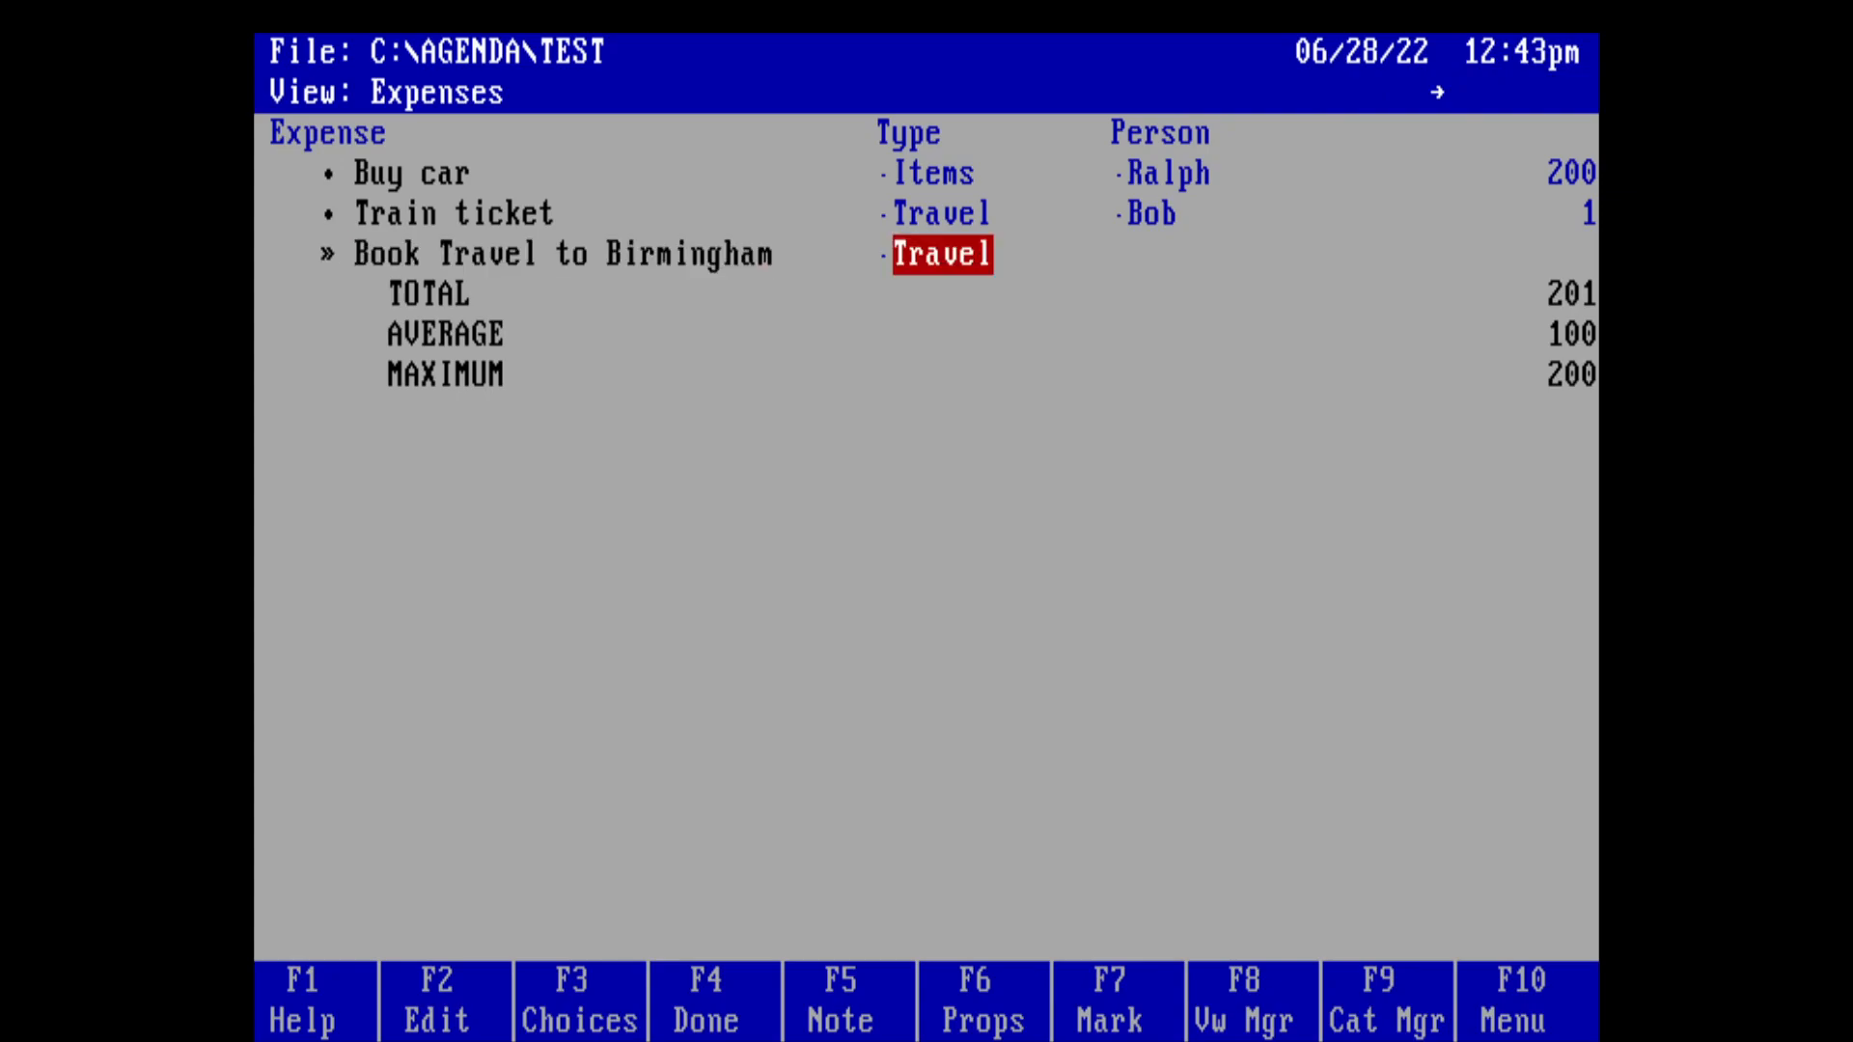
{"action": "key", "text": "Right"}
{"action": "key", "text": "Left"}
{"action": "key", "text": "Right"}
{"action": "key", "text": "Left"}
{"action": "key", "text": "Right"}
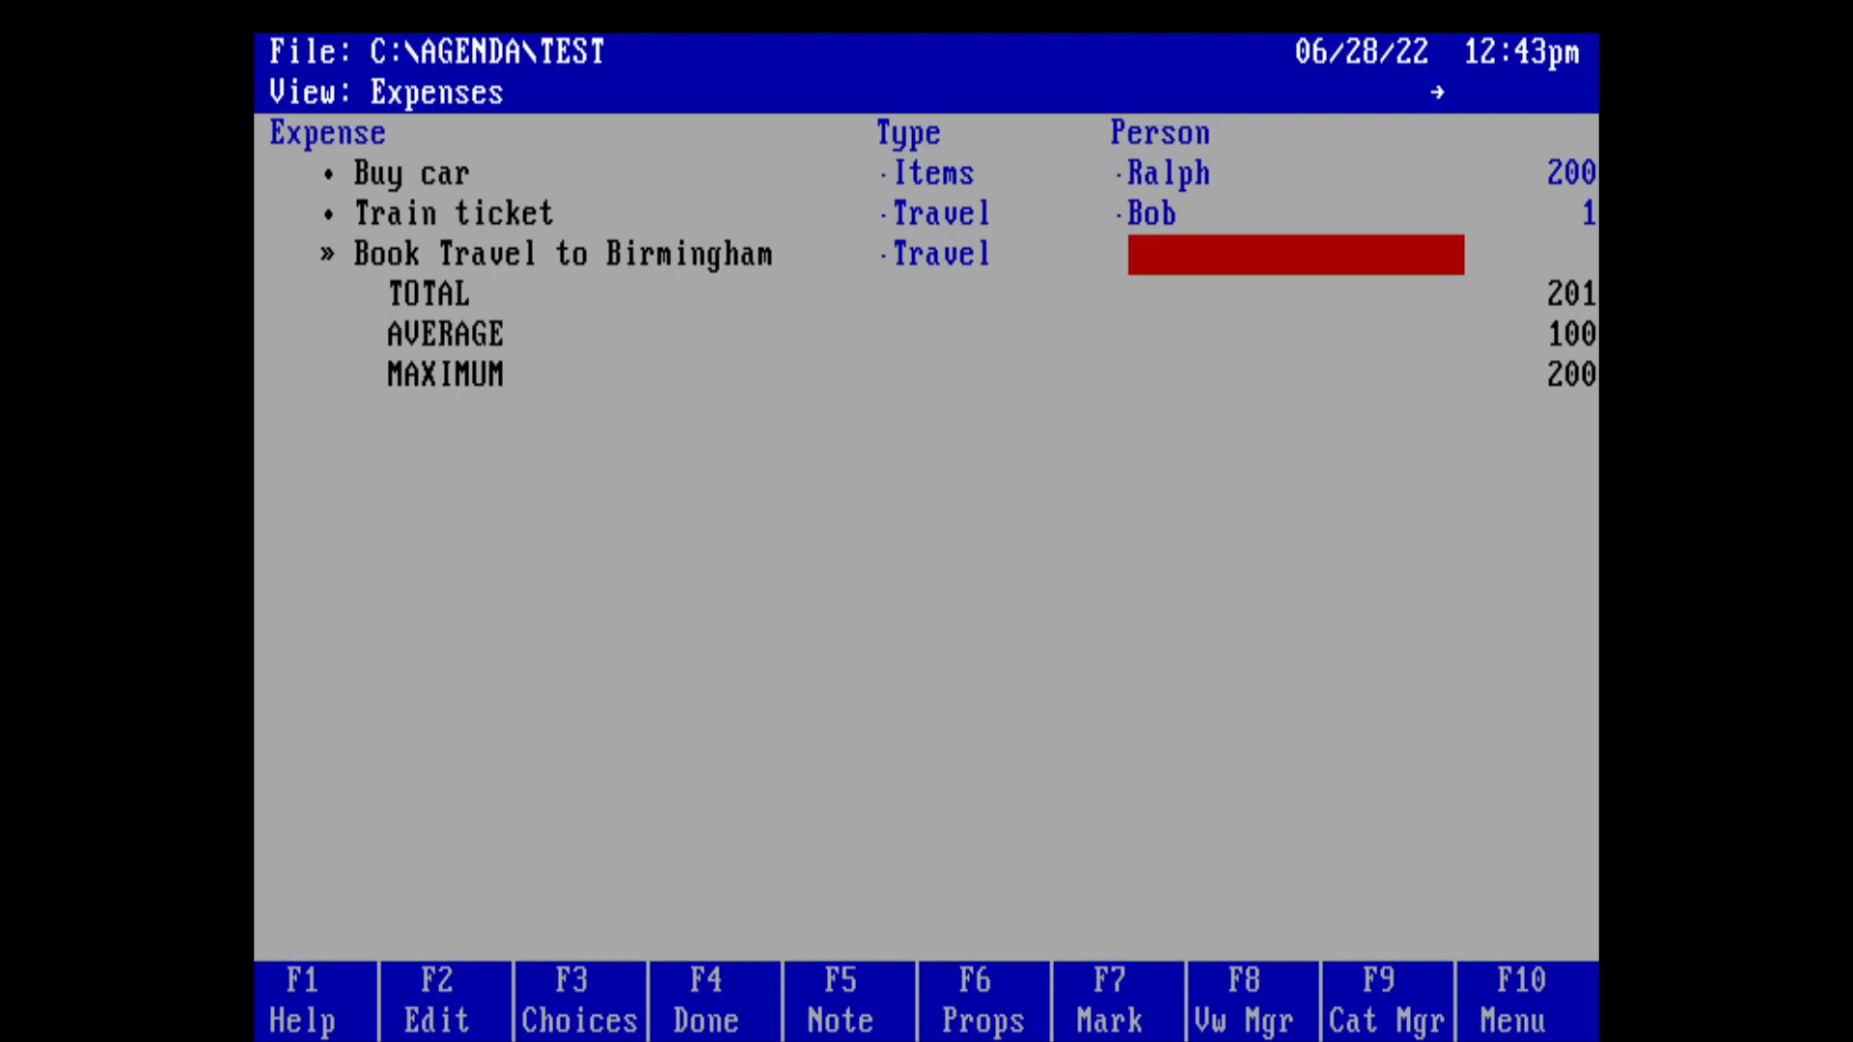
{"action": "key", "text": "Left"}
{"action": "key", "text": "Left"}
{"action": "key", "text": "Right"}
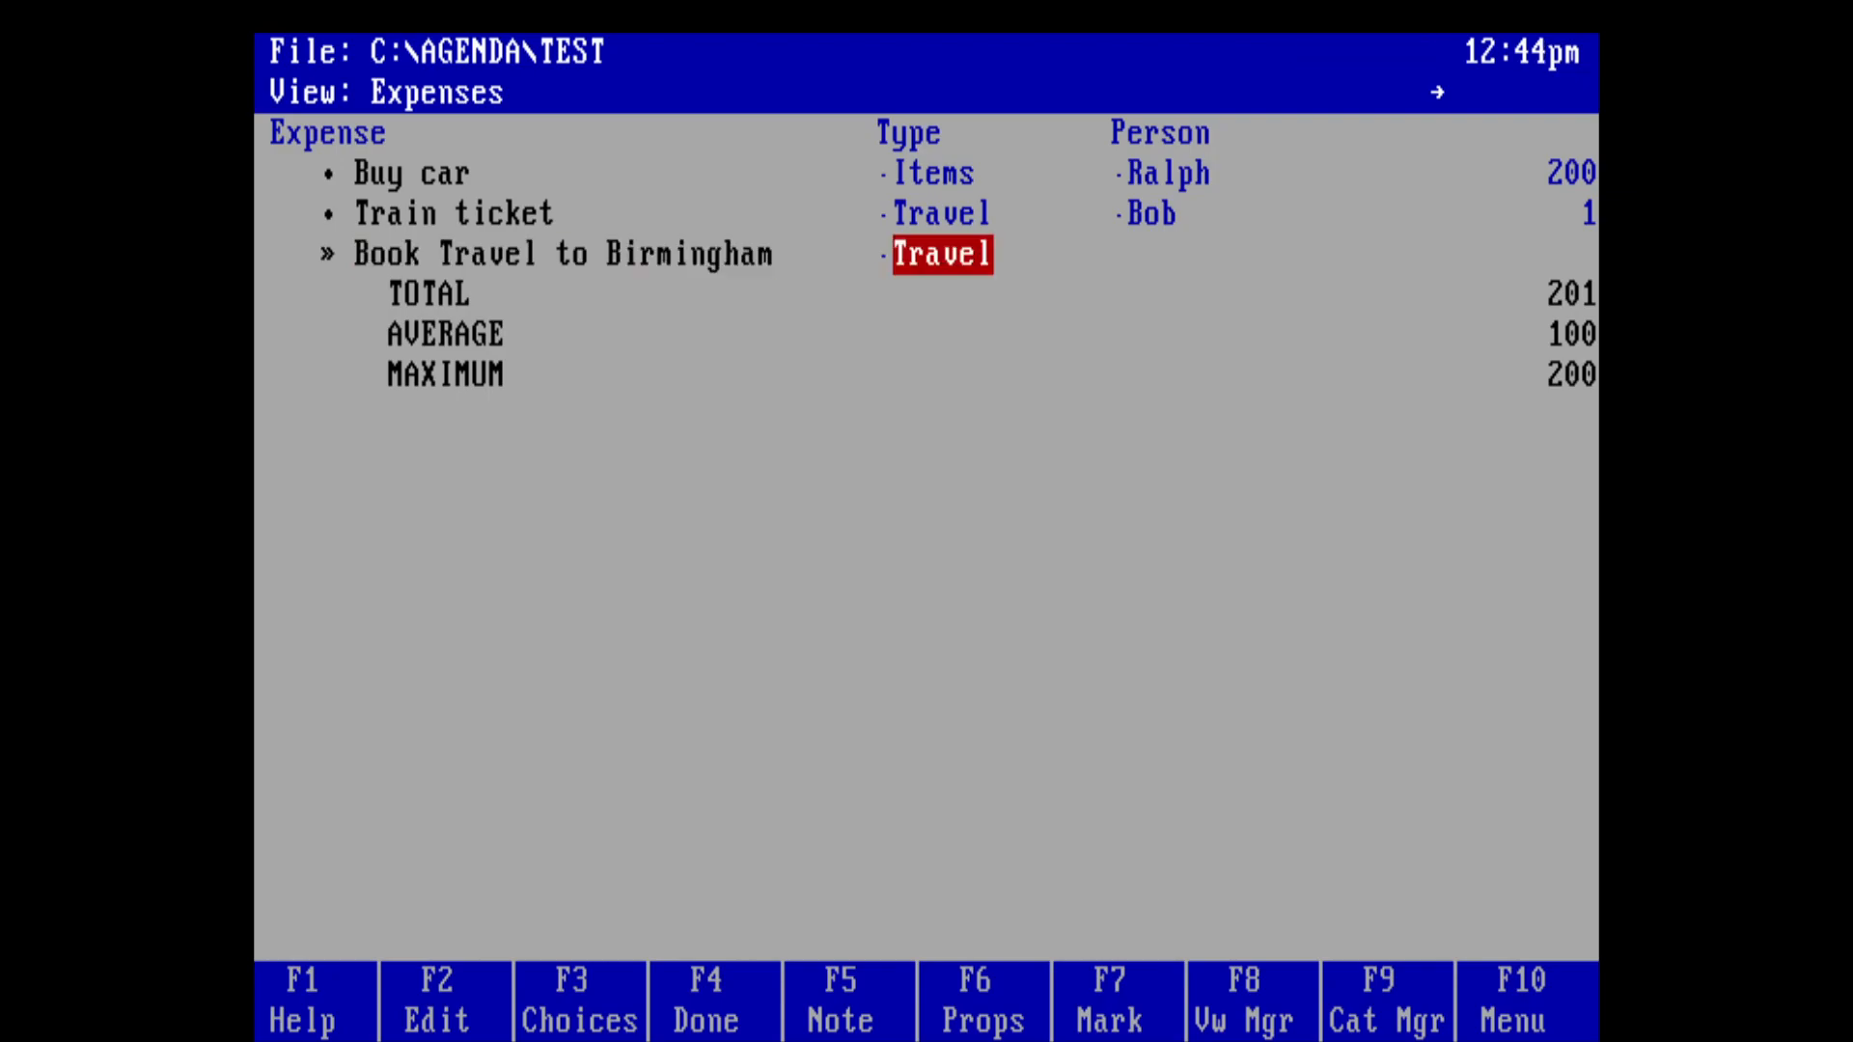
{"action": "key", "text": "Right"}
Step: Add an expense item reading "Book Travel to Southampton for" plus the traveller's first name below the Birmingham item
{"action": "key", "text": "Left"}
{"action": "key", "text": "Left"}
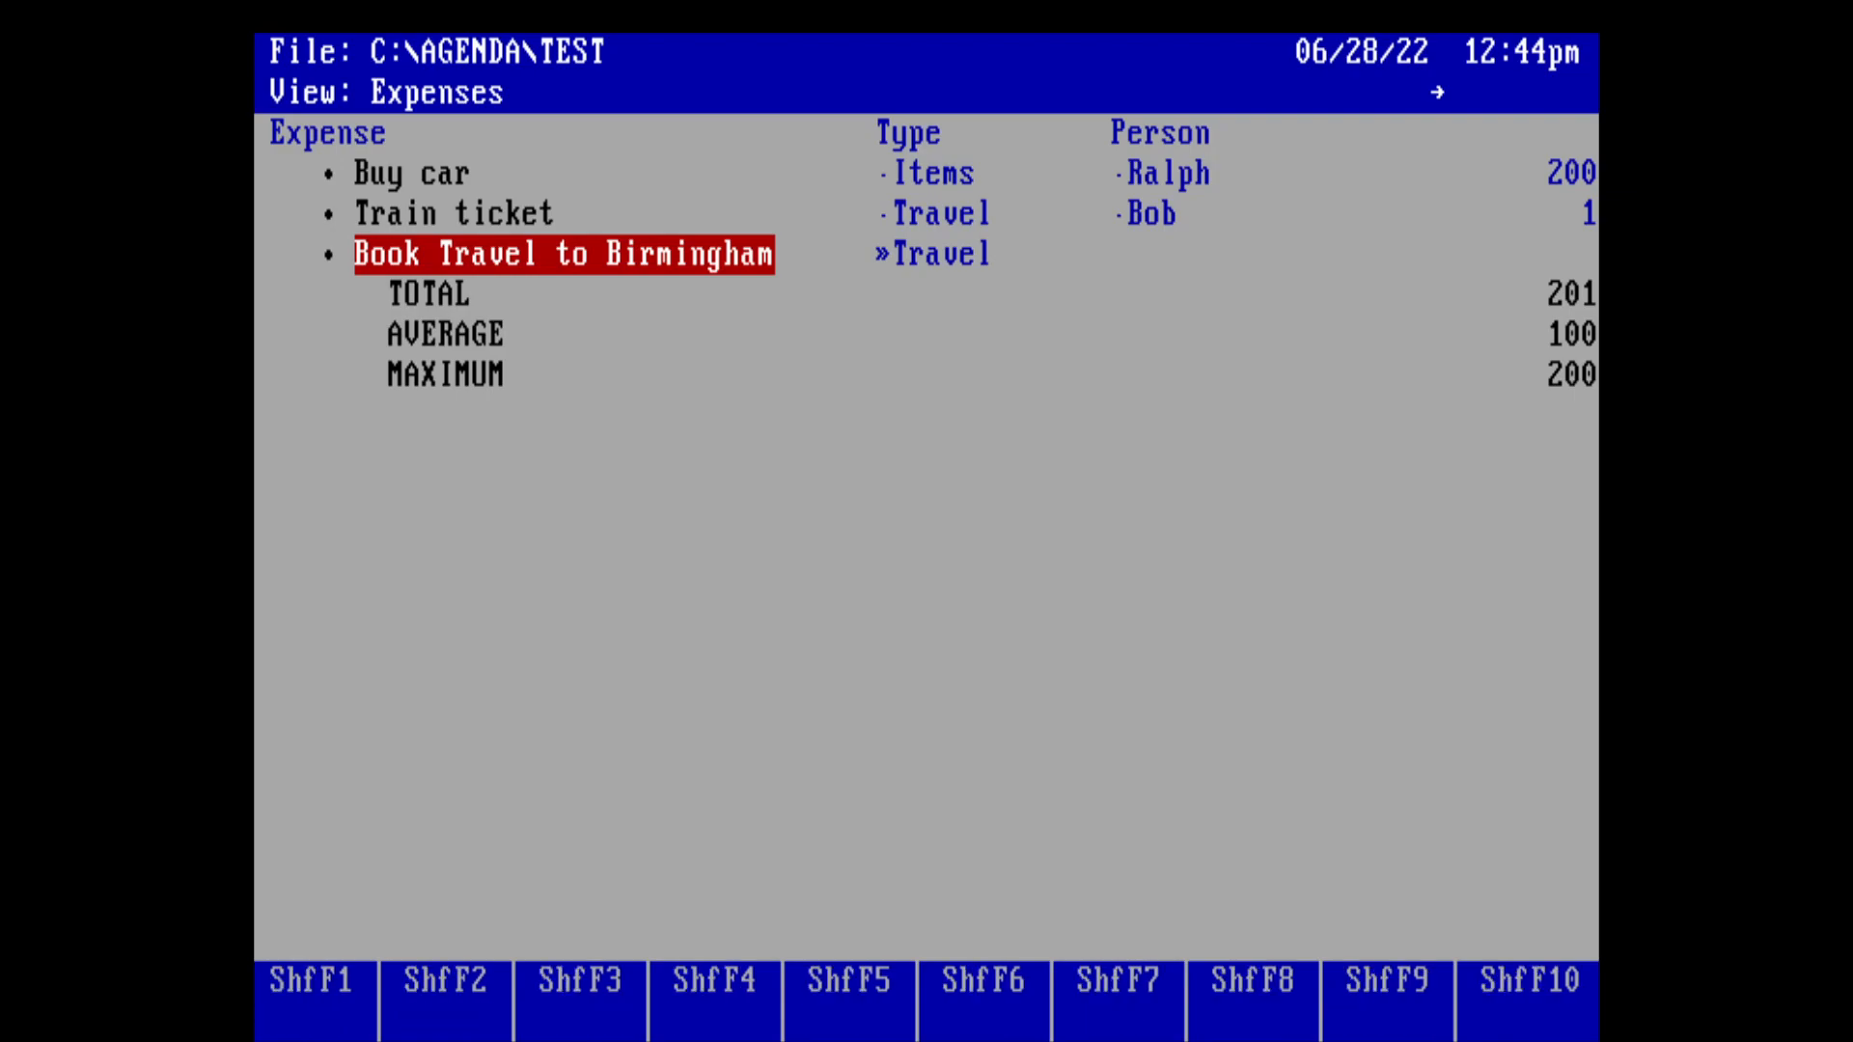
{"action": "type", "text": "Book T"}
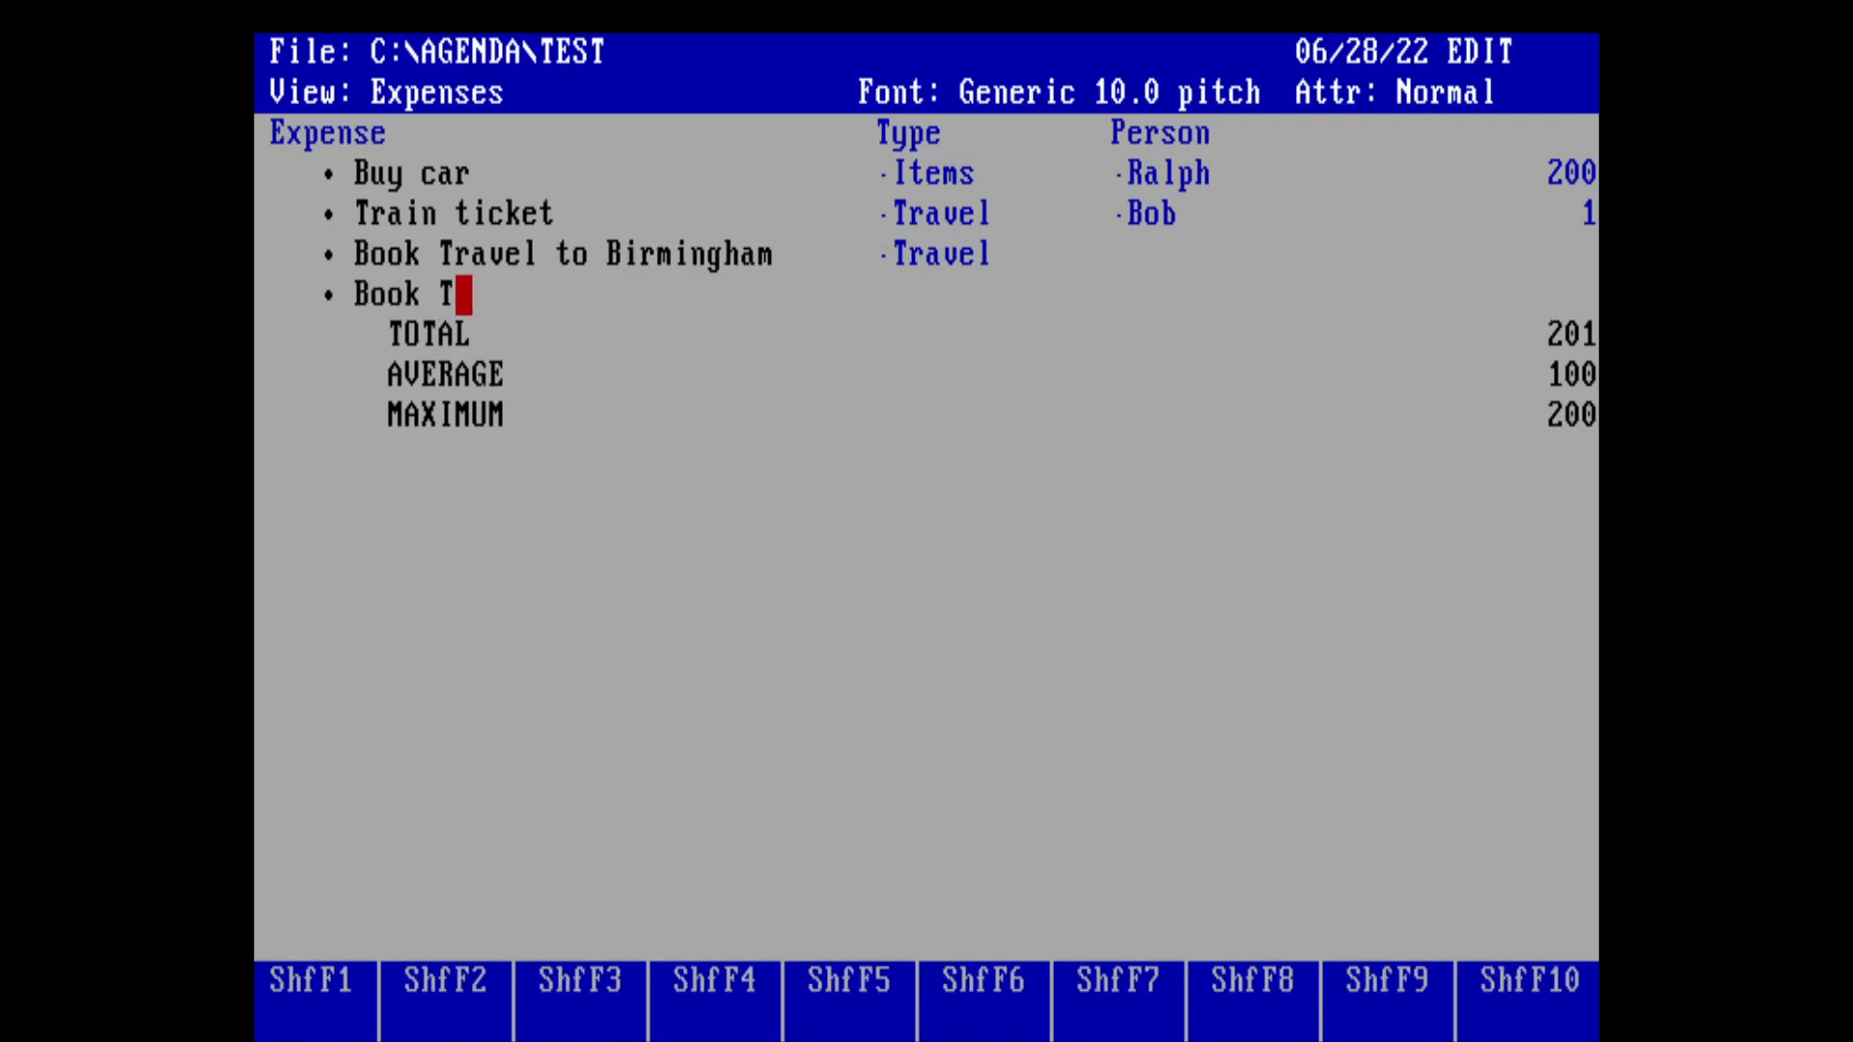
{"action": "type", "text": "ravel to Southham"}
{"action": "key", "text": "BackSpace"}
{"action": "key", "text": "BackSpace"}
{"action": "key", "text": "BackSpace"}
{"action": "type", "text": "a"}
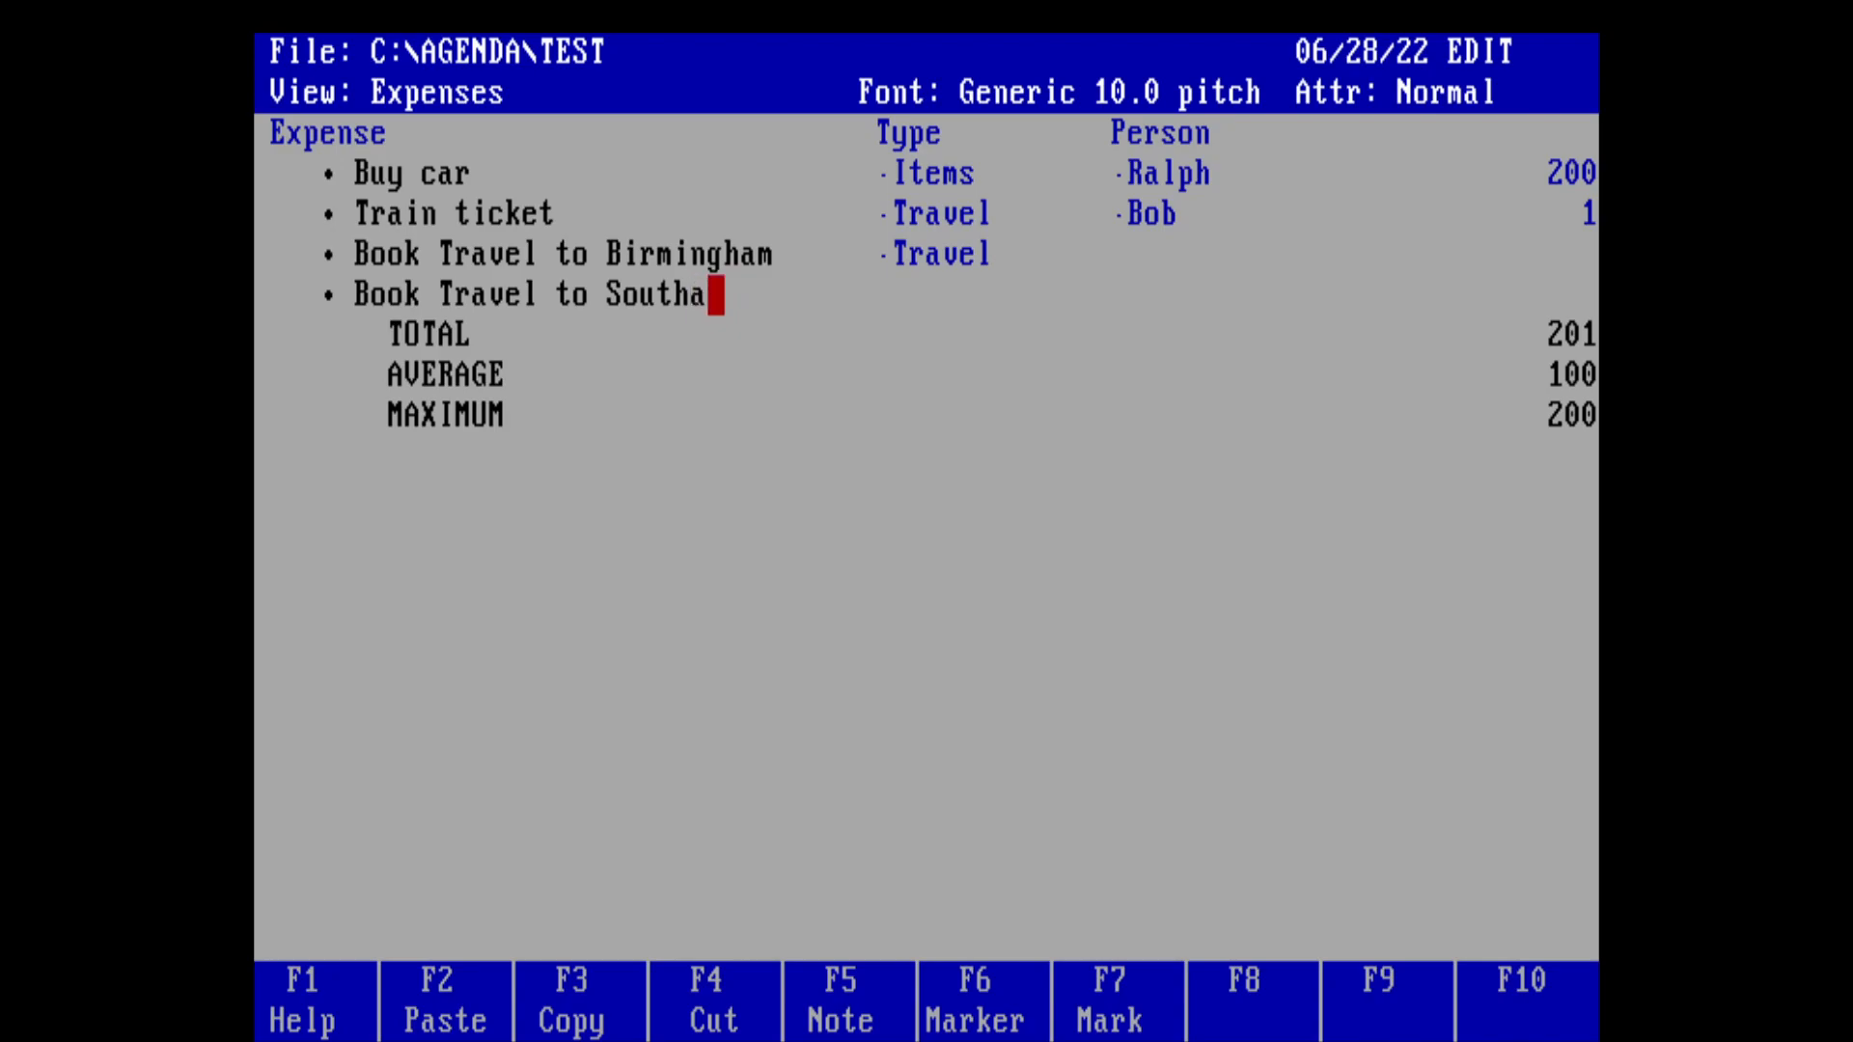
{"action": "type", "text": "mpton for "}
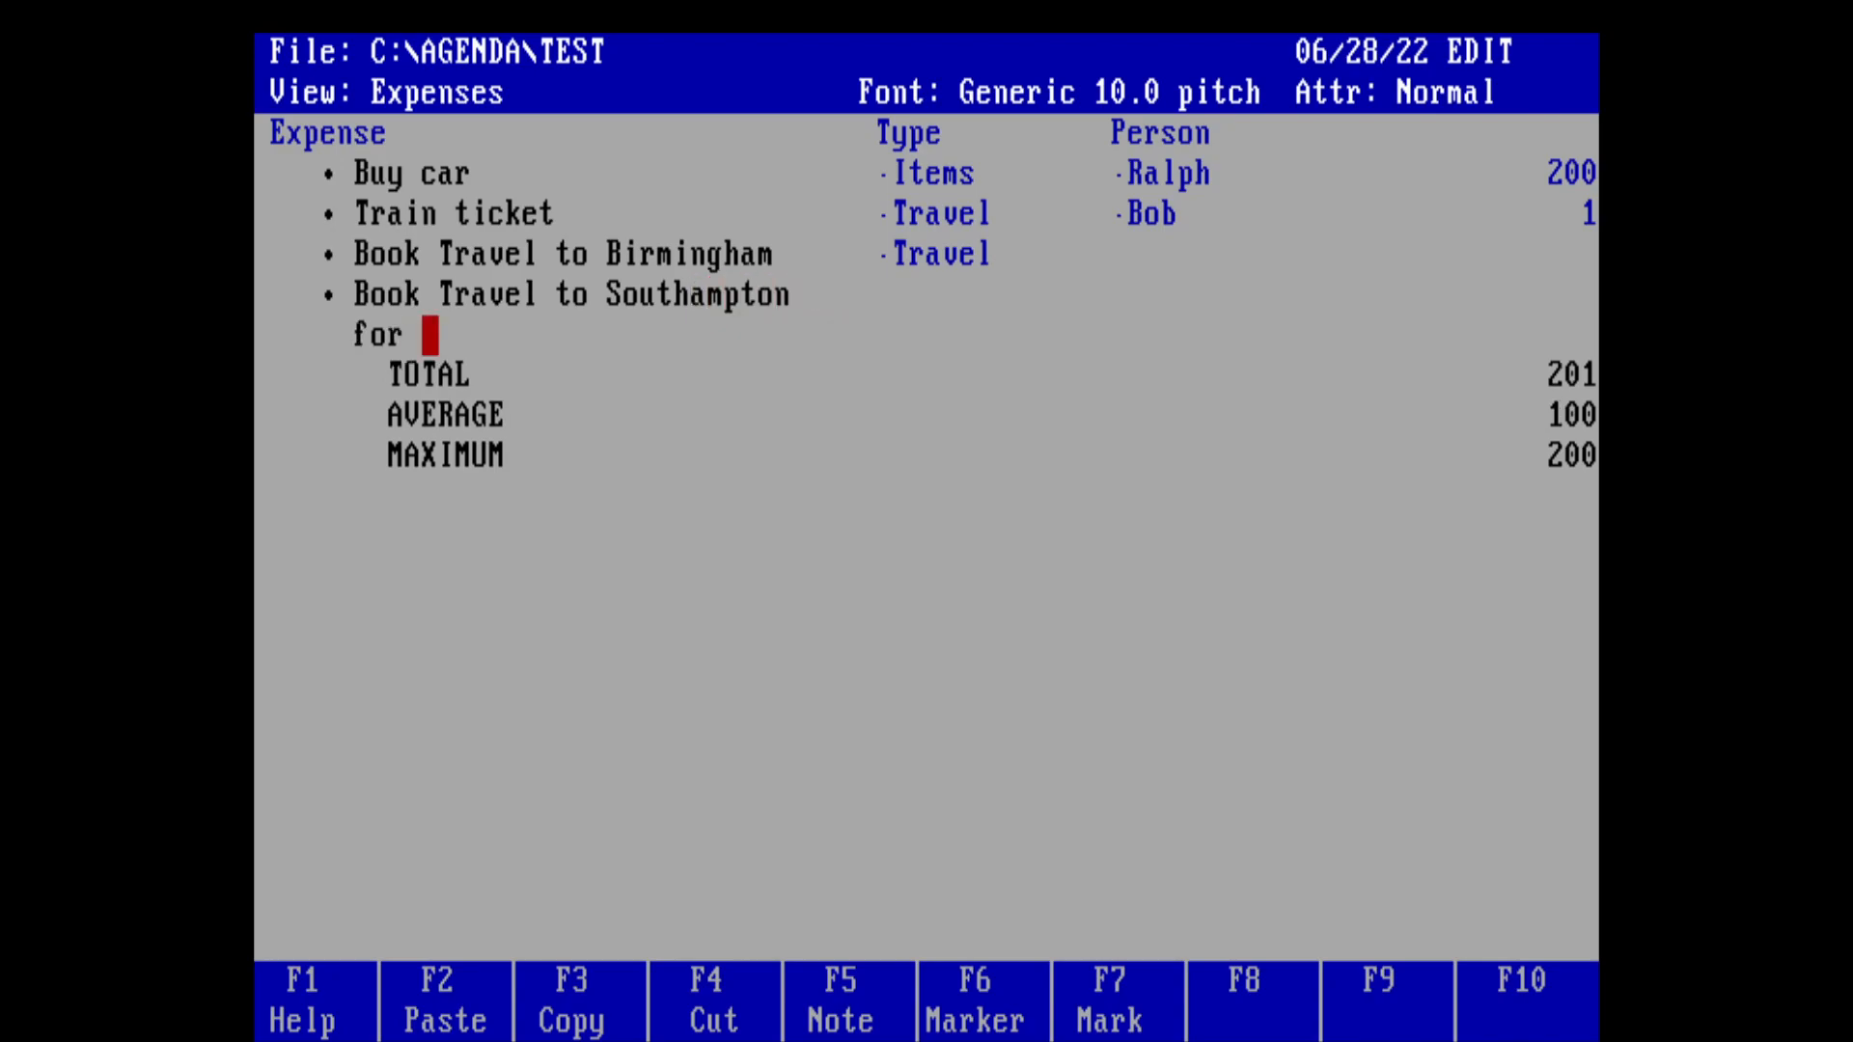
{"action": "type", "text": "Ralph"}
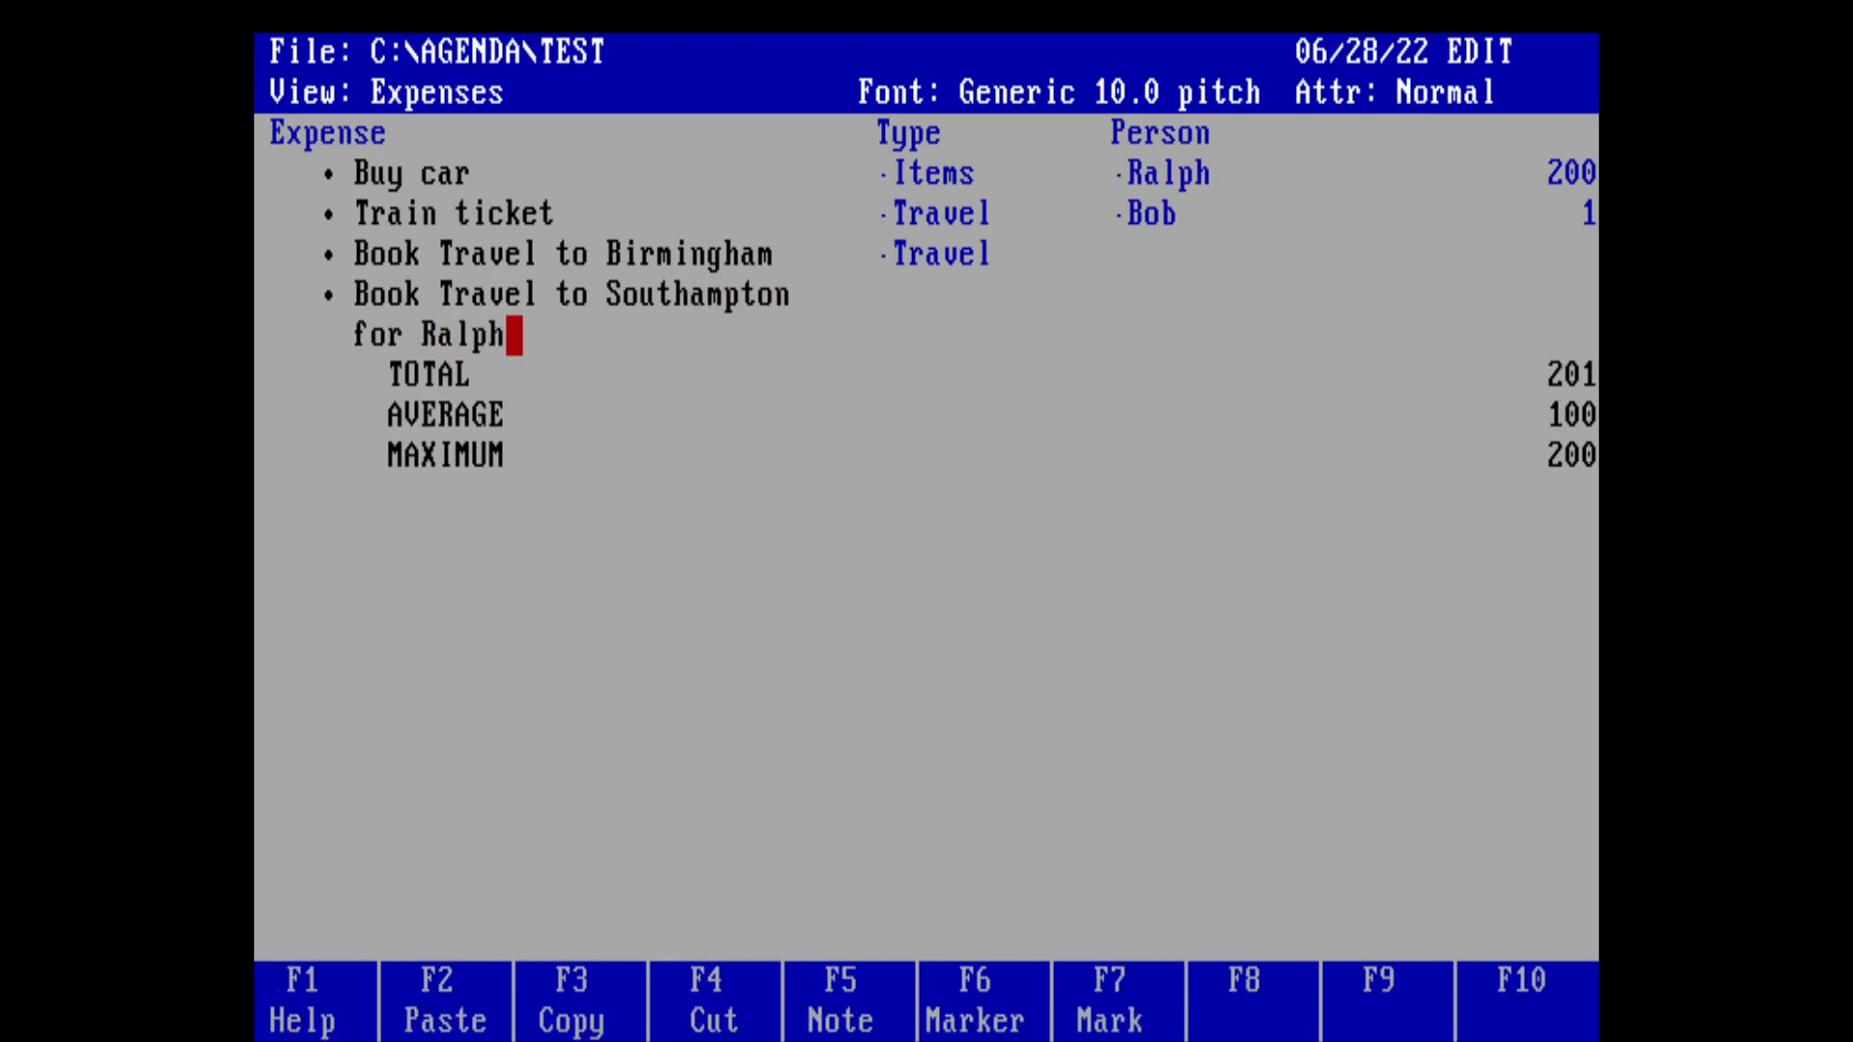
{"action": "key", "text": "Return"}
Step: Check the Type and Person entries of the Southampton travel item
{"action": "key", "text": "Right"}
{"action": "key", "text": "Right"}
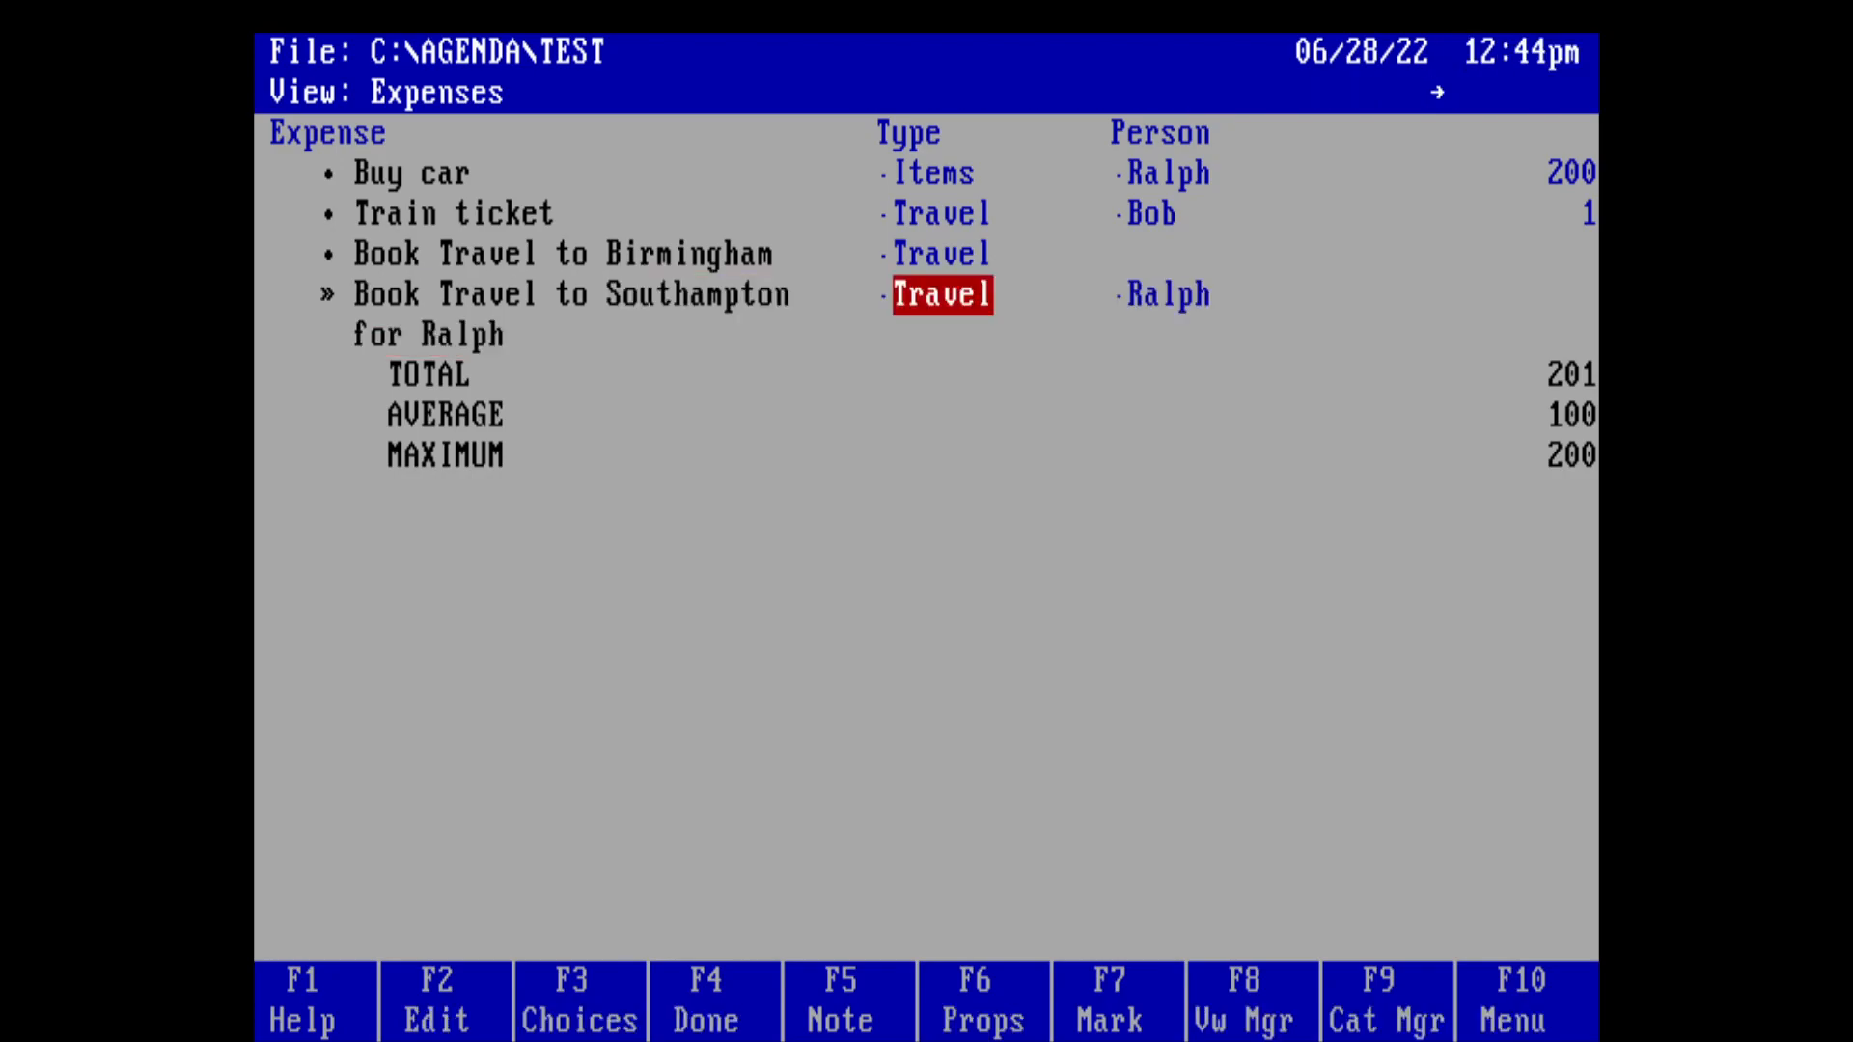
{"action": "key", "text": "Left"}
{"action": "key", "text": "Right"}
{"action": "key", "text": "Left"}
{"action": "key", "text": "Right"}
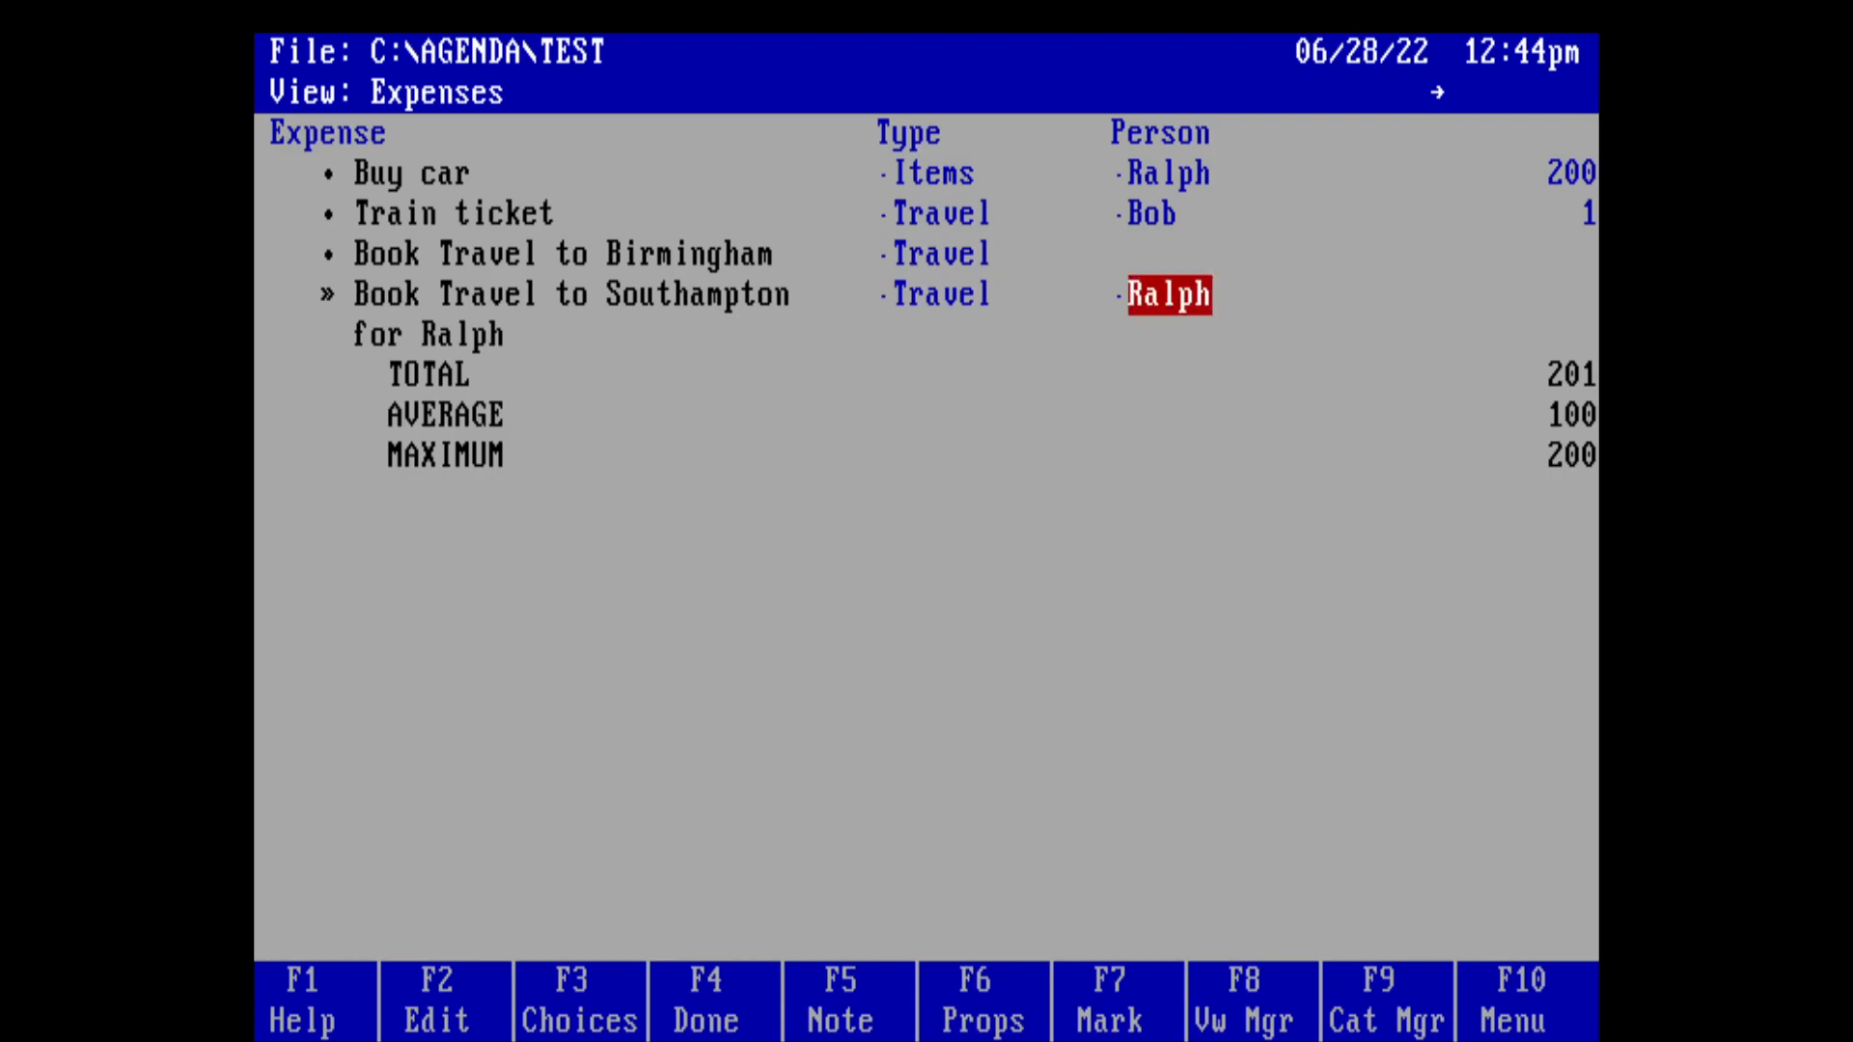
Step: Assign the train ticket traveller's first name as Person for "Book Travel to Birmingham" and set its Amount to 20
{"action": "key", "text": "Up"}
{"action": "type", "text": "Bob"}
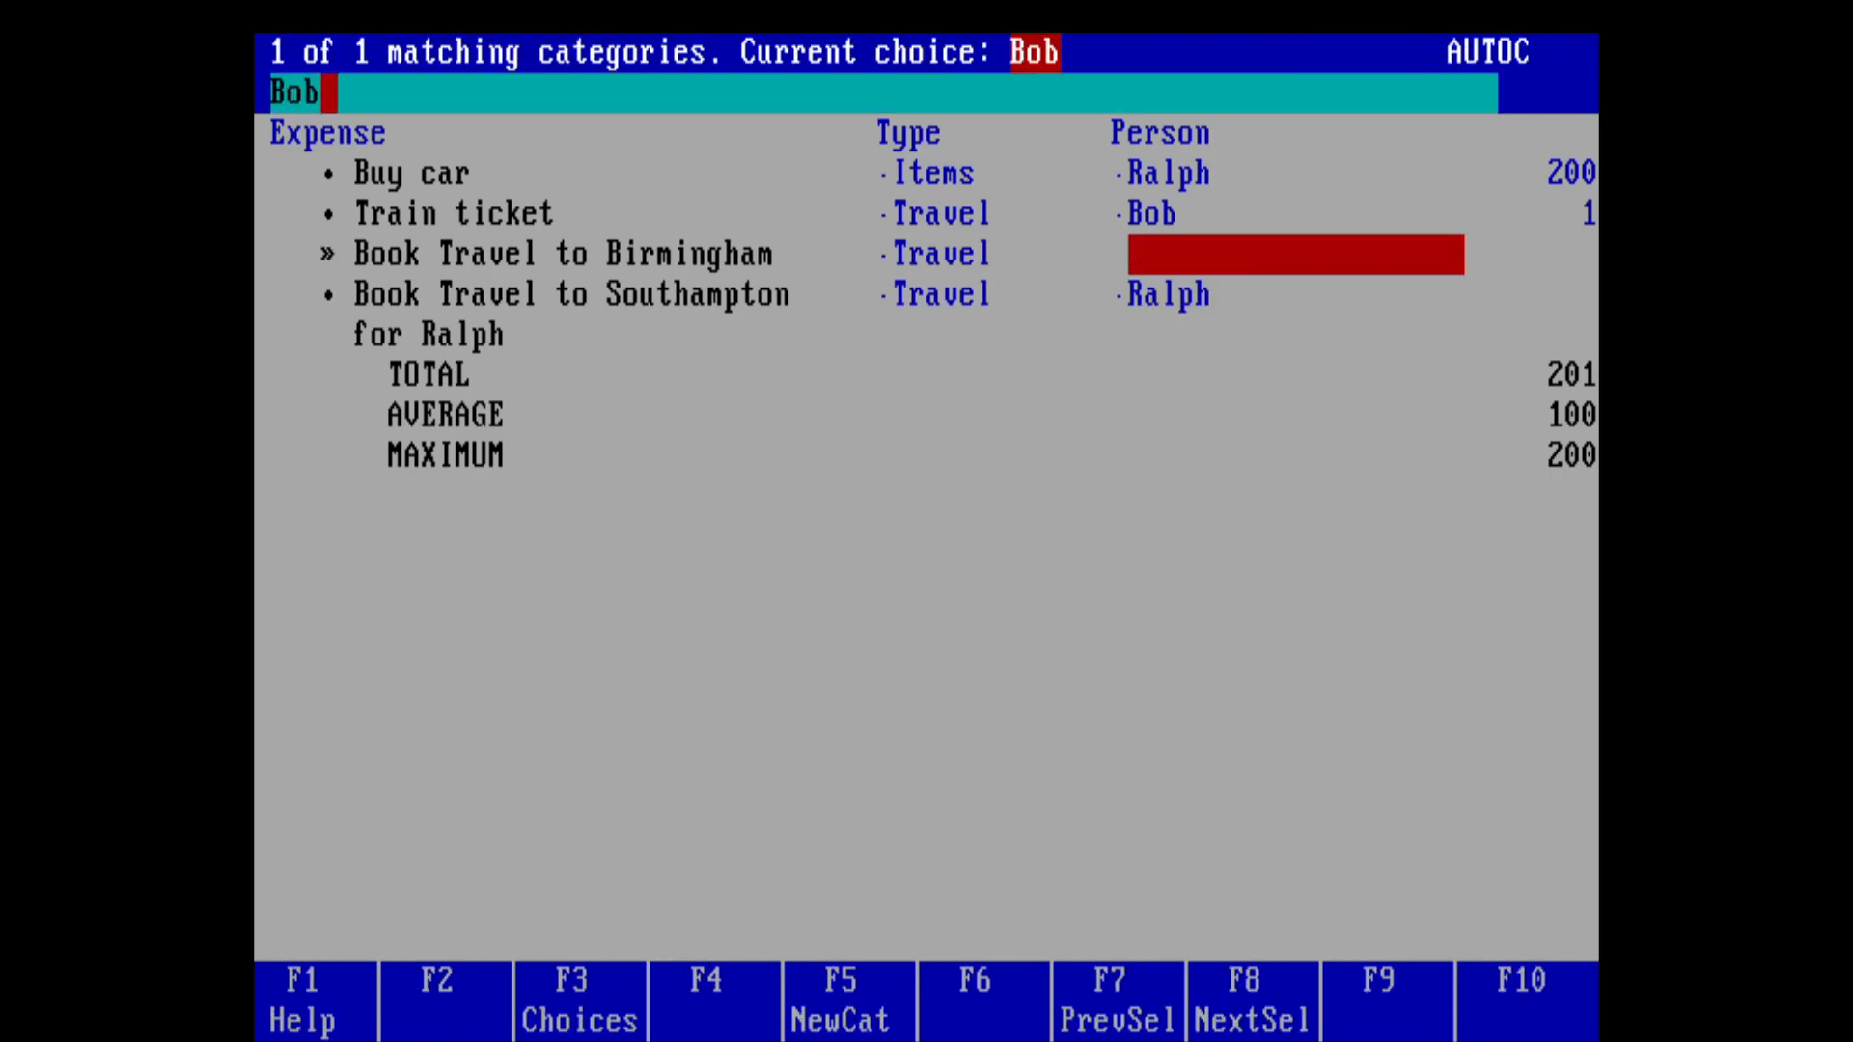
{"action": "key", "text": "Return"}
{"action": "key", "text": "Right"}
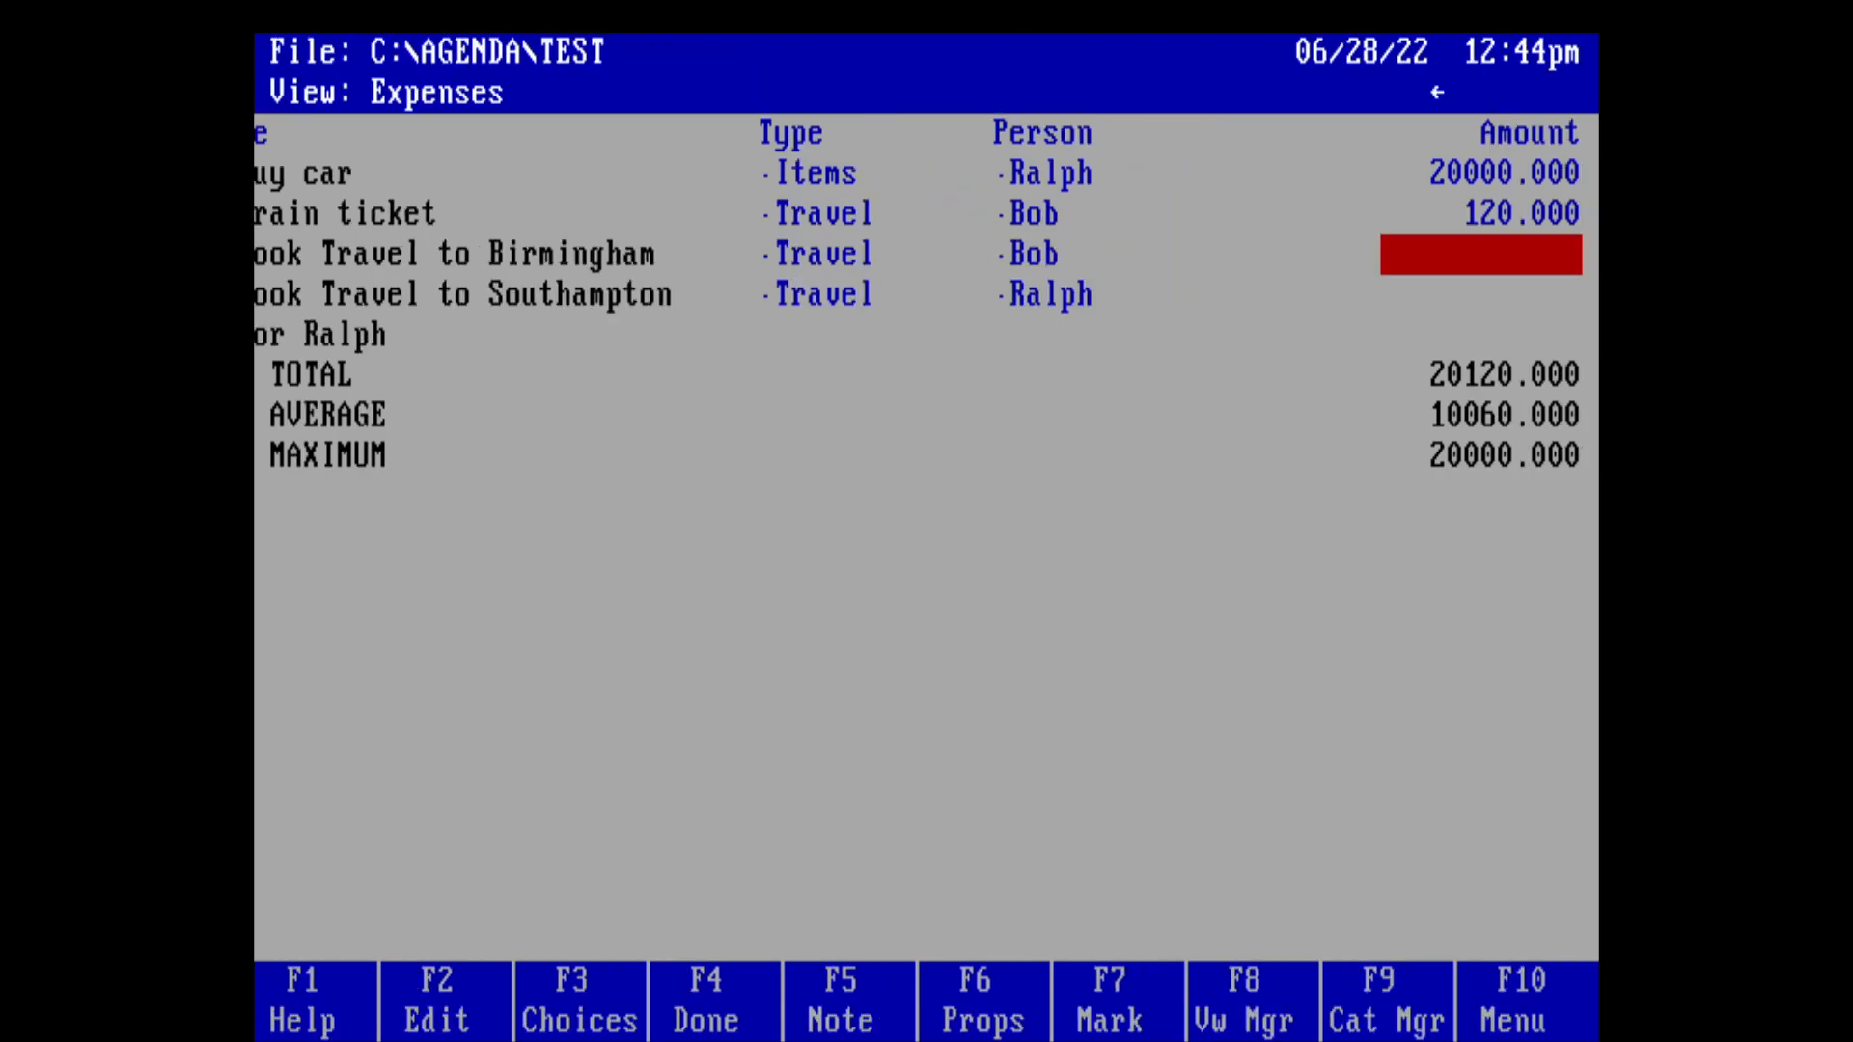
{"action": "type", "text": "20"}
{"action": "key", "text": "Return"}
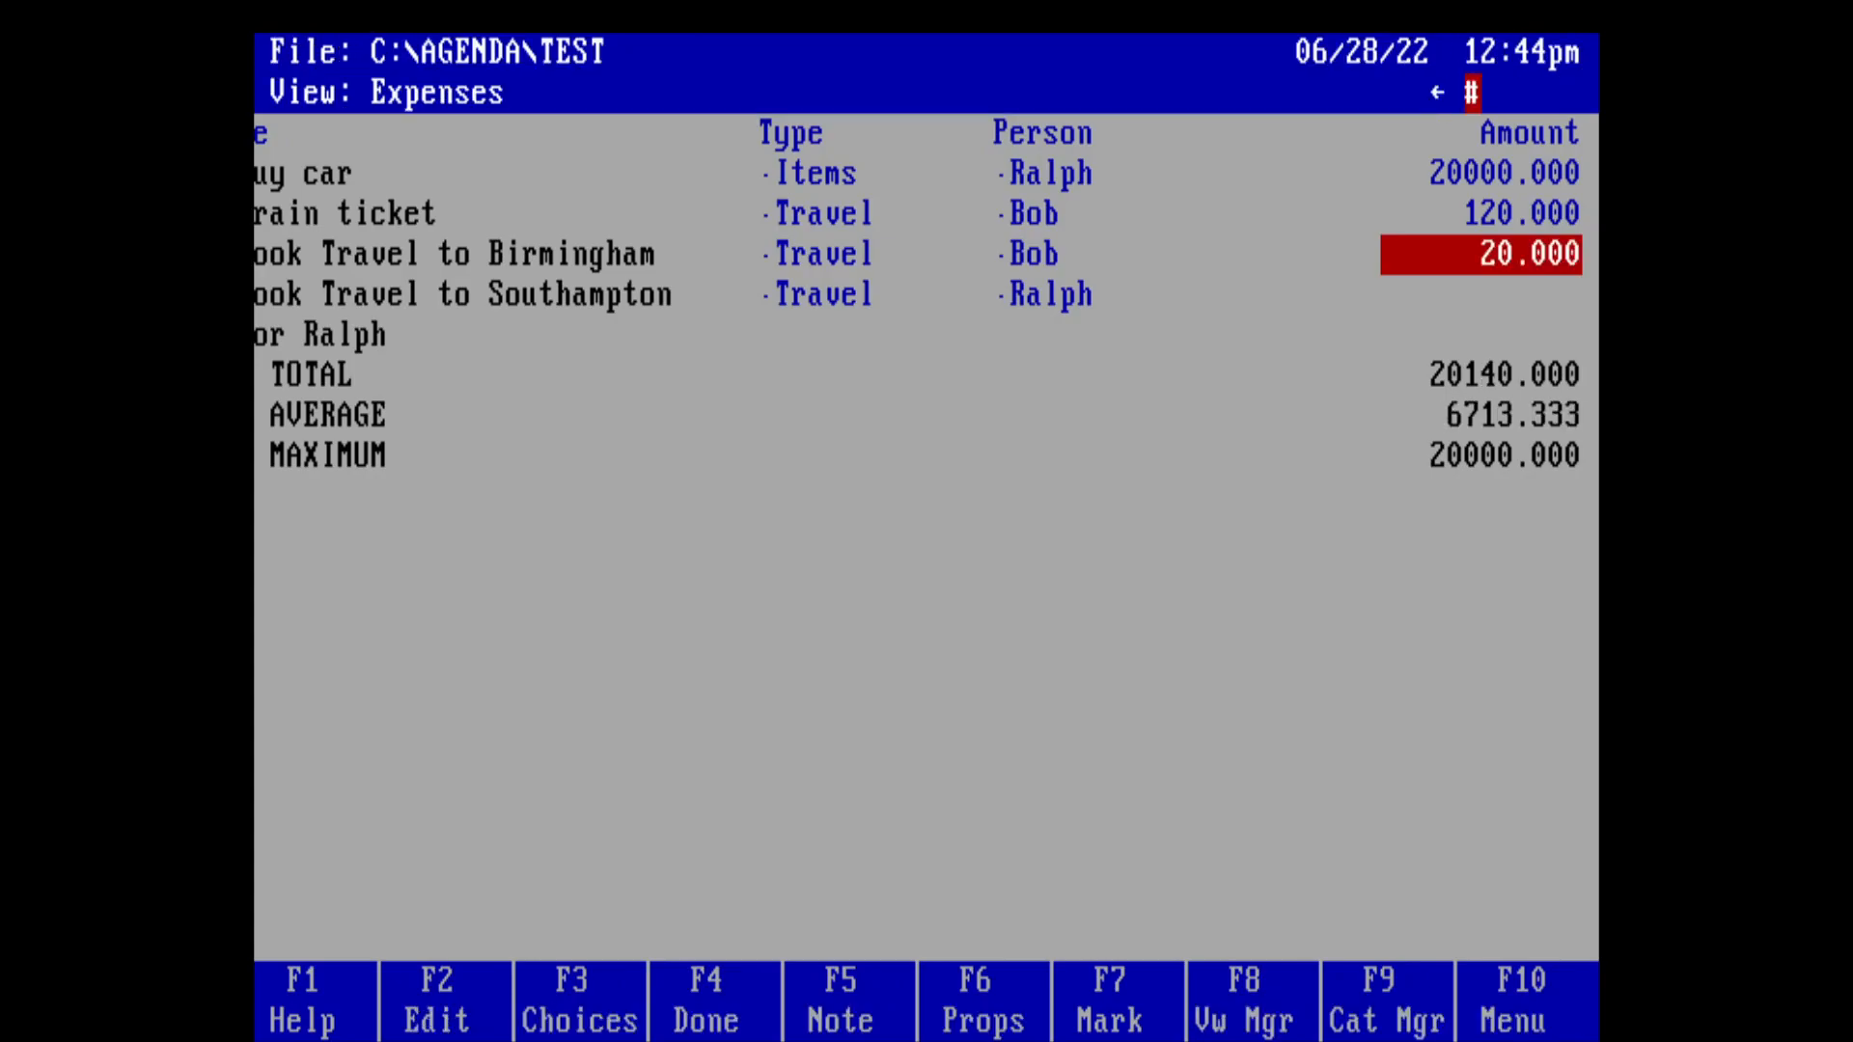
Step: Set the Amount of the Southampton travel item to 20
{"action": "key", "text": "Down"}
{"action": "type", "text": "20"}
{"action": "key", "text": "Return"}
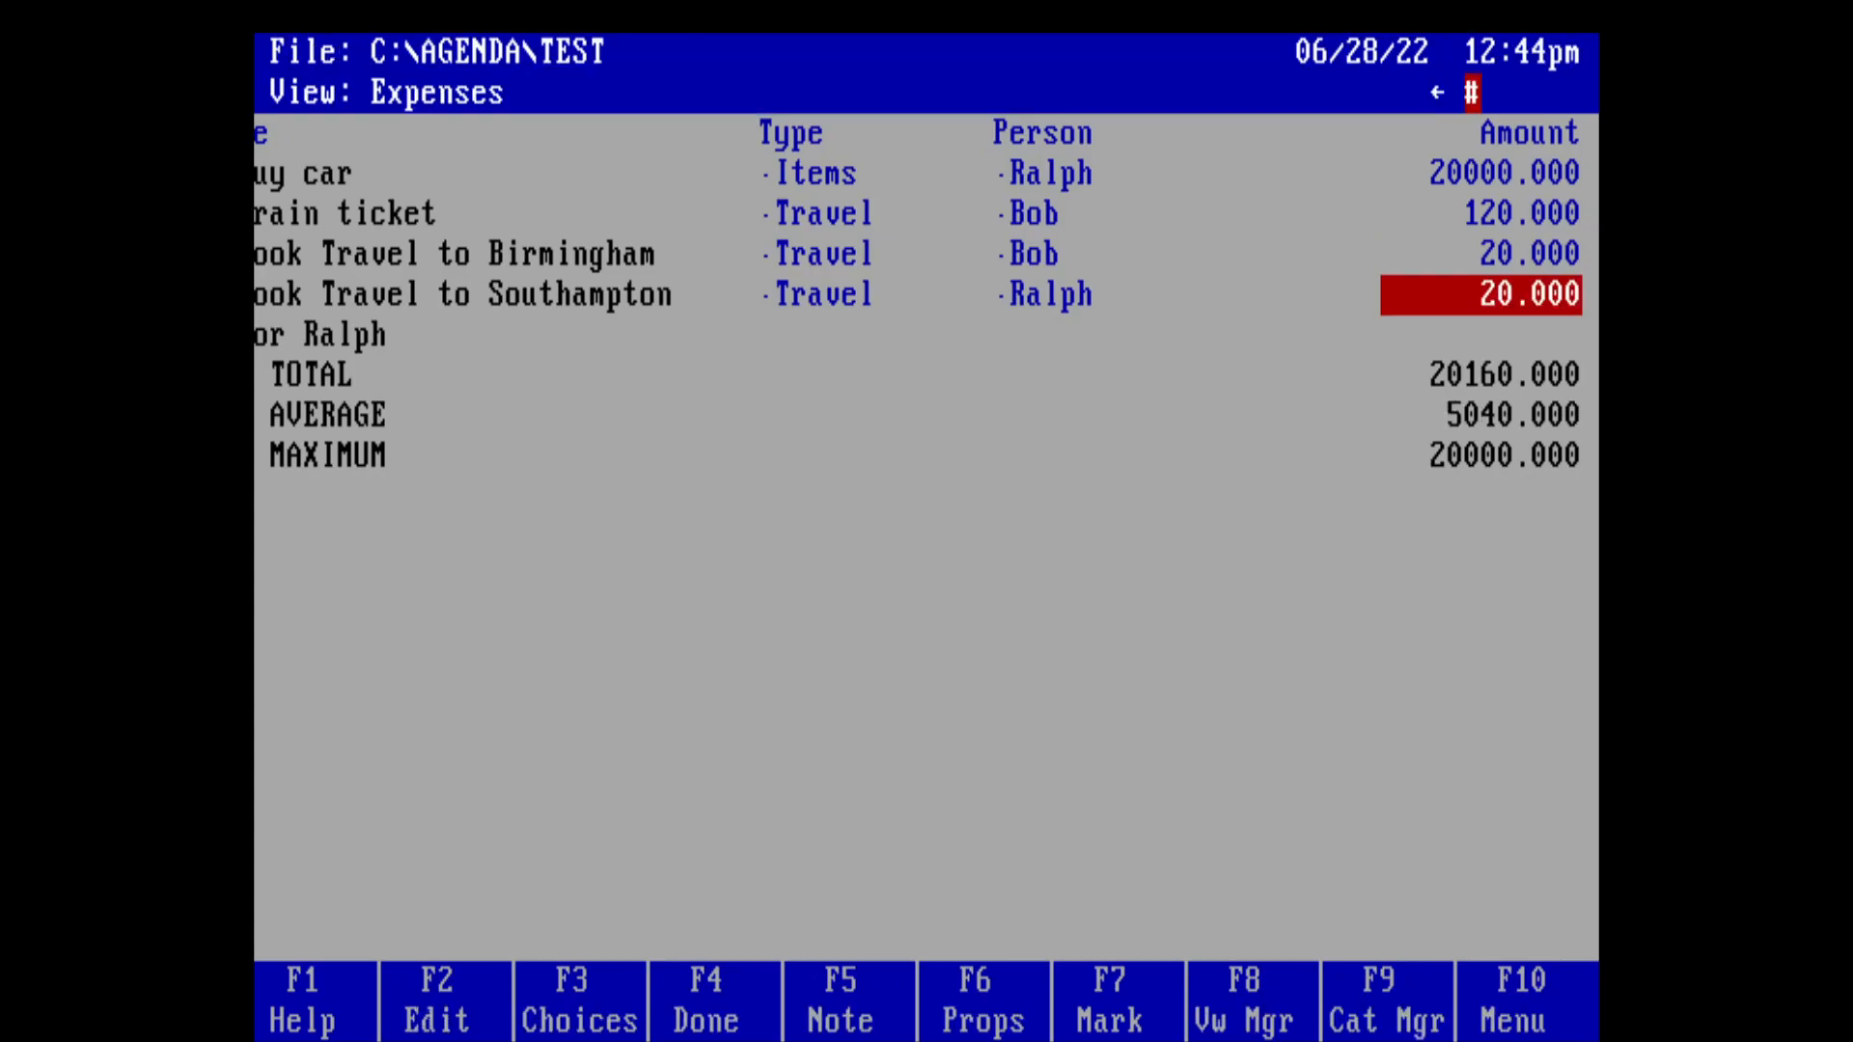
Step: Switch from the Expenses view to the Projects view
{"action": "key", "text": "Down"}
{"action": "key", "text": "Left"}
{"action": "key", "text": "Left"}
{"action": "key", "text": "Left"}
{"action": "key", "text": "Up"}
{"action": "key", "text": "Up"}
{"action": "key", "text": "Up"}
{"action": "key", "text": "Up"}
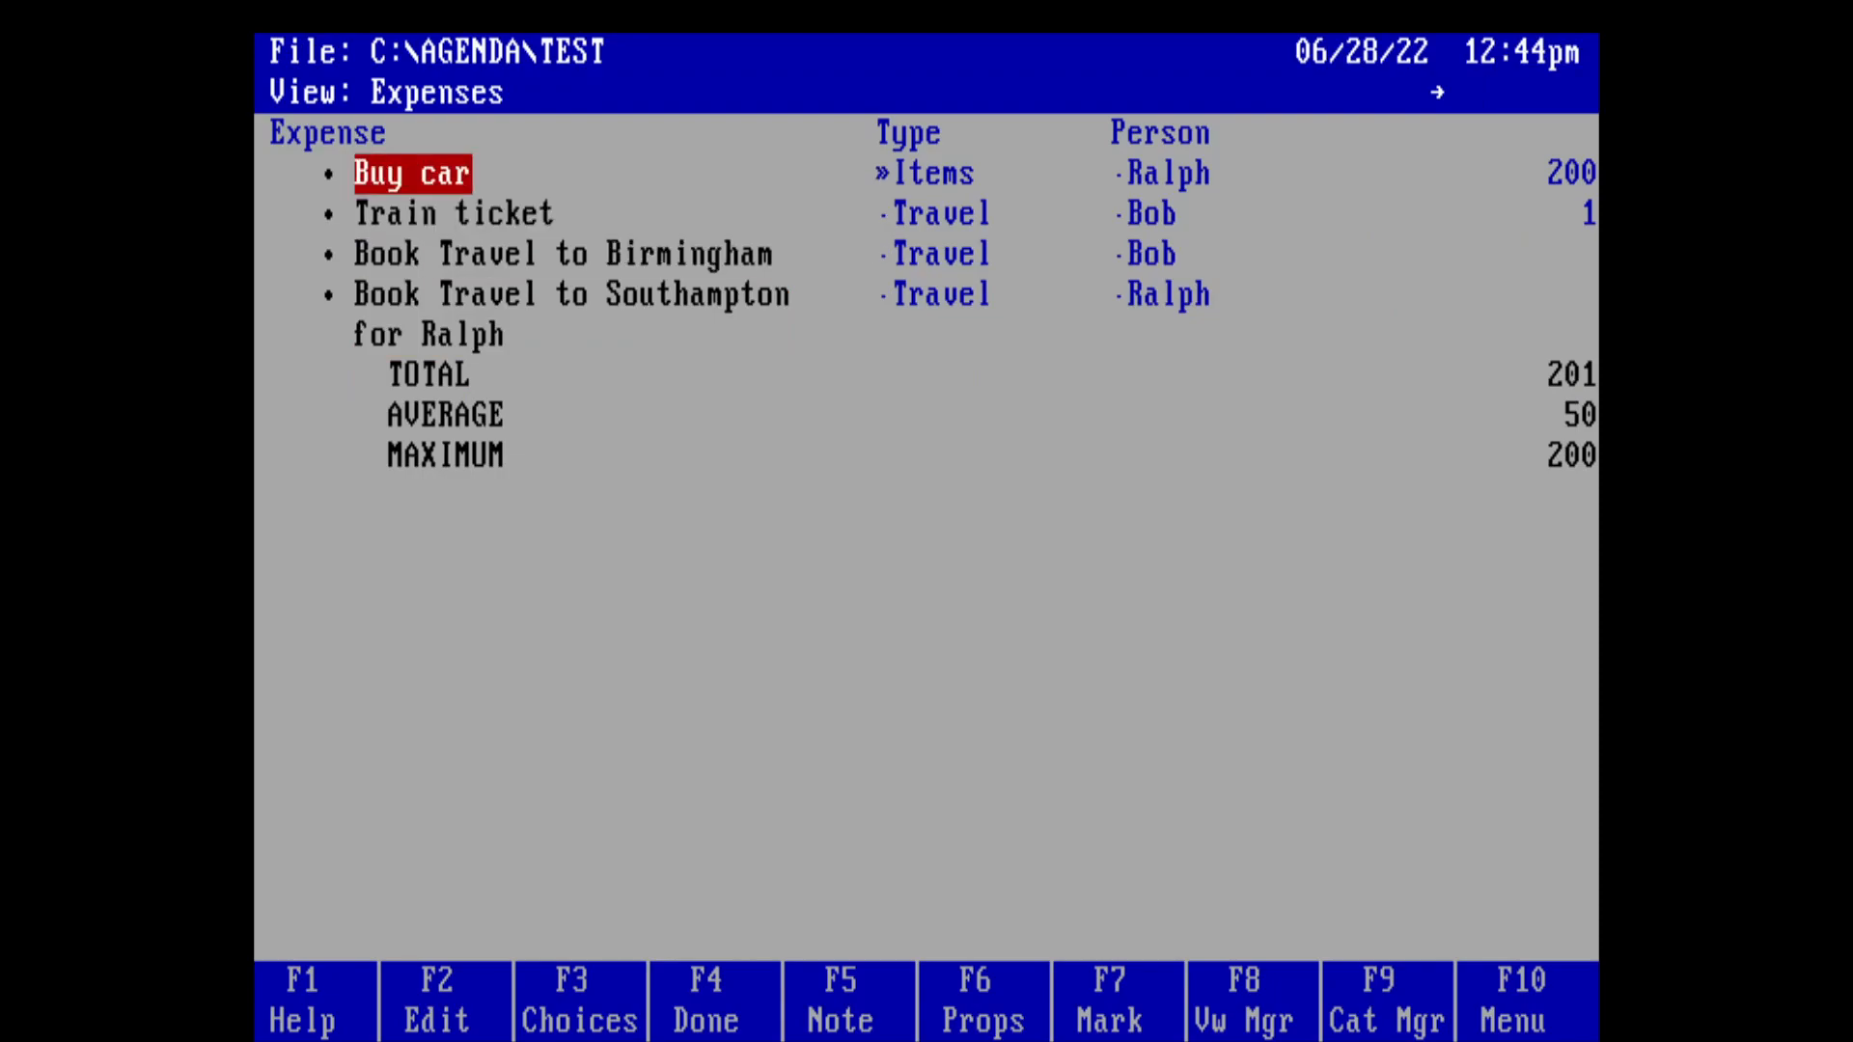
{"action": "key", "text": "F8"}
{"action": "key", "text": "Up"}
{"action": "key", "text": "Return"}
Step: Look through the task items in the Projects view along with their priority and Person entries
{"action": "key", "text": "Down"}
{"action": "key", "text": "Down"}
{"action": "key", "text": "Down"}
{"action": "key", "text": "Down"}
{"action": "key", "text": "Home"}
{"action": "key", "text": "Down"}
{"action": "key", "text": "Down"}
{"action": "key", "text": "Down"}
{"action": "key", "text": "Down"}
{"action": "key", "text": "Down"}
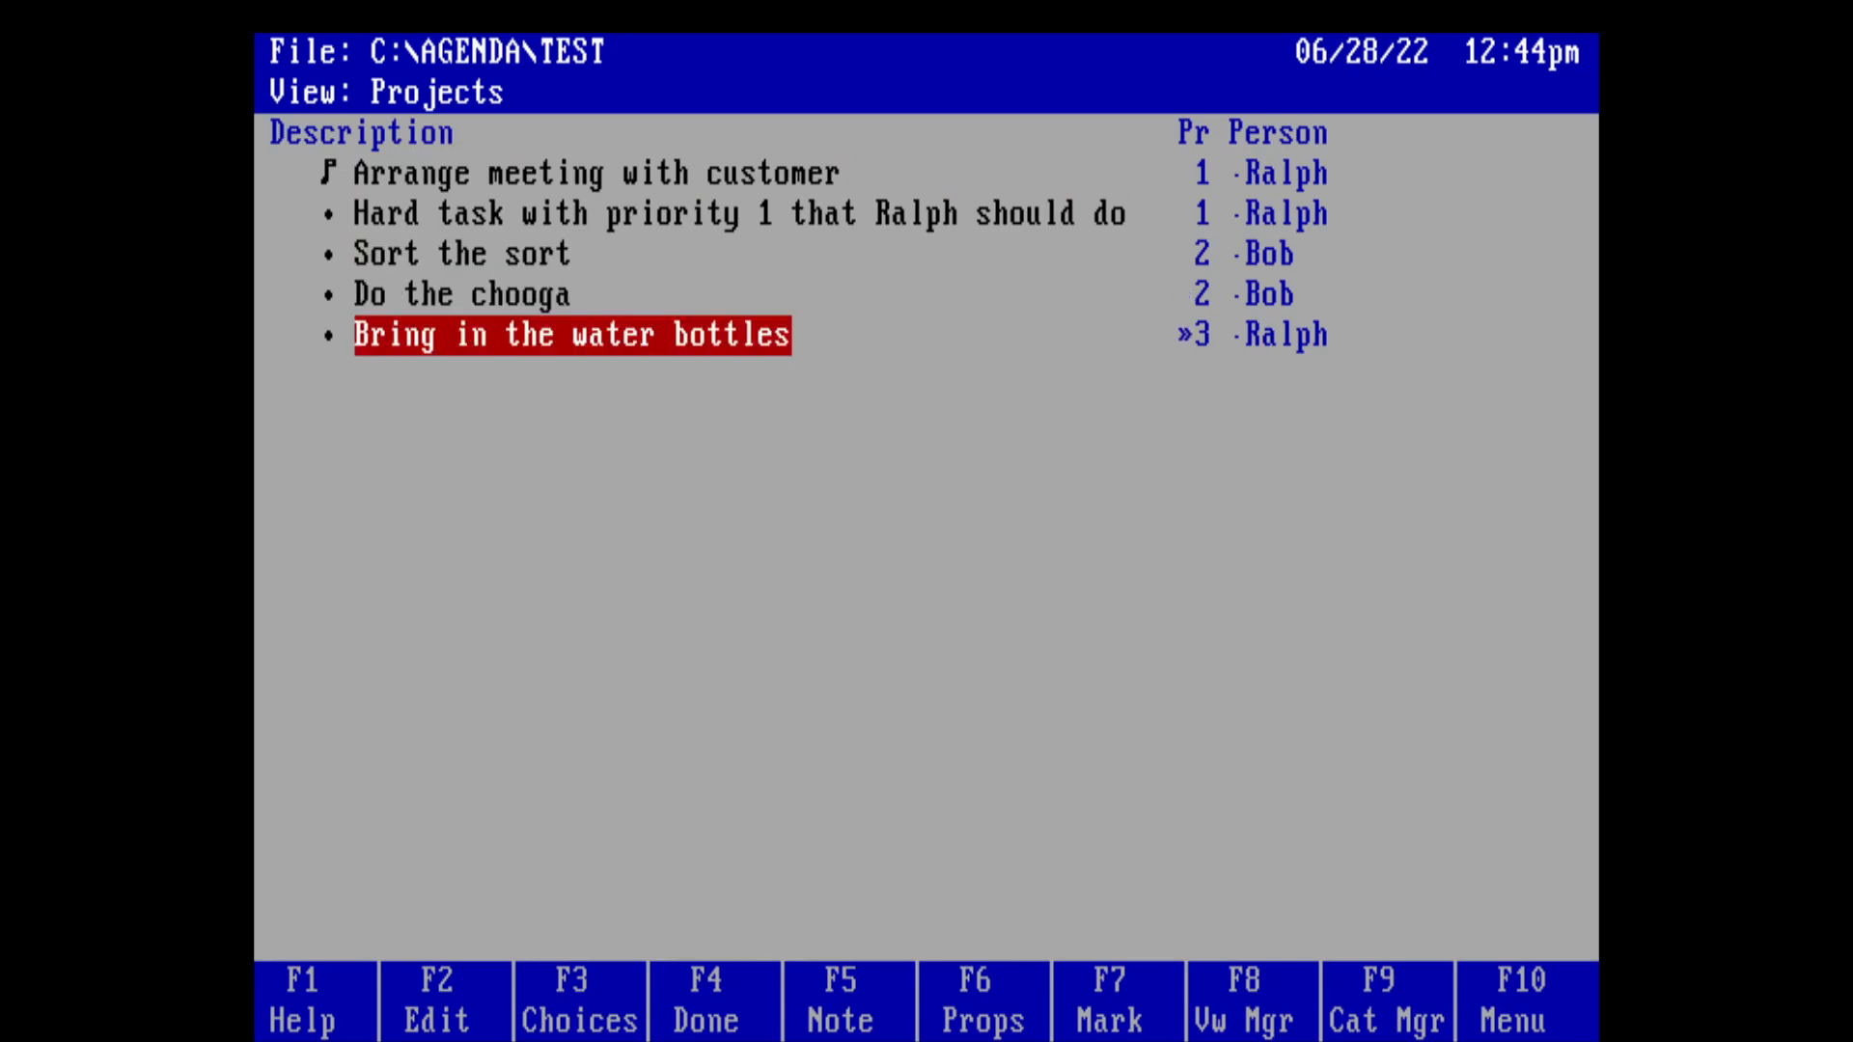
{"action": "key", "text": "Up"}
{"action": "key", "text": "Up"}
{"action": "key", "text": "Up"}
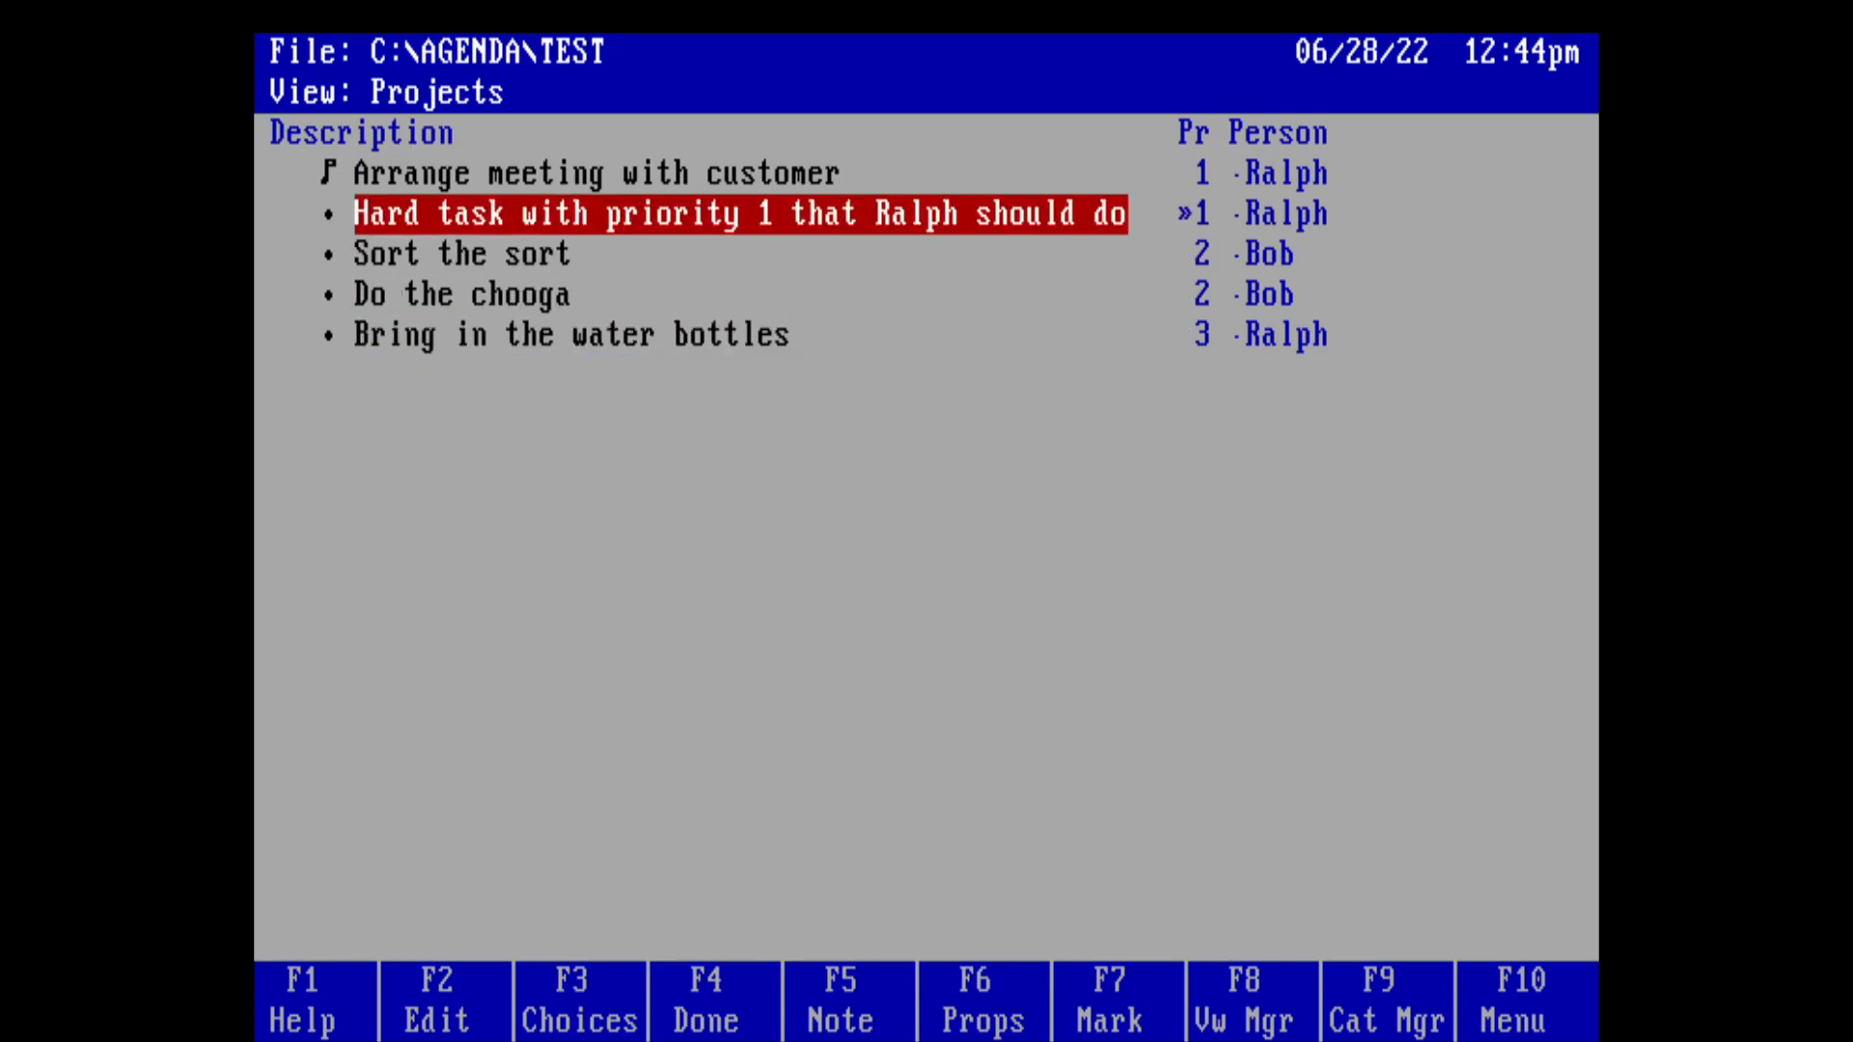
{"action": "key", "text": "Up"}
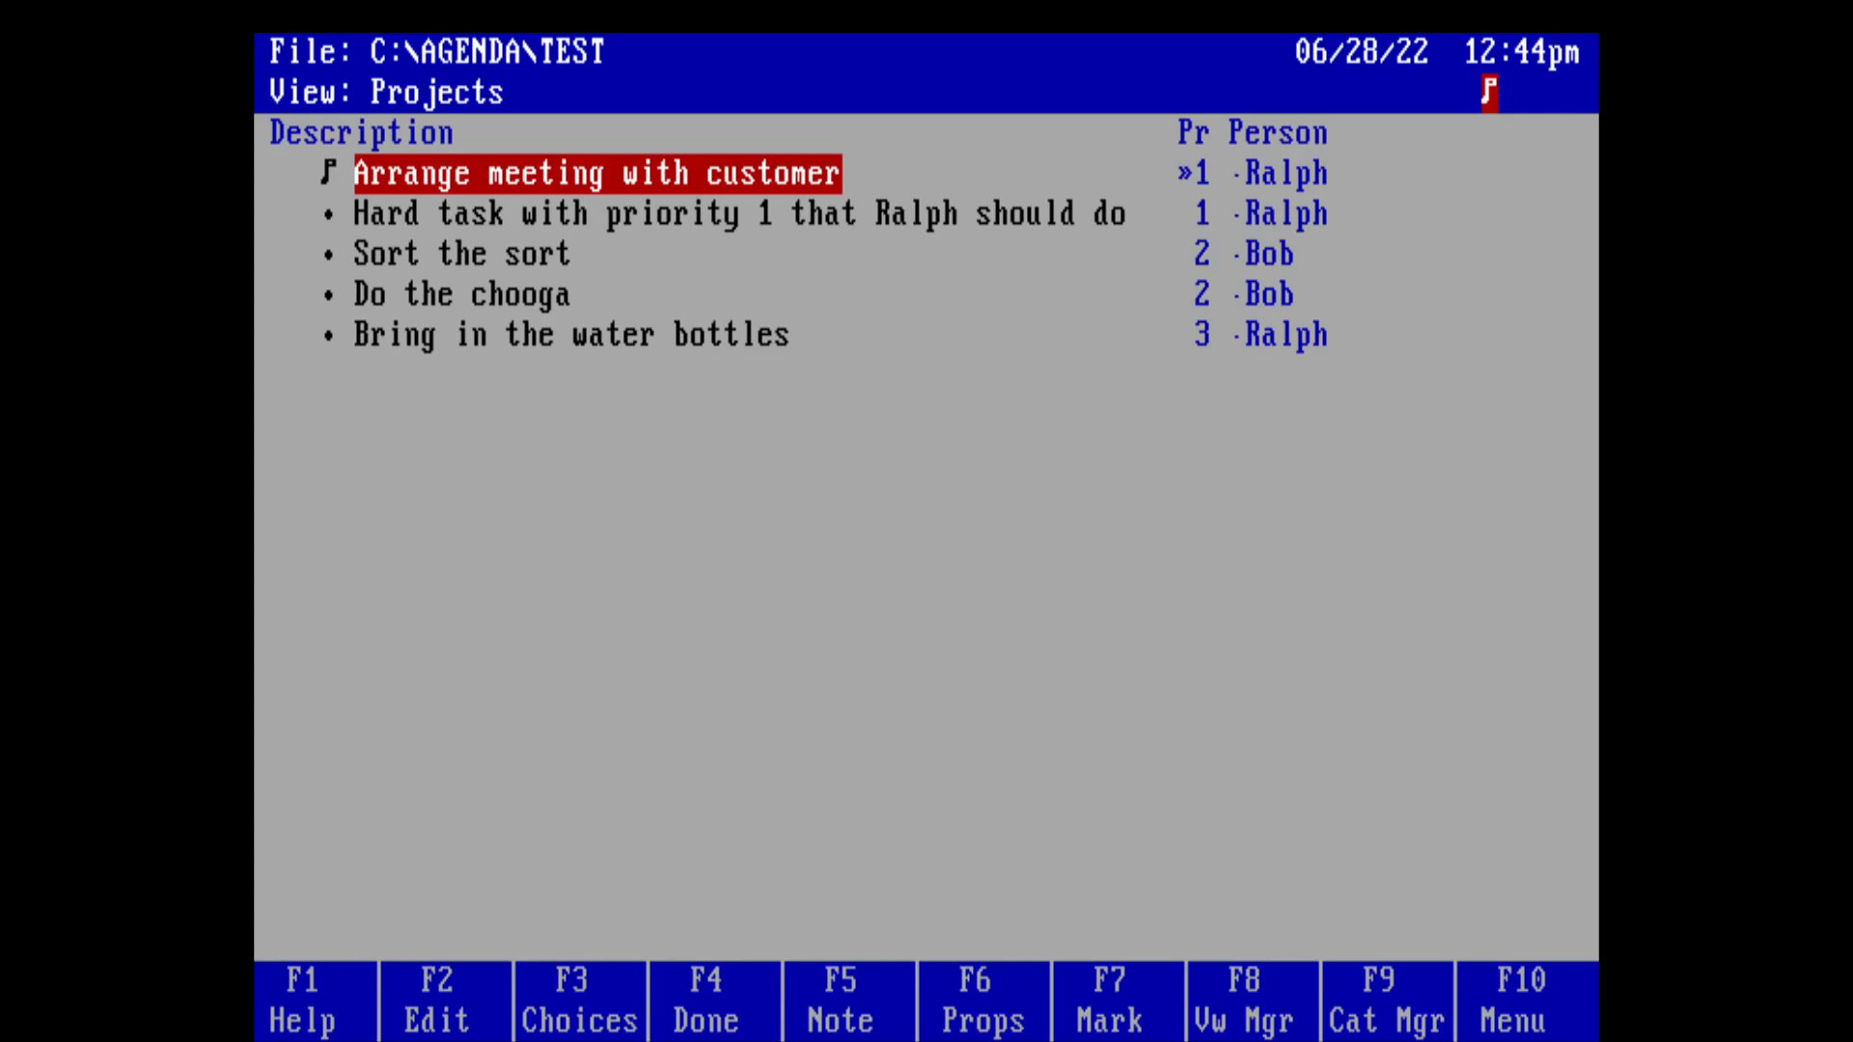
{"action": "key", "text": "Down"}
{"action": "key", "text": "Up"}
Step: Examine the available command groups from File to System and their descriptions
{"action": "key", "text": "F10"}
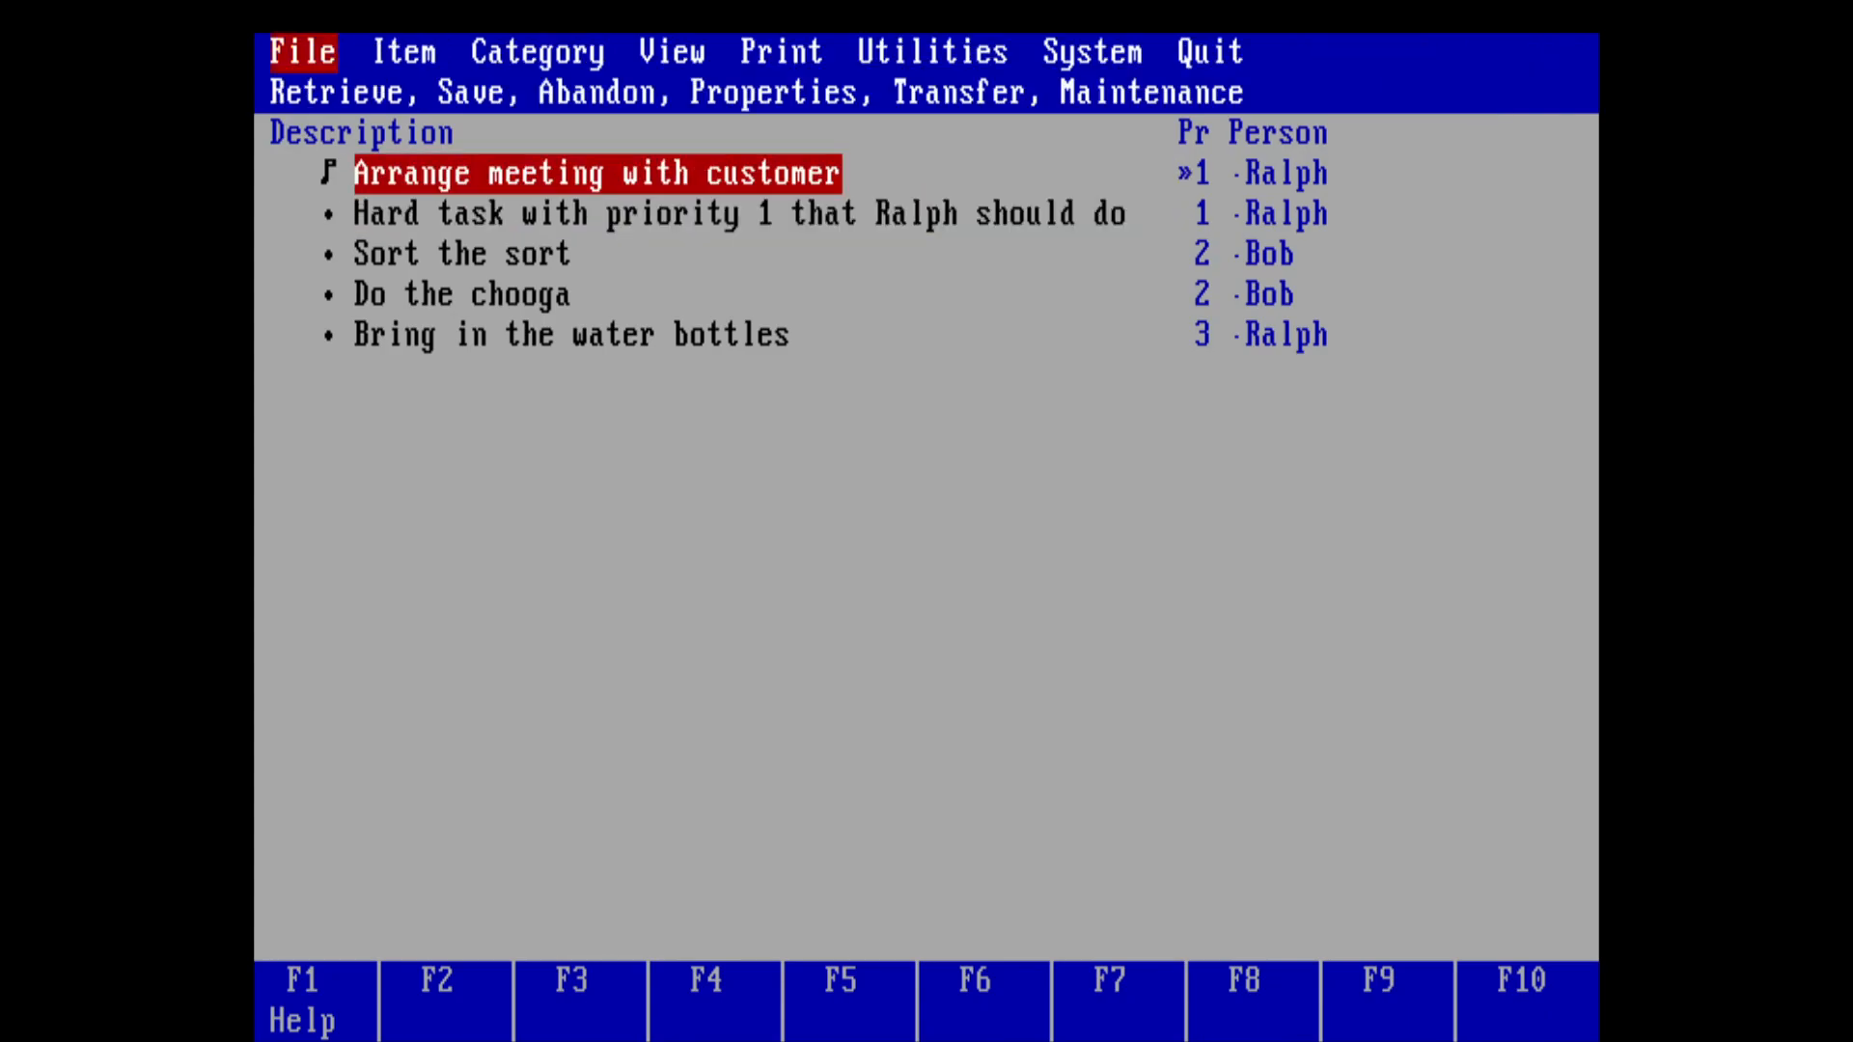
{"action": "key", "text": "Right"}
{"action": "key", "text": "Right"}
{"action": "key", "text": "Right"}
{"action": "key", "text": "Right"}
{"action": "key", "text": "Right"}
{"action": "key", "text": "Right"}
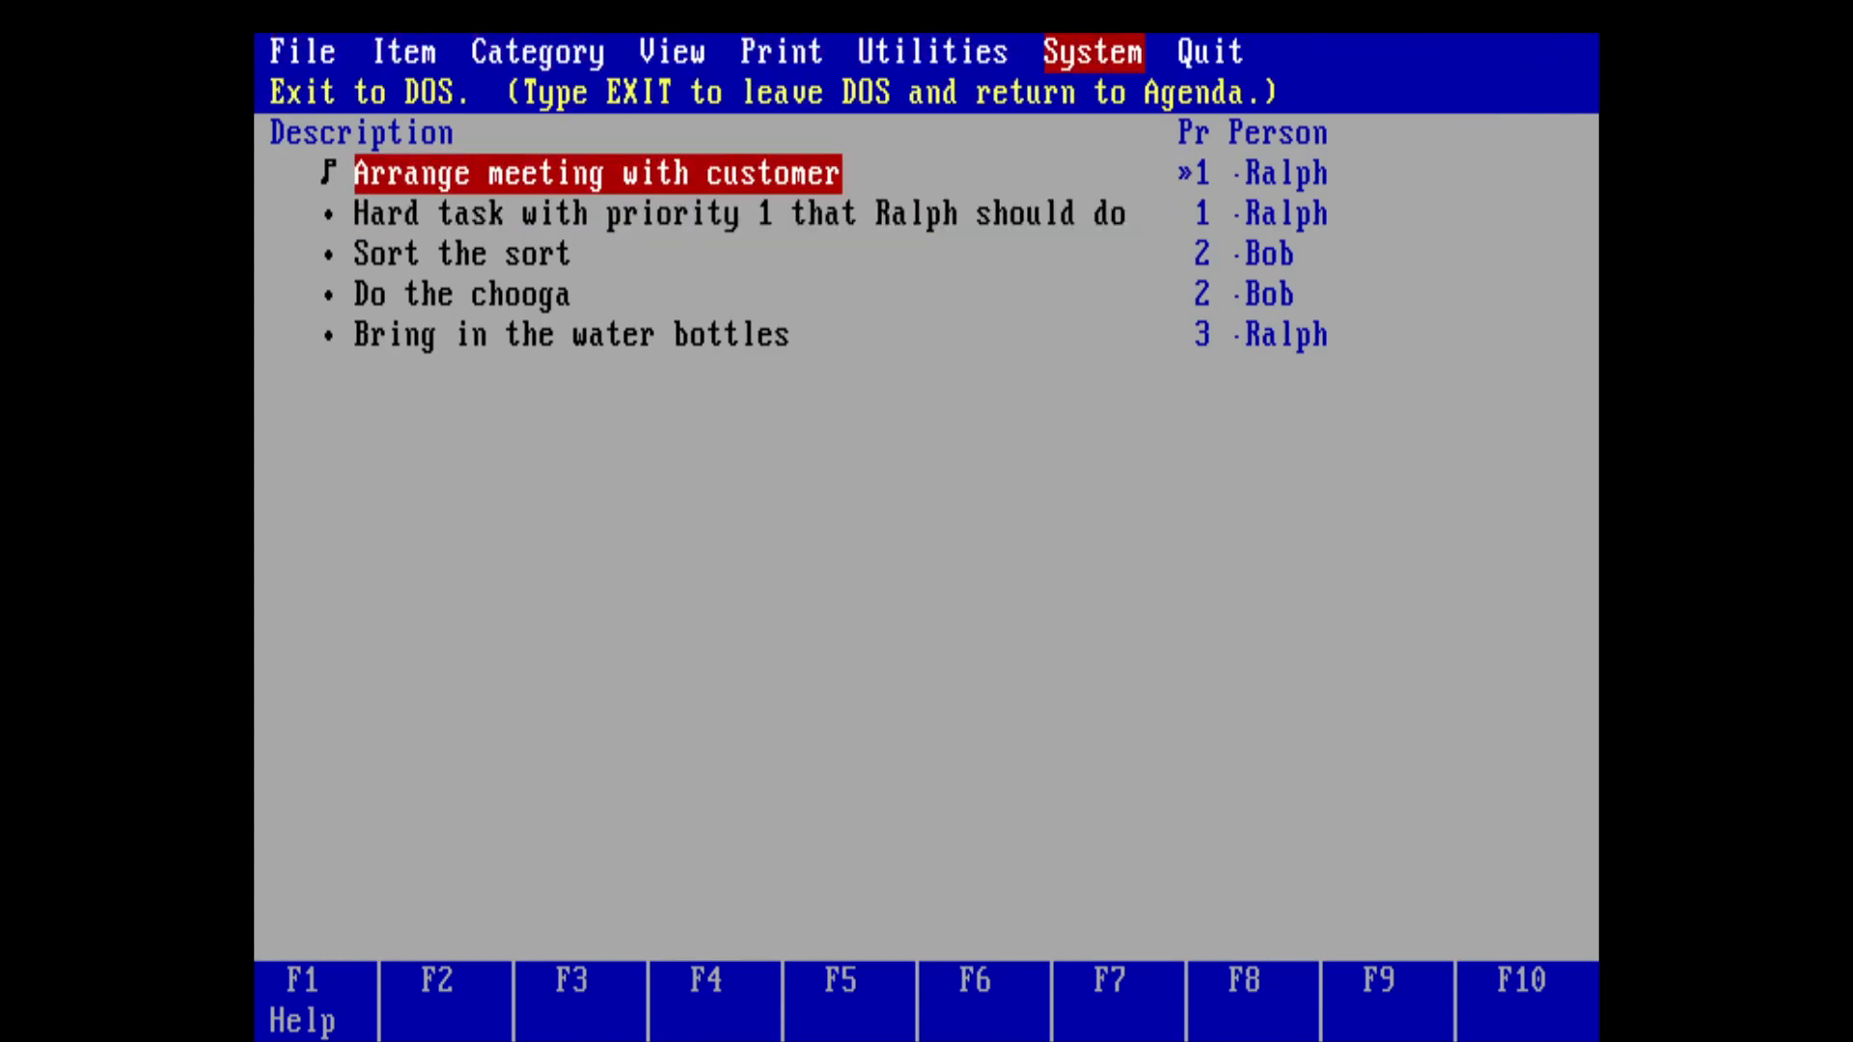
{"action": "key", "text": "Left"}
{"action": "key", "text": "Left"}
{"action": "key", "text": "Right"}
{"action": "key", "text": "Left"}
{"action": "key", "text": "Left"}
{"action": "key", "text": "Left"}
{"action": "key", "text": "Left"}
{"action": "key", "text": "Left"}
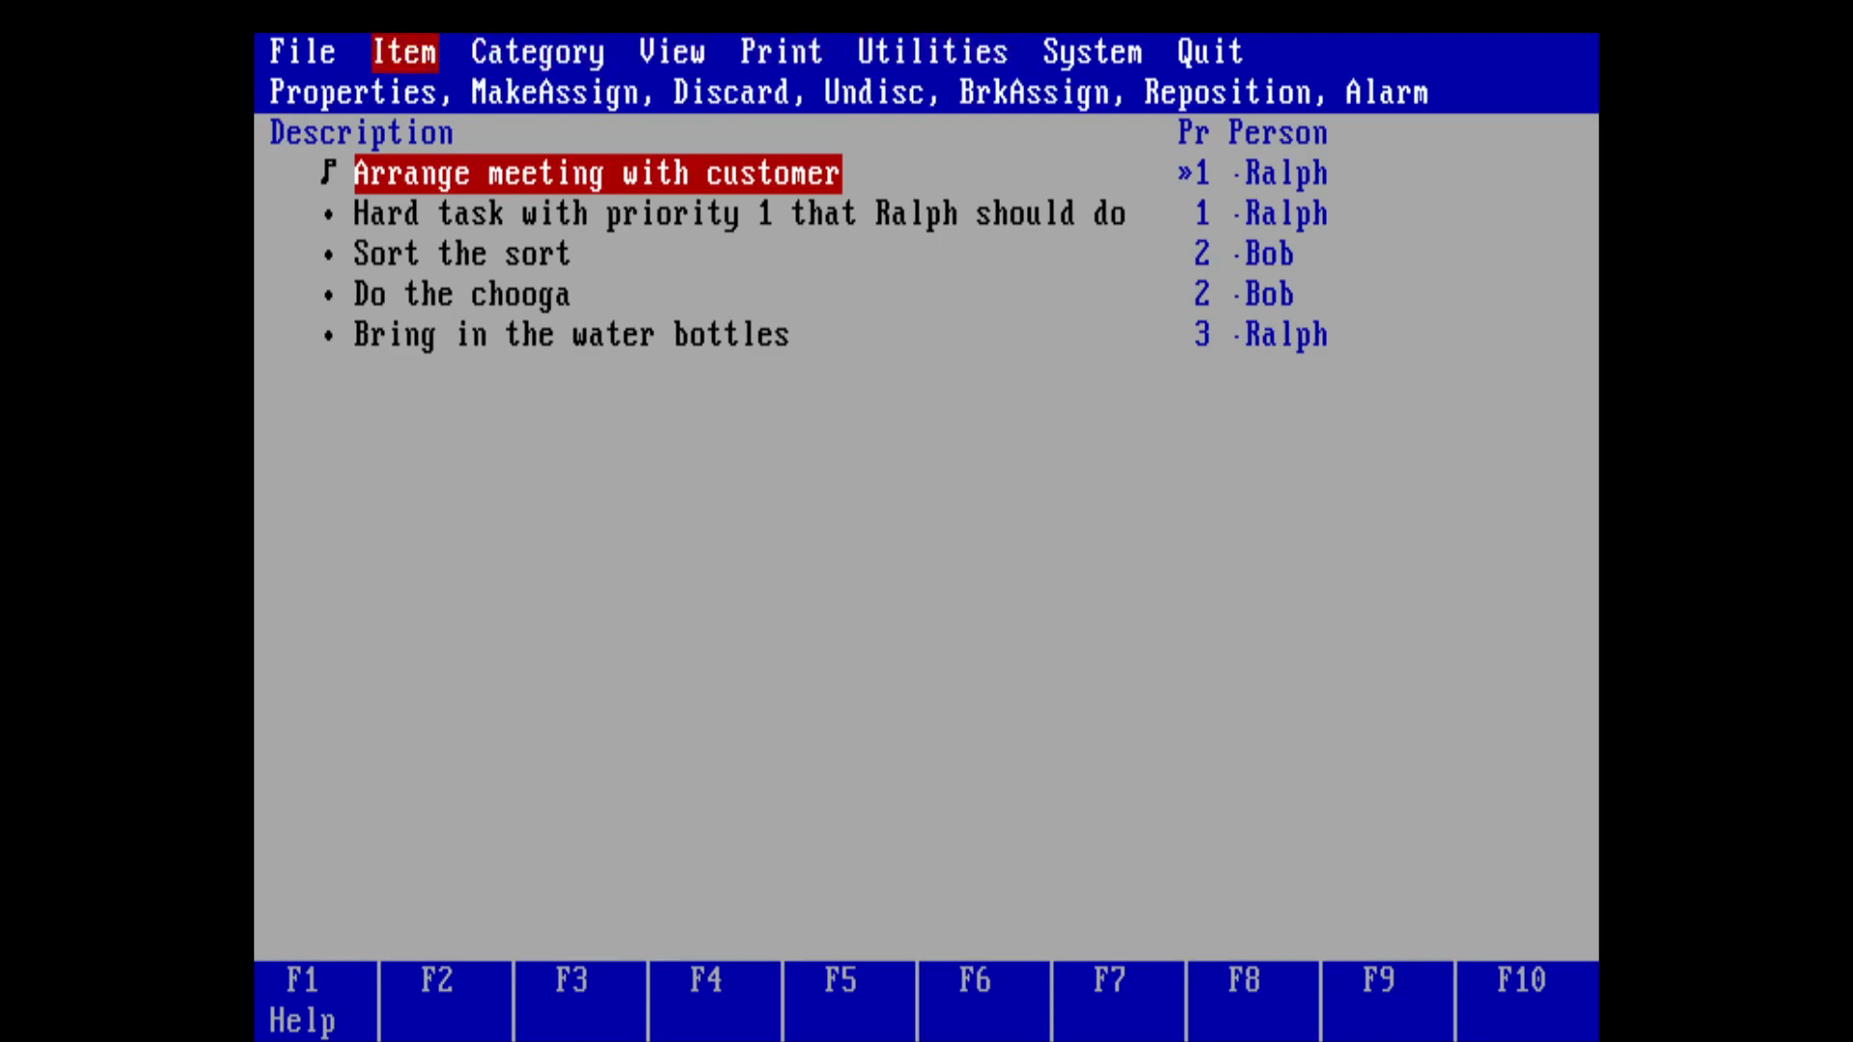
Step: Retrieve the PEOPLE file from the APPS directory
{"action": "key", "text": "Return"}
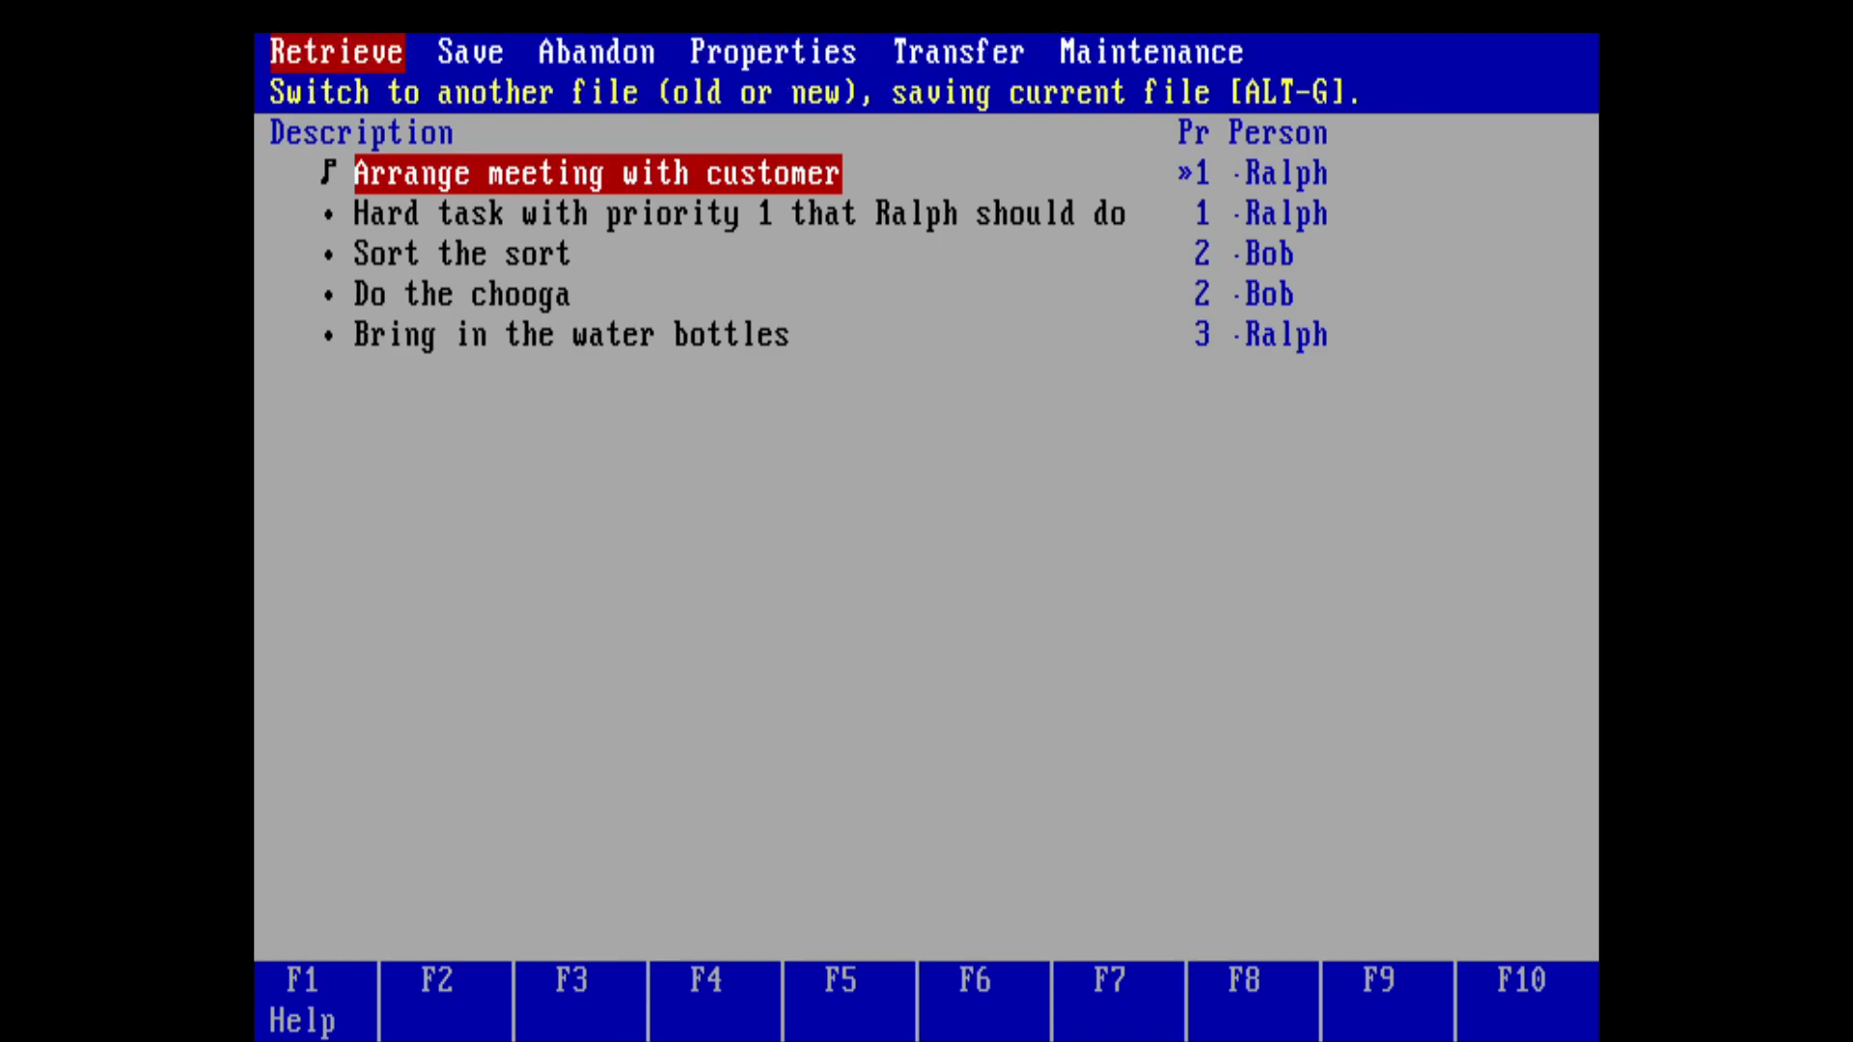
{"action": "key", "text": "Return"}
{"action": "key", "text": "Down"}
{"action": "key", "text": "Down"}
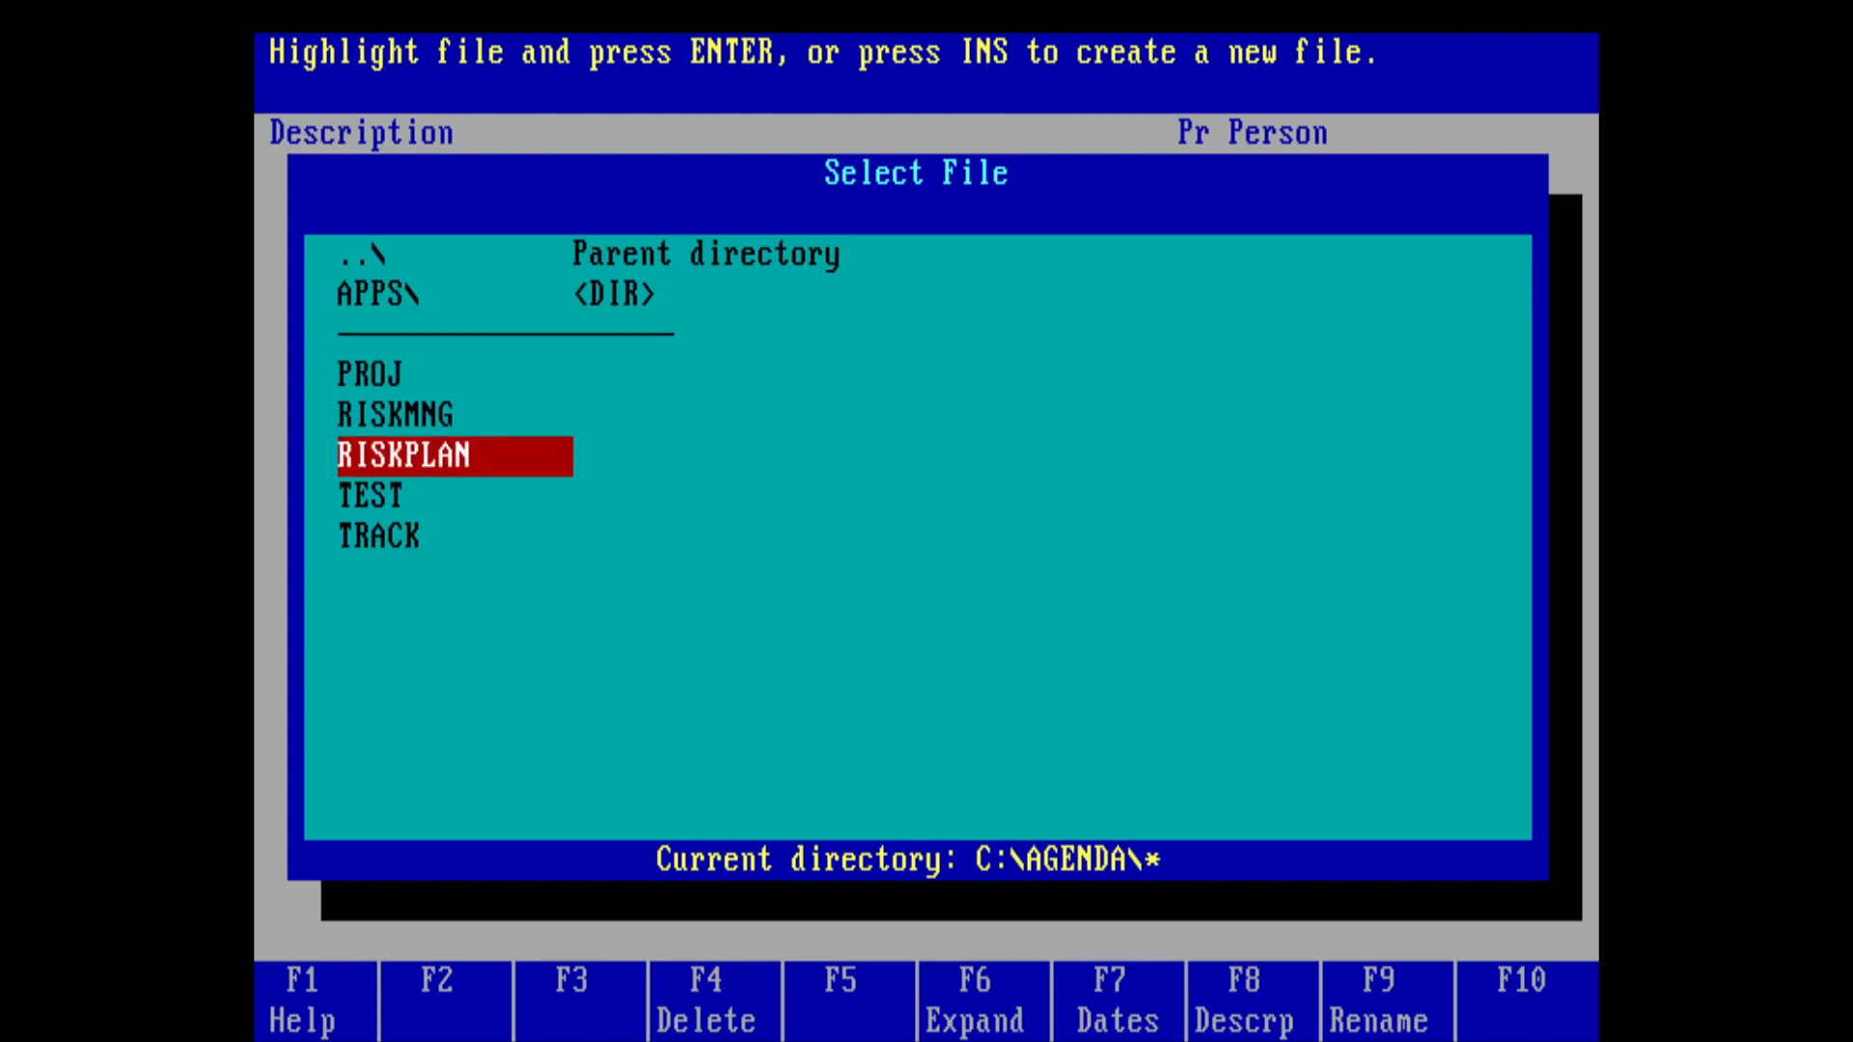
{"action": "key", "text": "Up"}
{"action": "key", "text": "Up"}
{"action": "key", "text": "Up"}
{"action": "key", "text": "Return"}
{"action": "key", "text": "Down"}
{"action": "key", "text": "Down"}
{"action": "key", "text": "Up"}
{"action": "key", "text": "Up"}
{"action": "key", "text": "Down"}
{"action": "key", "text": "Down"}
{"action": "key", "text": "Down"}
{"action": "key", "text": "Up"}
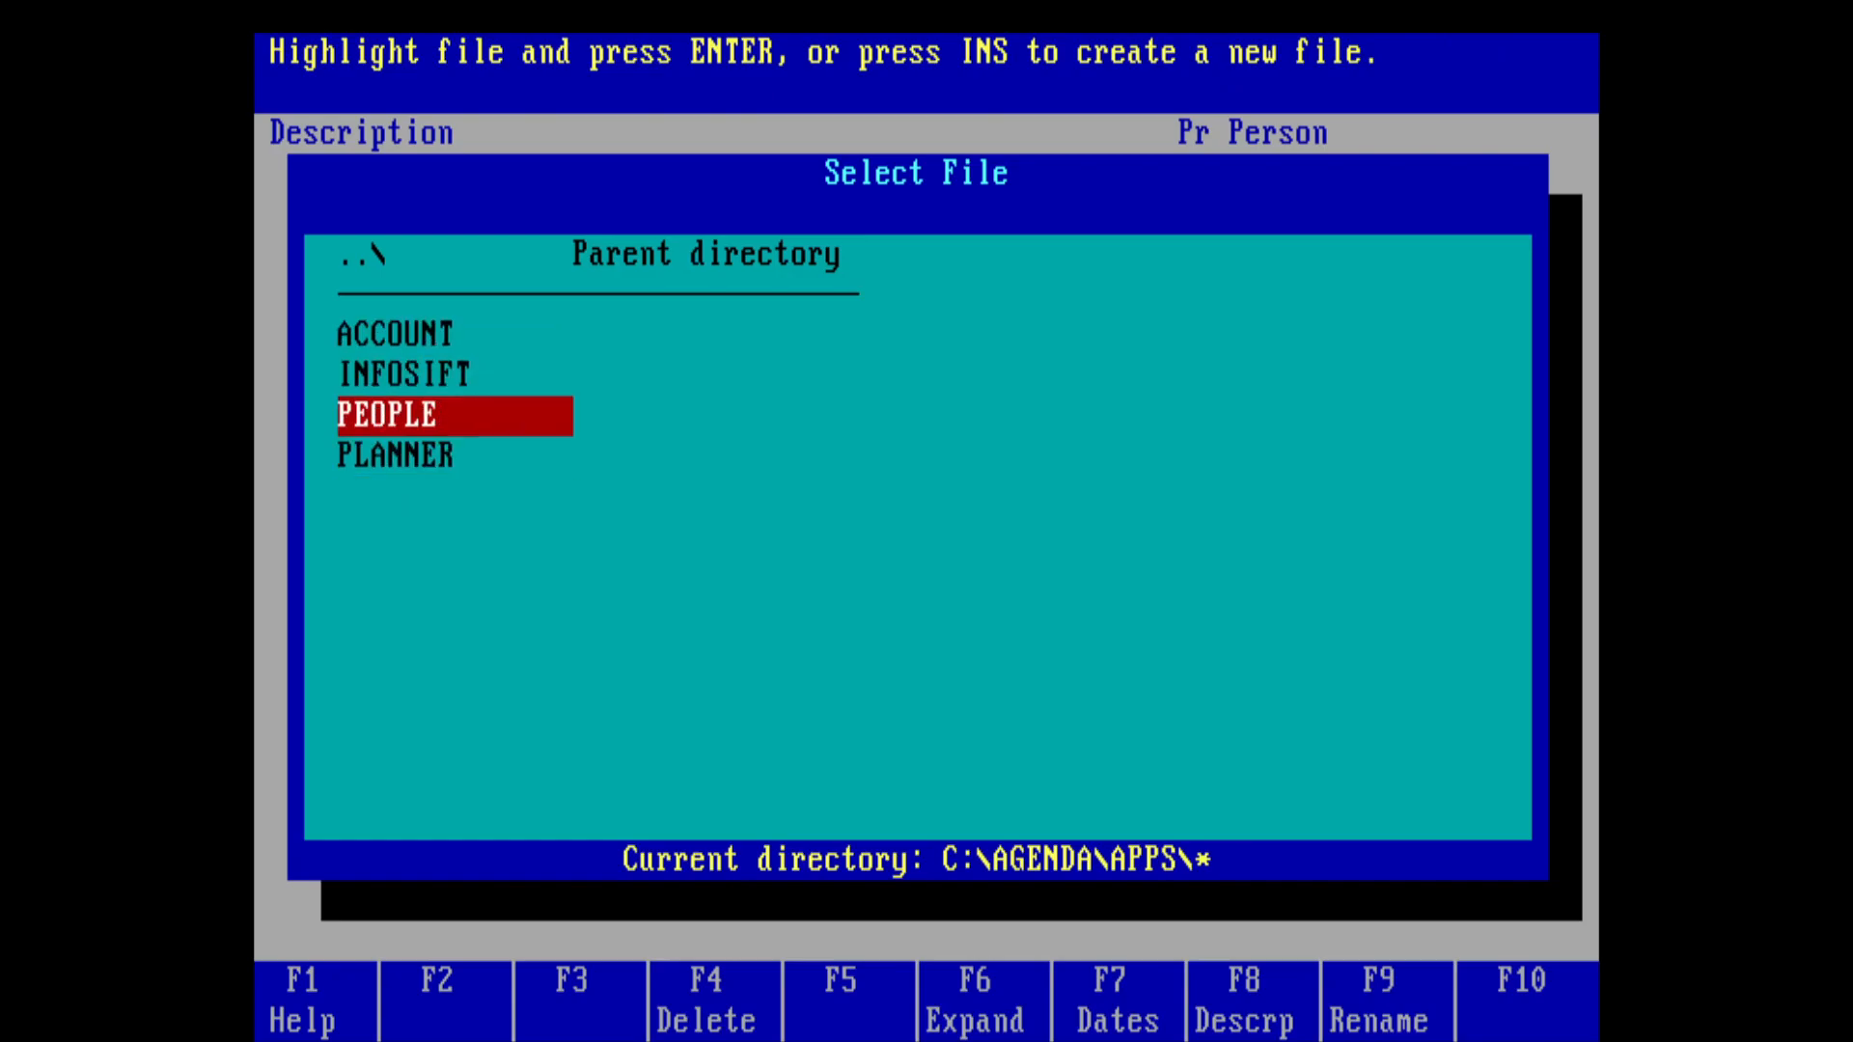
{"action": "key", "text": "Return"}
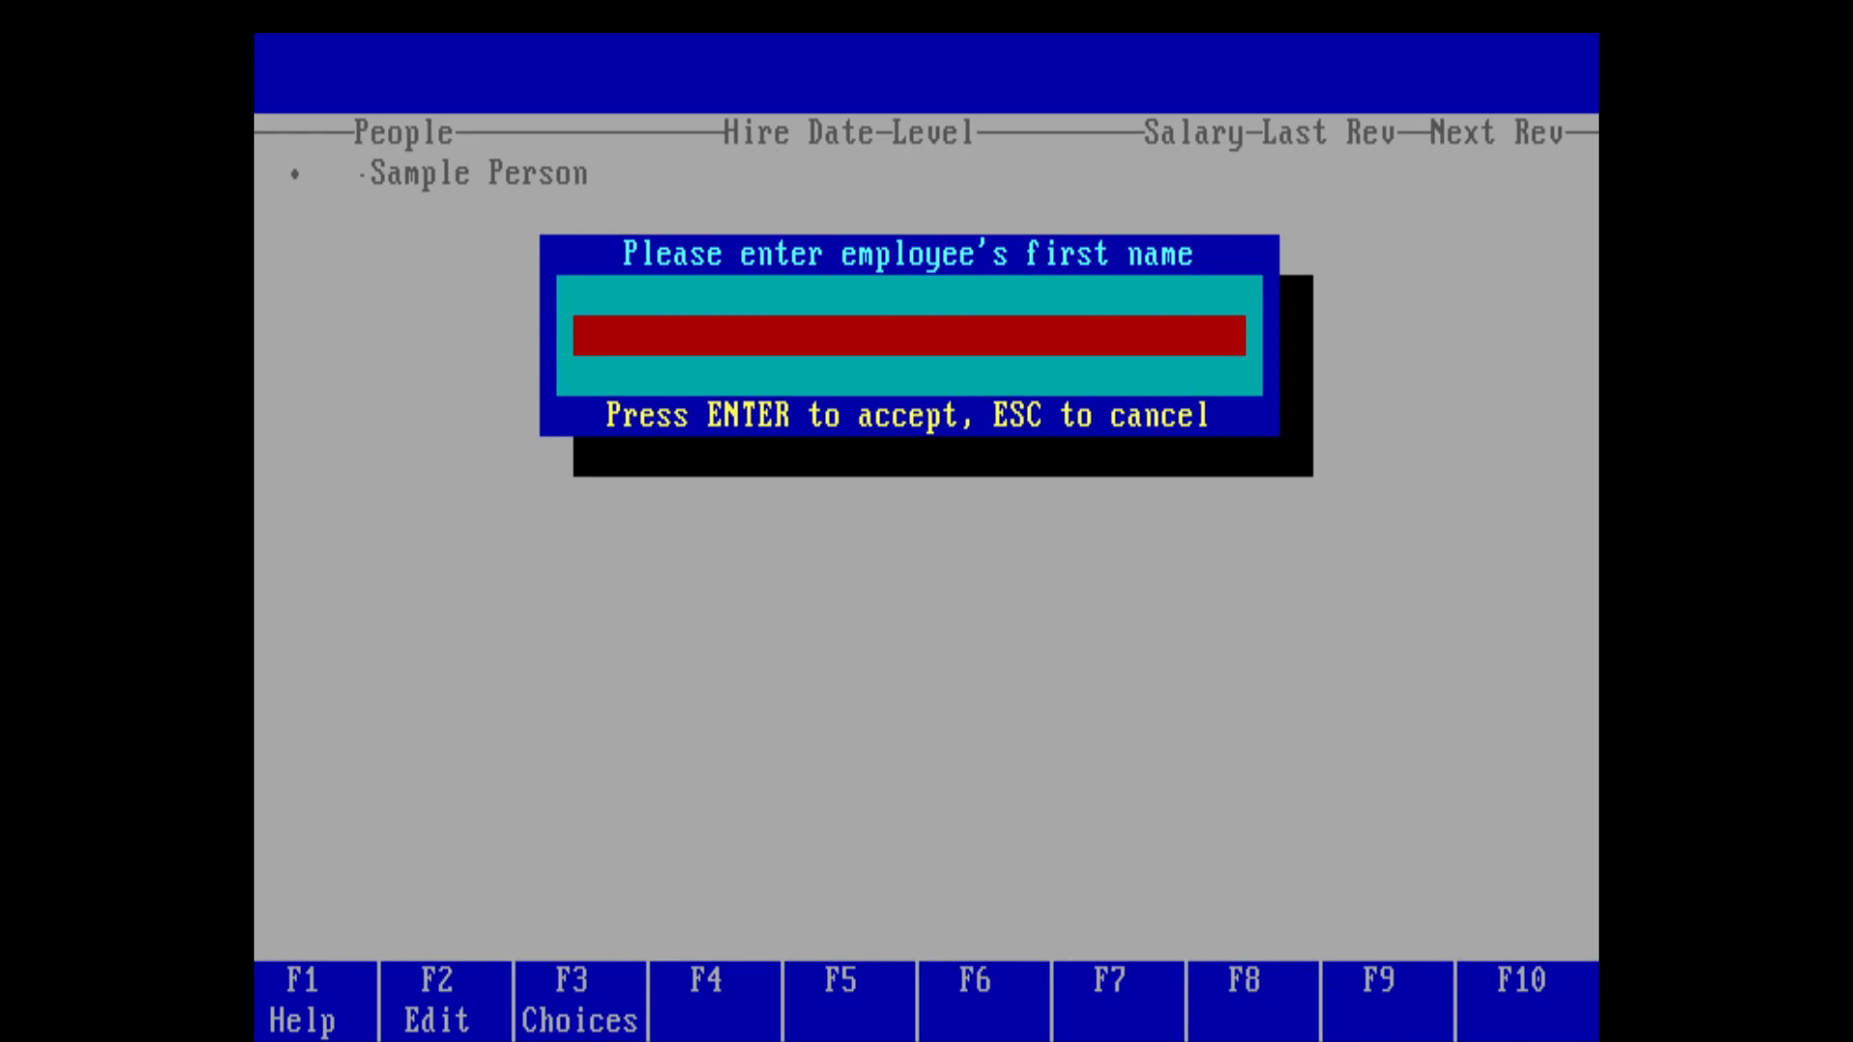
Step: Enter the employee's first and last name in the PEOPLE file and decline to enter another name
{"action": "type", "text": "Ralph"}
{"action": "key", "text": "Return"}
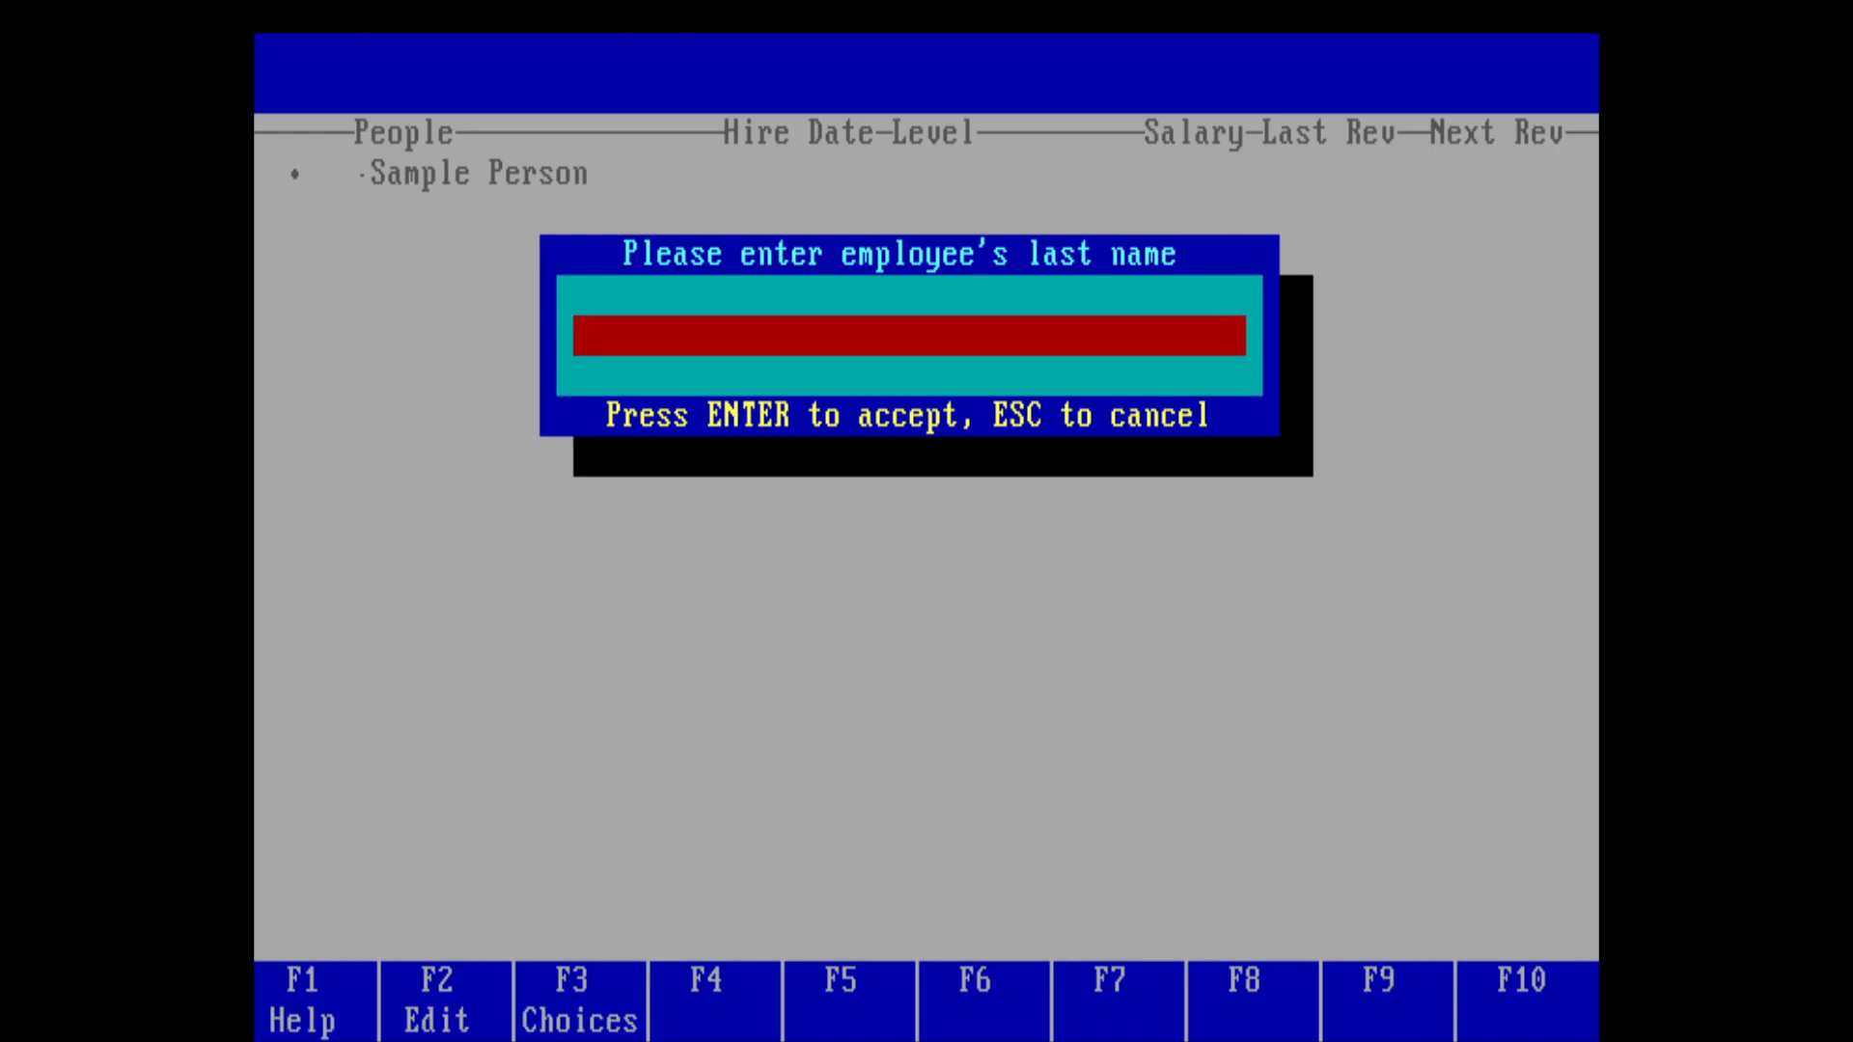
{"action": "key", "text": "shift"}
{"action": "type", "text": "Ralphsoion"}
{"action": "key", "text": "BackSpace"}
{"action": "key", "text": "BackSpace"}
{"action": "key", "text": "BackSpace"}
{"action": "type", "text": "n"}
{"action": "key", "text": "Return"}
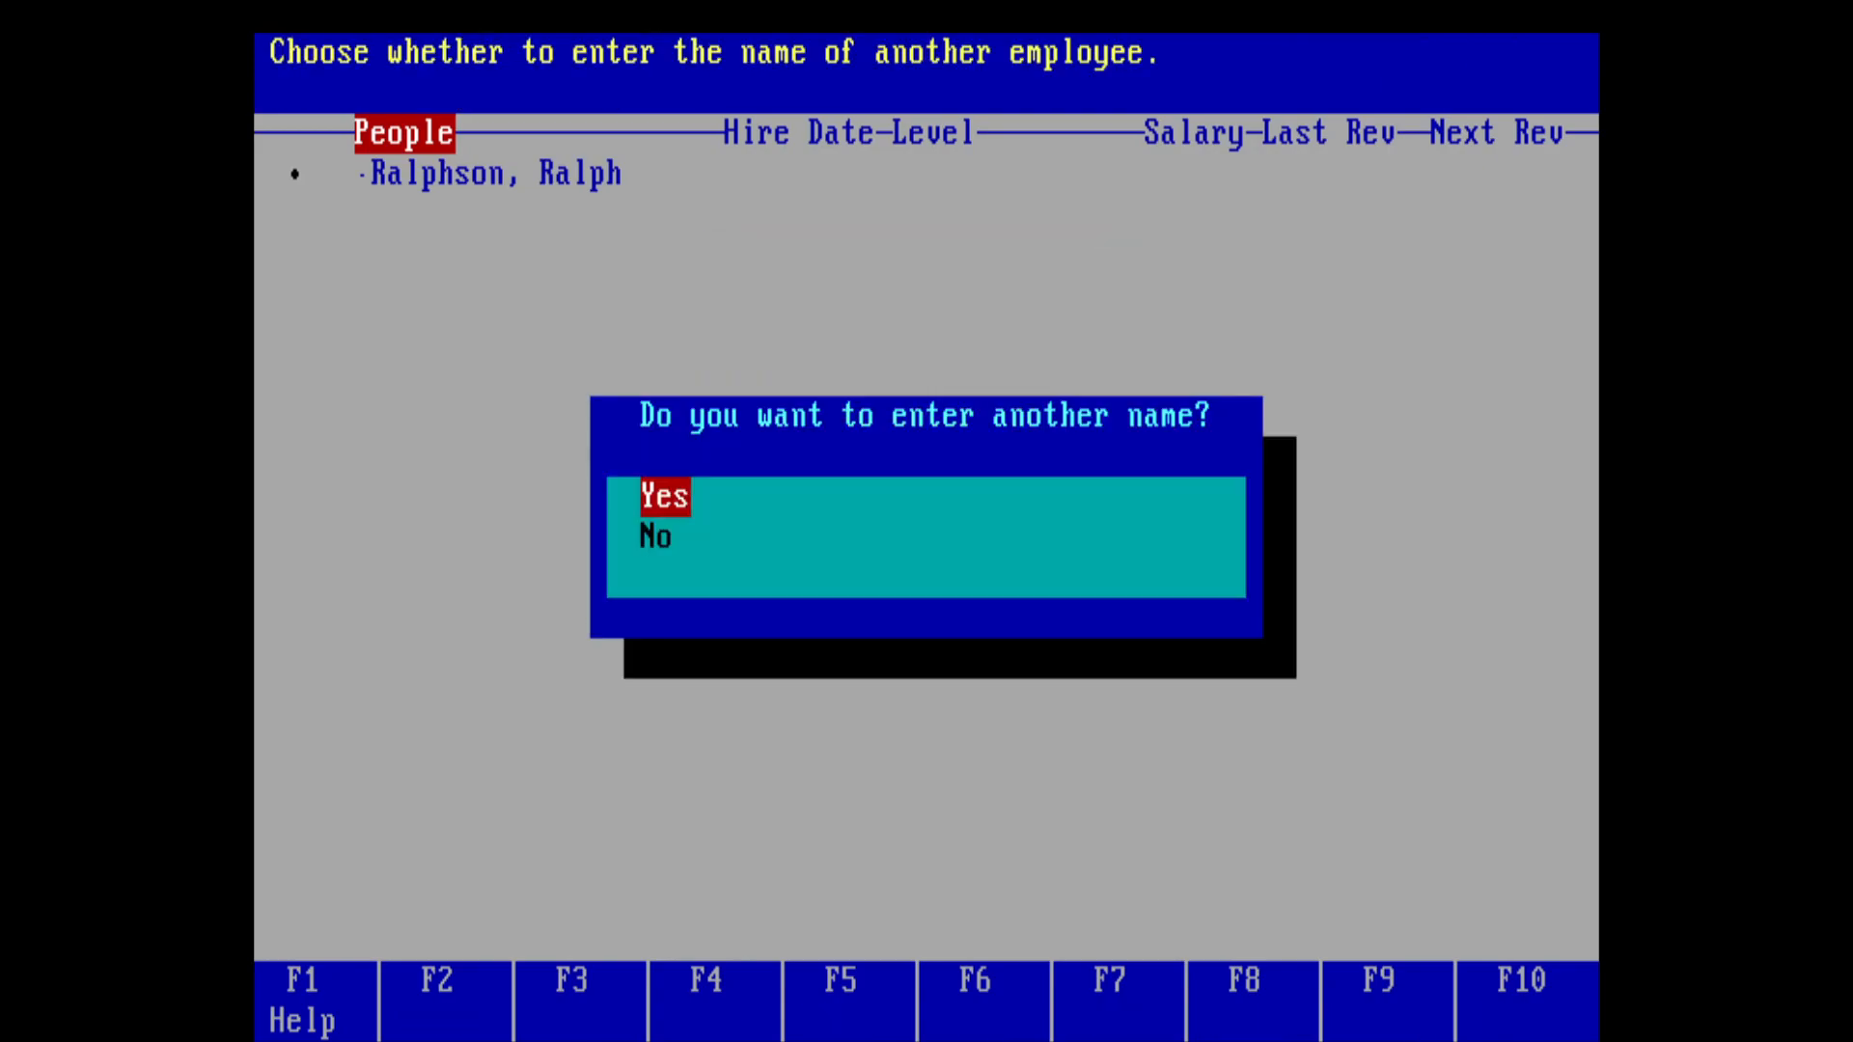
{"action": "key", "text": "Down"}
{"action": "key", "text": "Return"}
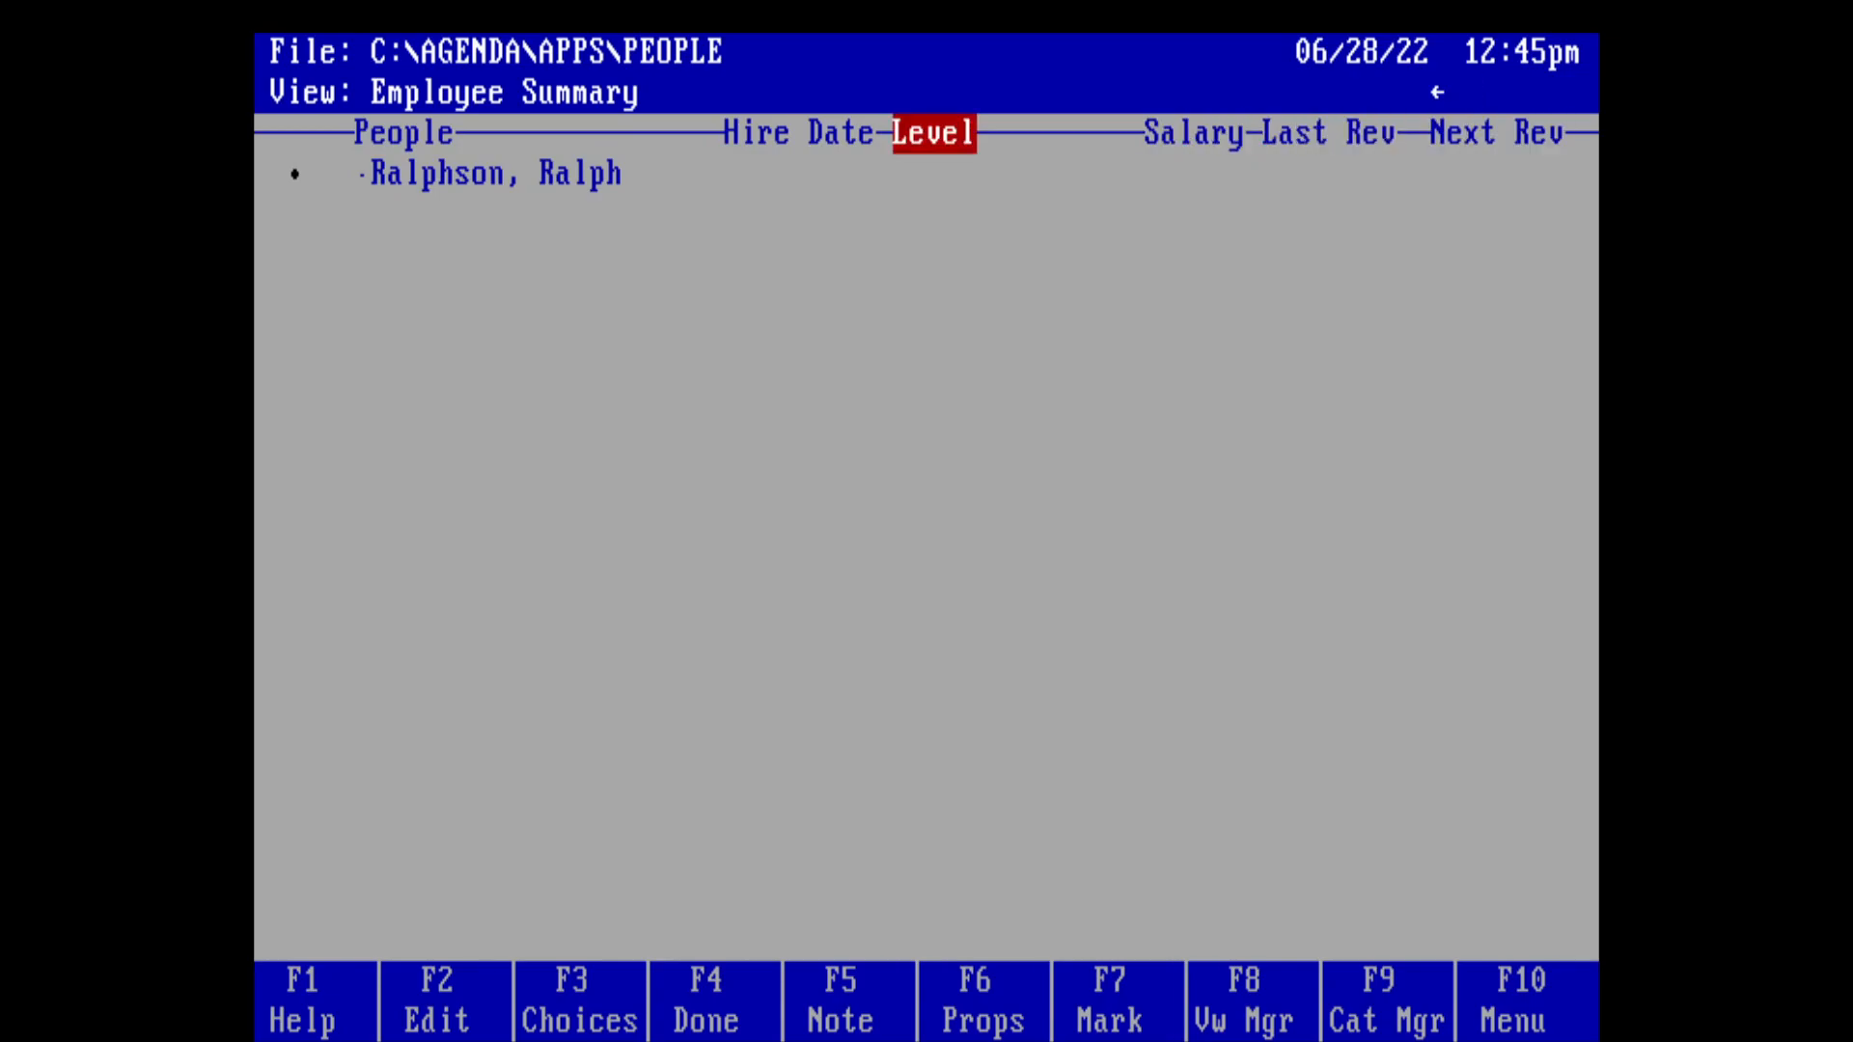
Step: Examine the Hire Date, Level and Salary columns of the Employee Summary view
{"action": "key", "text": "Left"}
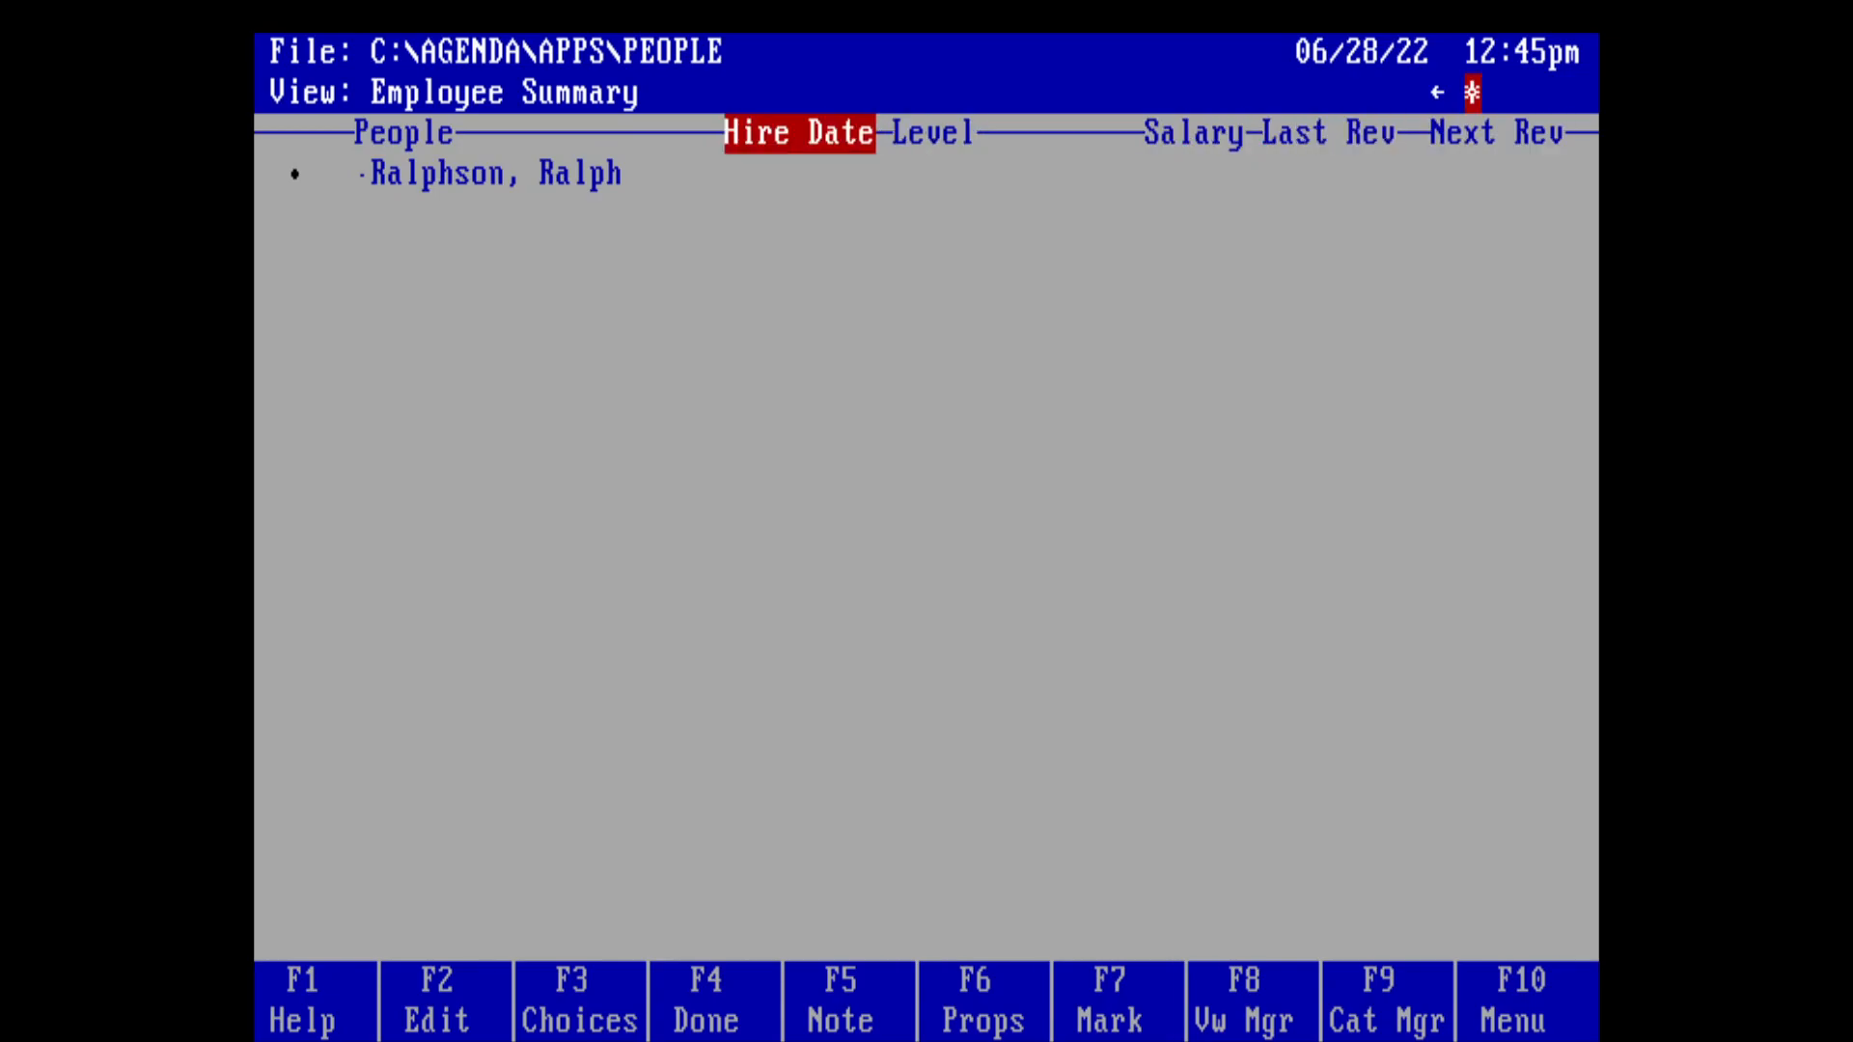
{"action": "key", "text": "Right"}
{"action": "key", "text": "Right"}
{"action": "key", "text": "Right"}
{"action": "key", "text": "Right"}
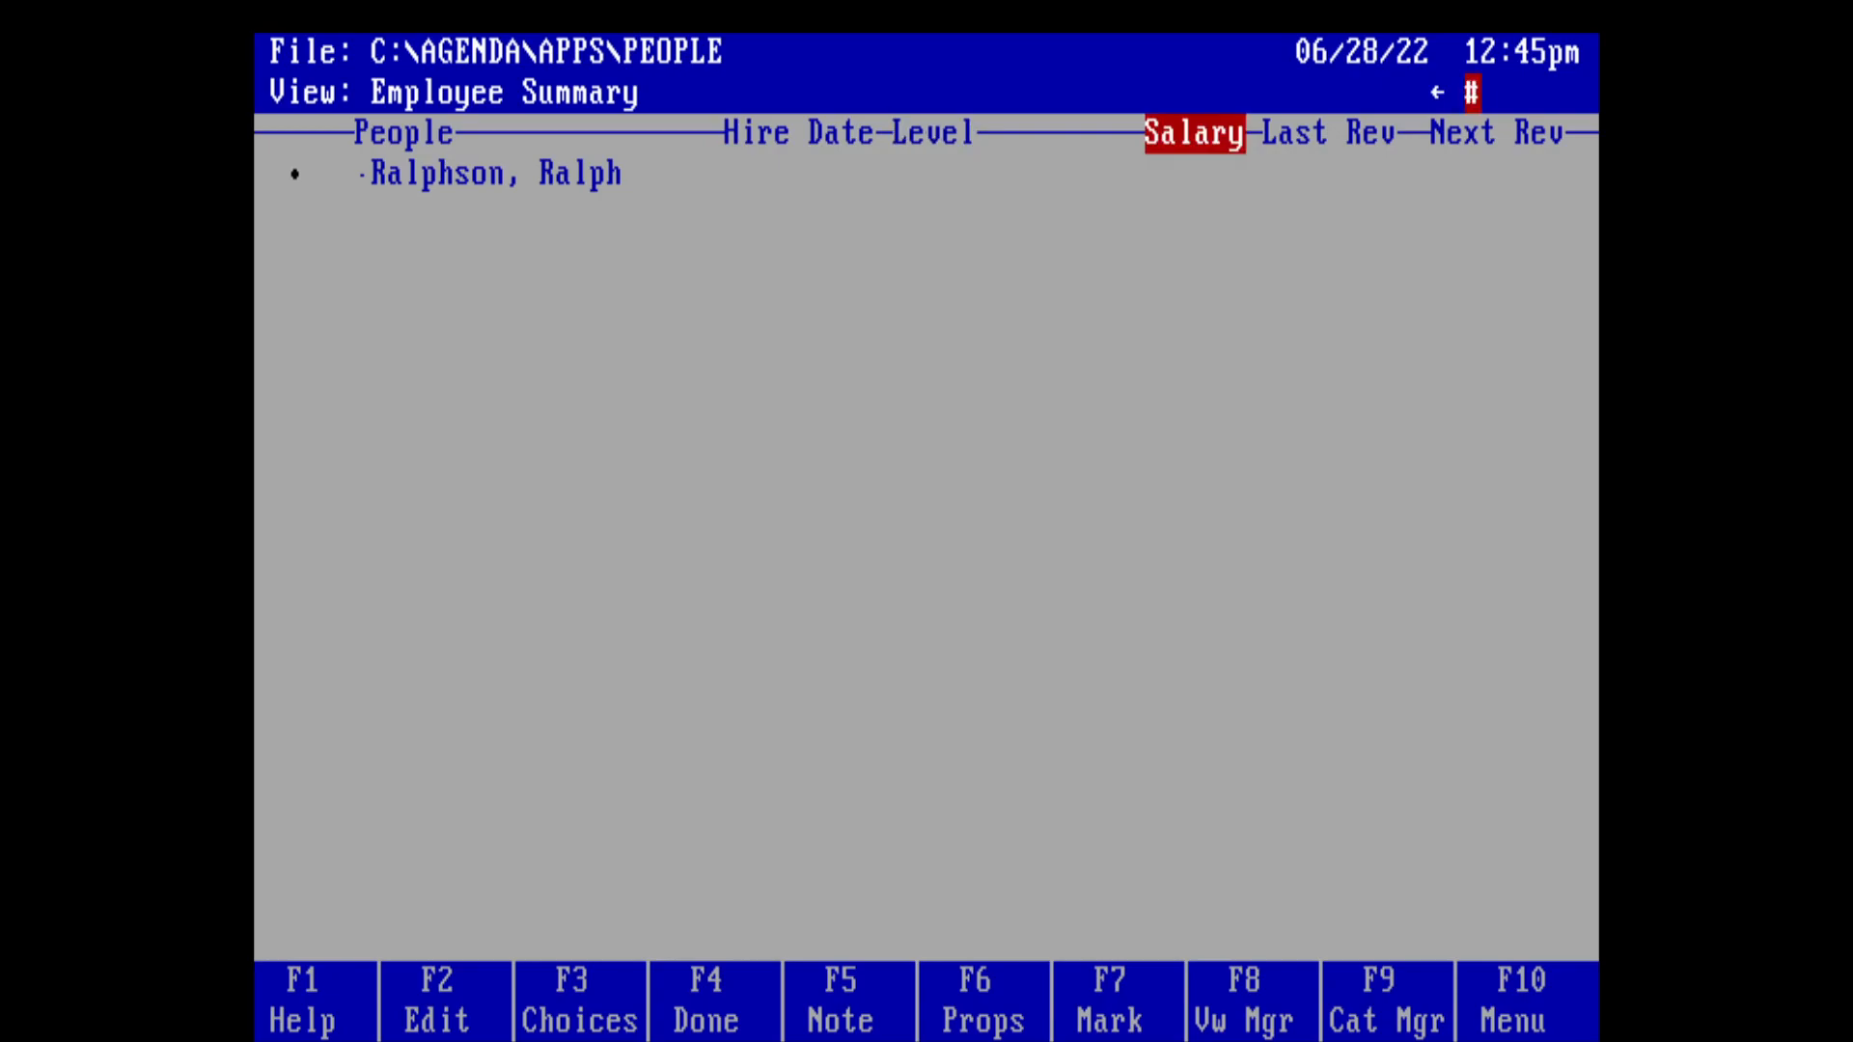
{"action": "key", "text": "Left"}
{"action": "key", "text": "Left"}
{"action": "key", "text": "Left"}
{"action": "key", "text": "Left"}
{"action": "key", "text": "Left"}
{"action": "key", "text": "Right"}
Step: Try to enter 2022-01-16 as the employee's Hire Date
{"action": "key", "text": "Down"}
{"action": "key", "text": "Left"}
{"action": "key", "text": "Right"}
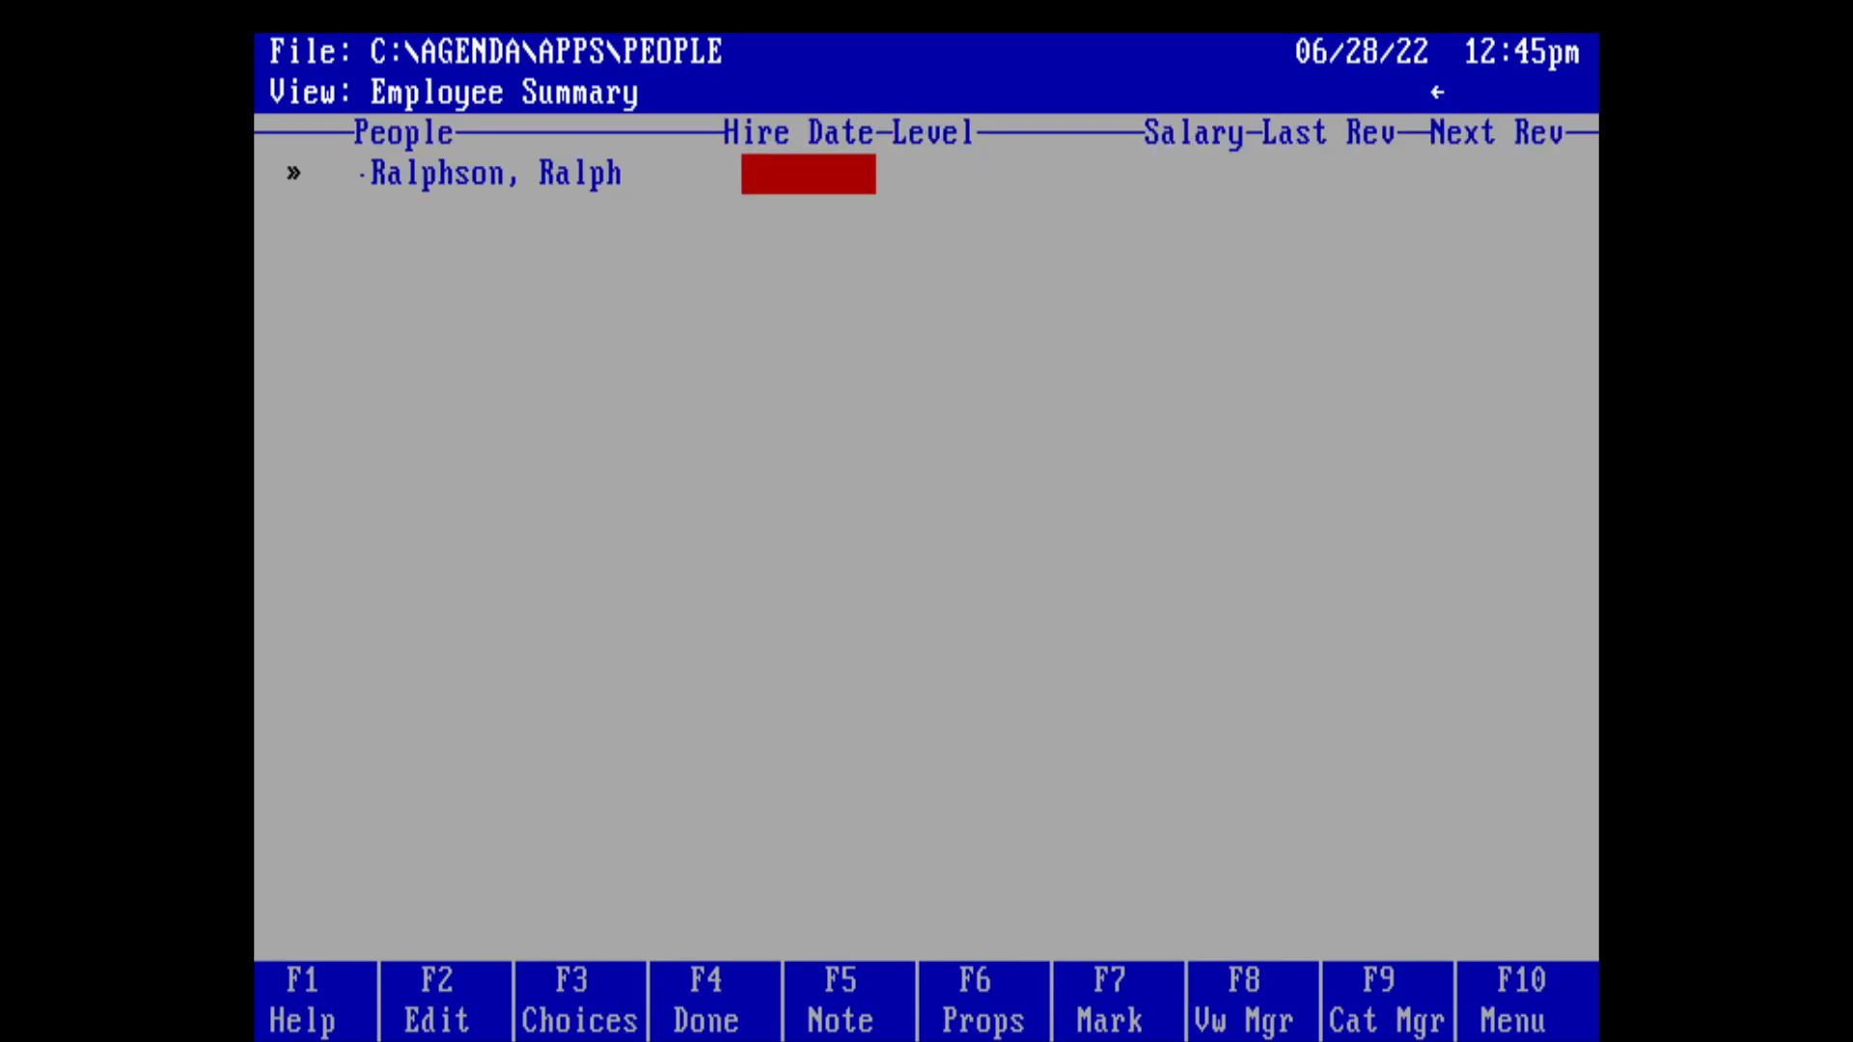
{"action": "type", "text": "20"}
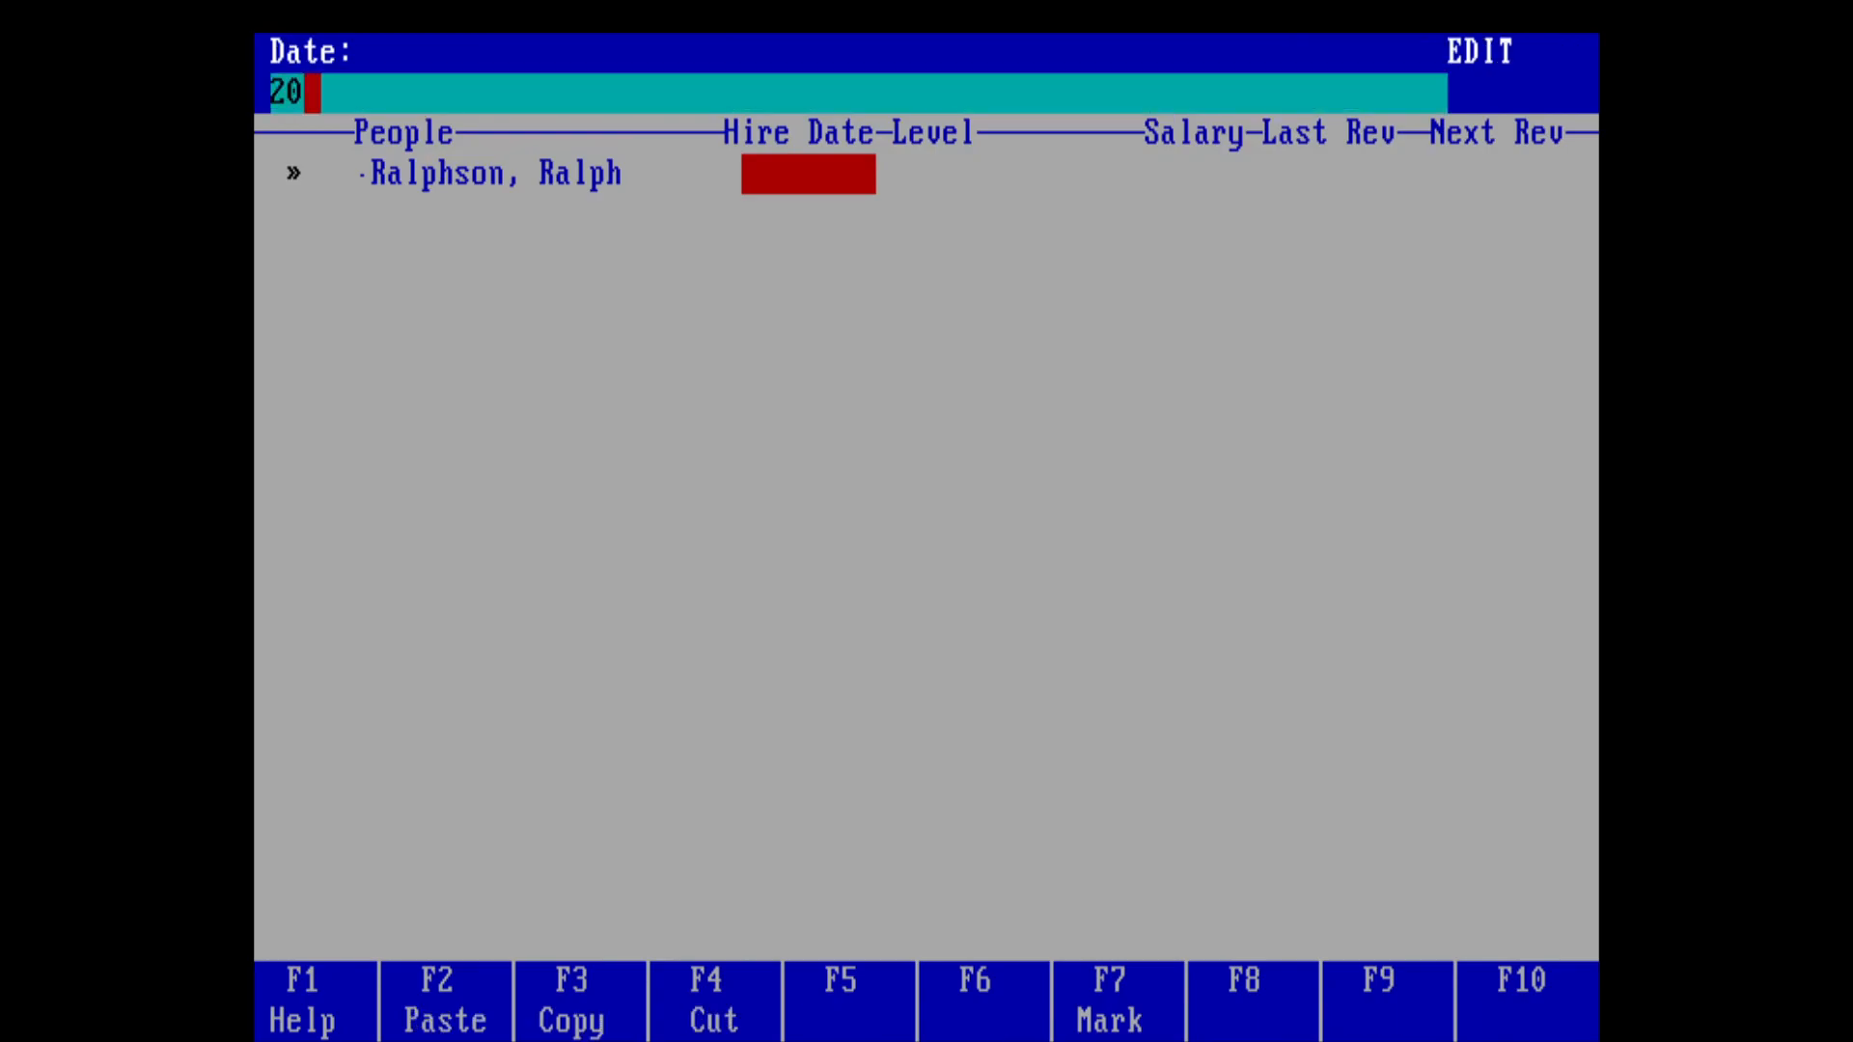
{"action": "type", "text": "22-01-"}
{"action": "key", "text": "Return"}
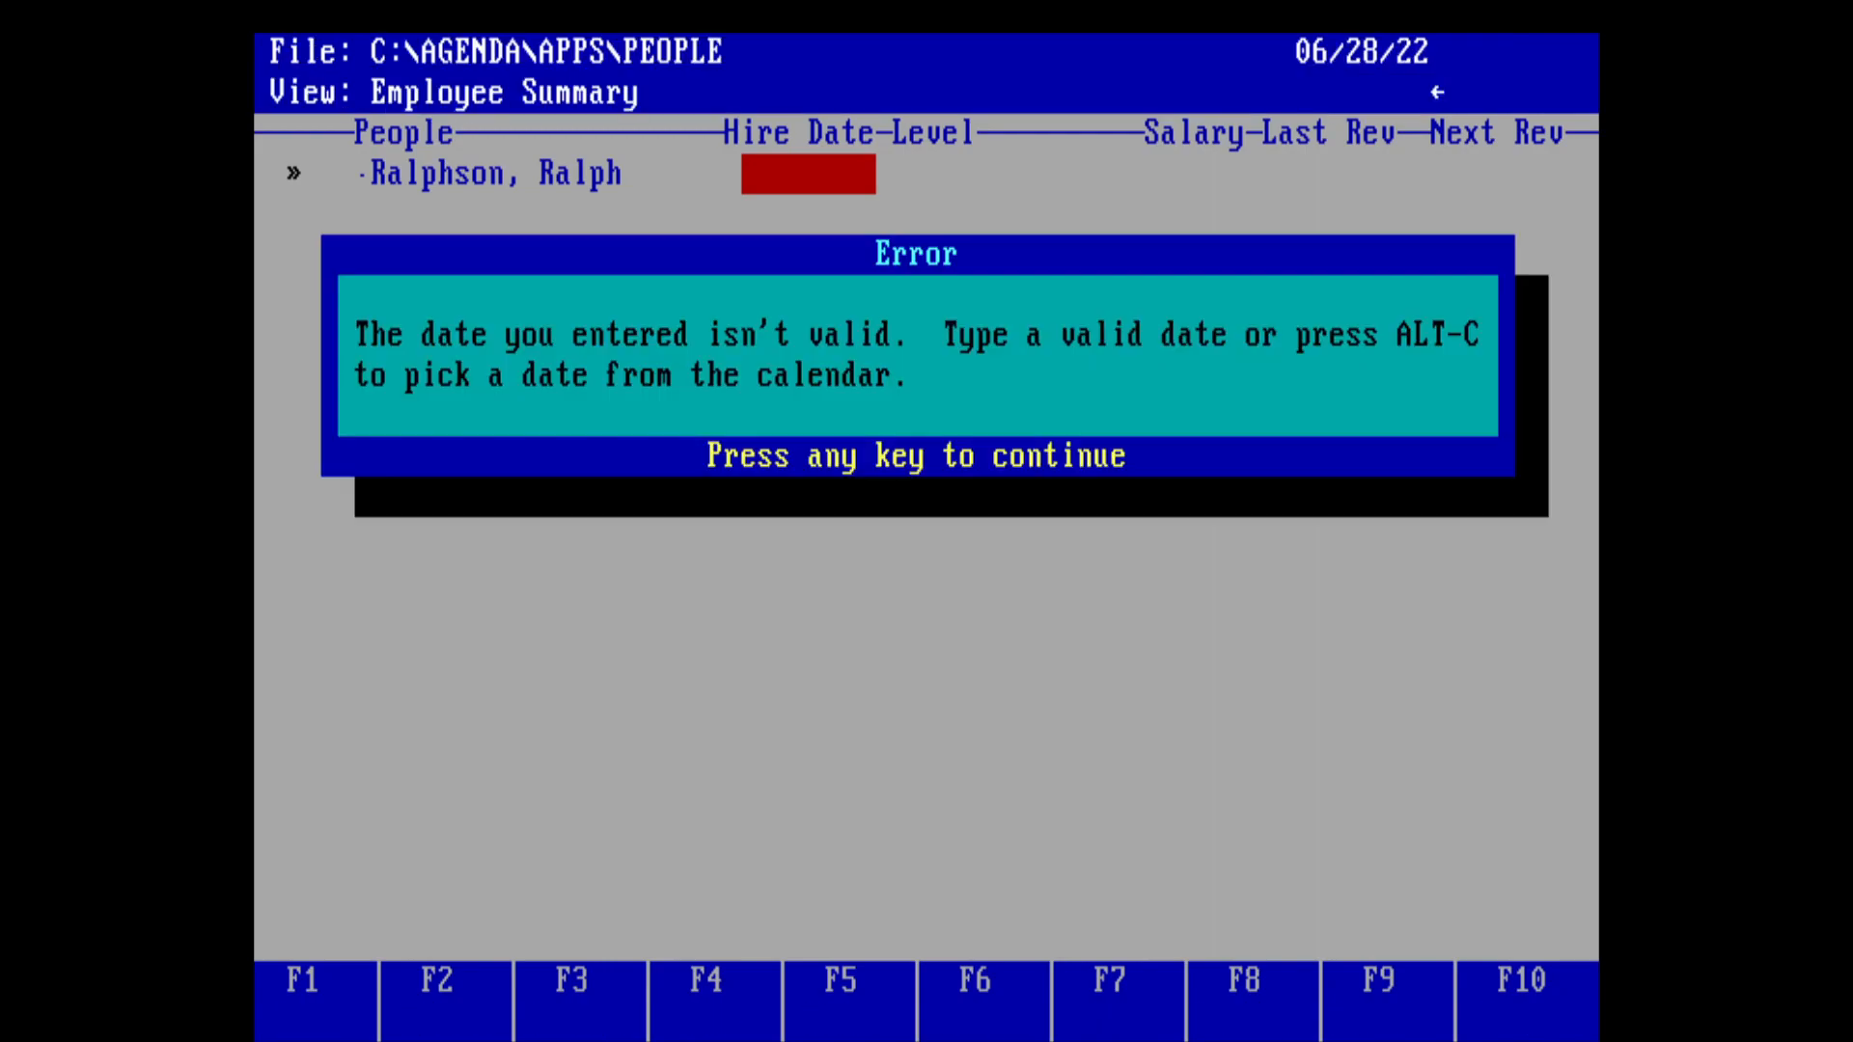
{"action": "key", "text": "Return"}
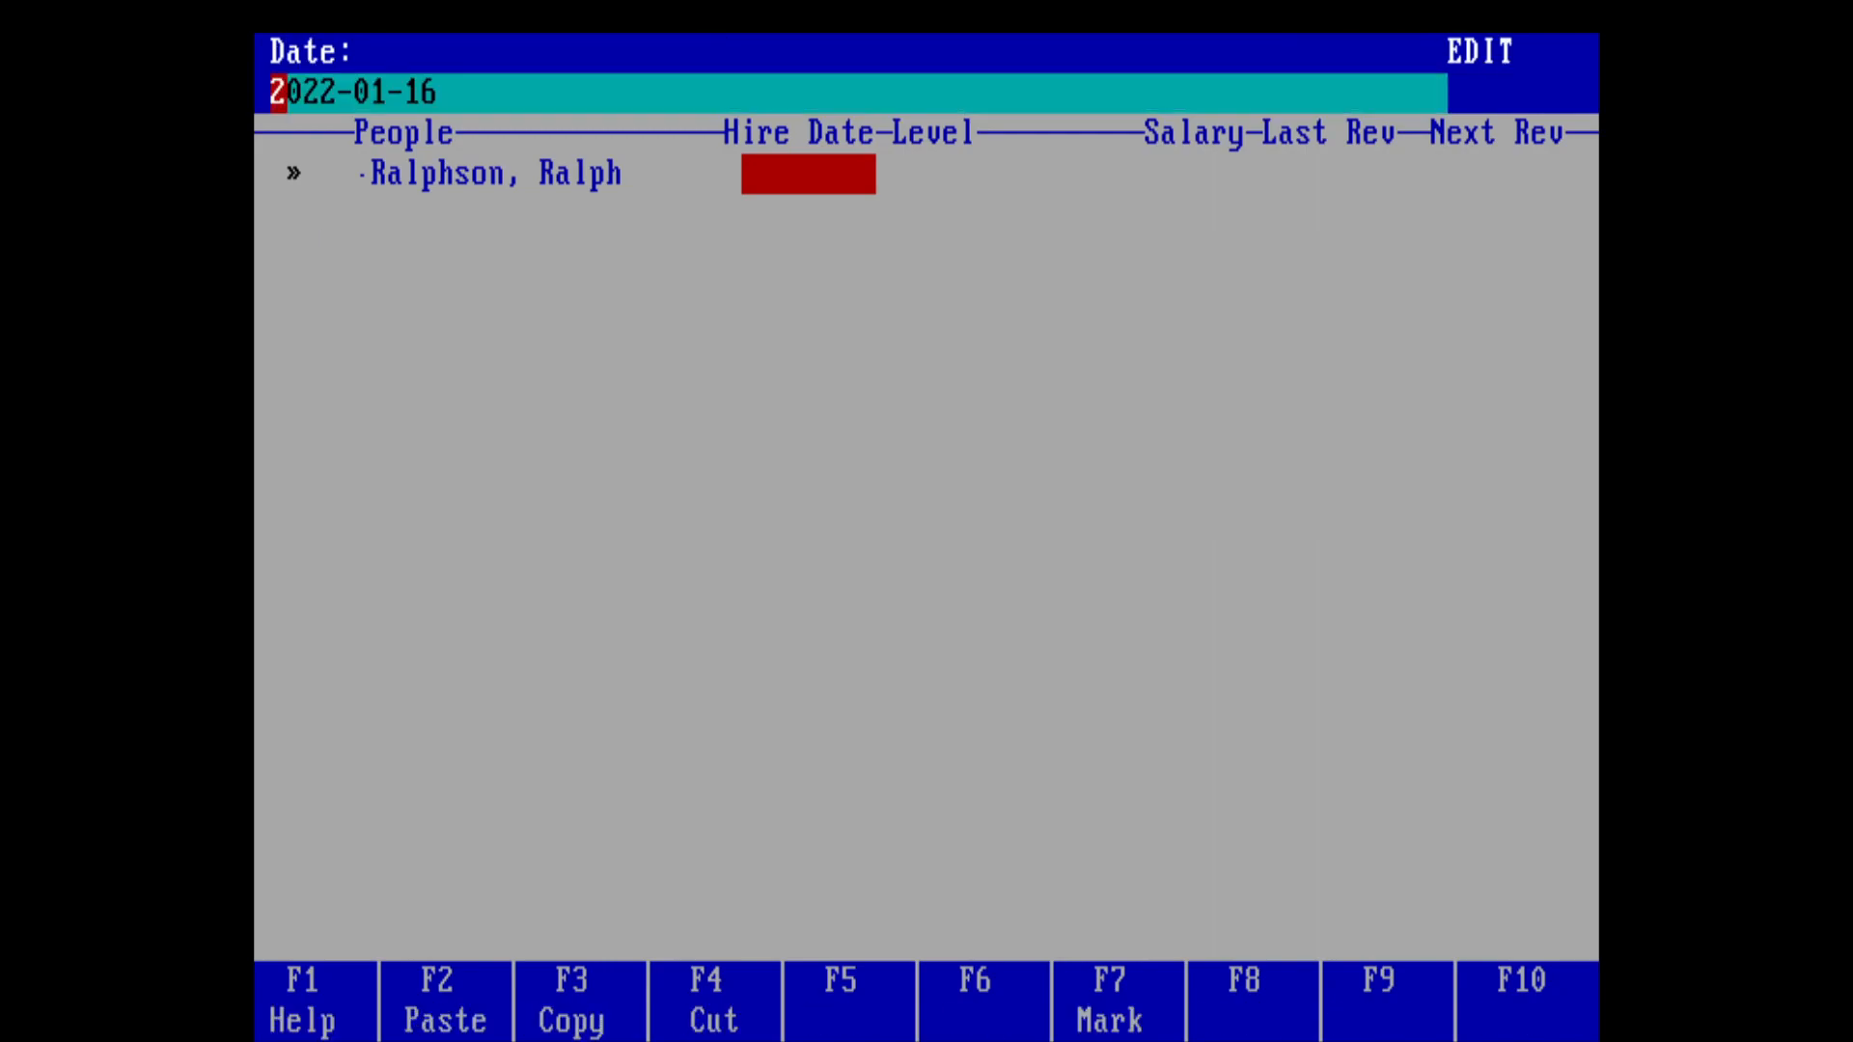
Step: Remove the dashes from the entered Hire Date and try to submit it as 20220116
{"action": "key", "text": "Right"}
{"action": "key", "text": "Right"}
{"action": "key", "text": "Right"}
{"action": "key", "text": "Right"}
{"action": "key", "text": "Right"}
{"action": "key", "text": "BackSpace"}
{"action": "key", "text": "Right"}
{"action": "key", "text": "Right"}
{"action": "key", "text": "Right"}
{"action": "key", "text": "Return"}
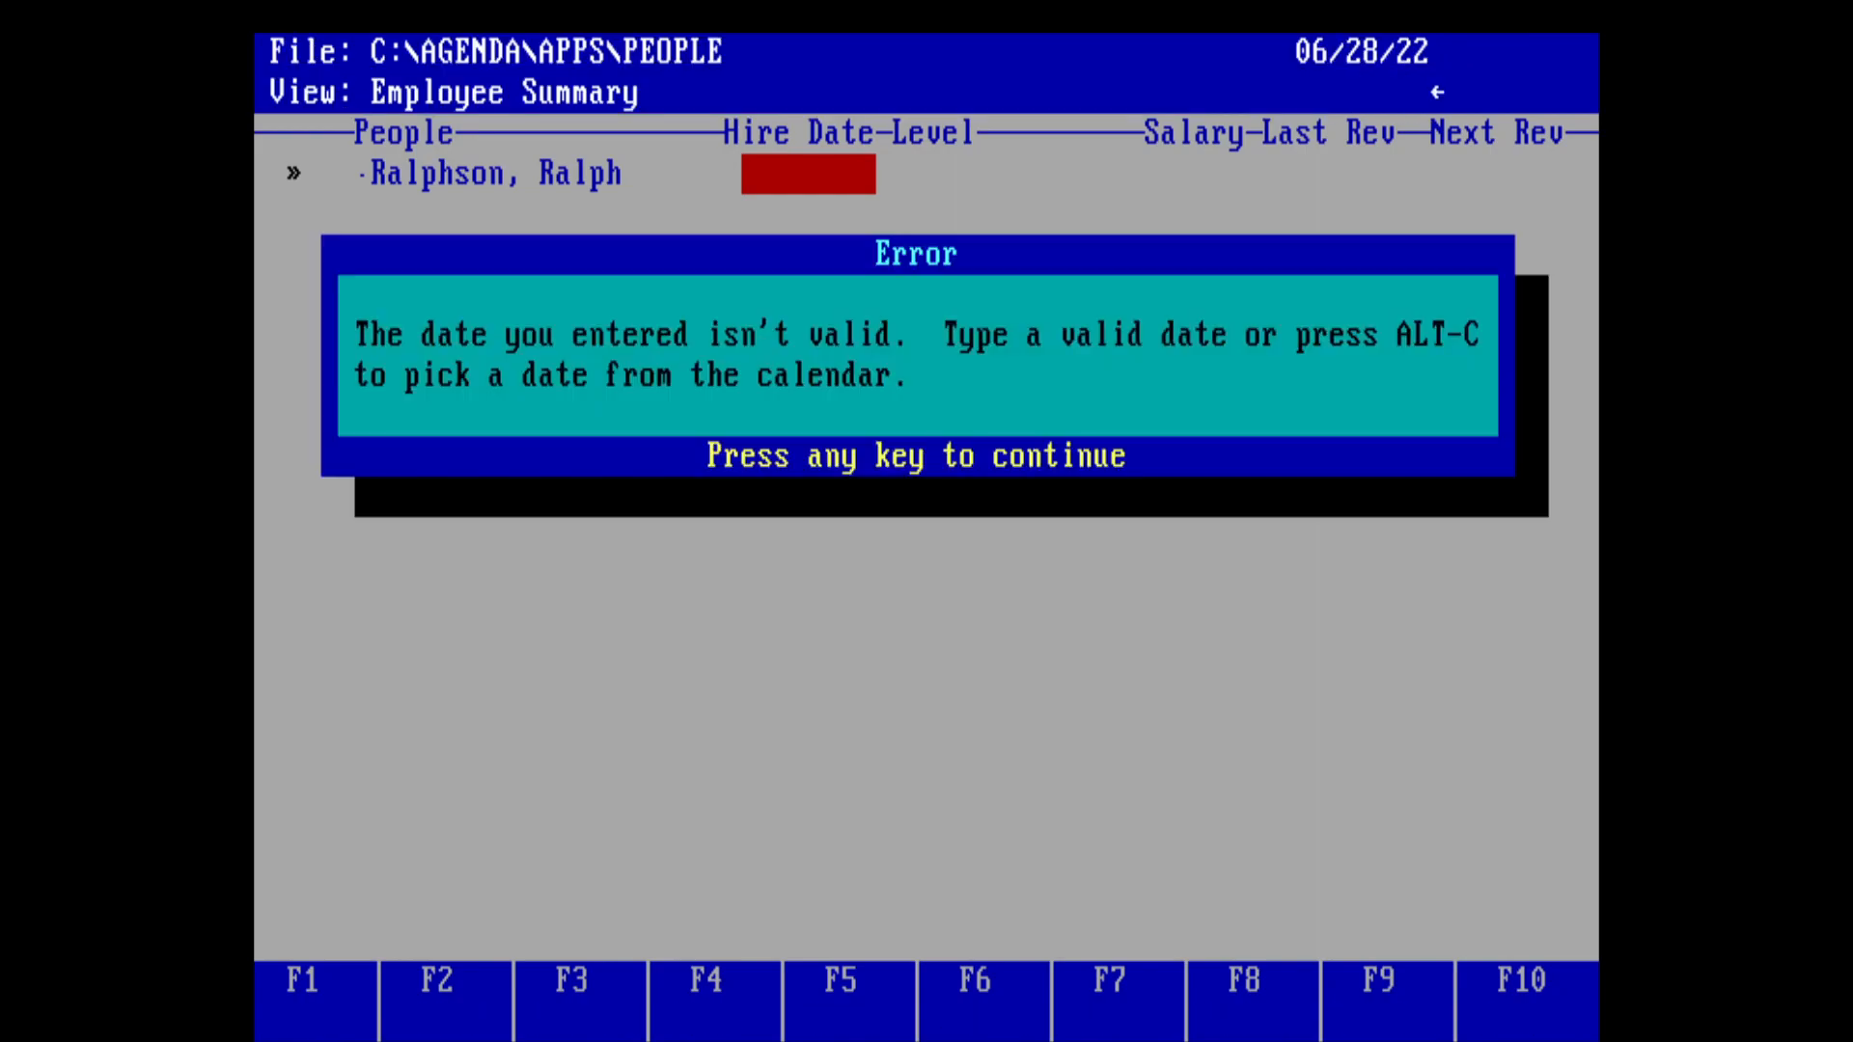
{"action": "key", "text": "Return"}
Step: Try to change the year of the entered Hire Date to 1996, submitting 19960116, and abandon the entry
{"action": "key", "text": "Right"}
{"action": "key", "text": "Right"}
{"action": "key", "text": "Right"}
{"action": "key", "text": "Right"}
{"action": "key", "text": "Right"}
{"action": "key", "text": "Left"}
{"action": "key", "text": "Left"}
{"action": "key", "text": "Right"}
{"action": "key", "text": "BackSpace"}
{"action": "key", "text": "BackSpace"}
{"action": "key", "text": "BackSpace"}
{"action": "key", "text": "BackSpace"}
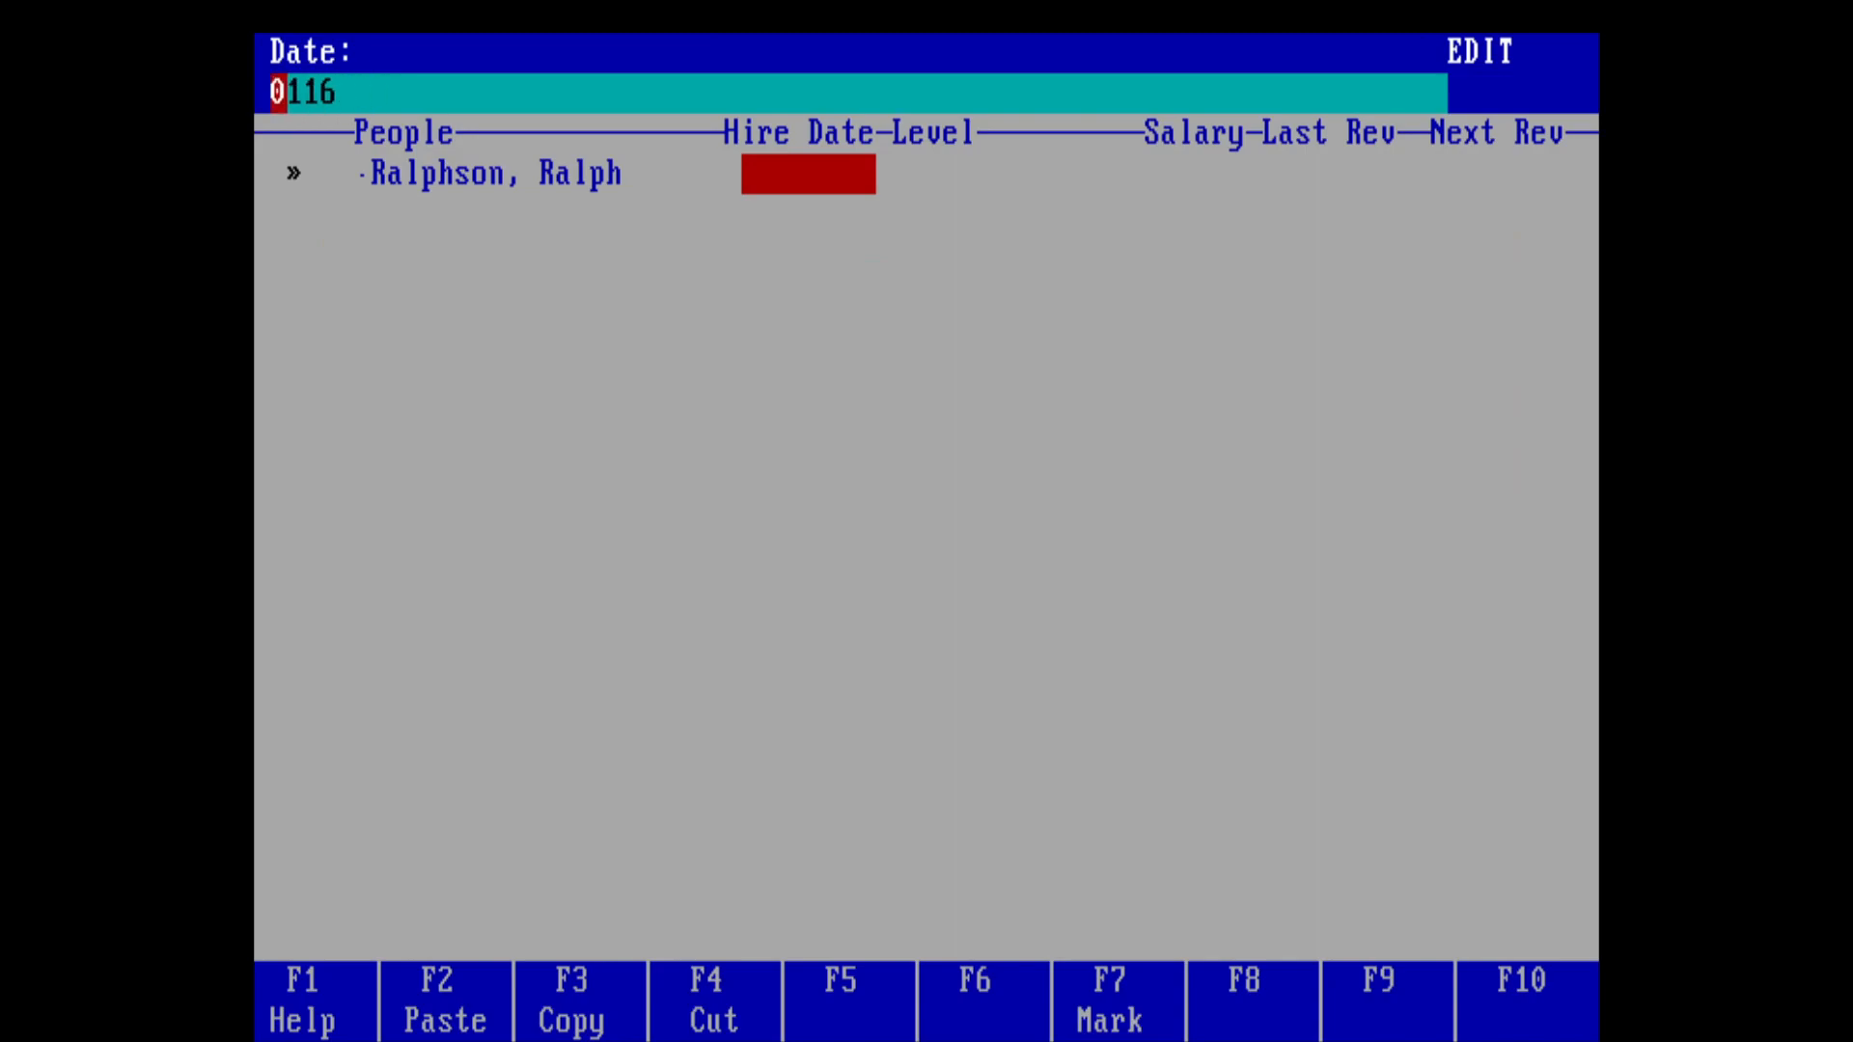
{"action": "type", "text": "1996"}
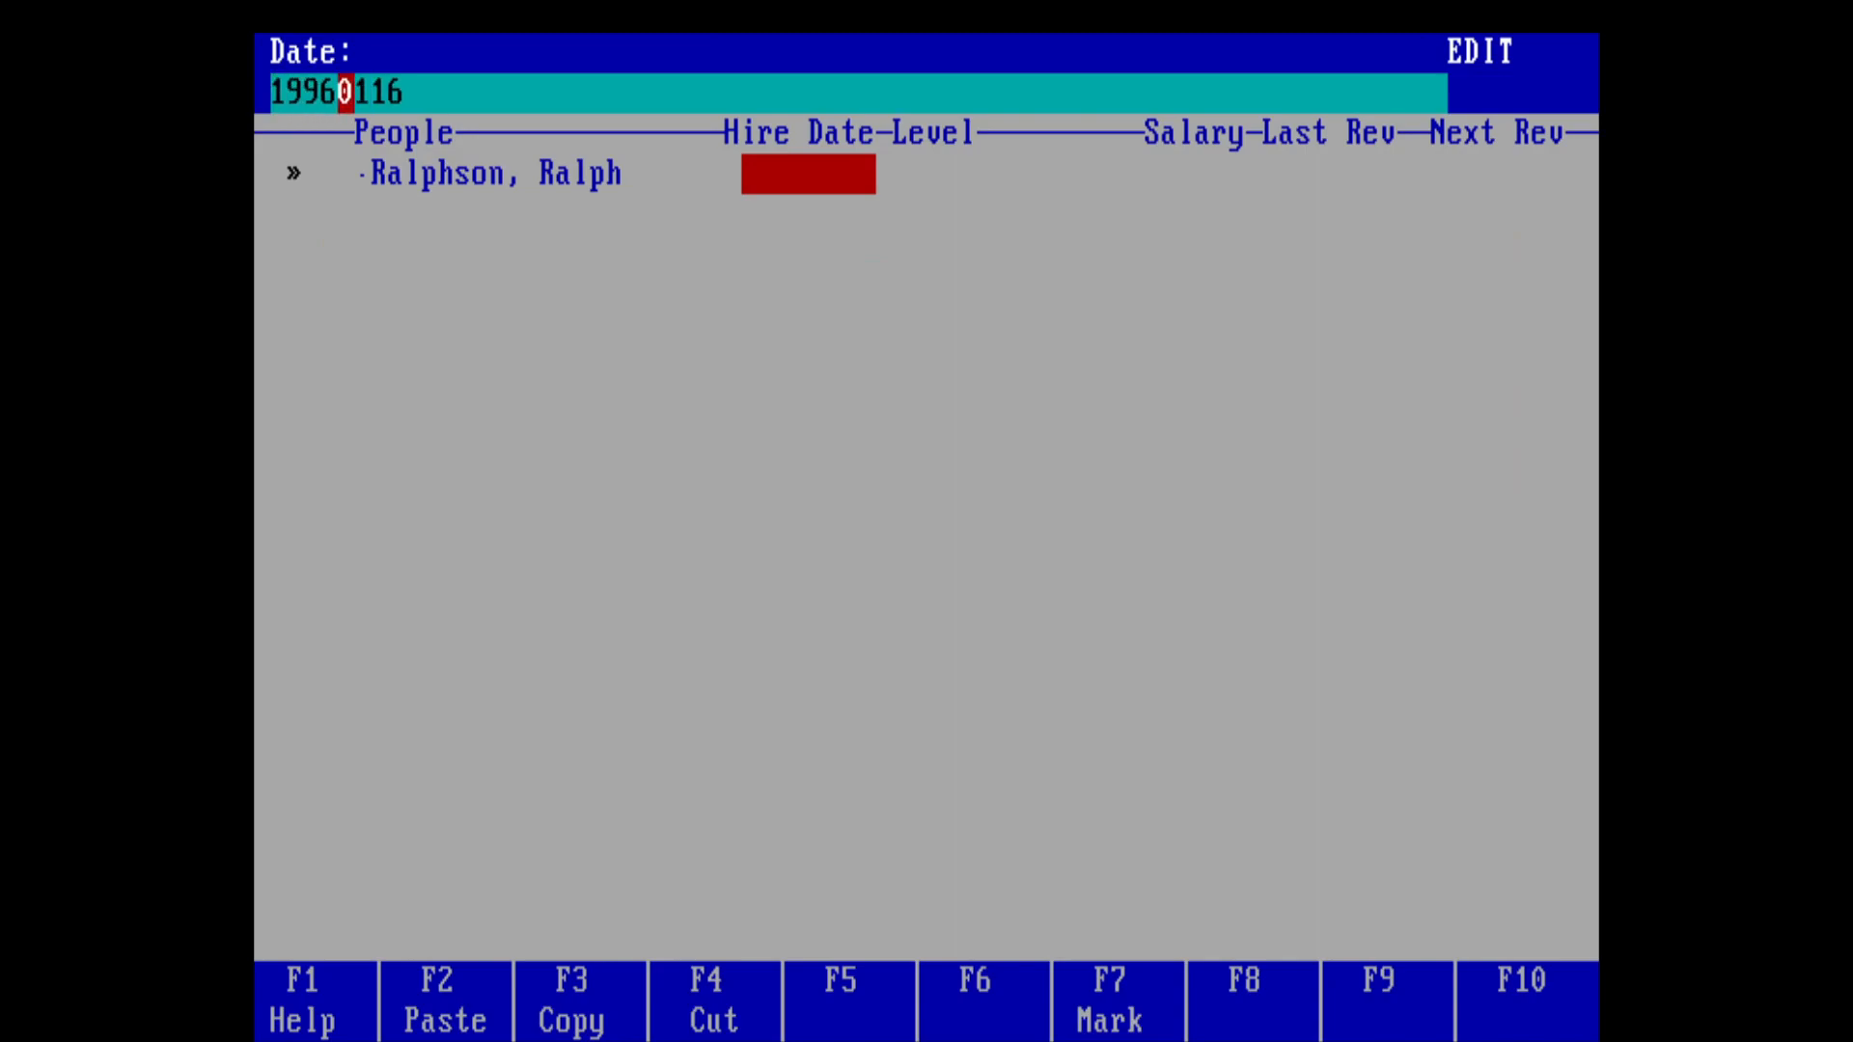
{"action": "key", "text": "Return"}
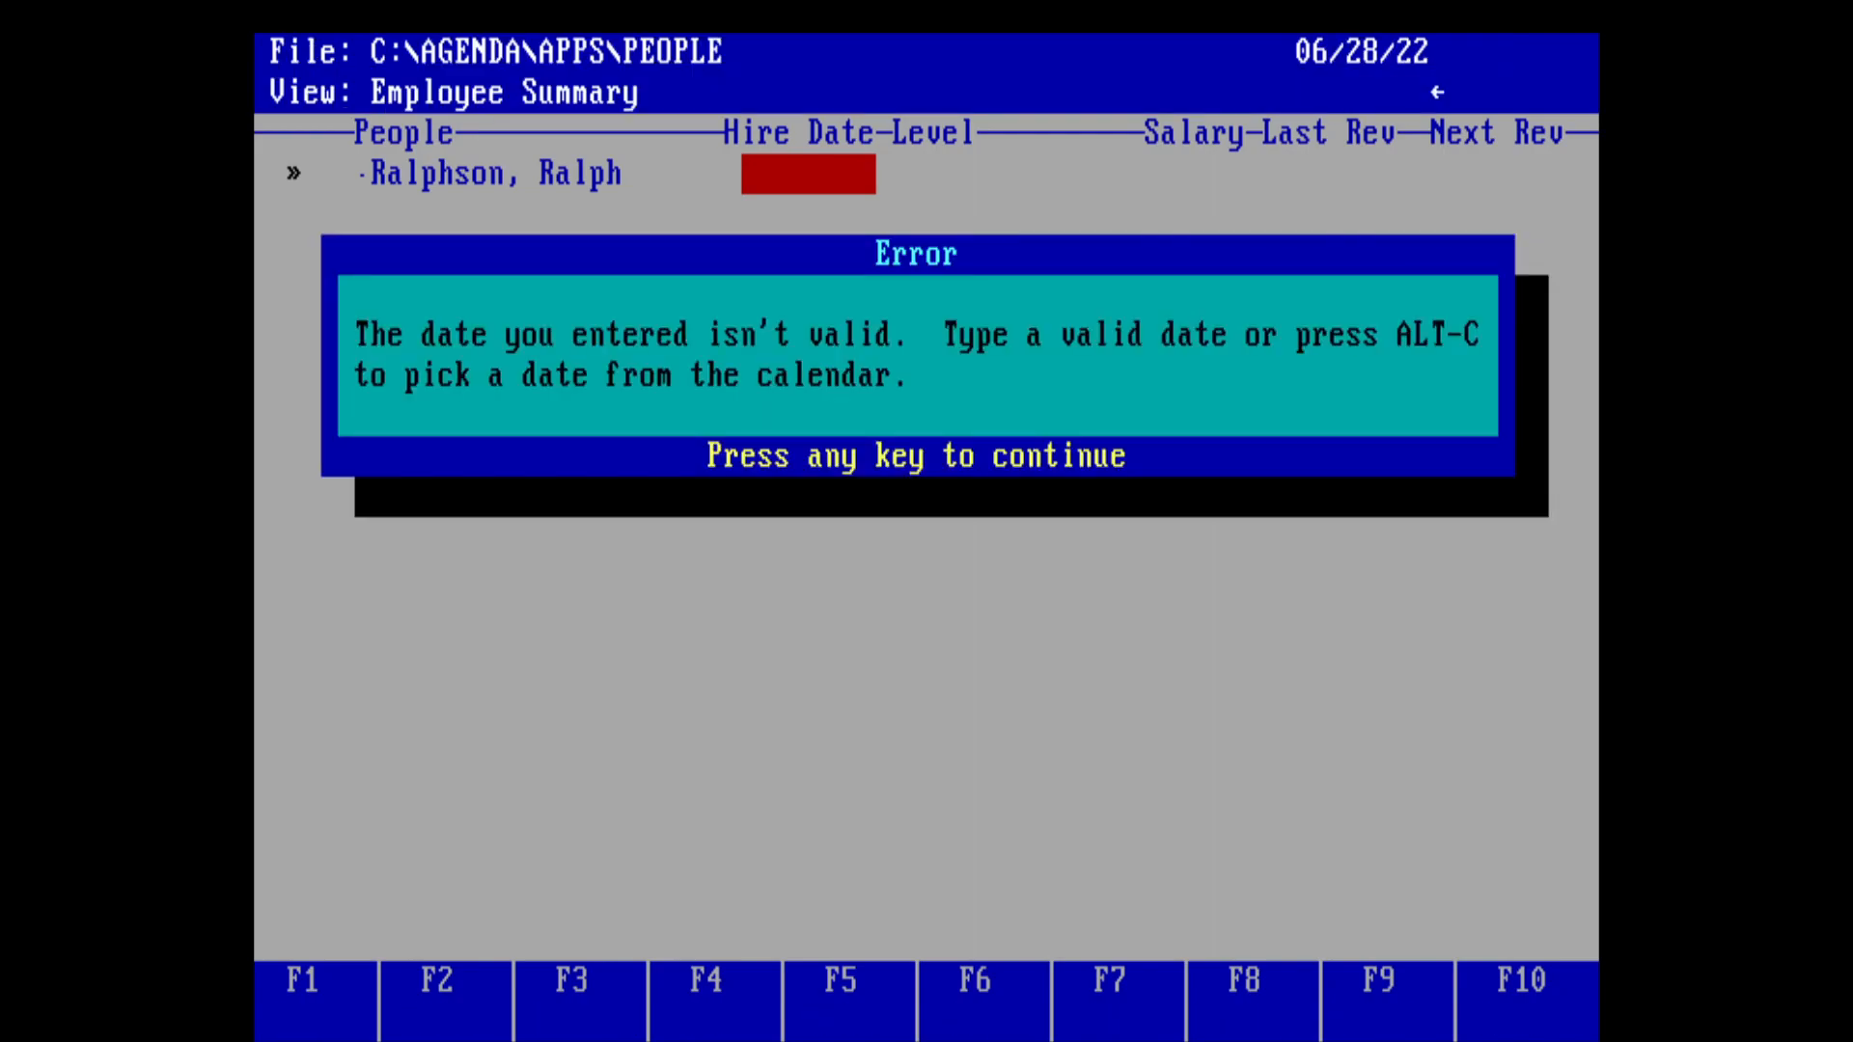
{"action": "key", "text": "Escape"}
{"action": "key", "text": "Escape"}
Step: Set the employee's Level to 3 and Salary to 3000 in the Employee Summary view
{"action": "key", "text": "Right"}
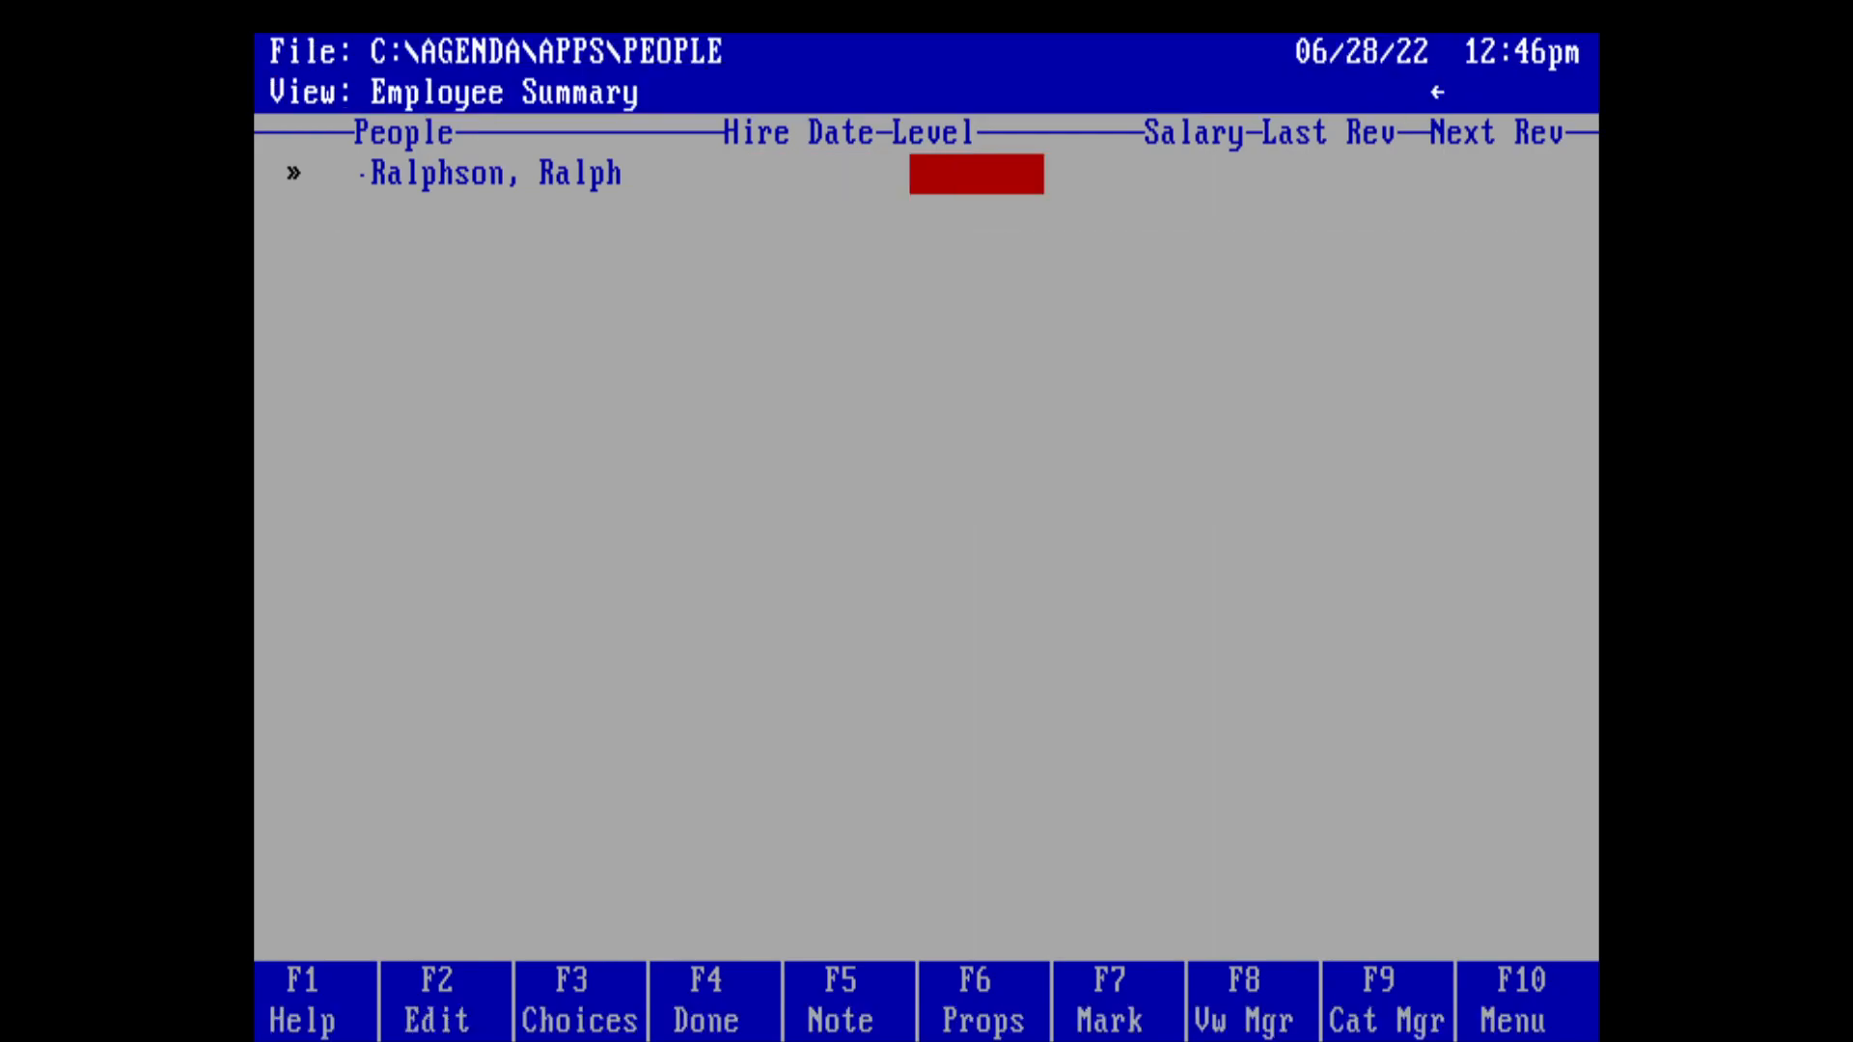
{"action": "type", "text": "3"}
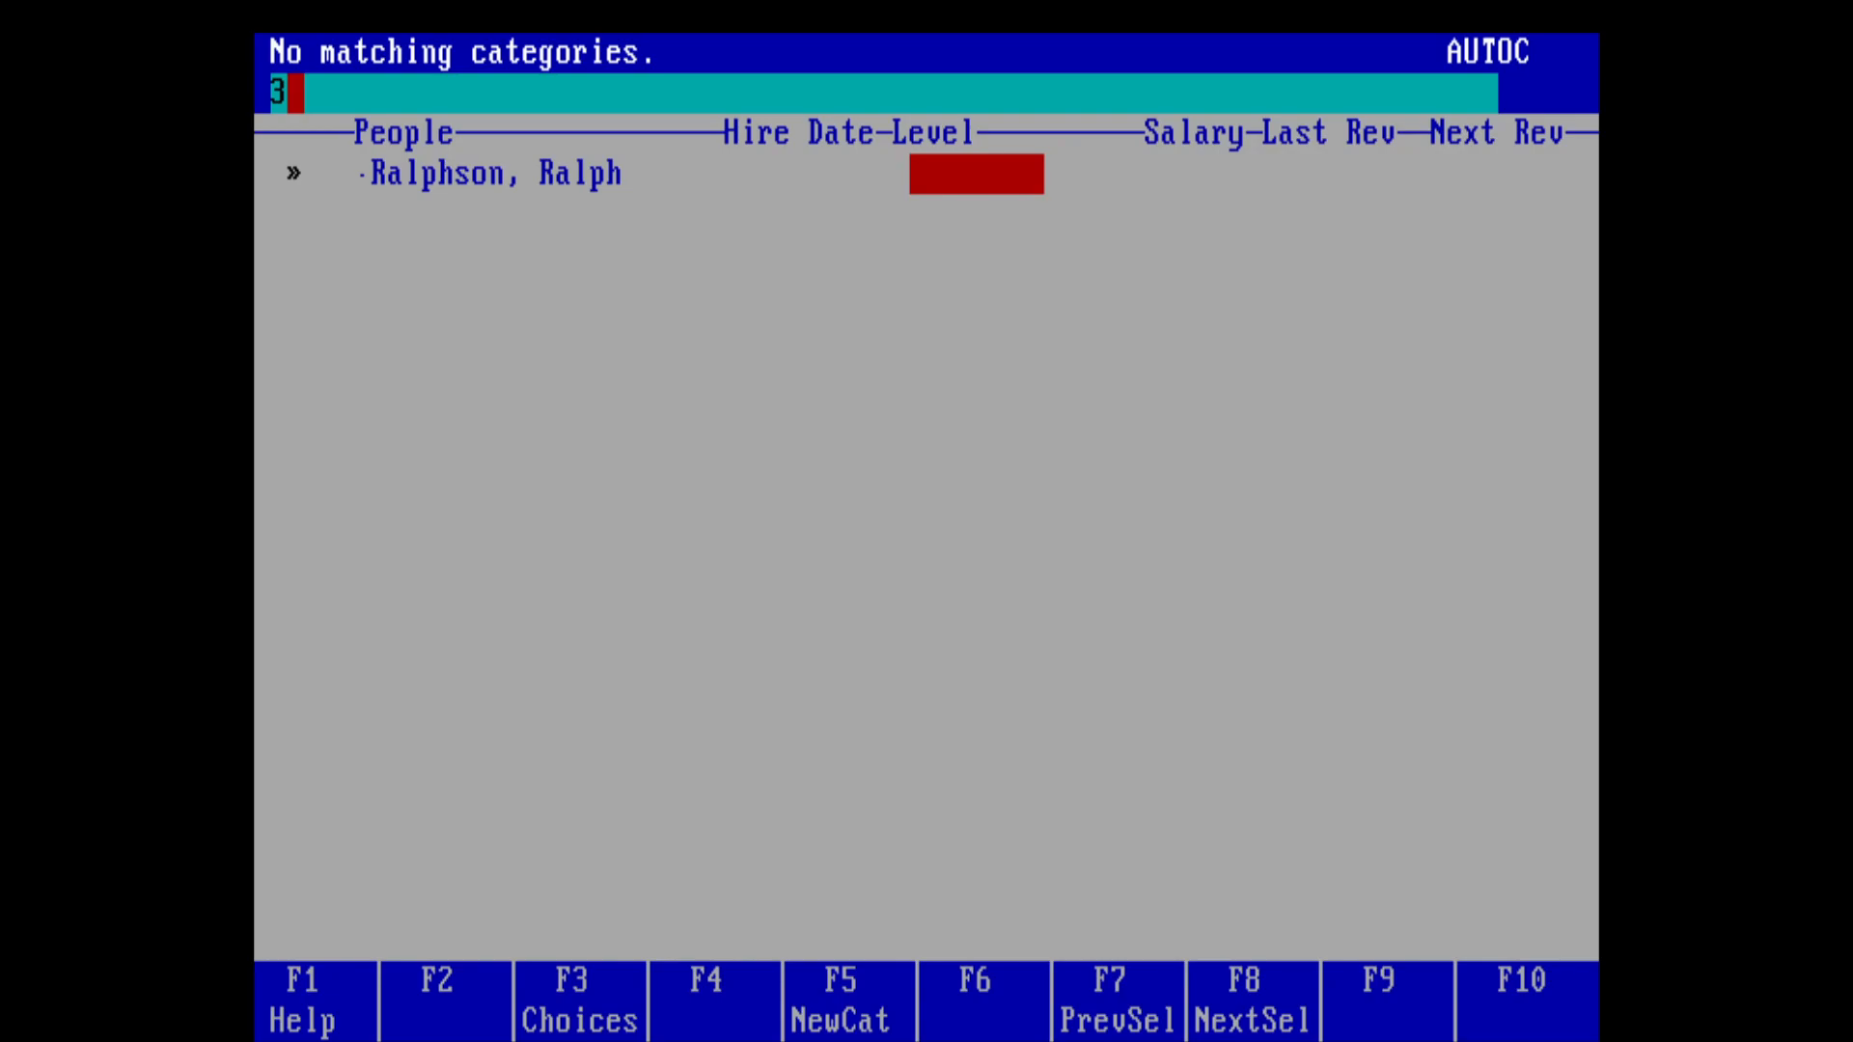
{"action": "key", "text": "Return"}
{"action": "key", "text": "Right"}
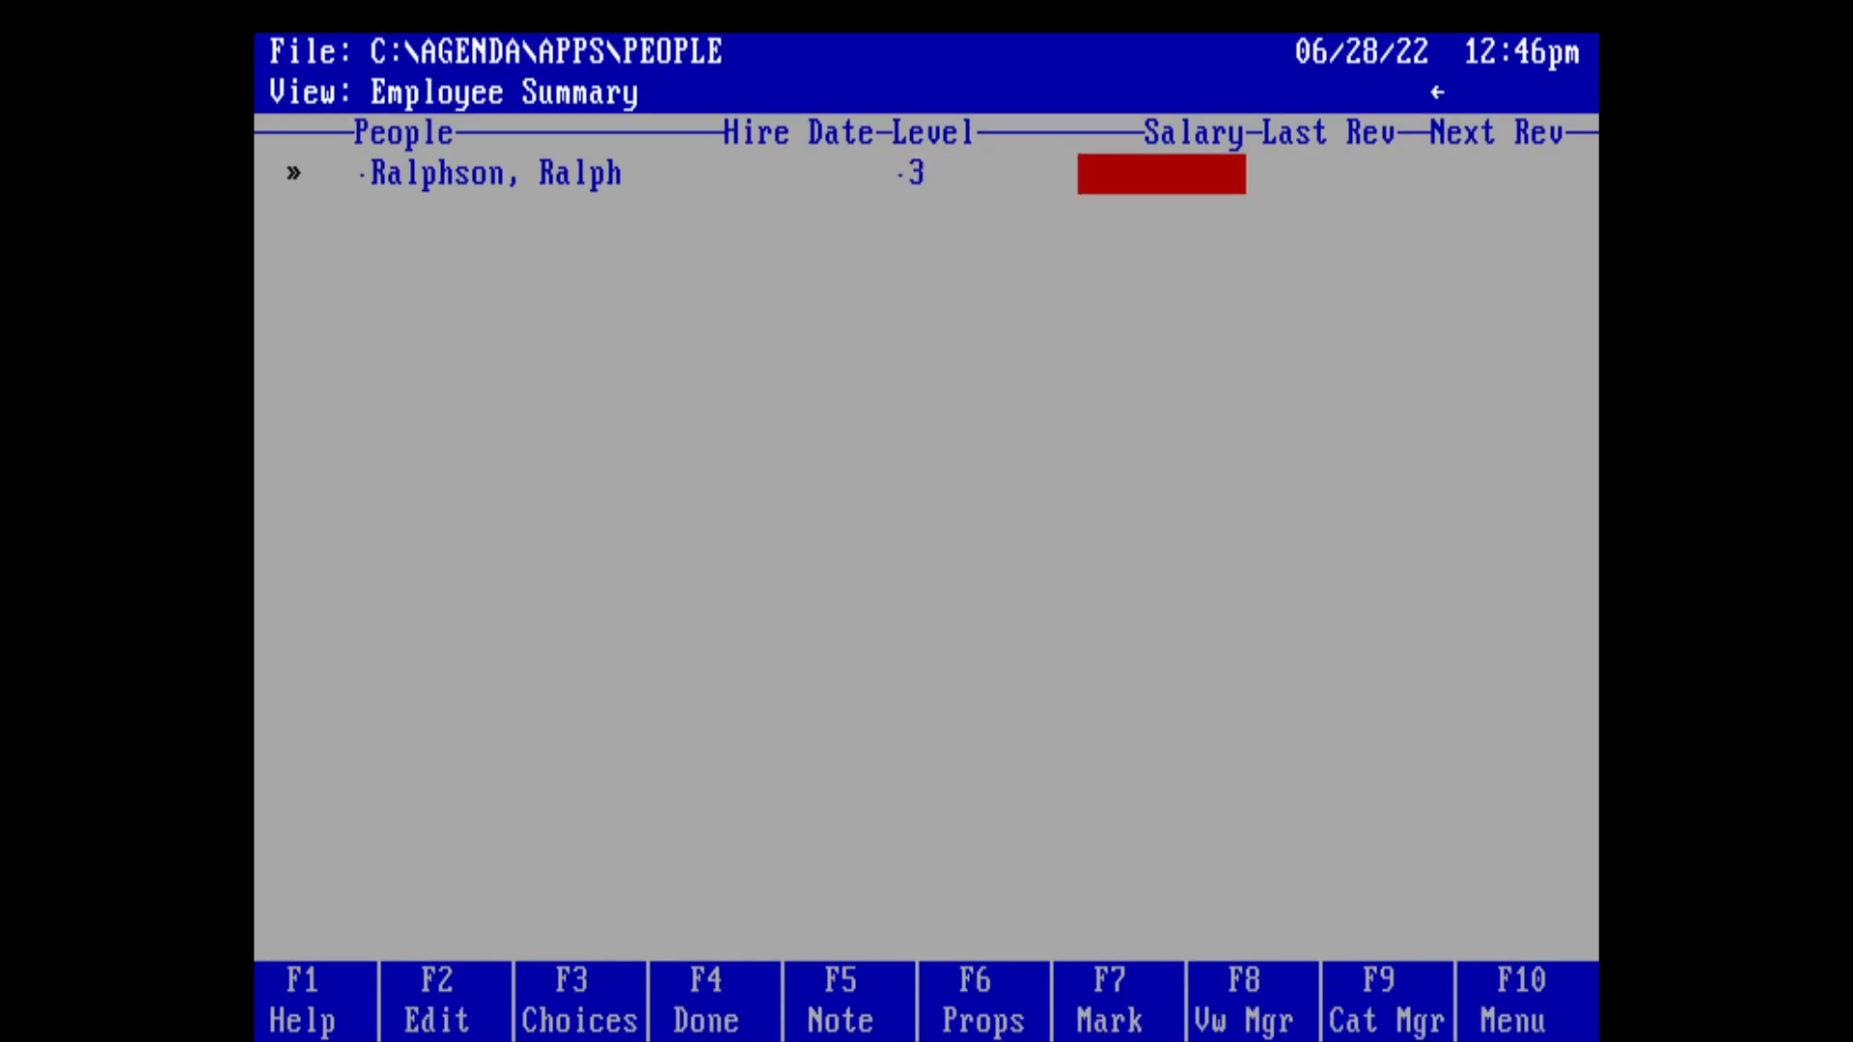
{"action": "type", "text": "3000"}
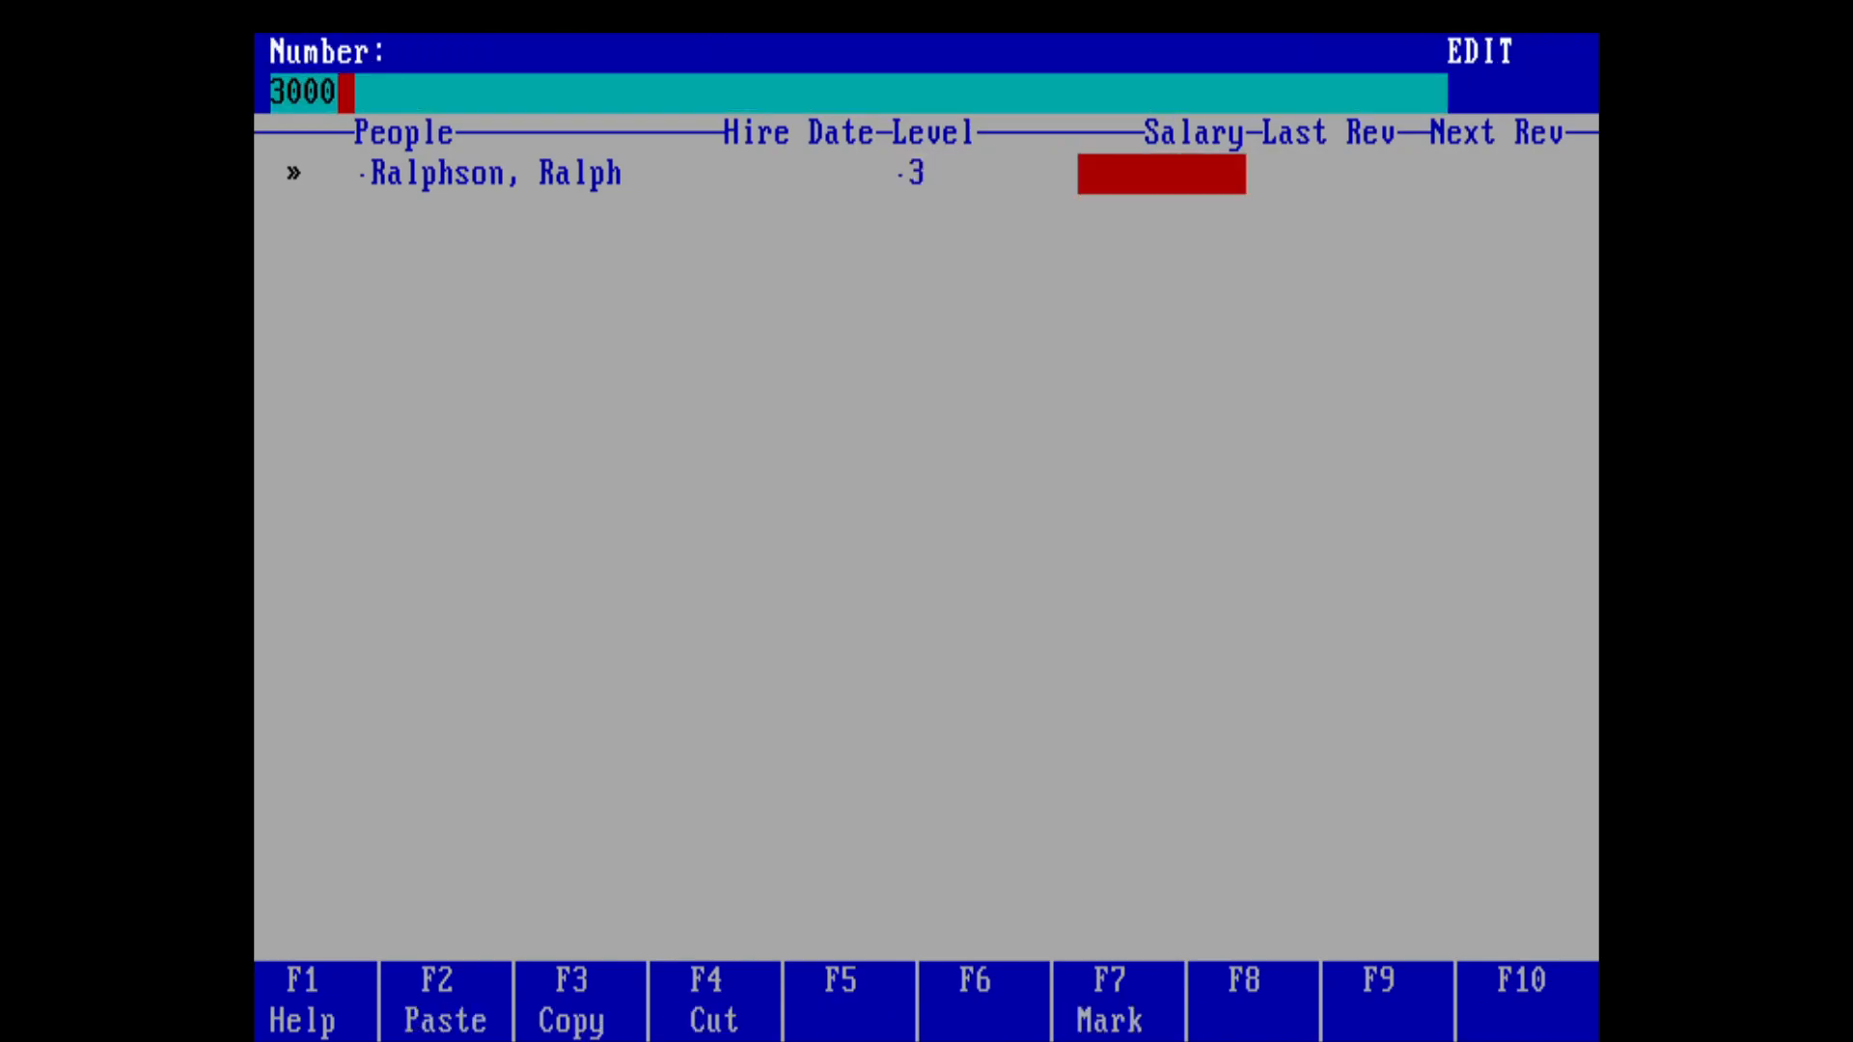
{"action": "key", "text": "Return"}
Step: Check which views the View Manager offers for the PEOPLE file and stay in the Employee Summary view
{"action": "key", "text": "Right"}
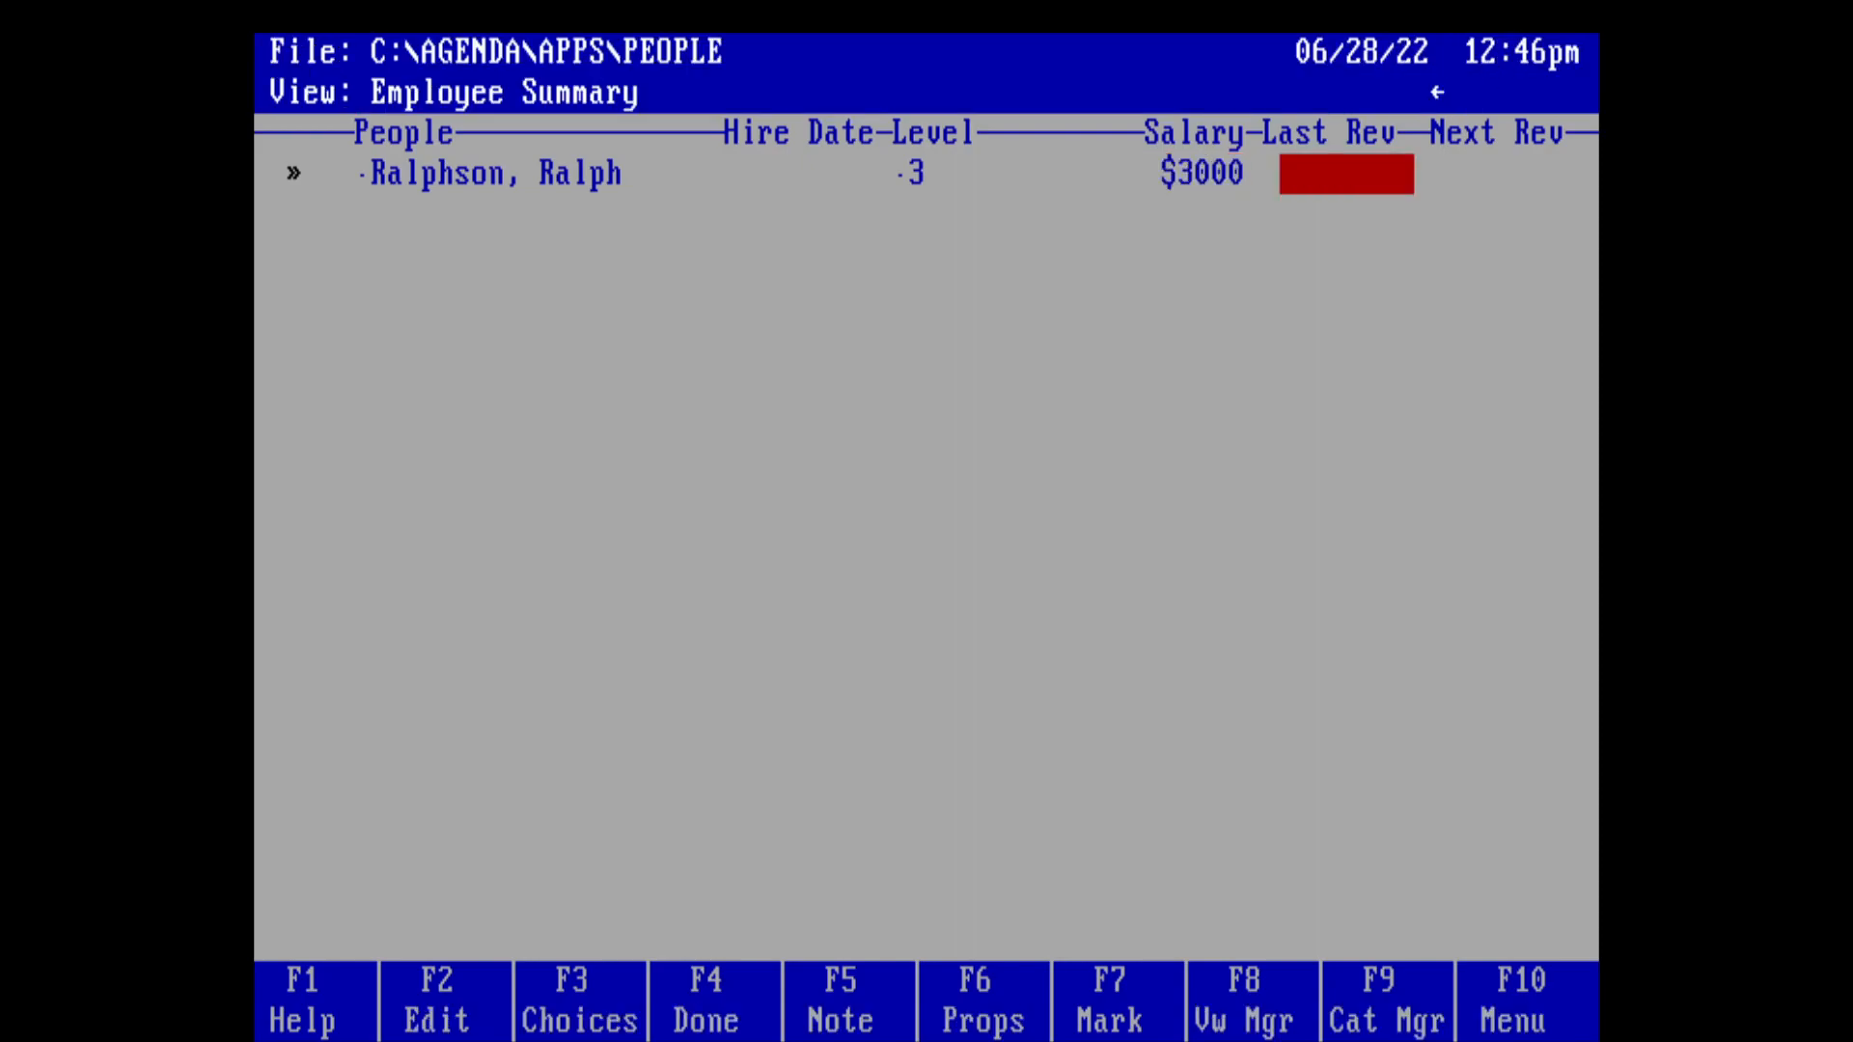
{"action": "key", "text": "Right"}
{"action": "key", "text": "Left"}
{"action": "key", "text": "Left"}
{"action": "key", "text": "Left"}
{"action": "key", "text": "Left"}
{"action": "key", "text": "Left"}
{"action": "key", "text": "Left"}
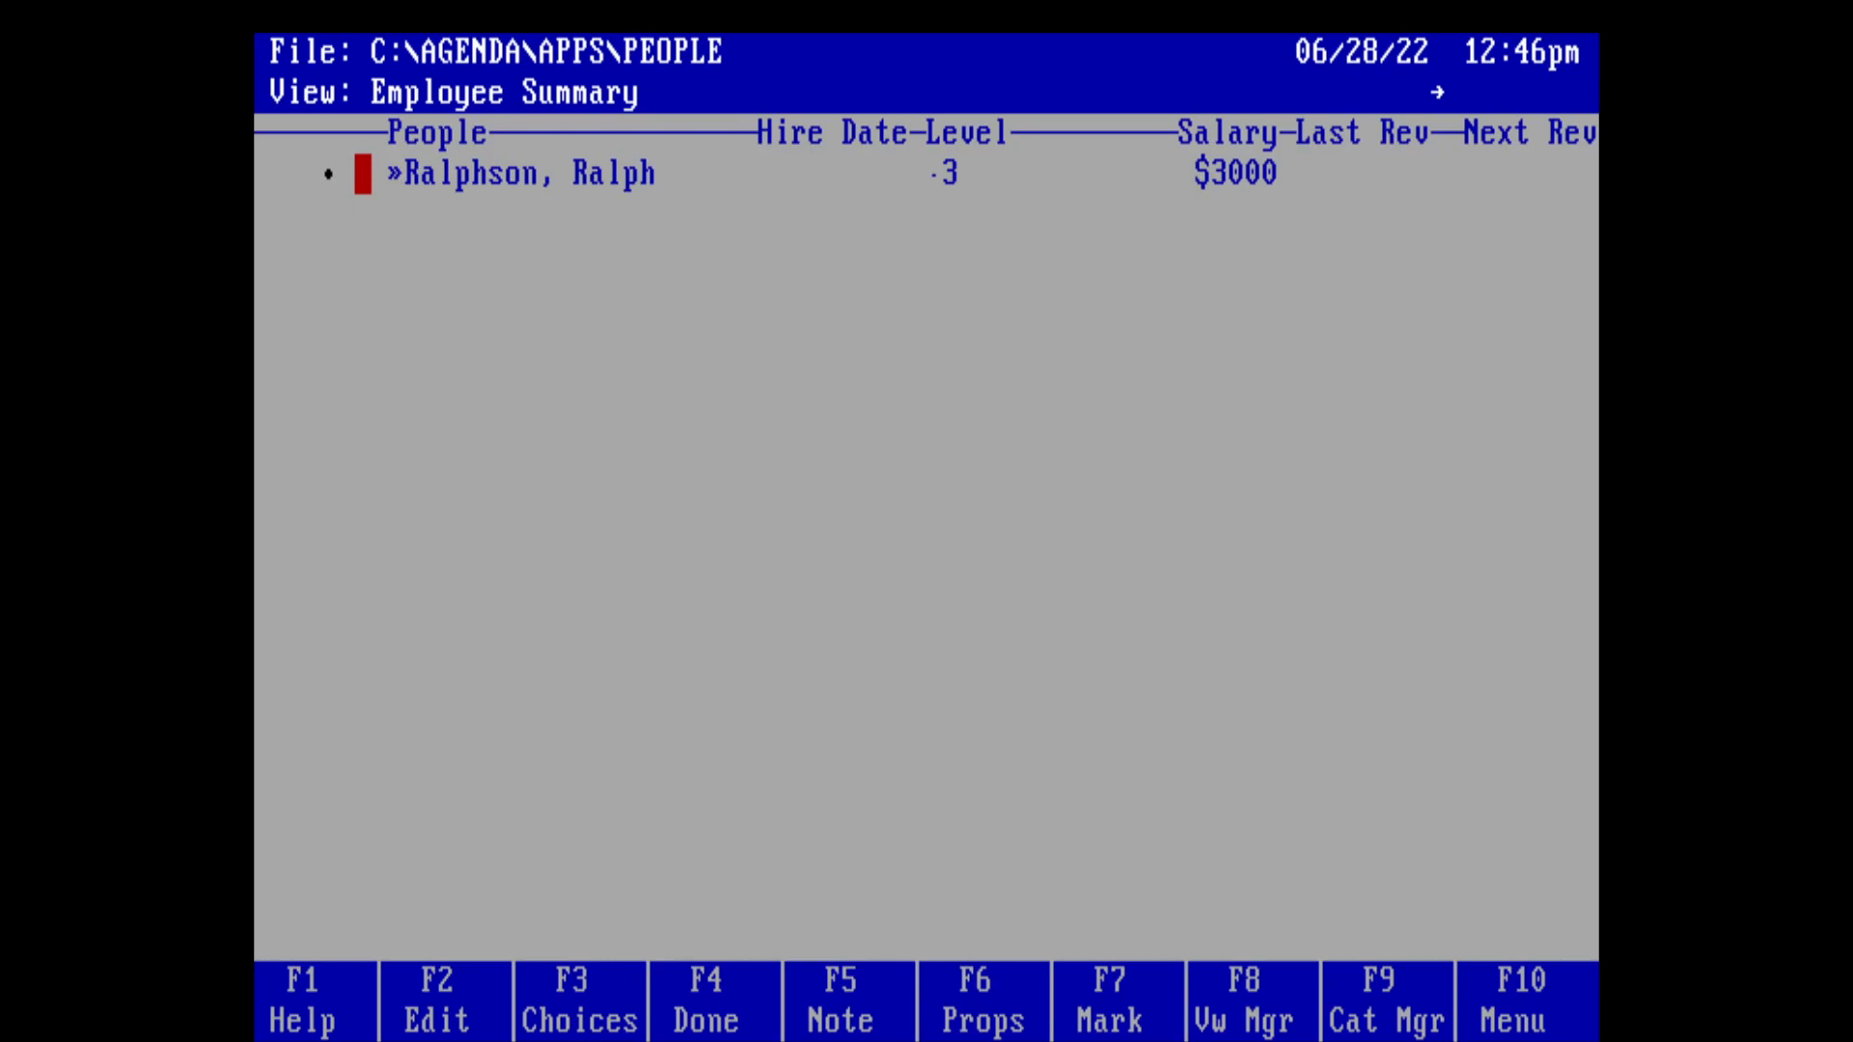
{"action": "key", "text": "F8"}
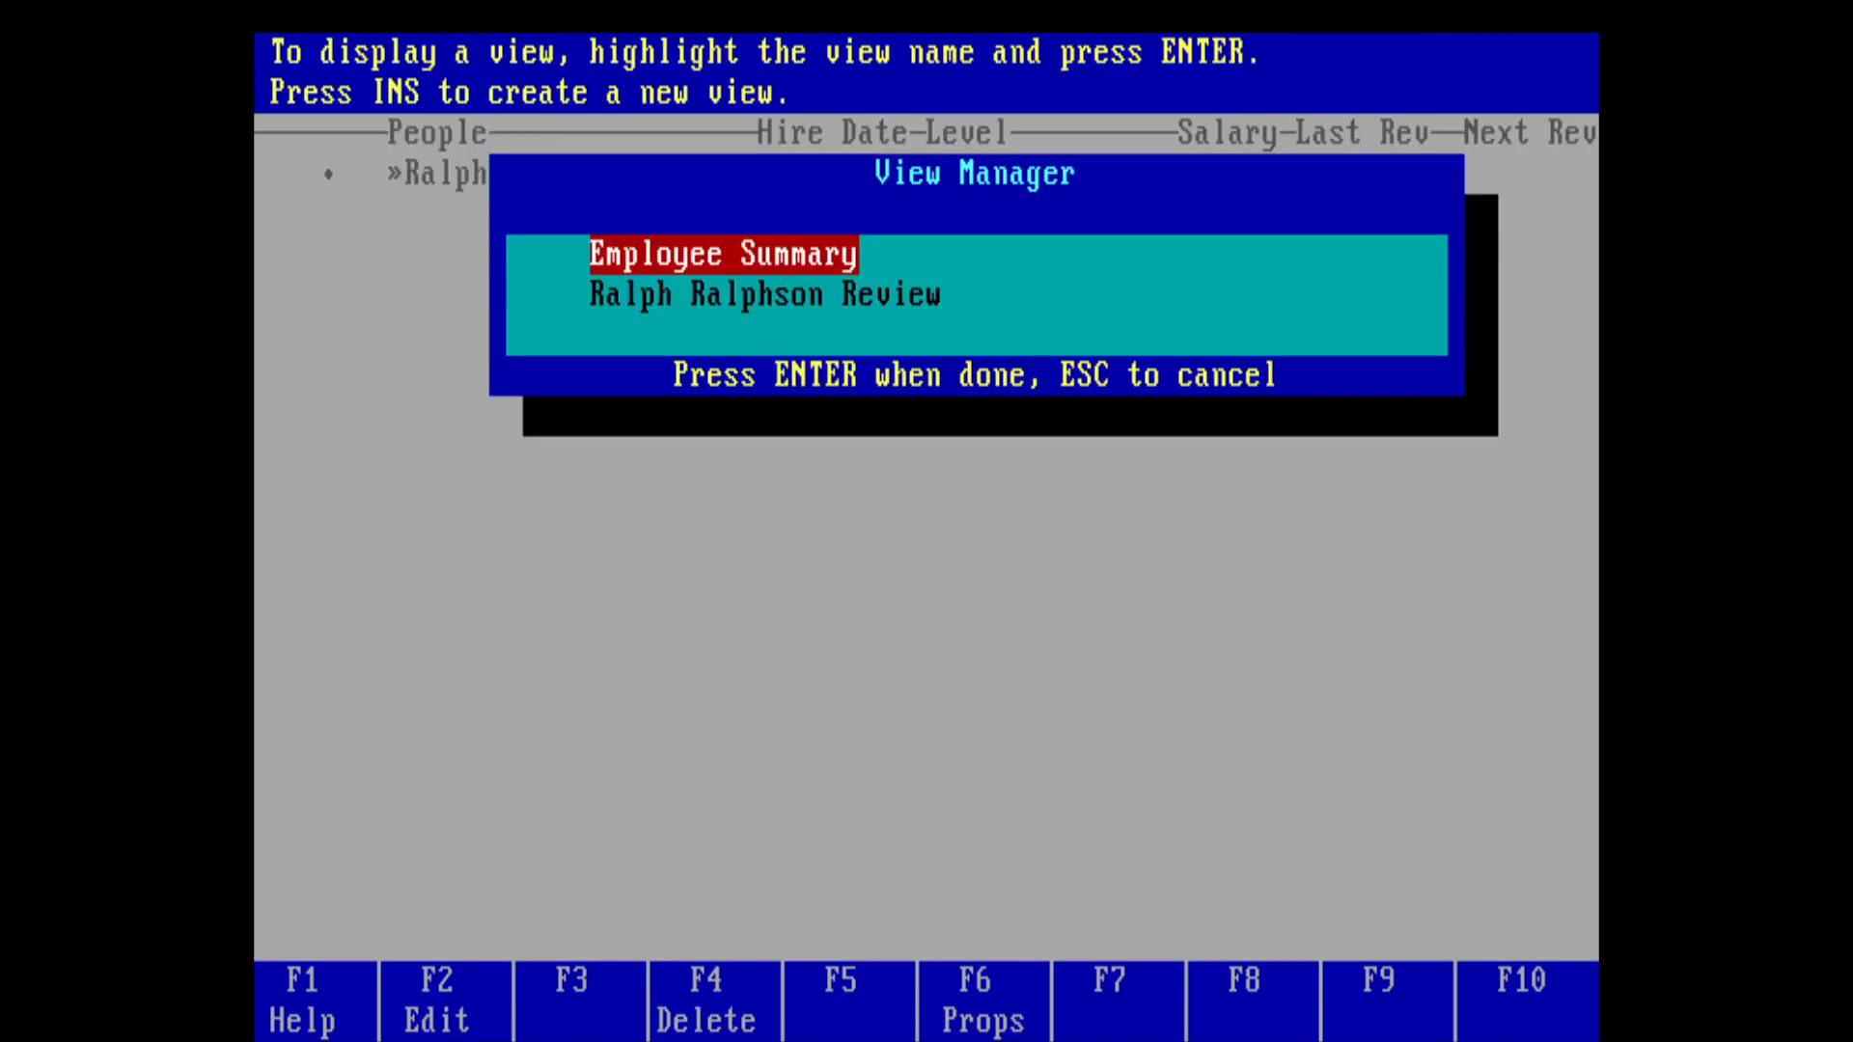
{"action": "key", "text": "Down"}
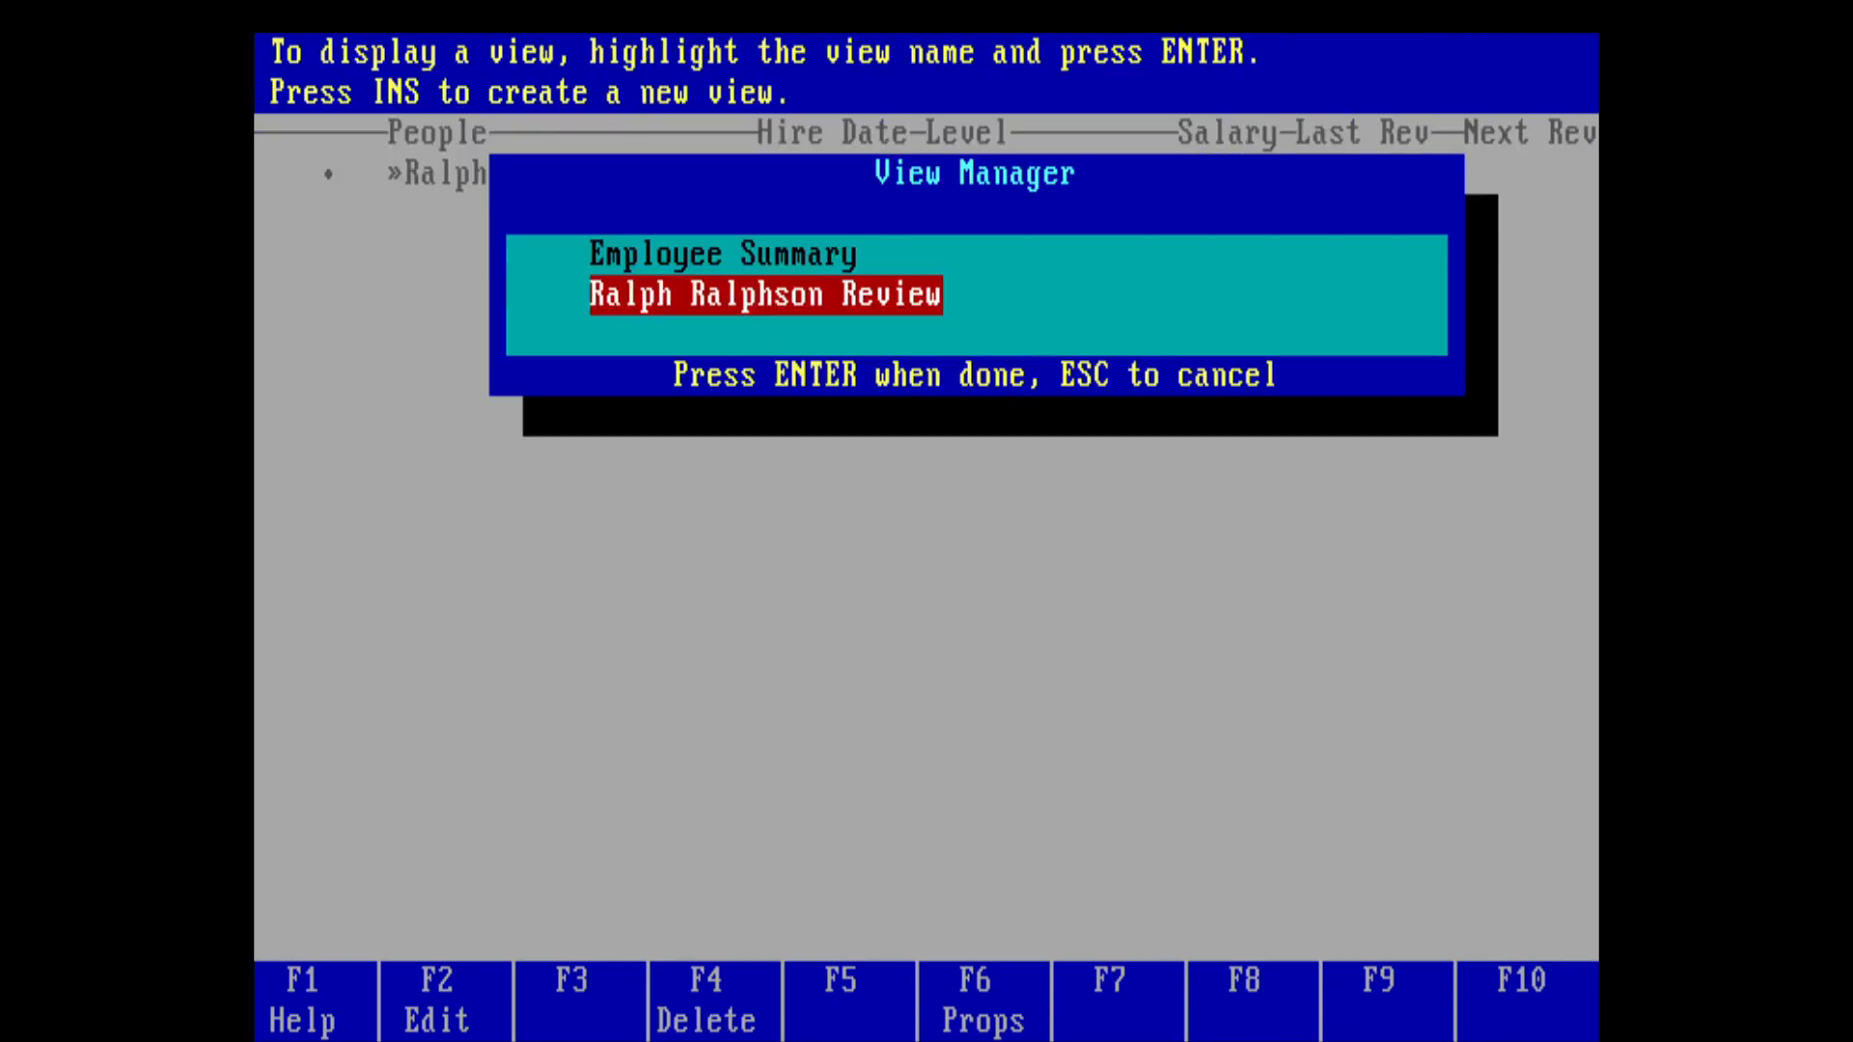
{"action": "key", "text": "Up"}
{"action": "key", "text": "Return"}
Step: Examine the columns of the employee's row in the Employee Summary view
{"action": "key", "text": "Right"}
{"action": "key", "text": "Right"}
{"action": "key", "text": "Right"}
{"action": "key", "text": "Right"}
{"action": "key", "text": "Left"}
{"action": "key", "text": "Left"}
{"action": "key", "text": "Left"}
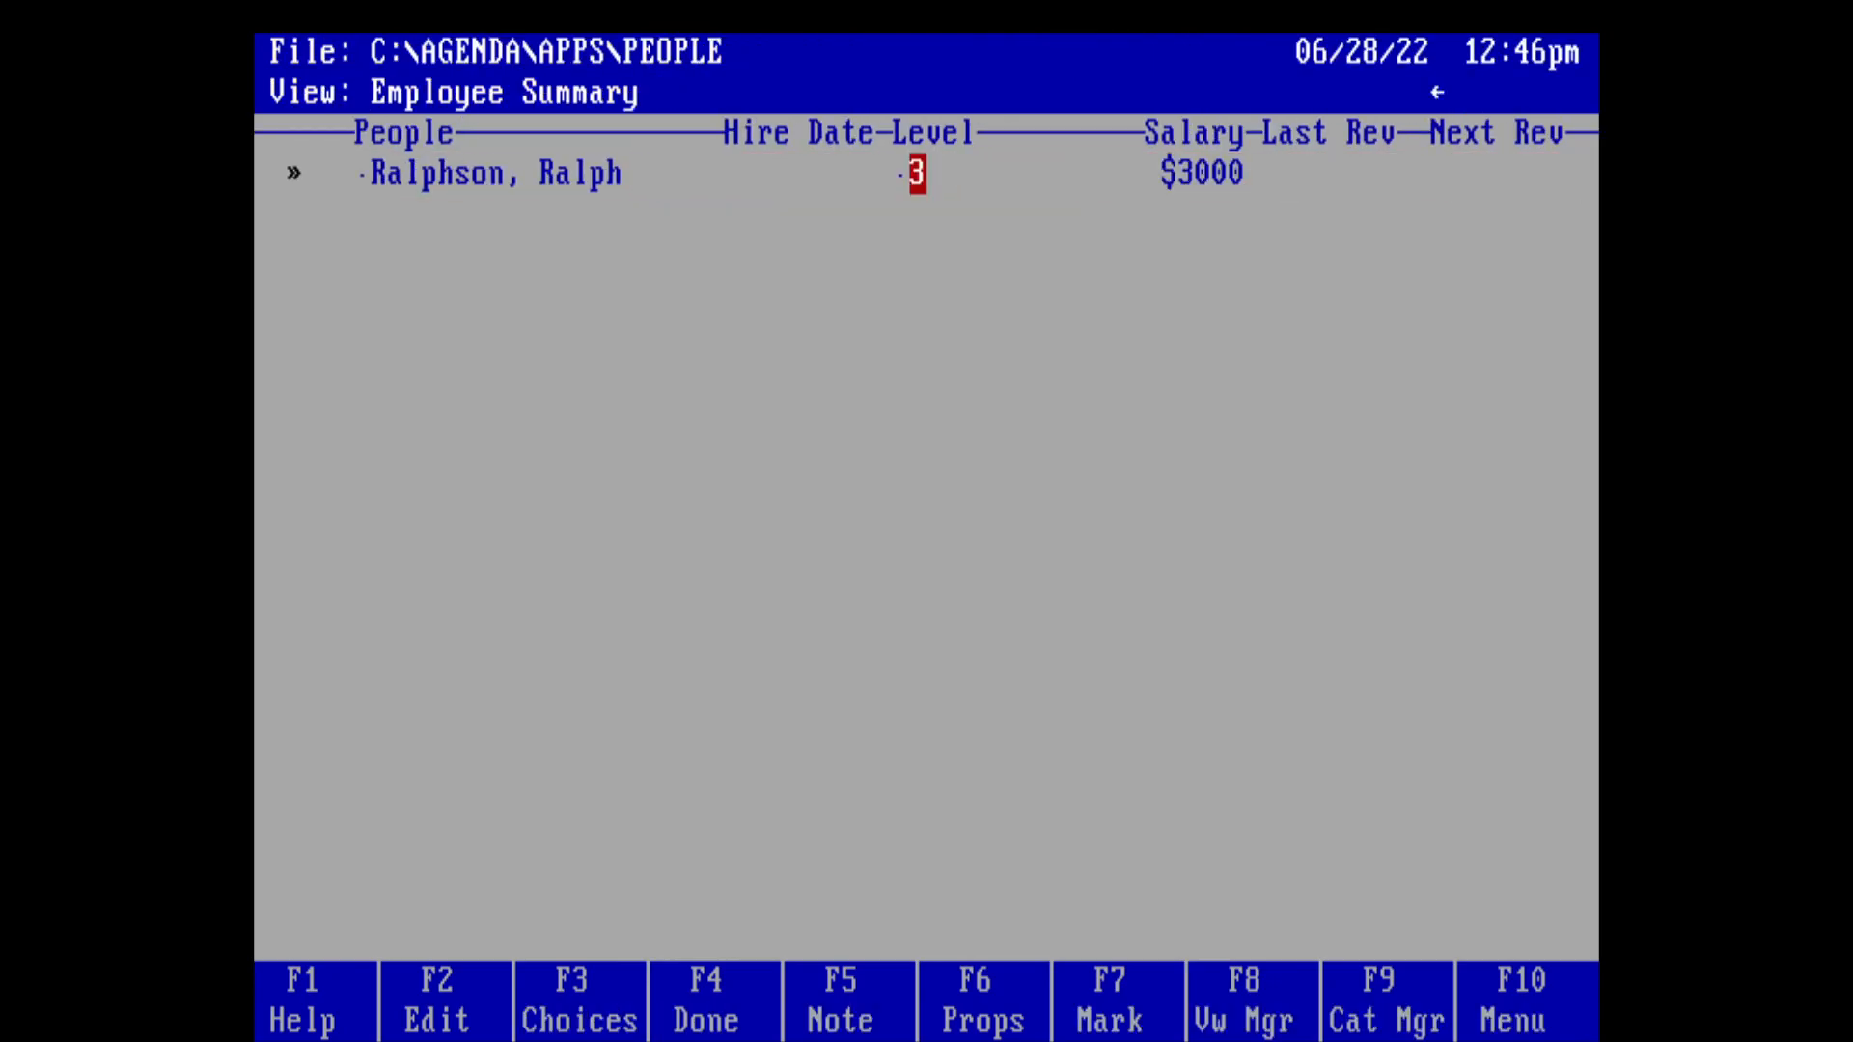
{"action": "key", "text": "Left"}
{"action": "key", "text": "Left"}
{"action": "key", "text": "Right"}
{"action": "key", "text": "Left"}
{"action": "key", "text": "Right"}
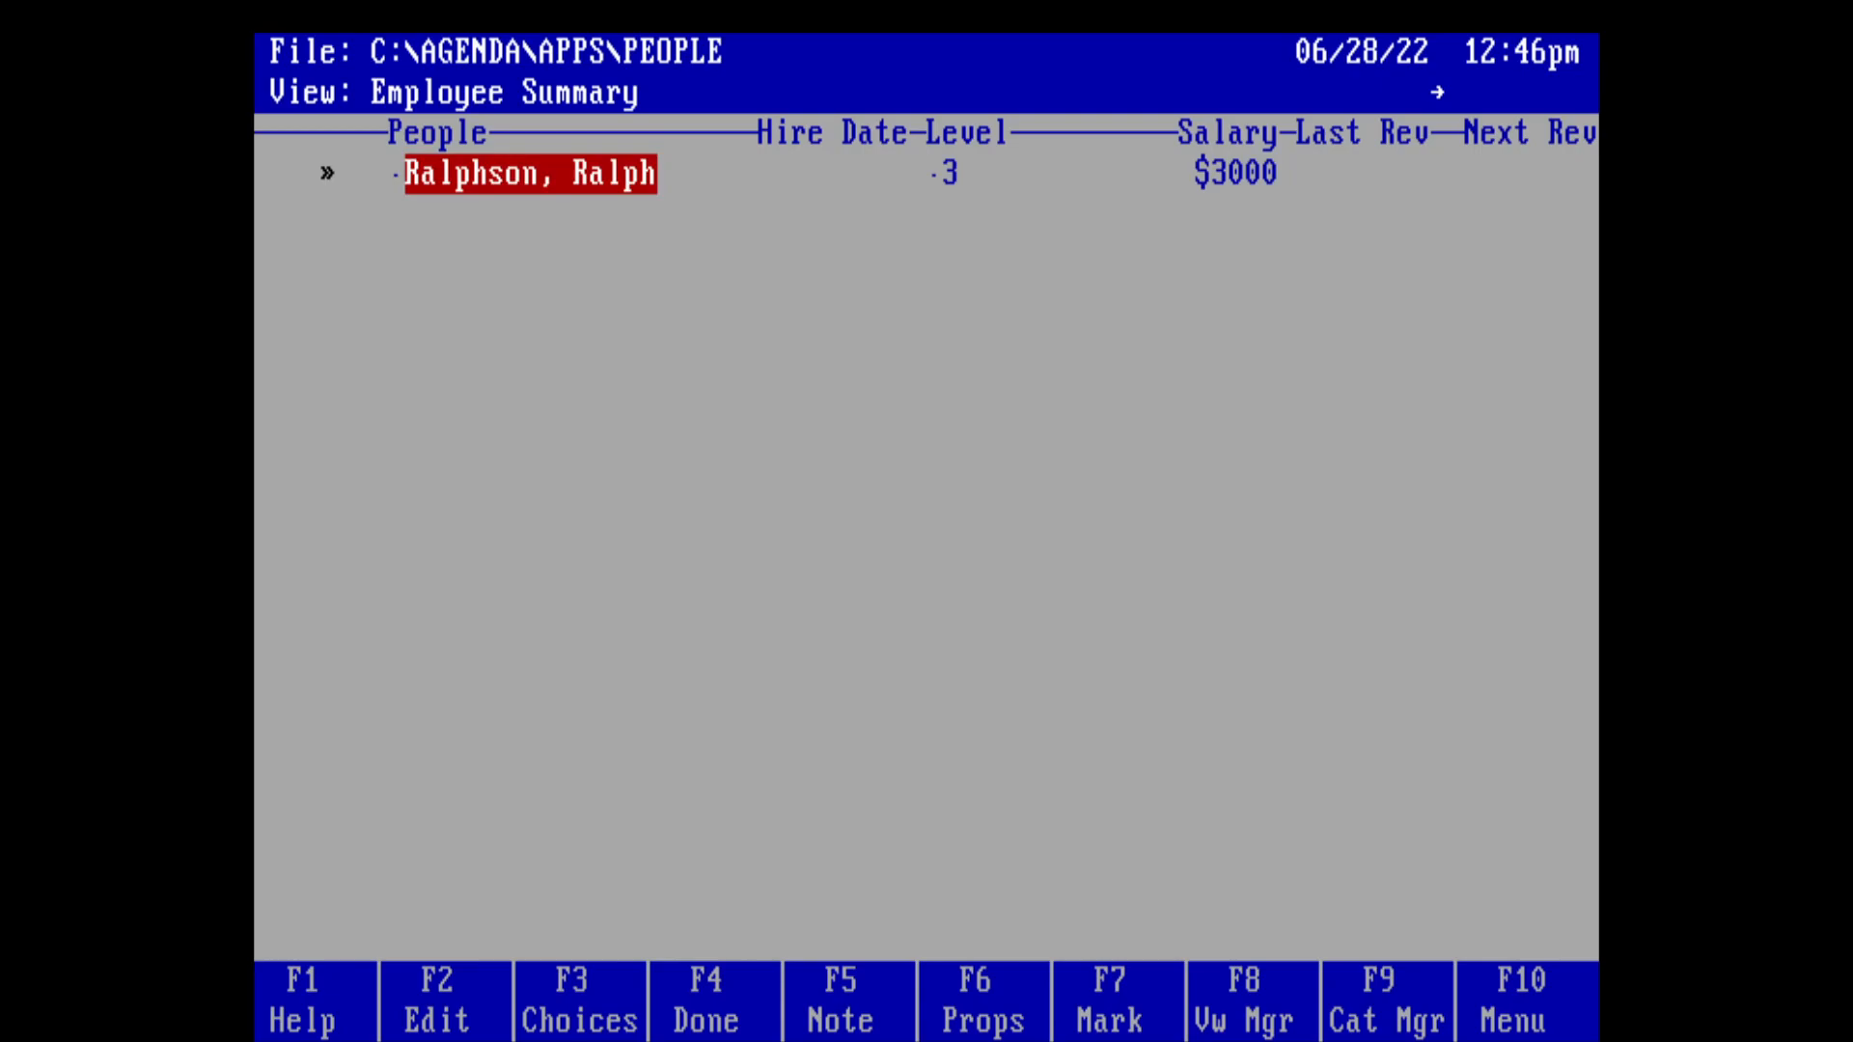
Step: Display the employee's Review view from the View Manager
{"action": "key", "text": "F8"}
{"action": "key", "text": "Down"}
{"action": "key", "text": "Return"}
Step: Look through the Review view's sections, from Objective #1 down to Performance Problems, and return to Objective #1
{"action": "key", "text": "Down"}
{"action": "key", "text": "Up"}
{"action": "key", "text": "Down"}
{"action": "key", "text": "Down"}
{"action": "key", "text": "Down"}
{"action": "key", "text": "Up"}
{"action": "key", "text": "Up"}
{"action": "key", "text": "Up"}
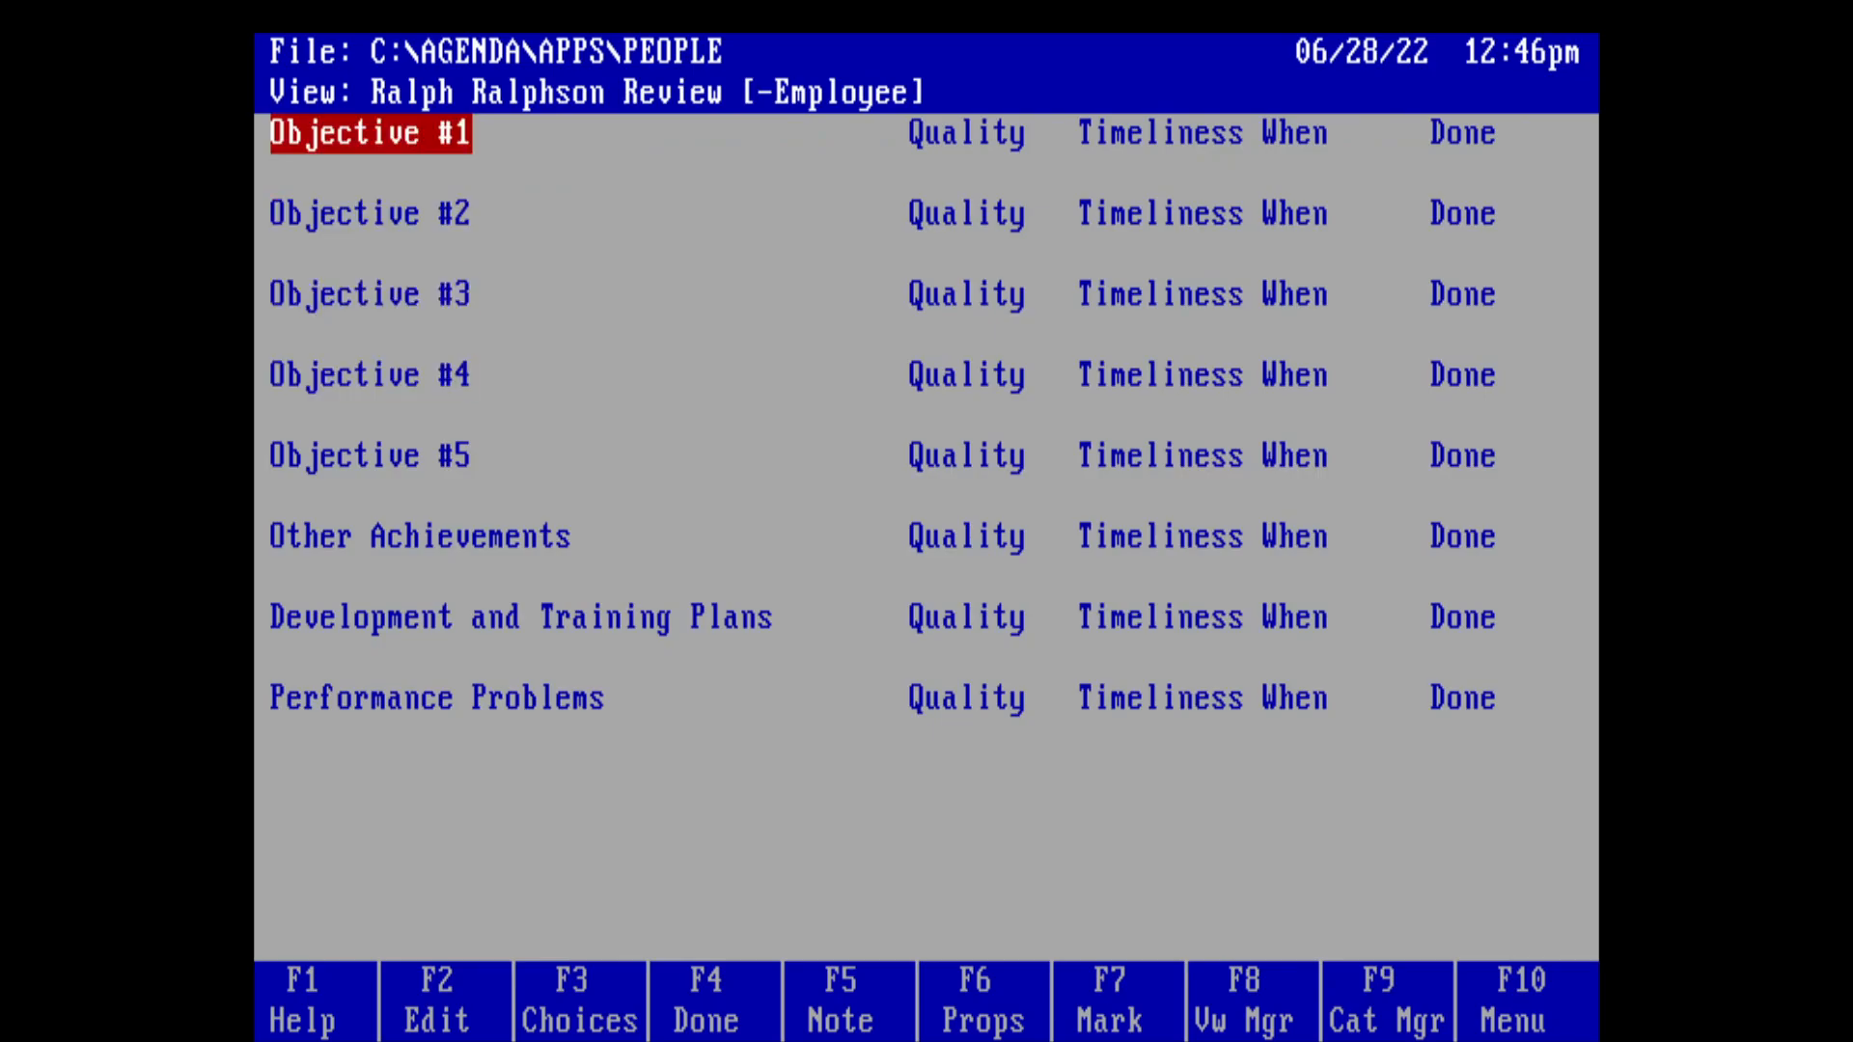
{"action": "key", "text": "Down"}
{"action": "key", "text": "Up"}
{"action": "key", "text": "Down"}
{"action": "key", "text": "Down"}
{"action": "key", "text": "Down"}
{"action": "key", "text": "Down"}
{"action": "key", "text": "Down"}
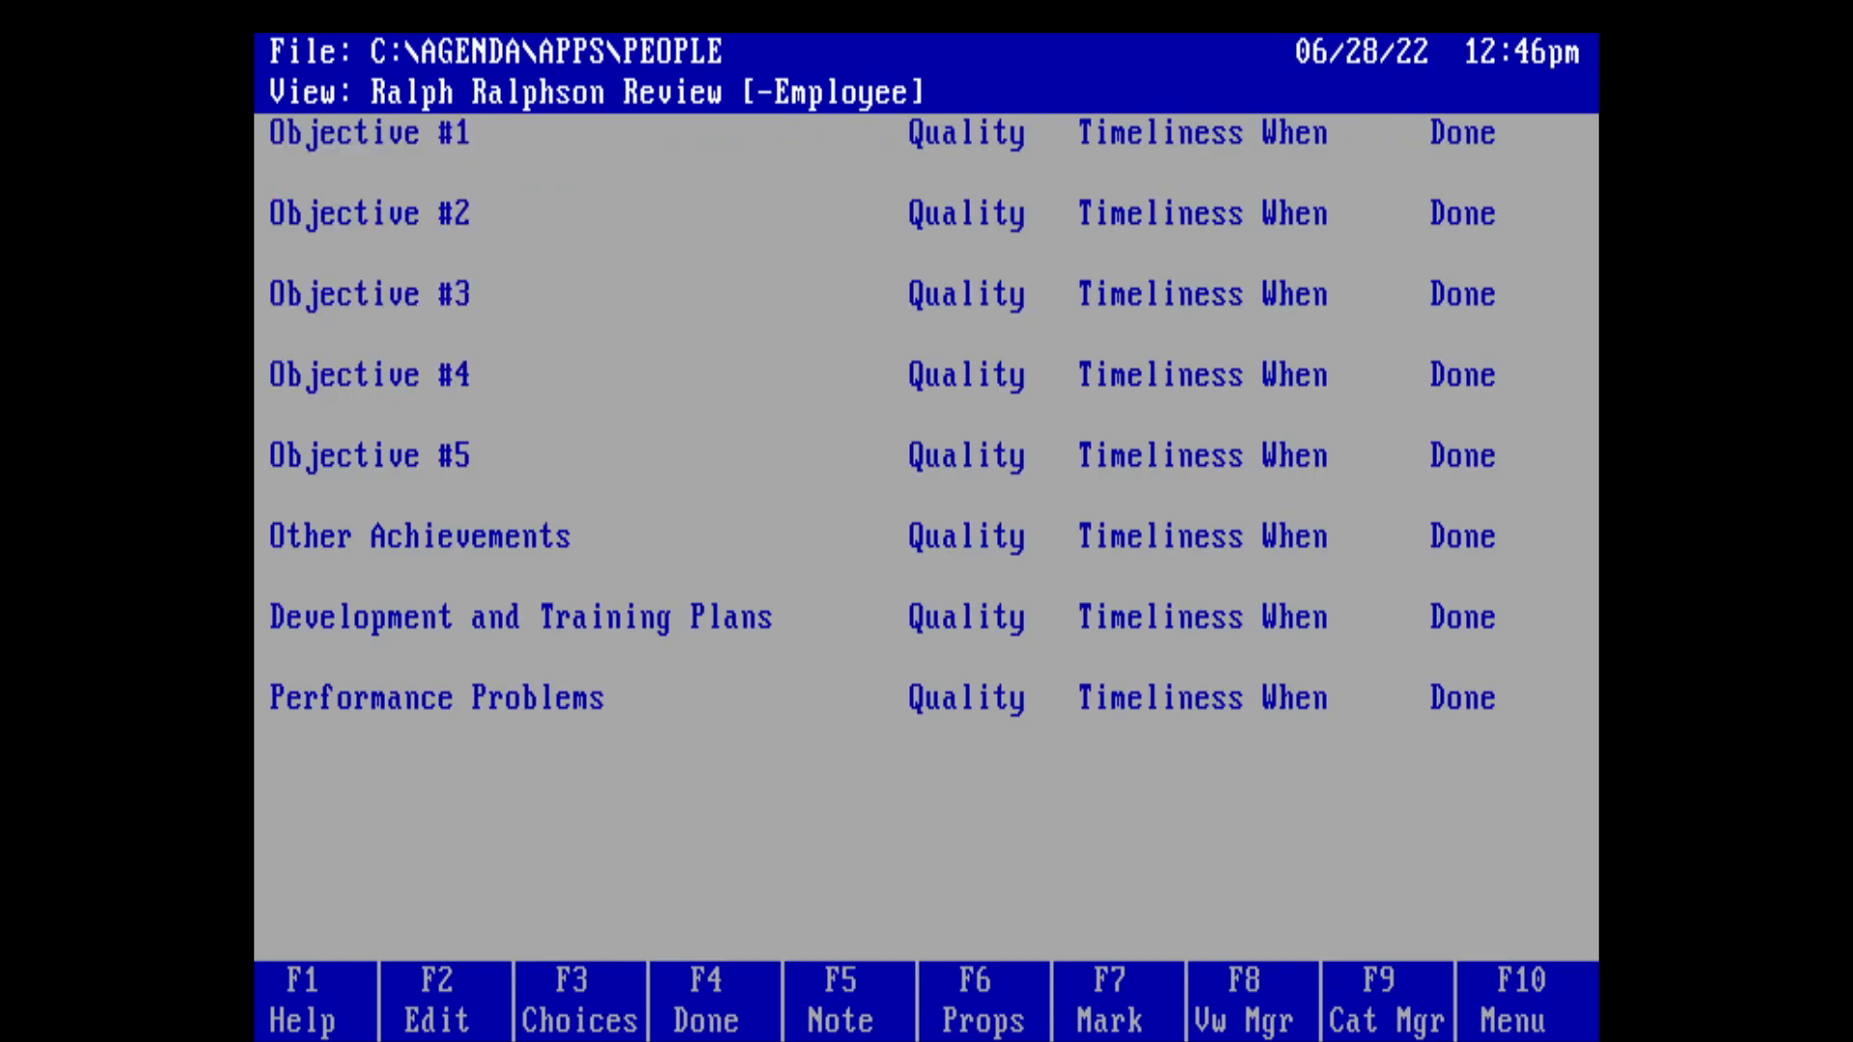
{"action": "key", "text": "Up"}
{"action": "key", "text": "Up"}
{"action": "key", "text": "Up"}
{"action": "key", "text": "Up"}
{"action": "key", "text": "Up"}
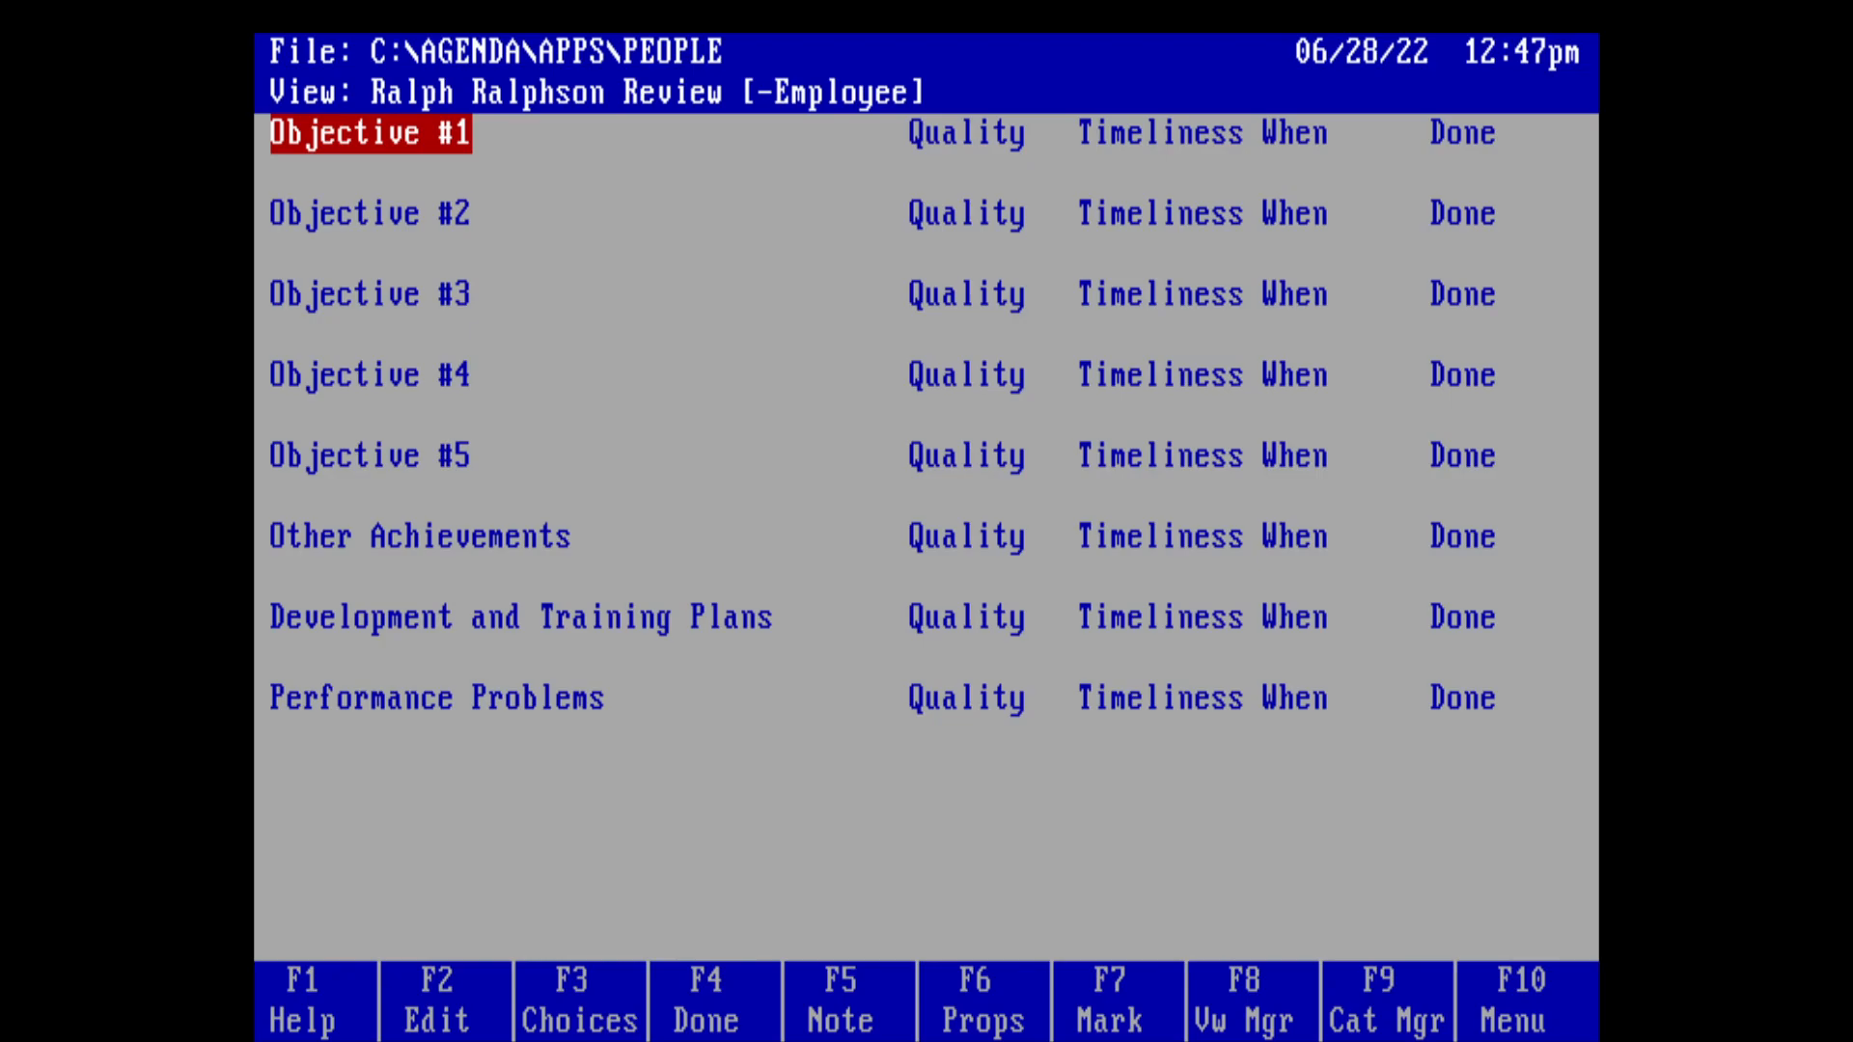
Step: Examine the Quality, Timeliness, When and Done columns of Objective #1 and return to its section heading
{"action": "key", "text": "Right"}
{"action": "key", "text": "Right"}
{"action": "key", "text": "Right"}
{"action": "key", "text": "Left"}
{"action": "key", "text": "Left"}
{"action": "key", "text": "Right"}
{"action": "key", "text": "Right"}
{"action": "key", "text": "Right"}
{"action": "key", "text": "Left"}
{"action": "key", "text": "Left"}
{"action": "key", "text": "Left"}
{"action": "key", "text": "Left"}
{"action": "key", "text": "alt"}
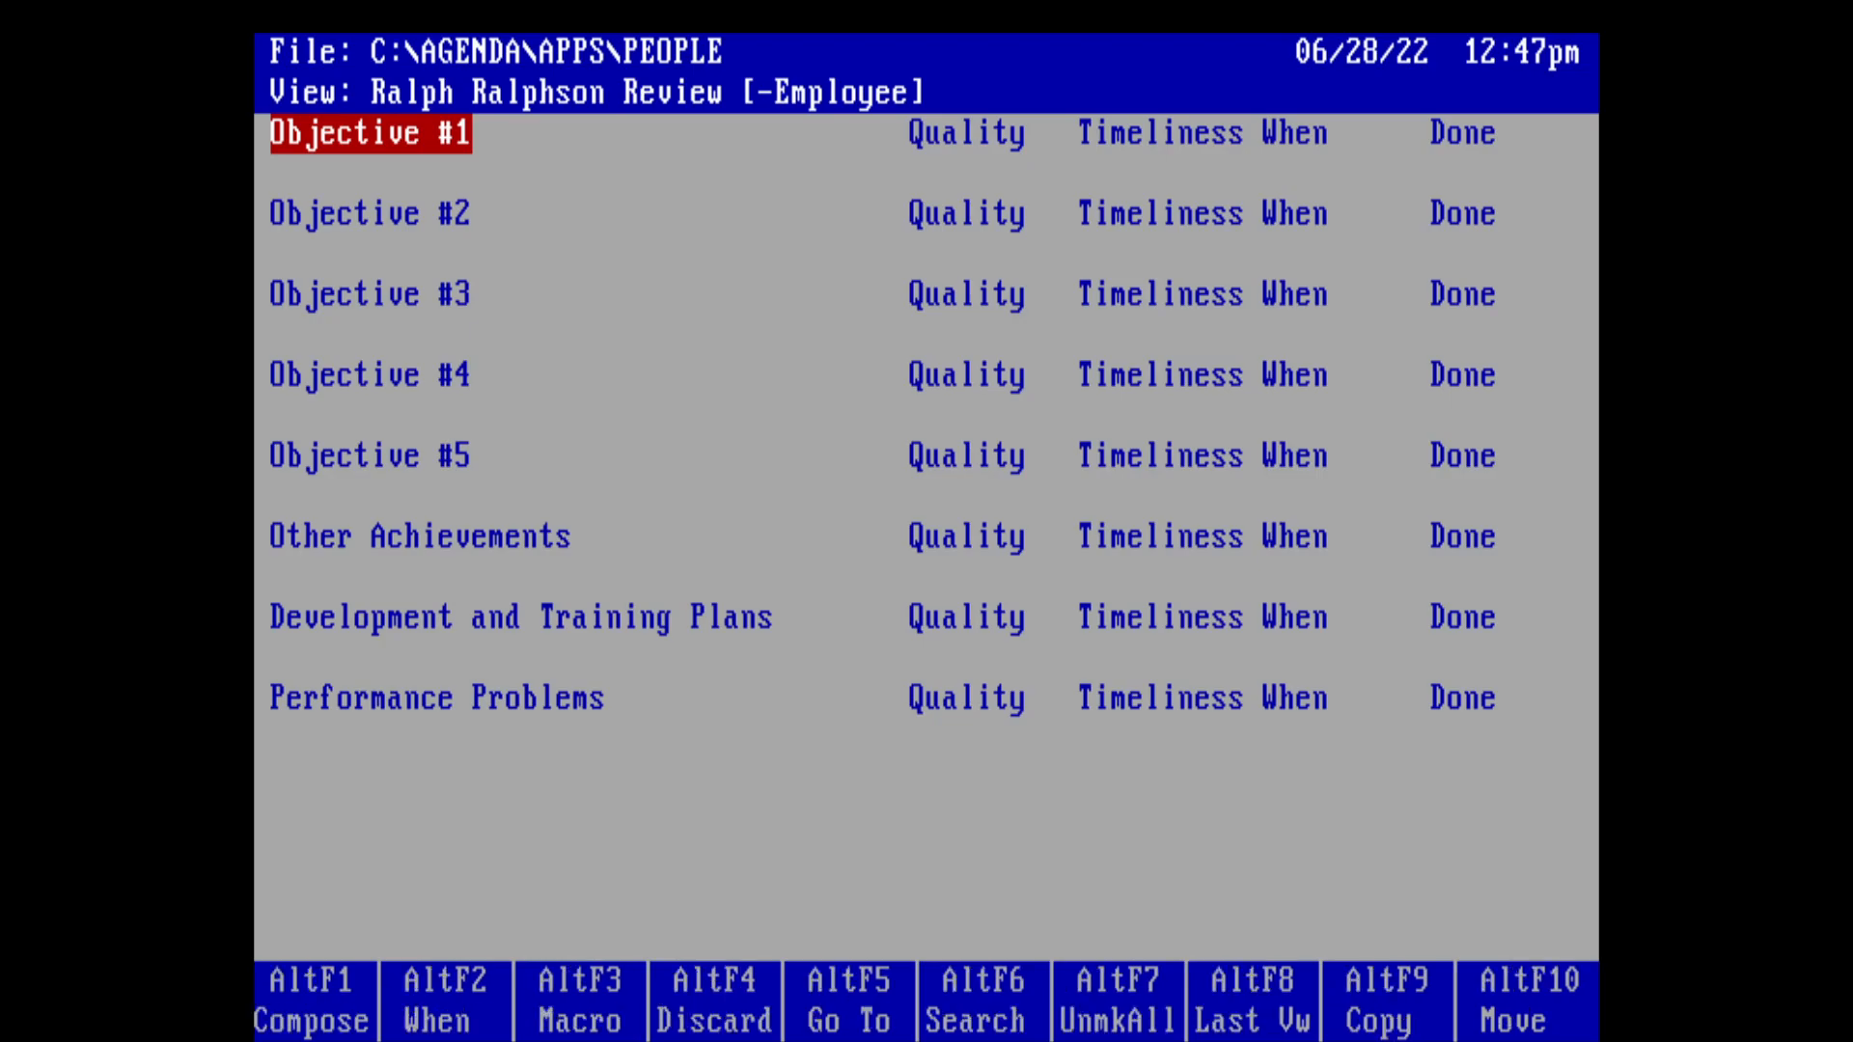